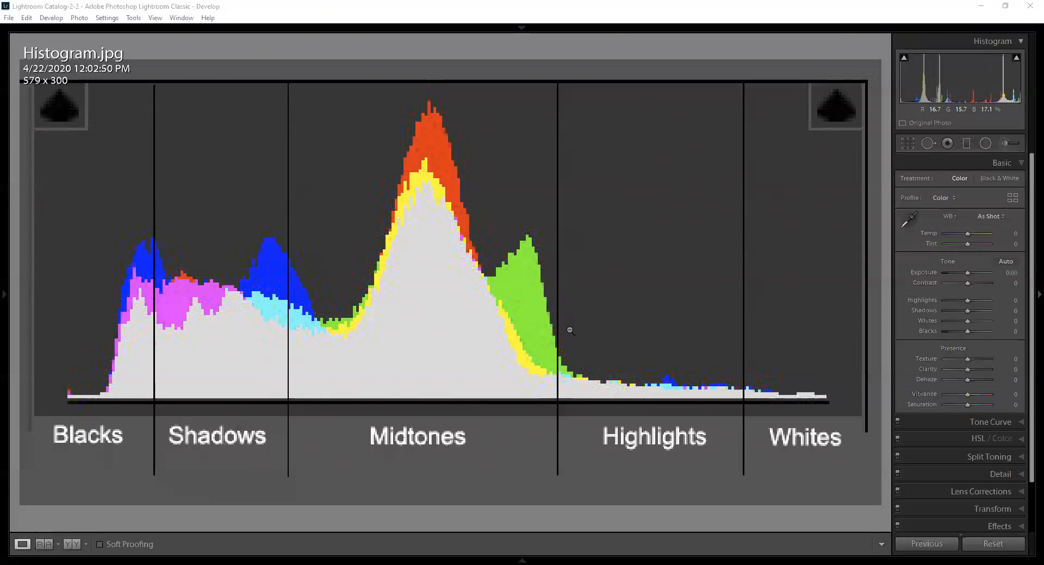
# Browse from the histogram illustration to the stage performer photo NB0H6686.CR2, Copy 2
pyautogui.click(742, 23)
pyautogui.press('Right')
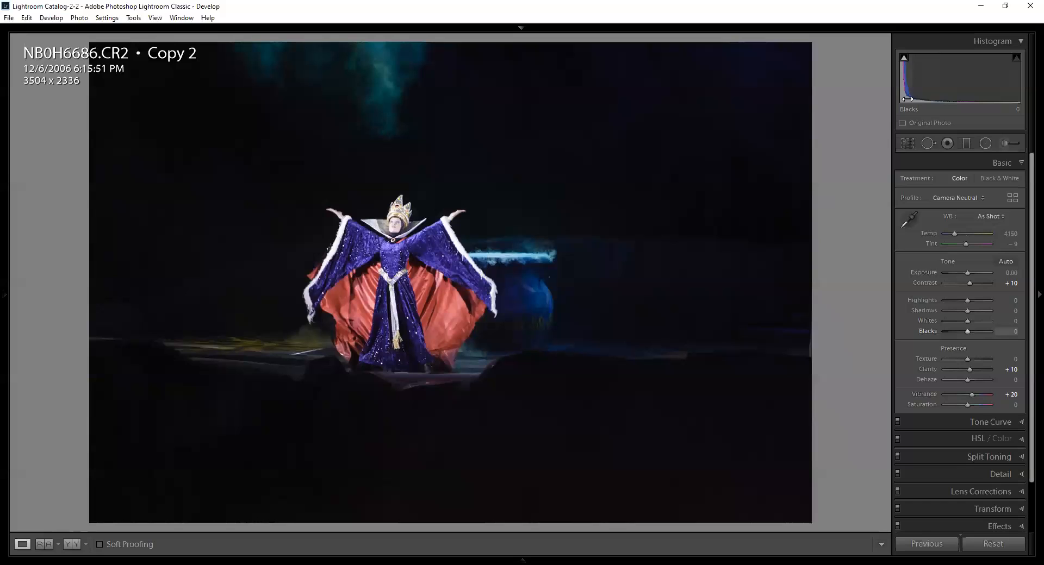
pyautogui.press('Right')
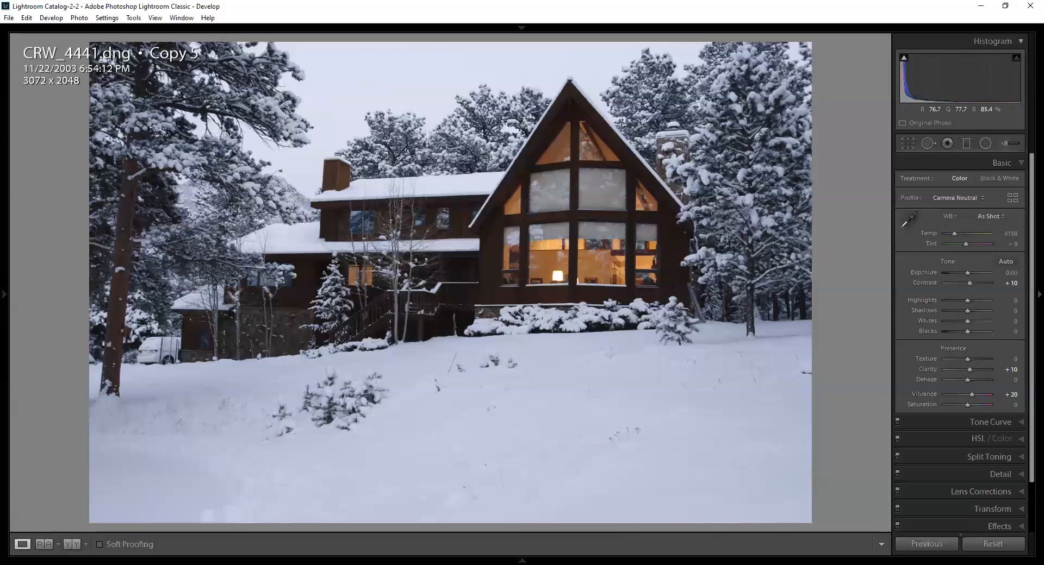
pyautogui.press('Right')
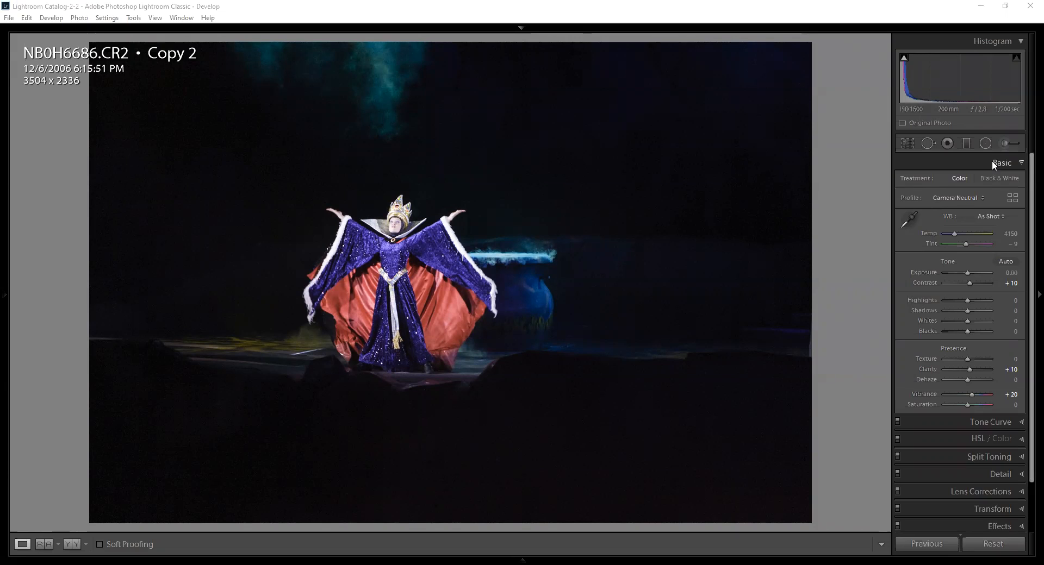
pyautogui.scroll(-3, 992, 161)
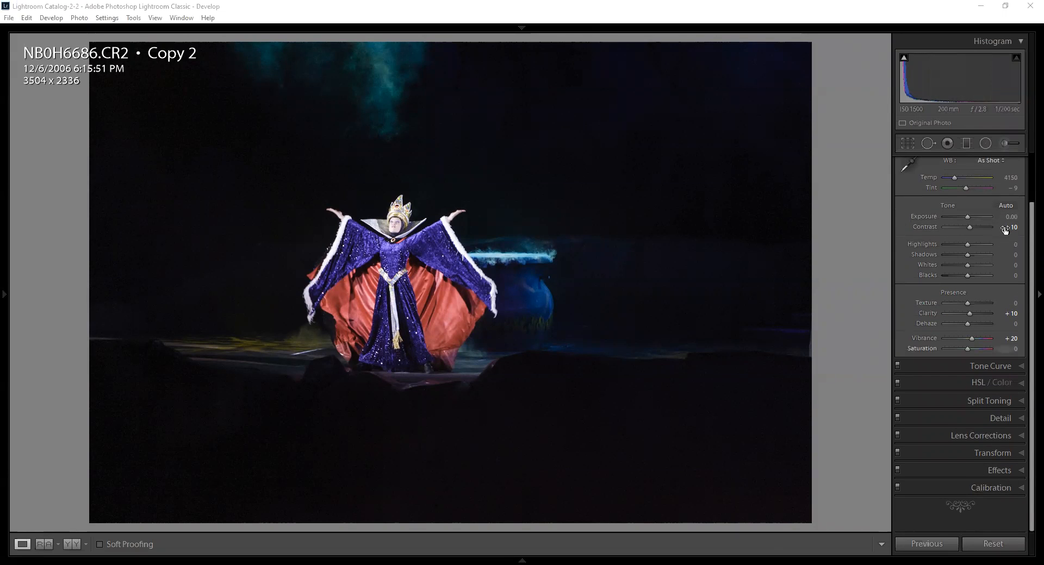
pyautogui.scroll(3, 981, 233)
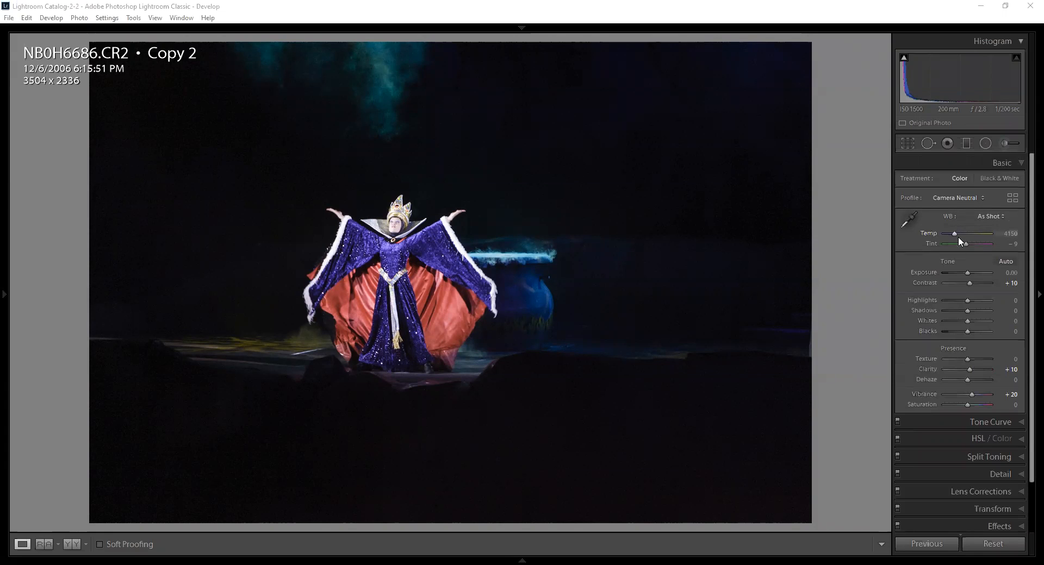
pyautogui.scroll(-3, 958, 238)
pyautogui.scroll(3, 952, 272)
pyautogui.click(906, 145)
pyautogui.click(907, 146)
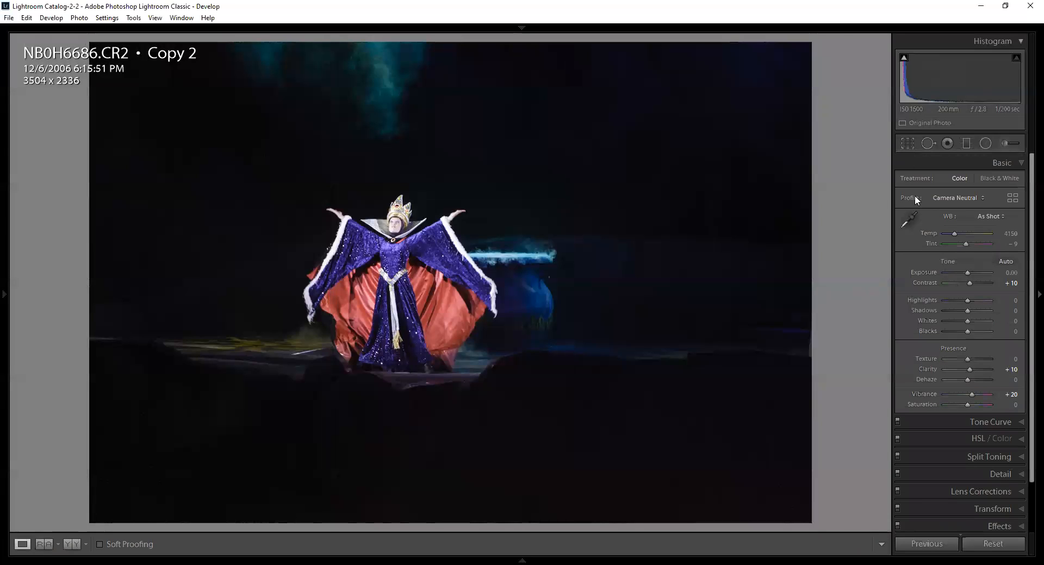
# Start the Crop tool and crop the photo around the performer to about 2339 x 1559 pixels, keeping the original aspect ratio
pyautogui.press('r')
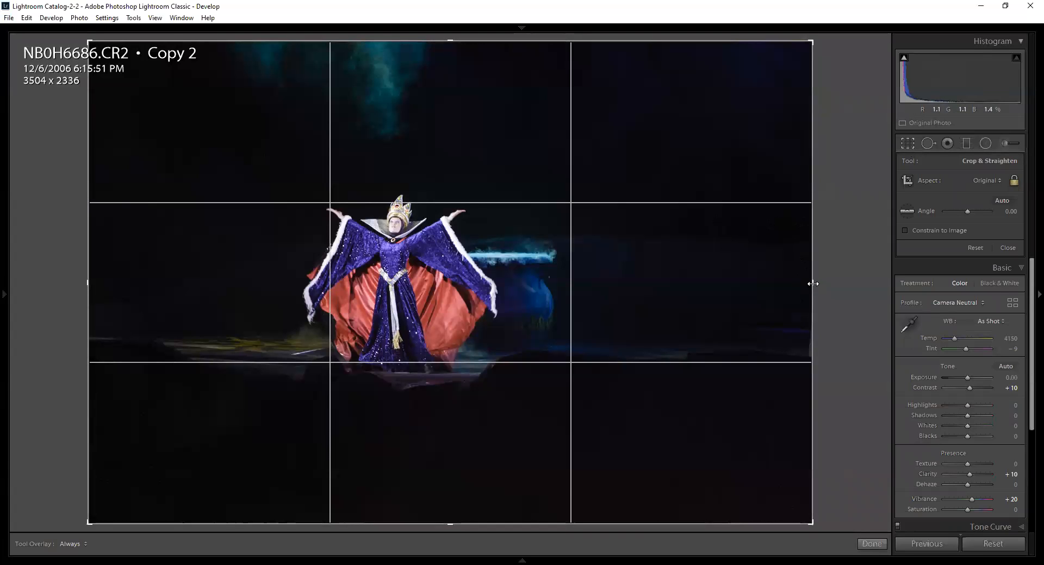
pyautogui.moveTo(812, 283); pyautogui.dragTo(719, 284)
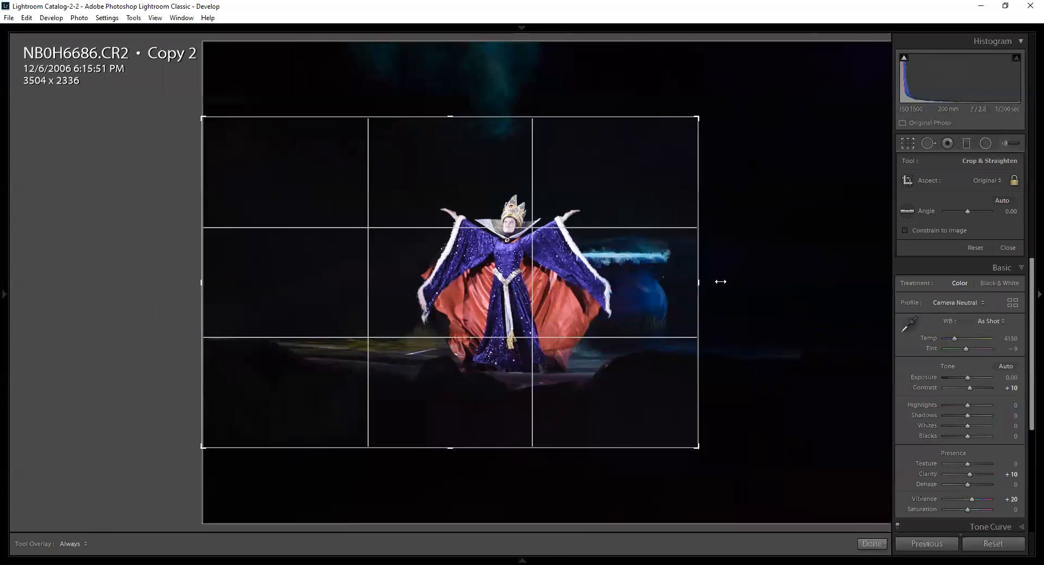
pyautogui.moveTo(446, 90); pyautogui.dragTo(472, 173)
pyautogui.moveTo(483, 269); pyautogui.dragTo(446, 300)
pyautogui.moveTo(501, 283); pyautogui.dragTo(493, 286)
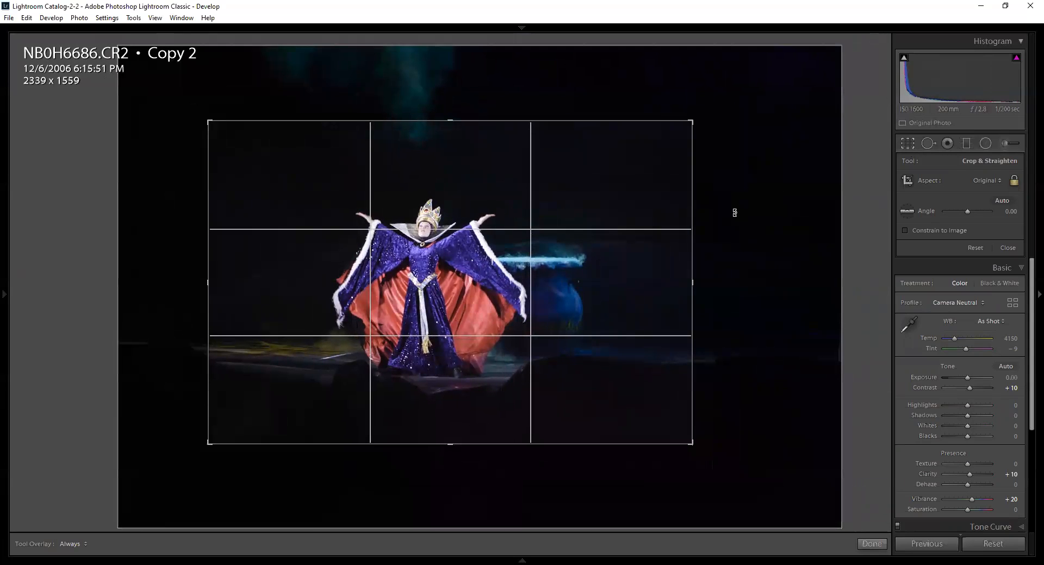
# Tighten the crop to about 2138 x 1426 pixels and reposition the performer slightly left of the crop's centre
pyautogui.moveTo(691, 282); pyautogui.dragTo(672, 280)
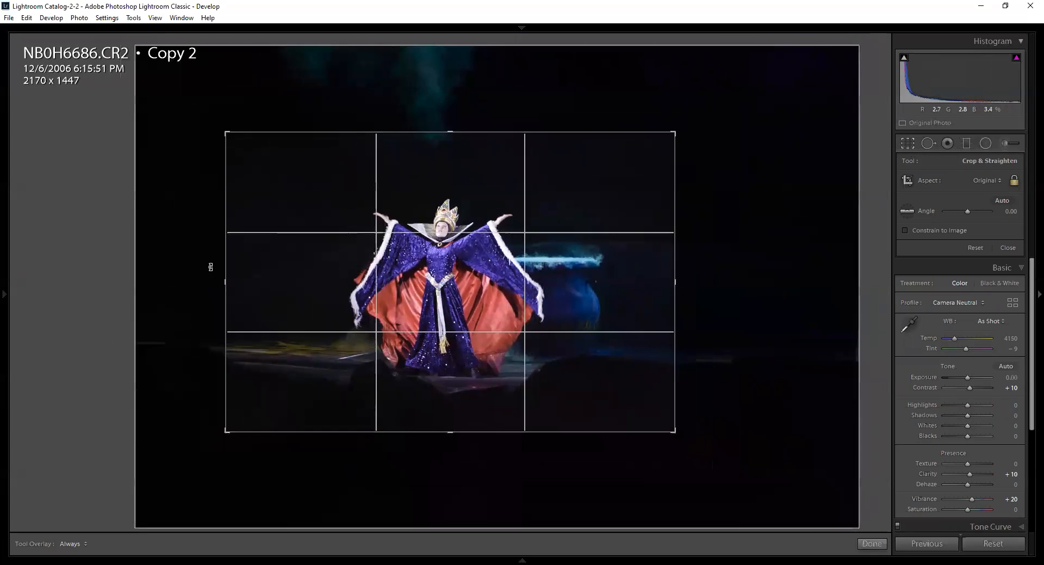
pyautogui.moveTo(225, 286); pyautogui.dragTo(229, 286)
pyautogui.moveTo(459, 285); pyautogui.dragTo(446, 292)
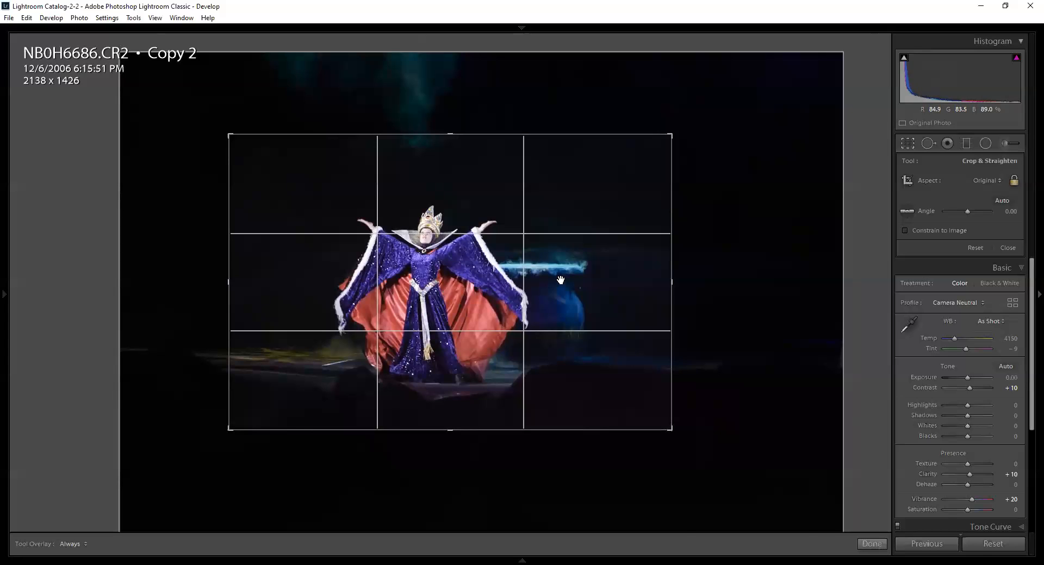
pyautogui.moveTo(491, 291); pyautogui.dragTo(486, 286)
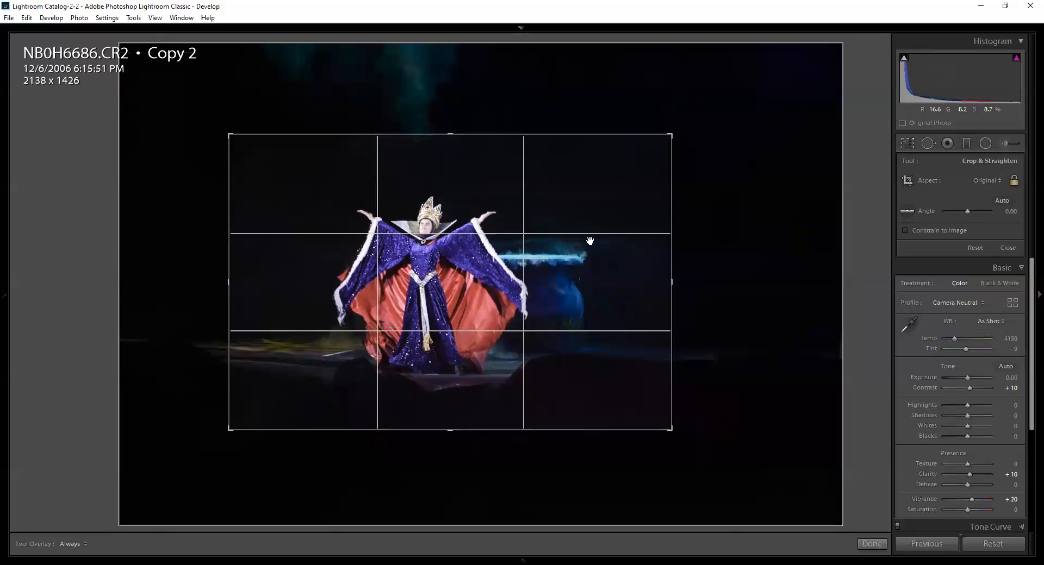
pyautogui.moveTo(474, 278)
pyautogui.mouseDown()
pyautogui.moveTo(487, 280)
pyautogui.moveTo(470, 289)
pyautogui.mouseUp()
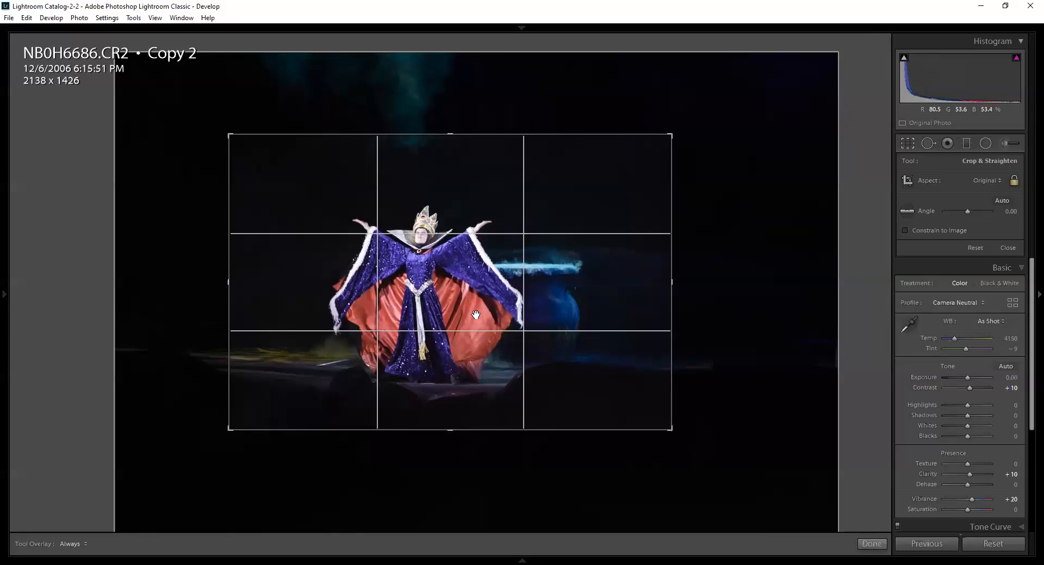
# Change the crop guide overlay to Grid
pyautogui.click(133, 18)
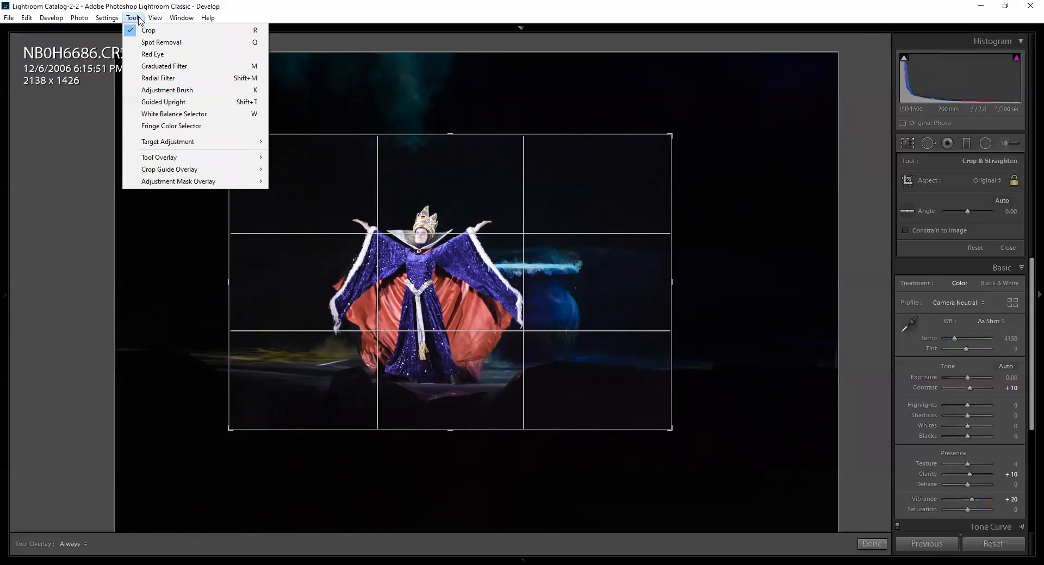
pyautogui.moveTo(188, 172)
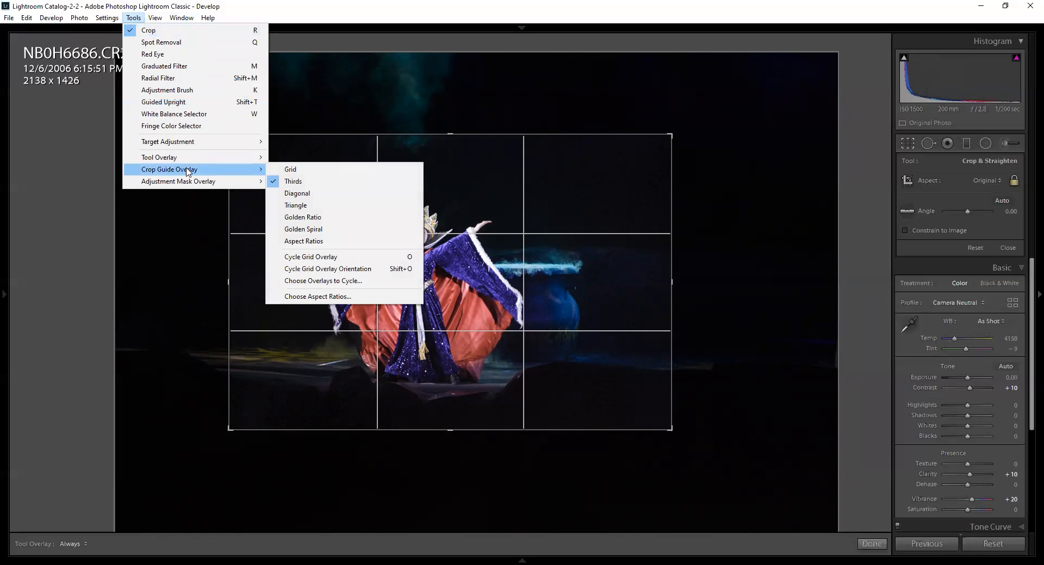
pyautogui.click(294, 170)
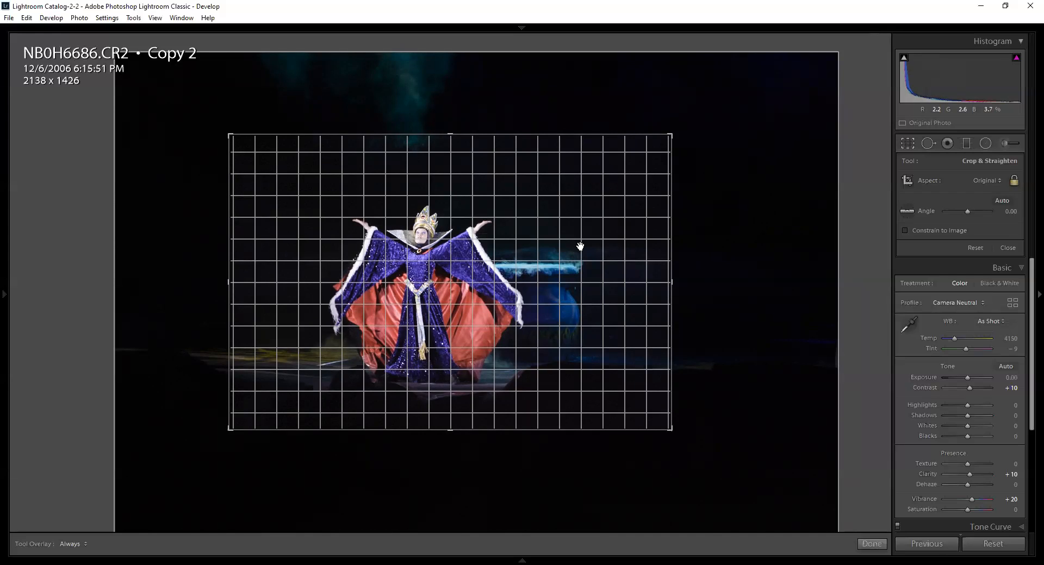
# Change the crop guide overlay to Aspect Ratios
pyautogui.click(134, 18)
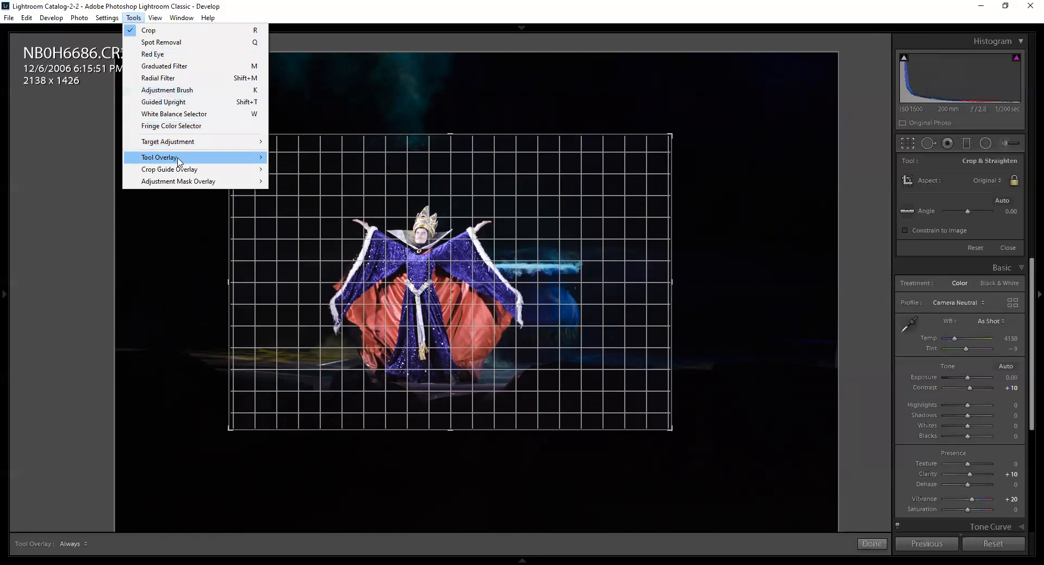
pyautogui.moveTo(179, 161)
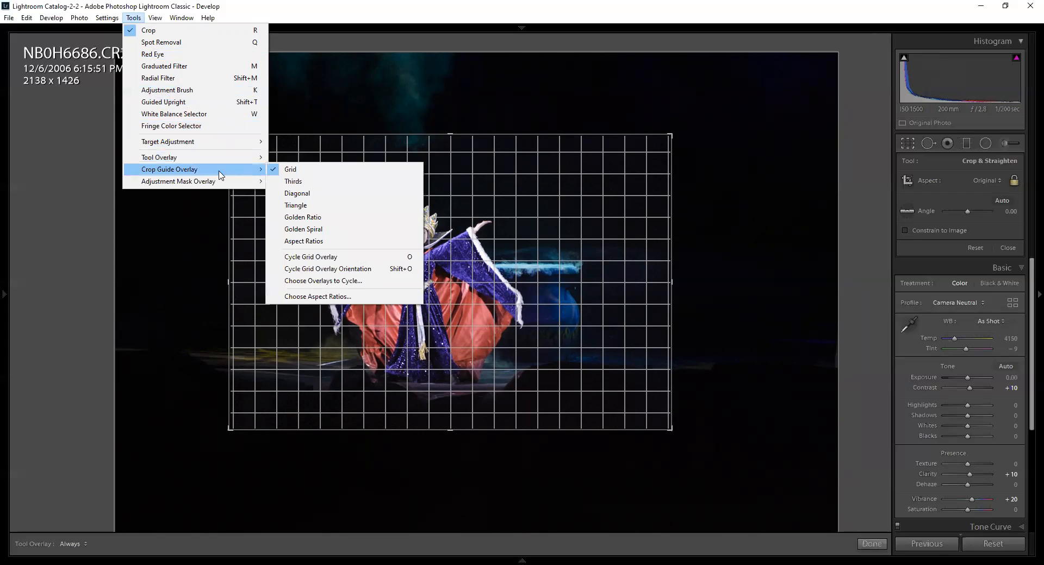
pyautogui.click(328, 243)
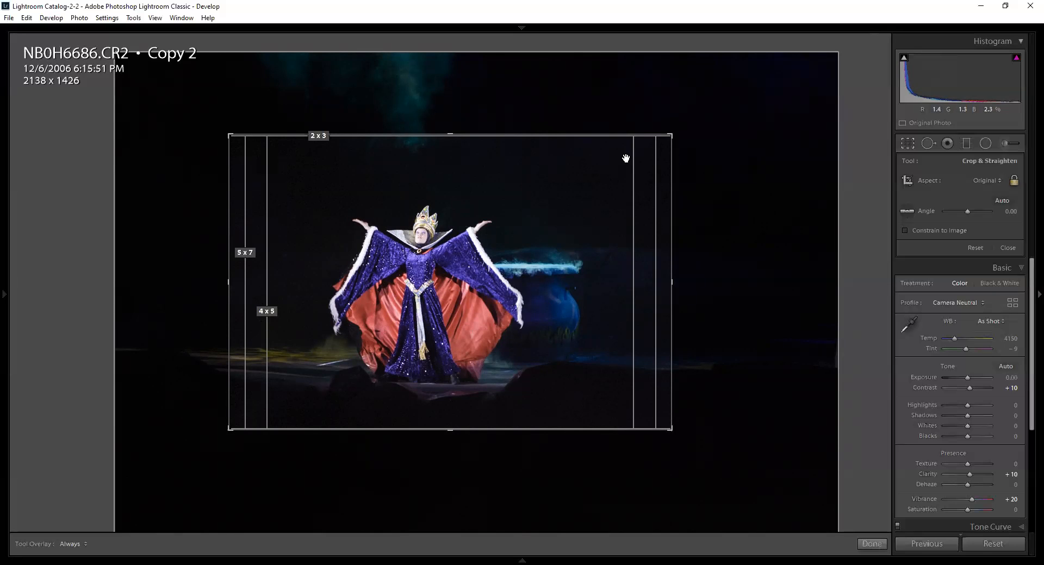
# Resize the crop around the performer to about 1724 x 1150 pixels, leaving room around the costume for the print ratio guides
pyautogui.moveTo(228, 284); pyautogui.dragTo(278, 283)
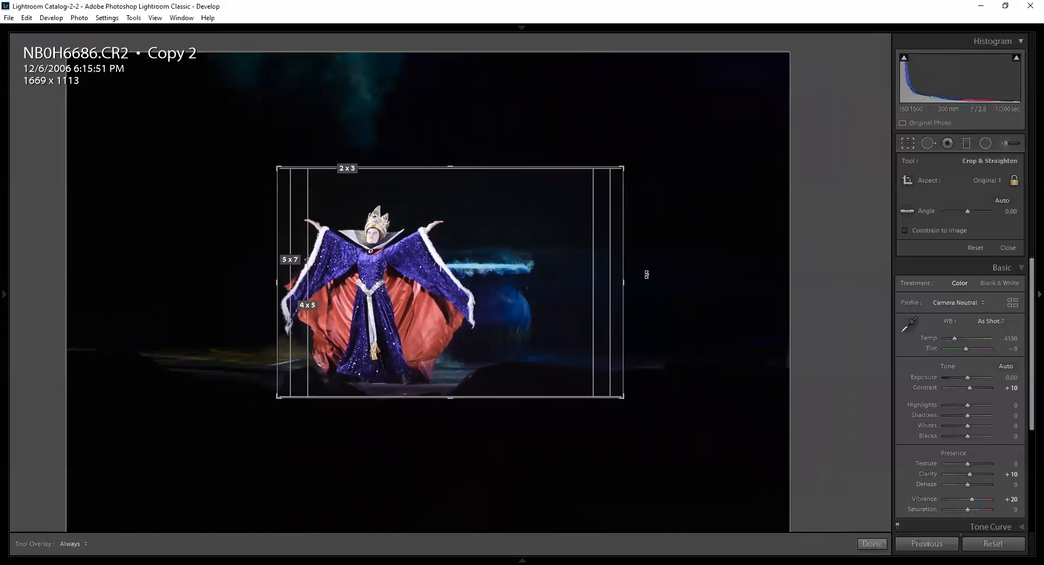
pyautogui.moveTo(628, 282); pyautogui.dragTo(511, 284)
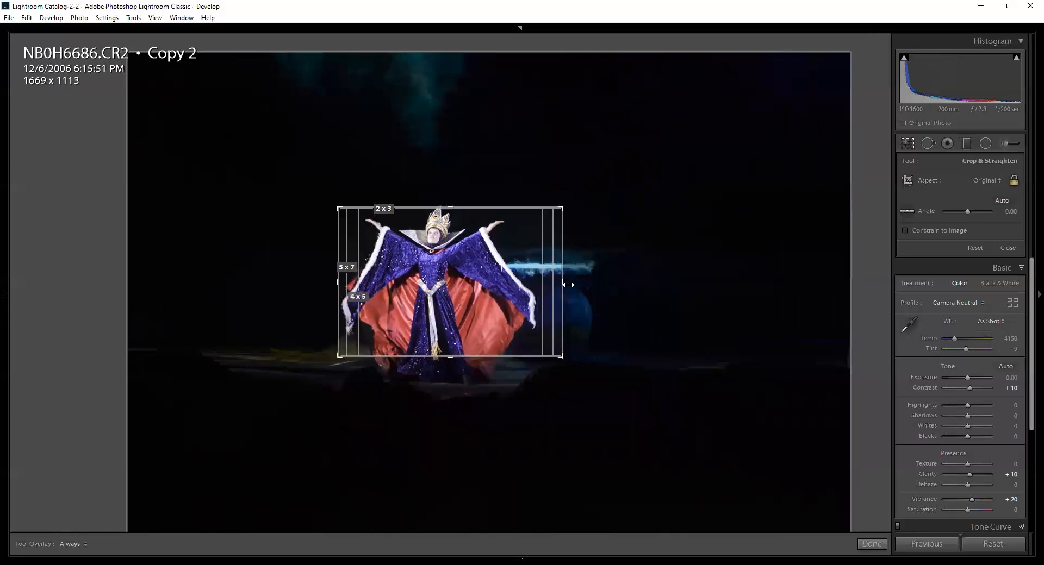
pyautogui.moveTo(447, 340); pyautogui.dragTo(456, 380)
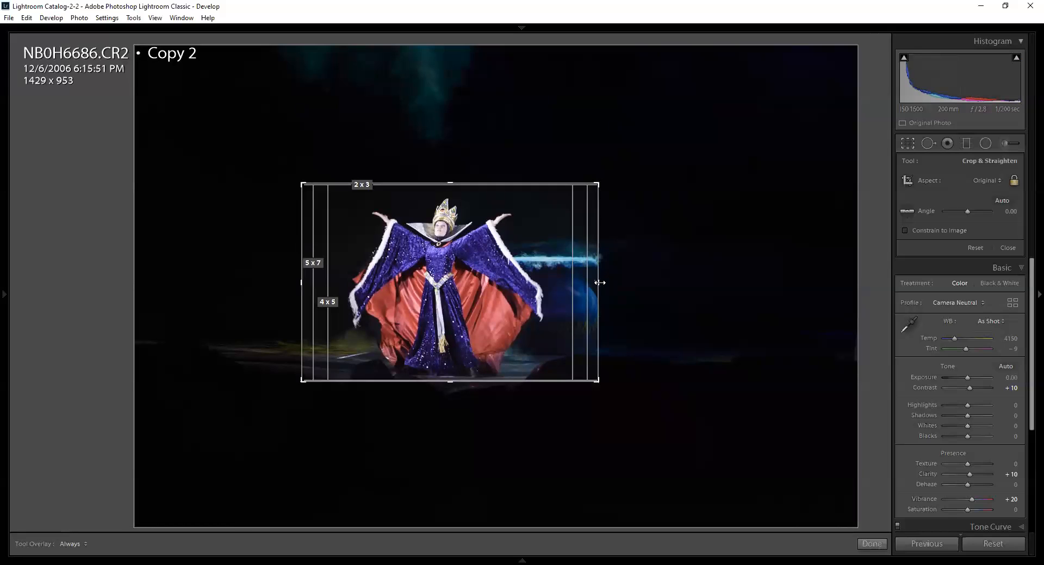
pyautogui.moveTo(599, 283); pyautogui.dragTo(623, 282)
pyautogui.moveTo(276, 282); pyautogui.dragTo(268, 281)
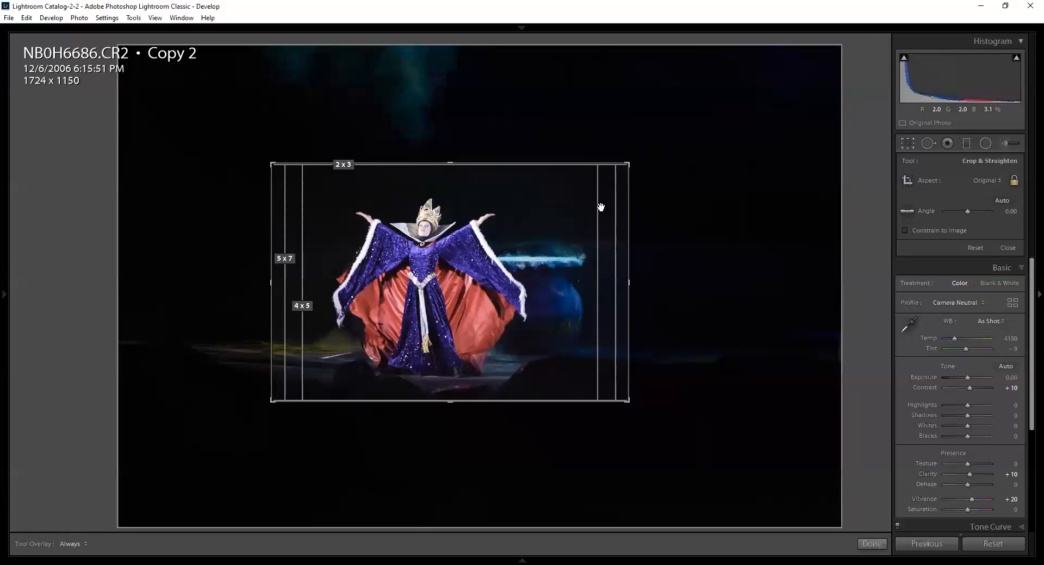
# Set the crop's aspect ratio to 16 x 9 and enlarge it around the performer to about 1846 x 1038 pixels
pyautogui.click(992, 180)
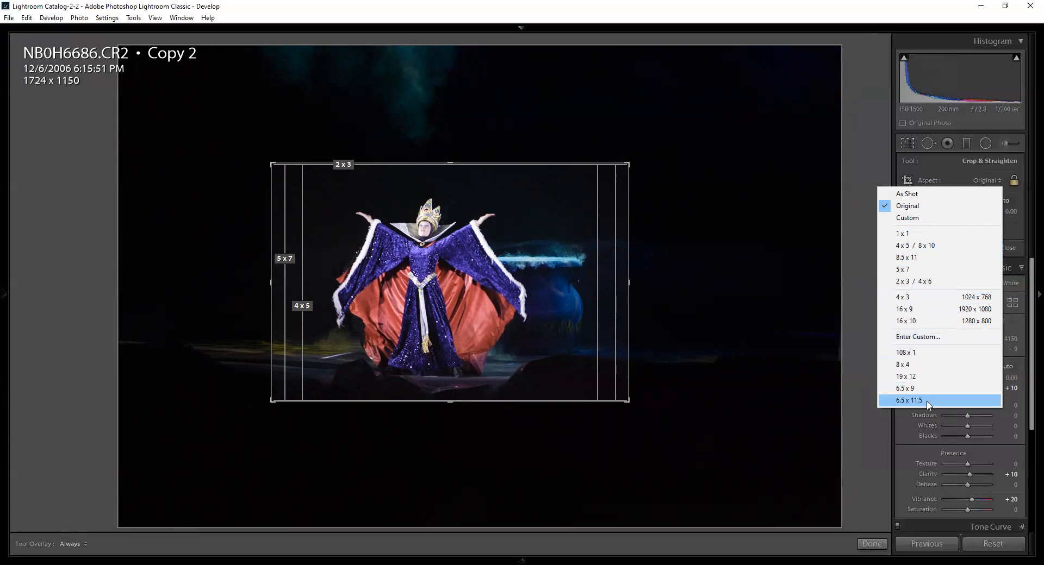
pyautogui.click(925, 311)
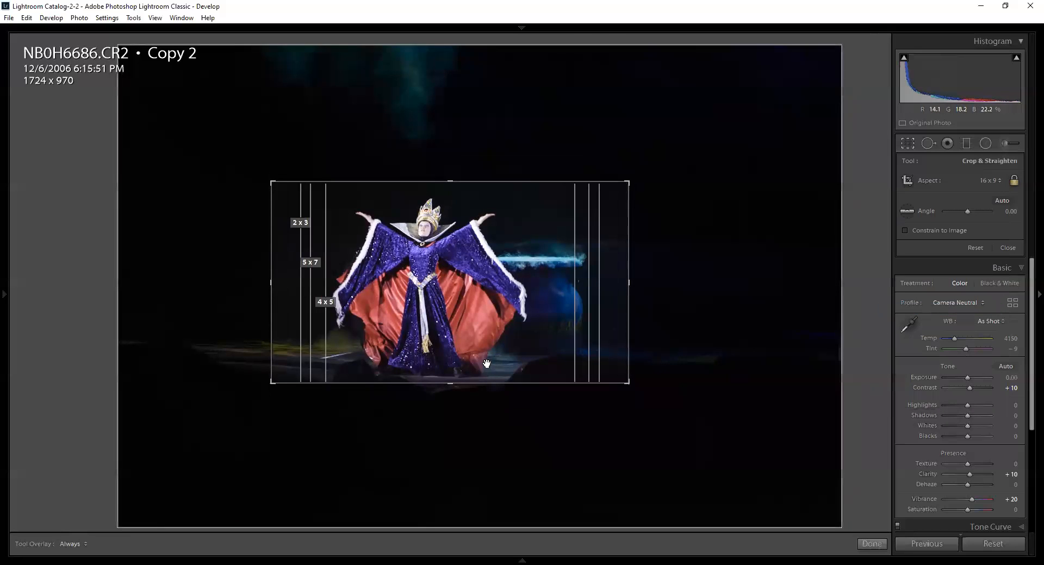
pyautogui.moveTo(459, 383); pyautogui.dragTo(459, 392)
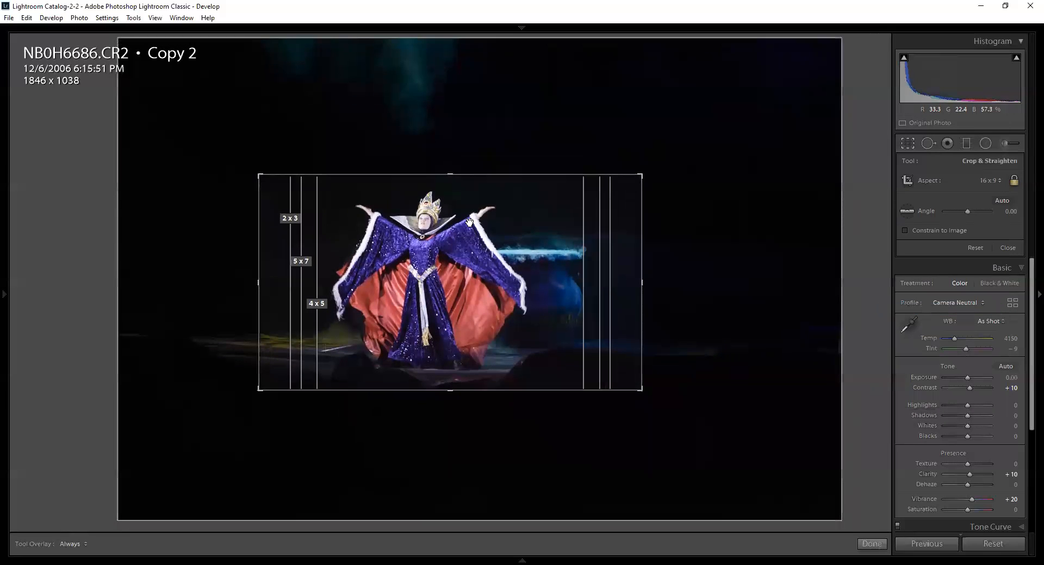
pyautogui.moveTo(468, 230); pyautogui.dragTo(464, 232)
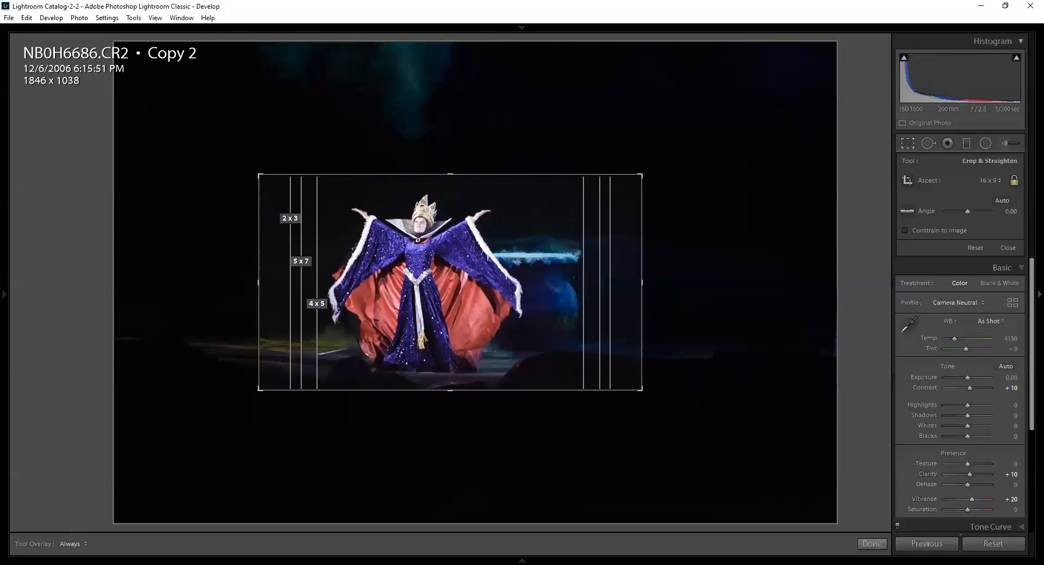
# Unlock the crop's aspect ratio and reshape it freely into a wide panorama of about 3188 x 1028 pixels
pyautogui.click(1013, 181)
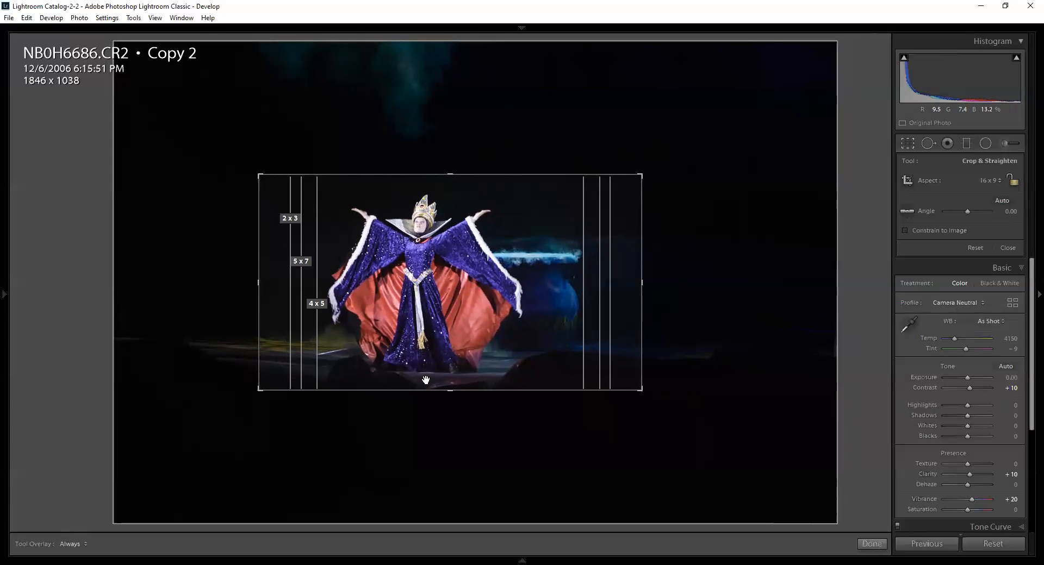
pyautogui.moveTo(452, 389); pyautogui.dragTo(486, 389)
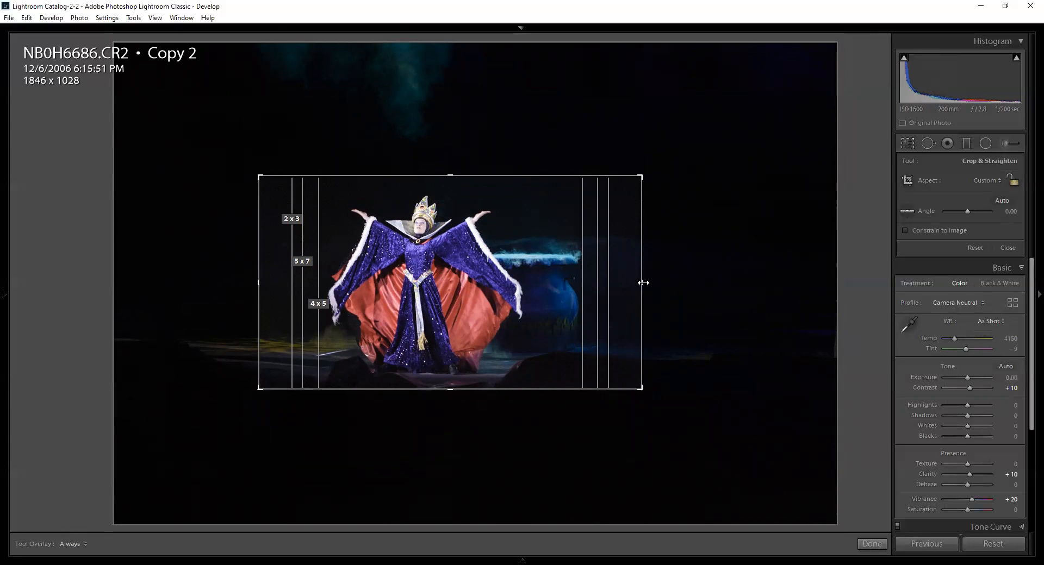
pyautogui.moveTo(643, 283); pyautogui.dragTo(776, 281)
pyautogui.moveTo(157, 272); pyautogui.dragTo(19, 283)
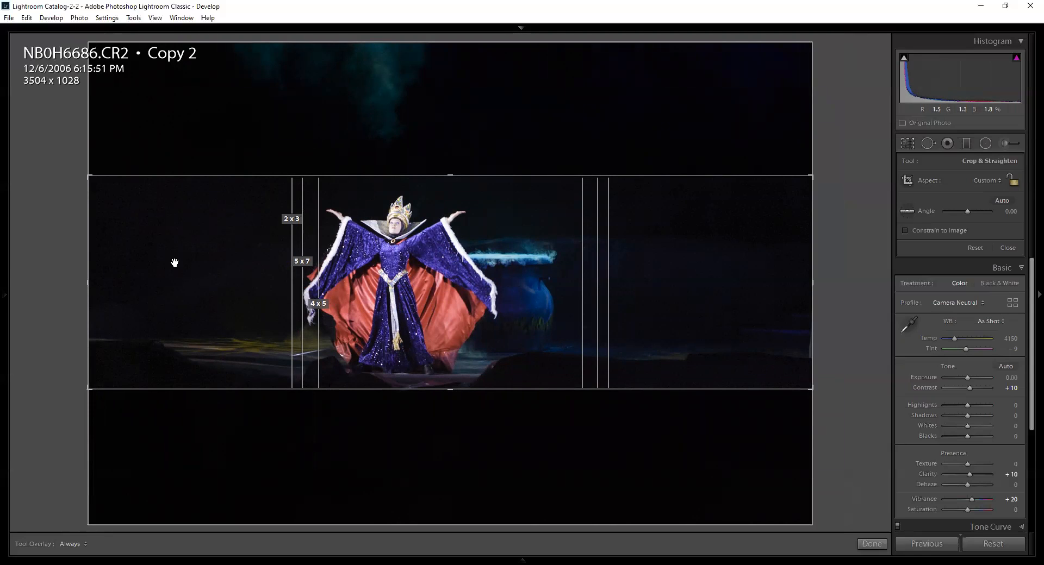
pyautogui.moveTo(88, 282); pyautogui.dragTo(154, 282)
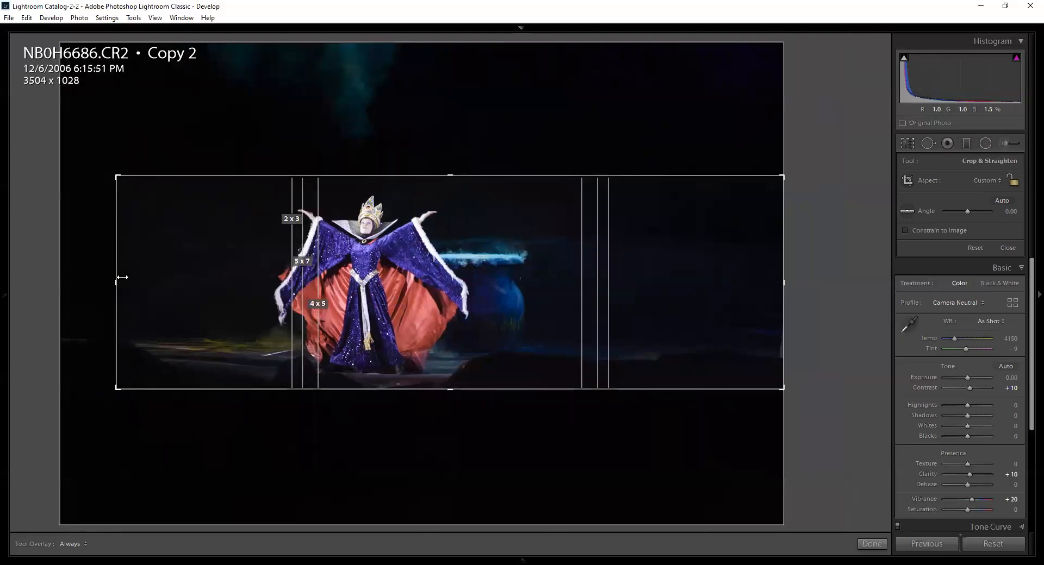
# Crop to about 1938 x 1292 pixels around the performer at the Original aspect ratio and flip the crop to portrait orientation
pyautogui.click(988, 182)
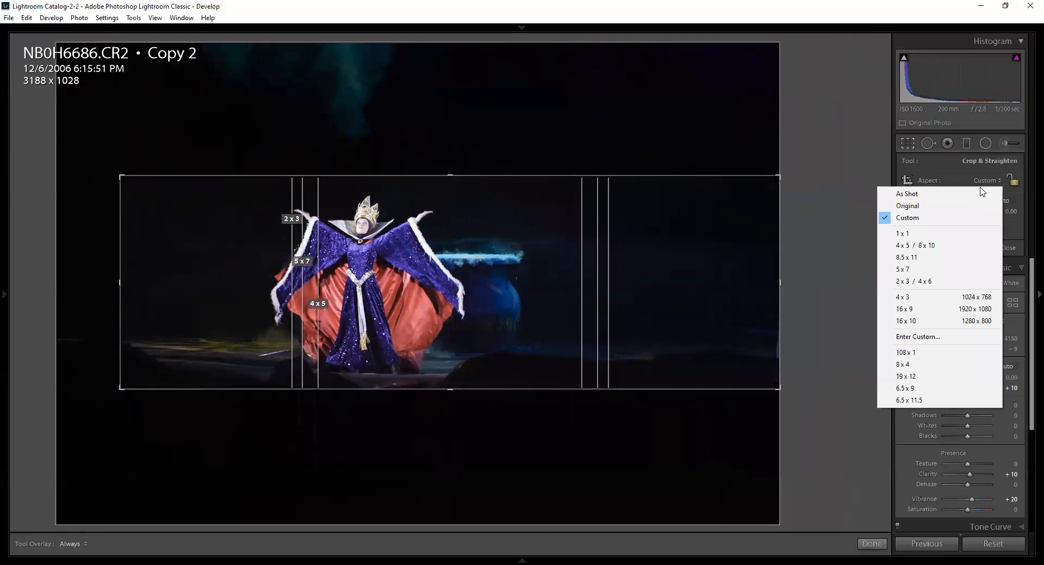
pyautogui.click(956, 206)
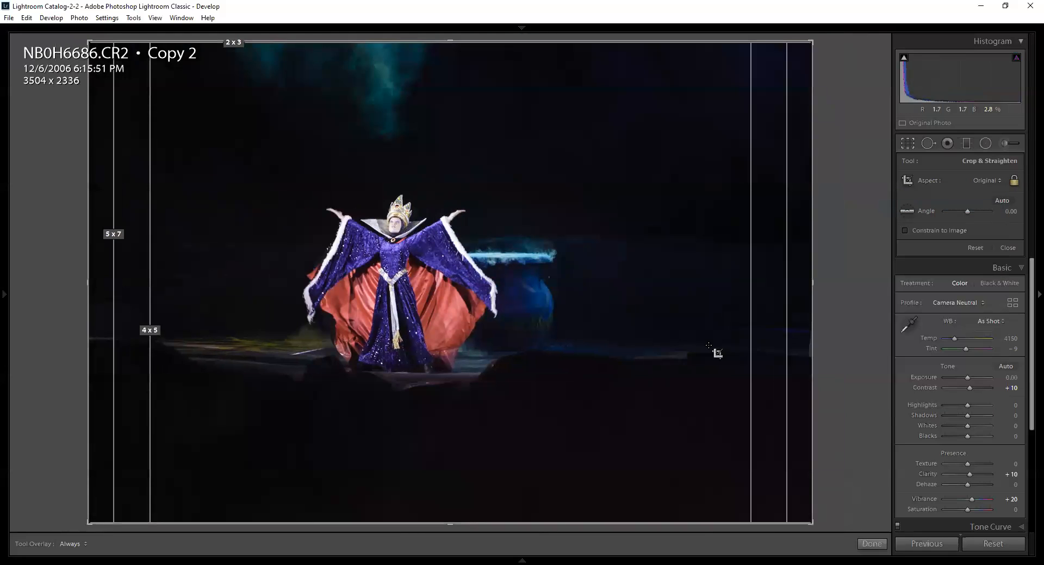
pyautogui.moveTo(459, 523); pyautogui.dragTo(451, 415)
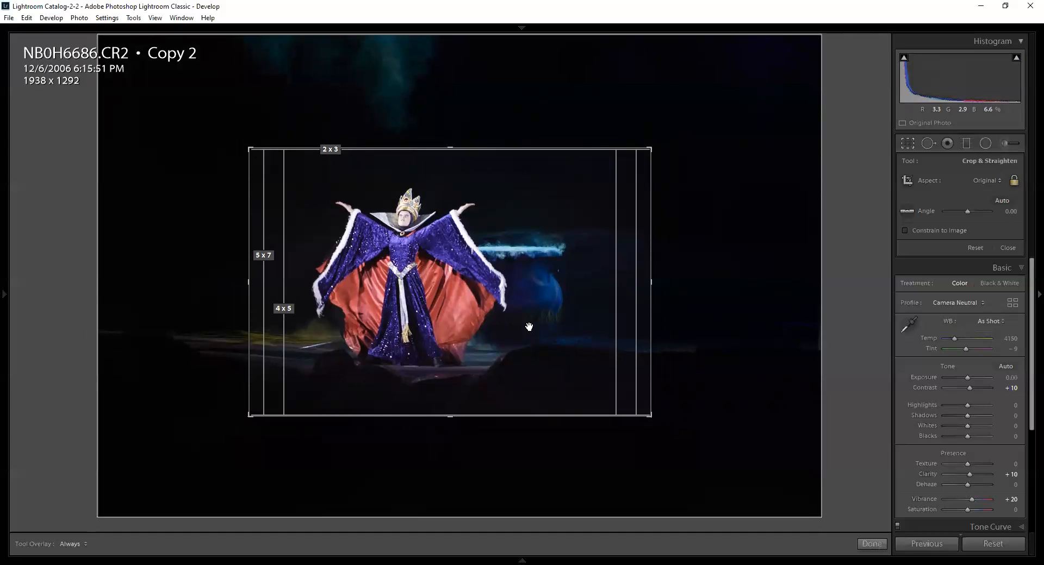
pyautogui.press('x')
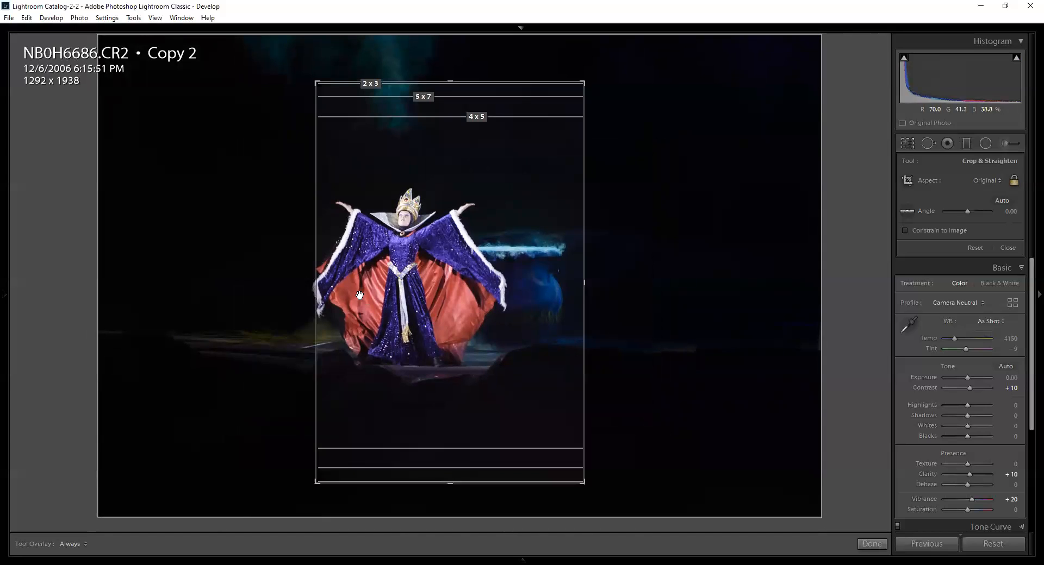
# Reposition the photo within the crop, compare the portrait and landscape crops, and apply the crop in landscape orientation at 1938 x 1292 pixels
pyautogui.moveTo(399, 270); pyautogui.dragTo(407, 272)
pyautogui.press('x')
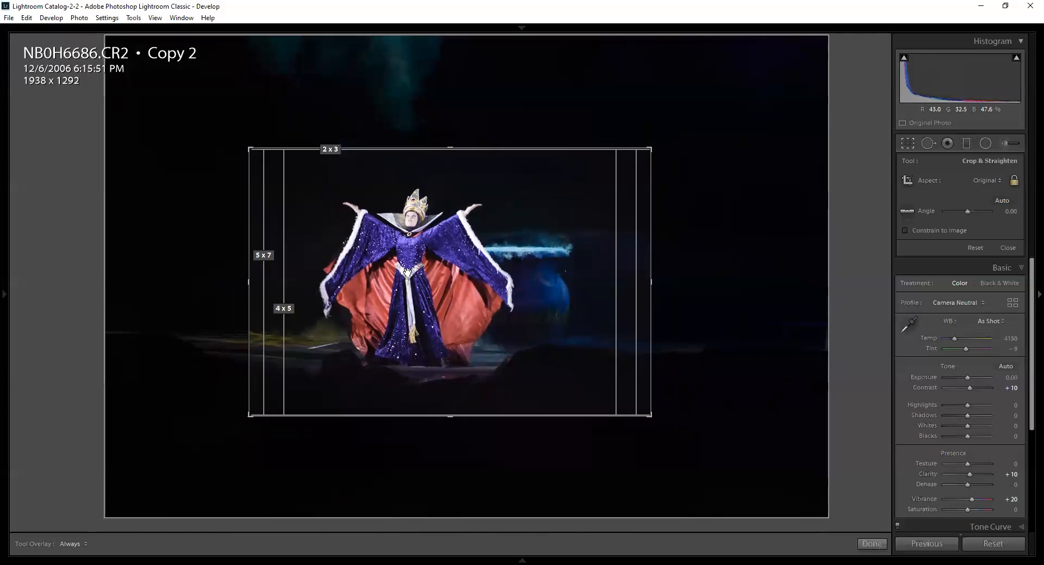
pyautogui.press('x')
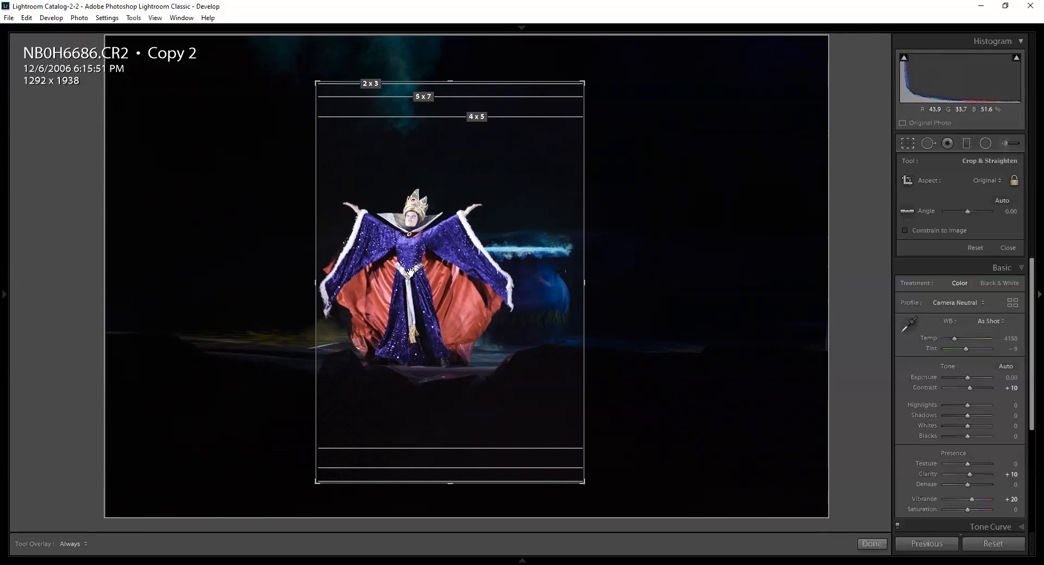
pyautogui.press('Return')
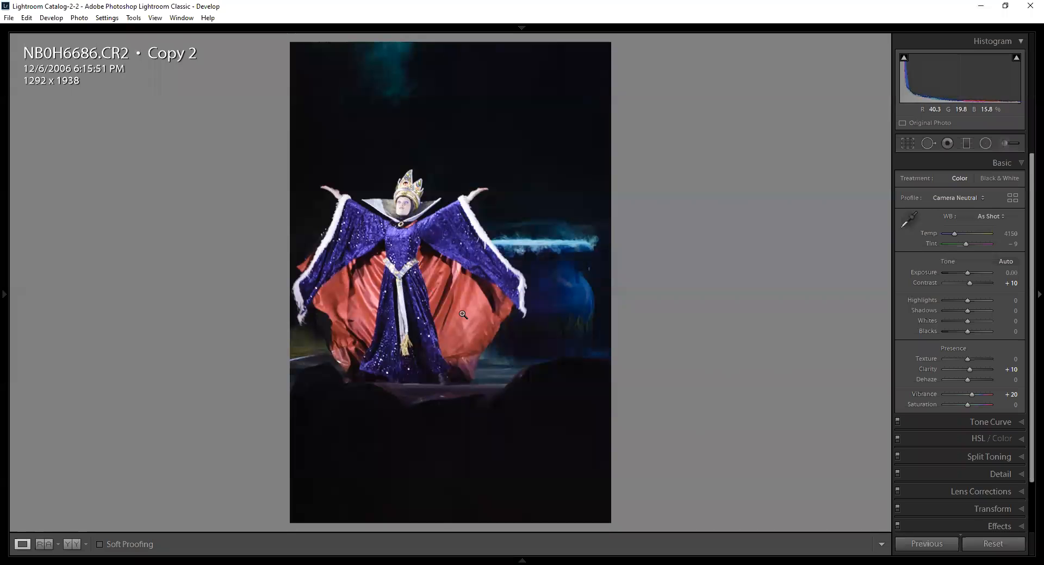
pyautogui.press('r')
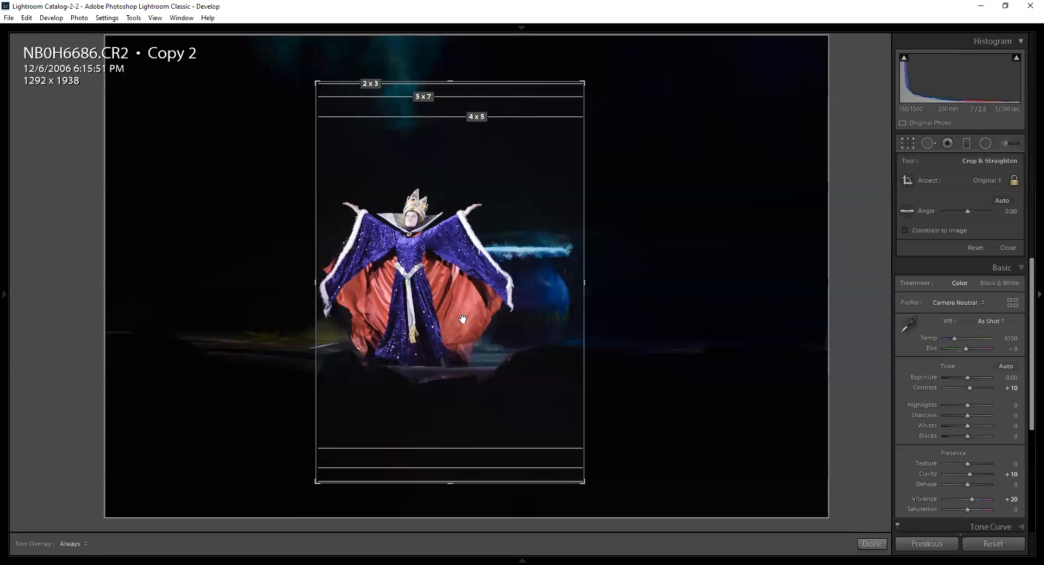
pyautogui.press('x')
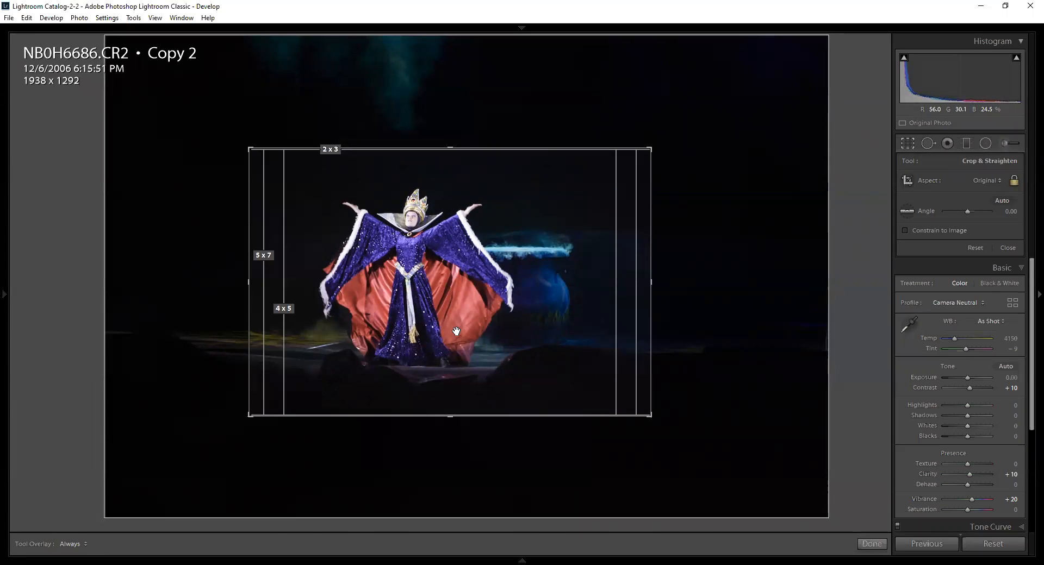
pyautogui.press('Return')
# Enlarge the landscape crop around the performer to about 2175 x 1450 pixels and apply it
pyautogui.press('r')
pyautogui.moveTo(454, 415); pyautogui.dragTo(455, 431)
pyautogui.press('Return')
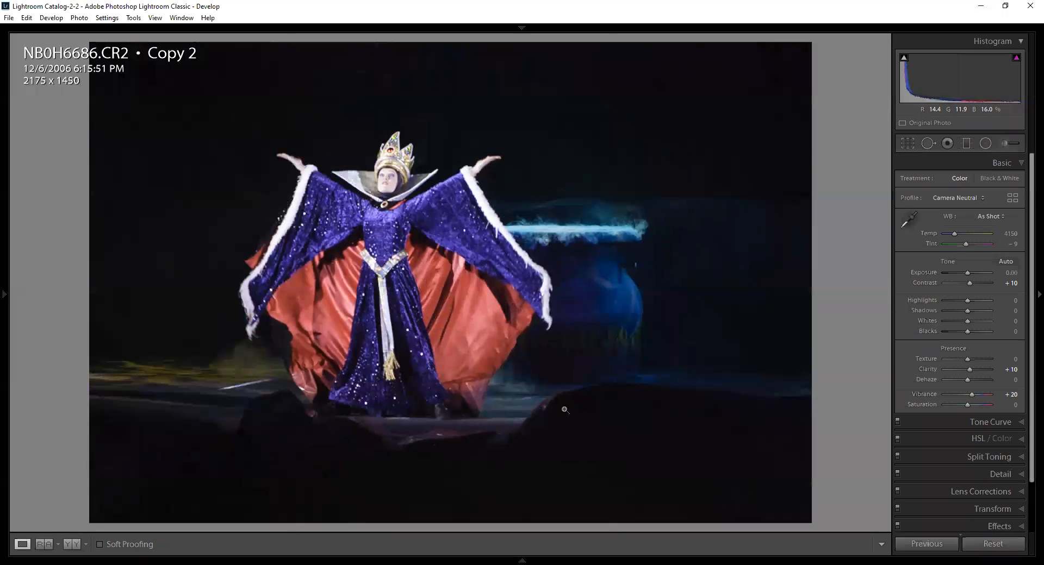
# Rotate the photo freely within the crop to about -17.43 degrees, and readjust its angle to about 7.68 degrees
pyautogui.press('r')
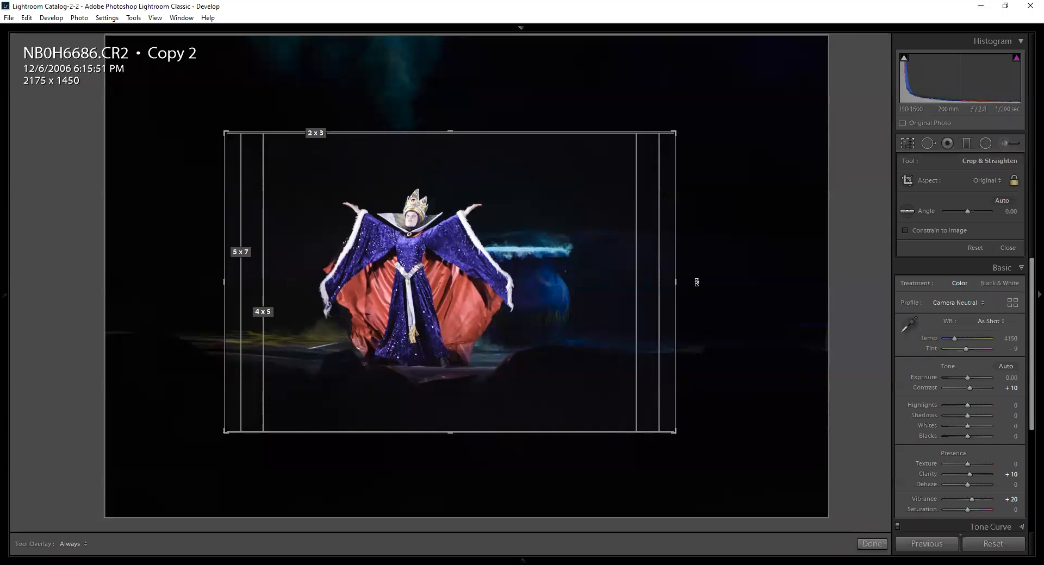
pyautogui.press('o')
pyautogui.moveTo(694, 285); pyautogui.dragTo(738, 186)
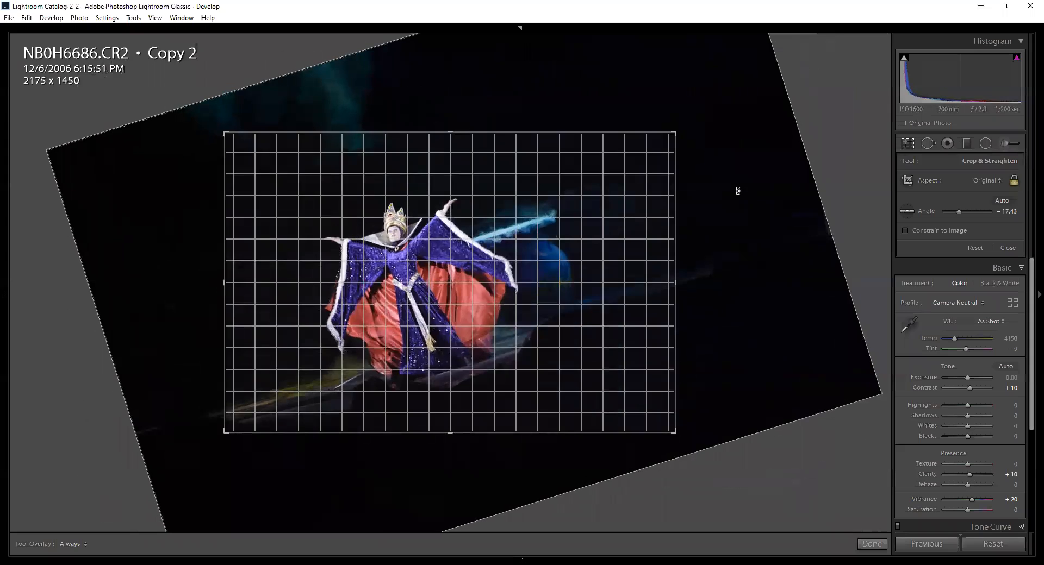
pyautogui.click(1000, 200)
pyautogui.moveTo(958, 212); pyautogui.dragTo(968, 210)
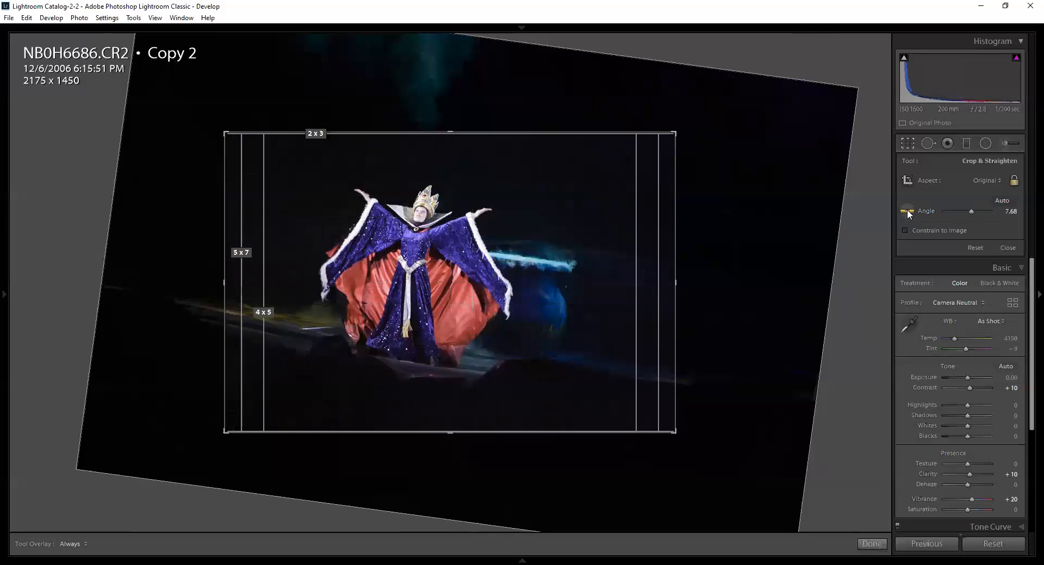
# Straighten the photo with the Straighten tool along the glowing blue rim beside the performer, and apply the crop
pyautogui.click(906, 212)
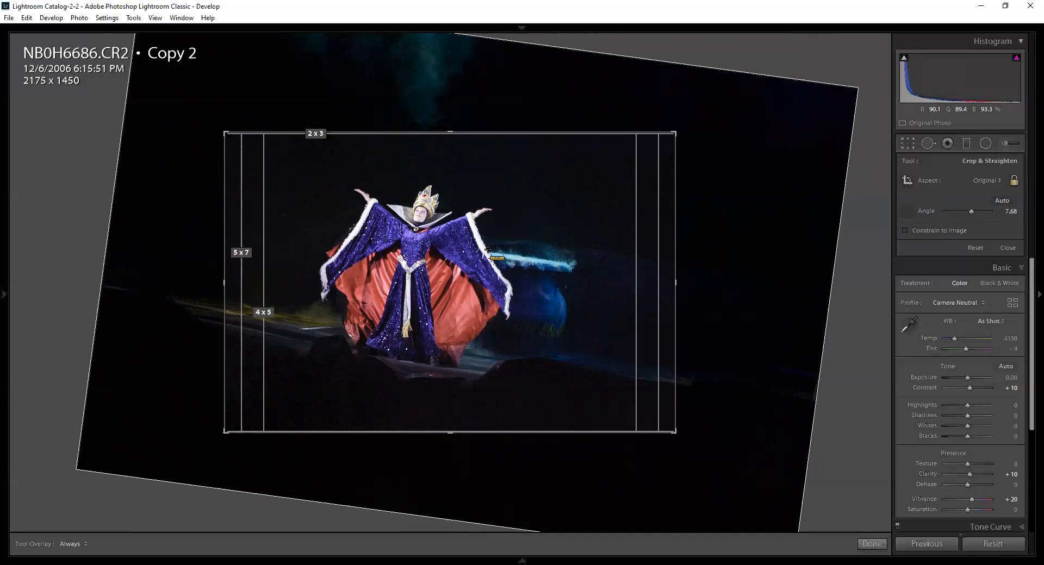
pyautogui.moveTo(487, 250); pyautogui.dragTo(622, 268)
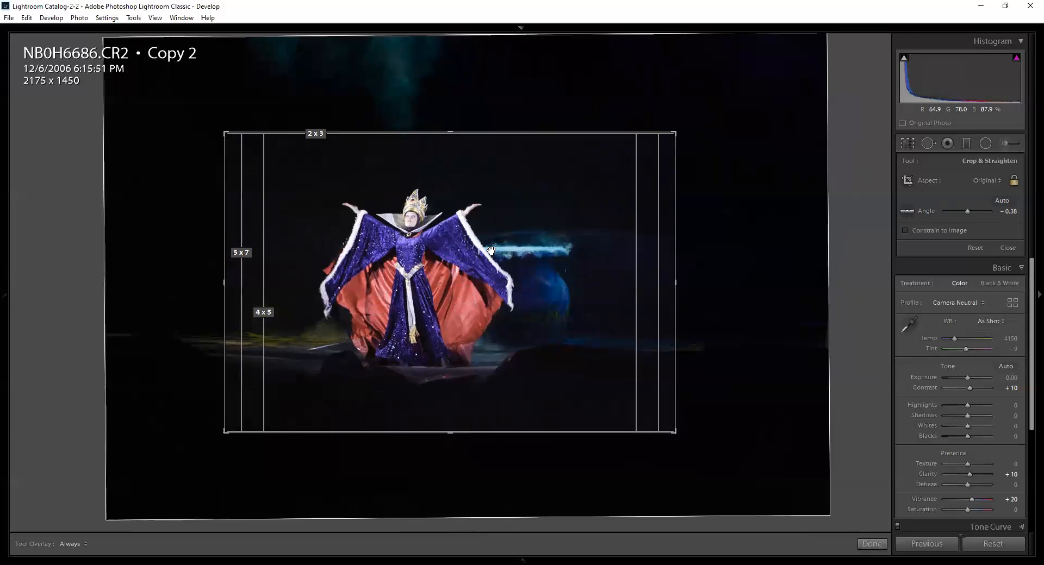
pyautogui.press('Return')
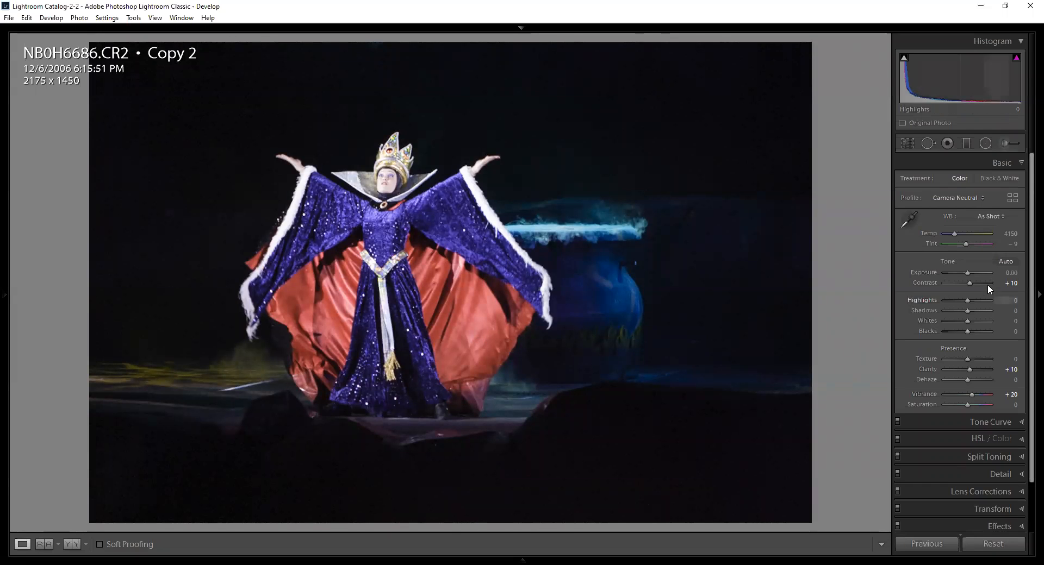
# Reopen the applied crop to check the image area outside its frame, and leave the Crop tool
pyautogui.press('r')
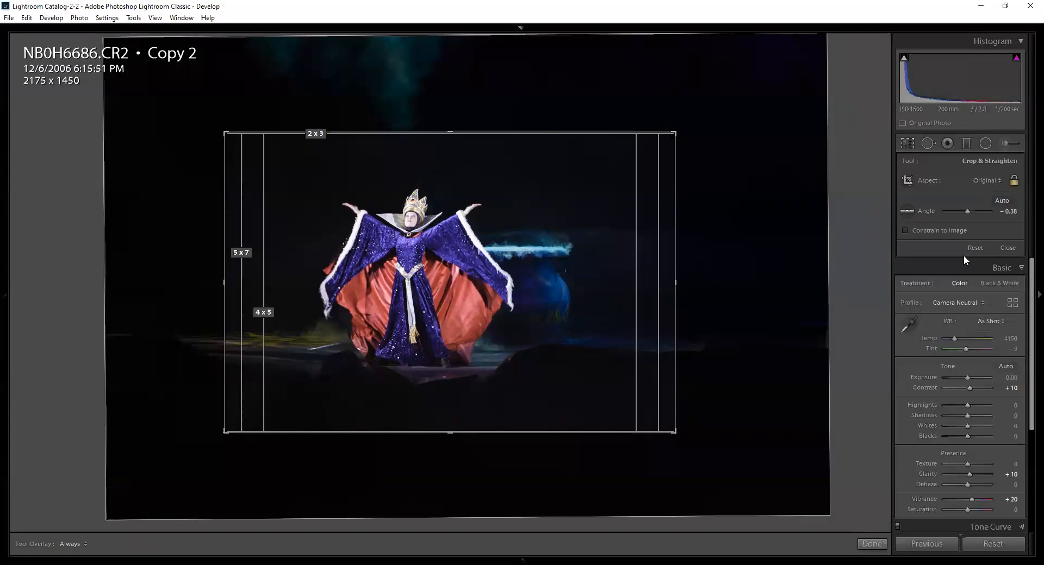
pyautogui.press('r')
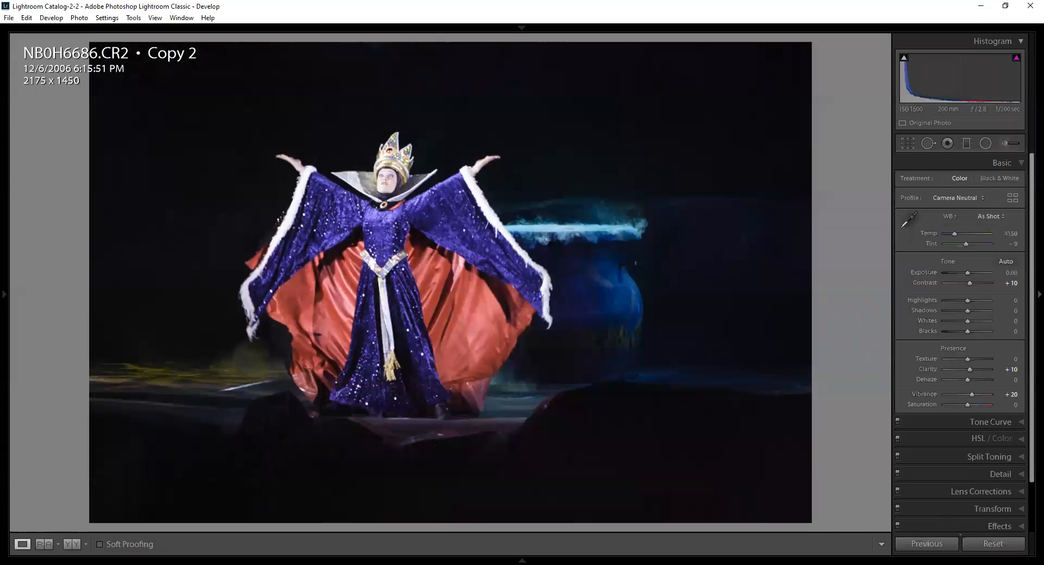
pyautogui.hotkey('ctrl', 'e')
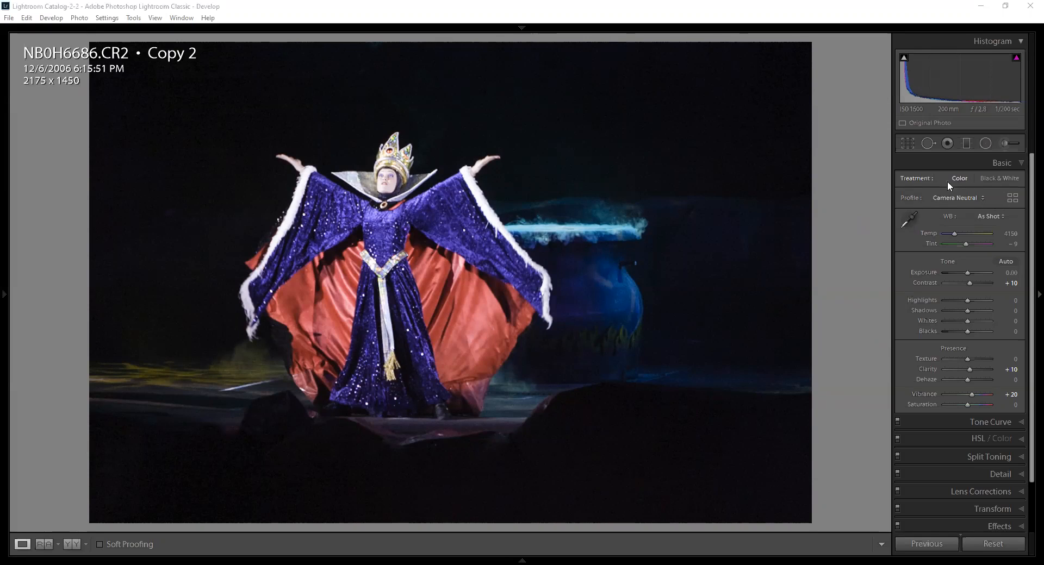
# Try the Black & White treatment on the performer photo and restore the Color treatment
pyautogui.click(993, 177)
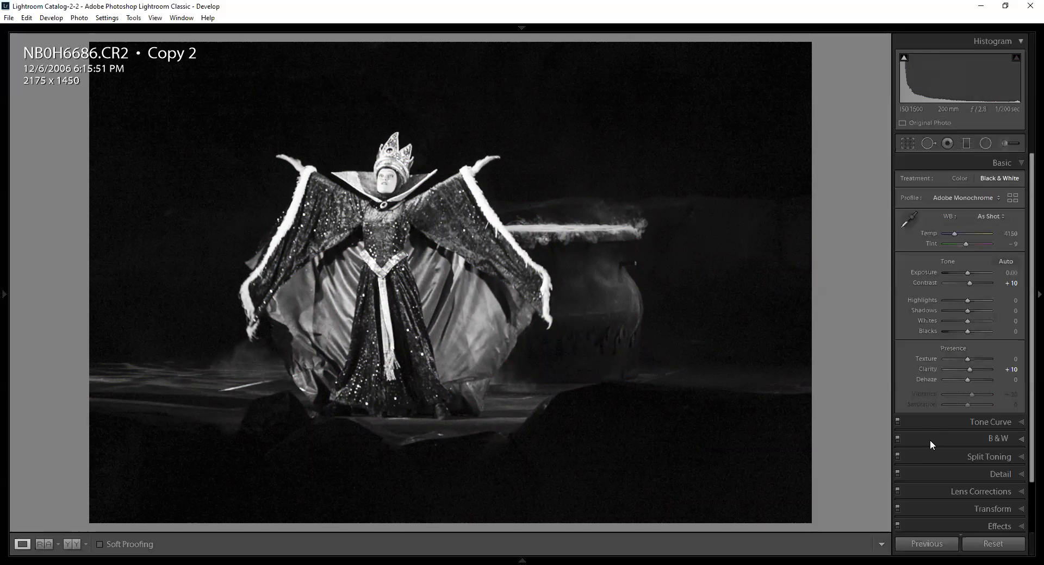
pyautogui.click(957, 177)
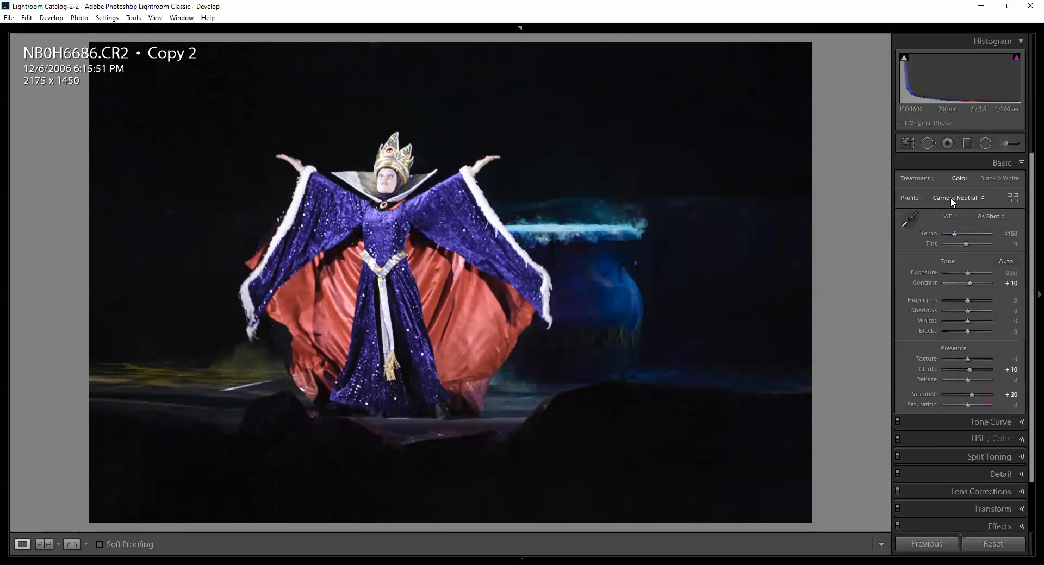
# Browse the profile thumbnails, including the Adobe Raw and Camera Matching groups, and close the Profile Browser
pyautogui.click(952, 200)
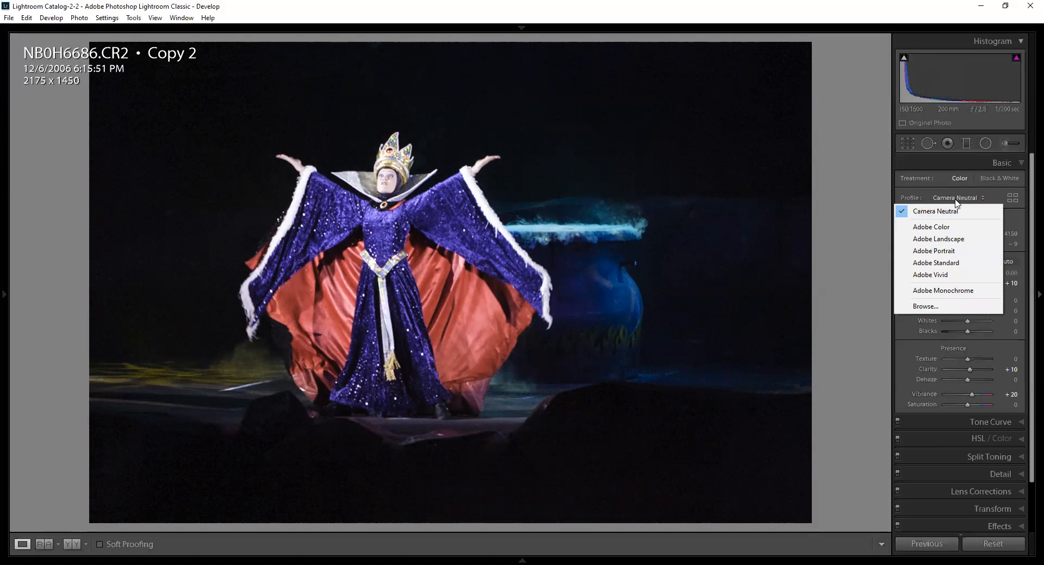
pyautogui.click(931, 308)
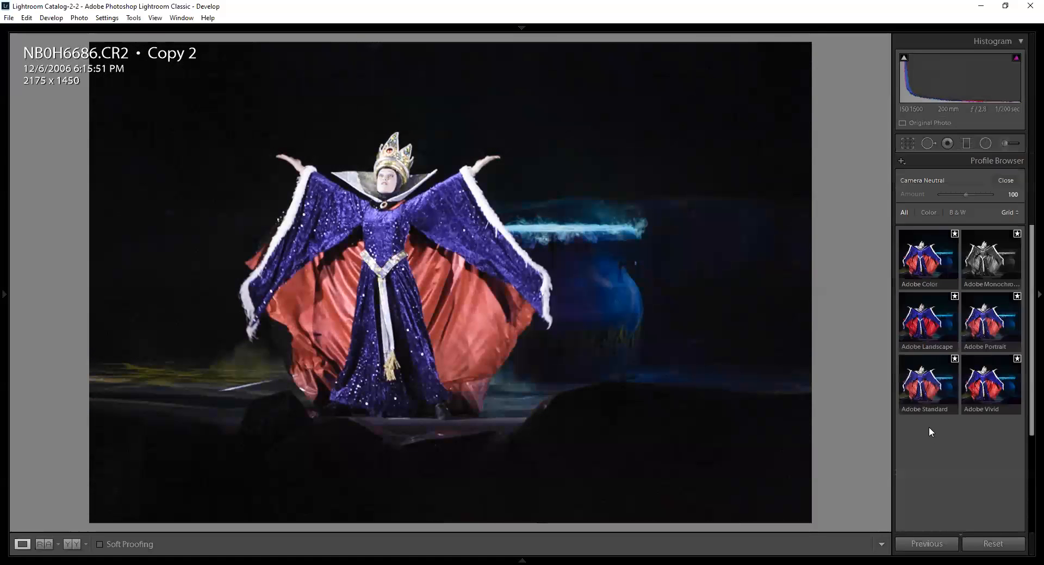
pyautogui.scroll(-7, 936, 413)
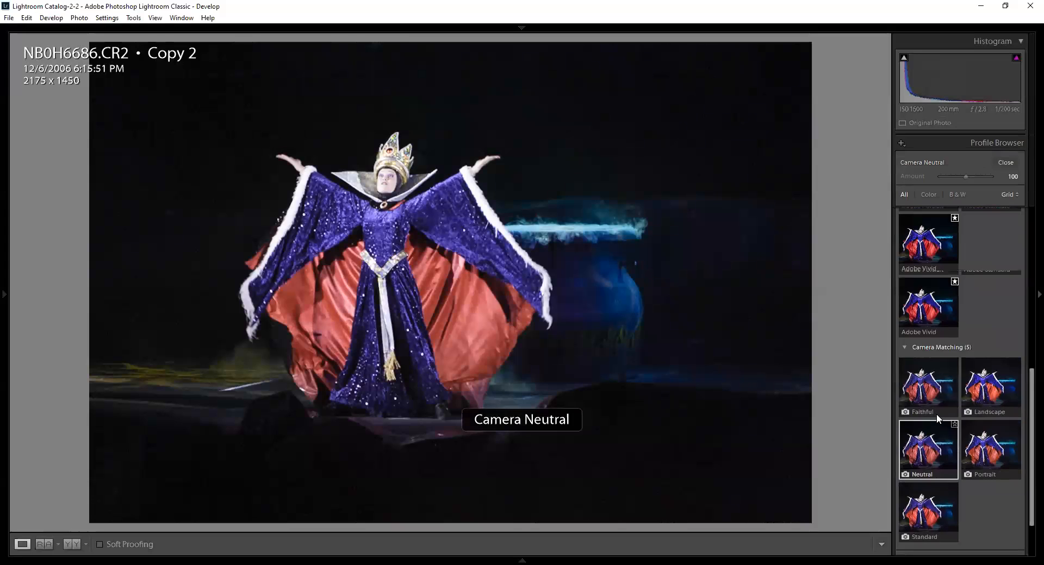
pyautogui.scroll(2, 936, 414)
pyautogui.scroll(5, 936, 413)
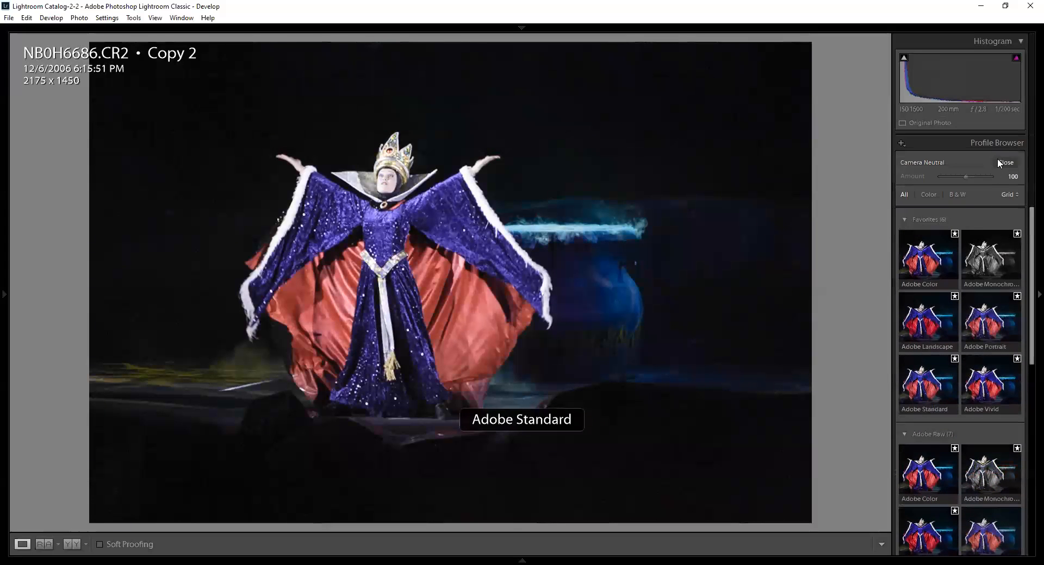
pyautogui.click(1003, 163)
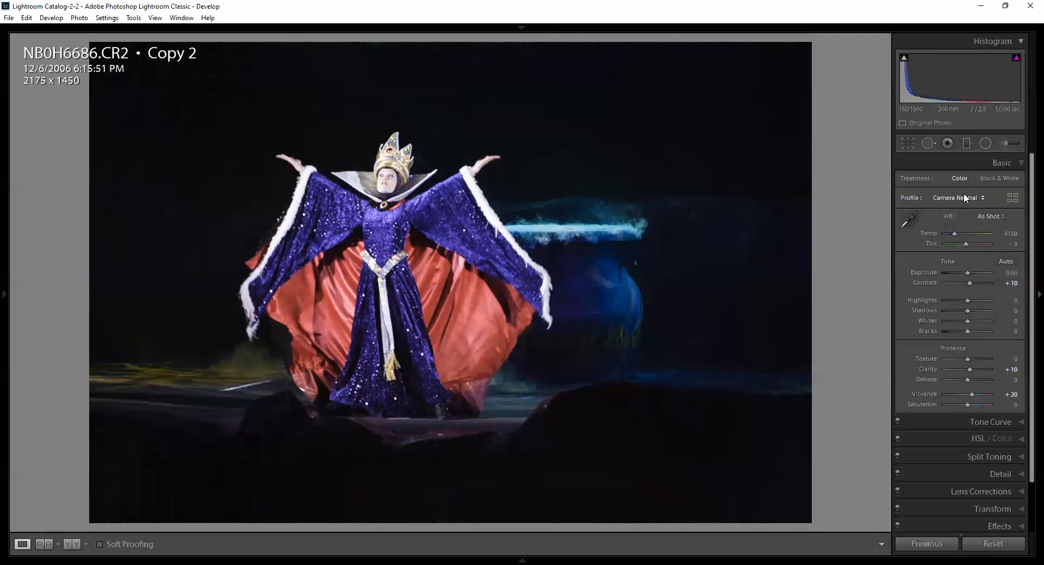
# Examine the available color profiles and white balance presets for the performer photo
pyautogui.click(963, 197)
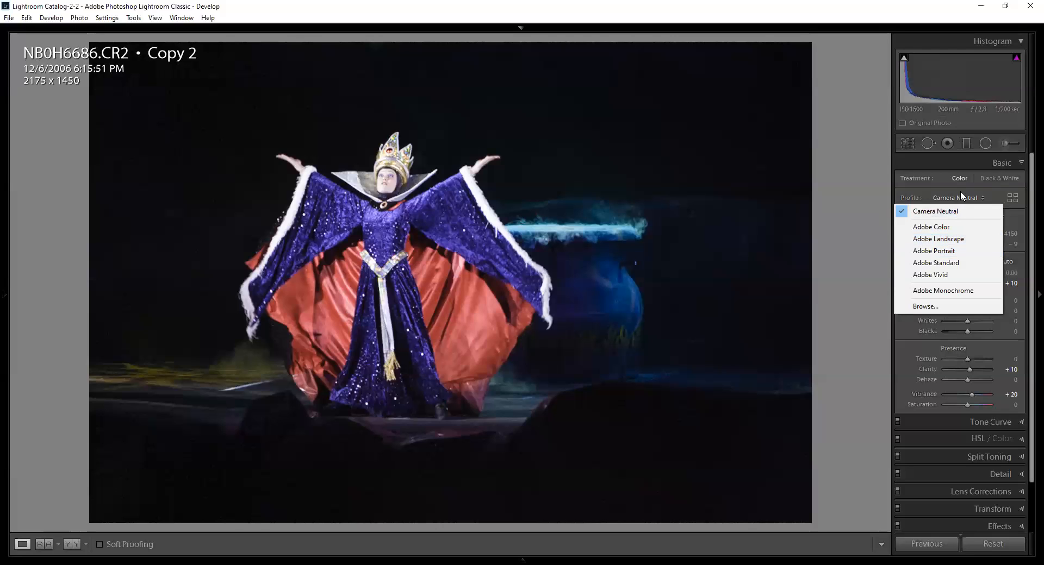
pyautogui.click(995, 193)
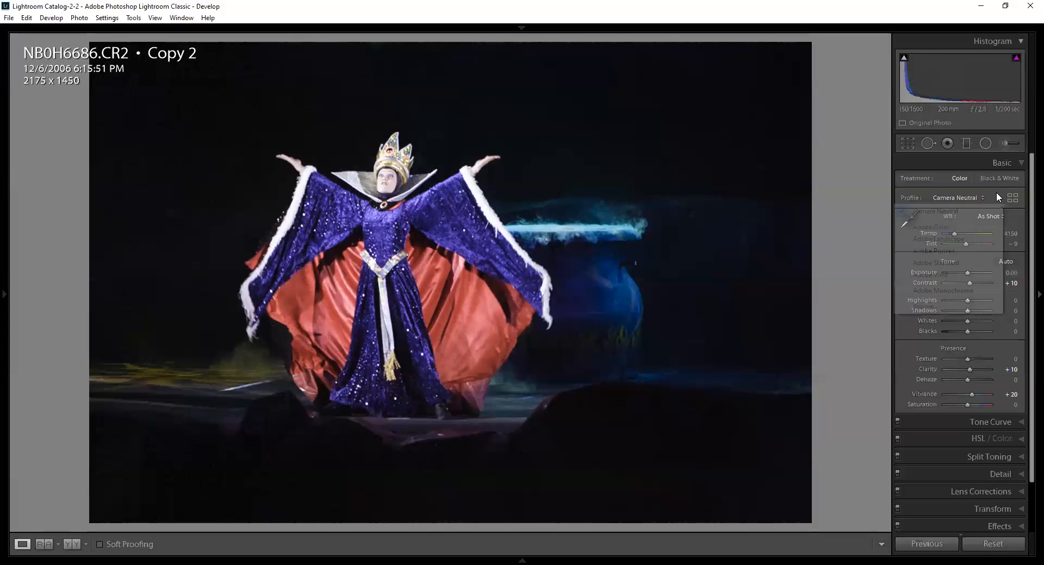
pyautogui.click(854, 204)
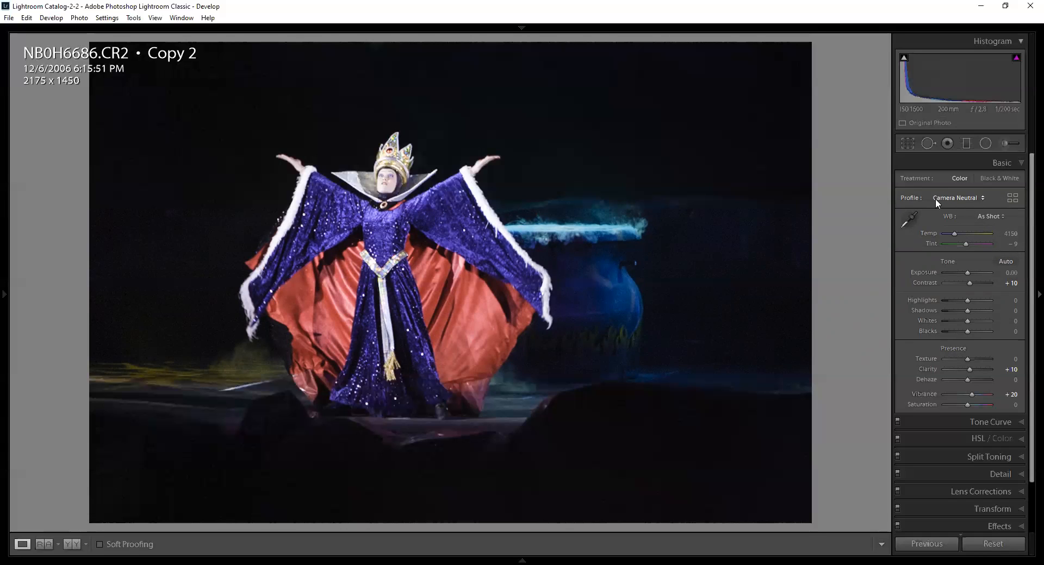
pyautogui.click(989, 218)
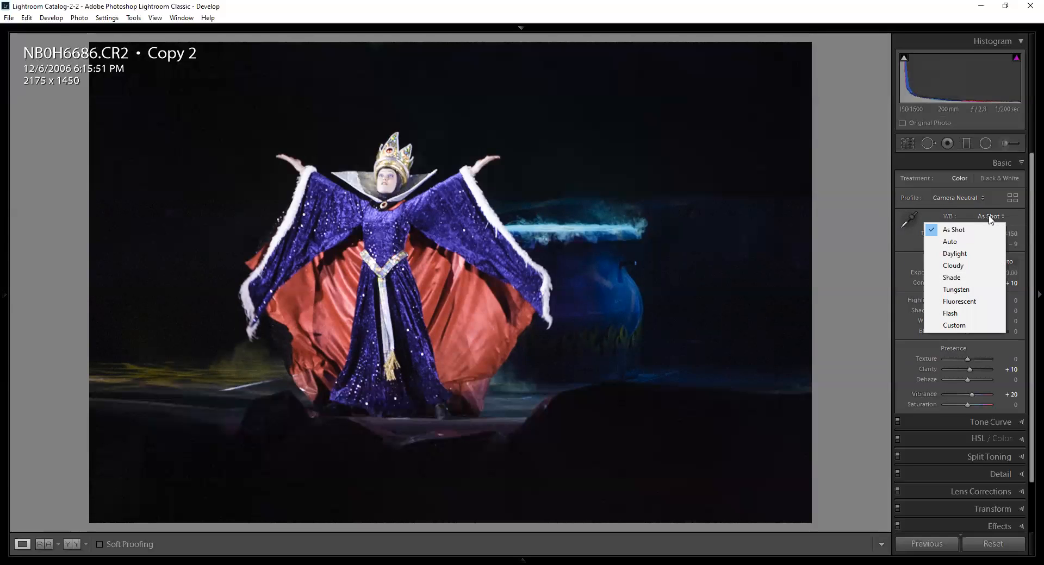
pyautogui.click(435, 251)
# Switch to the snowy house photo CRW_4441.dng and set its white balance to Auto
pyautogui.press('Right')
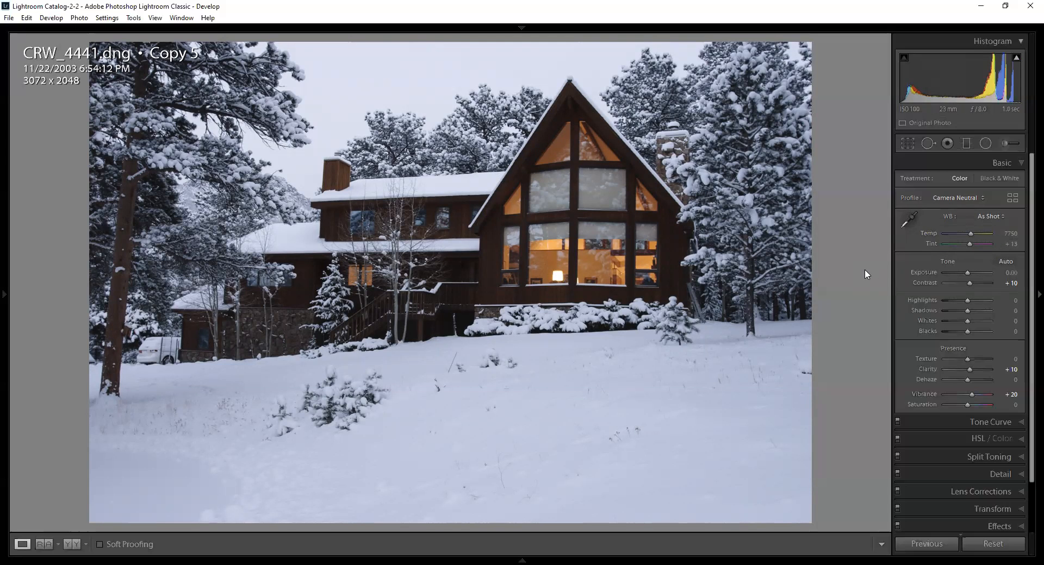
pyautogui.click(989, 217)
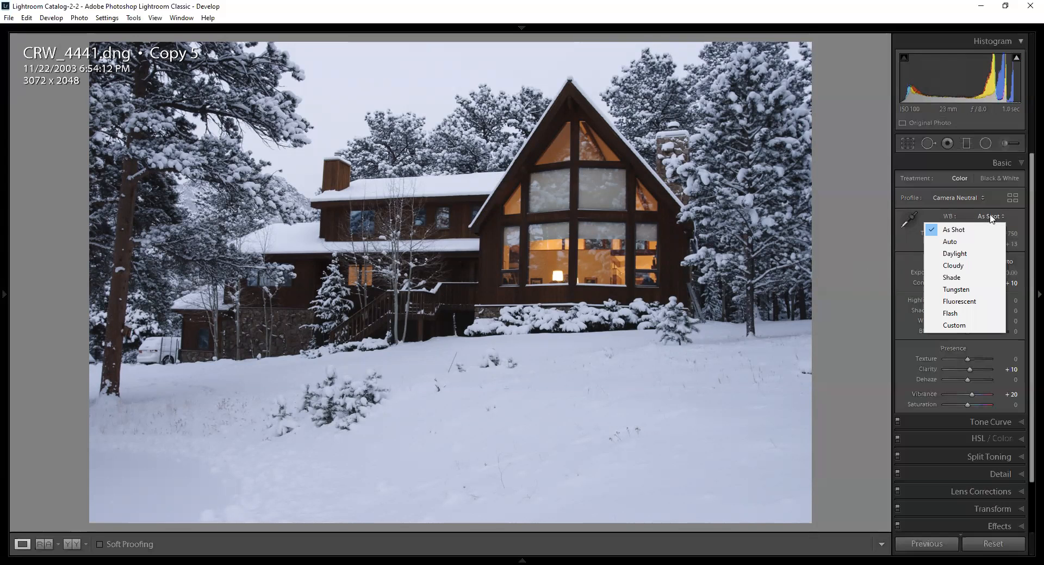
pyautogui.click(960, 241)
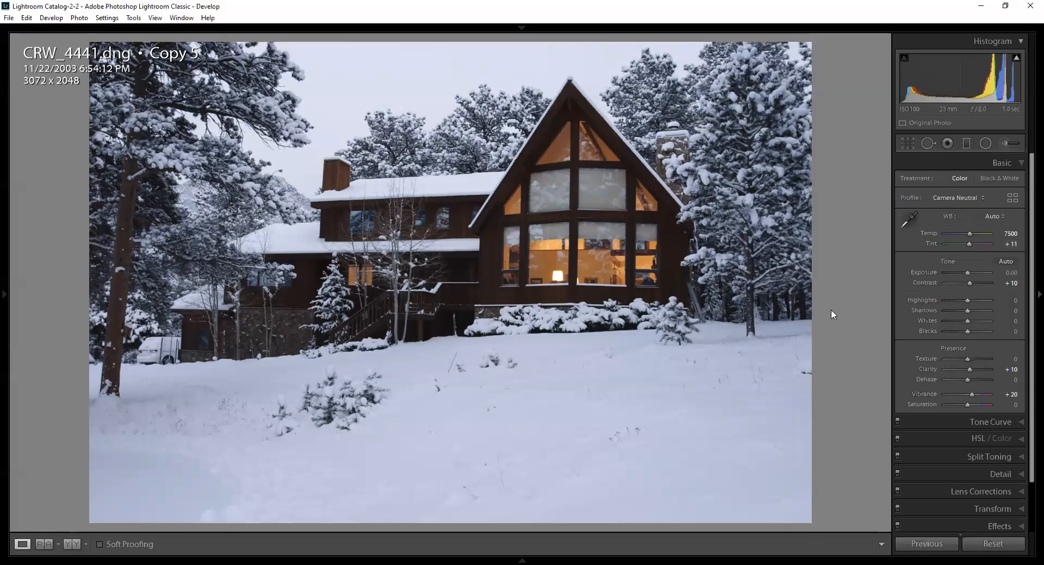
# Try the Daylight, Cloudy and Shade white balance presets in turn on the snowy house photo
pyautogui.click(998, 214)
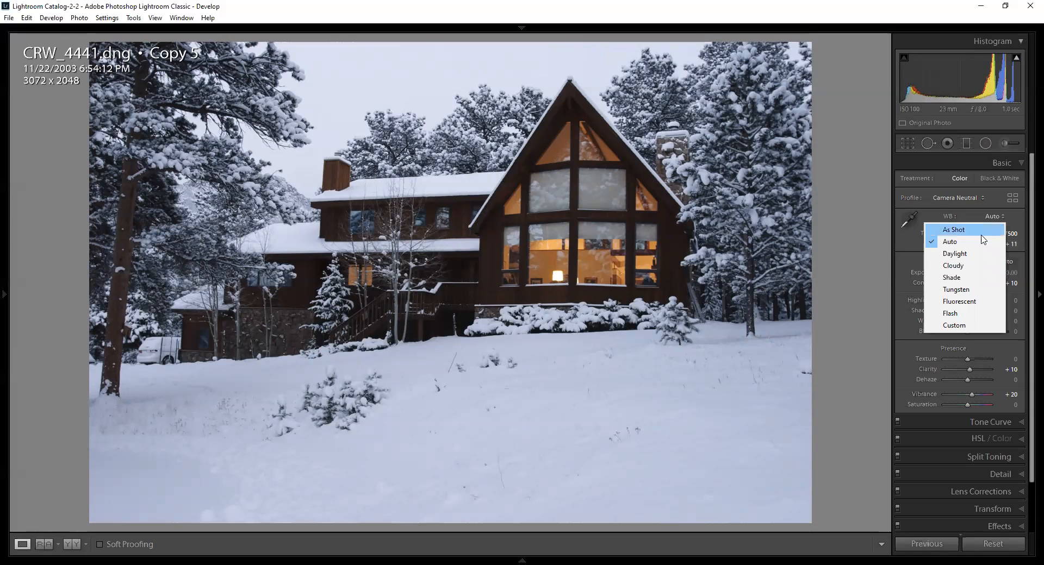
pyautogui.click(967, 254)
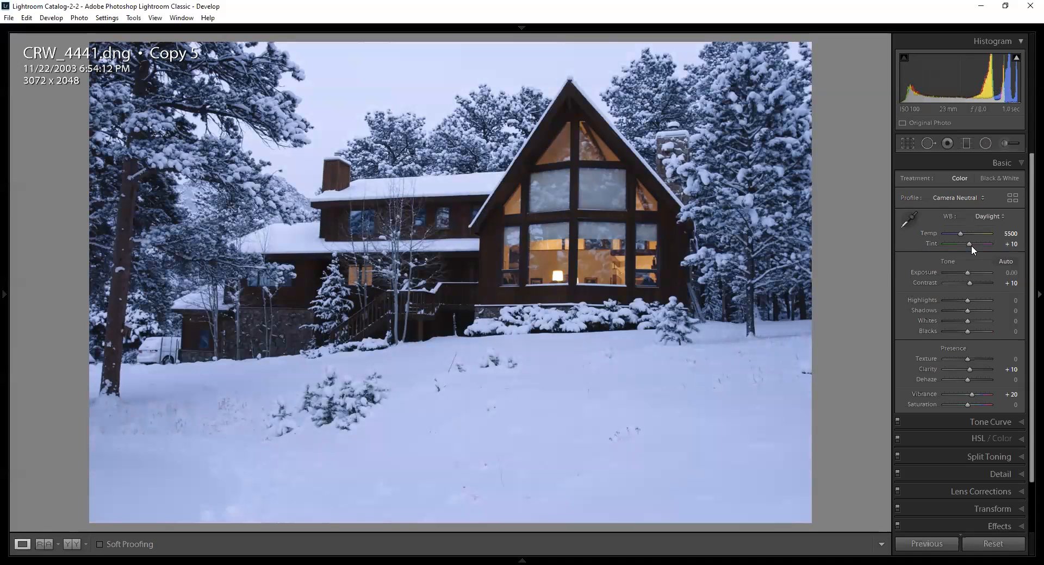
pyautogui.click(985, 216)
pyautogui.click(966, 265)
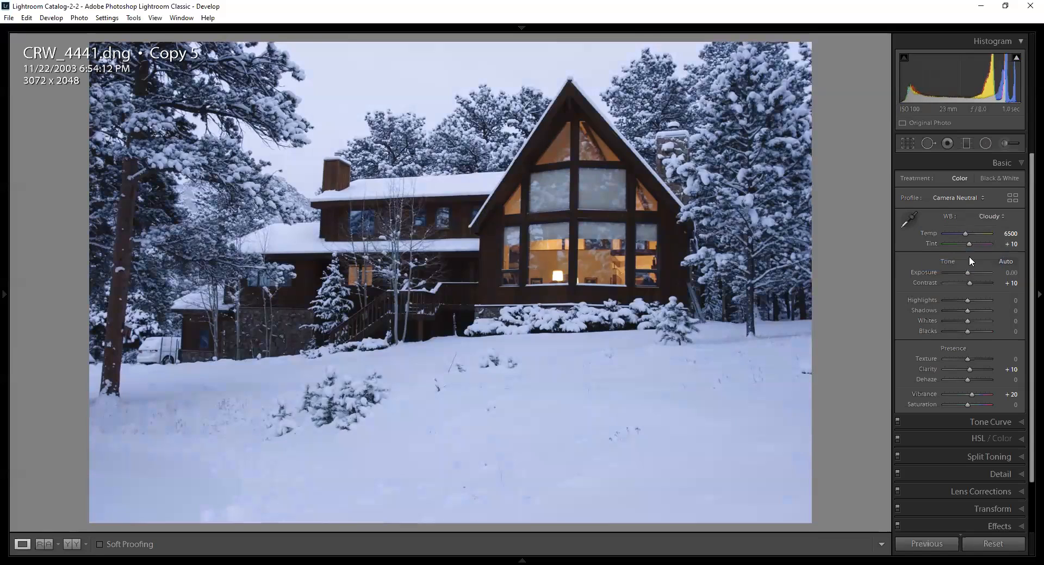
pyautogui.click(989, 215)
pyautogui.click(958, 278)
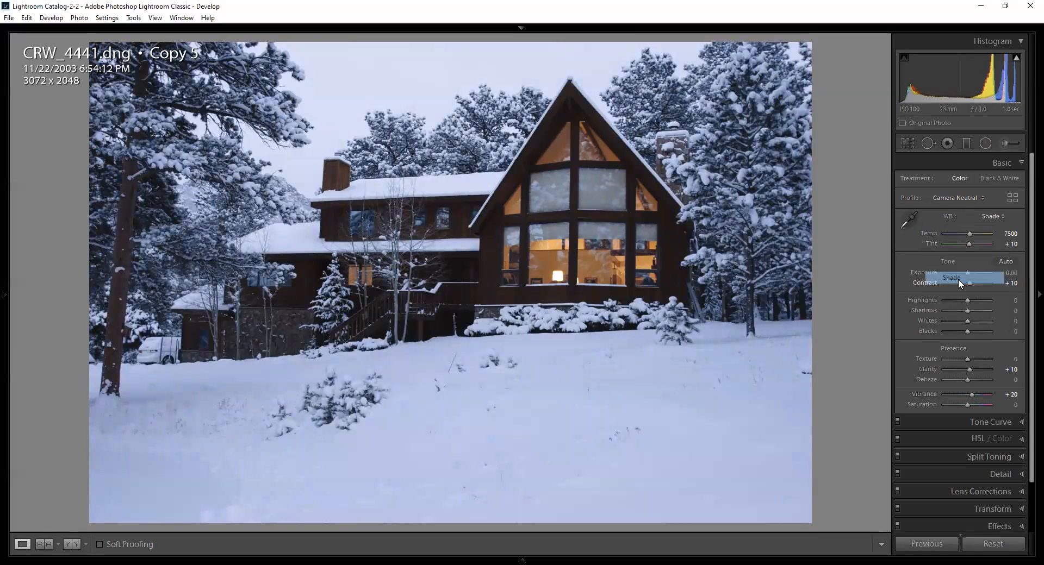
# Try the Cloudy and Tungsten white balance presets in turn on the snowy house photo
pyautogui.click(986, 215)
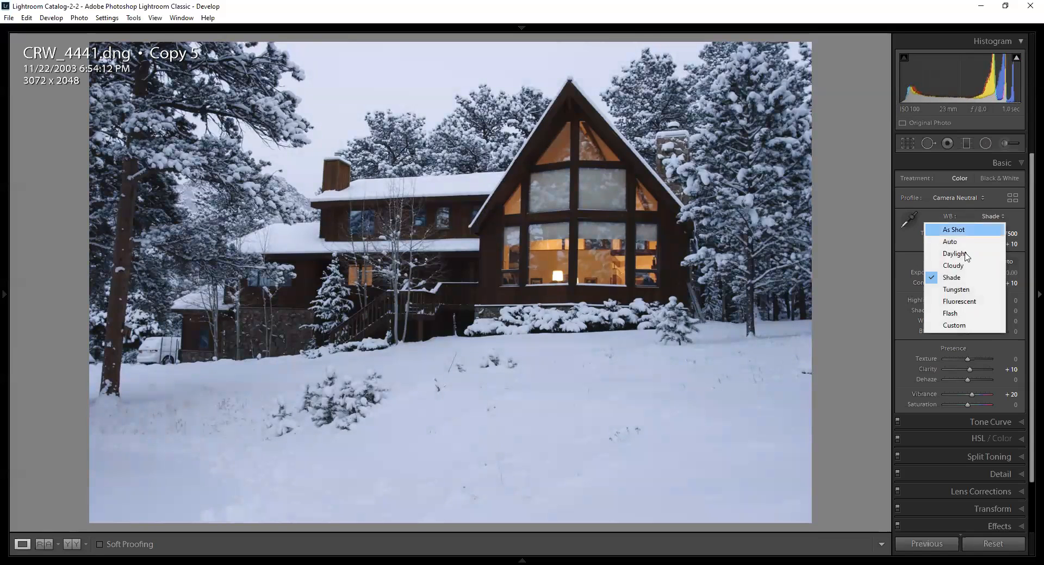
pyautogui.click(967, 265)
pyautogui.click(989, 216)
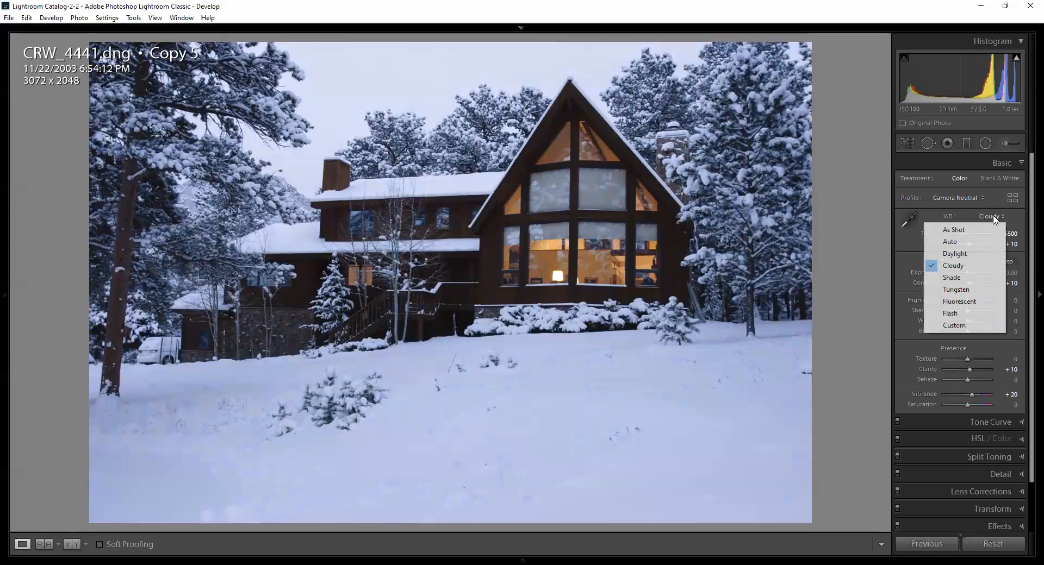
pyautogui.click(964, 291)
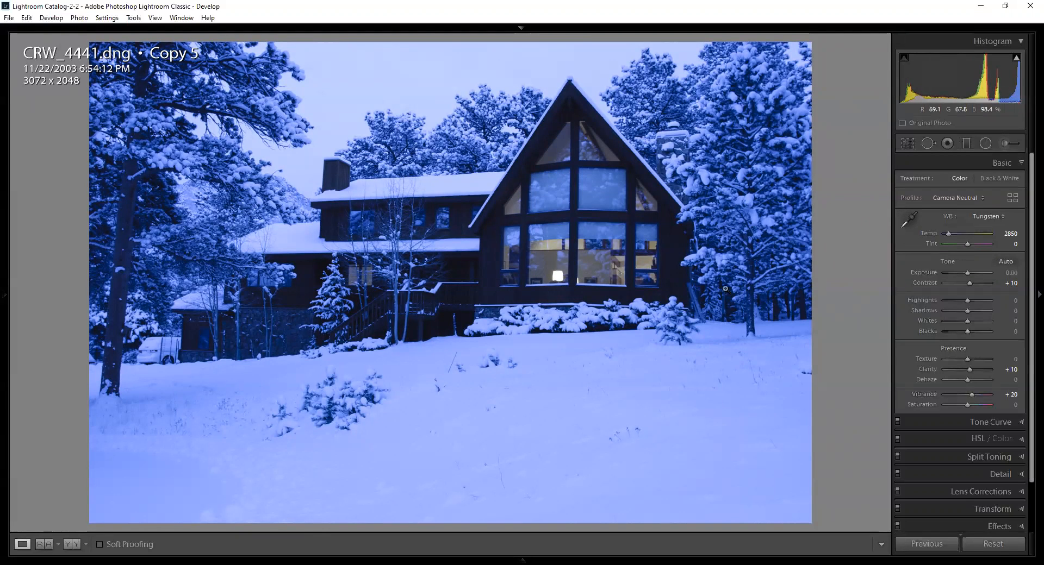
pyautogui.click(982, 215)
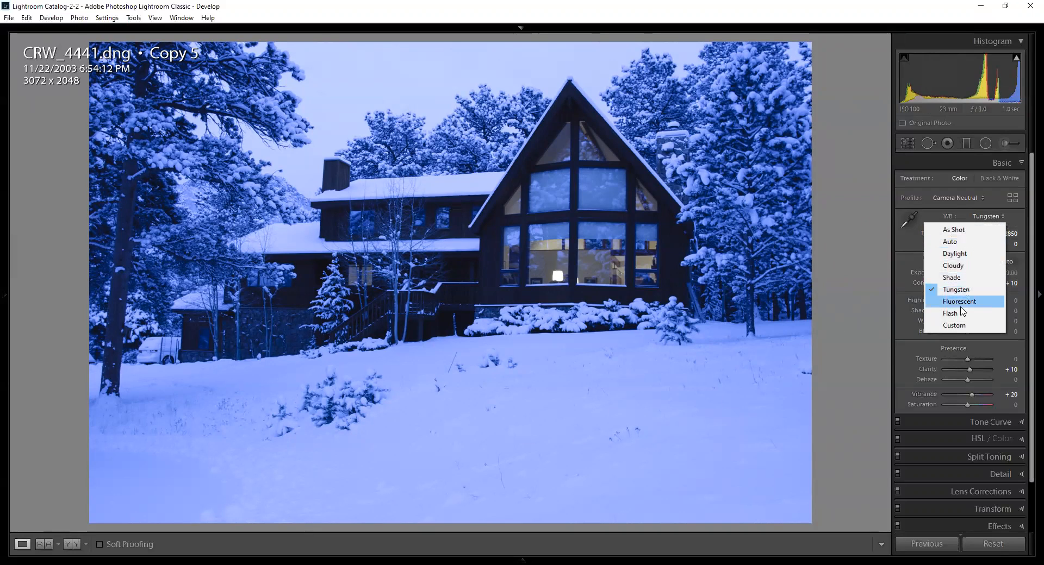
# Sample the snow in front of the house with the White Balance Selector, and adjust the temperature to 8957
pyautogui.click(909, 220)
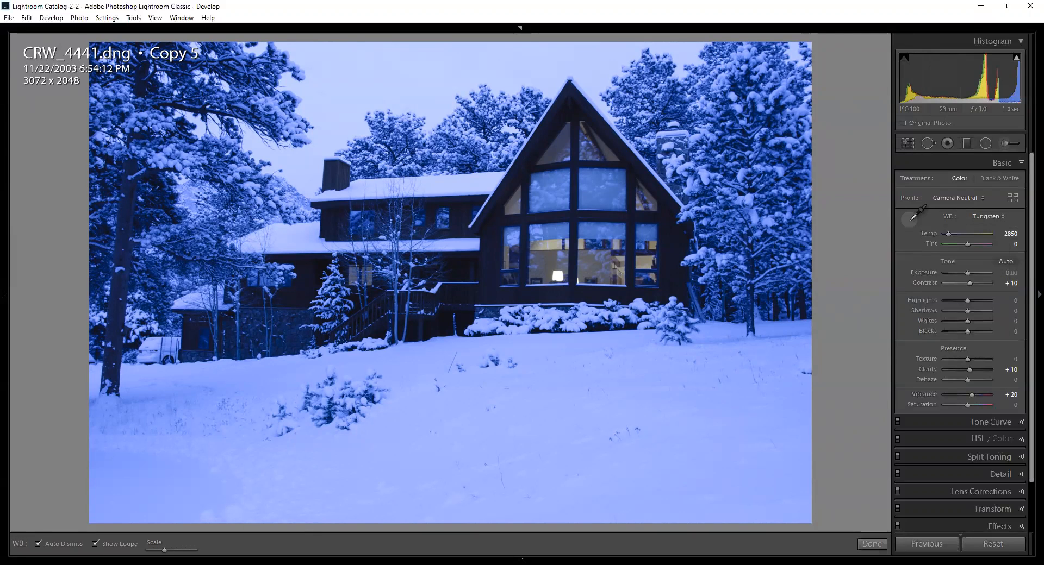
pyautogui.click(910, 219)
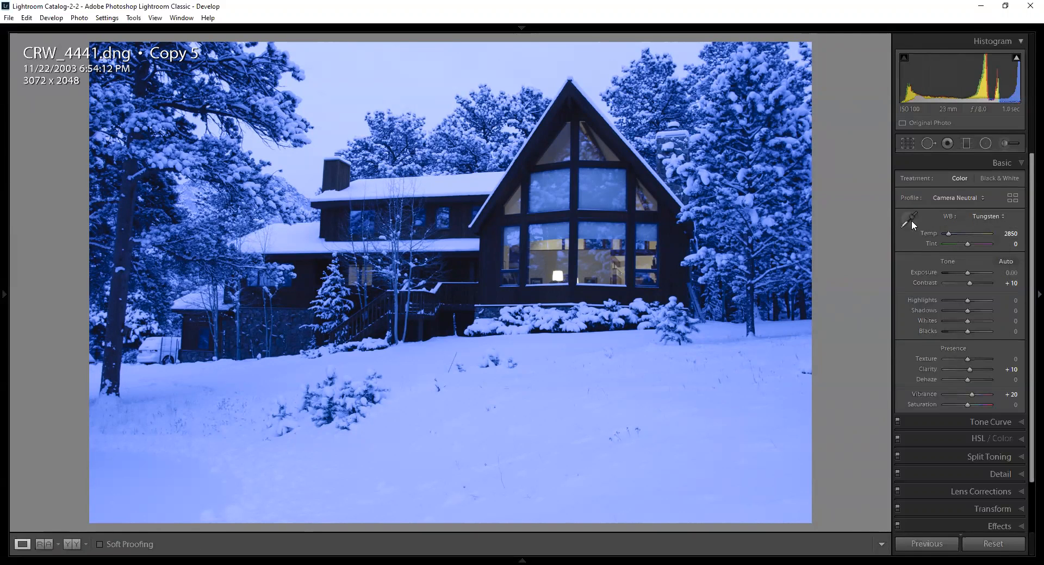
pyautogui.click(911, 221)
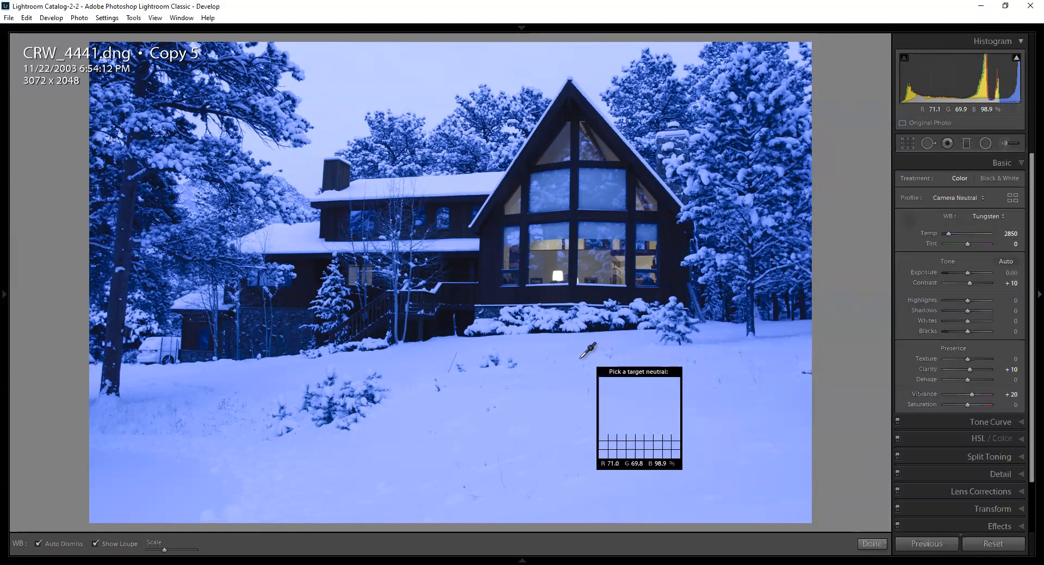
pyautogui.click(534, 350)
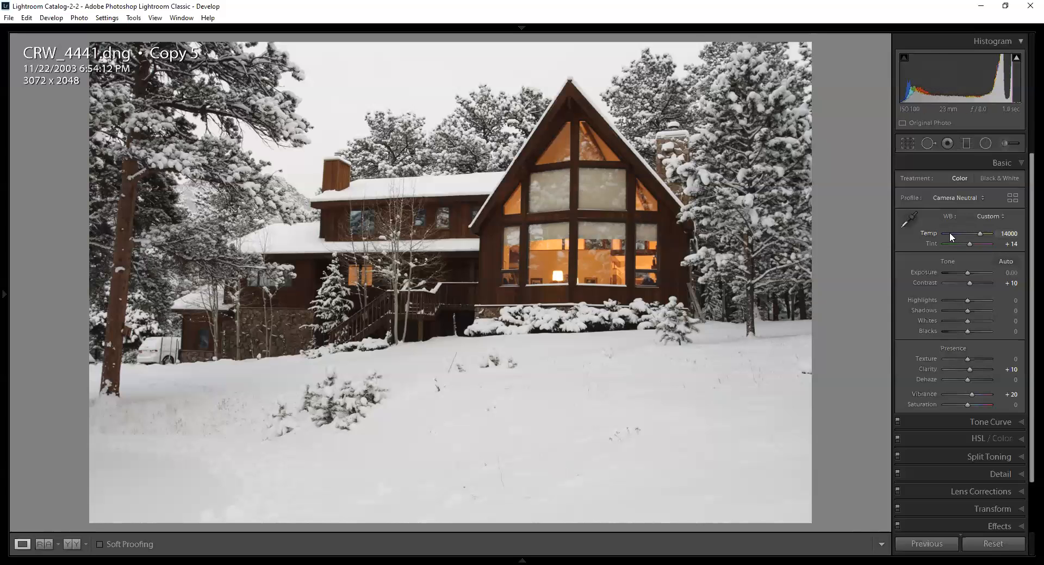
pyautogui.moveTo(978, 233); pyautogui.dragTo(999, 229)
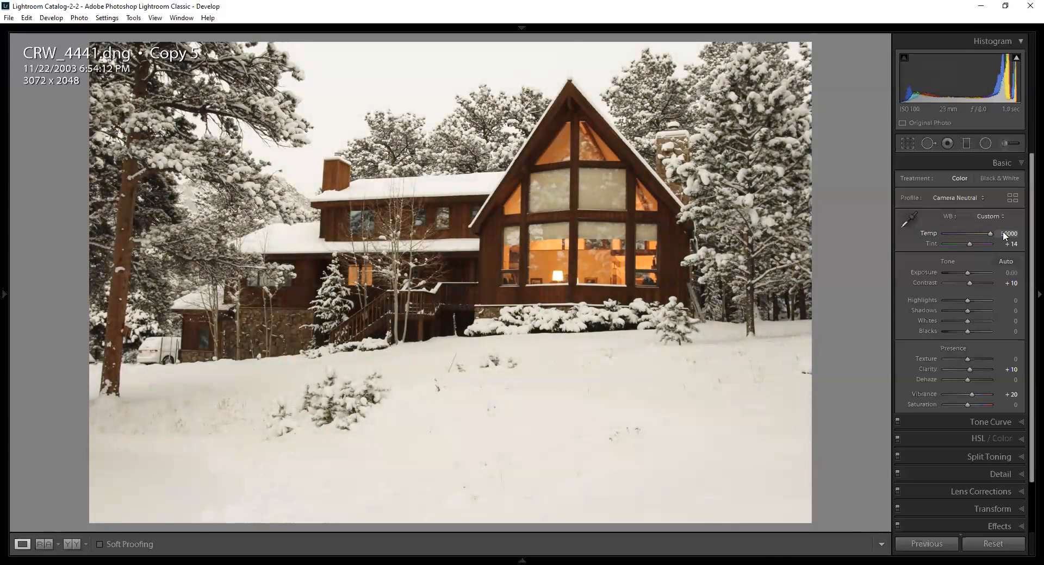
pyautogui.moveTo(995, 236); pyautogui.dragTo(973, 235)
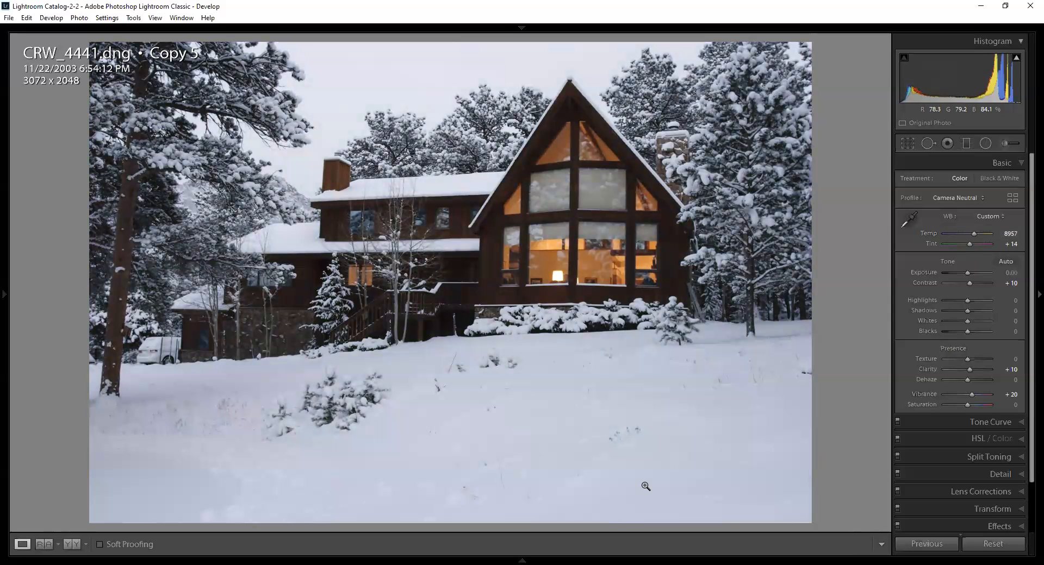
# Switch to the stage performer photo NB0H6686.CR2 and set its color temperature to 4500
pyautogui.press('Right')
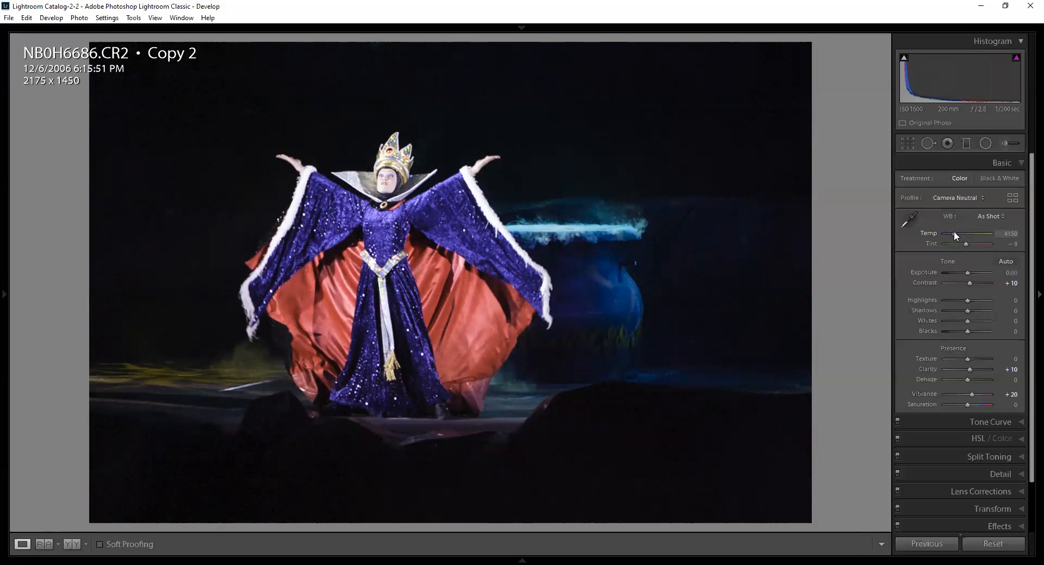
pyautogui.moveTo(954, 233)
pyautogui.mouseDown()
pyautogui.moveTo(980, 233)
pyautogui.moveTo(956, 231)
pyautogui.mouseUp()
# Bring up munsell_Lab.jpg and examine the green-red, blue-yellow and lightness axes of its Lab color diagram
pyautogui.press('Right')
pyautogui.press('Right')
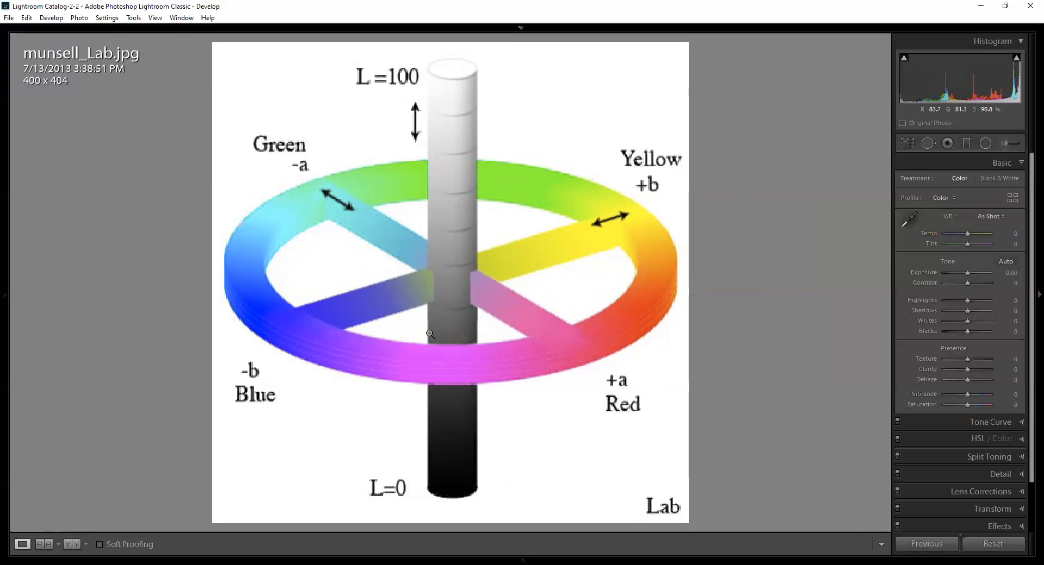
pyautogui.press('Right')
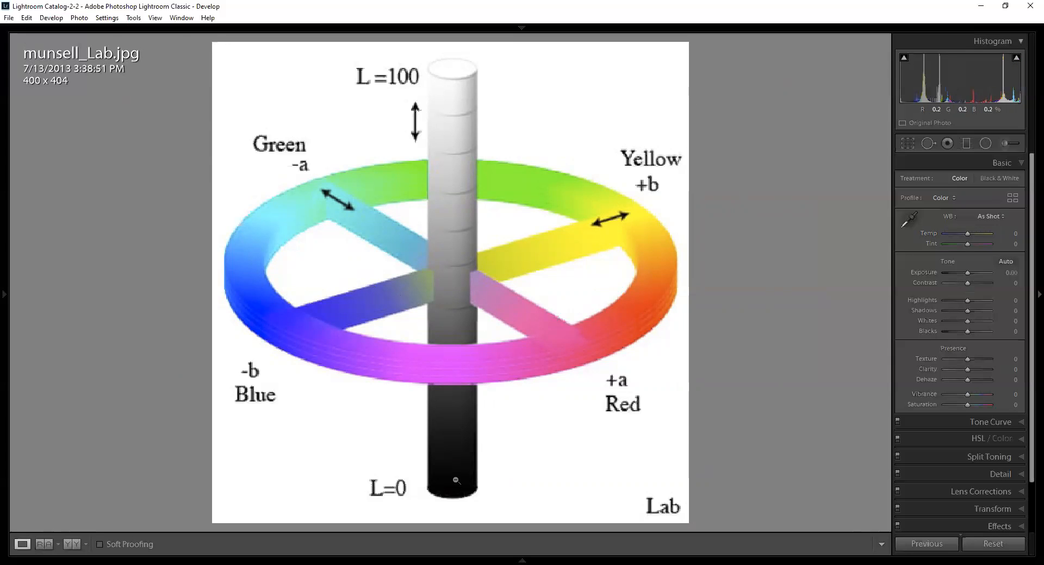
pyautogui.press('Right')
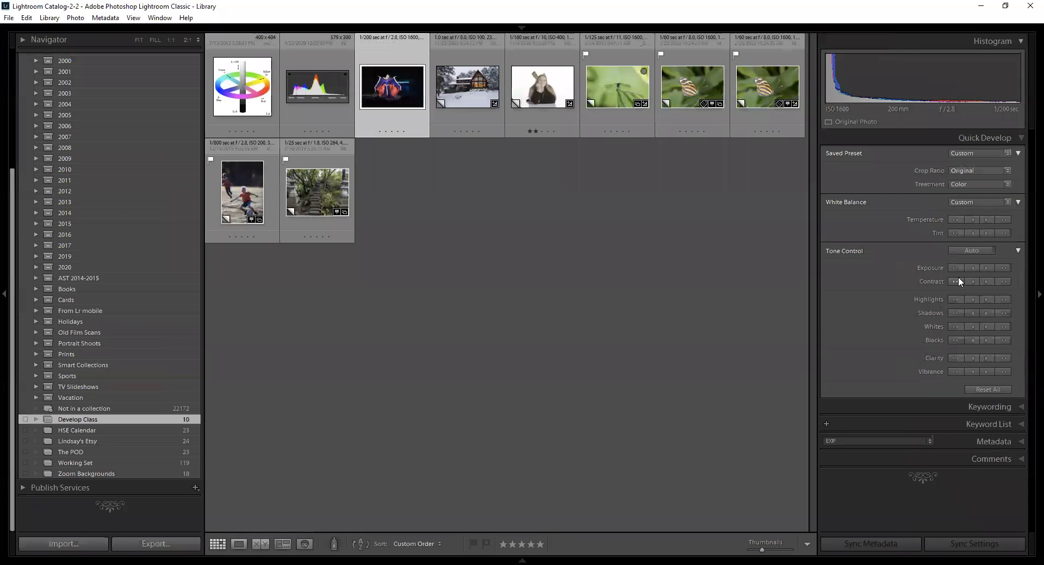
# Select all photos in the Develop Class collection, and reduce the selection to the portrait on a white background
pyautogui.click(956, 282)
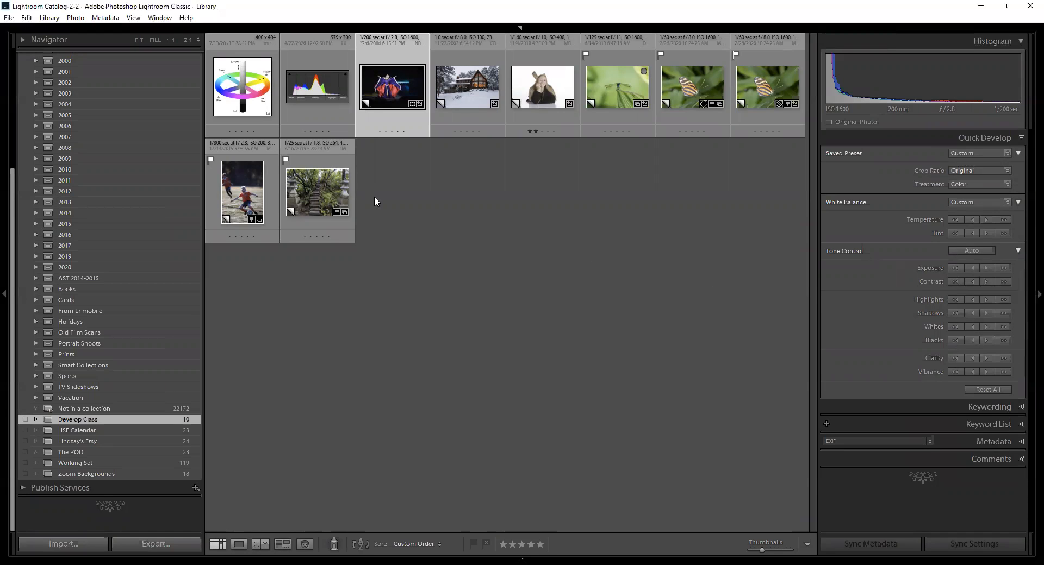
pyautogui.hotkey('ctrl', 'a')
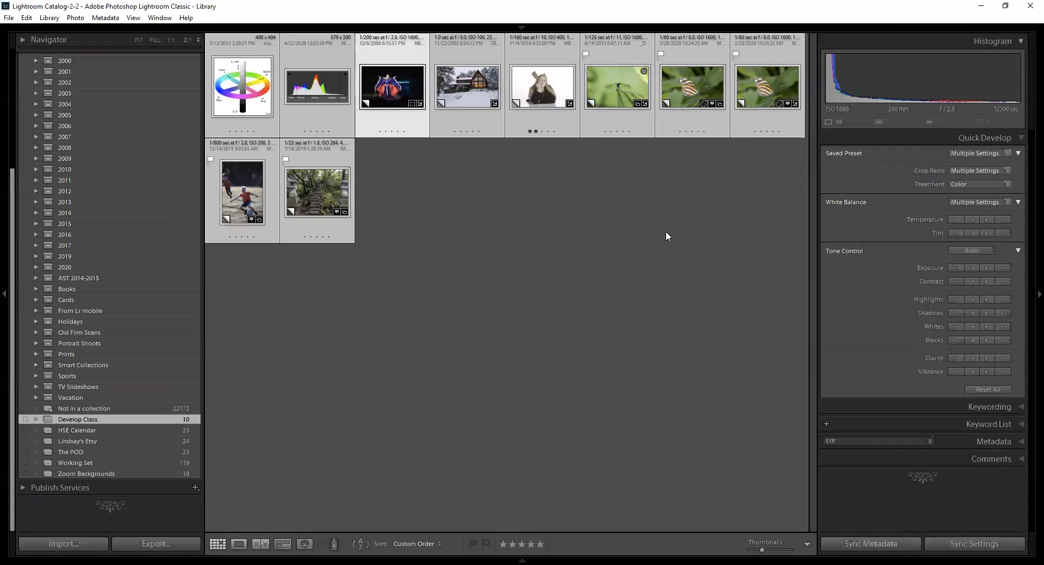
pyautogui.click(542, 56)
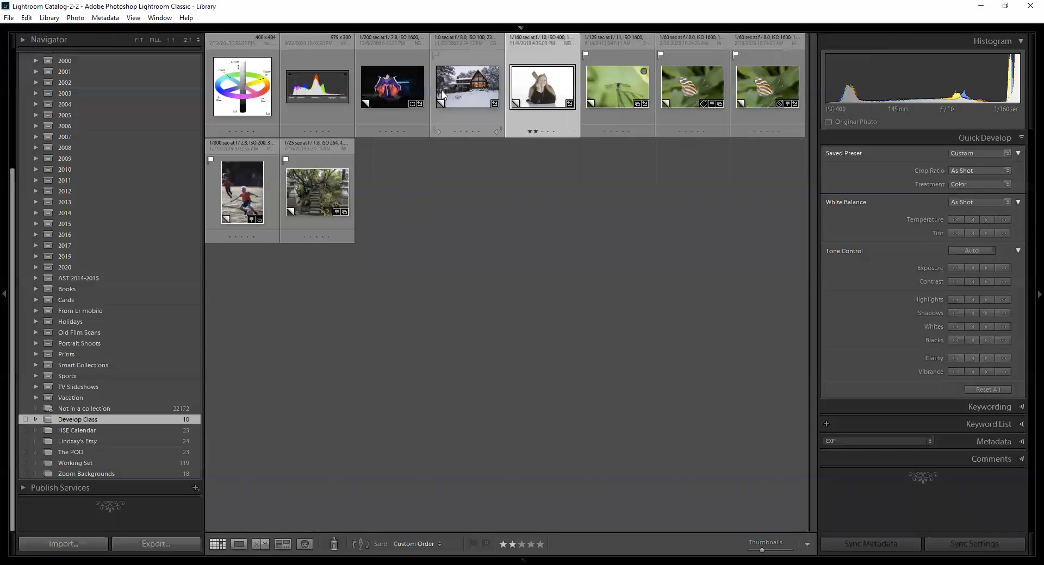
# Open the stage performer photo from the Library grid in the Develop module
pyautogui.click(391, 92)
pyautogui.doubleClick(391, 92)
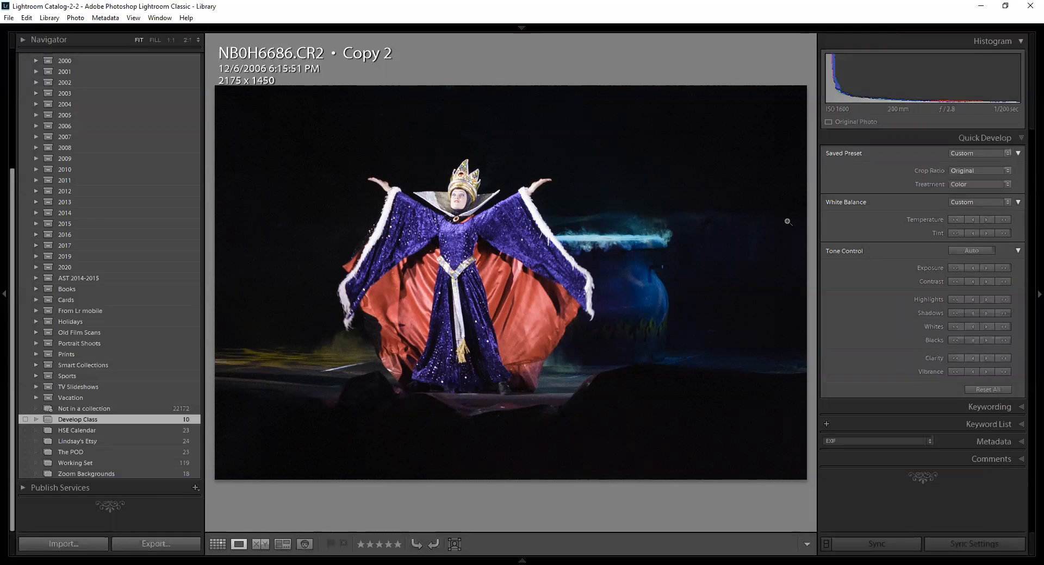
pyautogui.press('d')
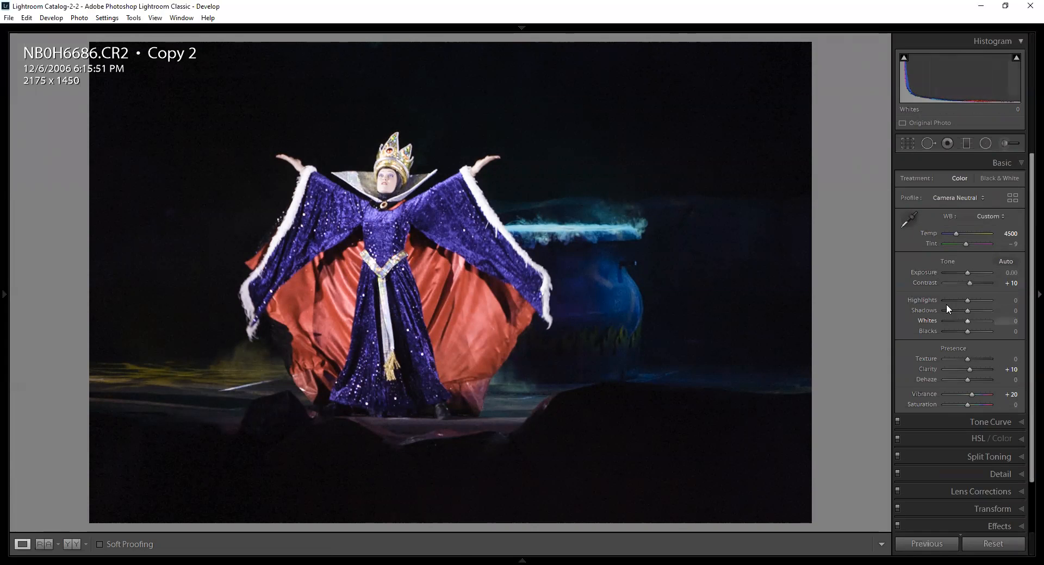
# Apply Auto tone to the performer photo and consult the tonal ranges in Histogram.jpg before returning to the photo
pyautogui.click(1005, 261)
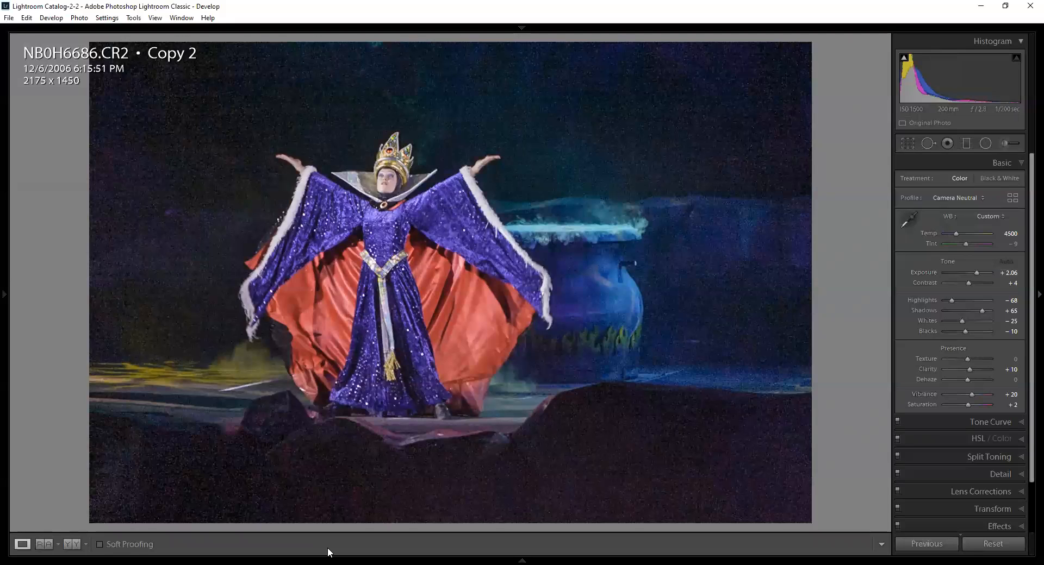
pyautogui.press('Right')
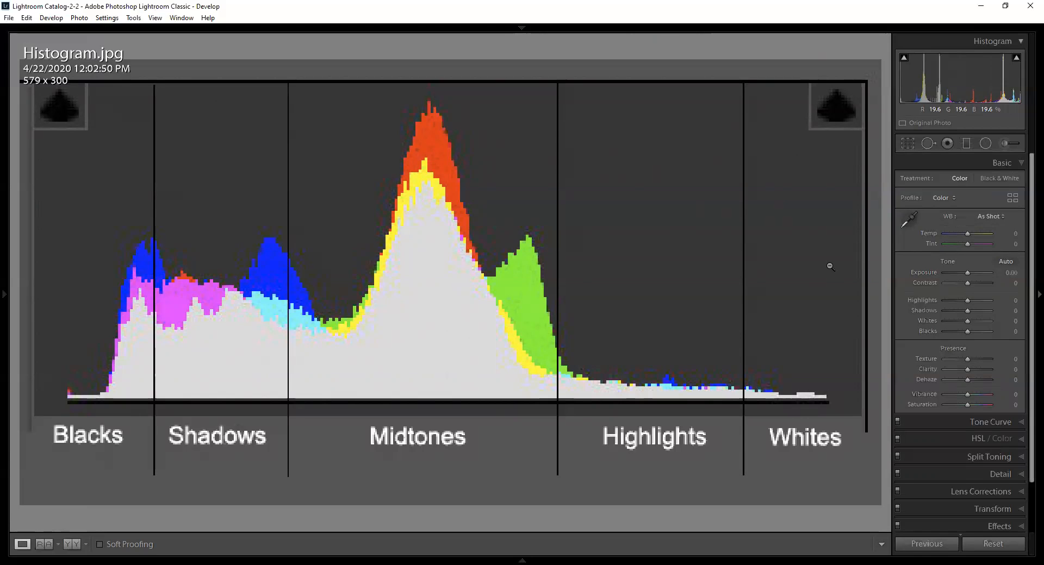
pyautogui.press('Right')
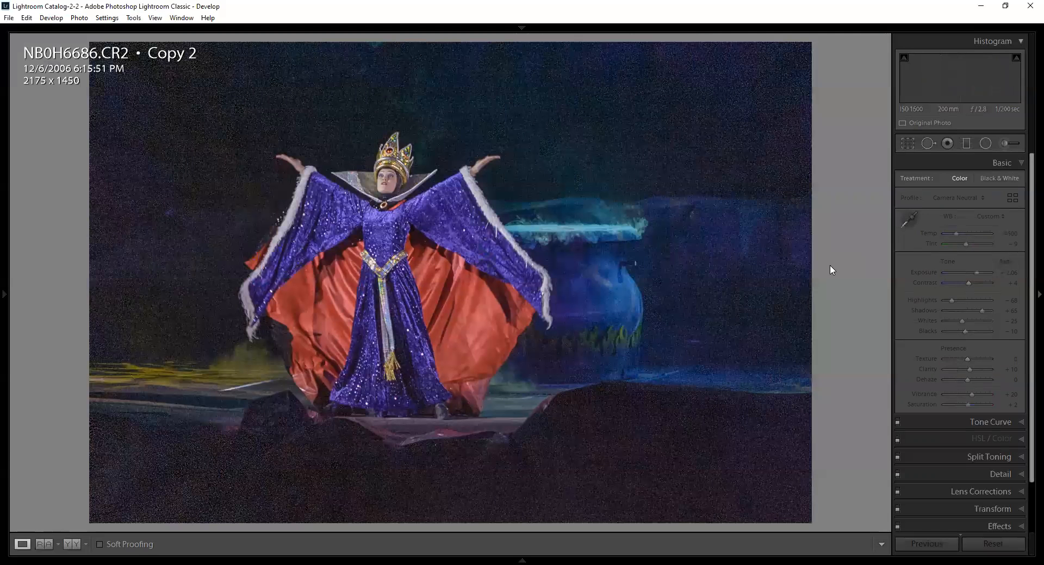
# Try resetting Exposure to its default, and undo both that reset and the Auto tone adjustment
pyautogui.doubleClick(919, 274)
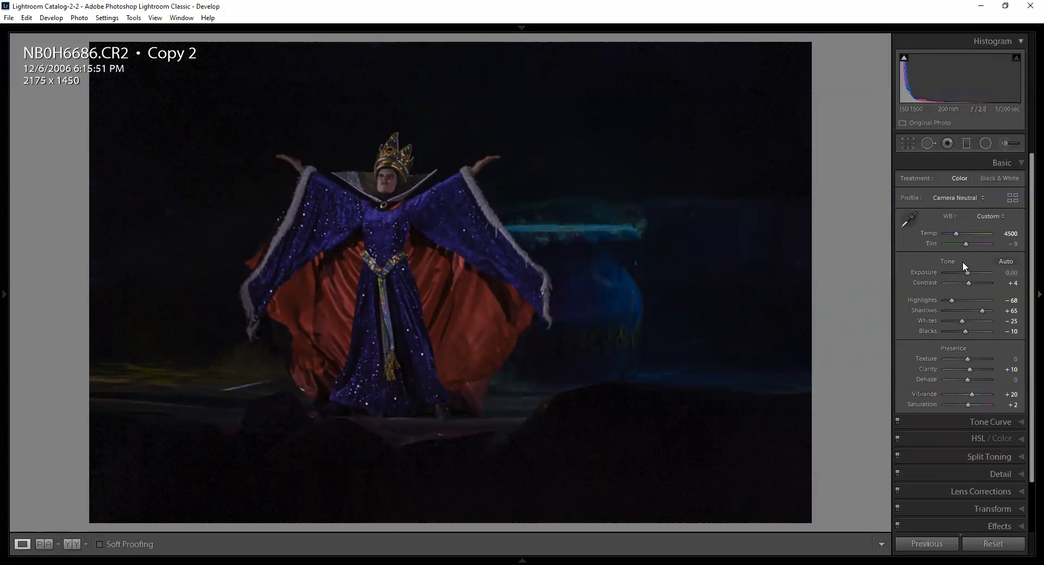
pyautogui.hotkey('ctrl', 'z')
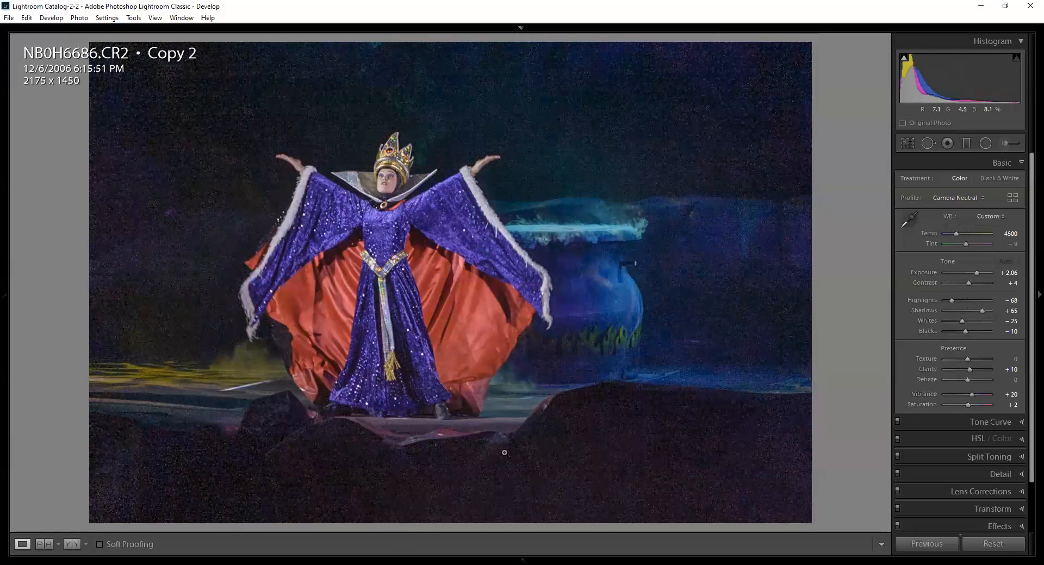
pyautogui.hotkey('ctrl', 'z')
pyautogui.hotkey('ctrl', 'z')
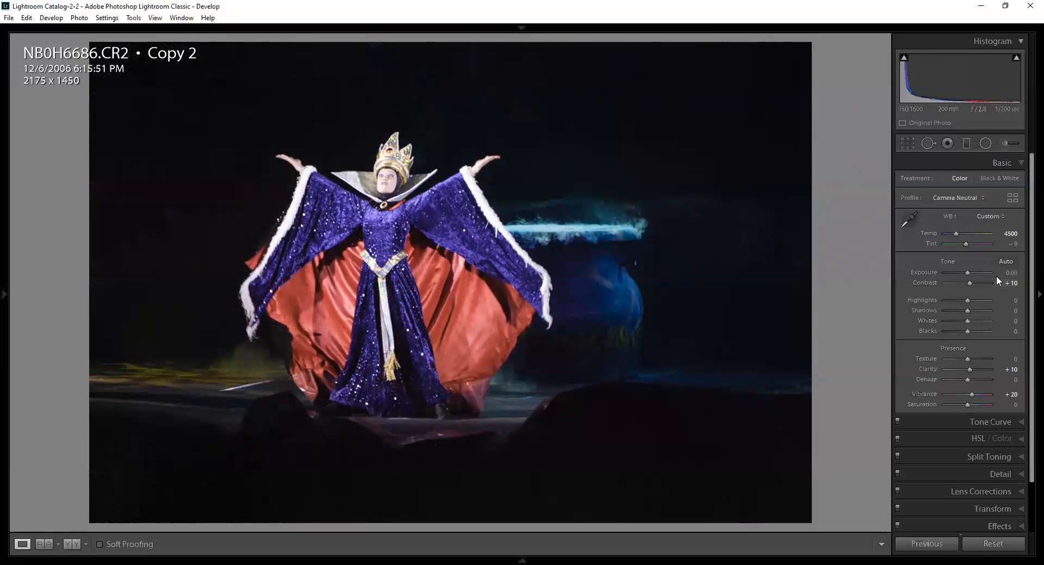
# Try an Exposure change and reset it to its default, and raise the performer photo's Blacks to +74
pyautogui.moveTo(1010, 273)
pyautogui.mouseDown()
pyautogui.moveTo(1031, 274)
pyautogui.moveTo(973, 274)
pyautogui.moveTo(1012, 274)
pyautogui.mouseUp()
pyautogui.doubleClick(931, 272)
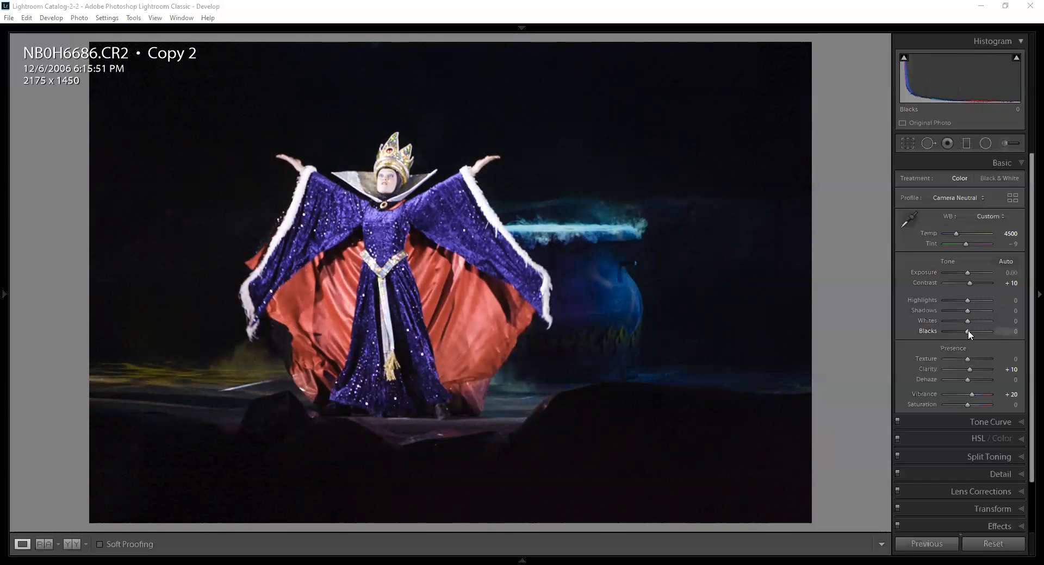
pyautogui.moveTo(967, 330)
pyautogui.mouseDown()
pyautogui.moveTo(958, 330)
pyautogui.moveTo(984, 331)
pyautogui.mouseUp()
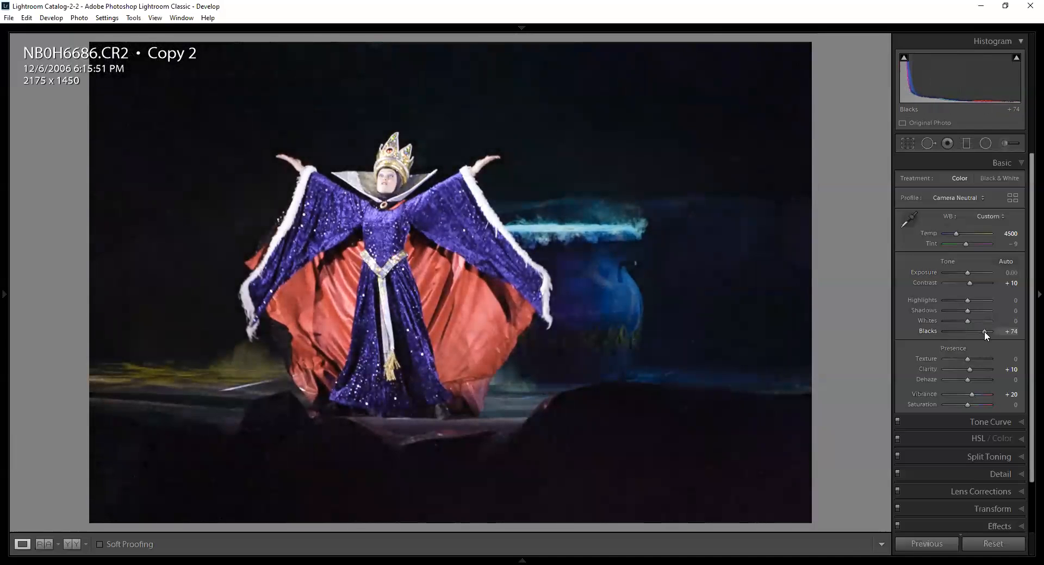
# Expand the Detail settings, zoom in on the performer and set the luminance noise reduction to 65
pyautogui.scroll(-2, 948, 446)
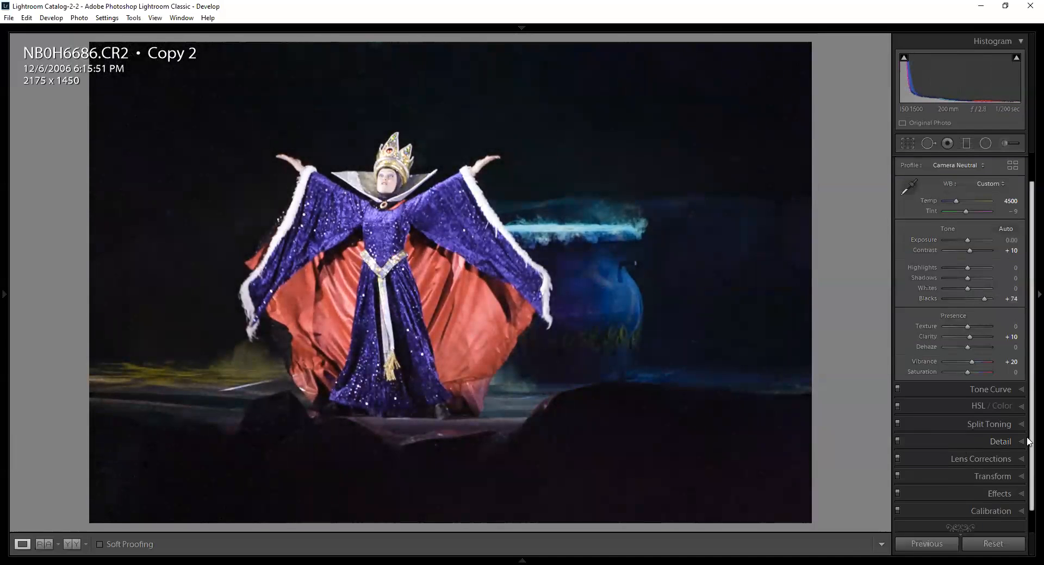
pyautogui.click(1021, 440)
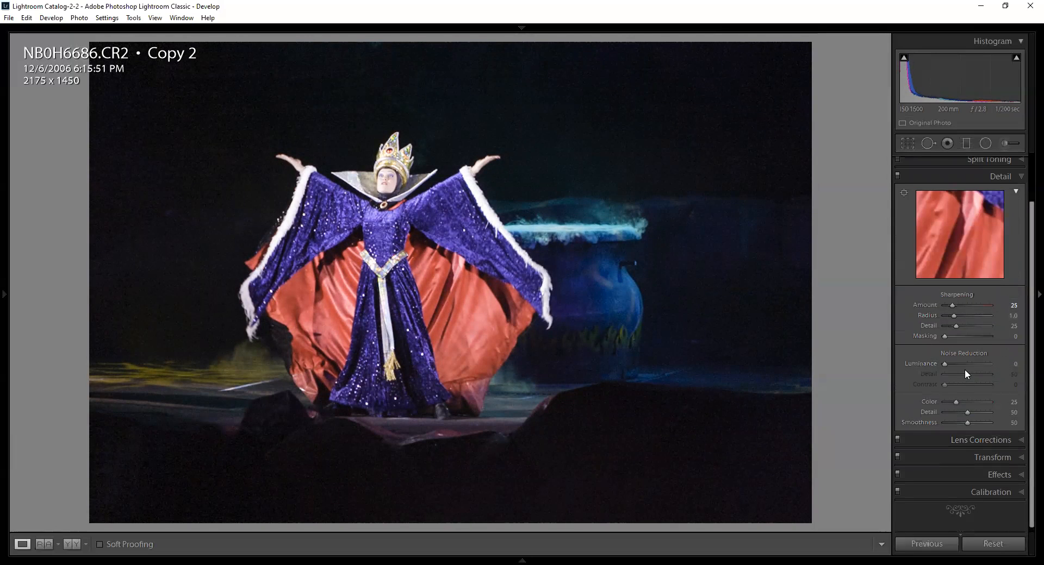
pyautogui.click(605, 139)
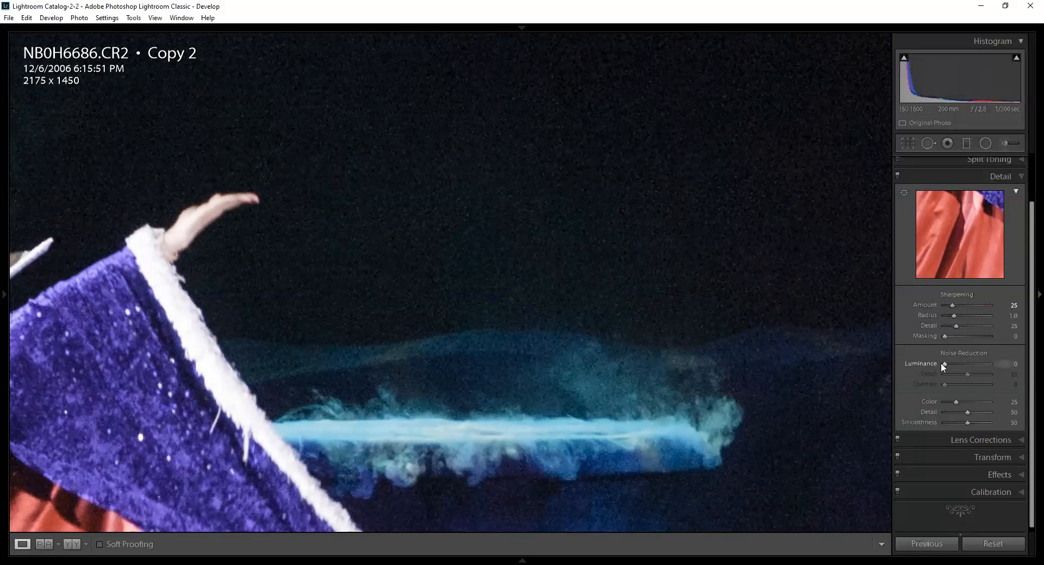
pyautogui.moveTo(943, 365); pyautogui.dragTo(974, 364)
pyautogui.moveTo(299, 394); pyautogui.dragTo(609, 362)
pyautogui.click(609, 361)
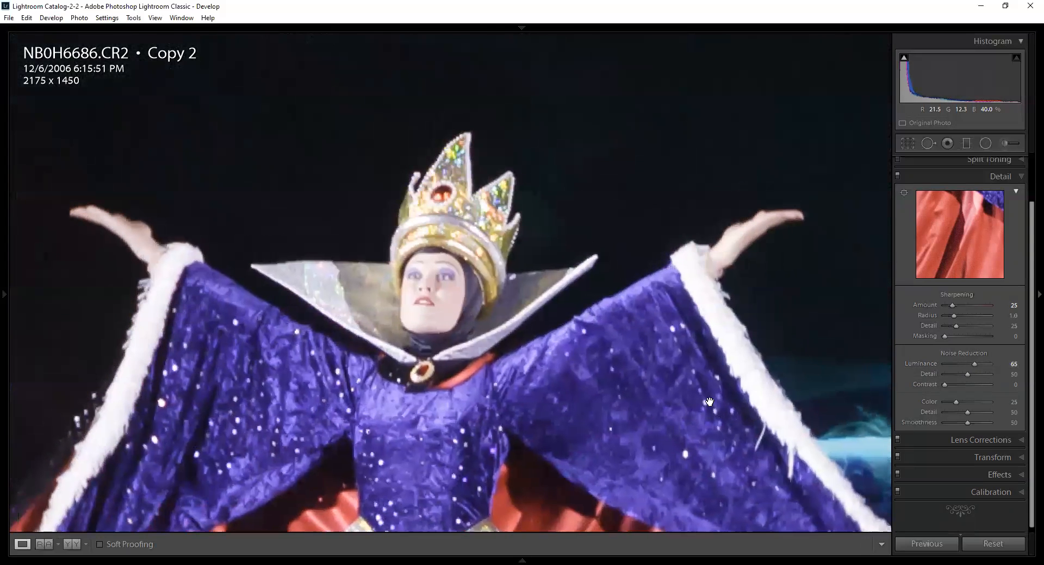
# Compare stronger and weaker luminance noise reduction on the zoomed-in performer, trying values such as 73 and 44
pyautogui.moveTo(974, 363); pyautogui.dragTo(977, 363)
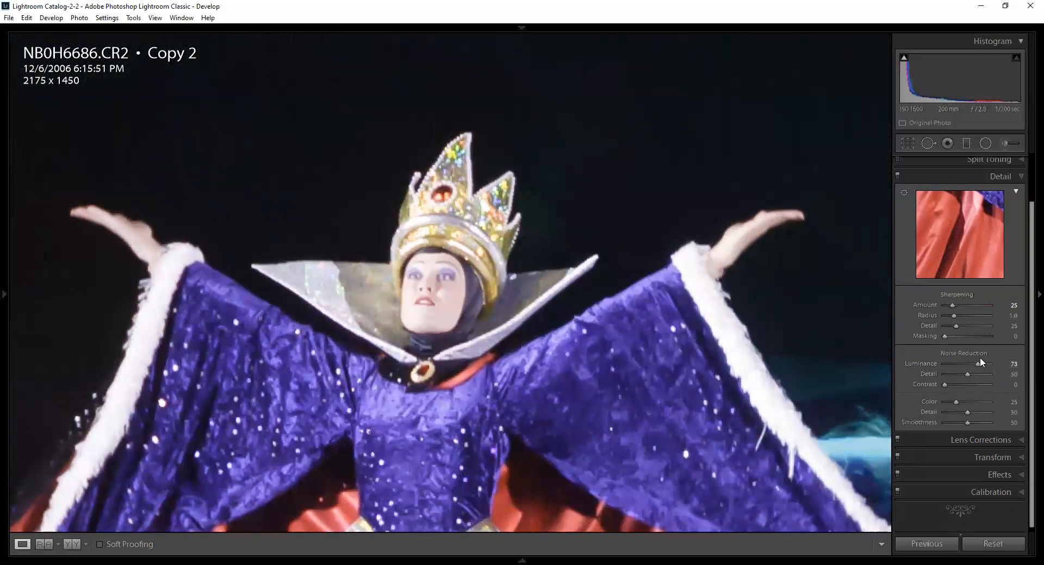
pyautogui.moveTo(988, 364); pyautogui.dragTo(947, 371)
pyautogui.moveTo(961, 367)
pyautogui.mouseDown()
pyautogui.moveTo(942, 372)
pyautogui.moveTo(977, 364)
pyautogui.mouseUp()
pyautogui.moveTo(952, 364)
pyautogui.mouseDown()
pyautogui.moveTo(939, 364)
pyautogui.moveTo(964, 361)
pyautogui.mouseUp()
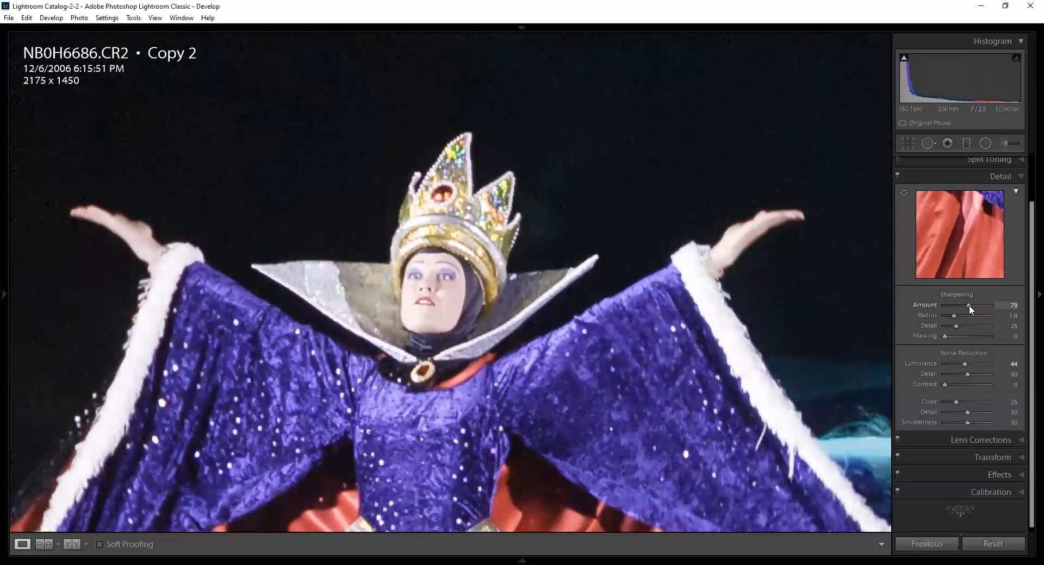
# Set the sharpening amount to 29 and luminance noise reduction to 24, and return to the full photo view
pyautogui.moveTo(970, 306); pyautogui.dragTo(953, 305)
pyautogui.moveTo(962, 364)
pyautogui.mouseDown()
pyautogui.moveTo(942, 364)
pyautogui.moveTo(951, 360)
pyautogui.mouseUp()
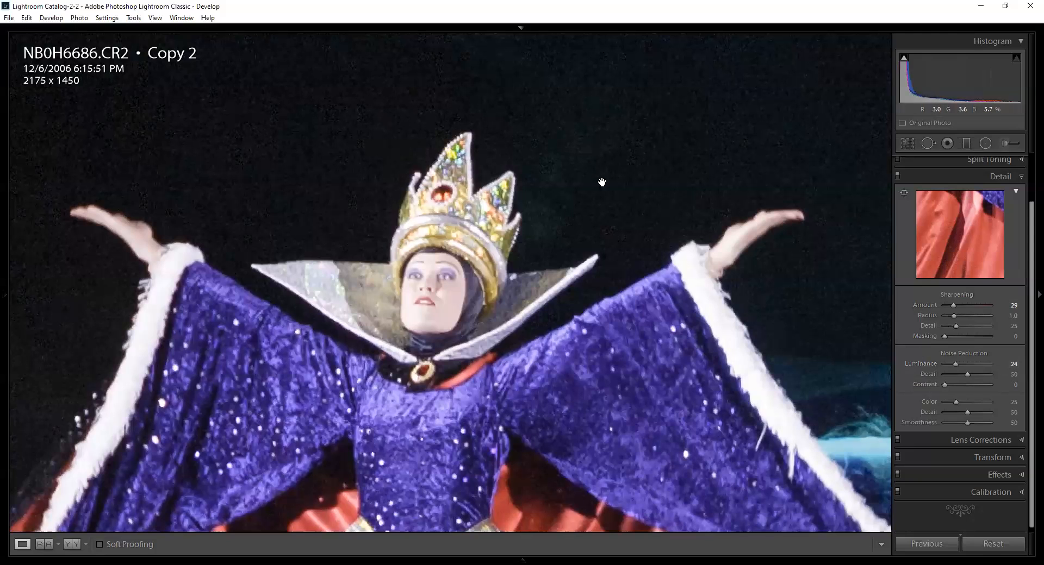
pyautogui.click(261, 121)
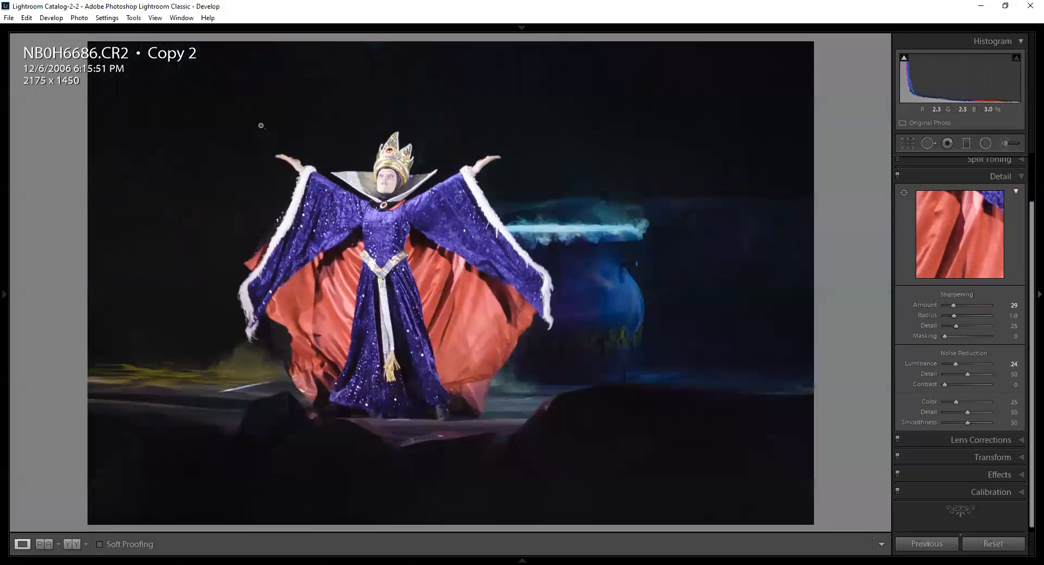
# Examine the performer photo's noise and detail at 1:1 and 2:1 magnification, and return to the full view
pyautogui.moveTo(3, 305)
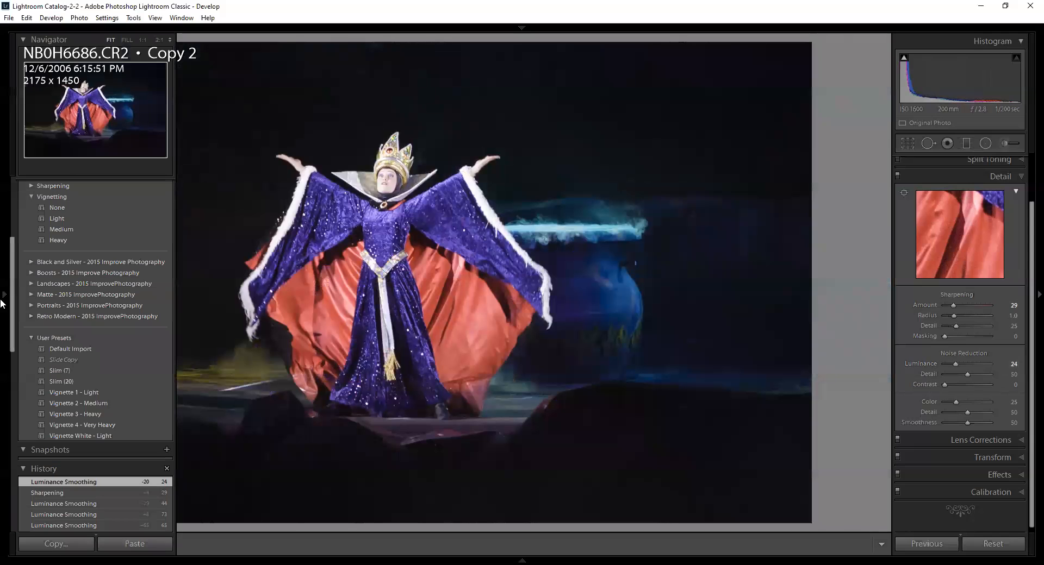
pyautogui.click(140, 40)
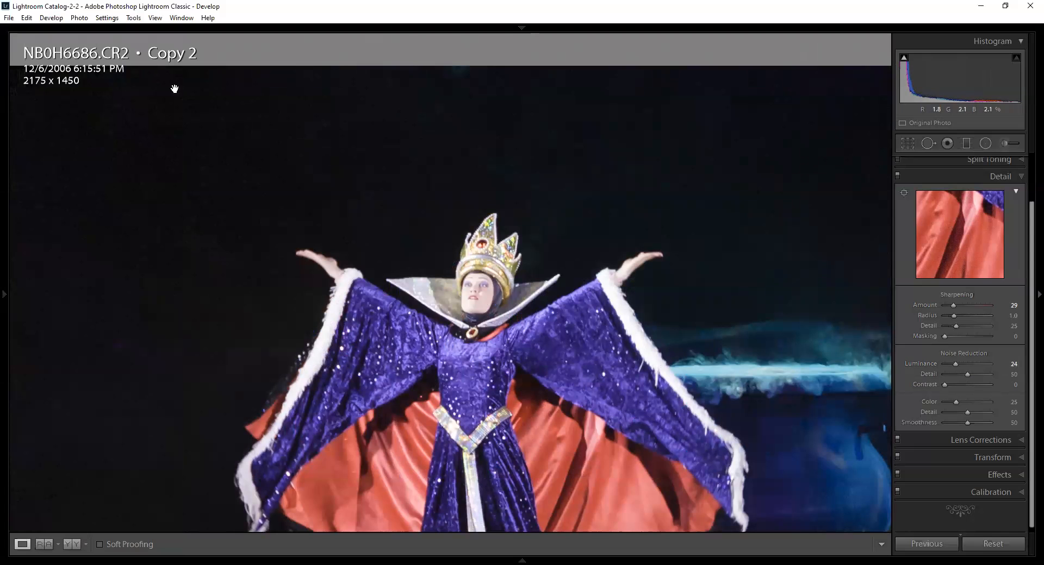
pyautogui.moveTo(4, 296)
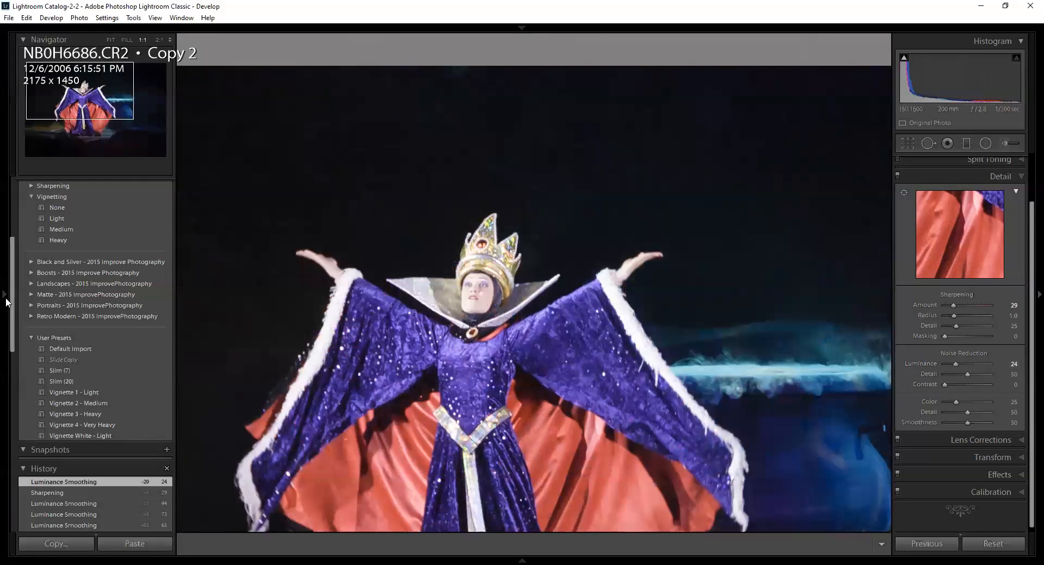
pyautogui.click(159, 42)
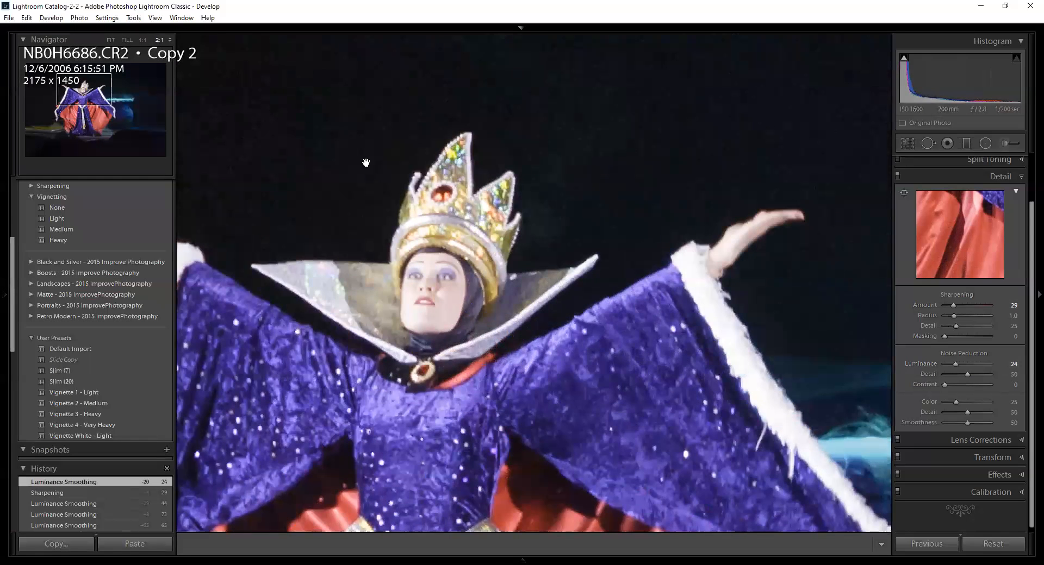
pyautogui.click(463, 222)
pyautogui.click(488, 230)
pyautogui.moveTo(411, 139); pyautogui.dragTo(531, 268)
pyautogui.click(532, 269)
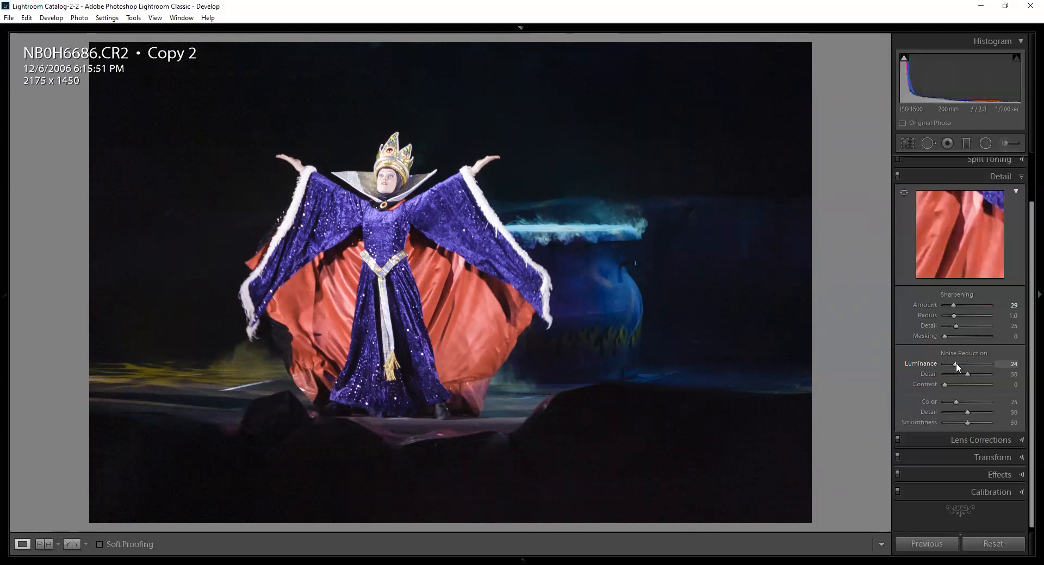
# Zoom in on the dark background beside the performer's raised hand and set the luminance noise reduction to 0
pyautogui.click(685, 216)
pyautogui.moveTo(585, 159); pyautogui.dragTo(668, 361)
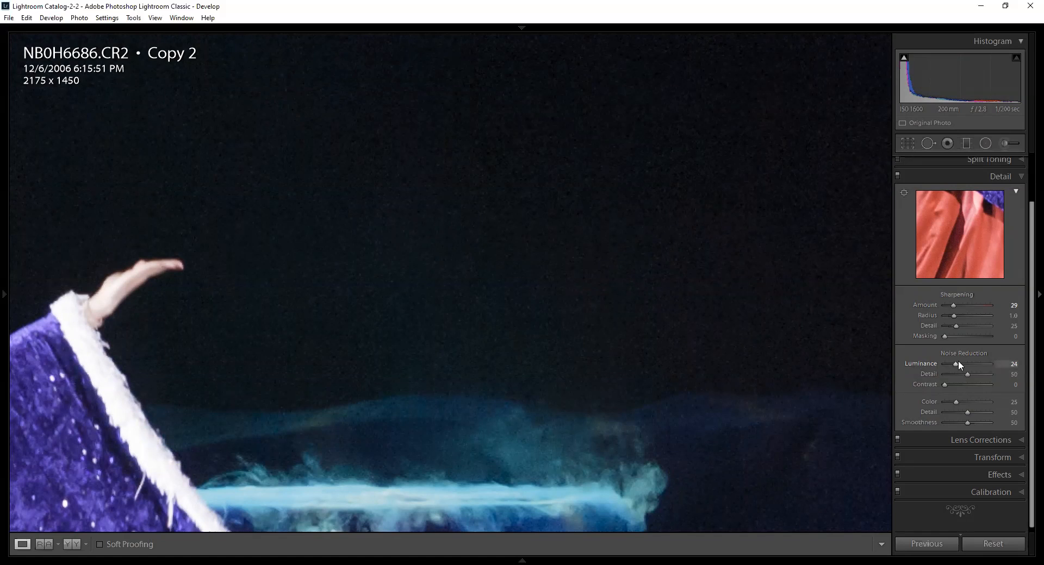
pyautogui.moveTo(975, 363); pyautogui.dragTo(926, 357)
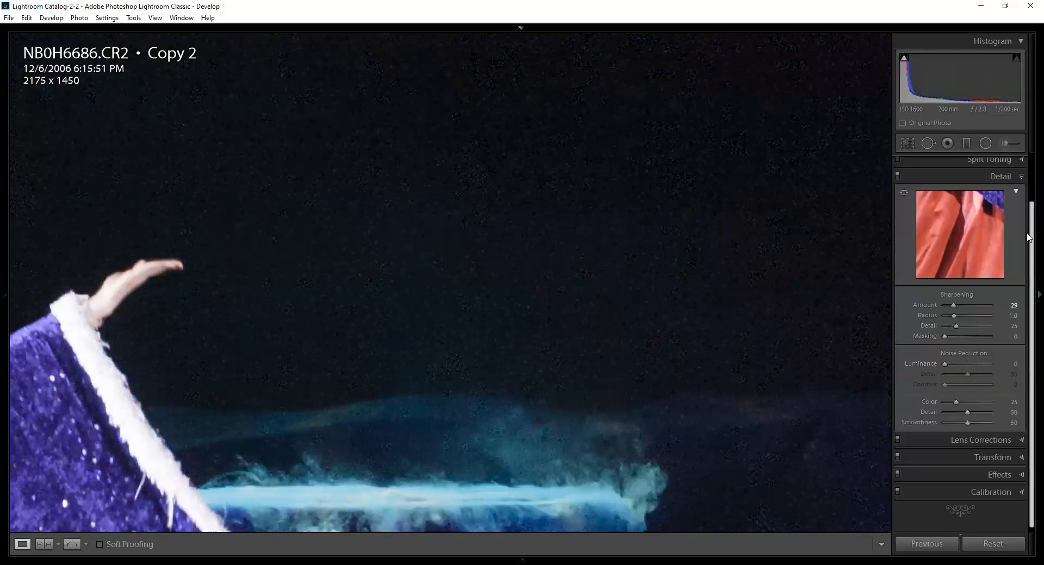
# Raise the performer photo's Exposure to +1.79 and inspect the noise in the dark background above the cauldron
pyautogui.scroll(3, 1027, 234)
pyautogui.click(1016, 163)
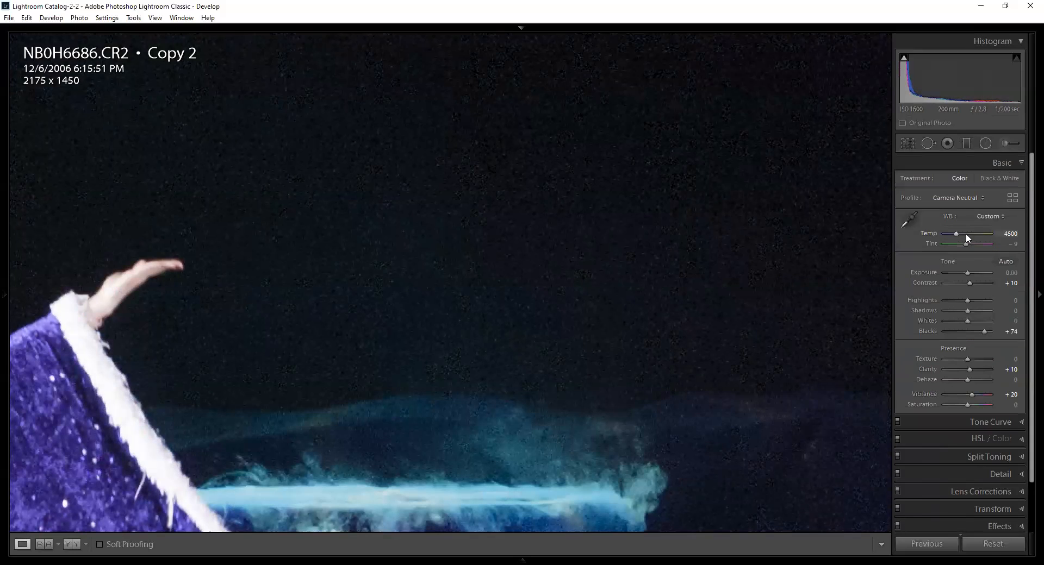
pyautogui.moveTo(966, 269); pyautogui.dragTo(976, 269)
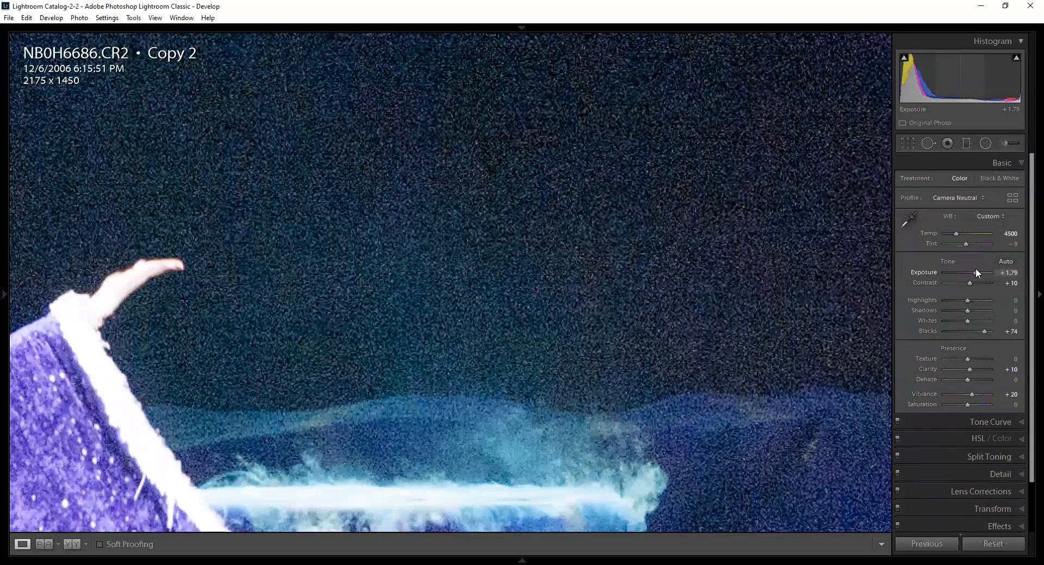
pyautogui.moveTo(700, 388); pyautogui.dragTo(645, 290)
pyautogui.moveTo(777, 219); pyautogui.dragTo(751, 256)
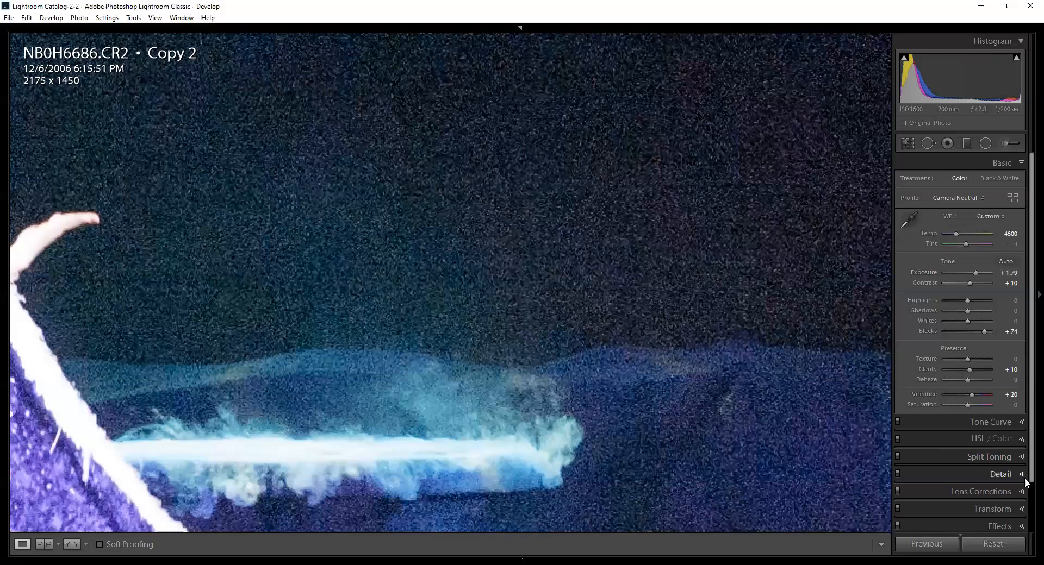
# Try luminance noise reduction of 30 on the brightened background and reset it to its default
pyautogui.click(1000, 475)
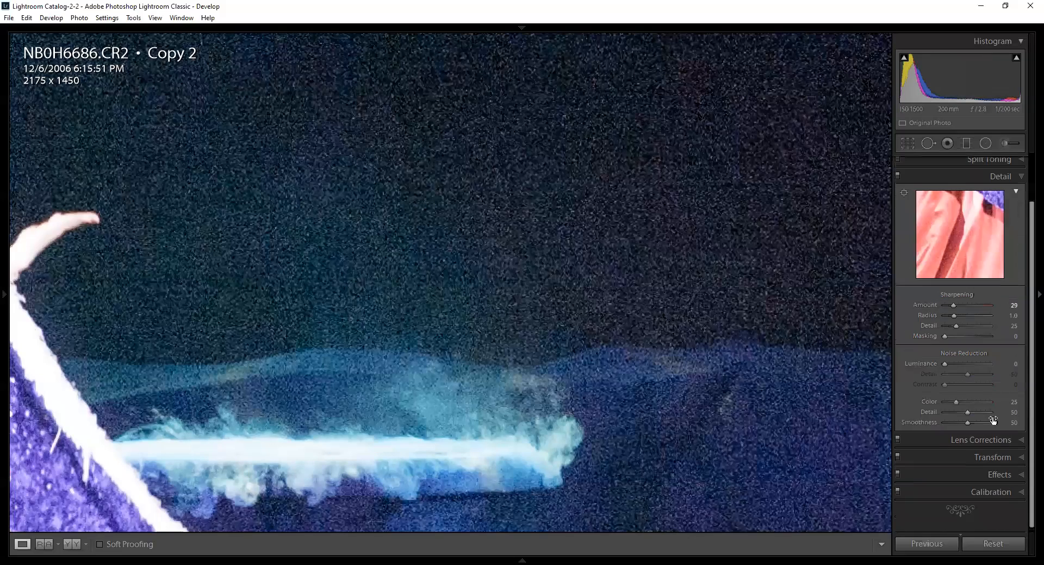
pyautogui.moveTo(946, 365); pyautogui.dragTo(956, 367)
pyautogui.moveTo(957, 403)
pyautogui.mouseDown()
pyautogui.moveTo(973, 399)
pyautogui.moveTo(960, 393)
pyautogui.mouseUp()
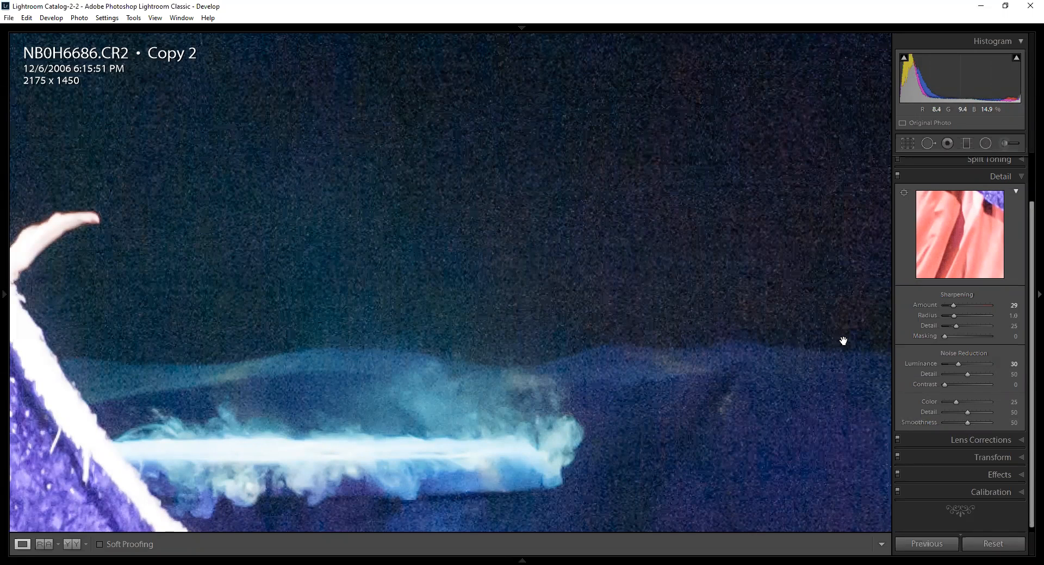
pyautogui.doubleClick(922, 361)
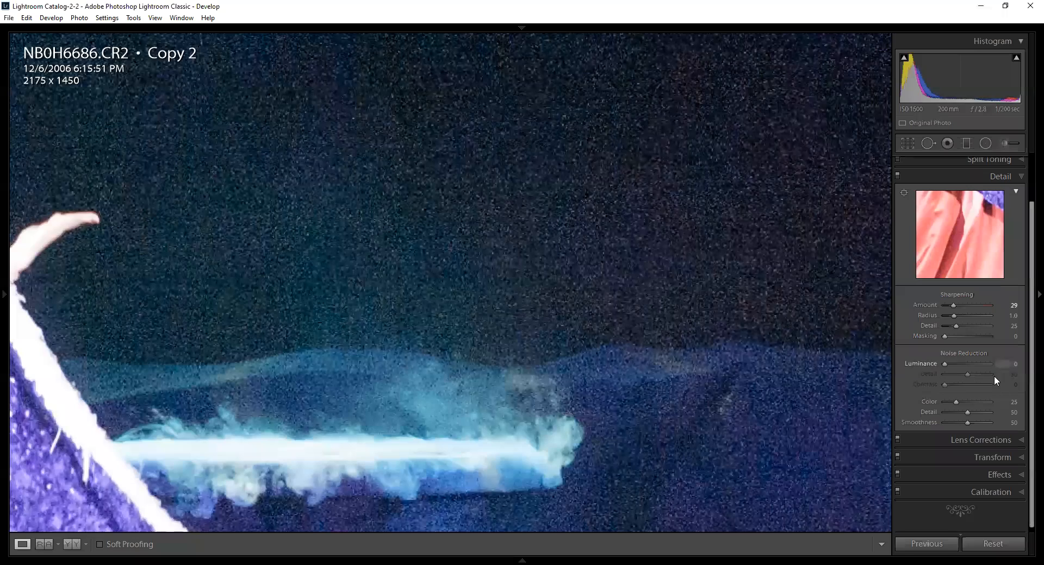
# Reset the performer photo's Exposure to its default in the Basic settings
pyautogui.scroll(3, 1028, 185)
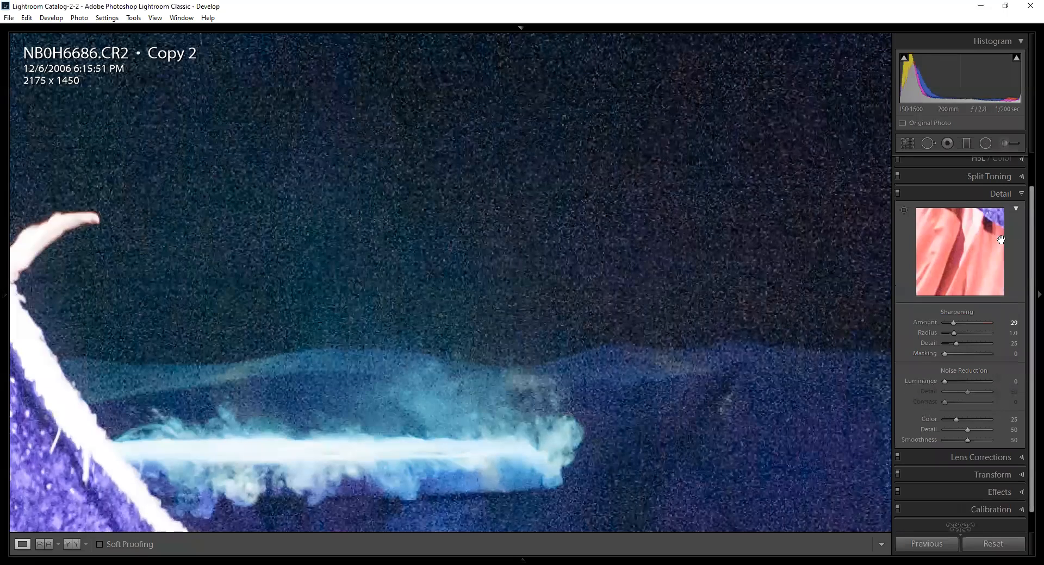
pyautogui.click(1023, 162)
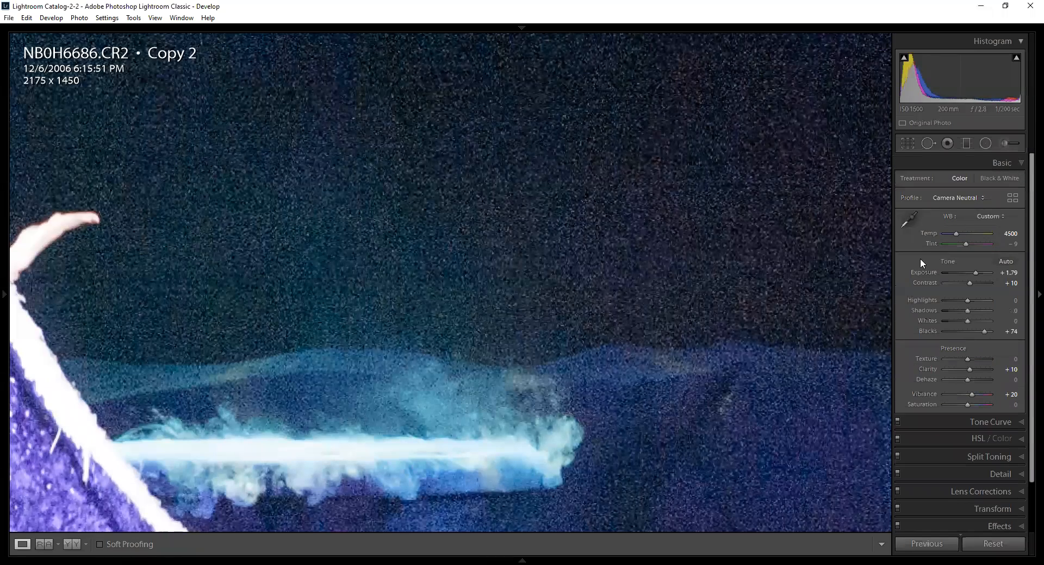
pyautogui.doubleClick(920, 271)
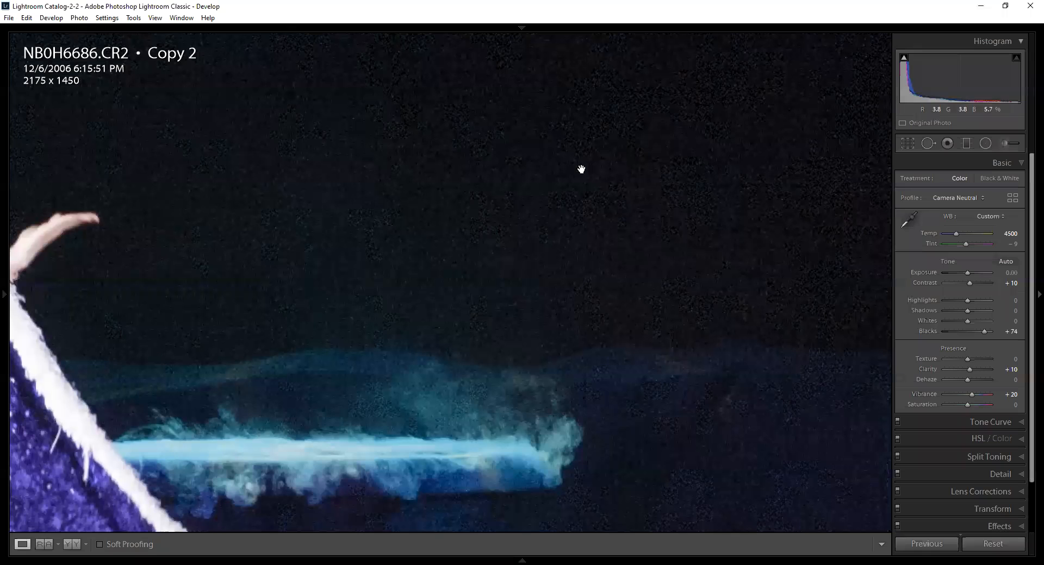
# Lower the Blacks to -47 and check the full performer photo with the shadow clipping warning on and off
pyautogui.moveTo(1015, 333); pyautogui.dragTo(951, 333)
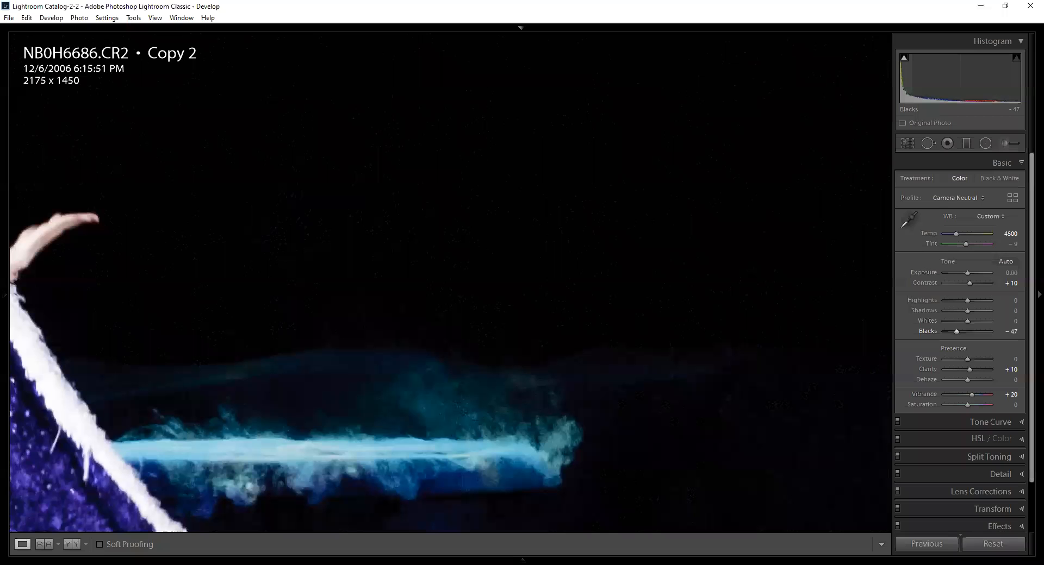
pyautogui.click(387, 314)
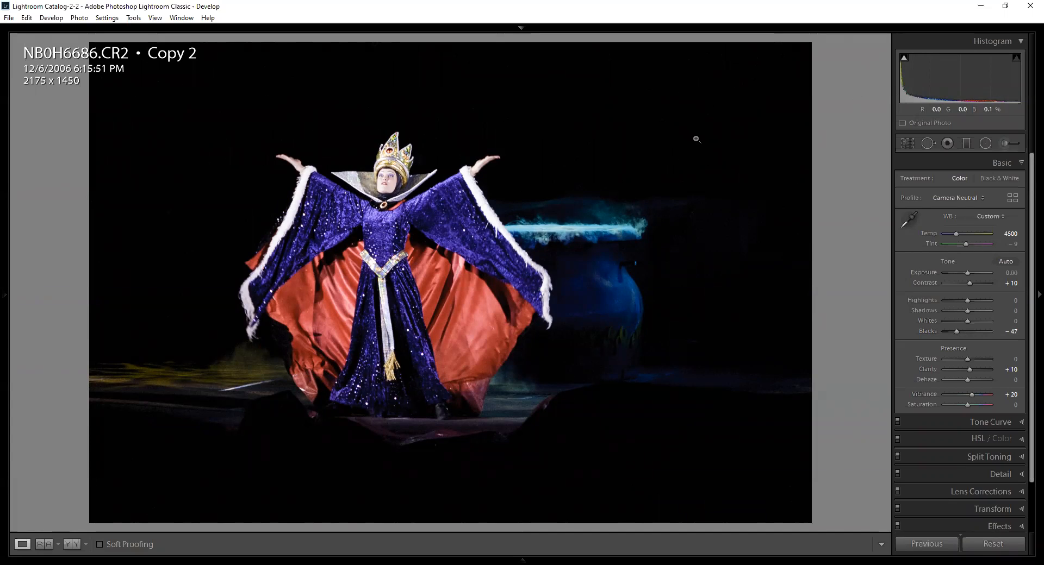
pyautogui.click(903, 59)
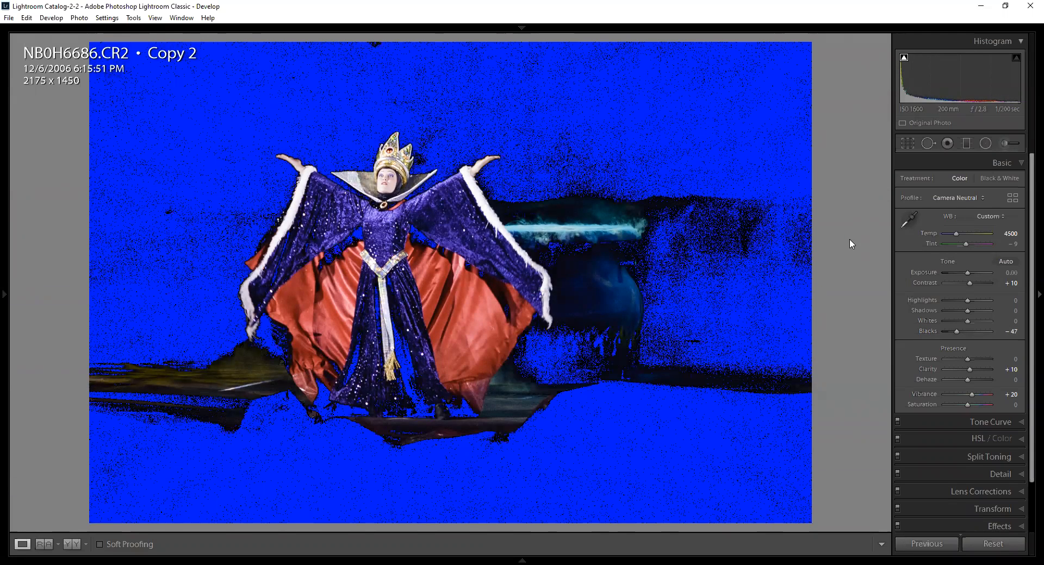
pyautogui.click(903, 61)
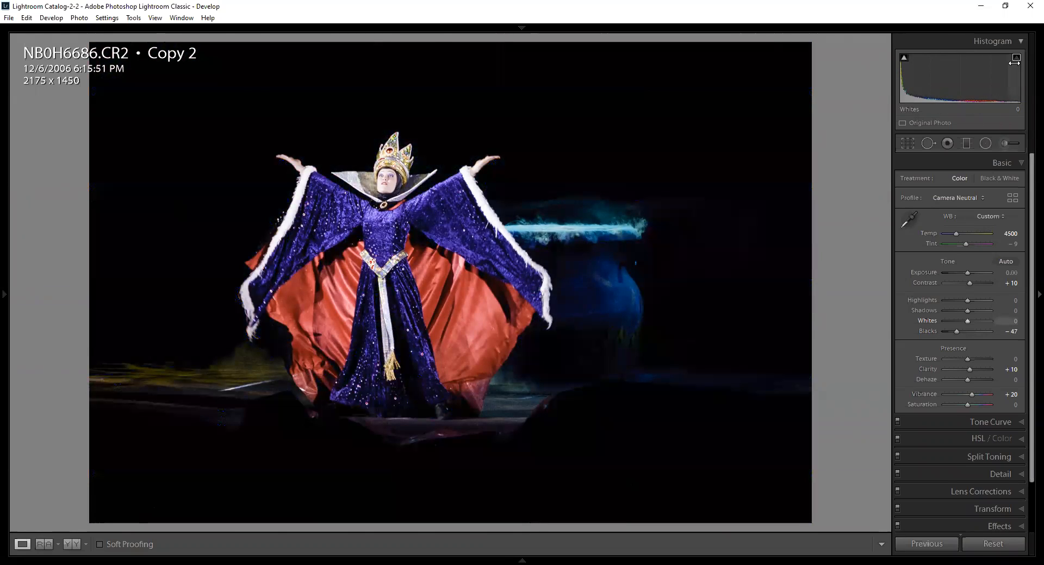
# Try an Exposure of +2.38 with the highlight clipping warning shown, and reset Exposure to its default
pyautogui.moveTo(968, 270); pyautogui.dragTo(978, 269)
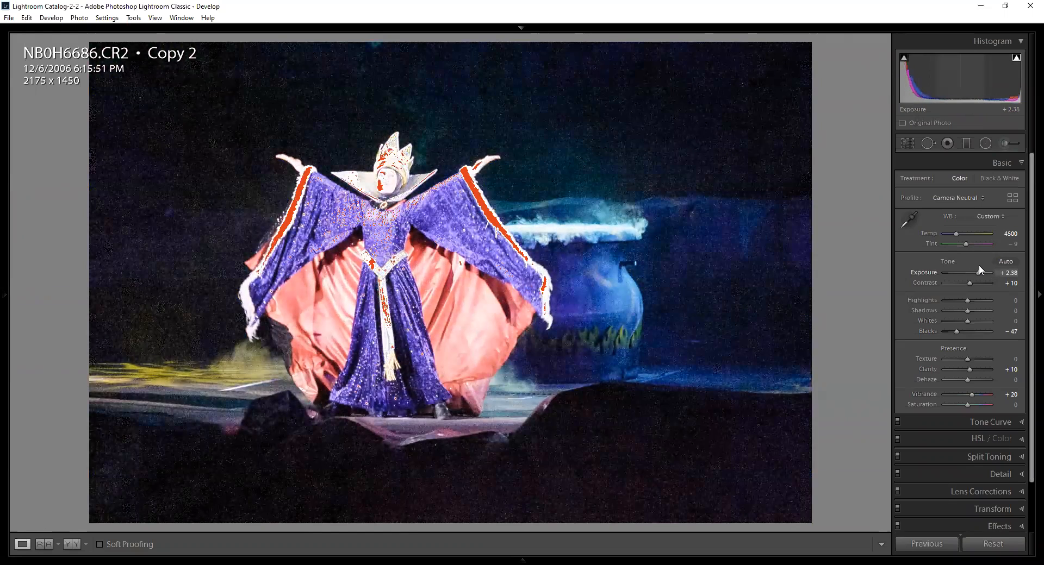
pyautogui.doubleClick(919, 273)
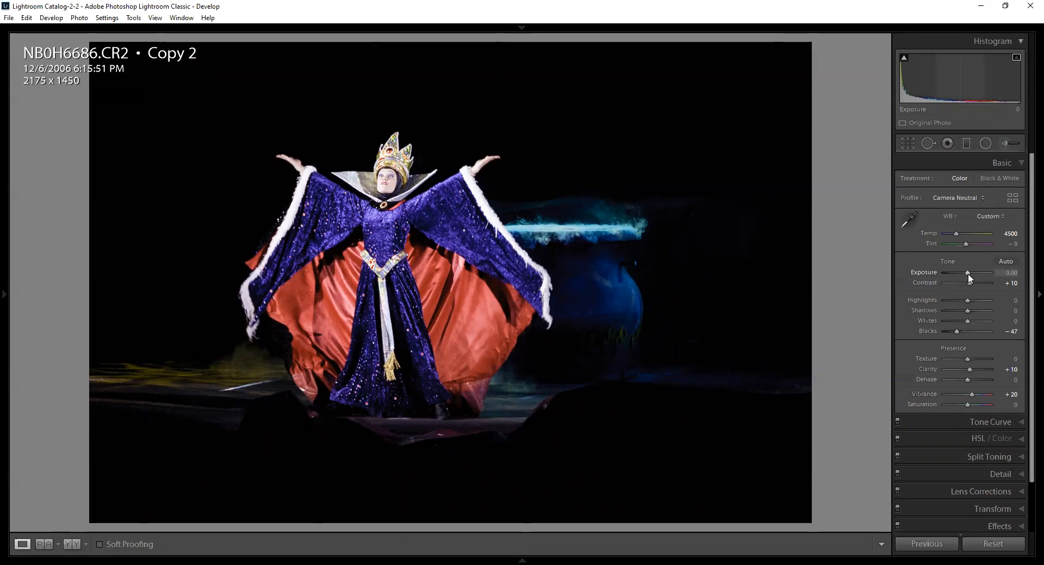
pyautogui.moveTo(967, 272)
pyautogui.mouseDown()
pyautogui.moveTo(942, 272)
pyautogui.moveTo(990, 273)
pyautogui.moveTo(967, 273)
pyautogui.mouseUp()
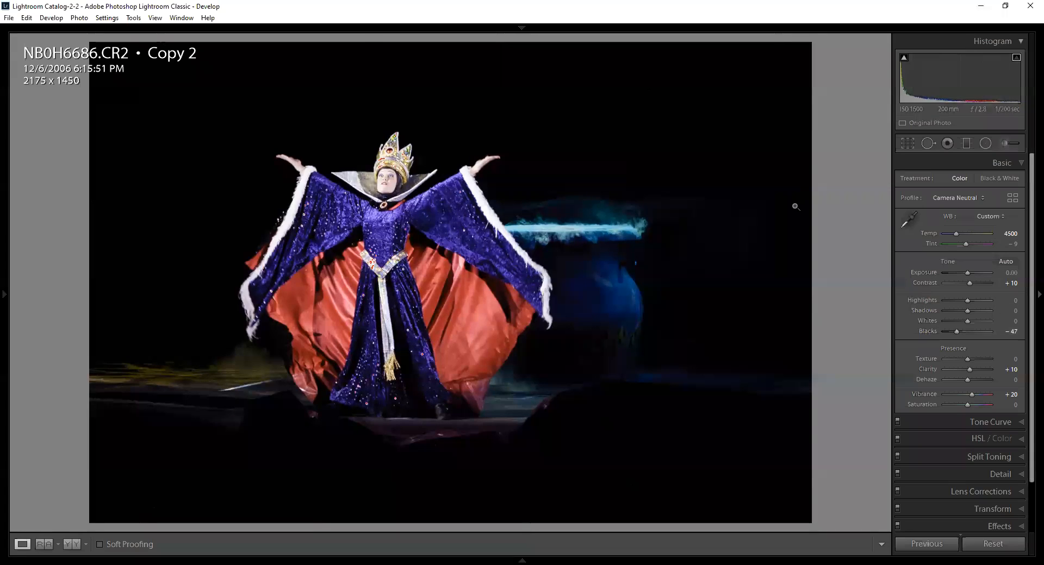
# Show the shadow clipping warning on the performer photo and set the Blacks to -29
pyautogui.click(903, 59)
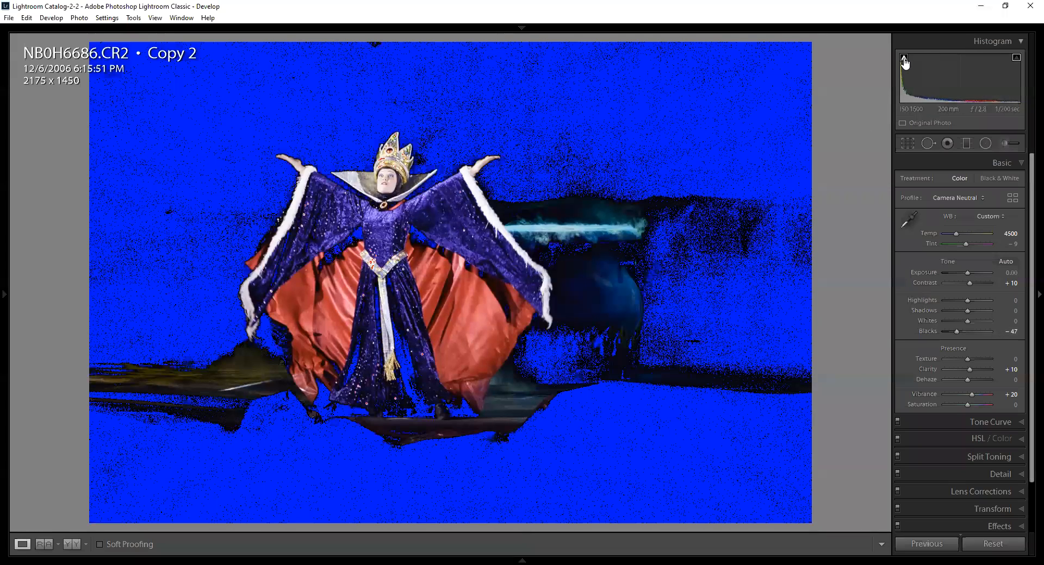
pyautogui.press('j')
pyautogui.press('j')
pyautogui.moveTo(1006, 332); pyautogui.dragTo(1029, 332)
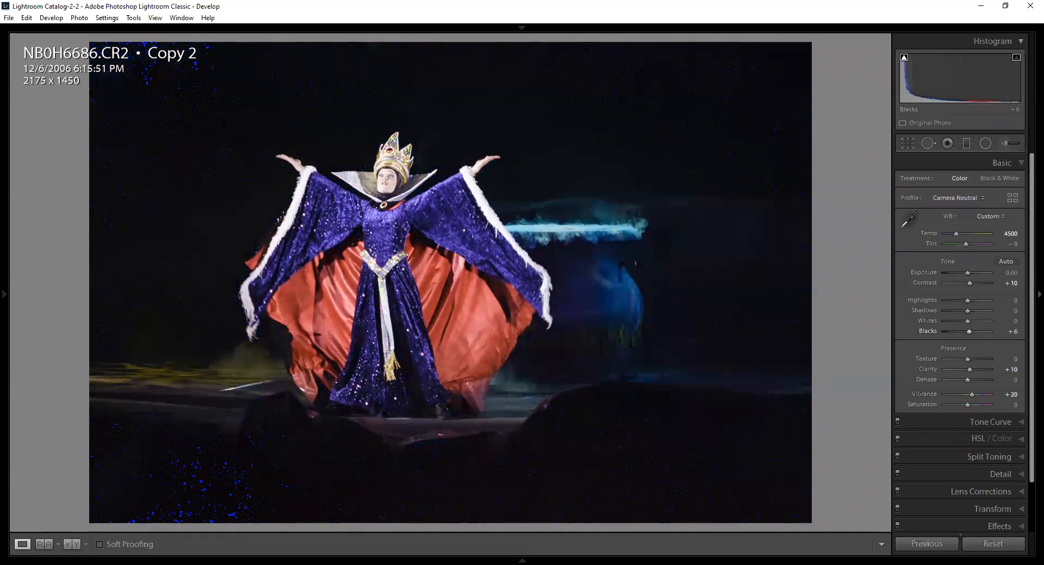
pyautogui.moveTo(969, 331); pyautogui.dragTo(960, 332)
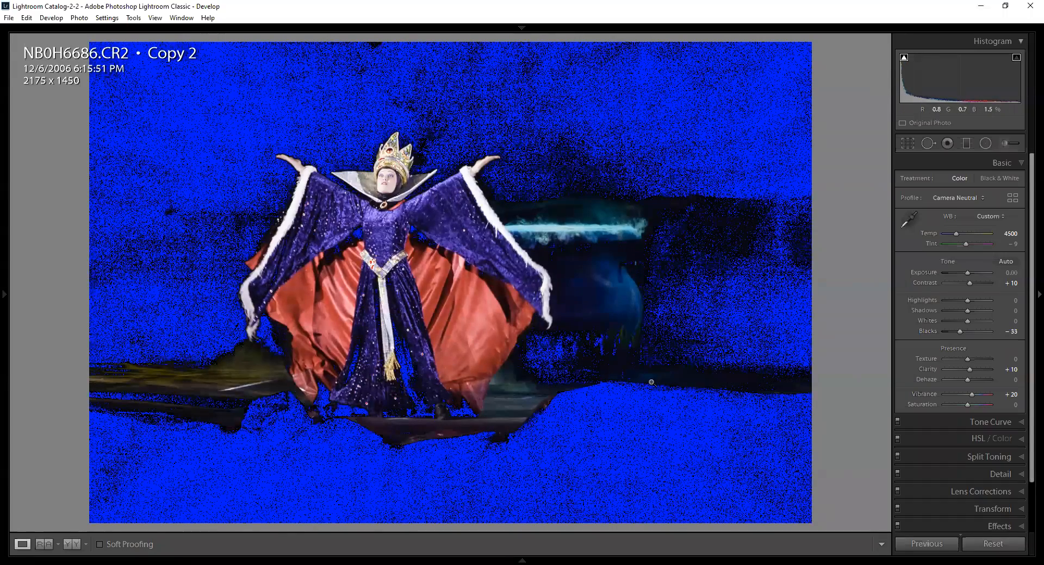
pyautogui.moveTo(964, 331); pyautogui.dragTo(960, 331)
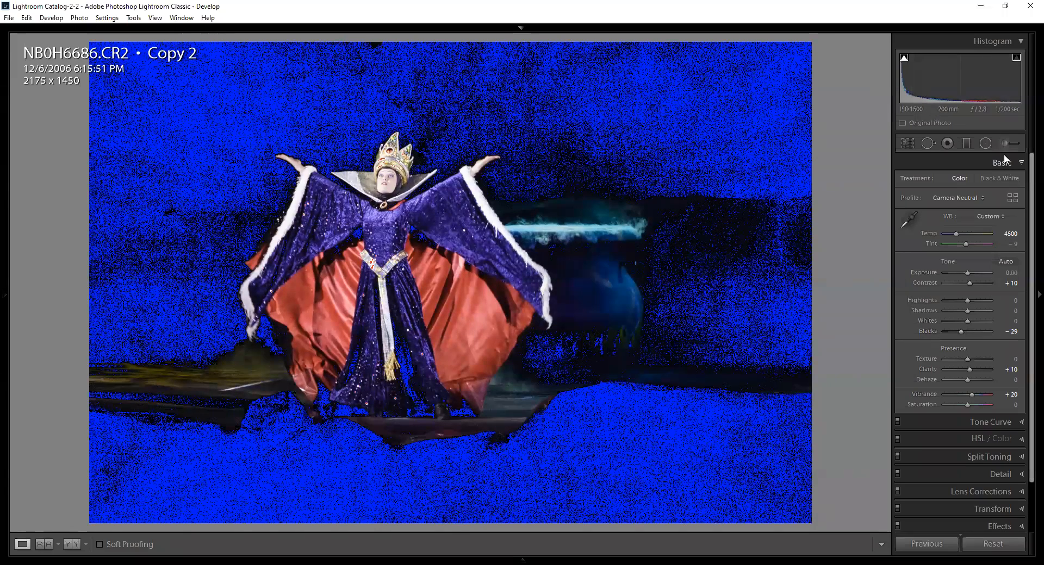
# Compare the performer photo with and without clipping warnings, leaving the warnings turned off
pyautogui.click(904, 58)
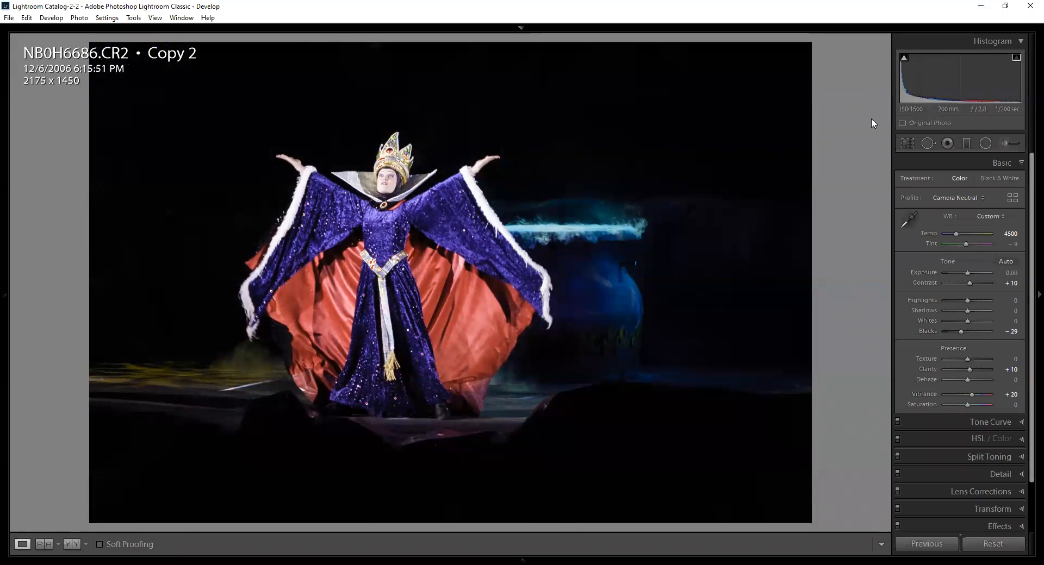
pyautogui.press('j')
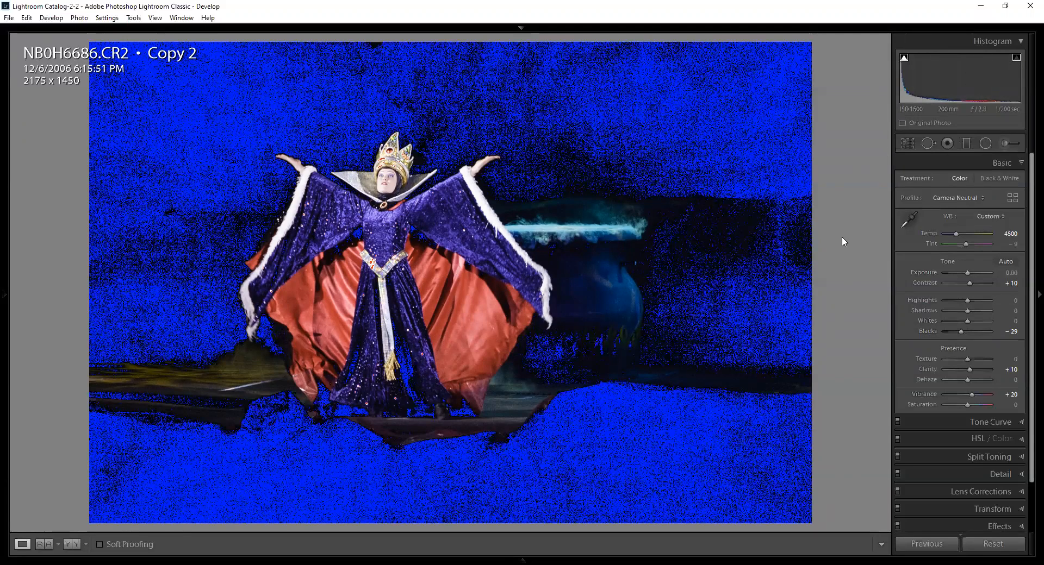
pyautogui.press('j')
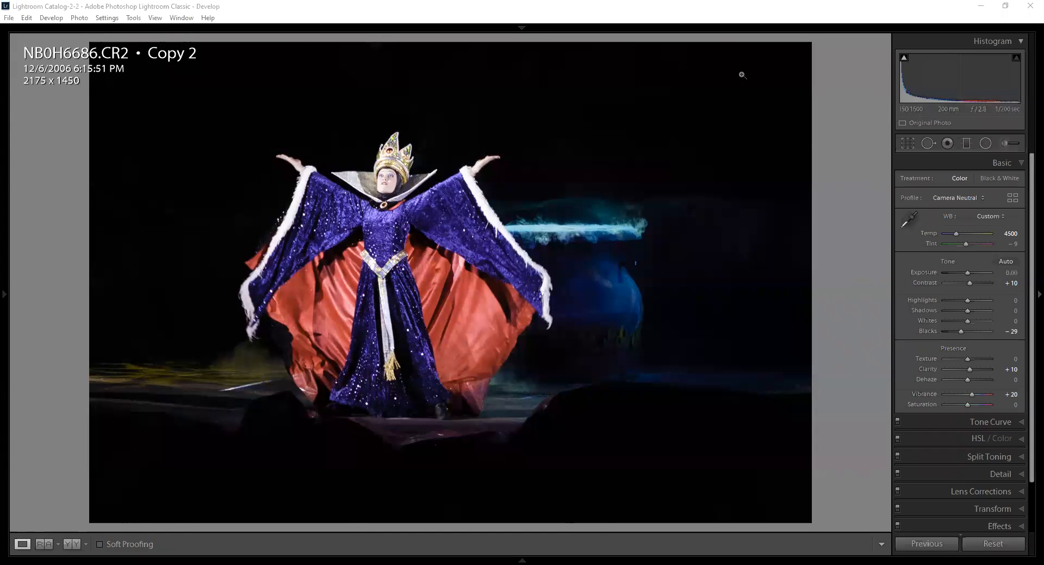
# Open the next photo, the snowy house, in the Crop tool and straighten it along the roofline to an angle of 2.84
pyautogui.click(736, 5)
pyautogui.press('Right')
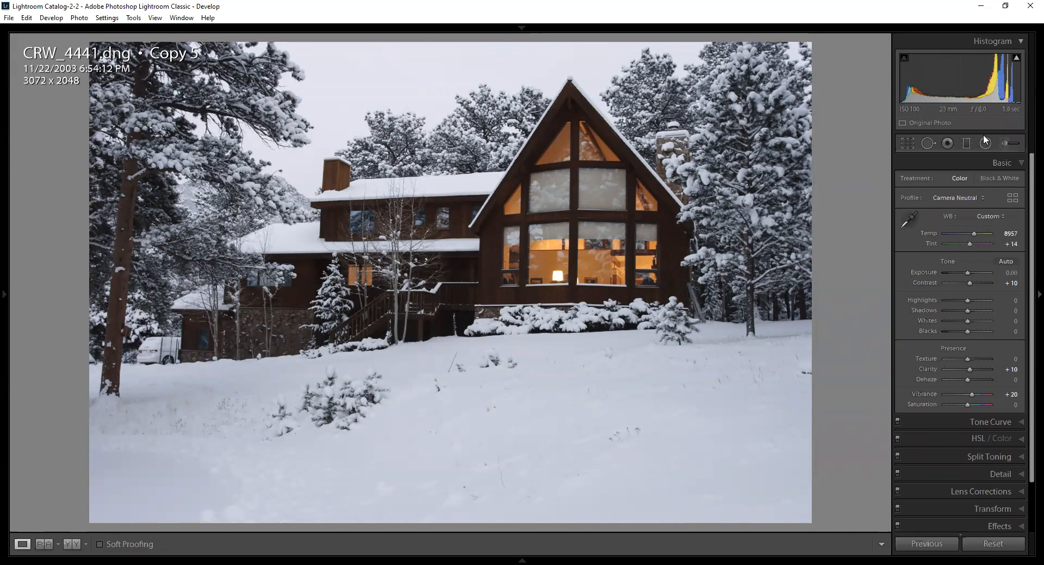
pyautogui.press('r')
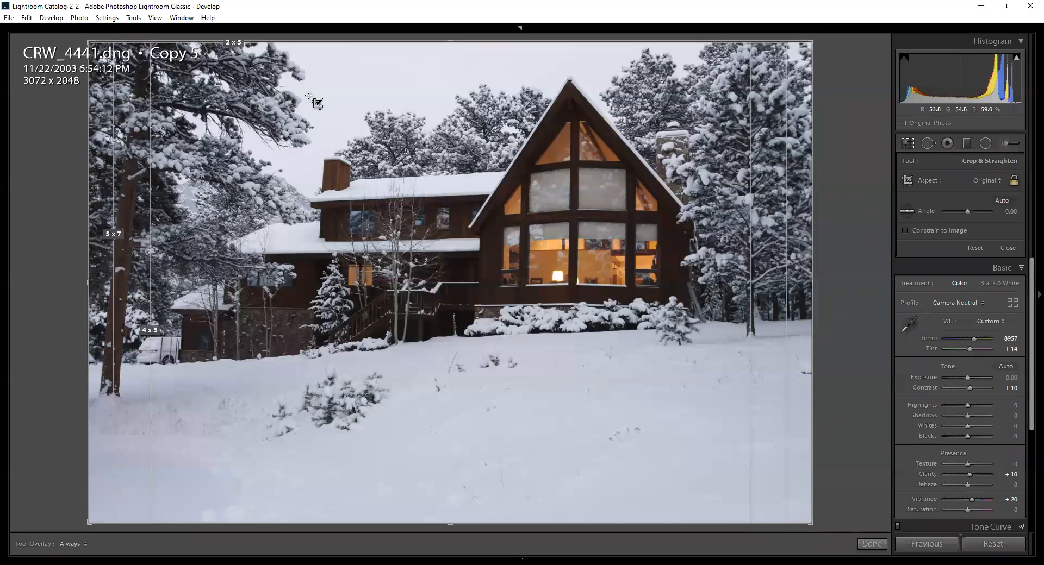
pyautogui.click(907, 211)
pyautogui.moveTo(505, 173); pyautogui.dragTo(330, 181)
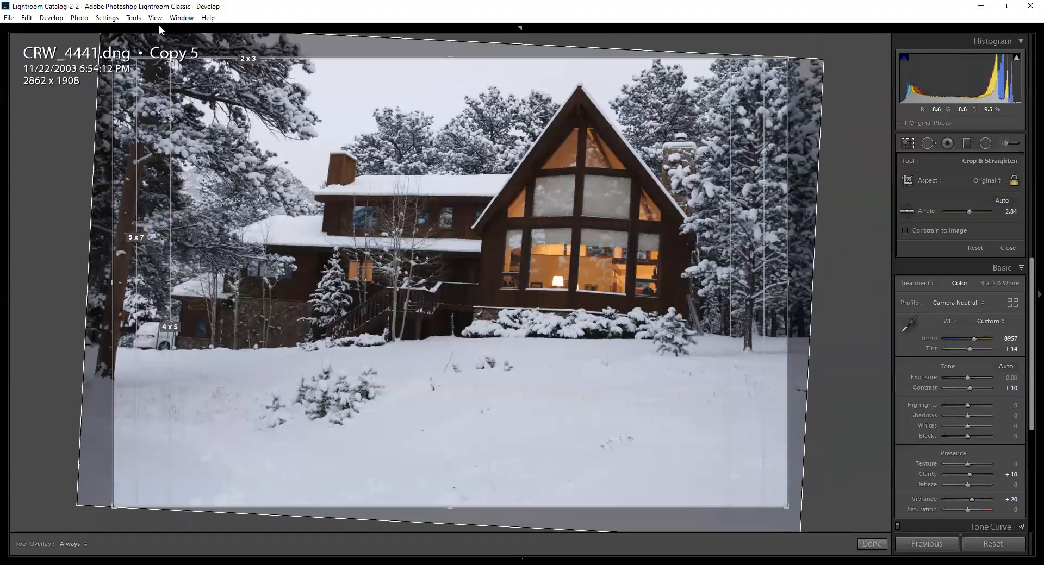
# Set the crop guide overlay to Grid for the snowy house photo
pyautogui.click(133, 18)
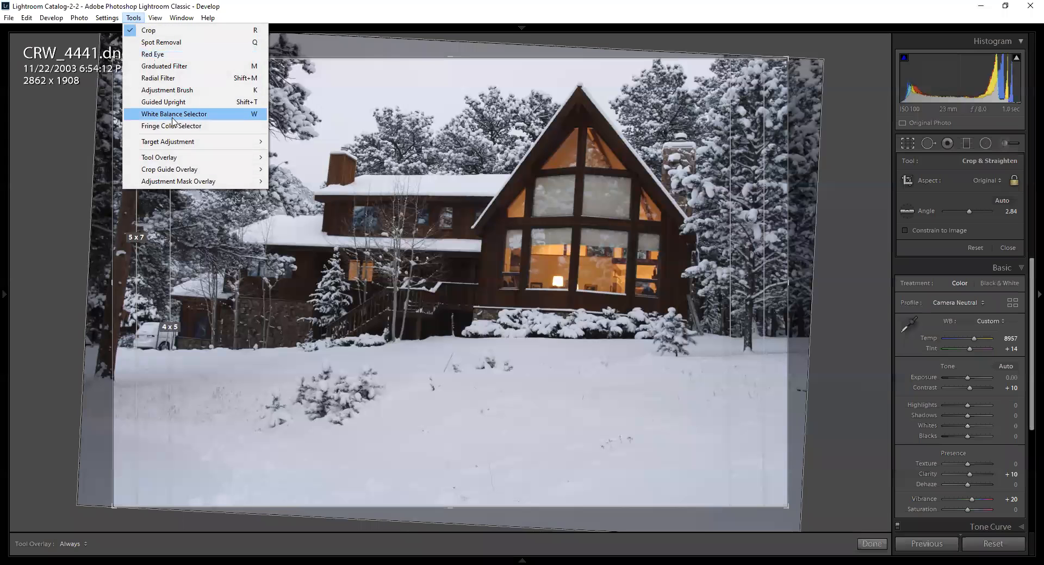
pyautogui.moveTo(220, 168)
pyautogui.click(292, 170)
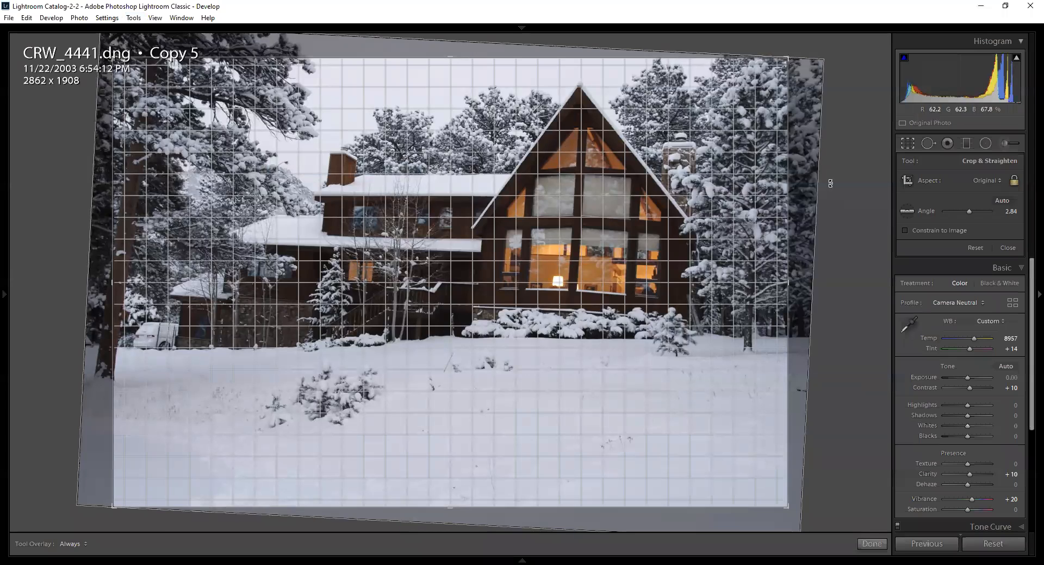
# Straighten the snowy house photo along the gable window's central vertical post to an angle of -0.90 and apply the crop
pyautogui.click(907, 211)
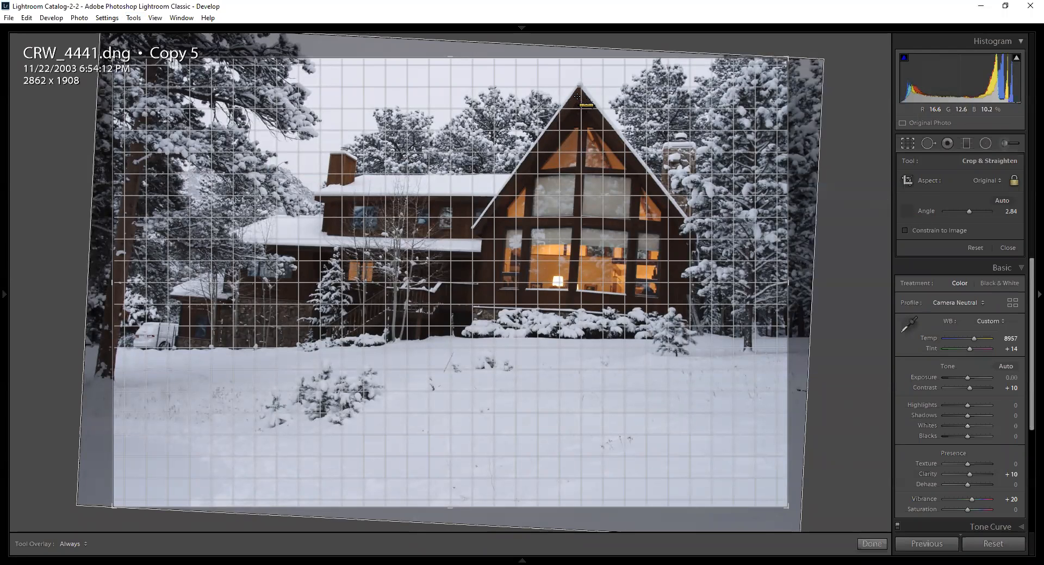
pyautogui.moveTo(578, 129); pyautogui.dragTo(565, 319)
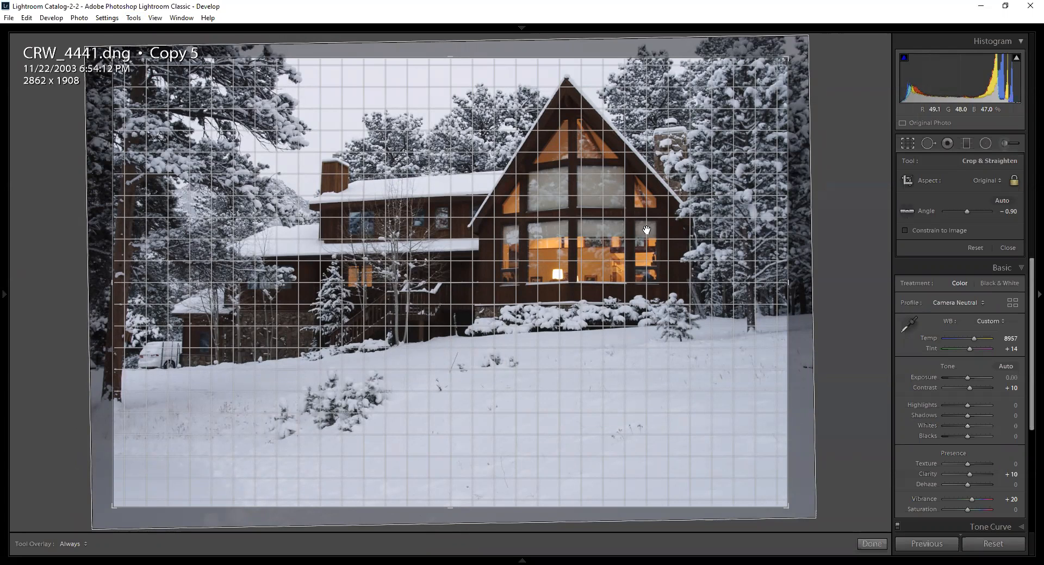
pyautogui.press('Return')
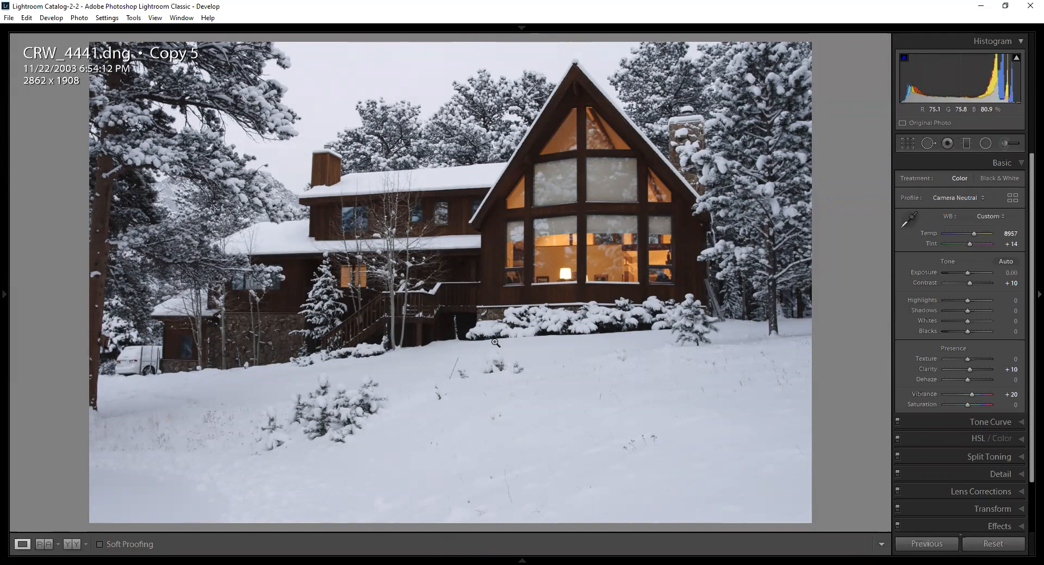
# Try the Vertical and Horizontal perspective corrections in Transform, taking Horizontal to -72, and reset both to 0
pyautogui.scroll(-2, 1028, 440)
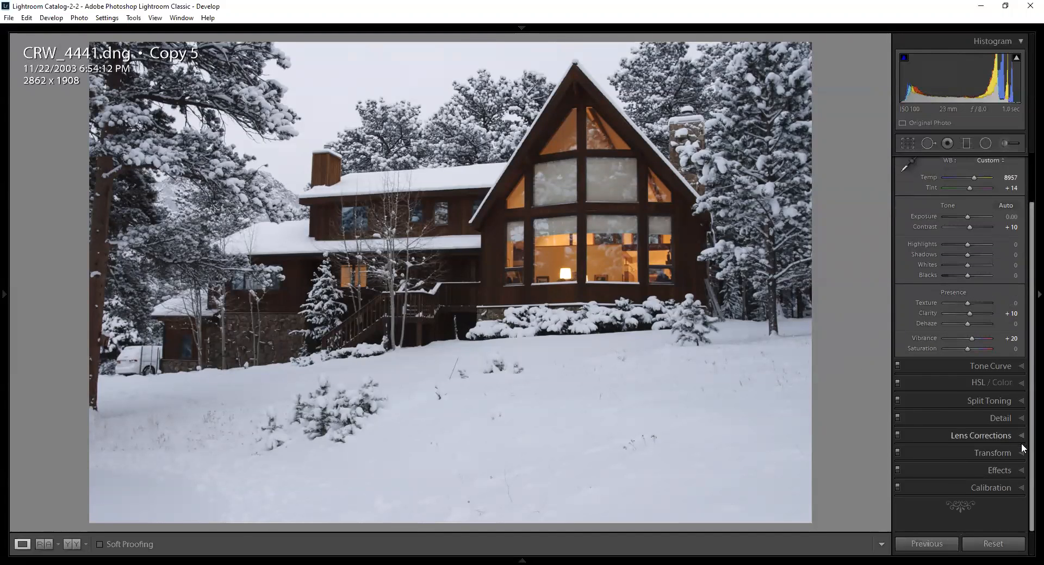
pyautogui.click(1012, 453)
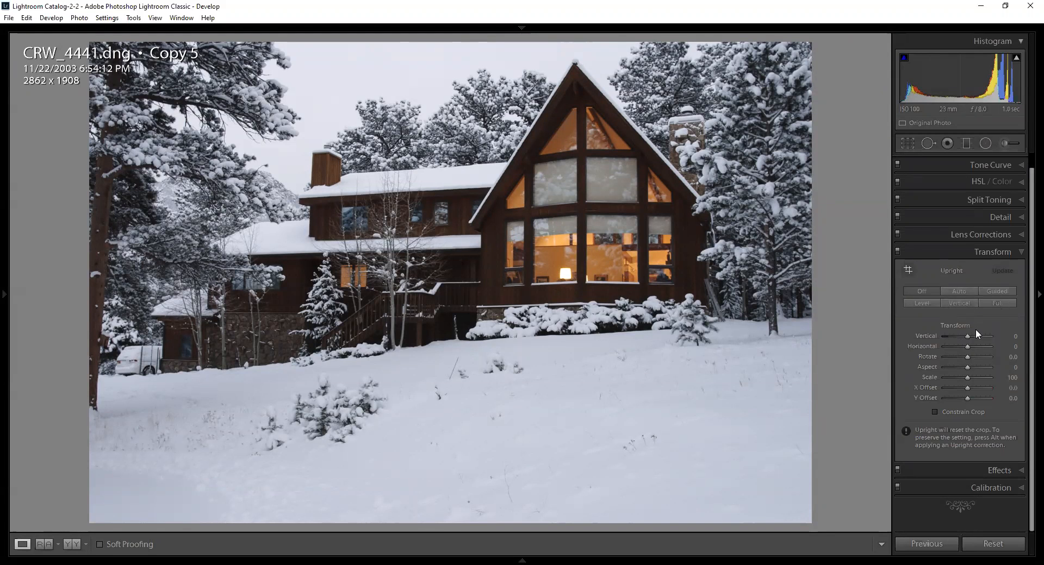
pyautogui.moveTo(967, 337)
pyautogui.mouseDown()
pyautogui.moveTo(896, 346)
pyautogui.moveTo(965, 344)
pyautogui.mouseUp()
pyautogui.doubleClick(926, 335)
pyautogui.moveTo(958, 346)
pyautogui.mouseDown()
pyautogui.moveTo(981, 347)
pyautogui.moveTo(951, 346)
pyautogui.mouseUp()
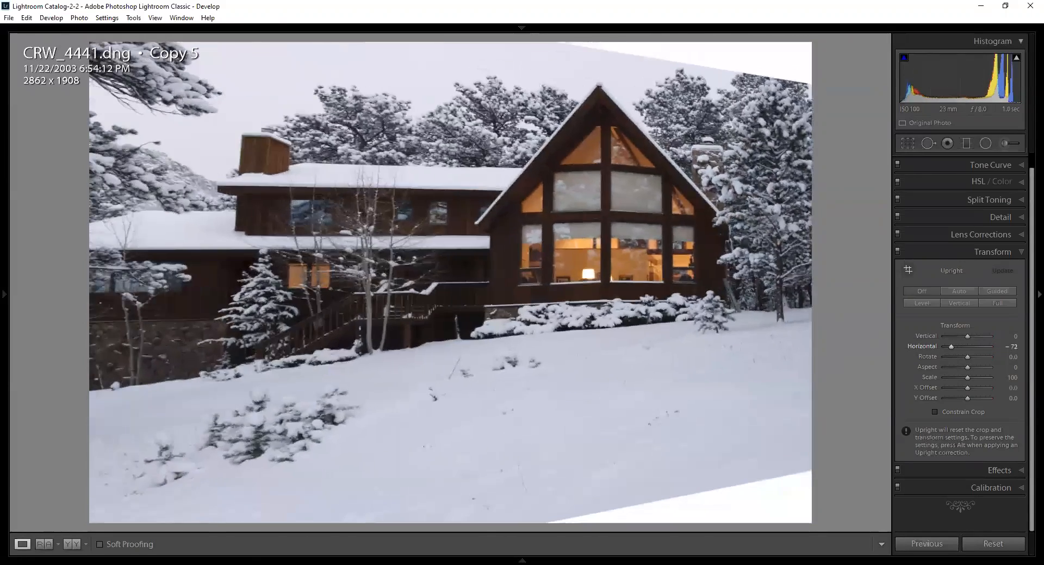
pyautogui.doubleClick(918, 344)
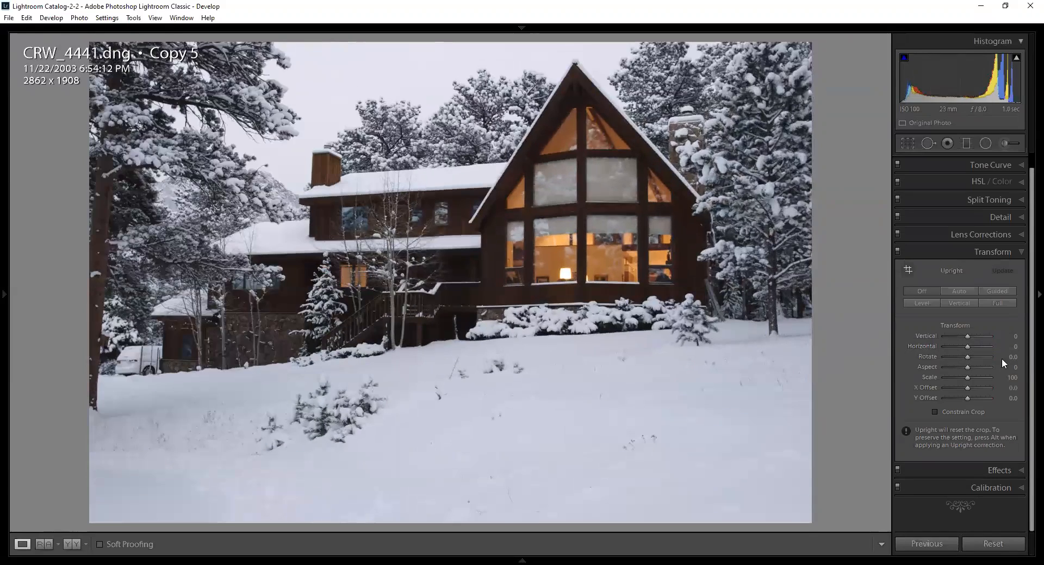
# Try Rotate values including -1.5 in the Transform settings and reset the rotation to 0.0
pyautogui.click(1010, 357)
pyautogui.write('3.6')
pyautogui.press('Return')
pyautogui.moveTo(1019, 357); pyautogui.dragTo(1006, 358)
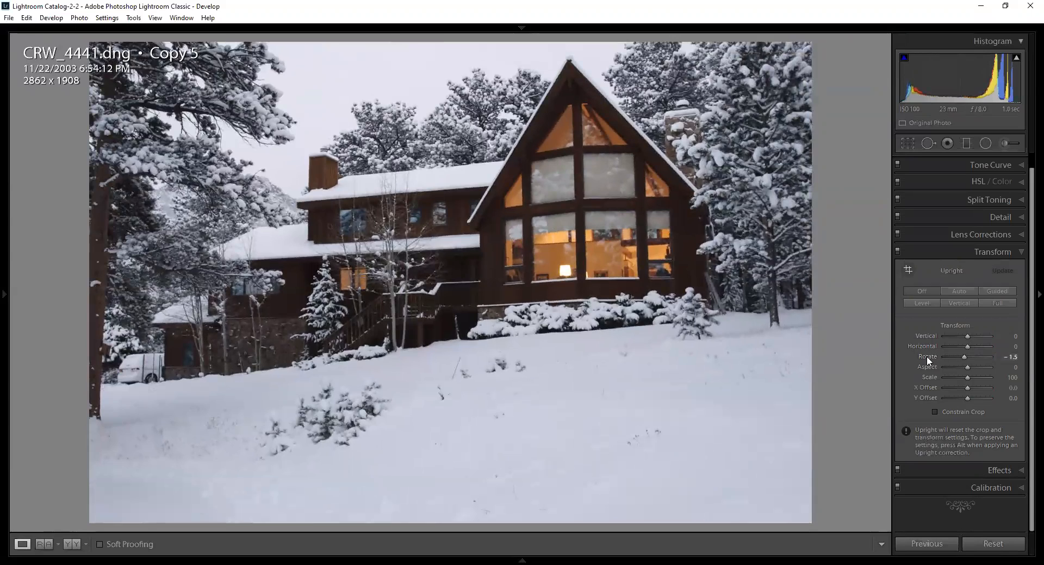
pyautogui.doubleClick(926, 357)
# Try stretching the snowy house with an Aspect of +46 and reset the Aspect to 0
pyautogui.click(1010, 367)
pyautogui.write('35')
pyautogui.press('Return')
pyautogui.moveTo(975, 368)
pyautogui.mouseDown()
pyautogui.moveTo(944, 367)
pyautogui.moveTo(977, 367)
pyautogui.mouseUp()
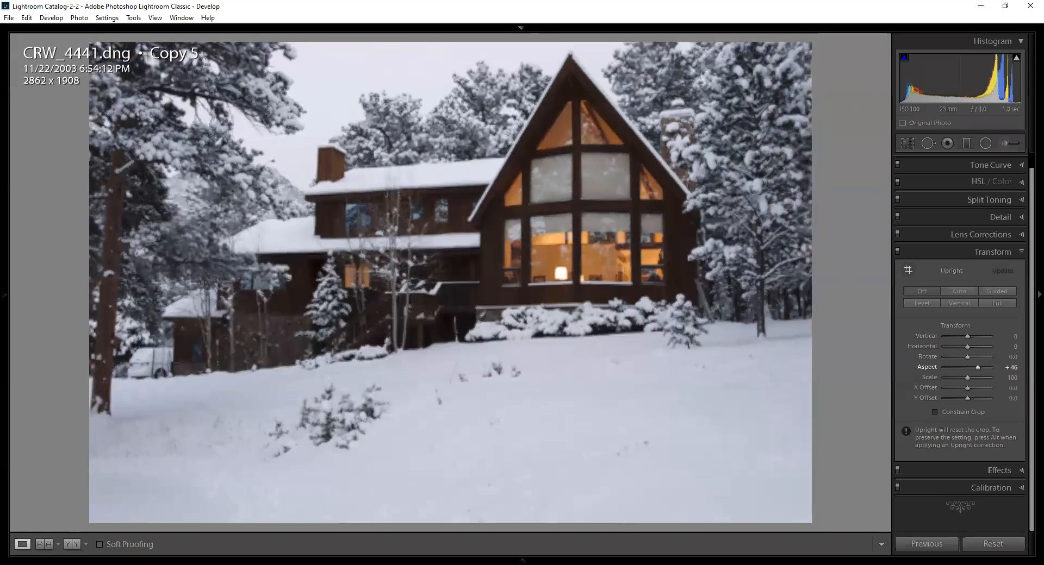
pyautogui.doubleClick(924, 367)
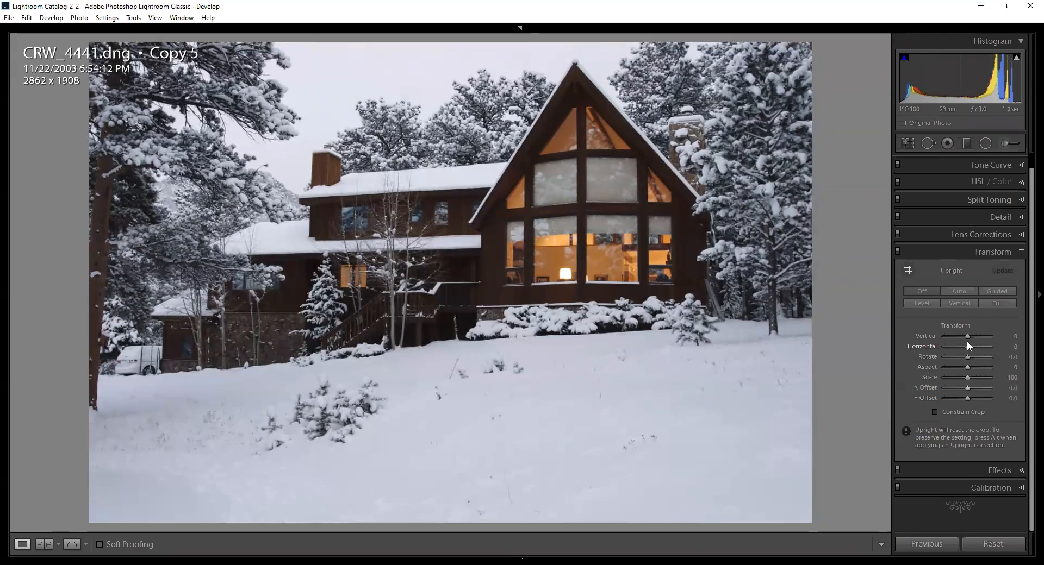
# Try the Full Upright correction on the snowy house photo and check its edges in the Crop tool
pyautogui.click(1002, 307)
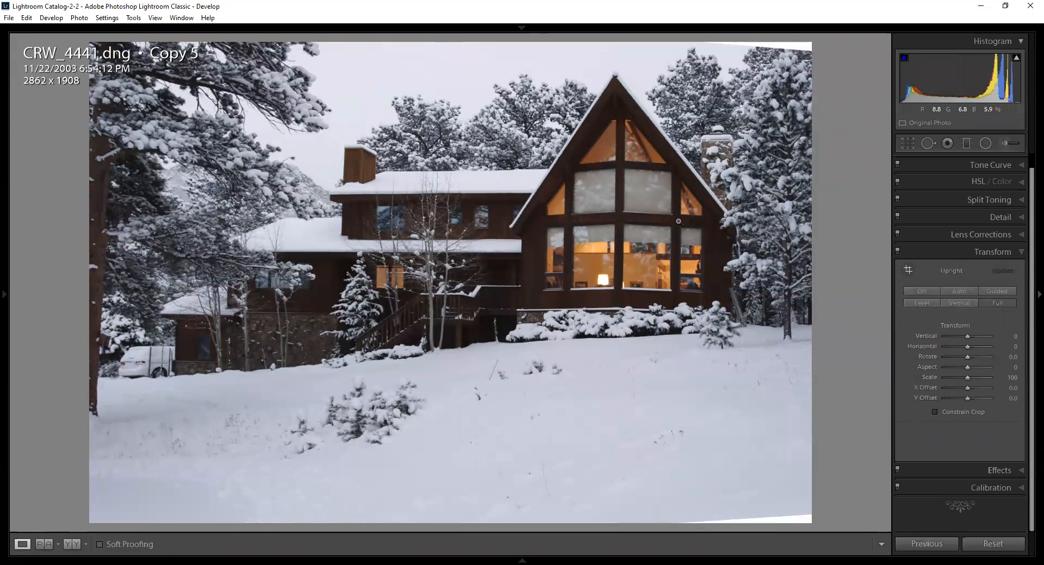
pyautogui.press('r')
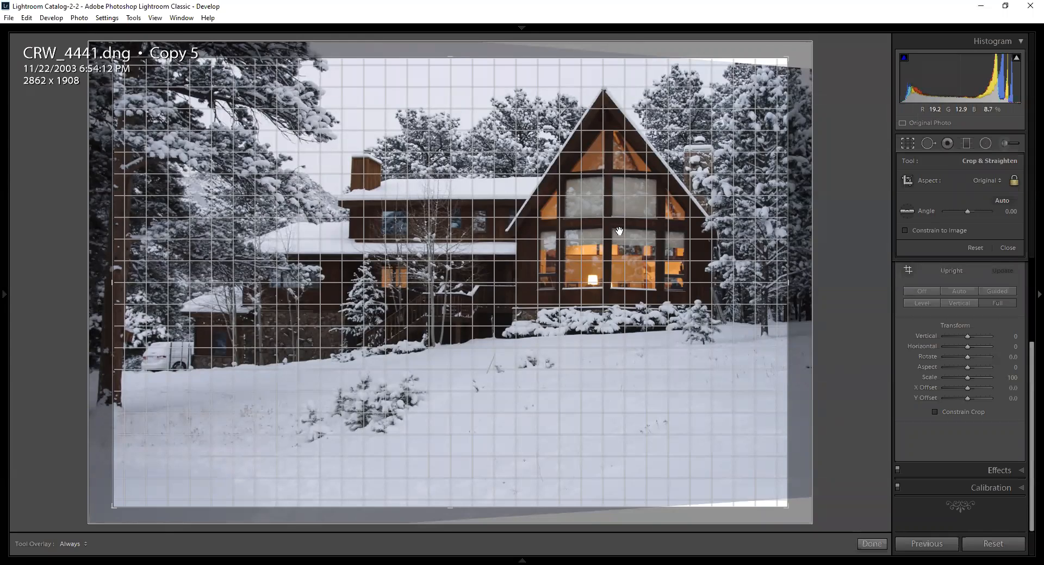
pyautogui.press('r')
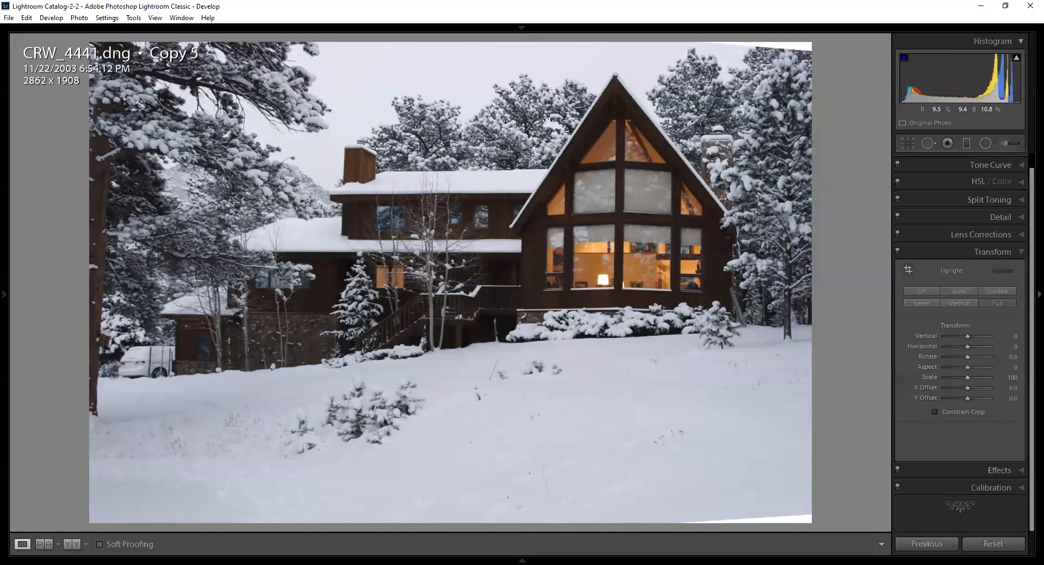
# Apply the Auto Upright correction to the snowy house photo, comparing it with Upright off
pyautogui.click(962, 291)
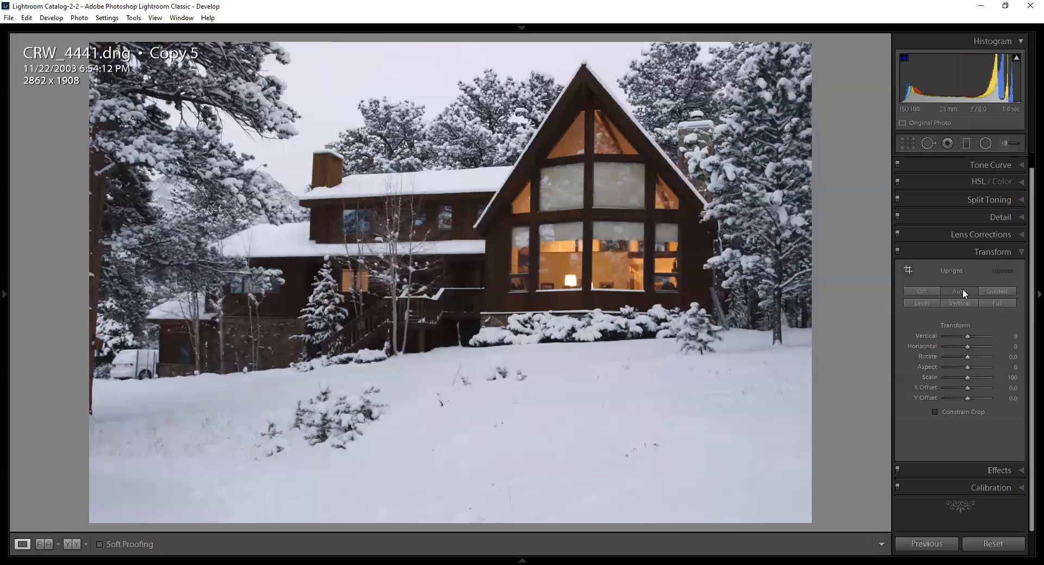
pyautogui.click(933, 292)
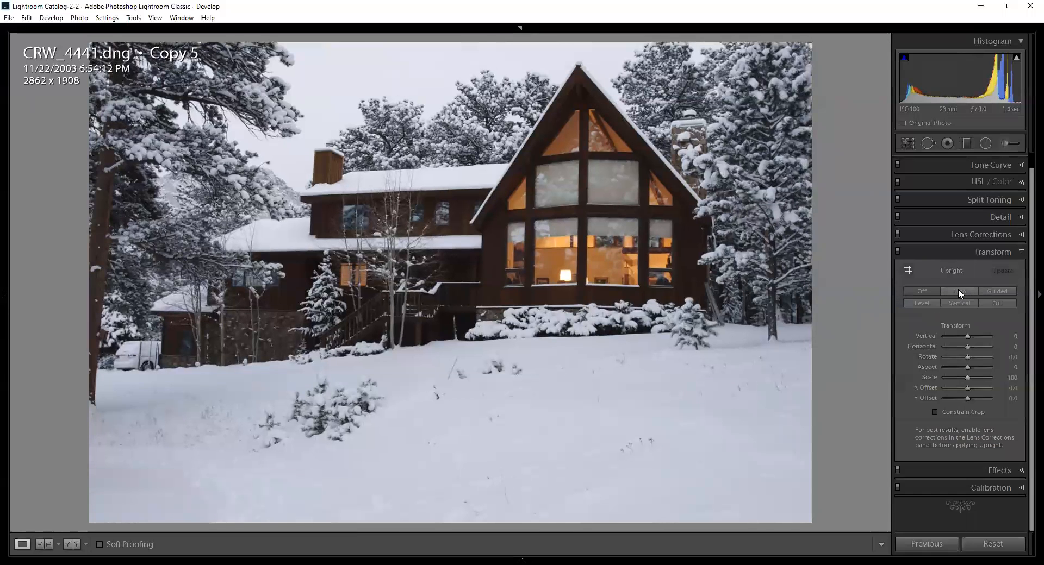
pyautogui.click(958, 291)
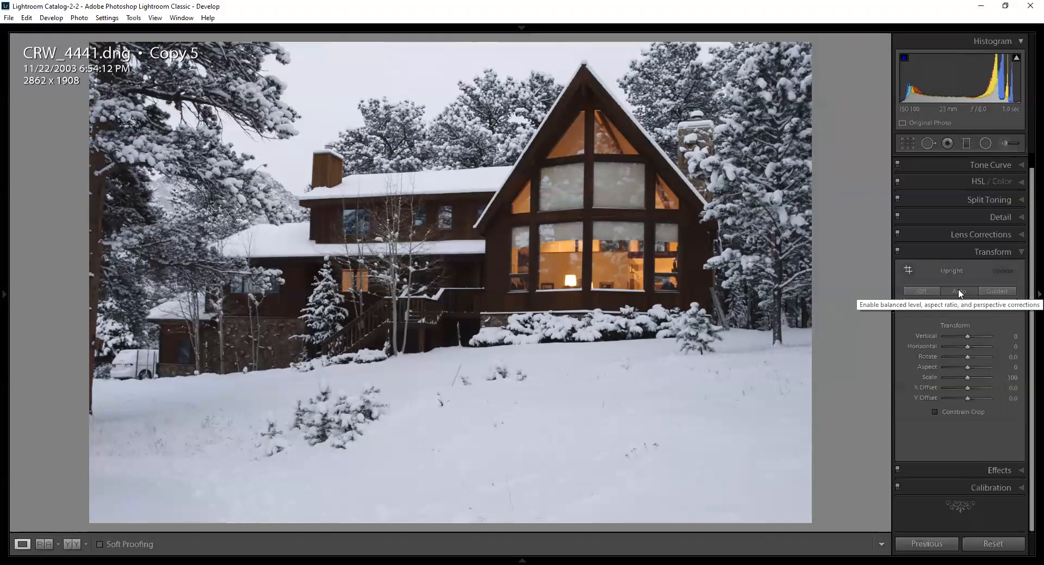
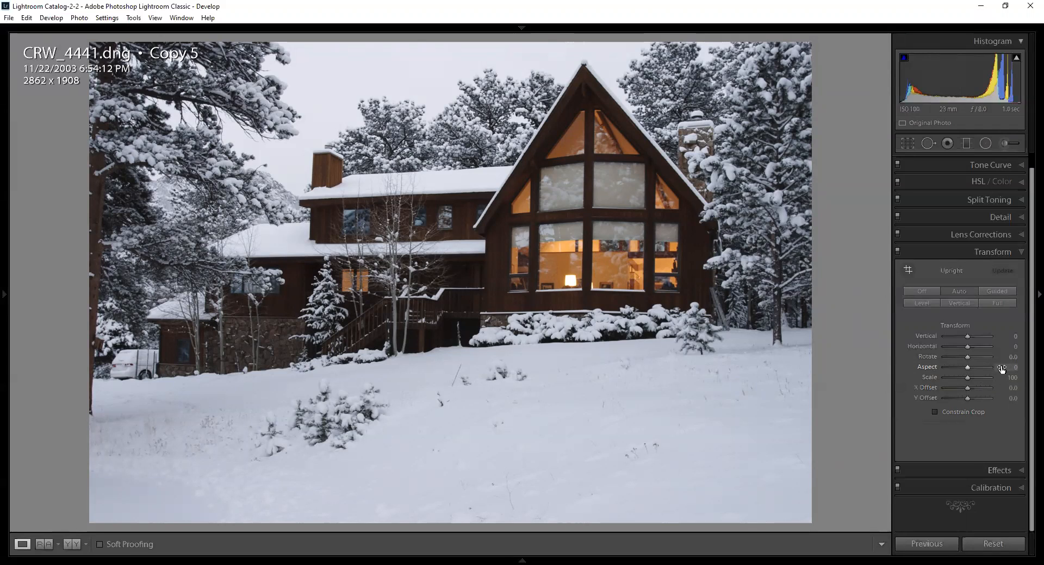
# Try an Aspect of +10 on the corrected house photo, reset it to 0, and collapse the Transform settings
pyautogui.moveTo(1001, 368)
pyautogui.mouseDown()
pyautogui.moveTo(1030, 368)
pyautogui.moveTo(1013, 368)
pyautogui.mouseUp()
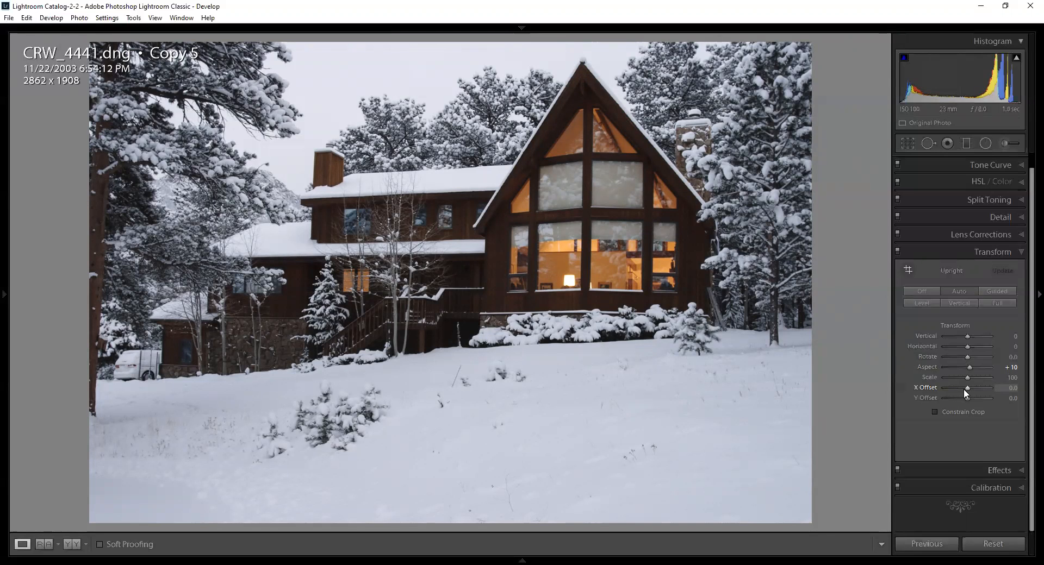
pyautogui.doubleClick(933, 366)
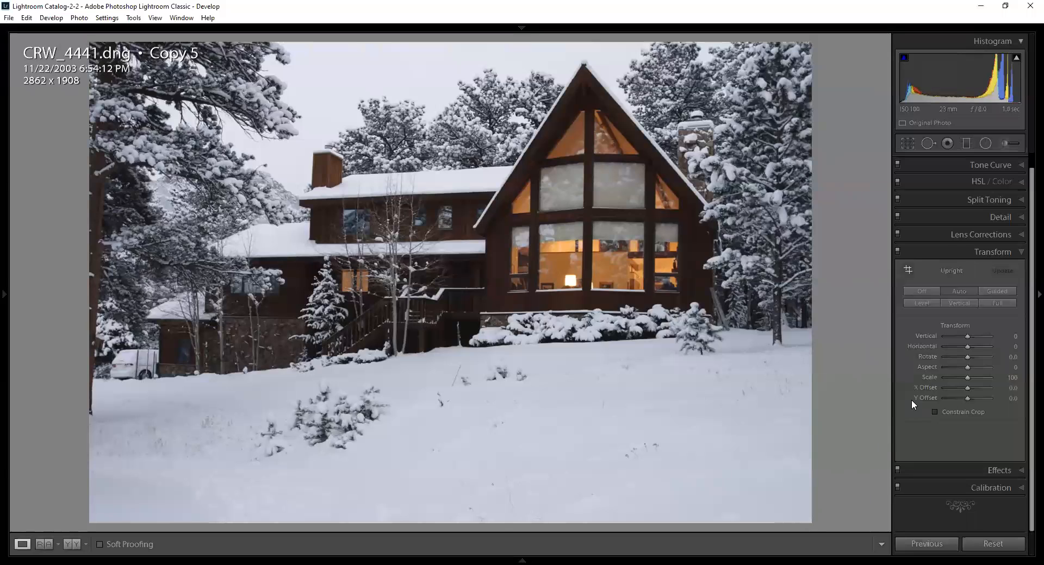
pyautogui.scroll(1, 946, 243)
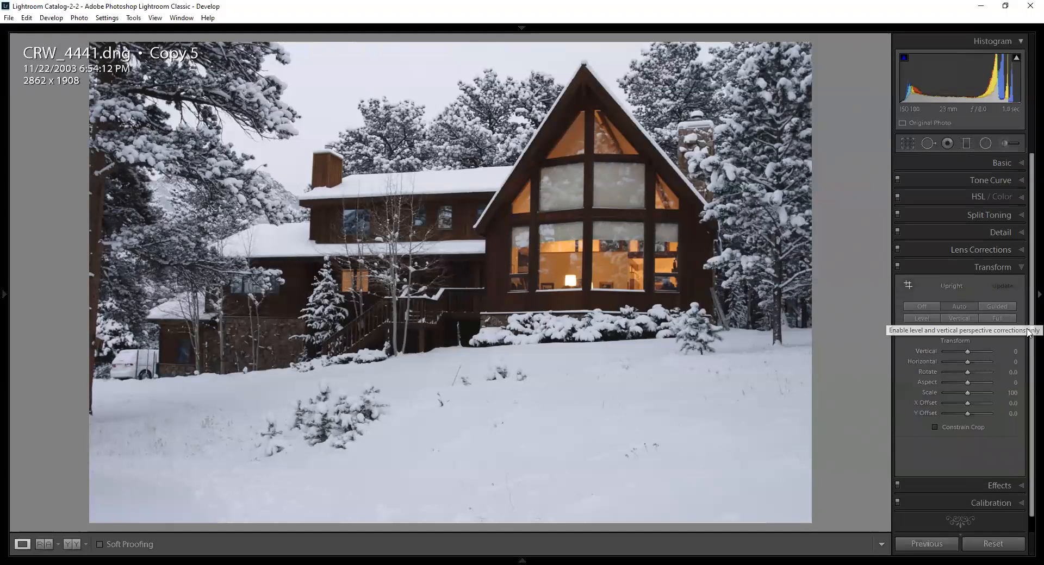
pyautogui.click(1021, 266)
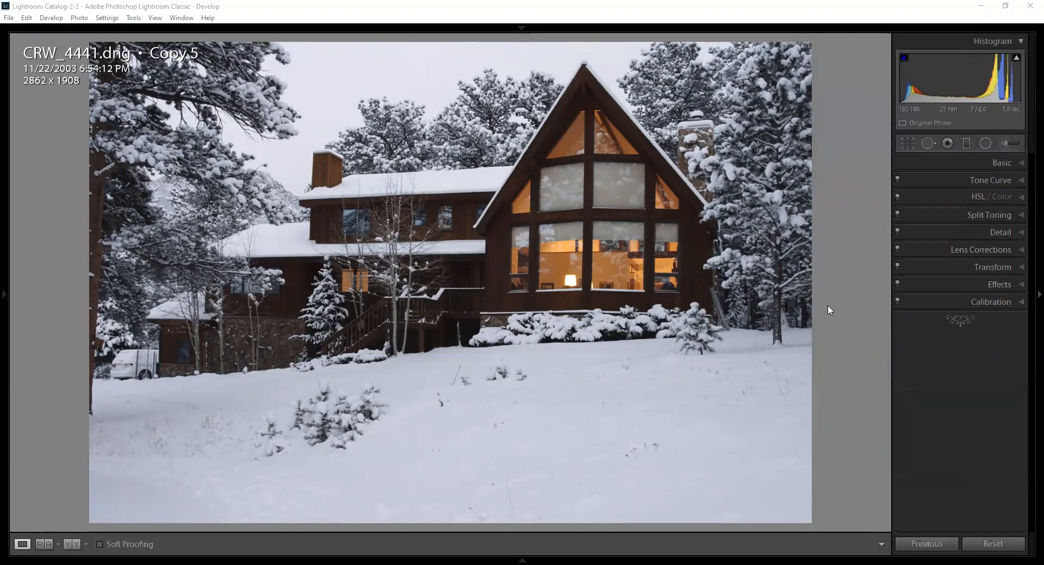
# Raise the Exposure of the snowy house photo to +0.60 in the Basic settings
pyautogui.click(1019, 163)
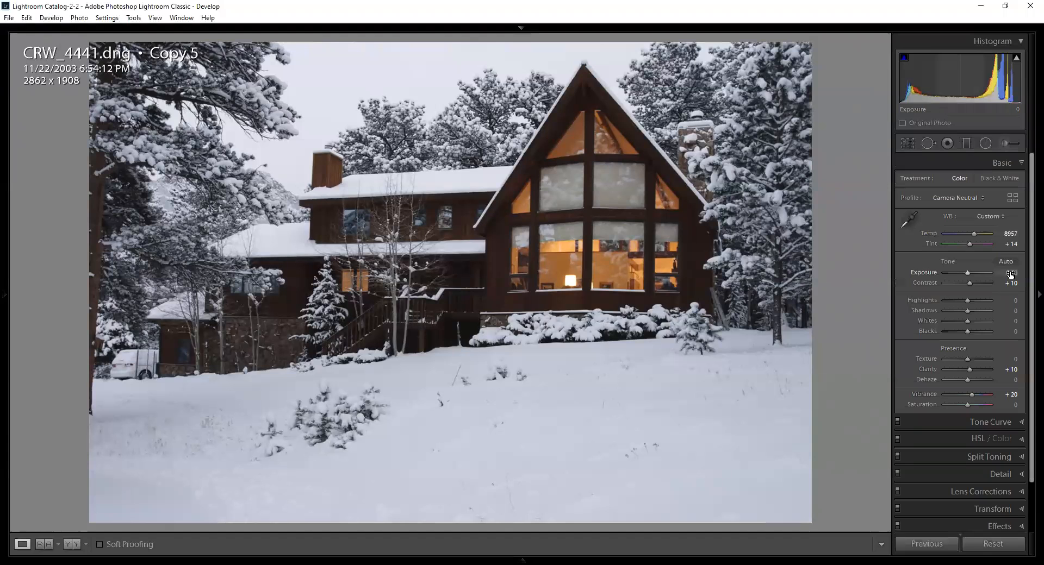
pyautogui.press('Up')
pyautogui.press('Up')
pyautogui.press('Up')
pyautogui.press('Up')
pyautogui.press('Up')
pyautogui.press('Up')
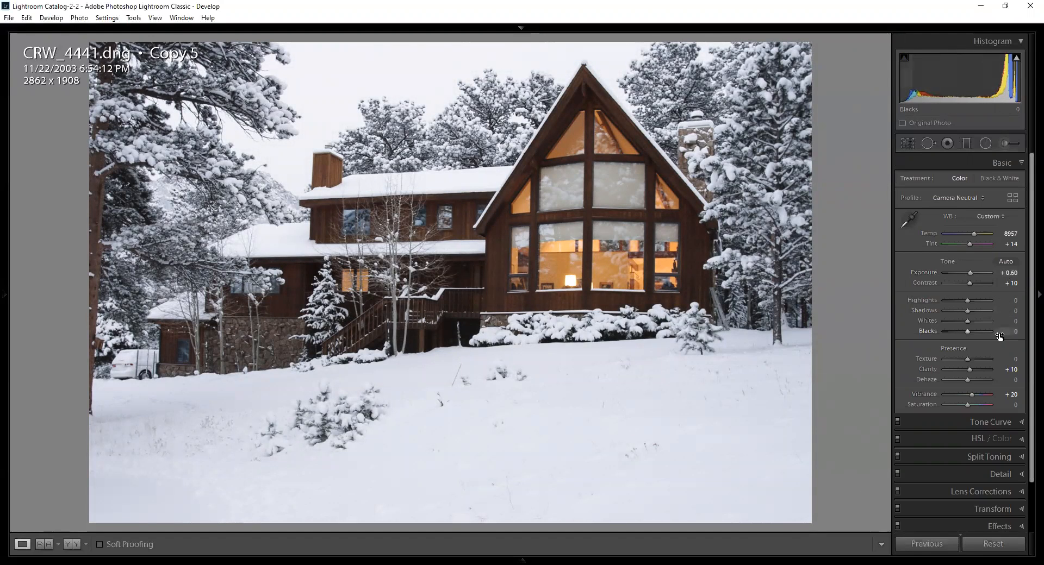
# Try a much brighter Exposure of +1.60 on the snowy house photo and bring it down to +0.30
pyautogui.moveTo(1008, 274); pyautogui.dragTo(1021, 274)
pyautogui.press('Down')
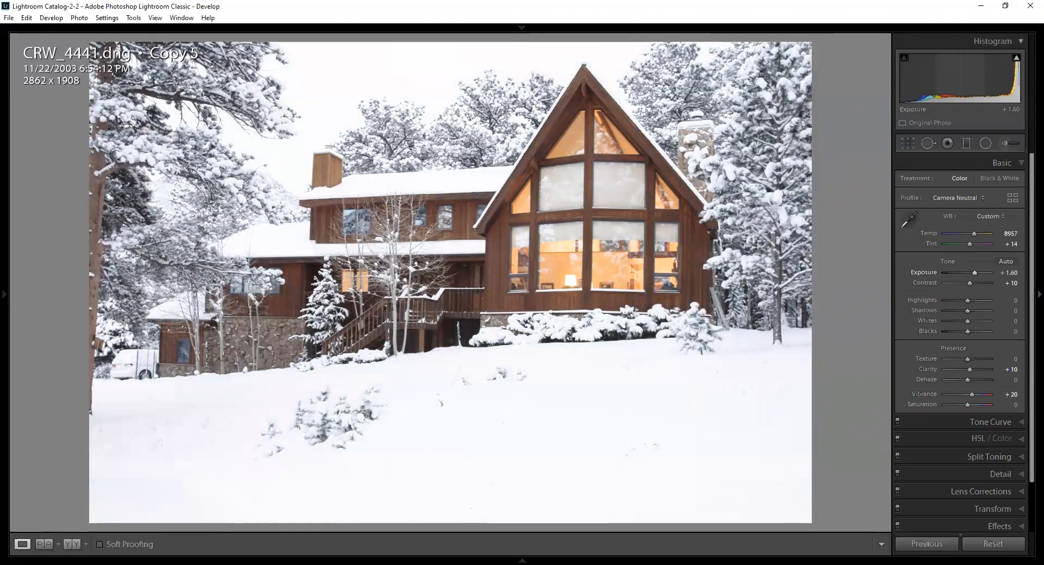
pyautogui.press('Down')
pyautogui.press('Down')
pyautogui.press('Down')
pyautogui.press('Down')
pyautogui.press('Down')
pyautogui.press('Down')
pyautogui.press('Down')
pyautogui.press('Down')
pyautogui.press('Down')
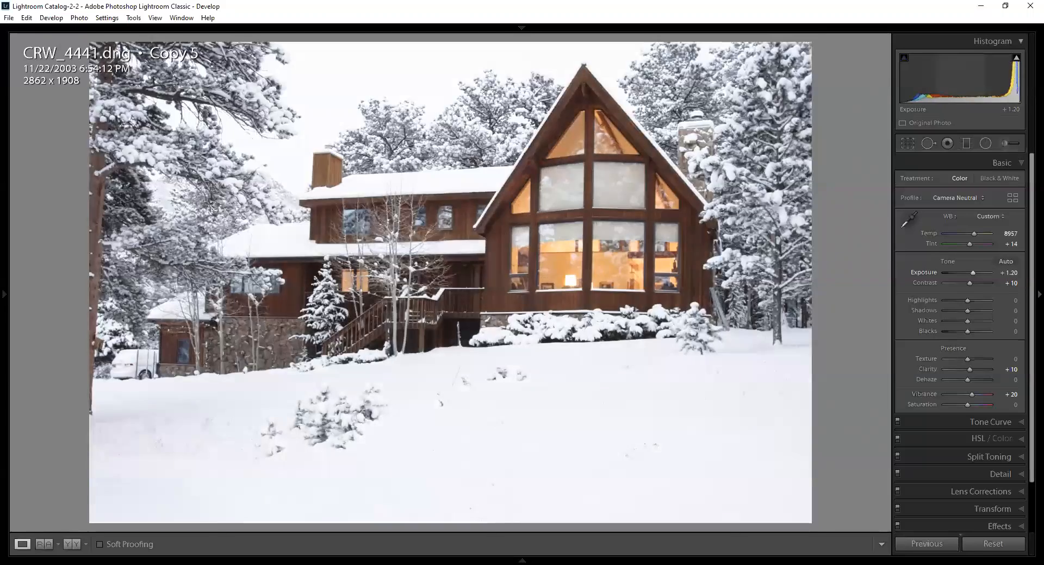
pyautogui.press('Down')
pyautogui.press('Down')
pyautogui.press('Down')
pyautogui.press('Down')
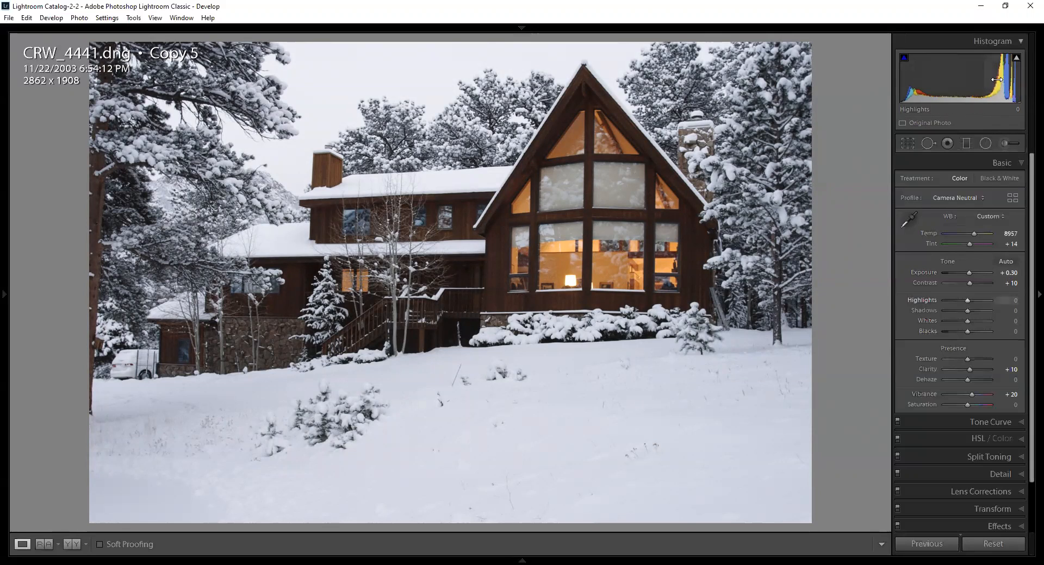
# Set the Whites to +56 with the help of the clipping warning, and inspect the snow detail up close
pyautogui.moveTo(1010, 321); pyautogui.dragTo(1037, 320)
pyautogui.press('j')
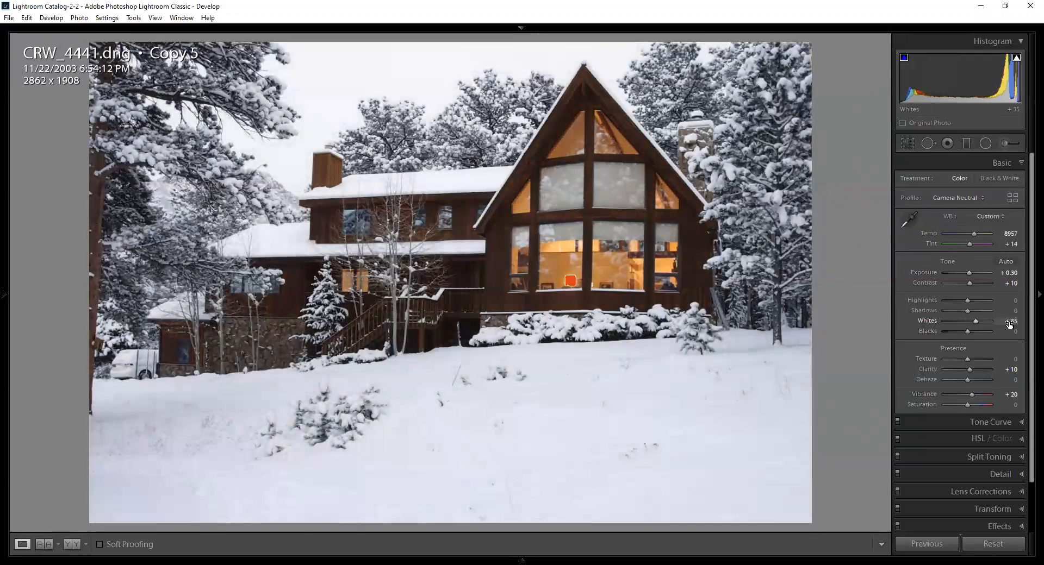
pyautogui.moveTo(1010, 325)
pyautogui.mouseDown()
pyautogui.moveTo(1024, 324)
pyautogui.moveTo(1006, 323)
pyautogui.mouseUp()
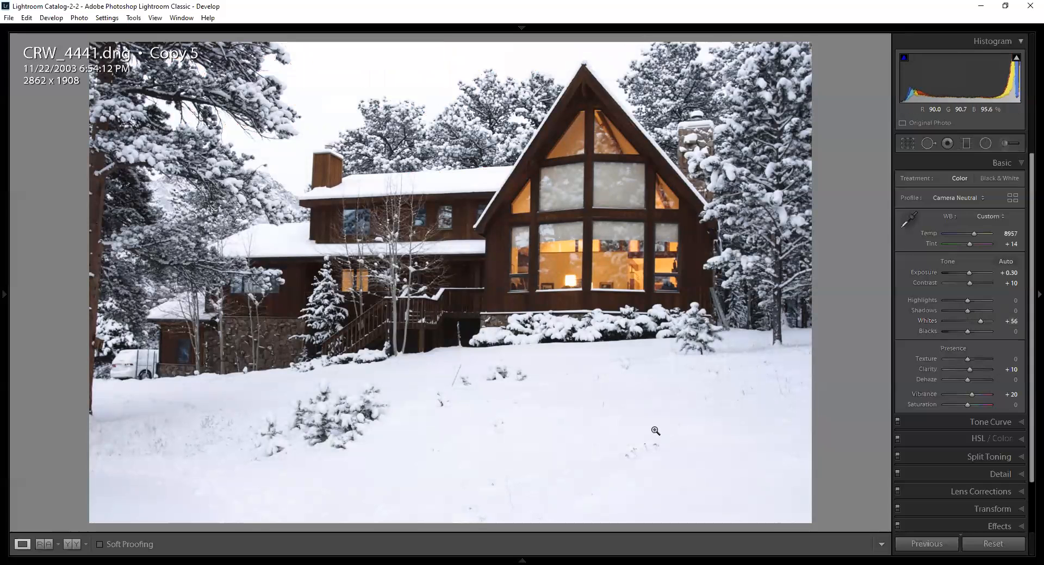
pyautogui.click(605, 428)
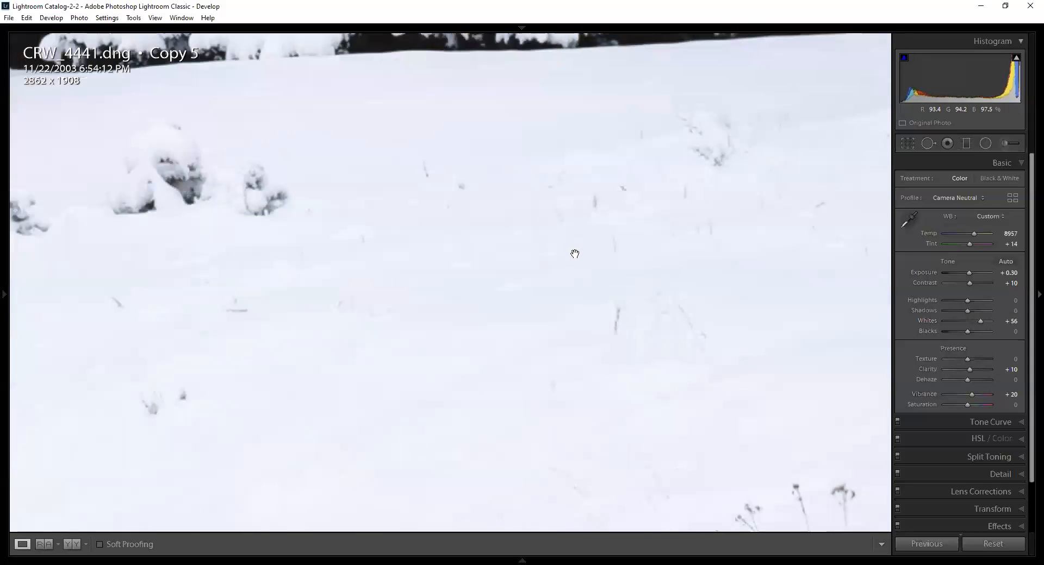
pyautogui.click(554, 333)
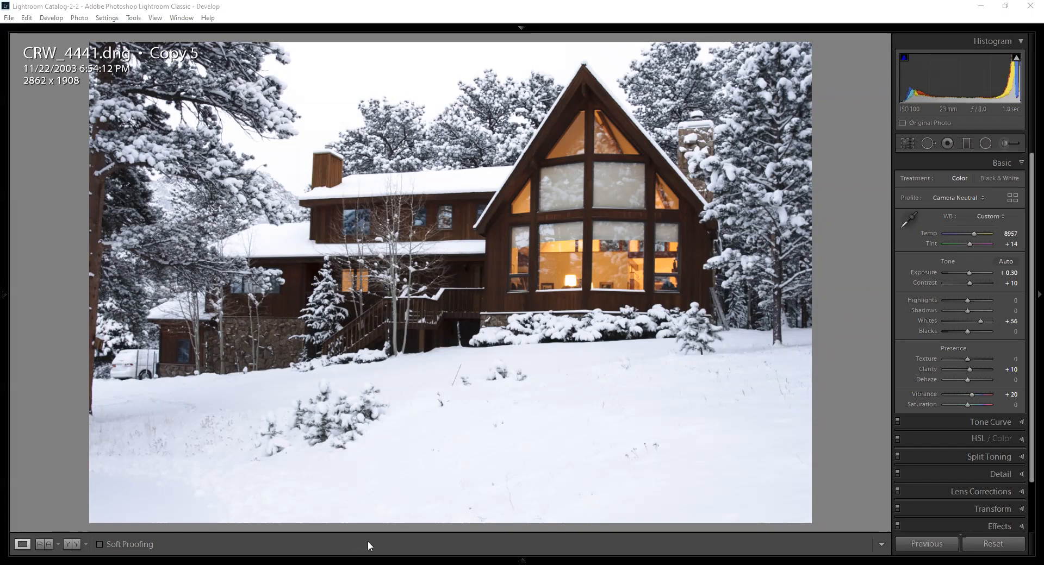
# Open the next photo, the studio portrait, in the Crop tool and set the crop guide overlay to Aspect Ratios
pyautogui.click(661, 23)
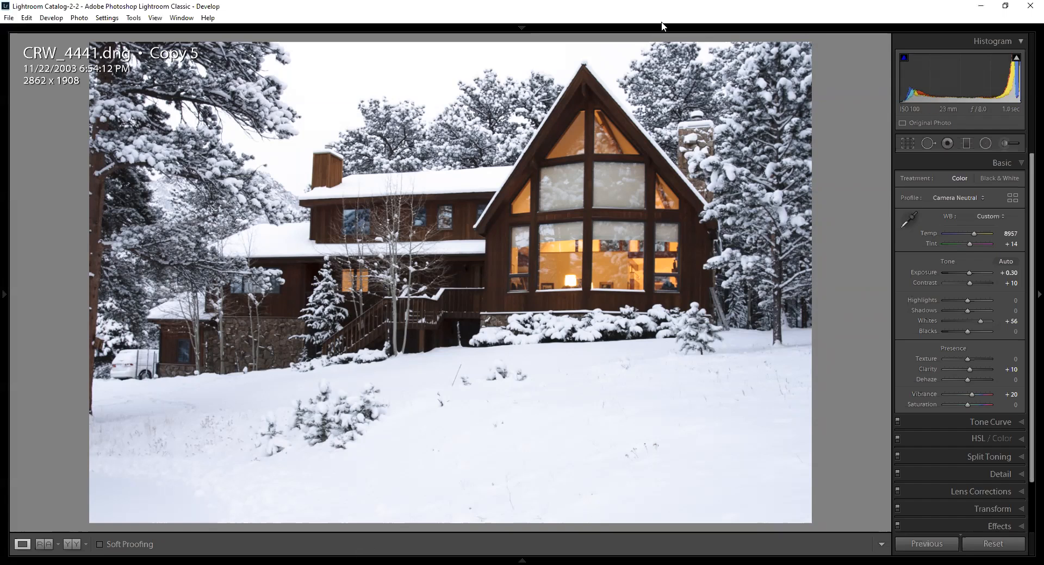
pyautogui.press('Right')
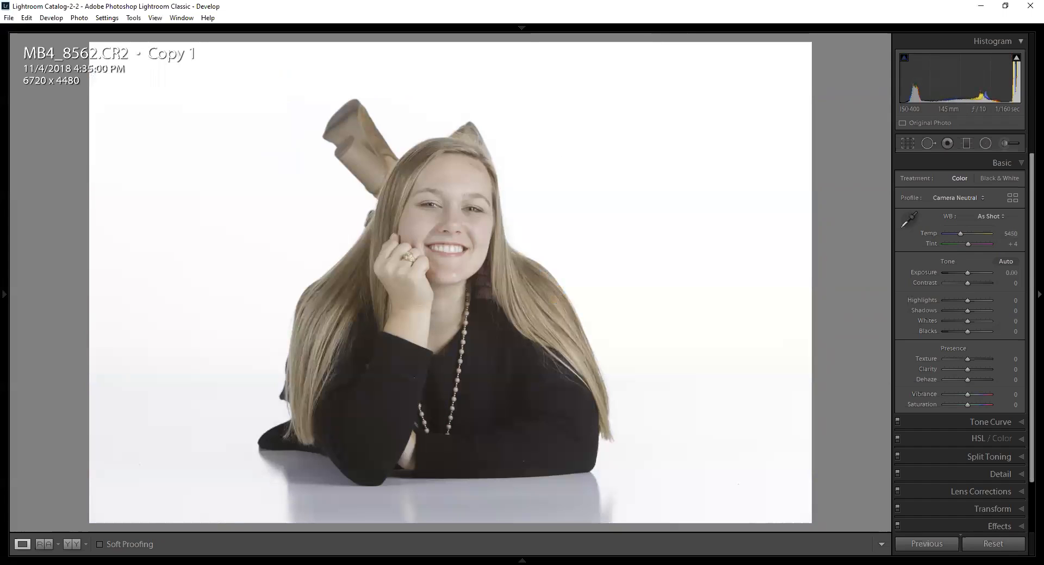
pyautogui.press('r')
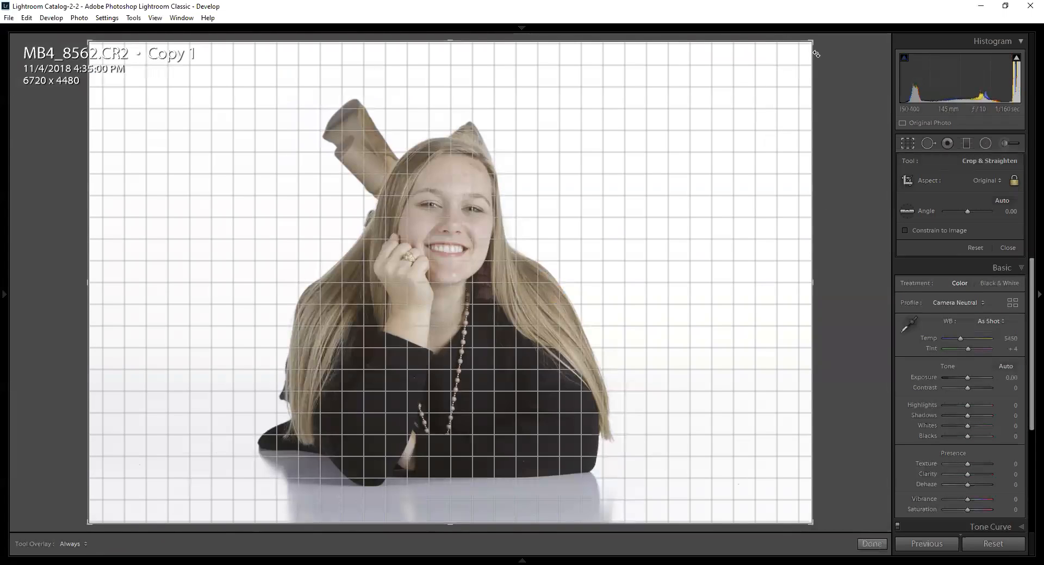
pyautogui.click(133, 18)
pyautogui.moveTo(176, 169)
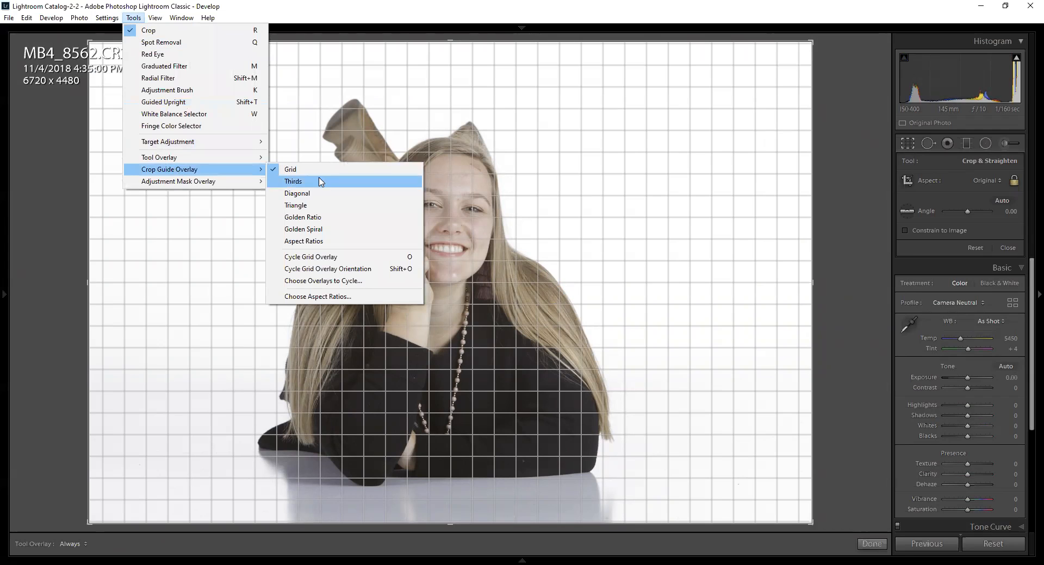
pyautogui.click(328, 242)
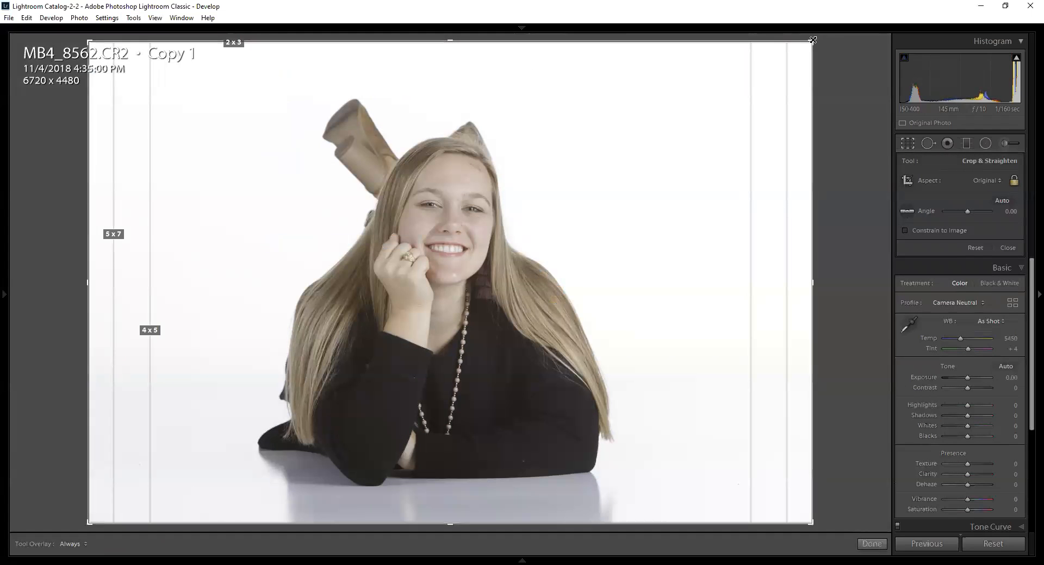
# Crop the studio portrait at its original aspect ratio to about 6159 x 4106, reposition it within the frame, and apply the crop
pyautogui.moveTo(812, 40); pyautogui.dragTo(808, 54)
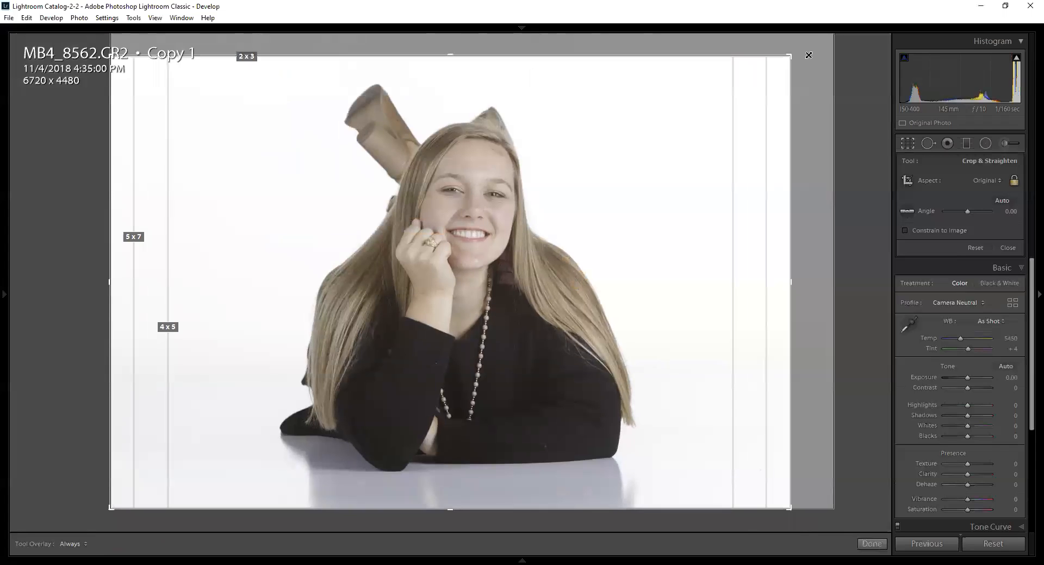
pyautogui.moveTo(453, 505); pyautogui.dragTo(453, 494)
pyautogui.moveTo(505, 423); pyautogui.dragTo(503, 413)
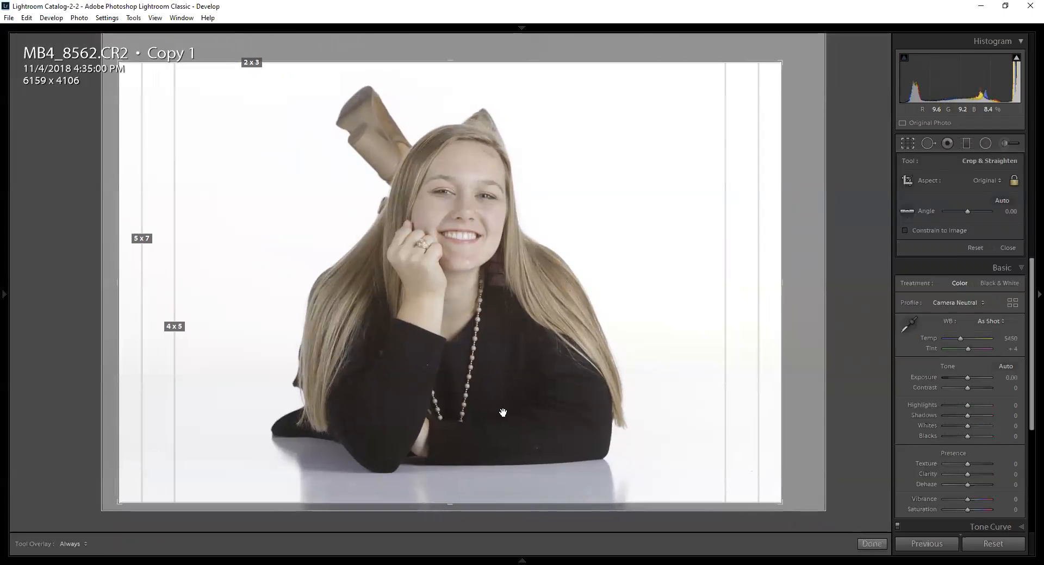
pyautogui.press('Return')
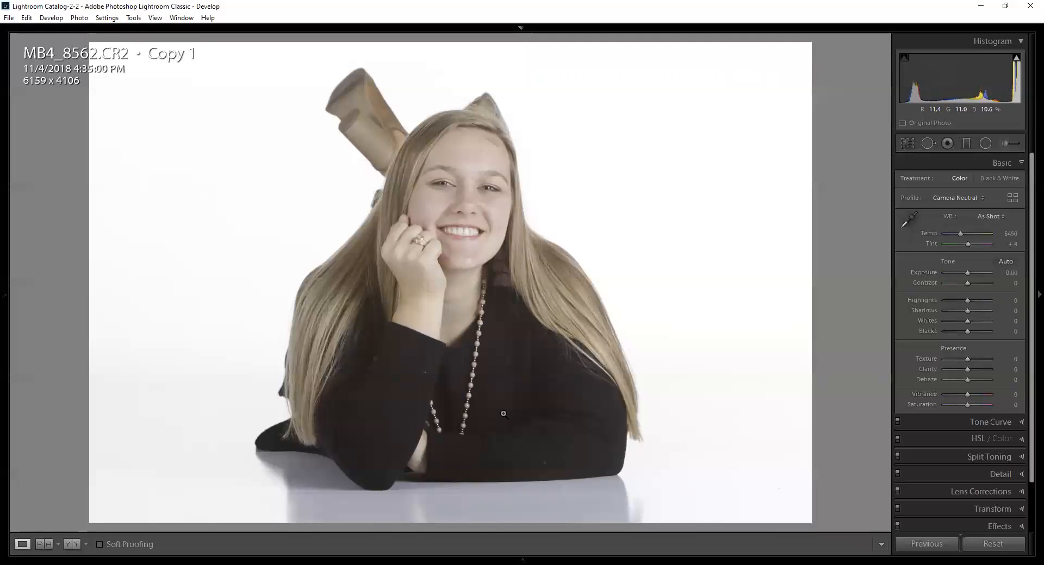
# Reopen the portrait's crop, shift the photo slightly within the frame to recentre the woman, and apply it
pyautogui.press('r')
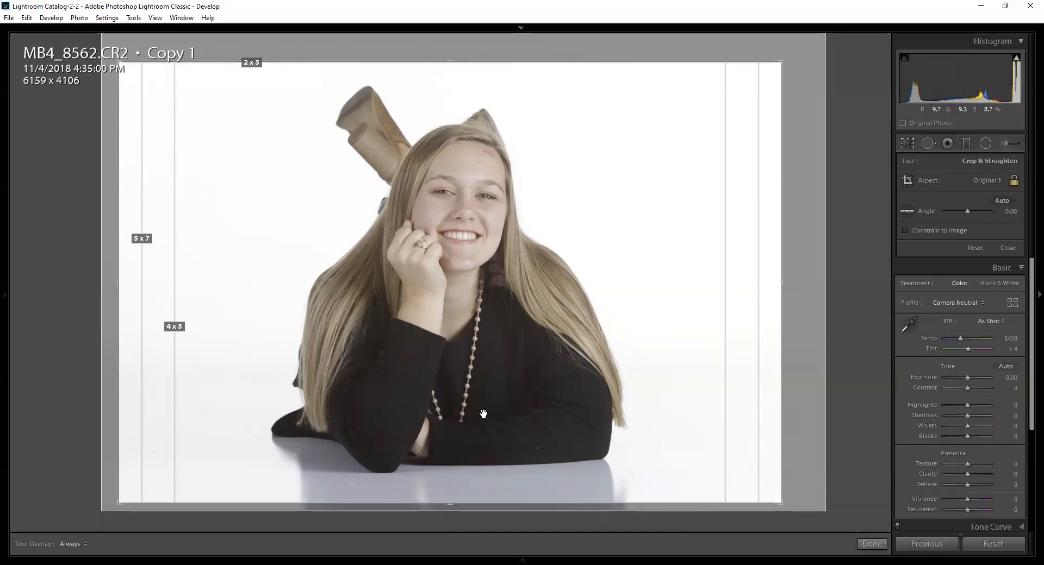
pyautogui.moveTo(474, 387)
pyautogui.mouseDown()
pyautogui.moveTo(540, 384)
pyautogui.moveTo(527, 396)
pyautogui.moveTo(533, 372)
pyautogui.moveTo(483, 377)
pyautogui.mouseUp()
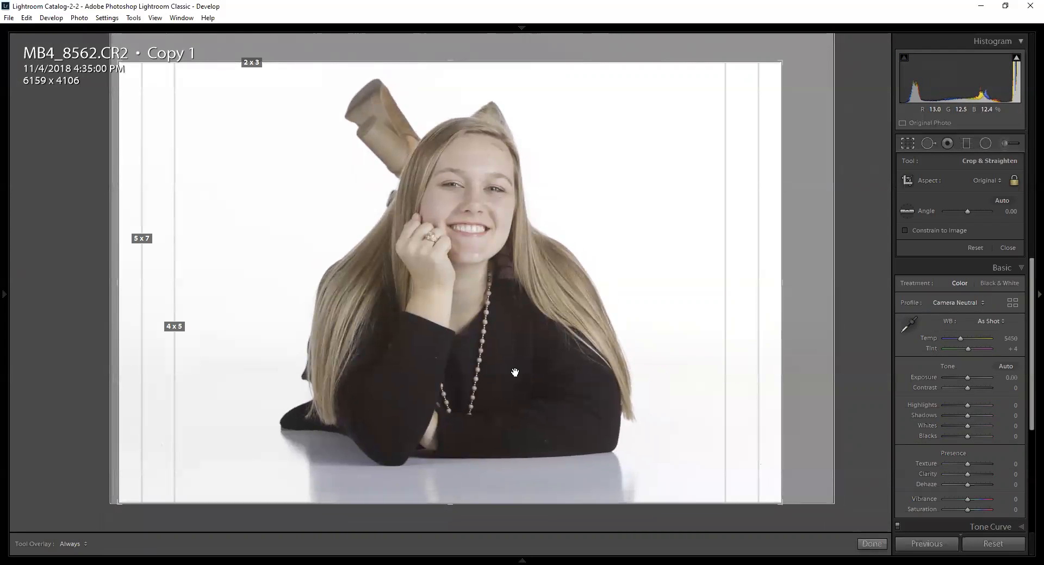
pyautogui.press('Return')
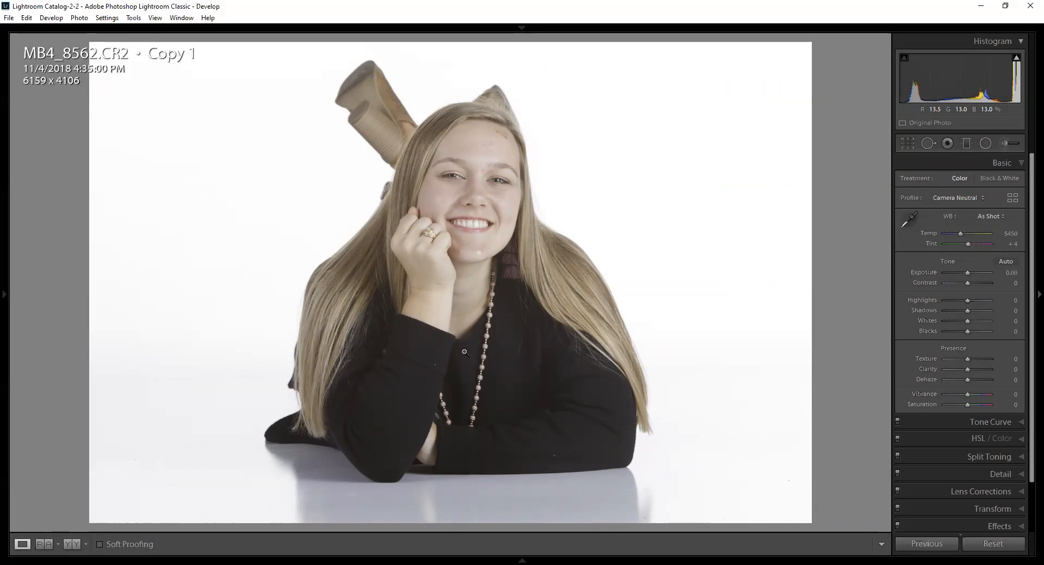
# Review the available crop guide overlays for the portrait's crop, and leave the Crop tool without changing anything
pyautogui.press('r')
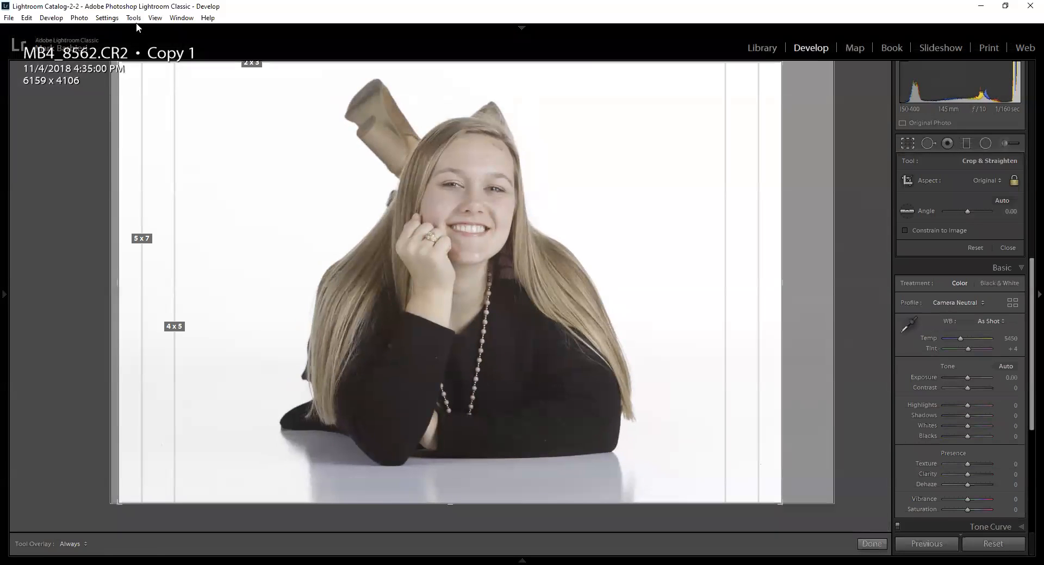
pyautogui.click(133, 18)
pyautogui.moveTo(172, 162)
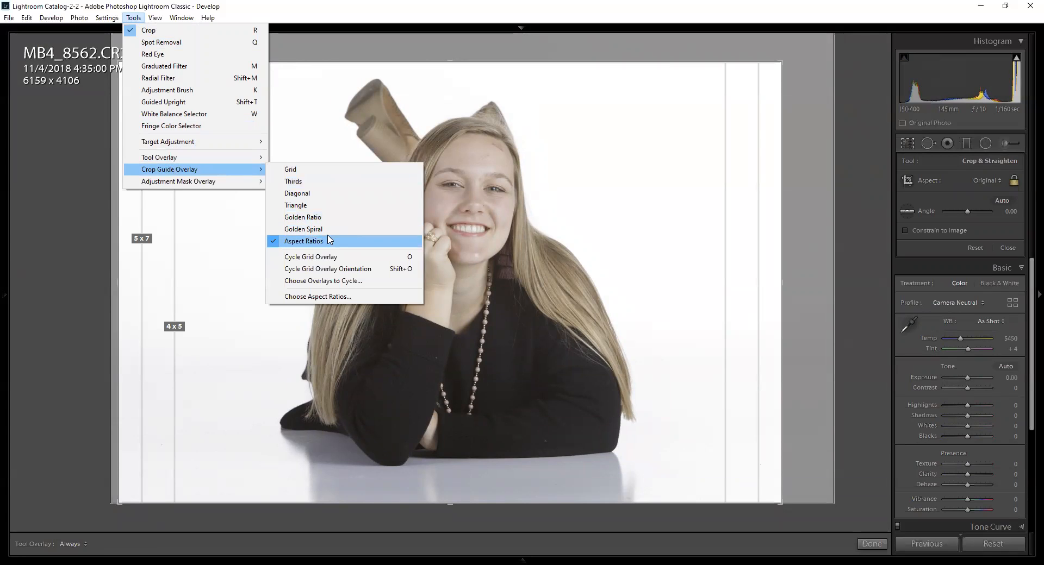
pyautogui.click(498, 70)
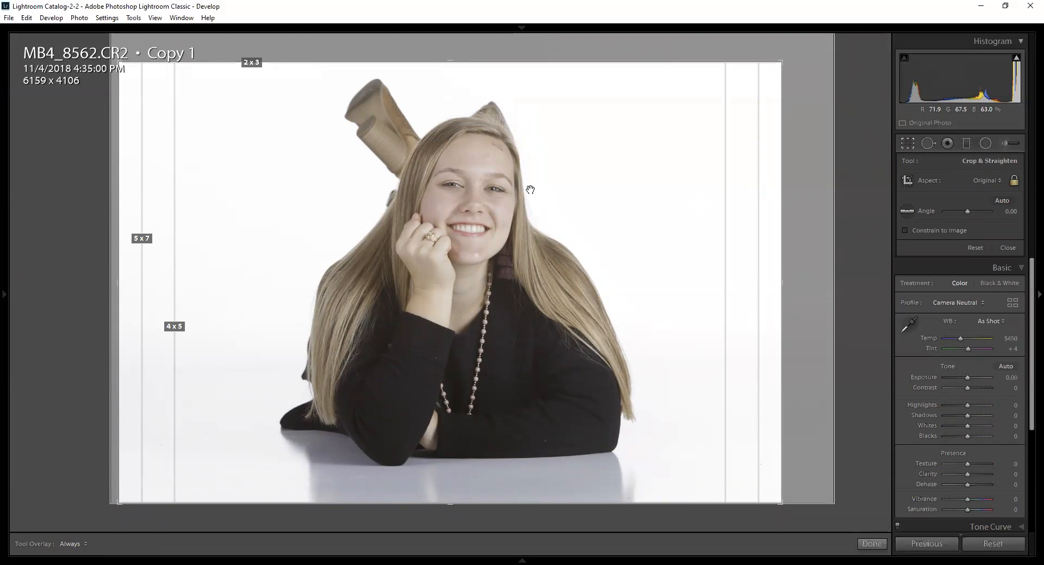
pyautogui.press('Return')
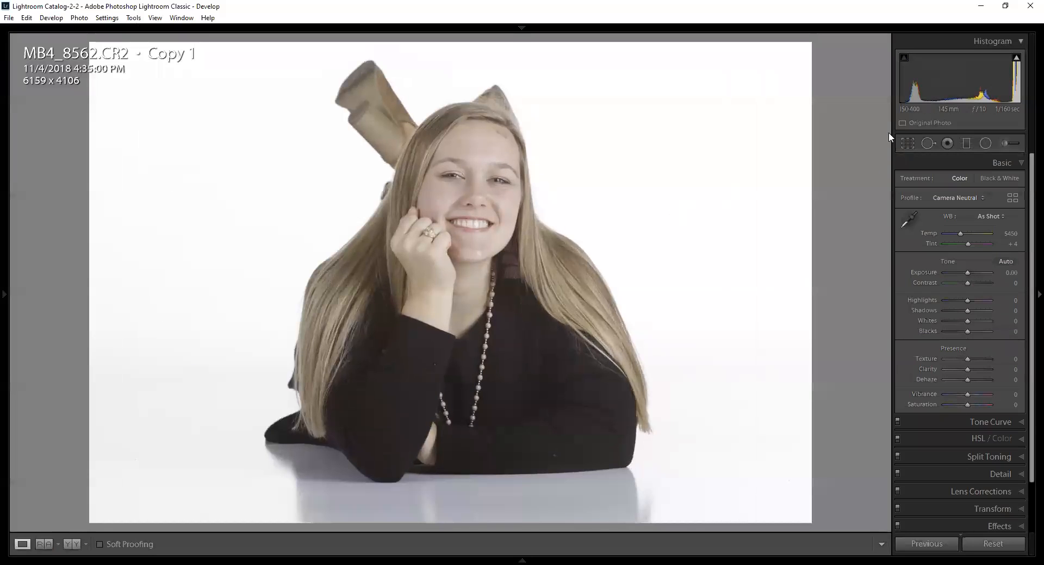
# Start Spot Removal on the woman's face and forehead, and try Visualize Spots before turning it off
pyautogui.click(497, 165)
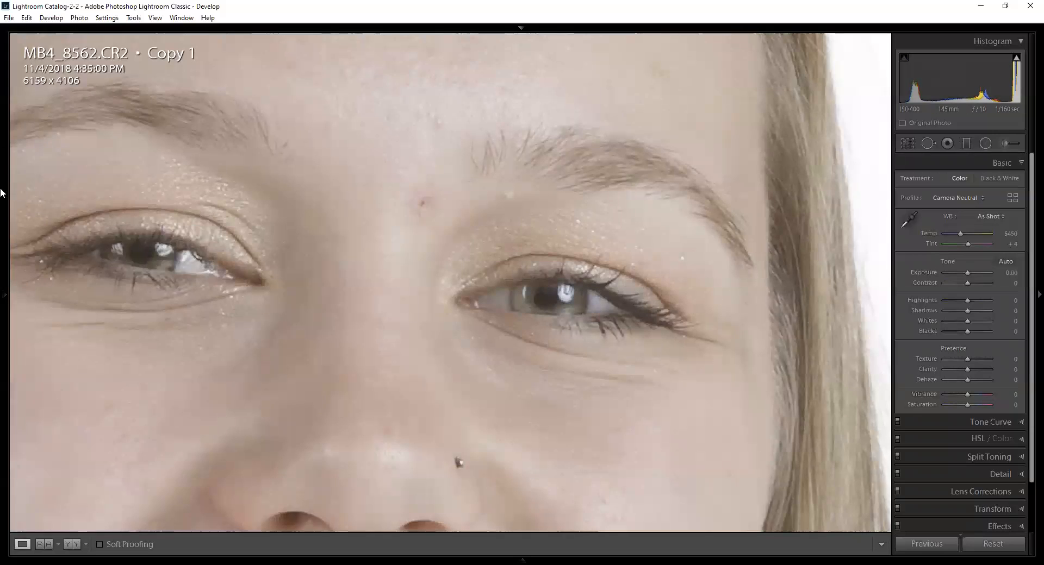
pyautogui.moveTo(2, 198)
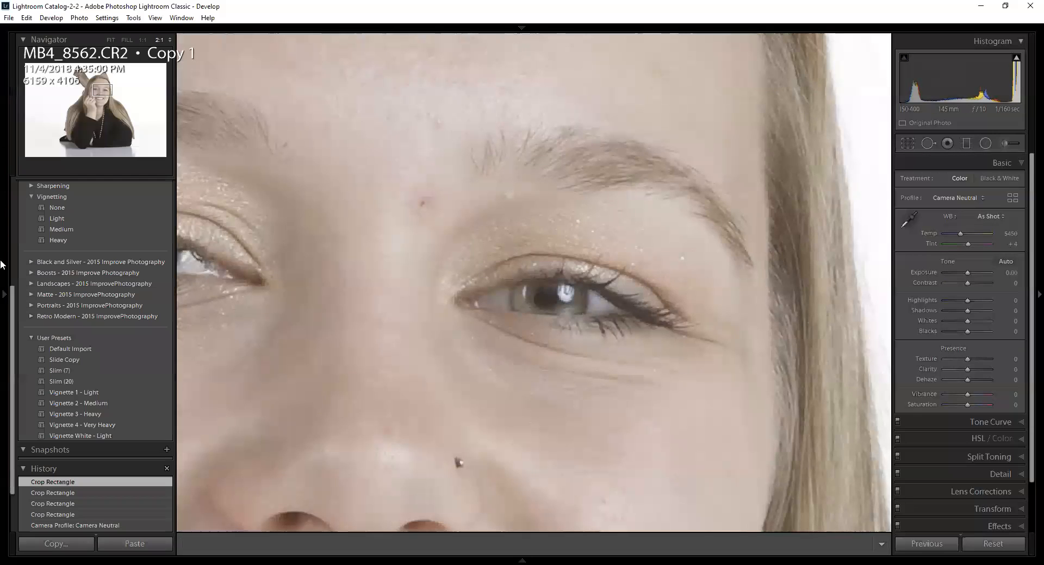
pyautogui.click(142, 40)
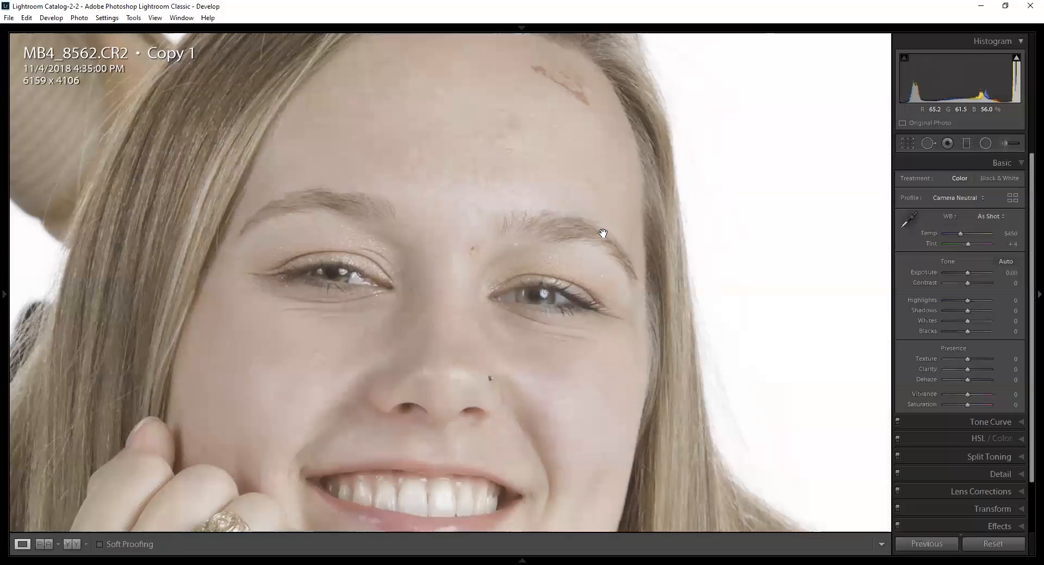
pyautogui.moveTo(601, 232); pyautogui.dragTo(612, 274)
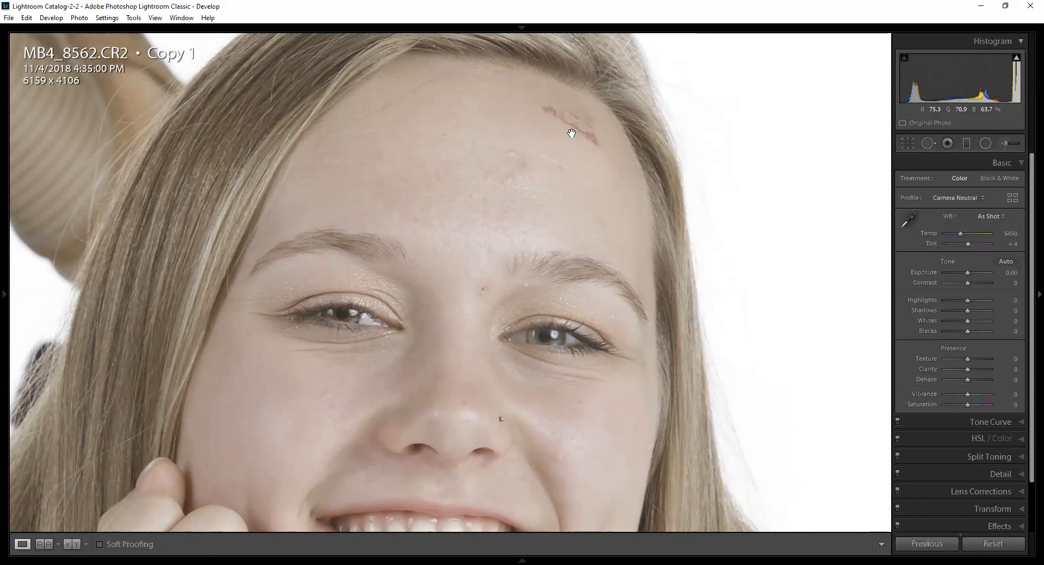
pyautogui.click(928, 144)
pyautogui.press('a')
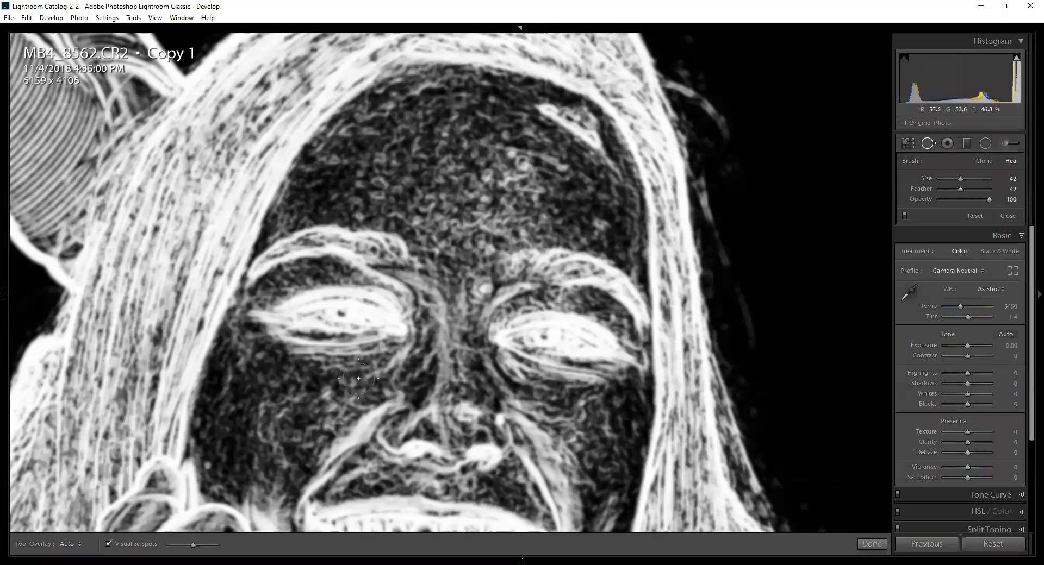
pyautogui.click(108, 544)
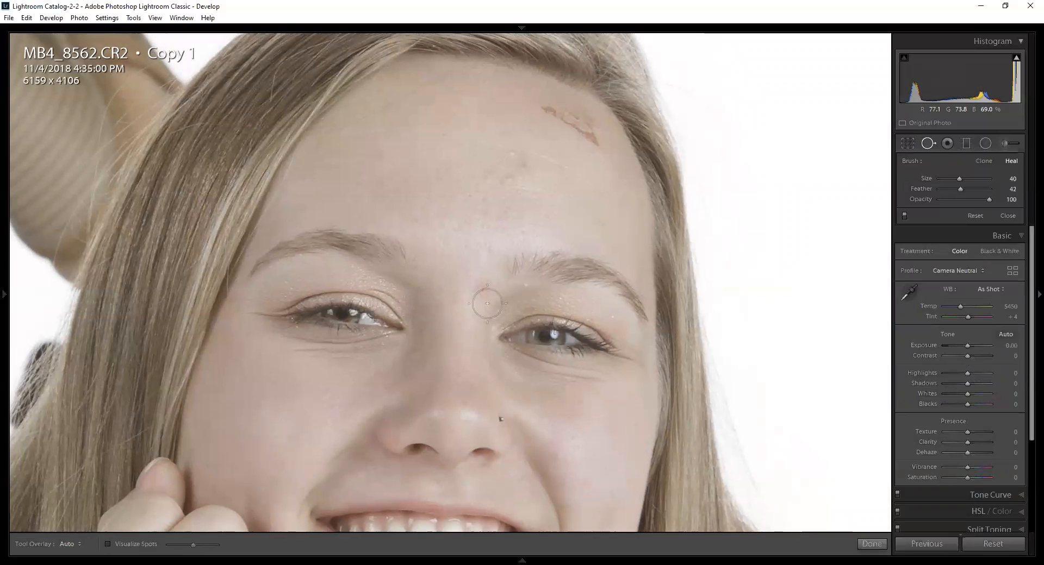
# Heal the blemish between the eyebrows with a spot brush of size 22
pyautogui.scroll(-4, 484, 291)
pyautogui.scroll(2, 483, 301)
pyautogui.click(483, 291)
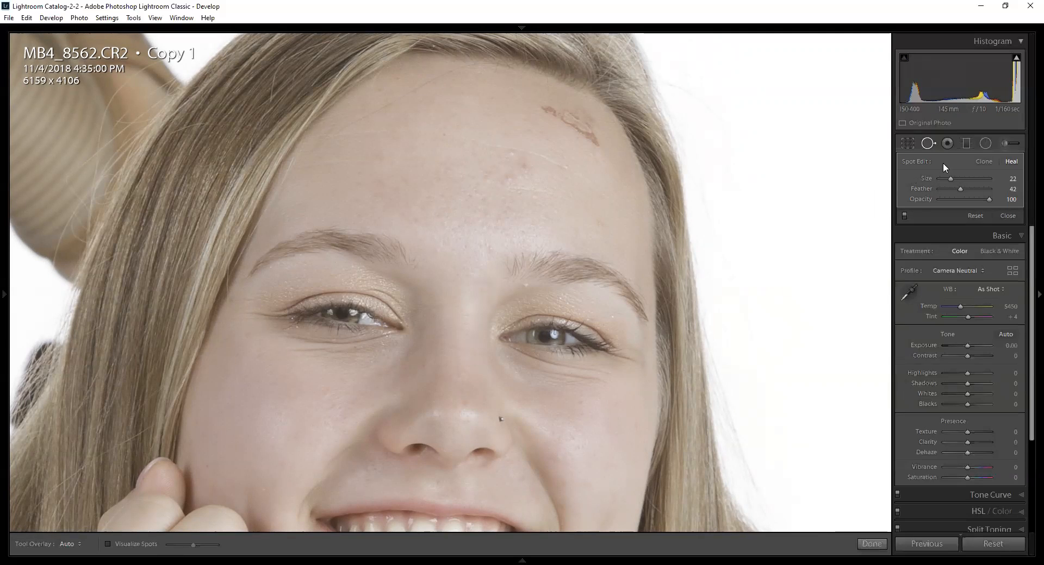
# Compare Clone with Heal on the spot between the eyebrows, checking the skin without the tool overlay, and return it to Heal
pyautogui.click(980, 163)
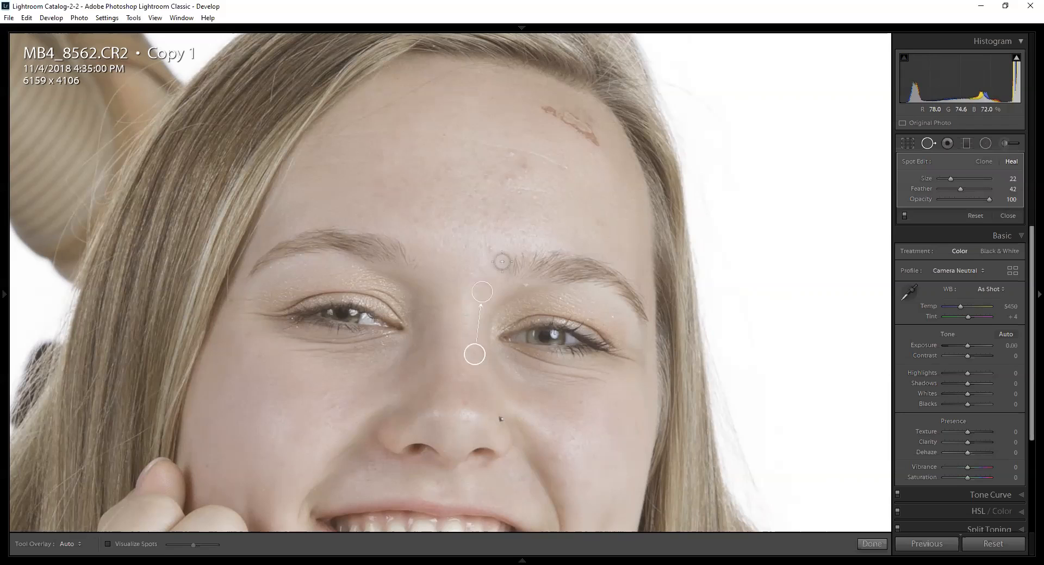
pyautogui.click(983, 162)
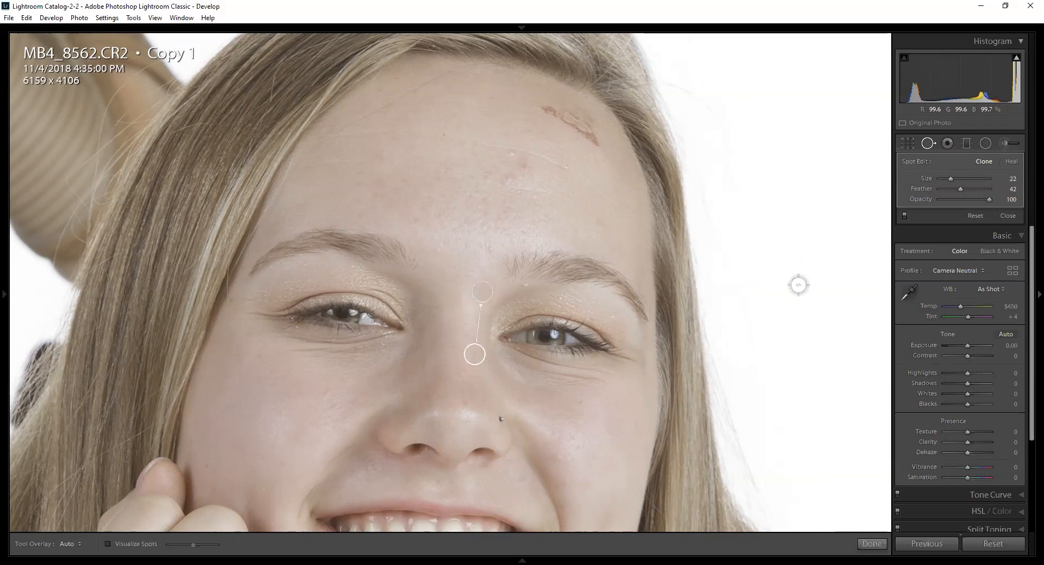
pyautogui.press('q')
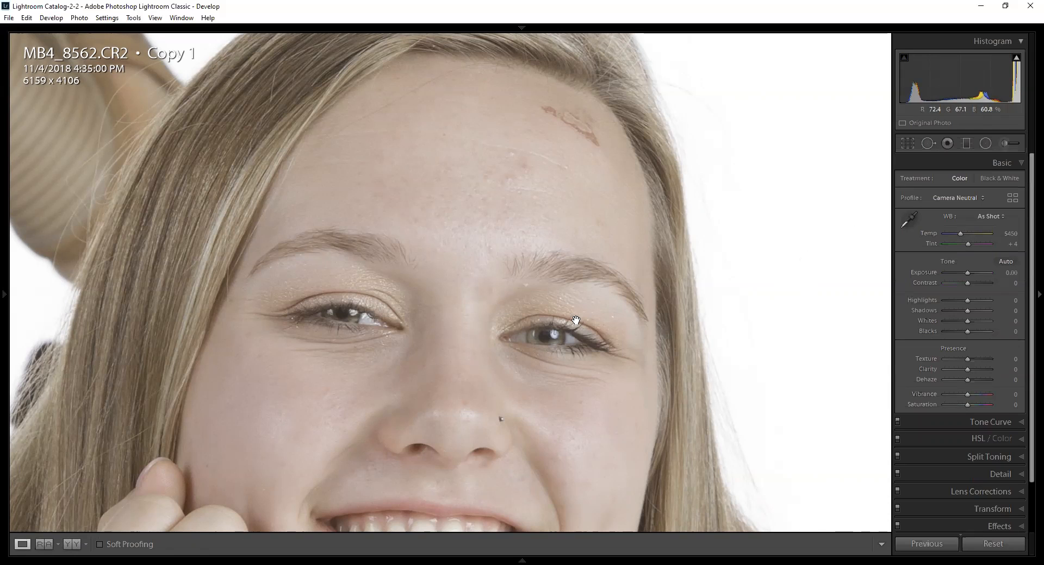
pyautogui.press('q')
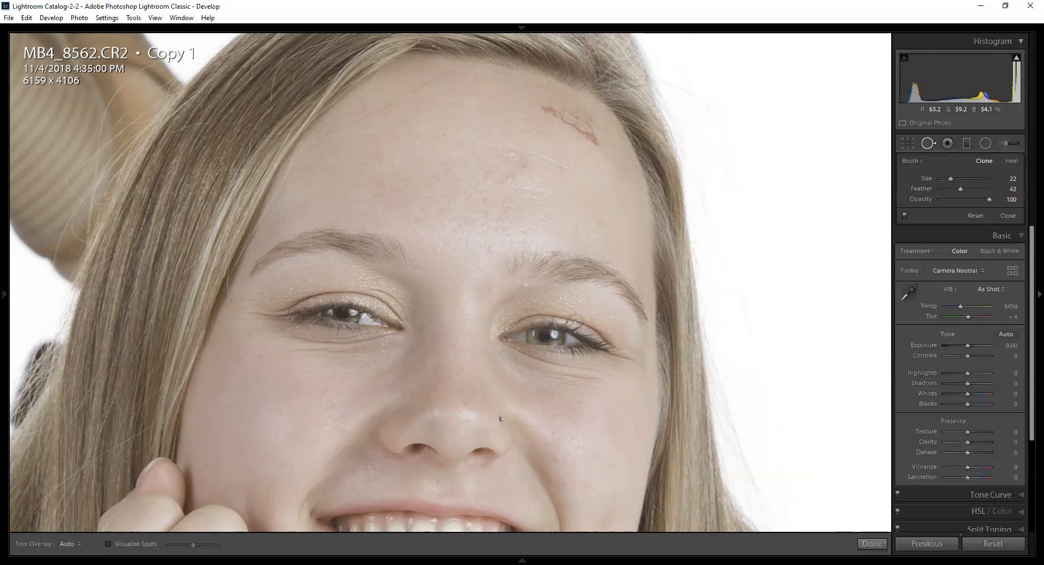
pyautogui.click(482, 292)
pyautogui.click(1011, 161)
pyautogui.press('q')
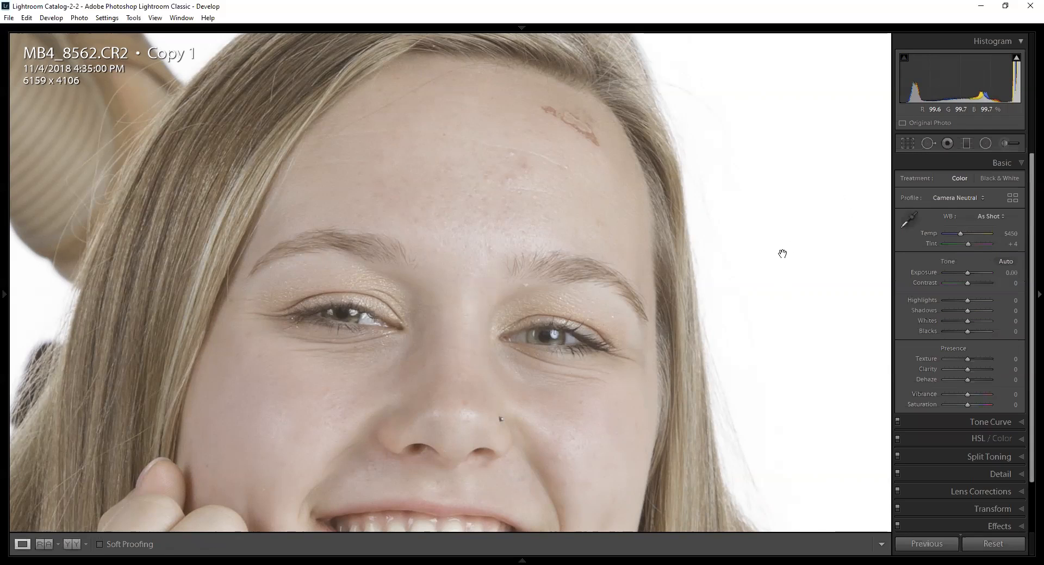
# Heal the red scratch on the upper forehead near the hairline with one brushed stroke, and check the skin without the overlay
pyautogui.press('q')
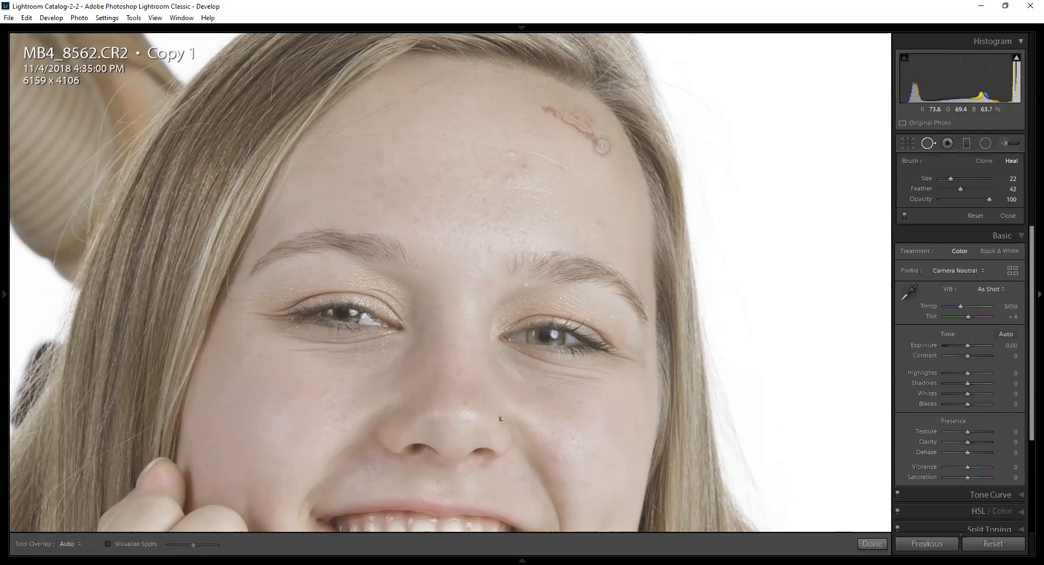
pyautogui.moveTo(602, 146)
pyautogui.mouseDown()
pyautogui.moveTo(544, 105)
pyautogui.moveTo(592, 129)
pyautogui.moveTo(577, 117)
pyautogui.mouseUp()
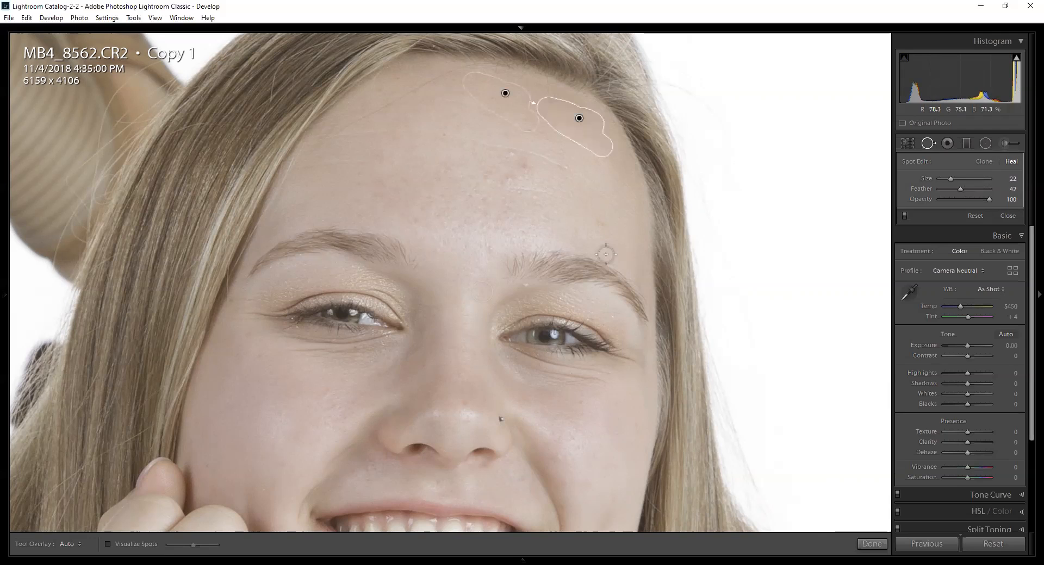
pyautogui.press('q')
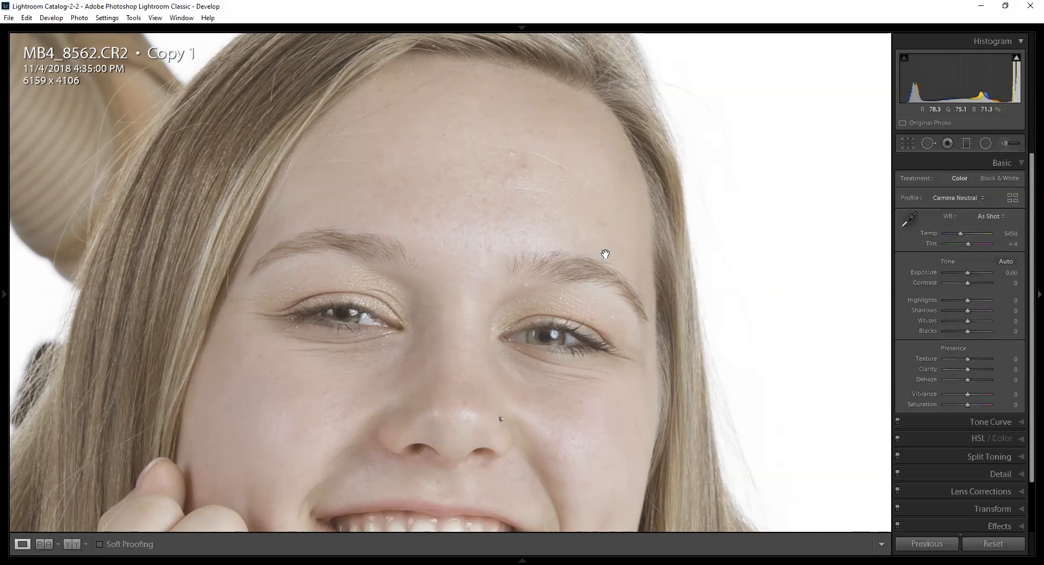
# Try moving the forehead repair's source area onto the hair, and inspect the healed patch without the overlay
pyautogui.press('q')
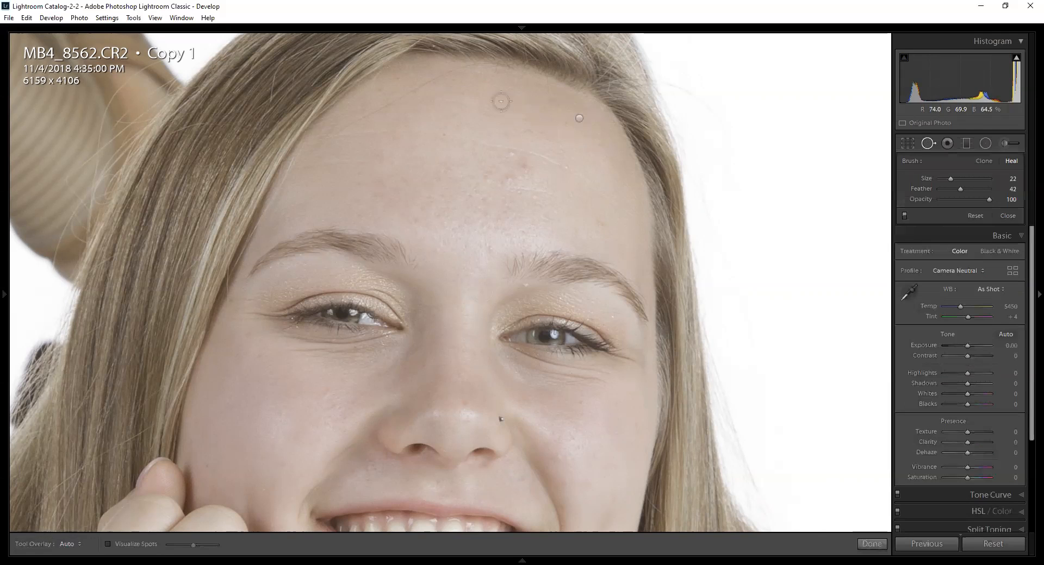
pyautogui.click(579, 120)
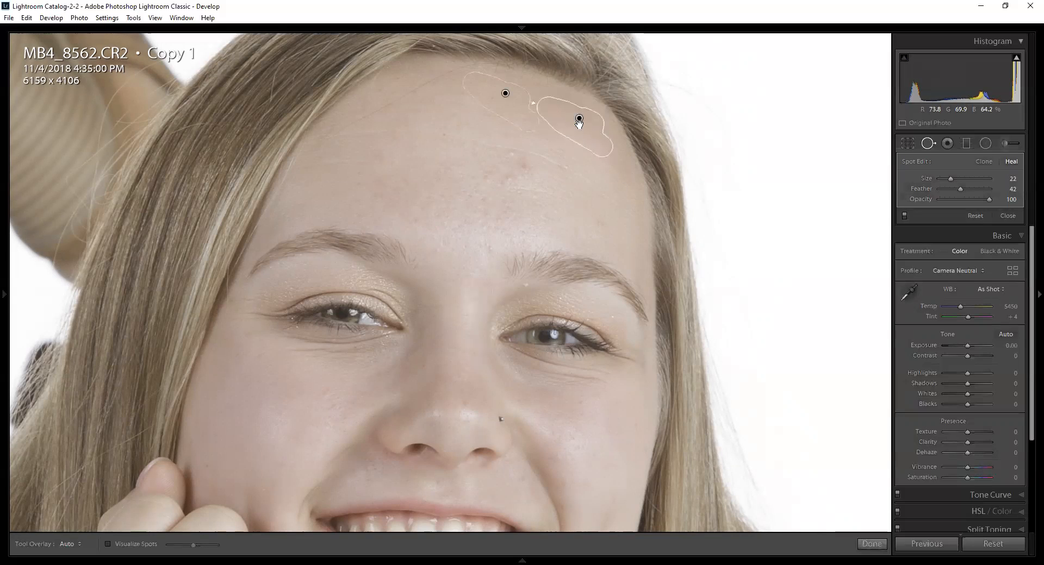
pyautogui.moveTo(523, 119)
pyautogui.mouseDown()
pyautogui.moveTo(517, 110)
pyautogui.moveTo(324, 151)
pyautogui.moveTo(281, 174)
pyautogui.mouseUp()
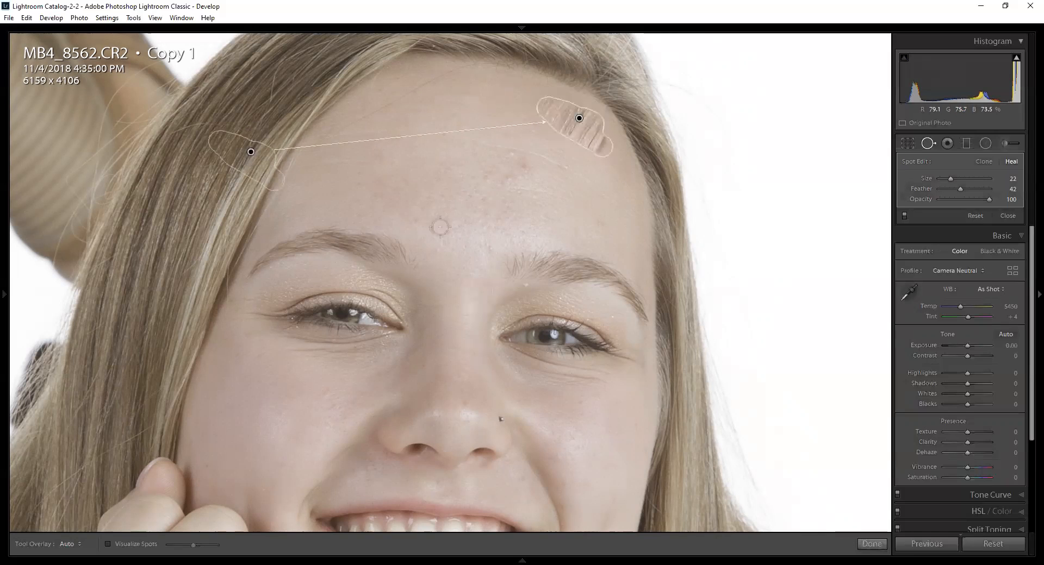
pyautogui.press('q')
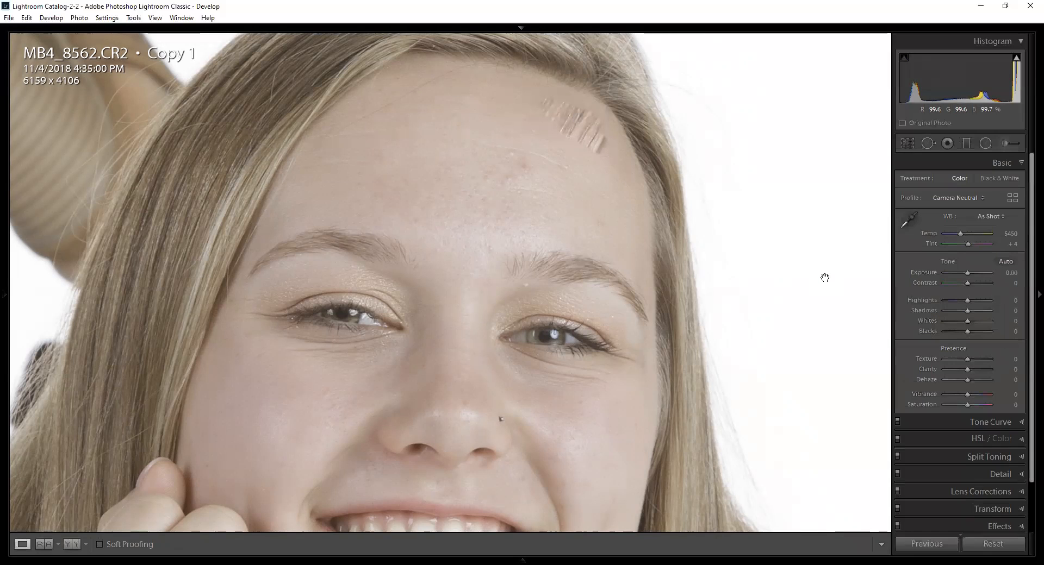
# Move the forehead repair's source area onto clean skin on the upper forehead, and check the patch without the overlay
pyautogui.press('q')
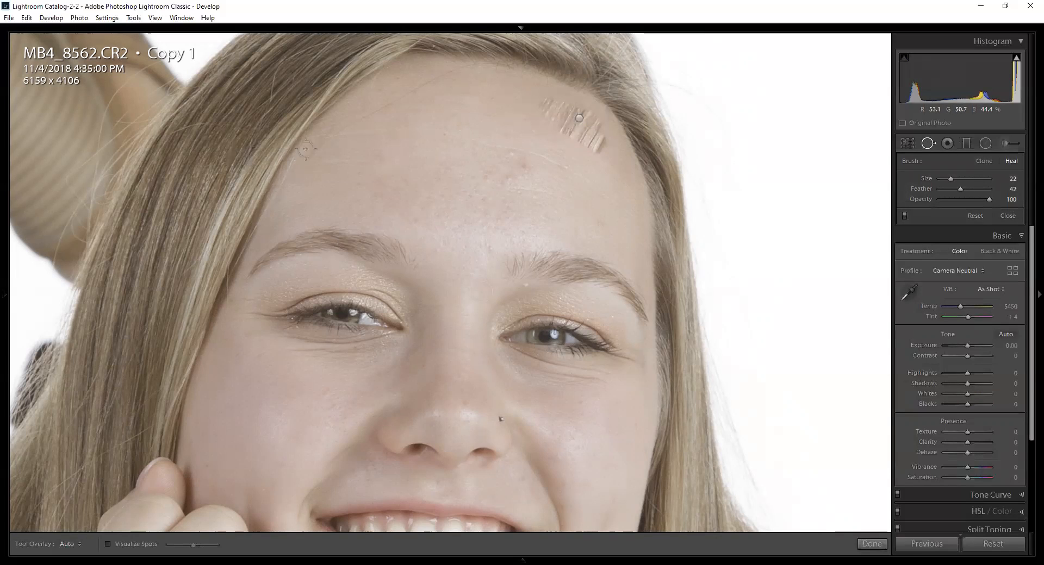
pyautogui.click(576, 119)
pyautogui.moveTo(263, 163)
pyautogui.mouseDown()
pyautogui.moveTo(467, 128)
pyautogui.moveTo(503, 112)
pyautogui.mouseUp()
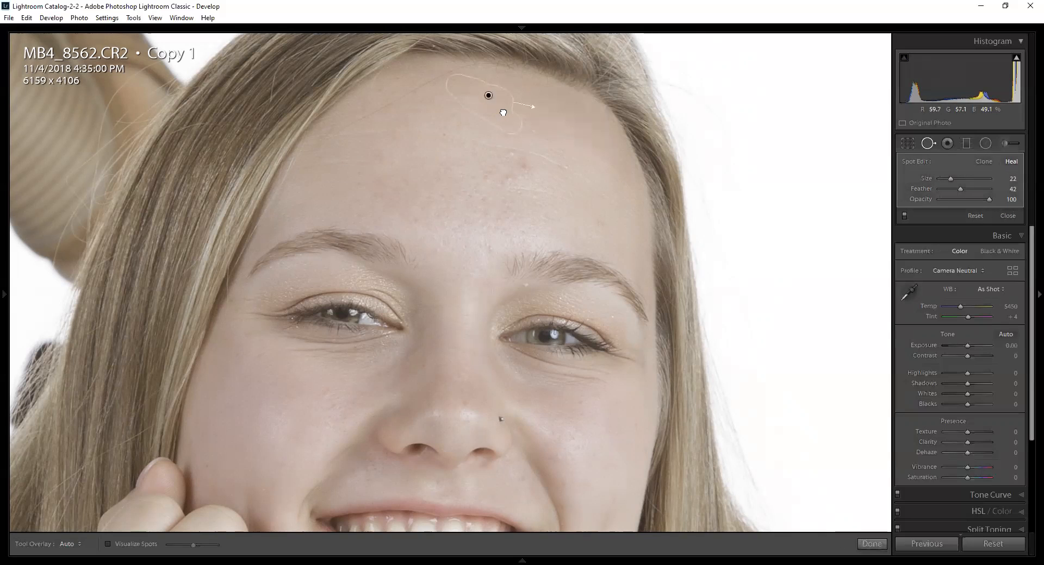
pyautogui.press('q')
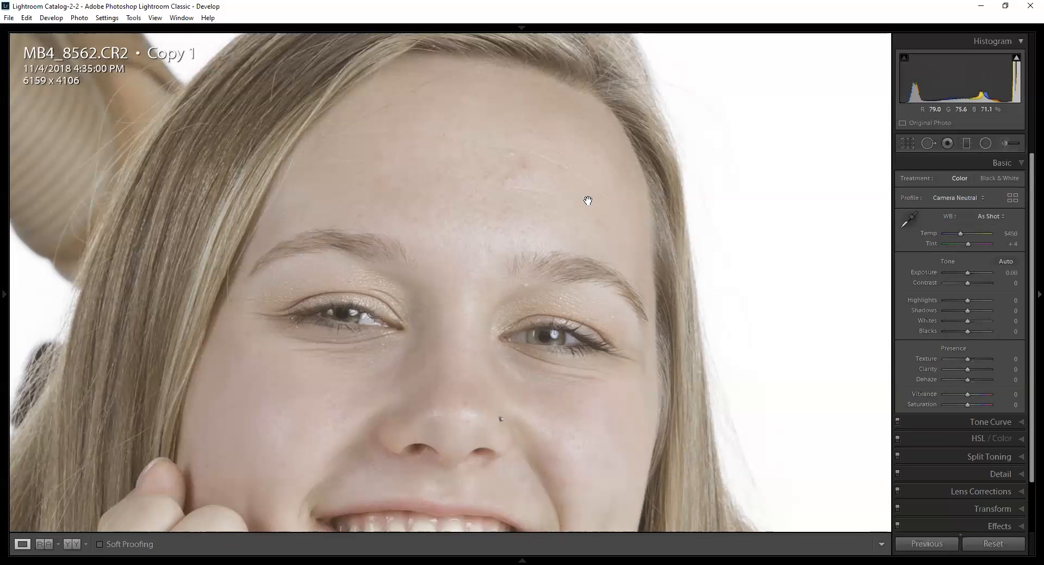
# Heal the small blemish in the middle of the forehead with a spot brush of size 18
pyautogui.press('q')
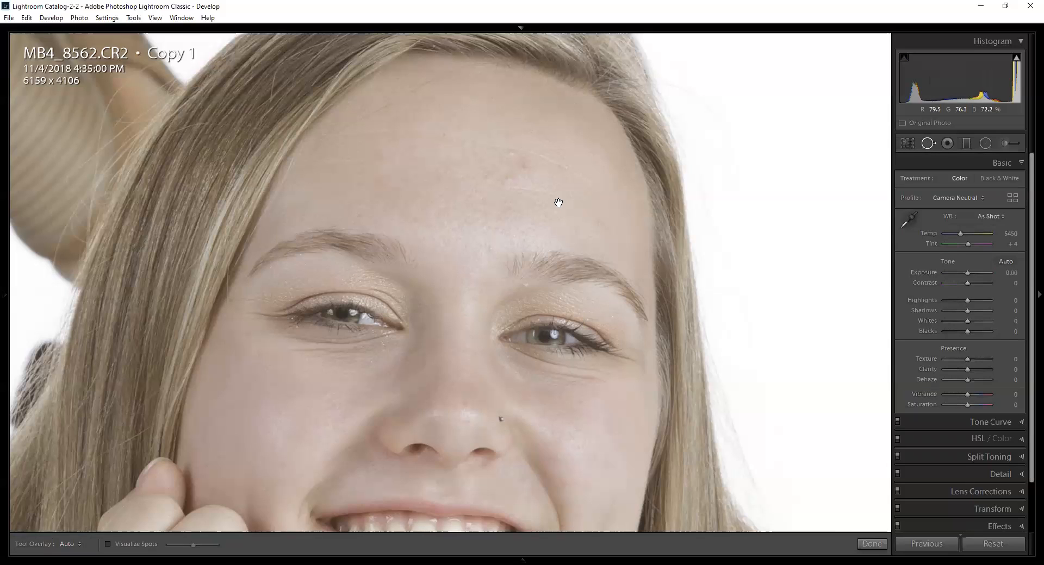
pyautogui.scroll(-1, 524, 165)
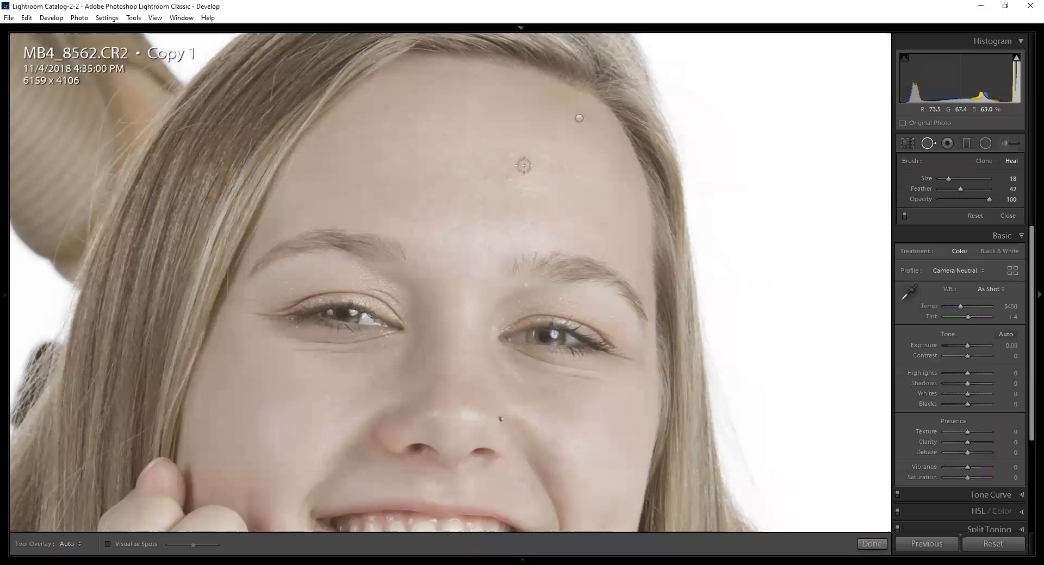
pyautogui.click(523, 165)
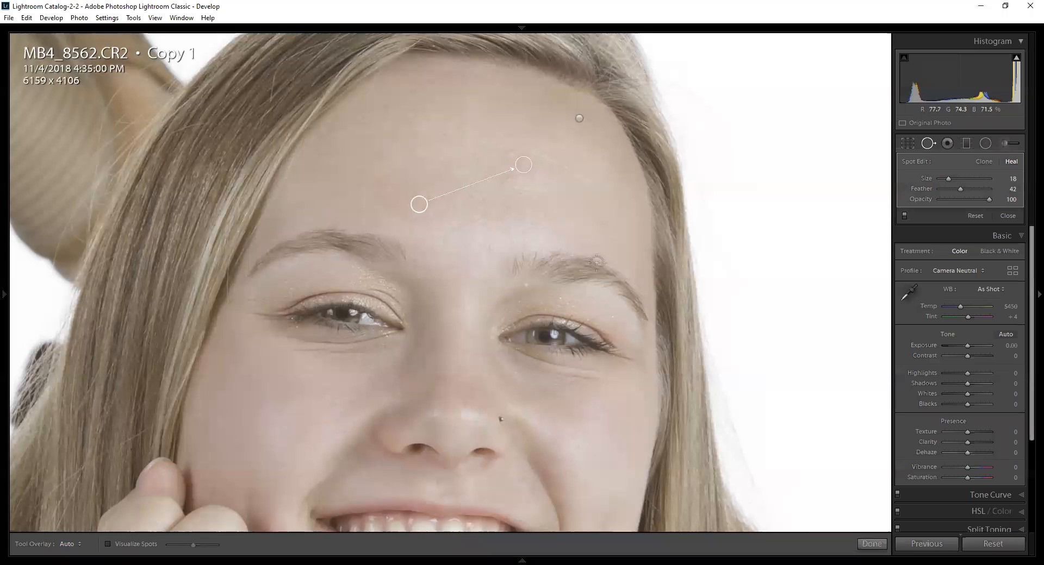
# Check the healed forehead with the Spot Removal overlay off, and inspect the rest of the face down to the chin
pyautogui.press('q')
pyautogui.press('q')
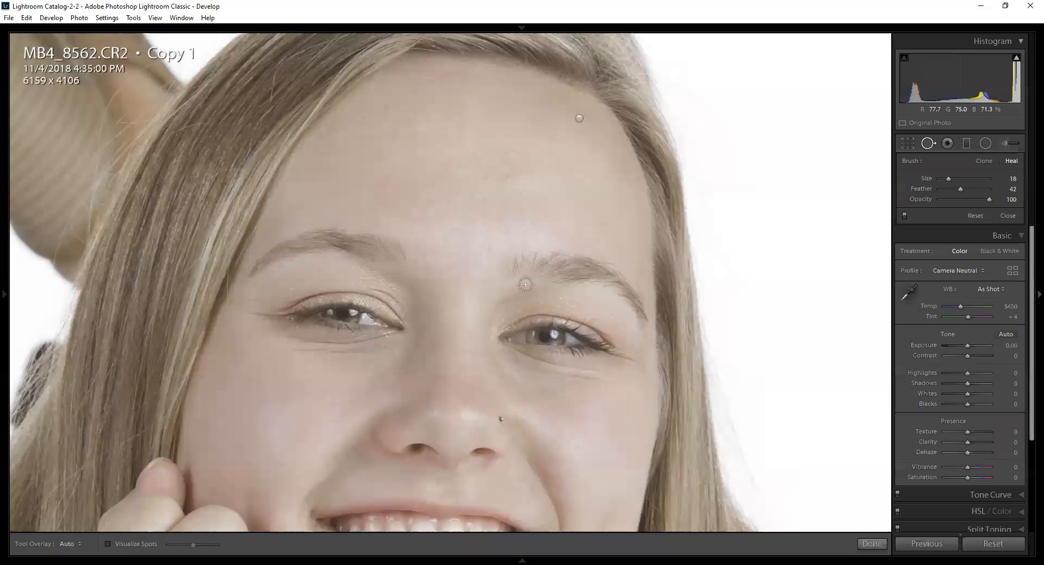
pyautogui.scroll(-3, 525, 284)
pyautogui.press('q')
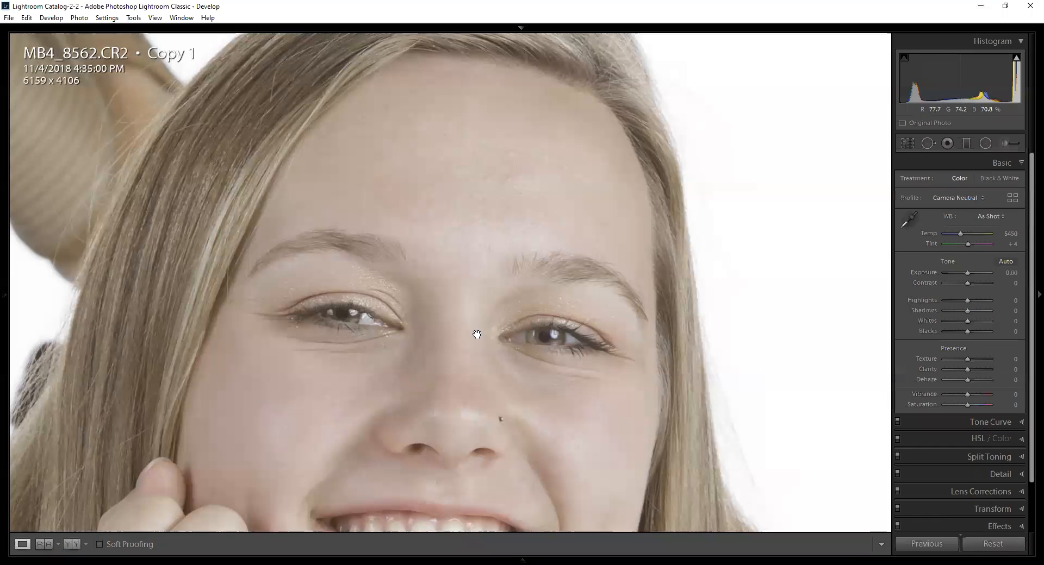
pyautogui.moveTo(535, 420); pyautogui.dragTo(549, 243)
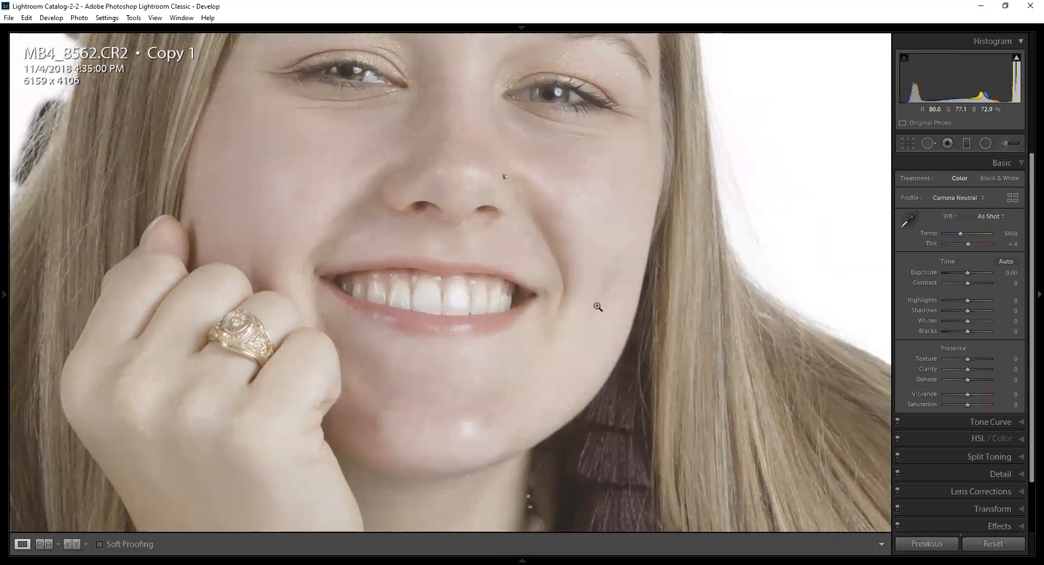
pyautogui.click(597, 307)
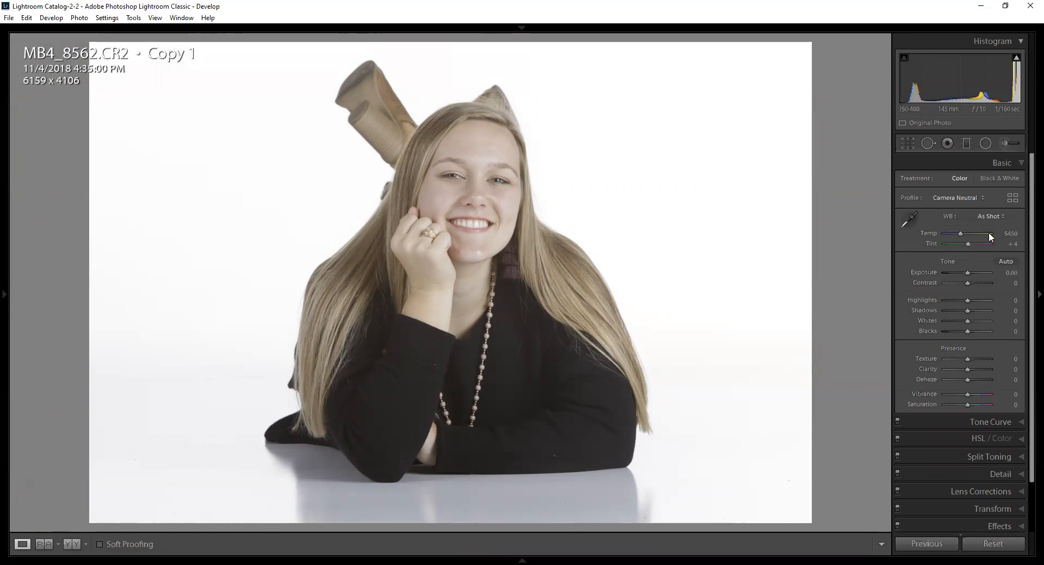
# Set the photo's Exposure to +0.30 and Contrast to +10
pyautogui.moveTo(1012, 274); pyautogui.dragTo(1018, 275)
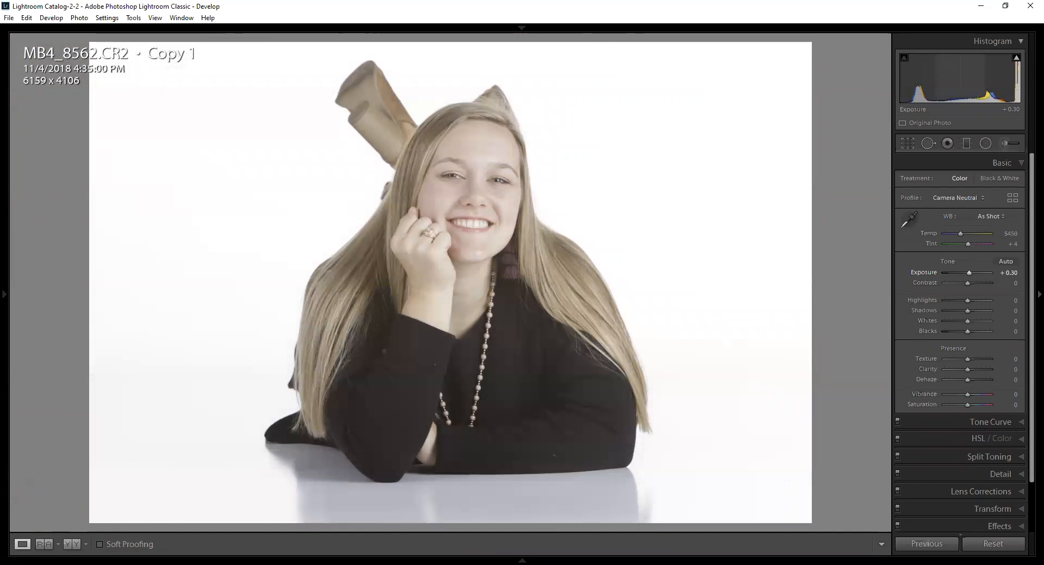
pyautogui.moveTo(1018, 274); pyautogui.dragTo(1020, 274)
pyautogui.press('Down')
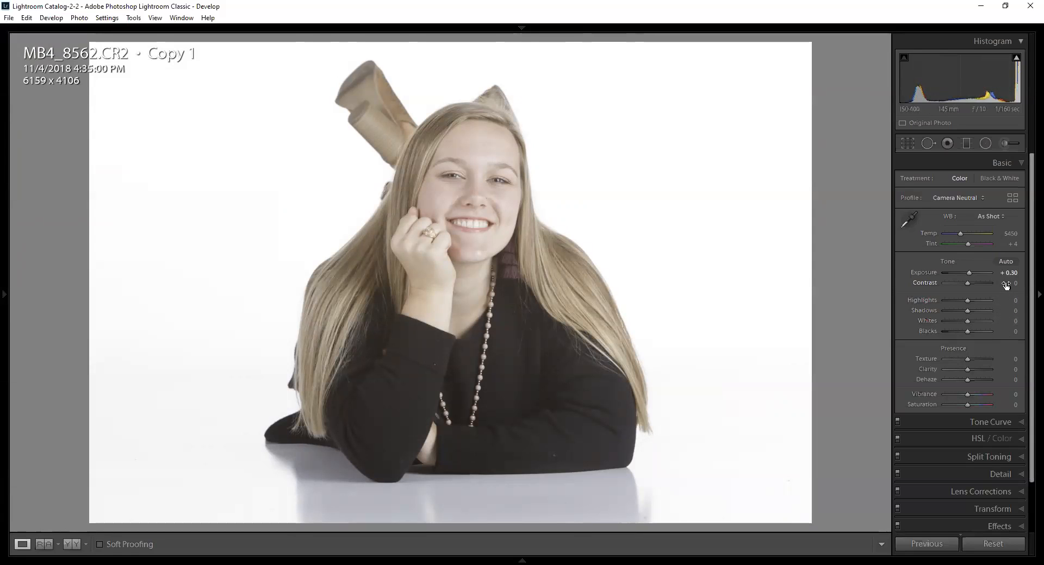
pyautogui.moveTo(1006, 285)
pyautogui.mouseDown()
pyautogui.moveTo(963, 285)
pyautogui.moveTo(1033, 285)
pyautogui.moveTo(978, 285)
pyautogui.moveTo(1000, 284)
pyautogui.mouseUp()
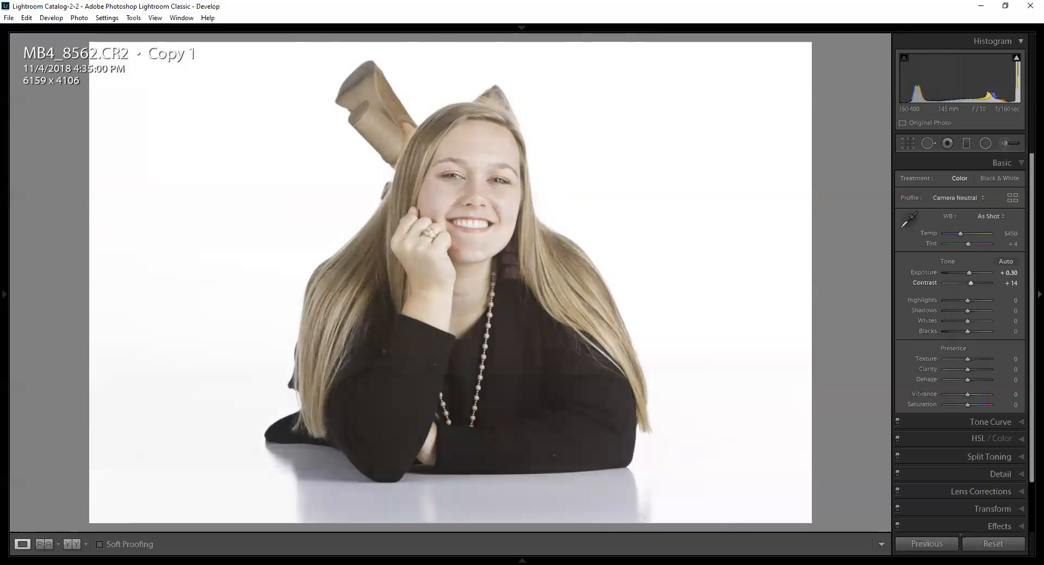
pyautogui.click(1014, 285)
pyautogui.write('10')
pyautogui.press('Return')
# Try the maximum Contrast of +100 on the portrait, and return it to +10
pyautogui.click(1010, 283)
pyautogui.write('100')
pyautogui.press('Return')
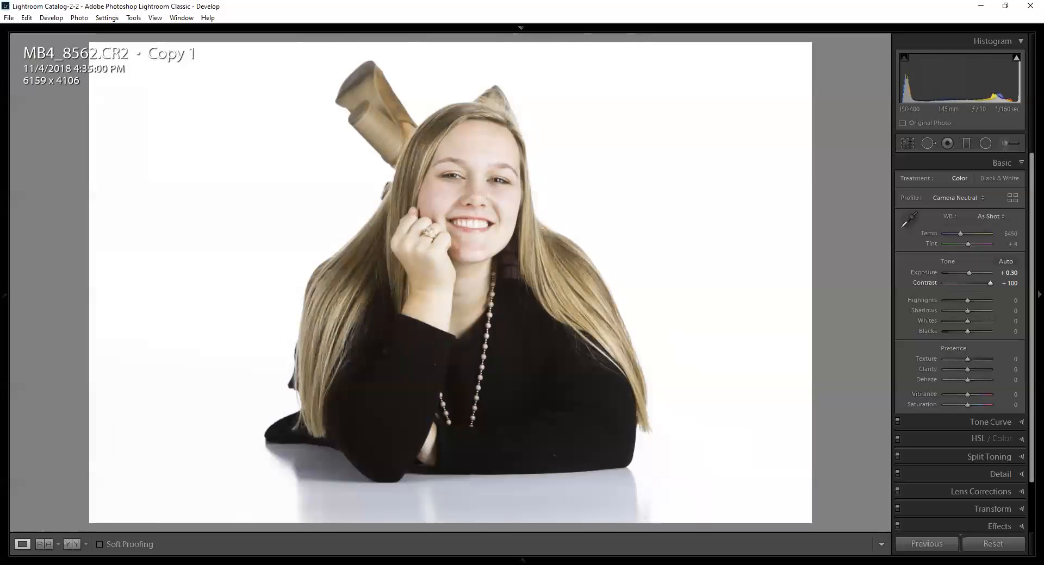
pyautogui.moveTo(990, 283); pyautogui.dragTo(968, 283)
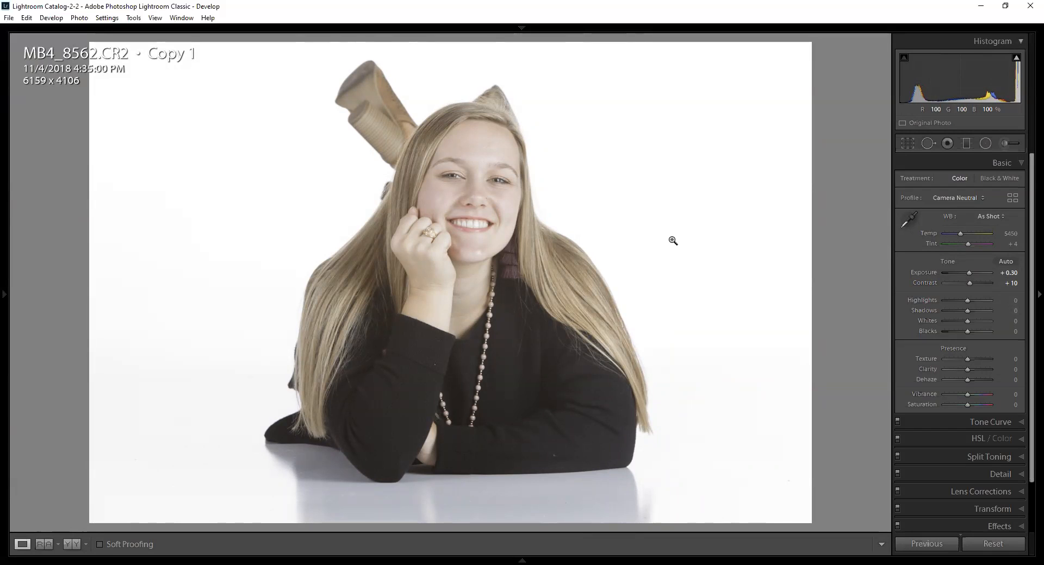
# Show the clipping warnings and raise Whites to +41 so most of the white backdrop clips
pyautogui.press('j')
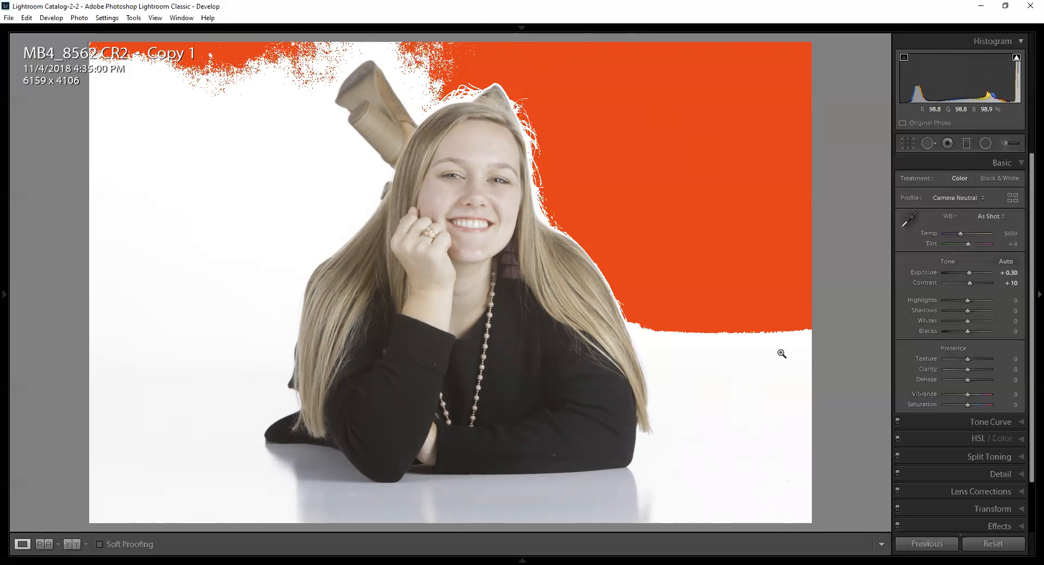
pyautogui.moveTo(1002, 323); pyautogui.dragTo(1026, 323)
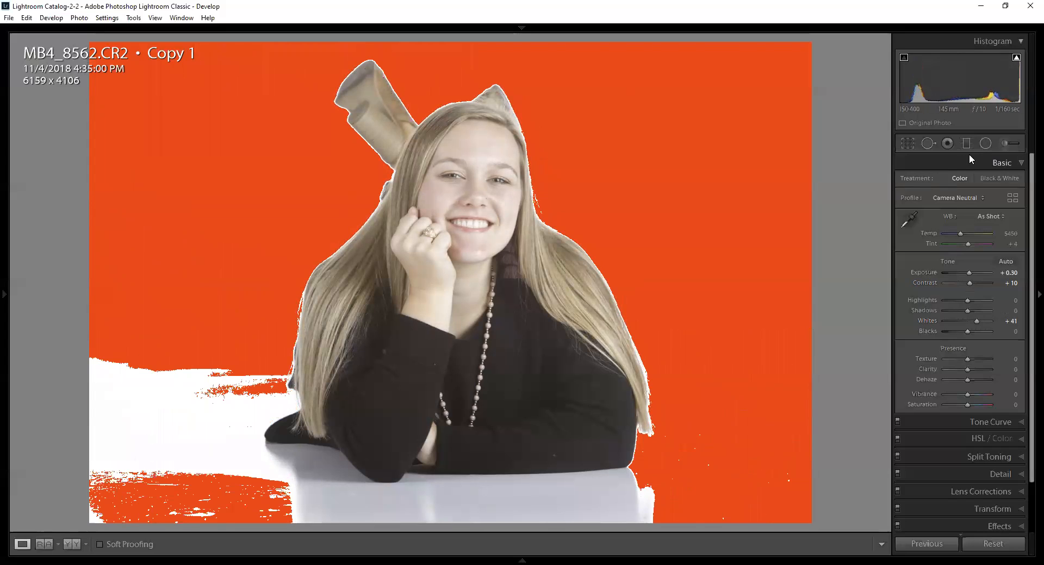
# Paint the unclipped floor beside the subject with an Adjustment Brush of size 11, Exposure 0.00 and Whites 100
pyautogui.click(1002, 145)
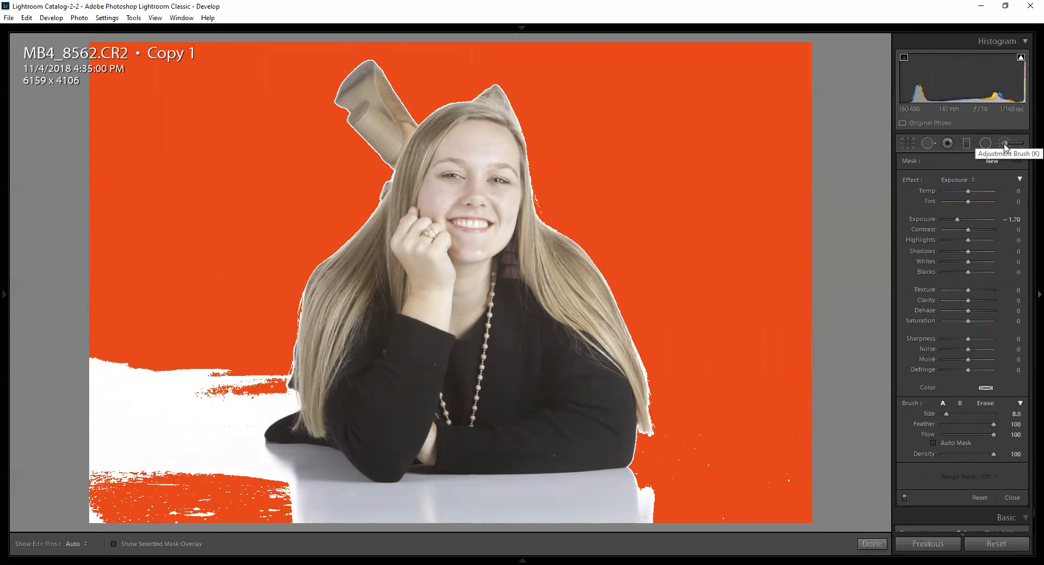
pyautogui.doubleClick(914, 216)
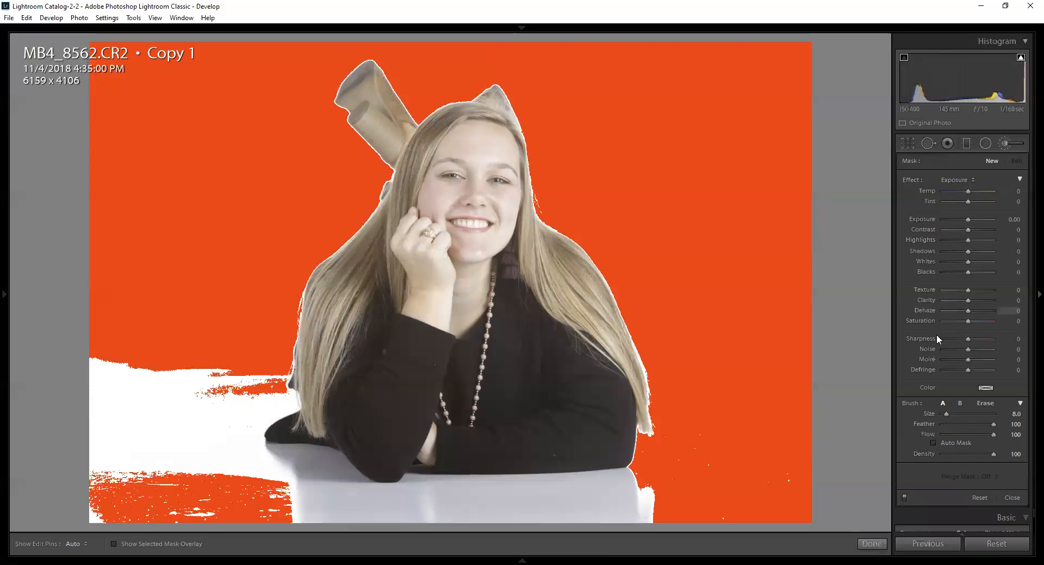
pyautogui.click(1004, 266)
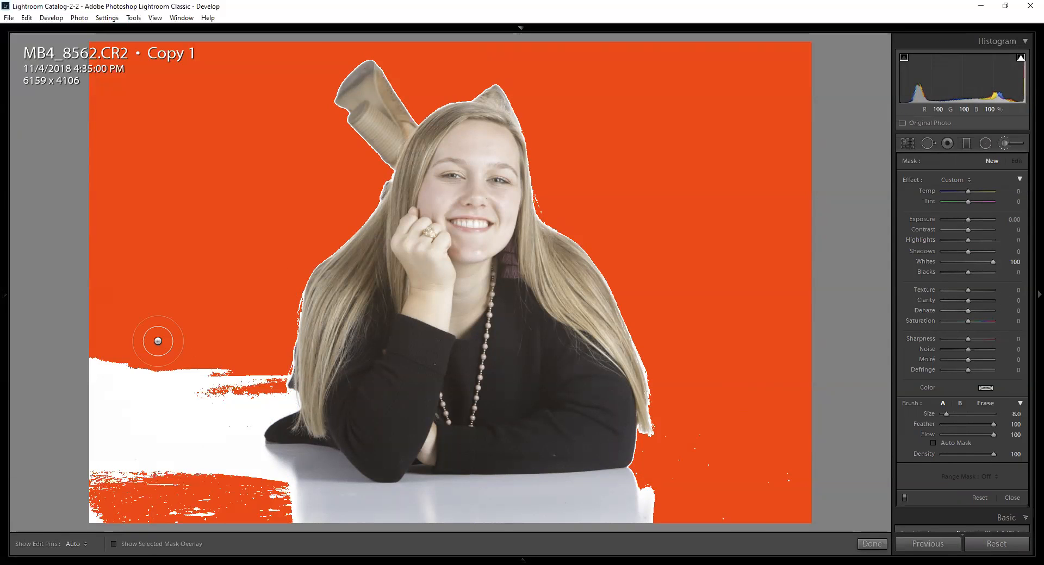
pyautogui.scroll(3, 173, 437)
pyautogui.moveTo(128, 359)
pyautogui.mouseDown()
pyautogui.moveTo(109, 443)
pyautogui.moveTo(110, 371)
pyautogui.moveTo(120, 412)
pyautogui.moveTo(145, 368)
pyautogui.moveTo(142, 399)
pyautogui.mouseUp()
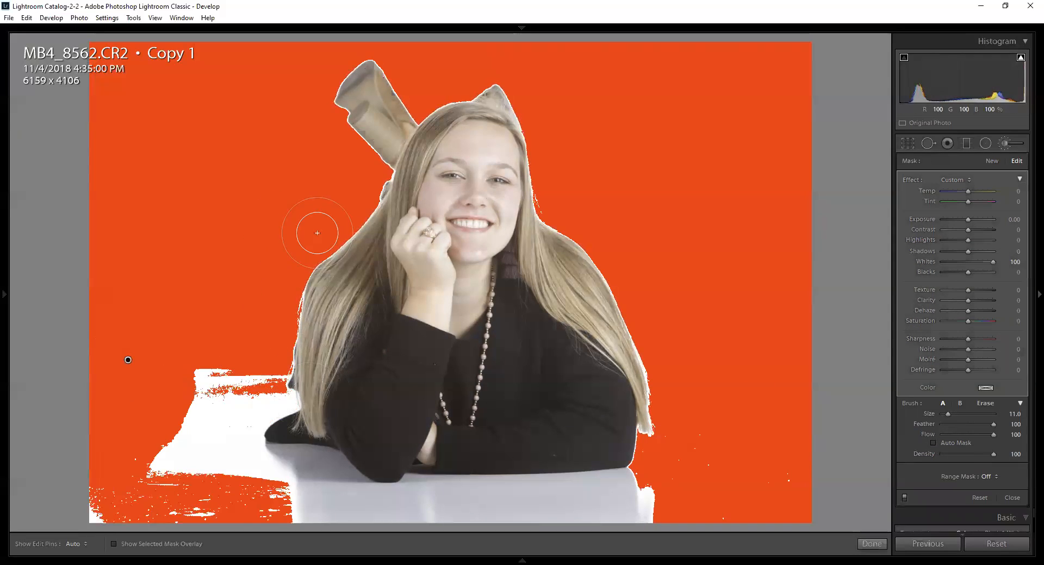
# Undo the last brush stroke, and paint the remaining unclipped floor on both sides of the subject with Auto Mask on
pyautogui.press('h')
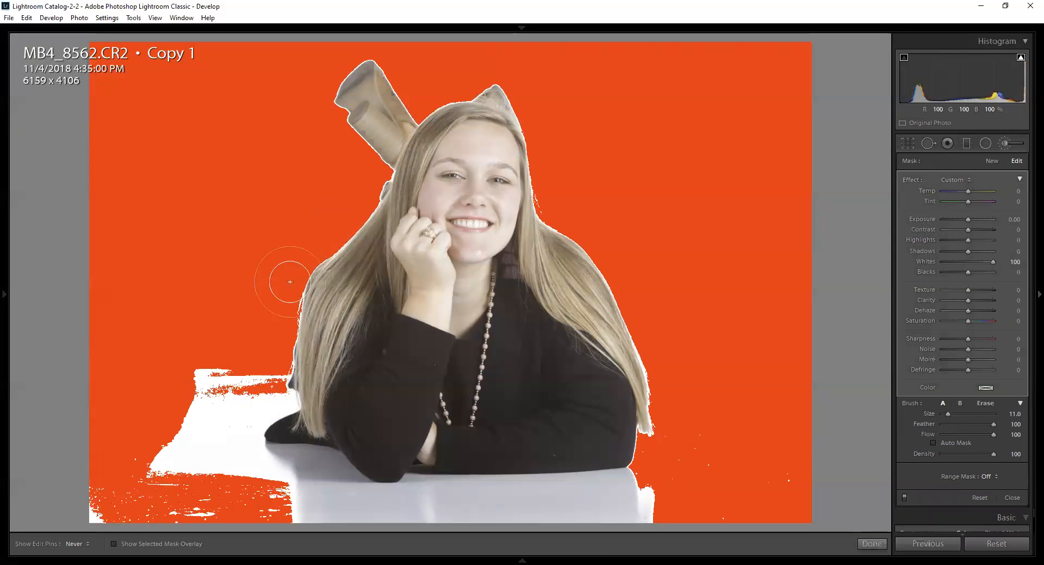
pyautogui.press('h')
pyautogui.hotkey('ctrl', 'z')
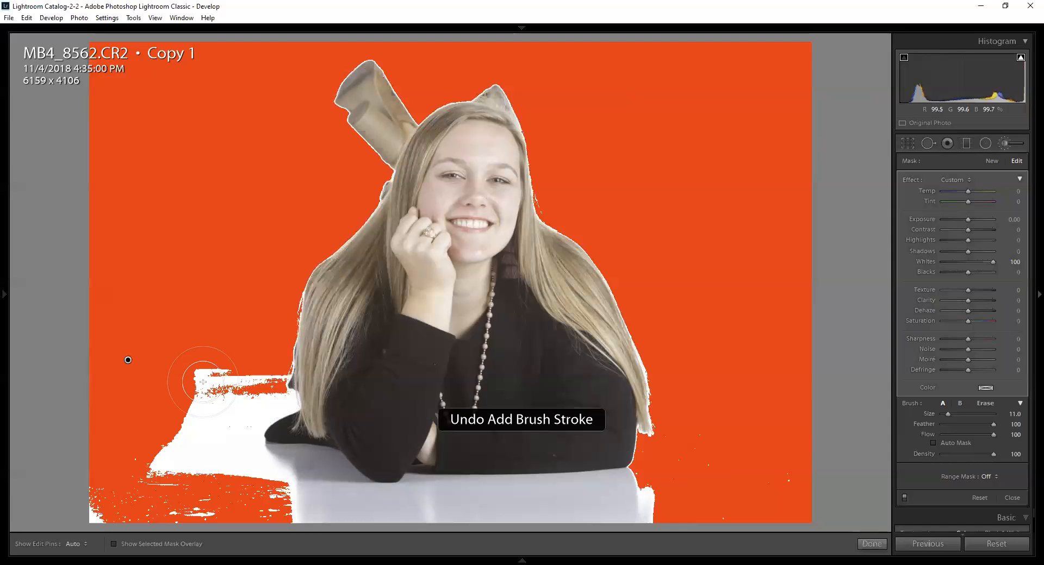
pyautogui.click(933, 443)
pyautogui.press('h')
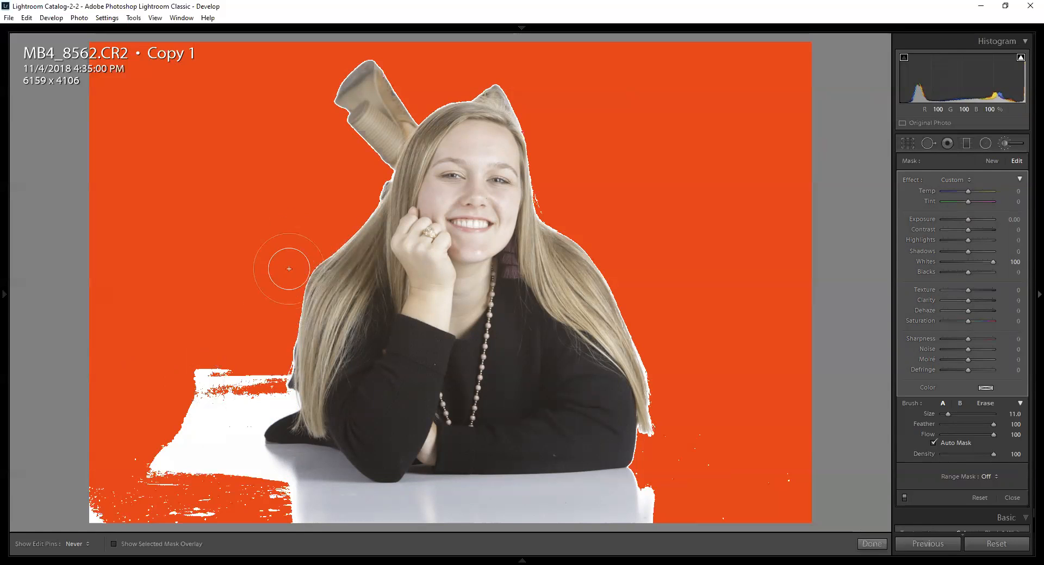
pyautogui.moveTo(273, 327)
pyautogui.mouseDown()
pyautogui.moveTo(209, 457)
pyautogui.moveTo(185, 470)
pyautogui.moveTo(150, 453)
pyautogui.moveTo(226, 475)
pyautogui.moveTo(251, 508)
pyautogui.moveTo(260, 490)
pyautogui.moveTo(76, 517)
pyautogui.moveTo(145, 443)
pyautogui.mouseUp()
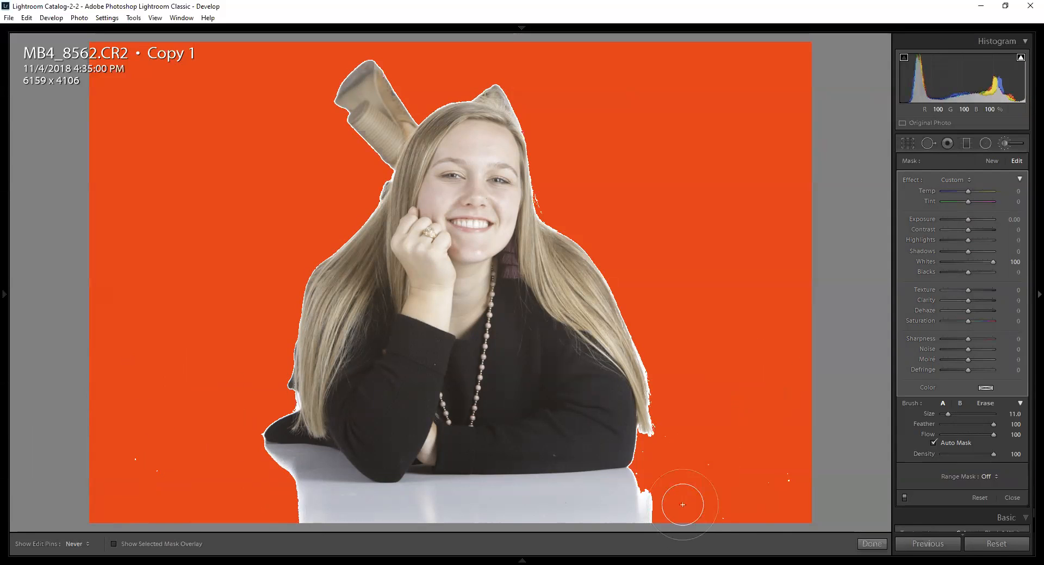
pyautogui.moveTo(748, 444)
pyautogui.mouseDown()
pyautogui.moveTo(764, 506)
pyautogui.moveTo(689, 496)
pyautogui.moveTo(668, 513)
pyautogui.moveTo(675, 521)
pyautogui.moveTo(727, 478)
pyautogui.mouseUp()
pyautogui.press('h')
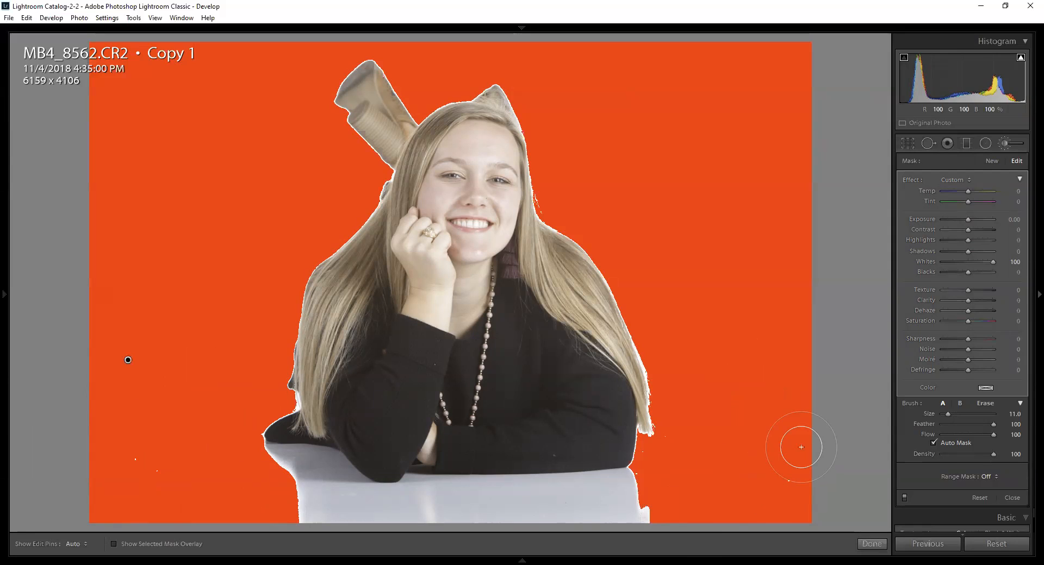
pyautogui.click(999, 139)
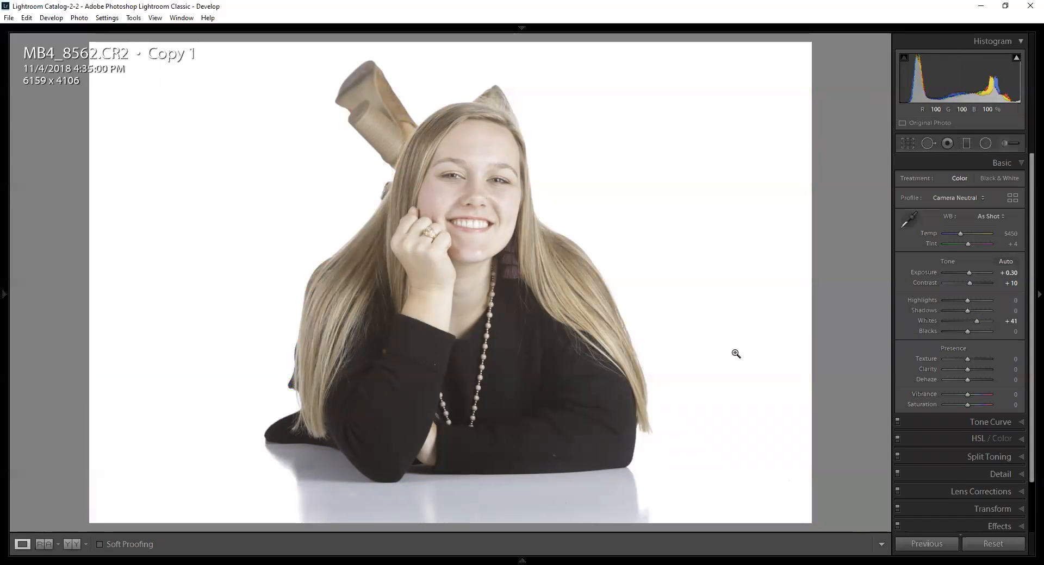
# Try Blacks at -28 and -52, inspecting the black sweater's detail and the clipping warnings
pyautogui.click(410, 335)
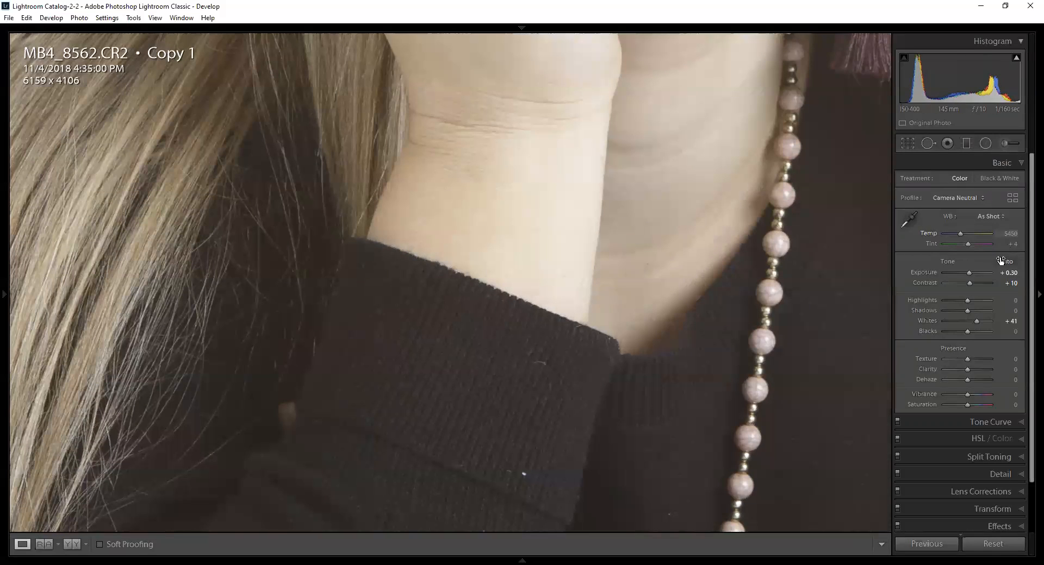
pyautogui.moveTo(967, 332); pyautogui.dragTo(960, 332)
pyautogui.press('j')
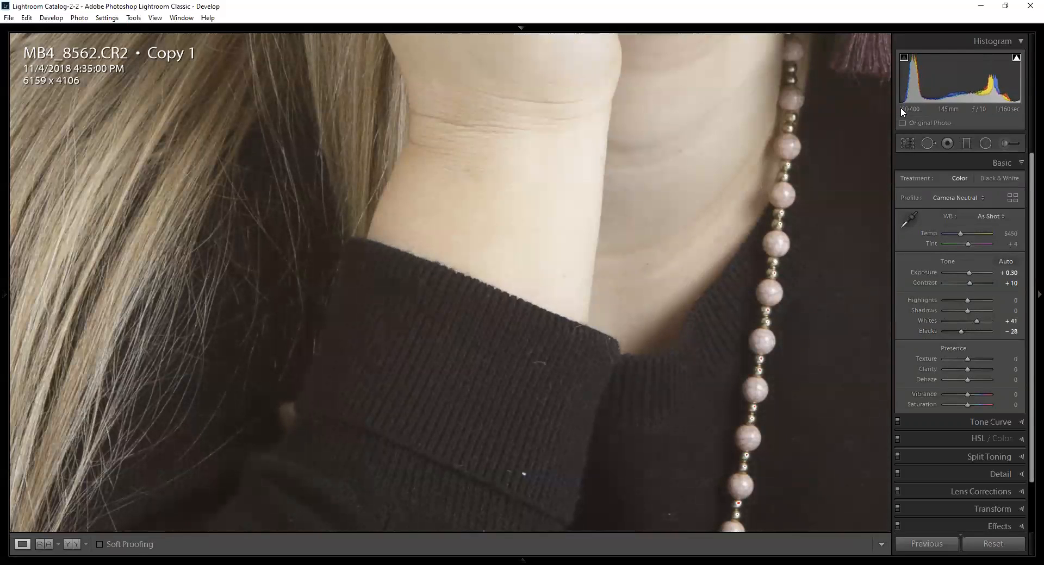
pyautogui.click(732, 319)
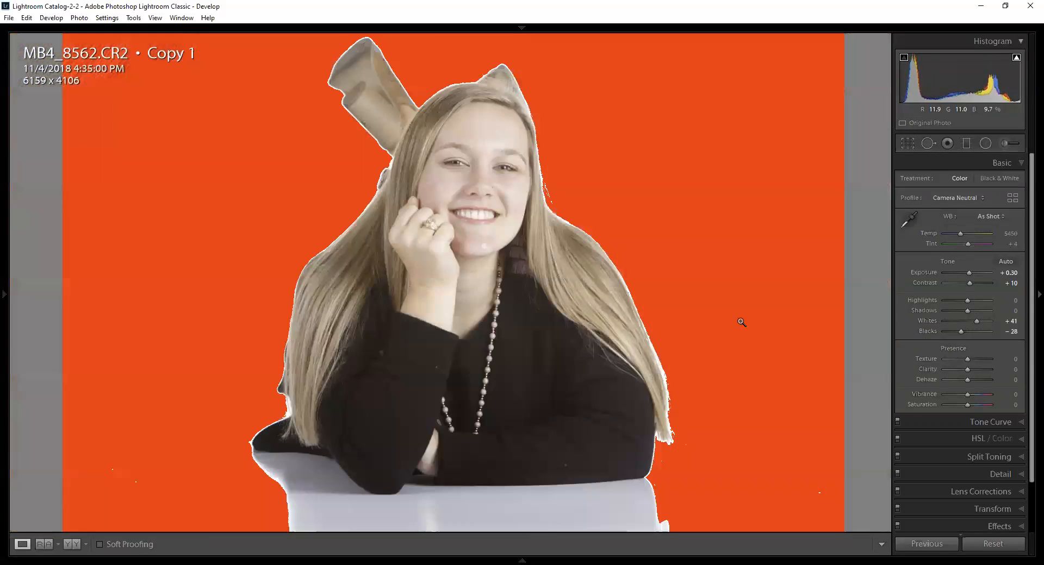
pyautogui.moveTo(1015, 333)
pyautogui.mouseDown()
pyautogui.moveTo(993, 333)
pyautogui.moveTo(1001, 333)
pyautogui.mouseUp()
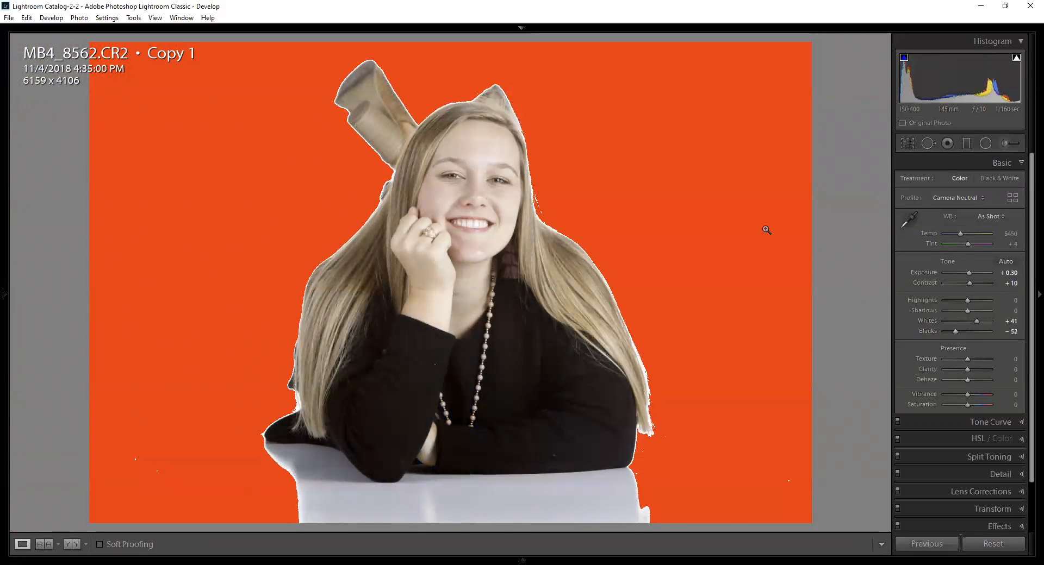
pyautogui.click(443, 354)
pyautogui.moveTo(429, 371); pyautogui.dragTo(632, 301)
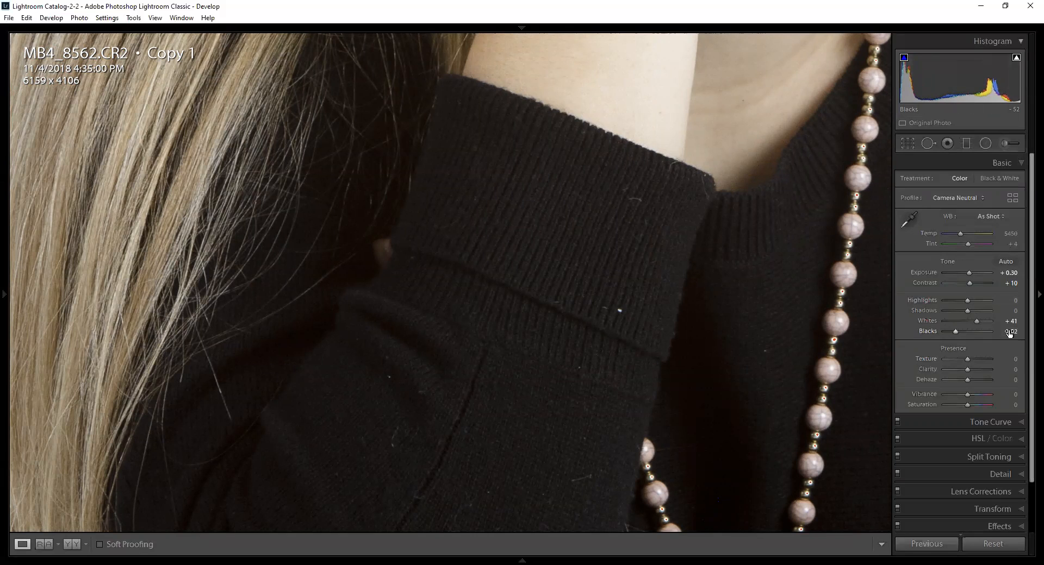
pyautogui.click(680, 259)
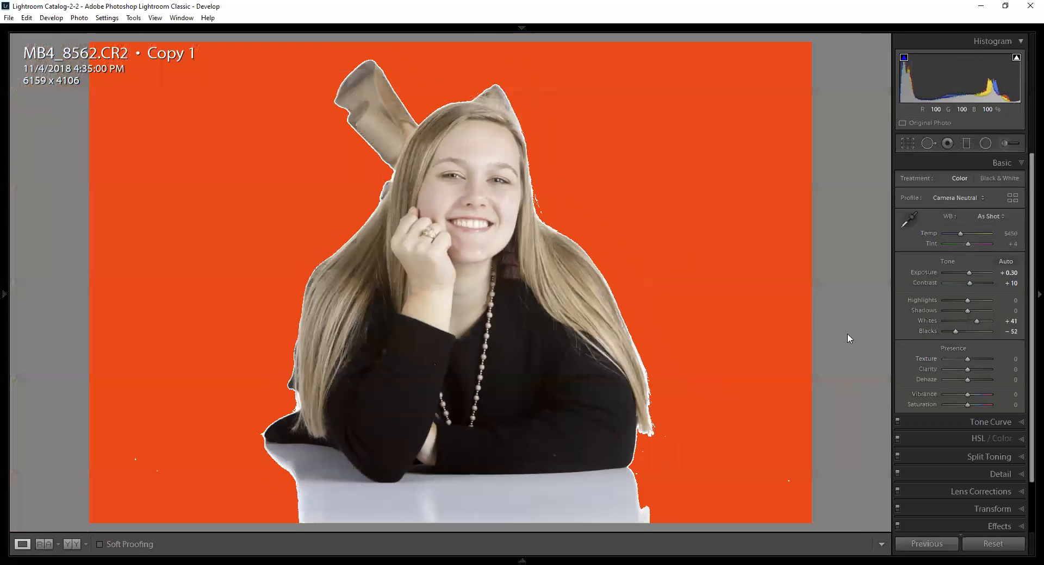
pyautogui.press('j')
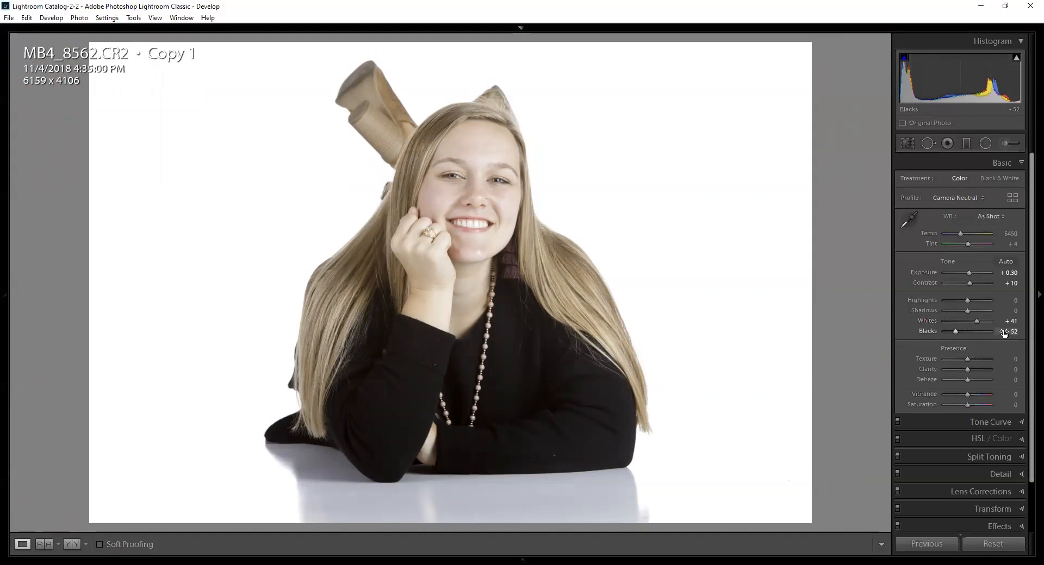
# Set Blacks to -27 while checking the detail in the black sleeve close up
pyautogui.moveTo(955, 331); pyautogui.dragTo(960, 332)
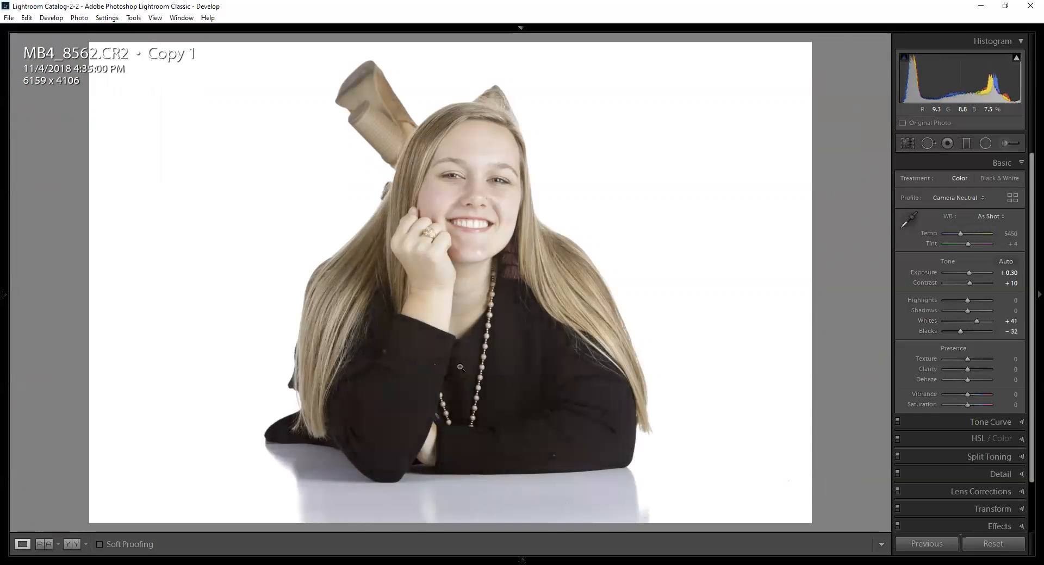
pyautogui.click(423, 344)
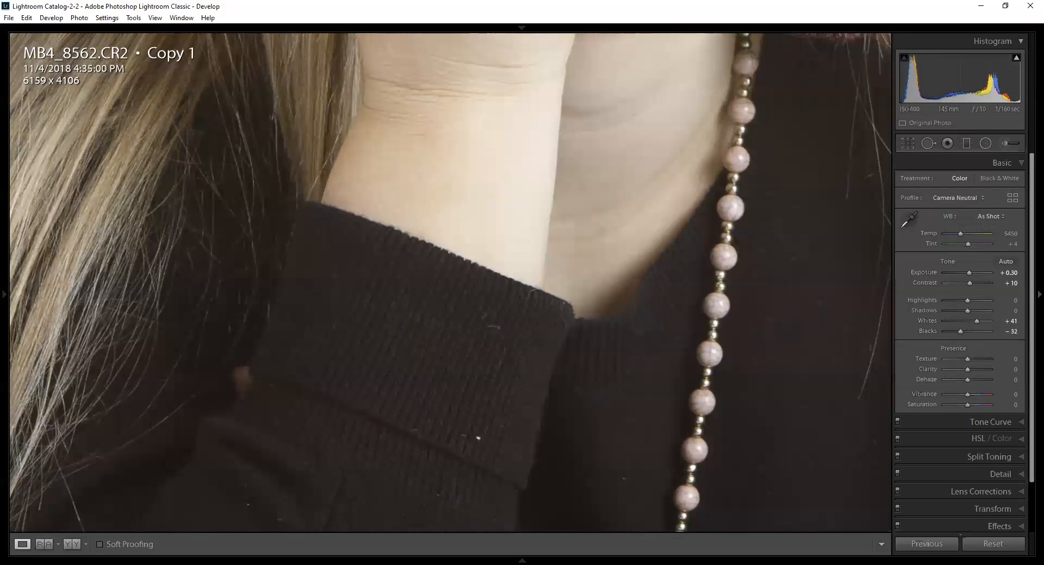
pyautogui.moveTo(1014, 333); pyautogui.dragTo(1015, 332)
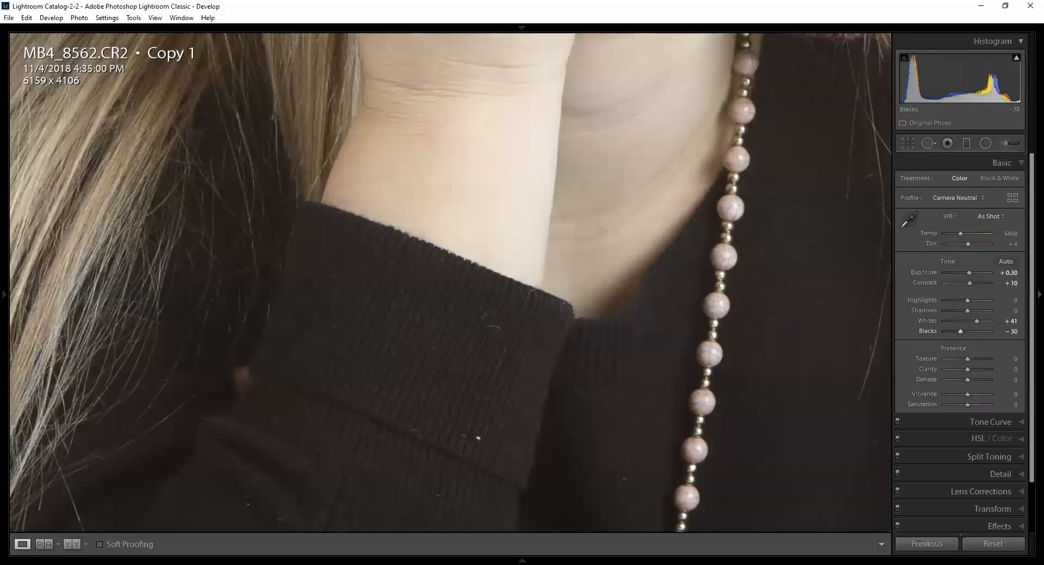
pyautogui.click(499, 343)
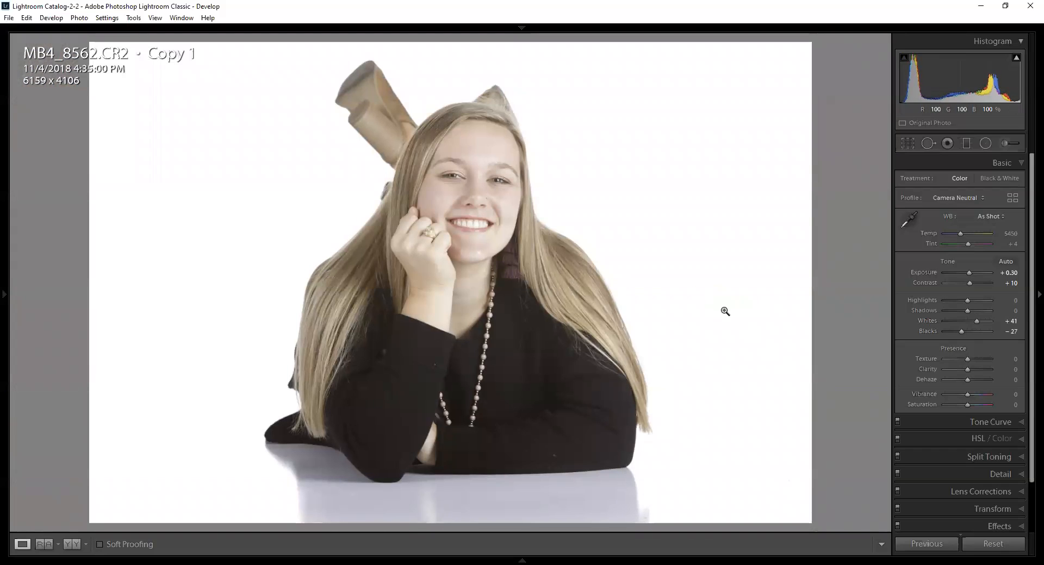
# Set up a new Adjustment Brush with the Teeth Whitening effect and size 4.0 for a close-up of the subject's mouth
pyautogui.click(475, 206)
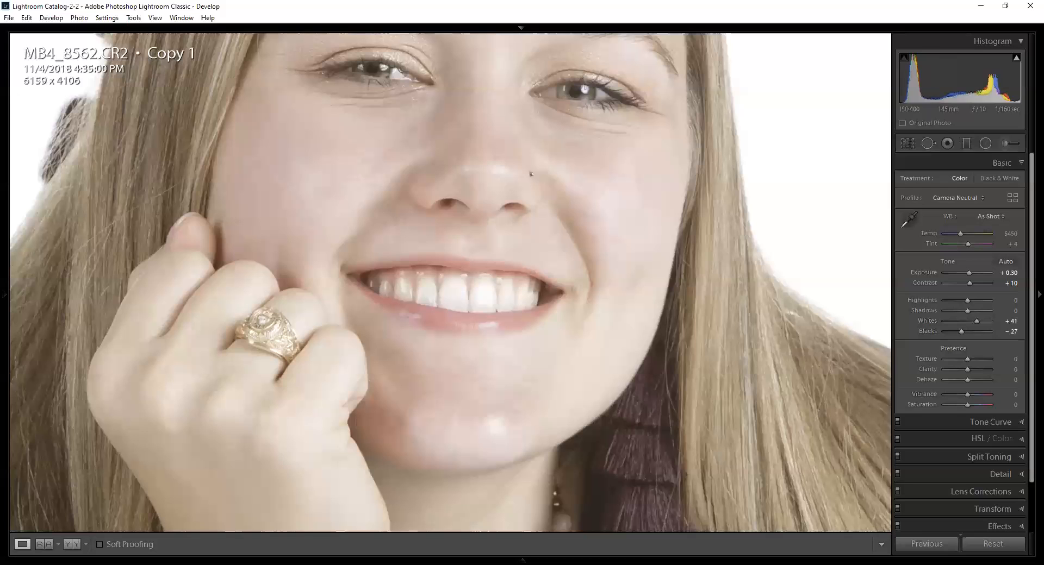
pyautogui.click(1009, 139)
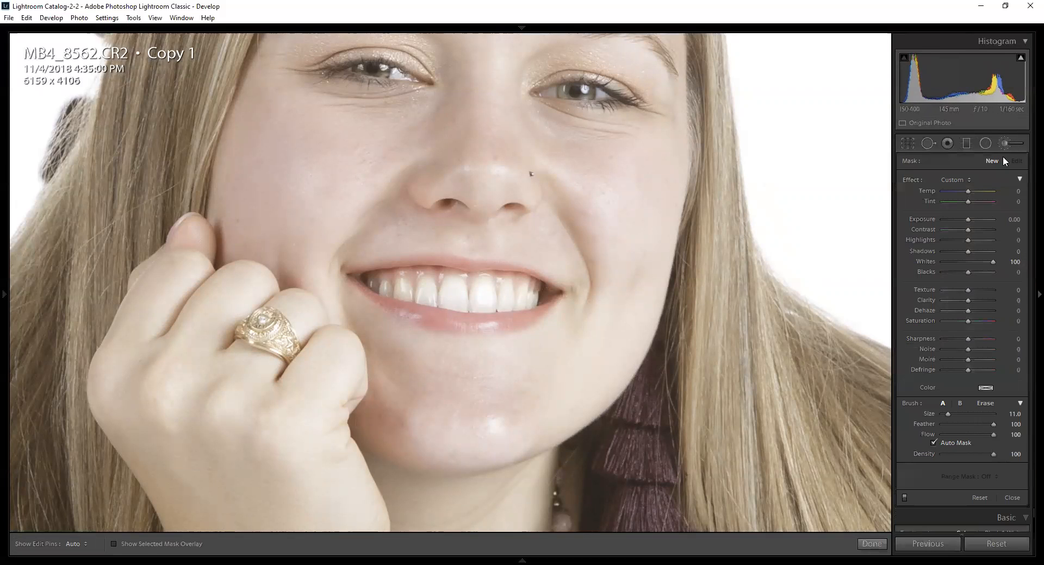
pyautogui.click(948, 179)
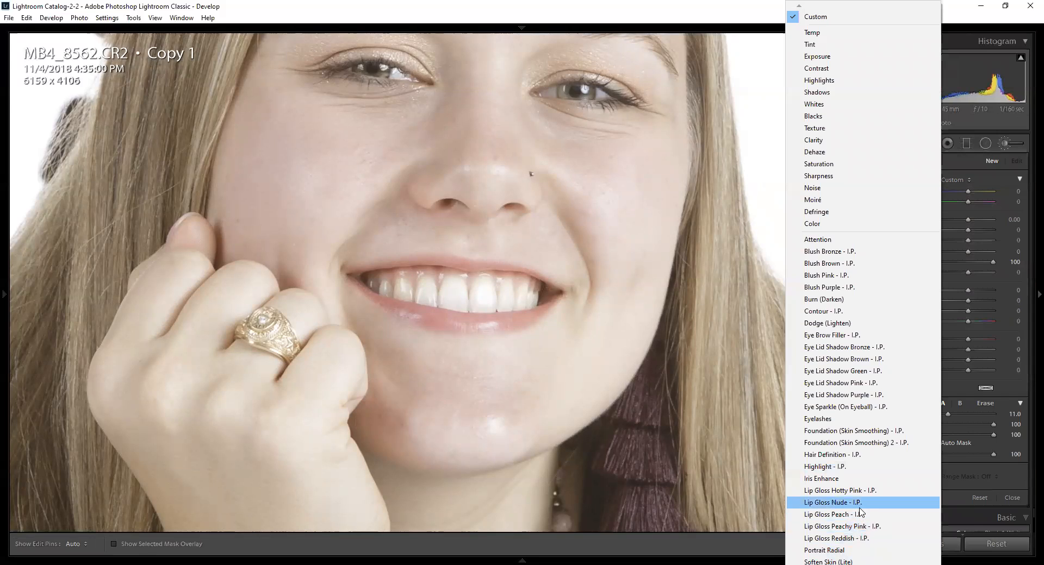
pyautogui.moveTo(808, 564)
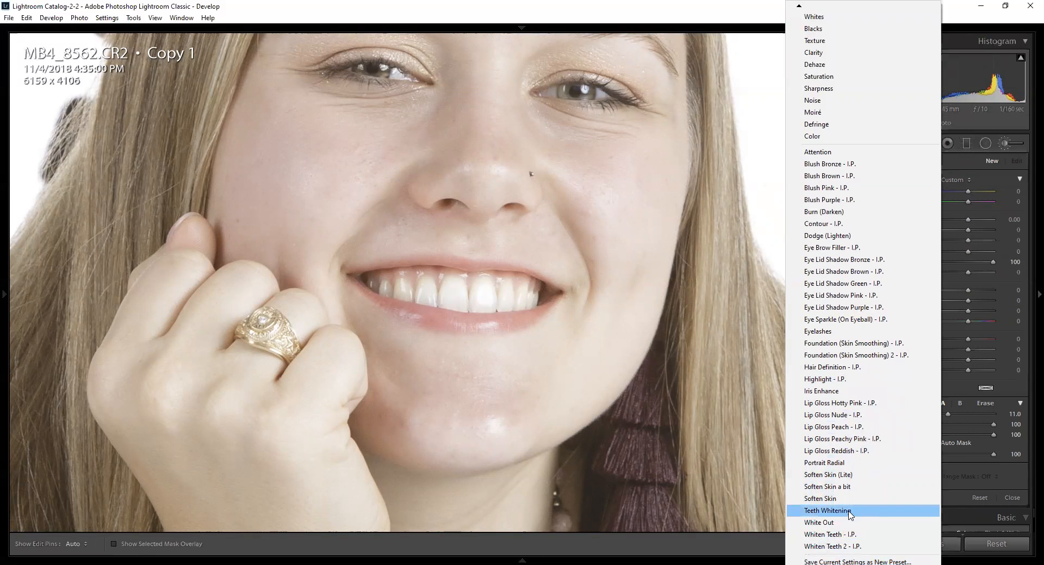
pyautogui.click(850, 512)
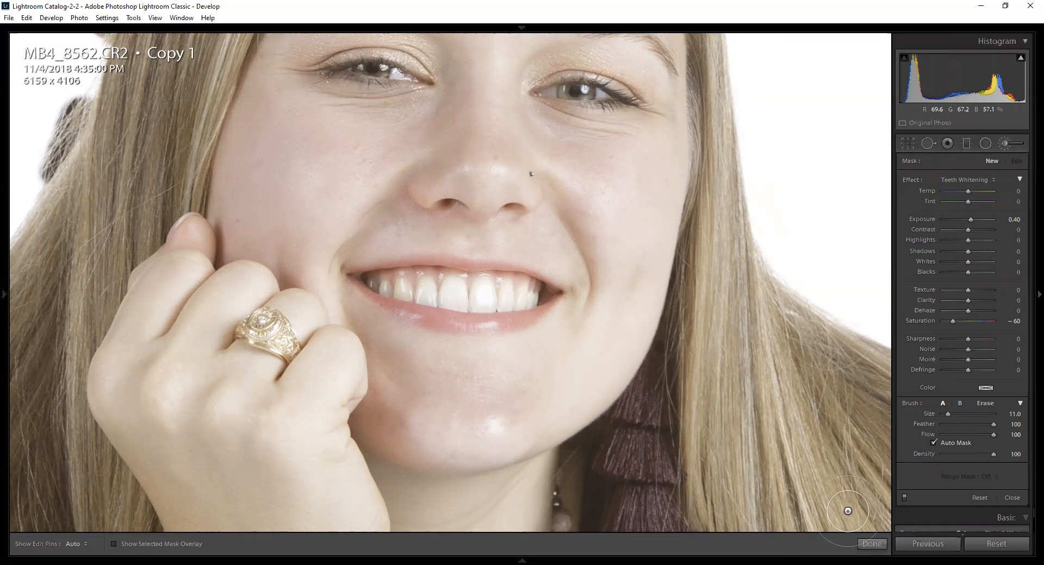
pyautogui.scroll(-6, 611, 401)
pyautogui.scroll(-1, 511, 304)
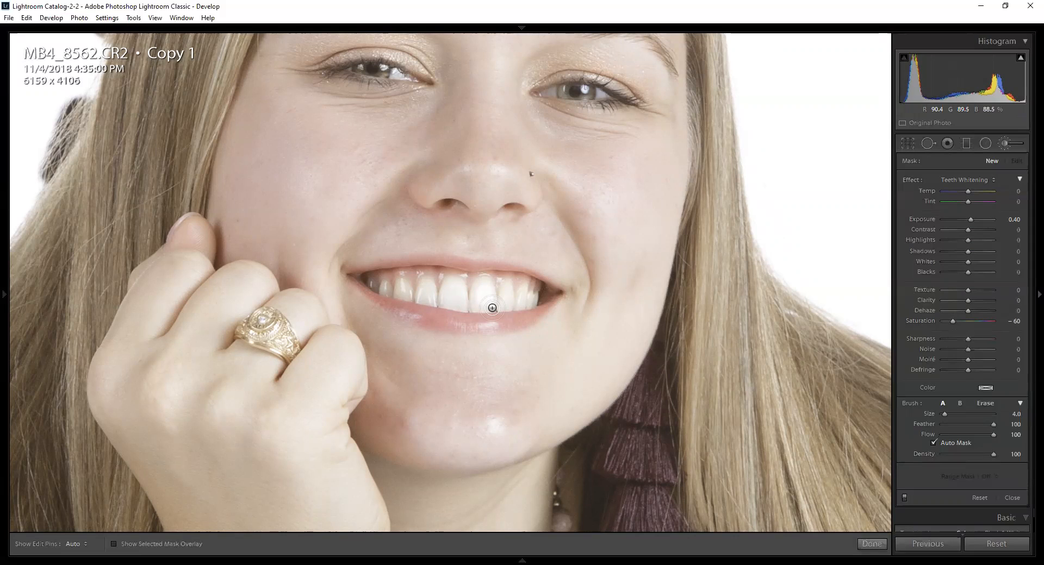
# Paint the teeth tooth by tooth from the middle outward with the whitening brush, with the selected mask overlay shown
pyautogui.press('h')
pyautogui.click(485, 296)
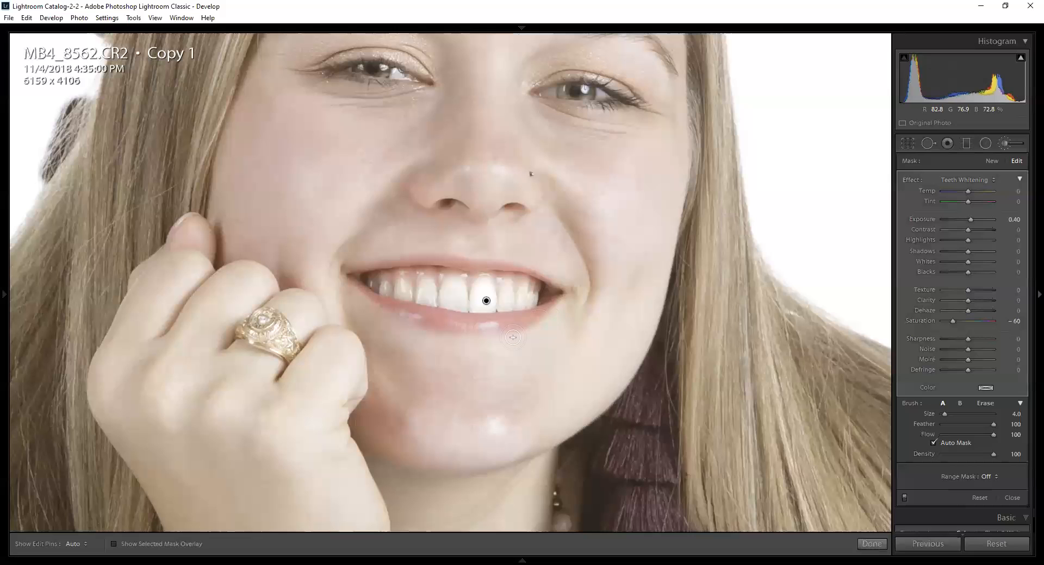
pyautogui.click(114, 545)
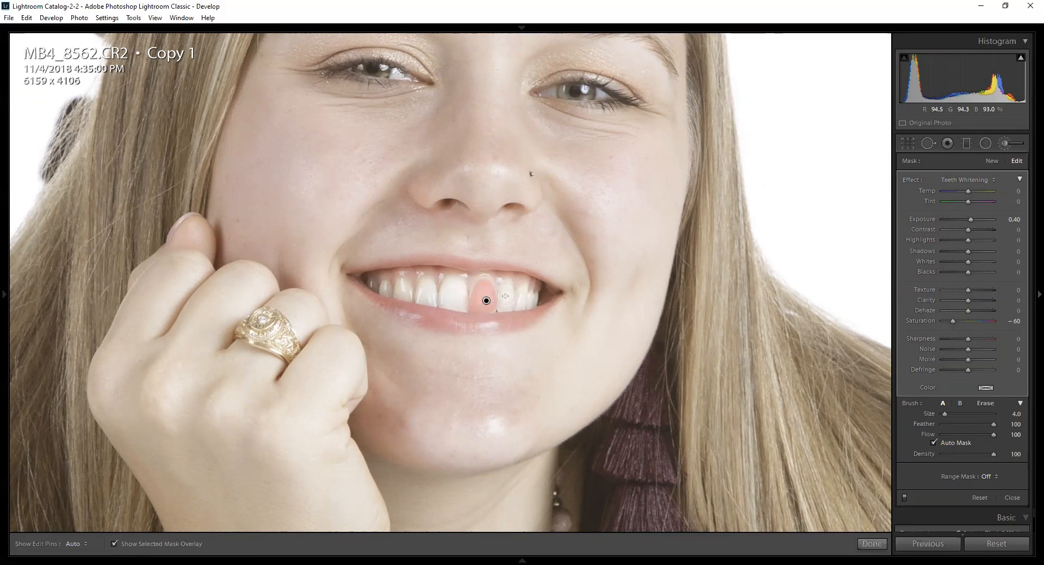
pyautogui.press('h')
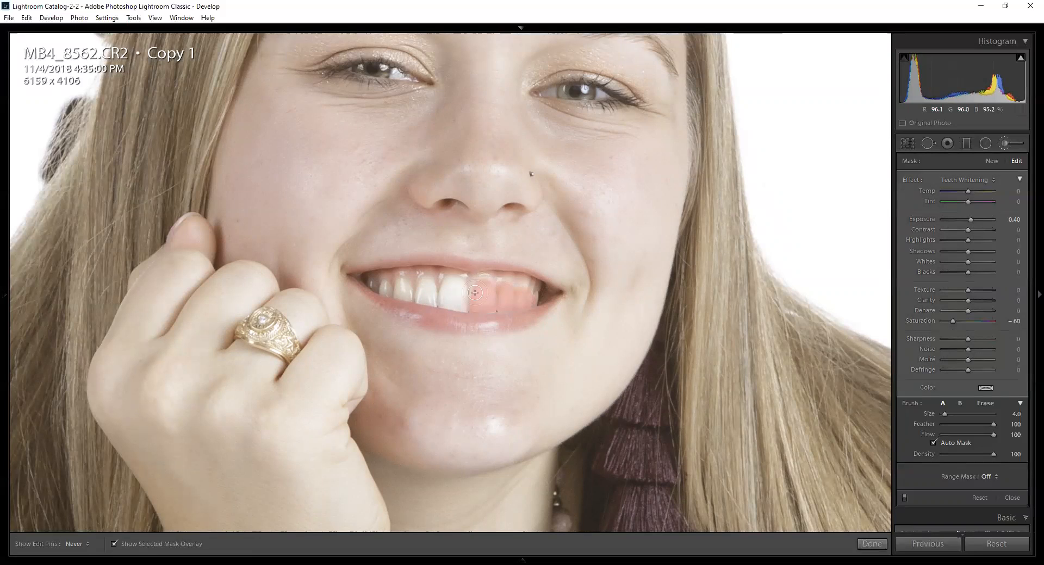
pyautogui.moveTo(462, 293)
pyautogui.mouseDown()
pyautogui.moveTo(452, 285)
pyautogui.moveTo(449, 302)
pyautogui.mouseUp()
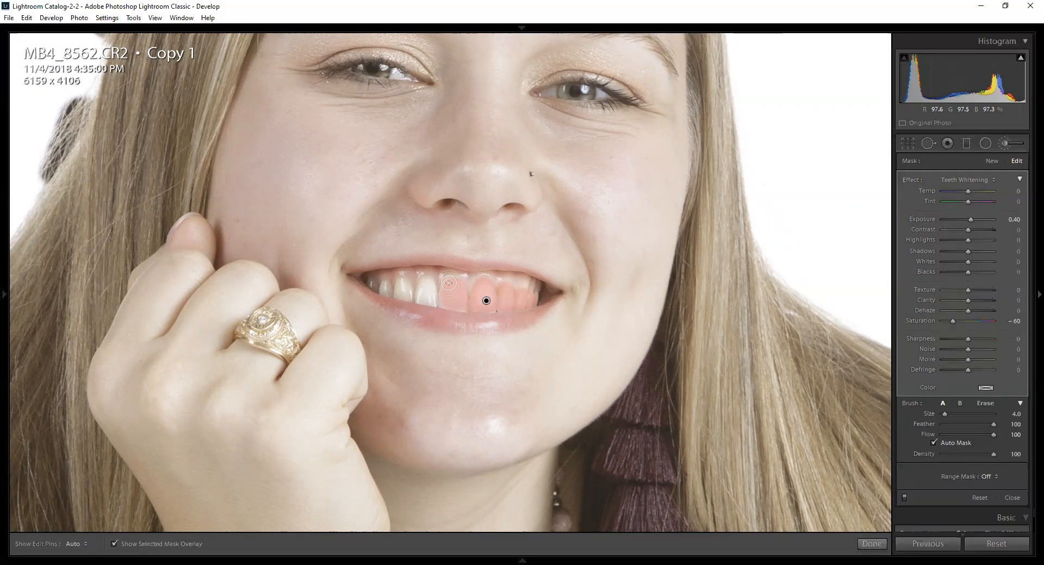
pyautogui.press('h')
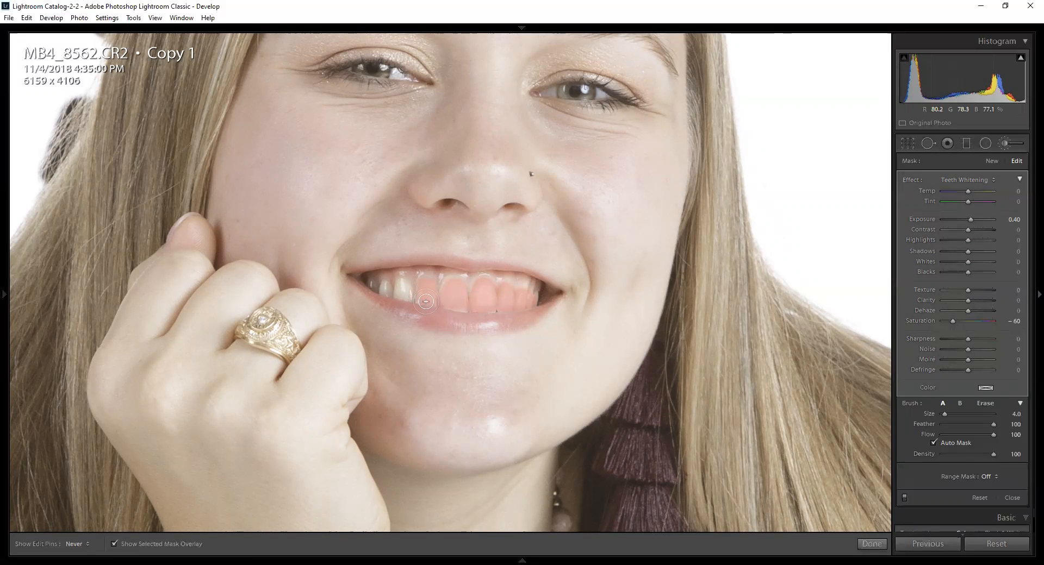
pyautogui.press('h')
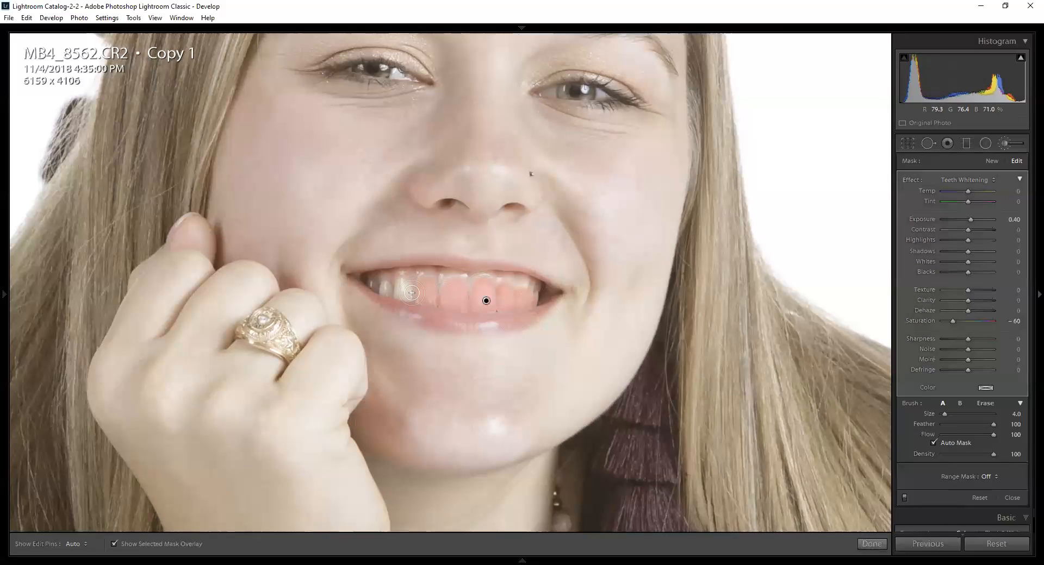
pyautogui.press('h')
pyautogui.press('h')
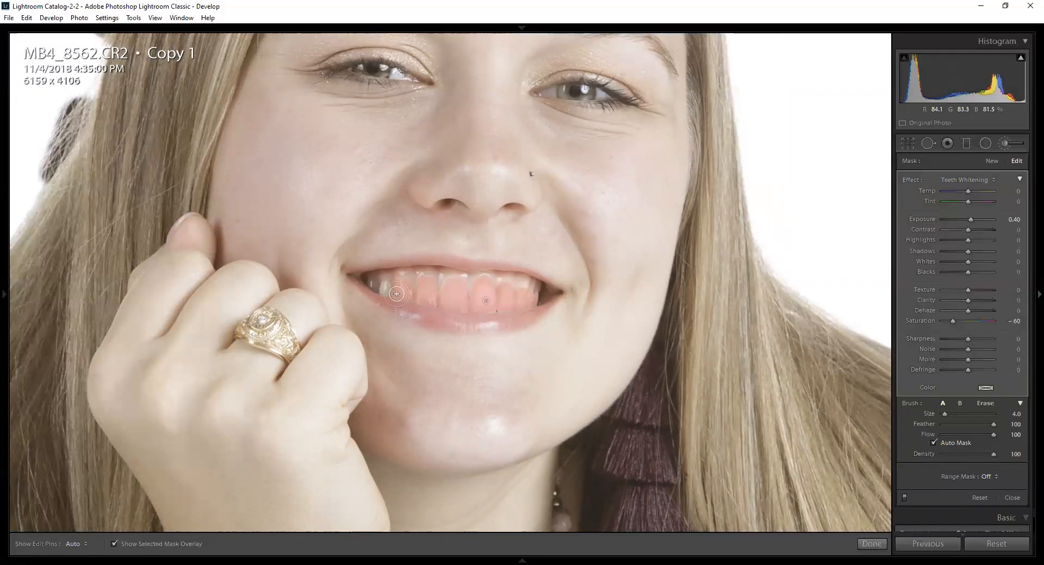
# Undo the last brush stroke and paint the remaining teeth near the corner of the mouth beside the hand
pyautogui.moveTo(391, 294)
pyautogui.mouseDown()
pyautogui.moveTo(383, 292)
pyautogui.moveTo(391, 291)
pyautogui.mouseUp()
pyautogui.hotkey('ctrl', 'z')
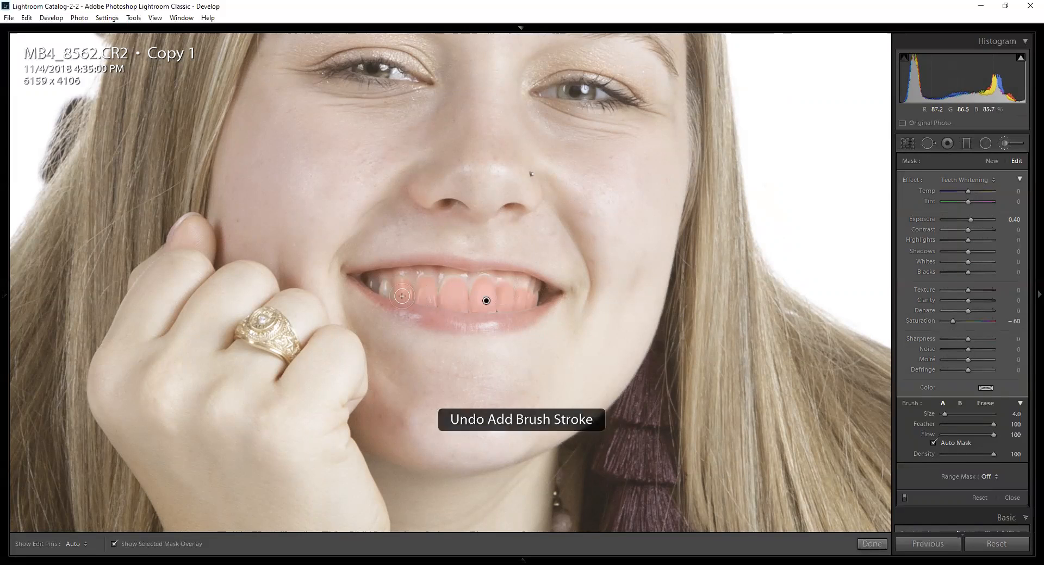
pyautogui.press('h')
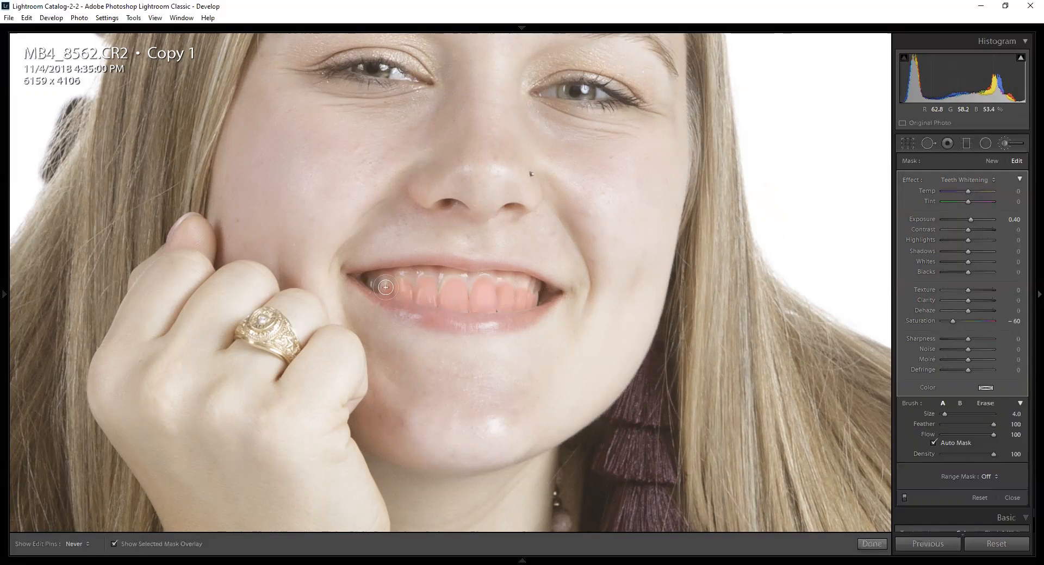
pyautogui.press('h')
pyautogui.press('h')
pyautogui.press('h')
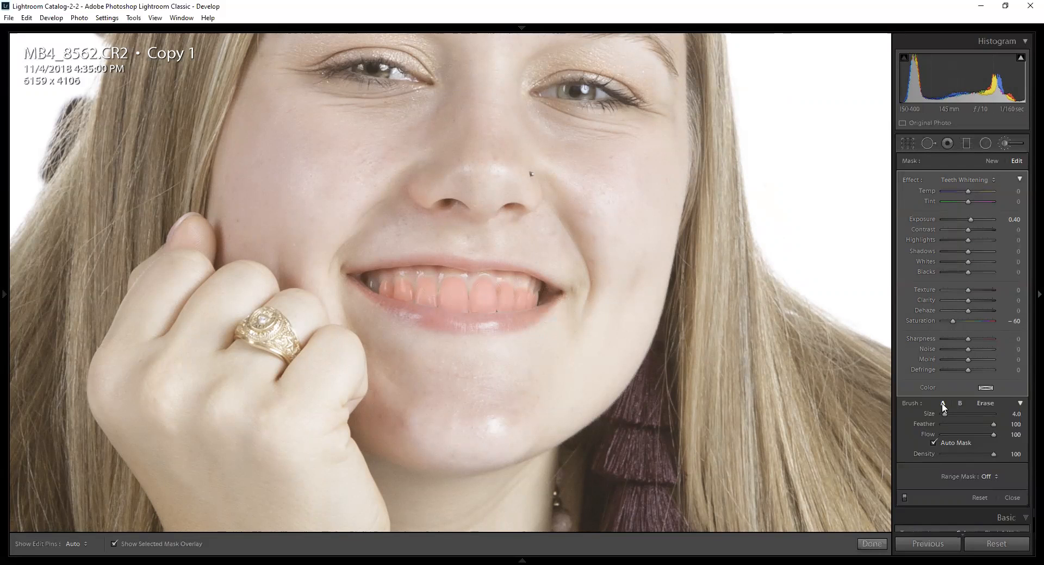
# Clean up the teeth mask along the upper gum line with the Erase brush at size 2.0, and hide the mask overlay
pyautogui.click(982, 403)
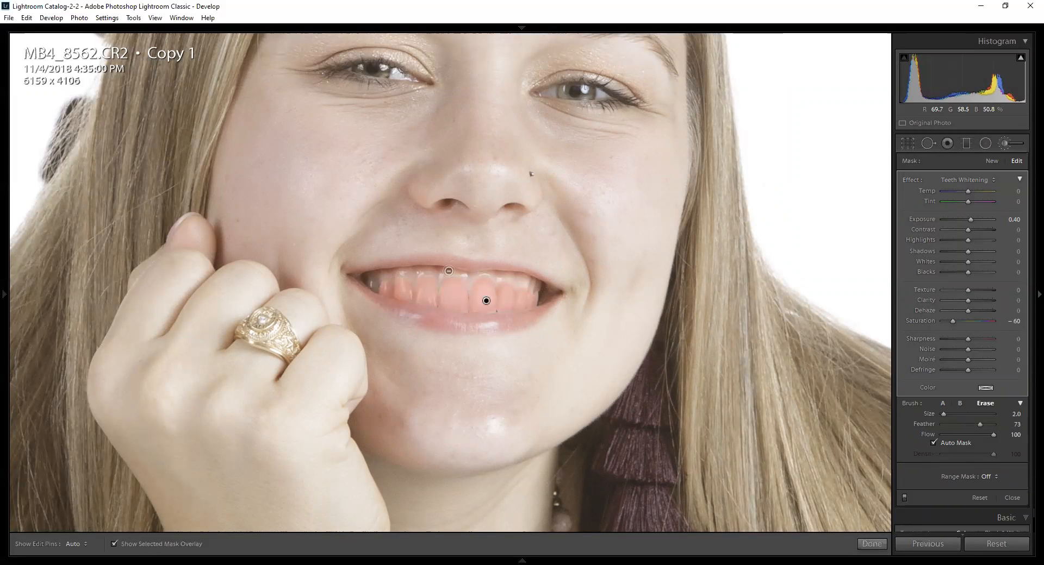
pyautogui.press('h')
pyautogui.press('h')
pyautogui.press('o')
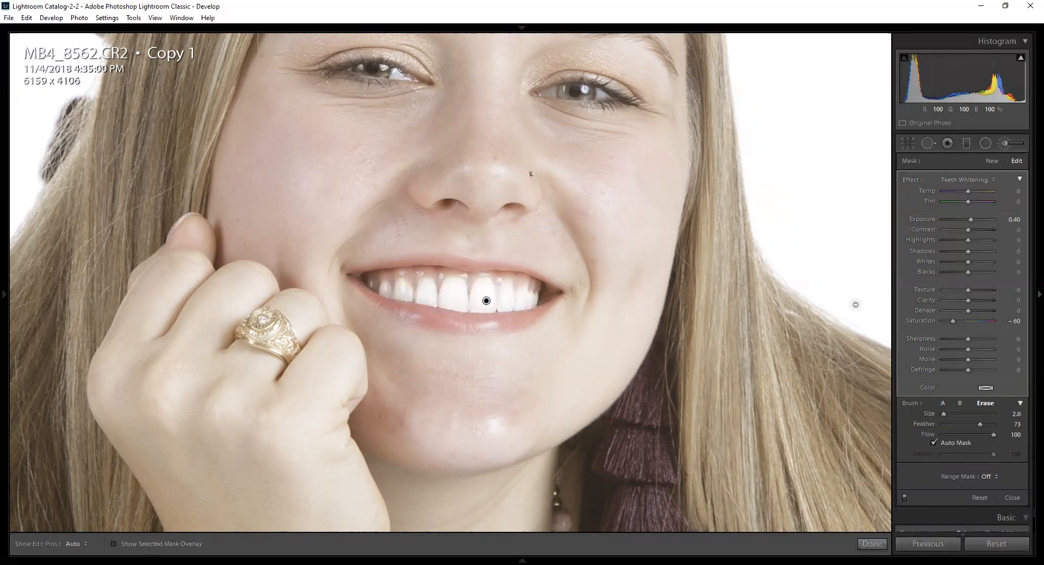
# Reselect the teeth whitening adjustment with the whole photo in view, try Exposure 0.3, and settle on 0.20
pyautogui.press('z')
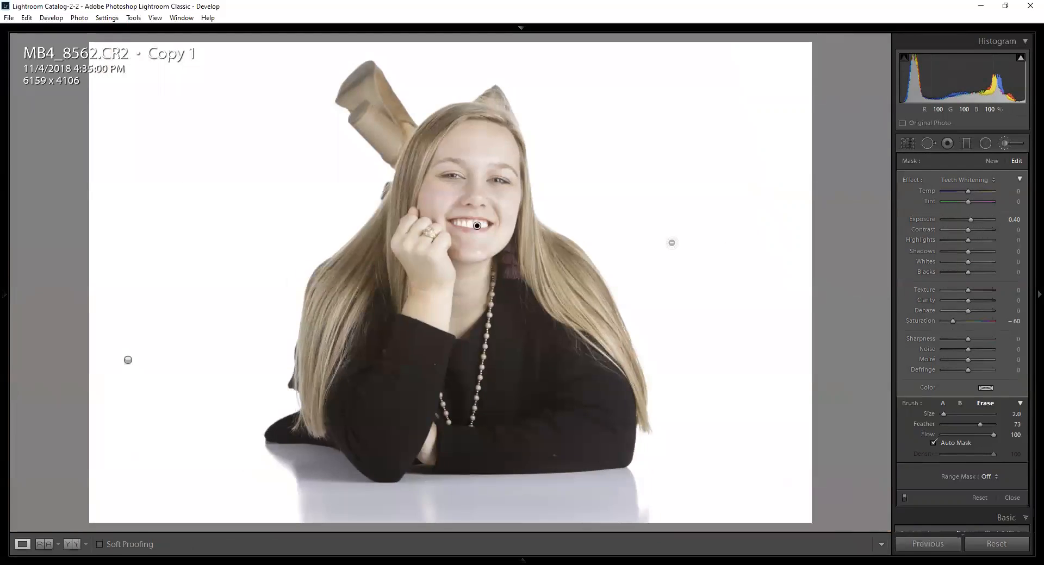
pyautogui.press('k')
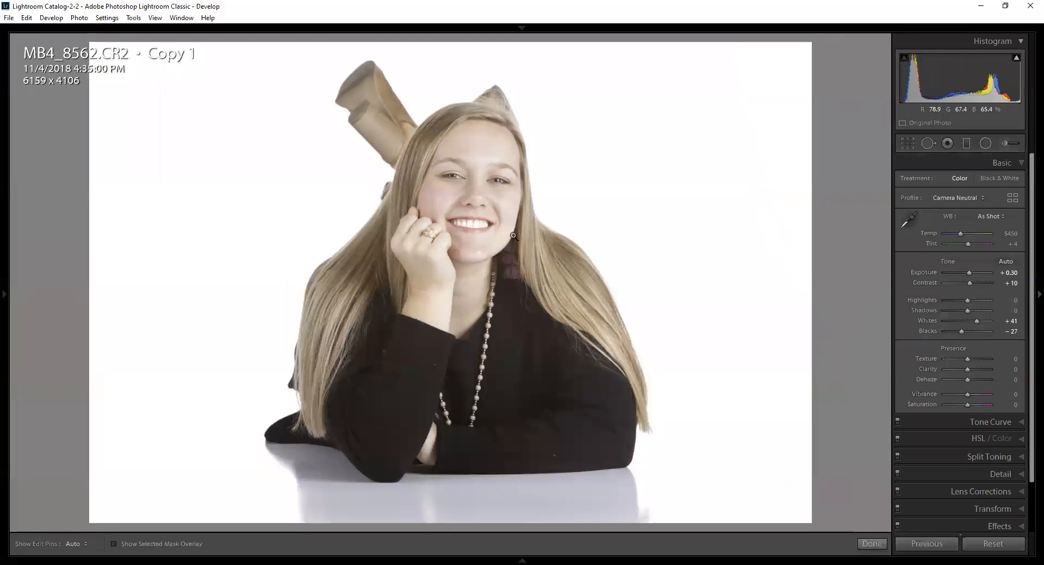
pyautogui.press('k')
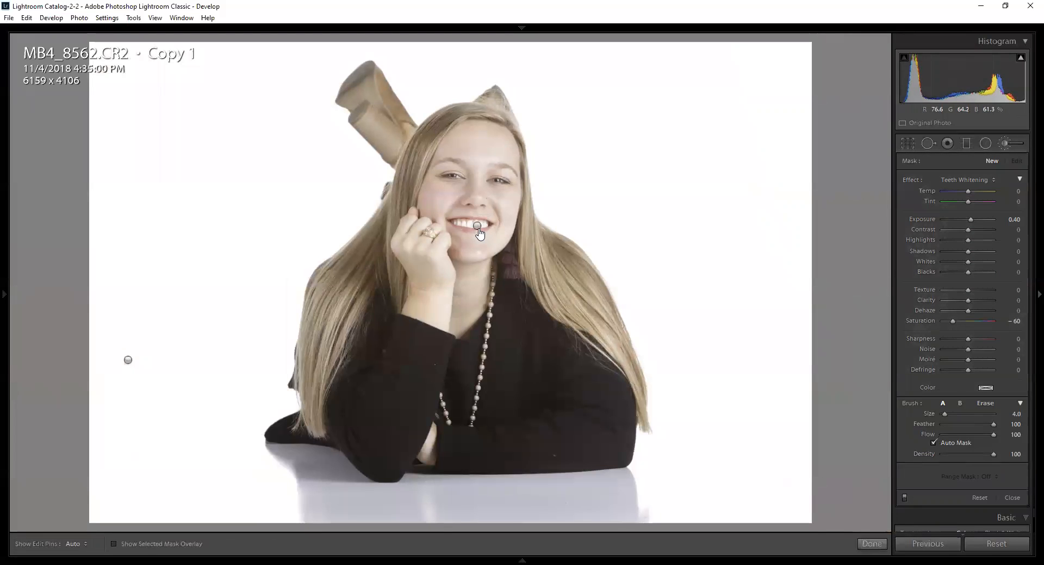
pyautogui.click(478, 228)
pyautogui.click(1014, 220)
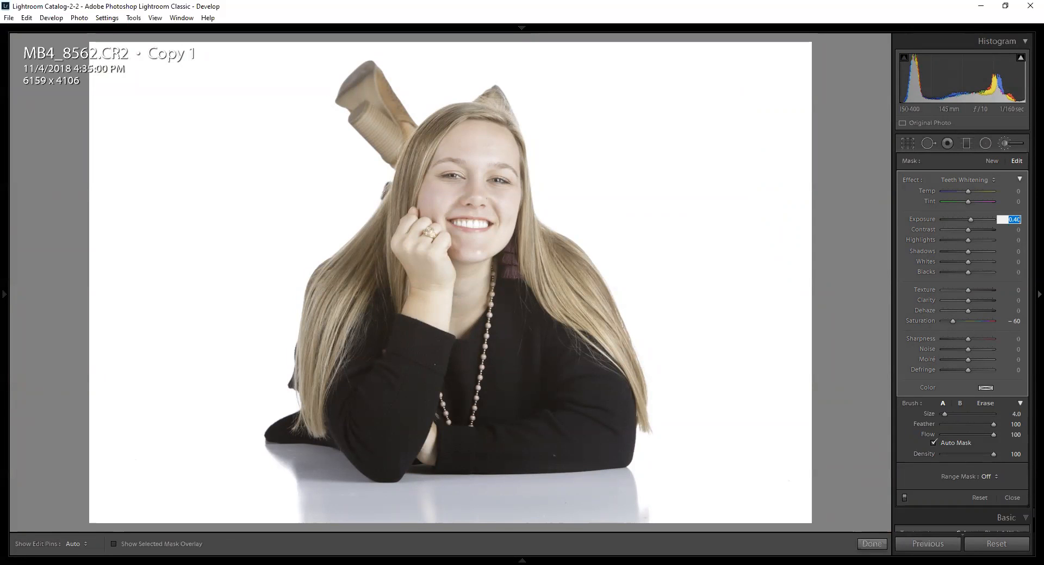
pyautogui.write('0.3')
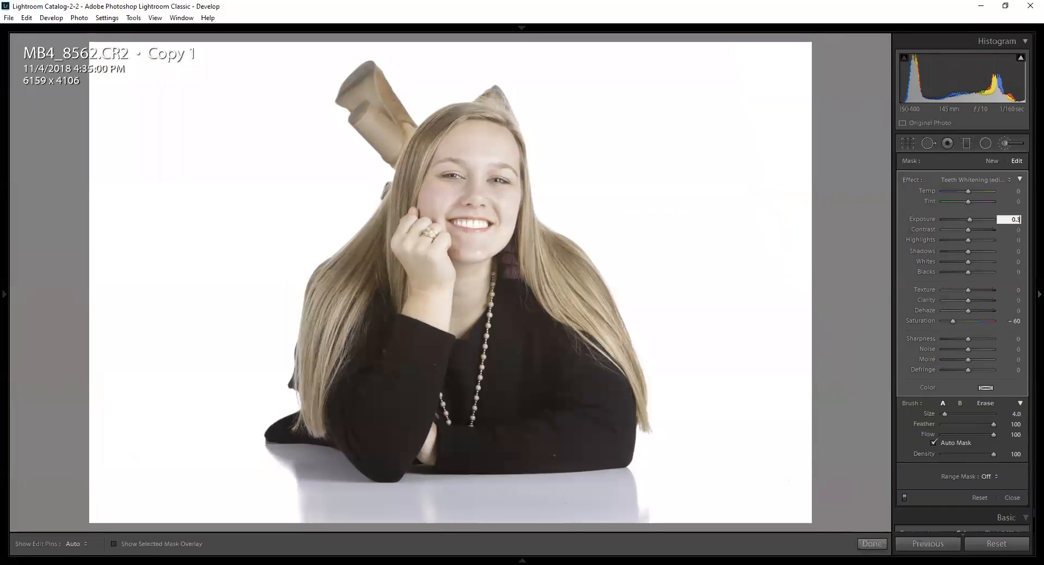
pyautogui.press('Return')
pyautogui.moveTo(1016, 220); pyautogui.dragTo(1011, 219)
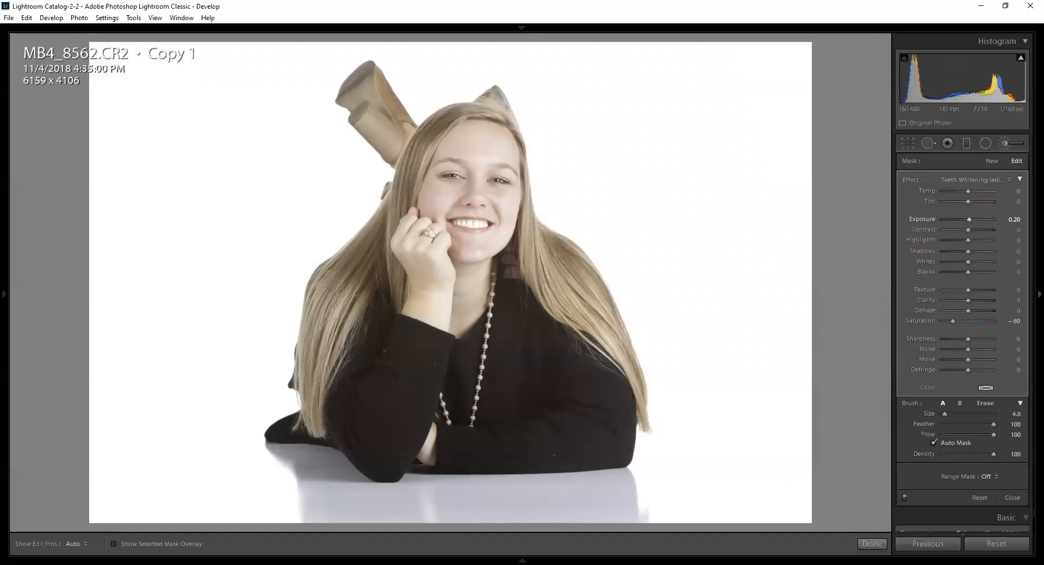
pyautogui.press('Up')
pyautogui.doubleClick(922, 220)
pyautogui.moveTo(1004, 222); pyautogui.dragTo(999, 222)
pyautogui.click(1007, 222)
pyautogui.press('Return')
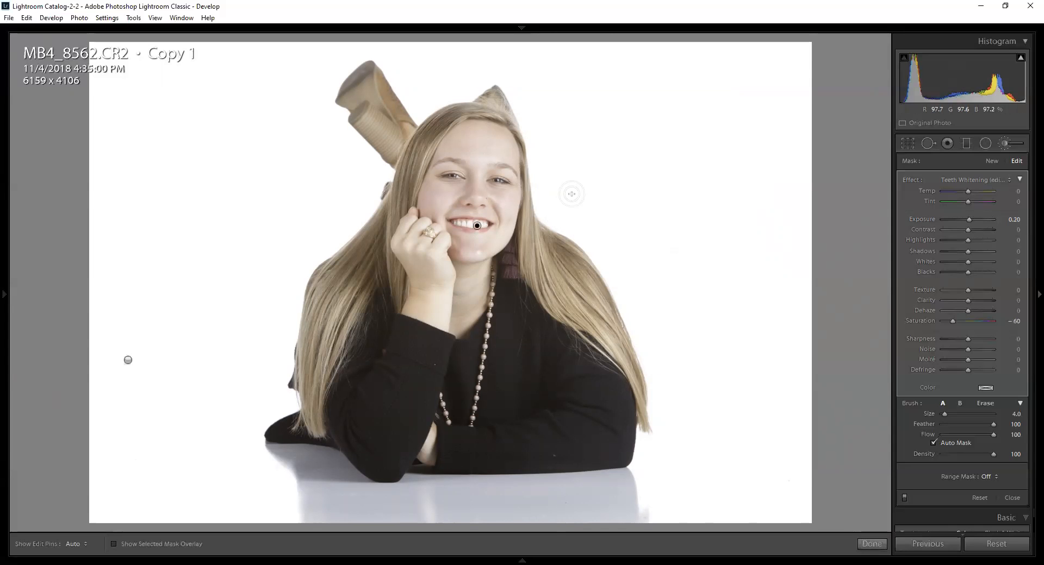
pyautogui.press('k')
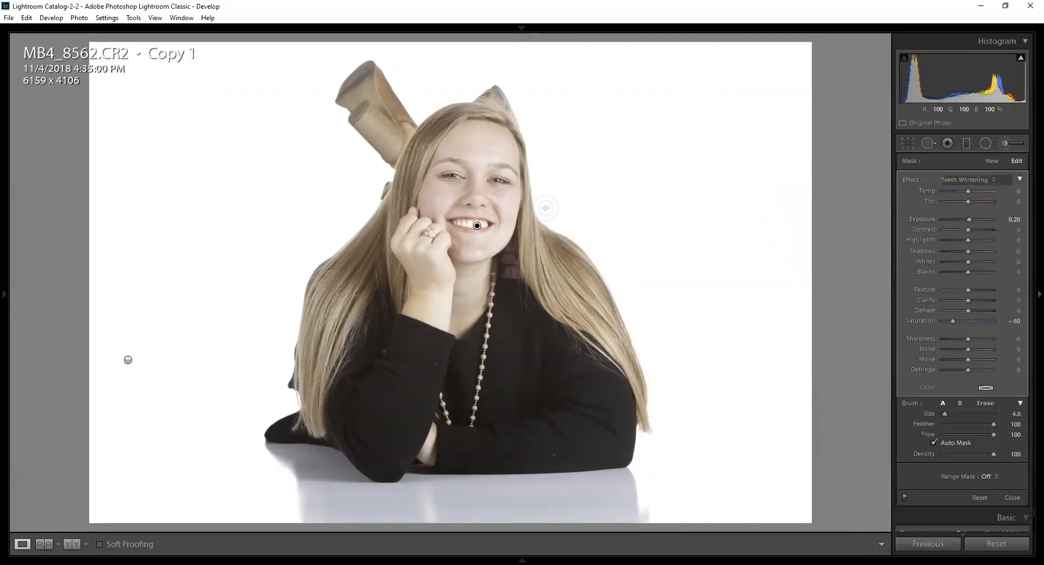
# Whiten both eyes' whites at 2:1 magnification with a new Teeth Whitening brush adjustment of size 4.0
pyautogui.click(499, 185)
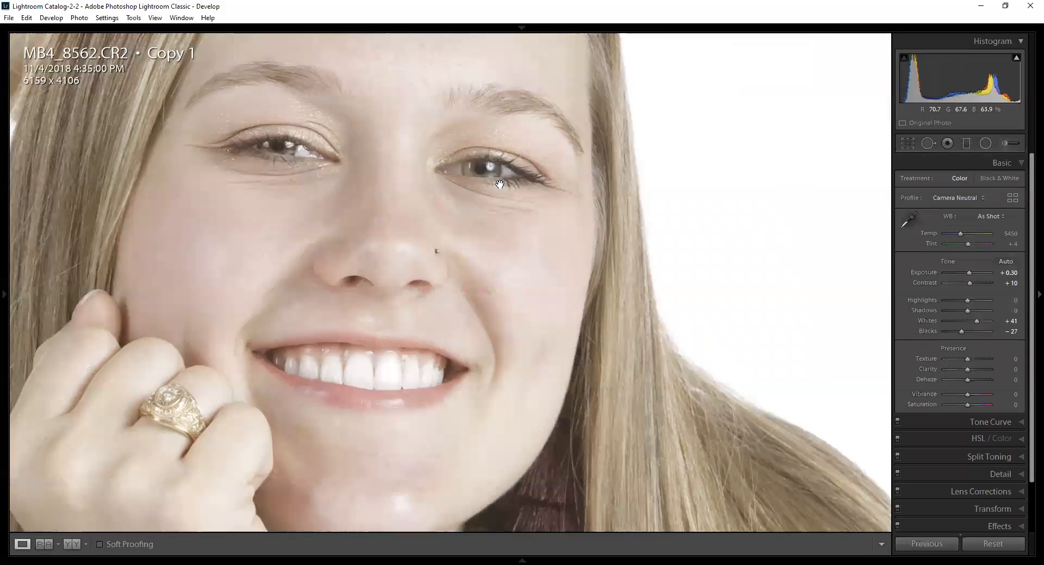
pyautogui.moveTo(512, 249); pyautogui.dragTo(557, 282)
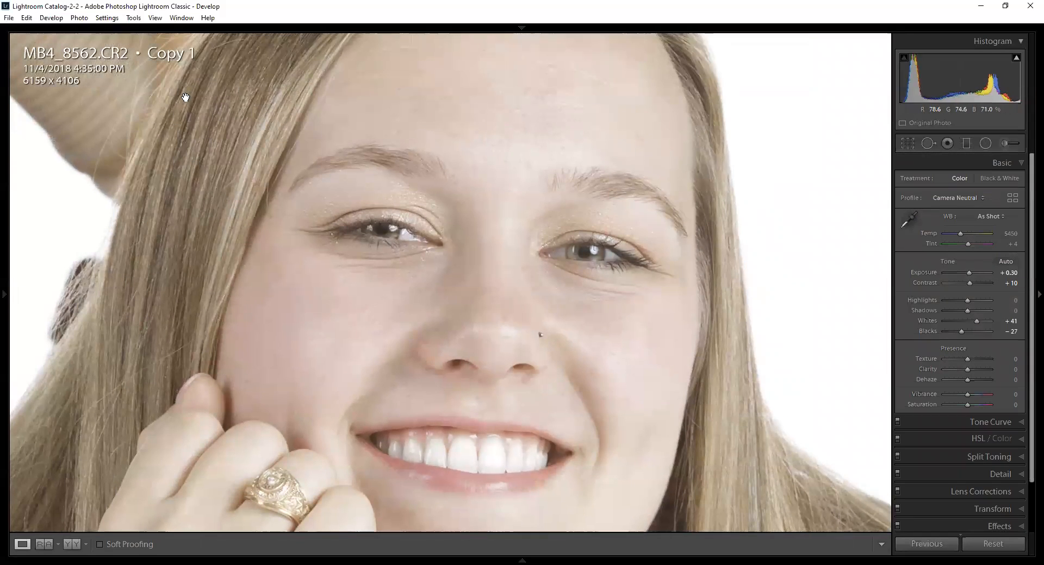
pyautogui.moveTo(2, 224)
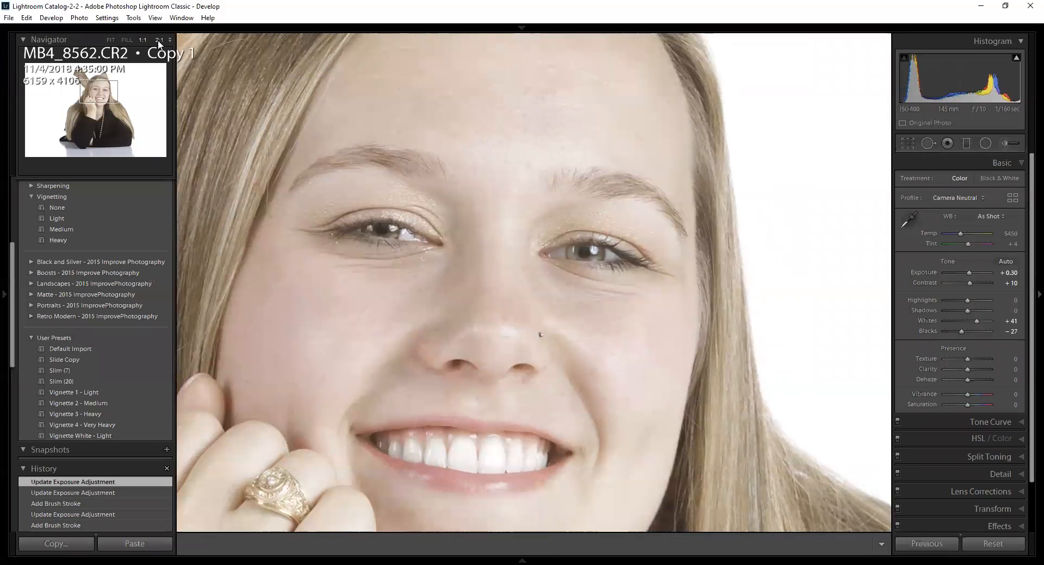
pyautogui.click(159, 42)
pyautogui.moveTo(510, 205); pyautogui.dragTo(544, 270)
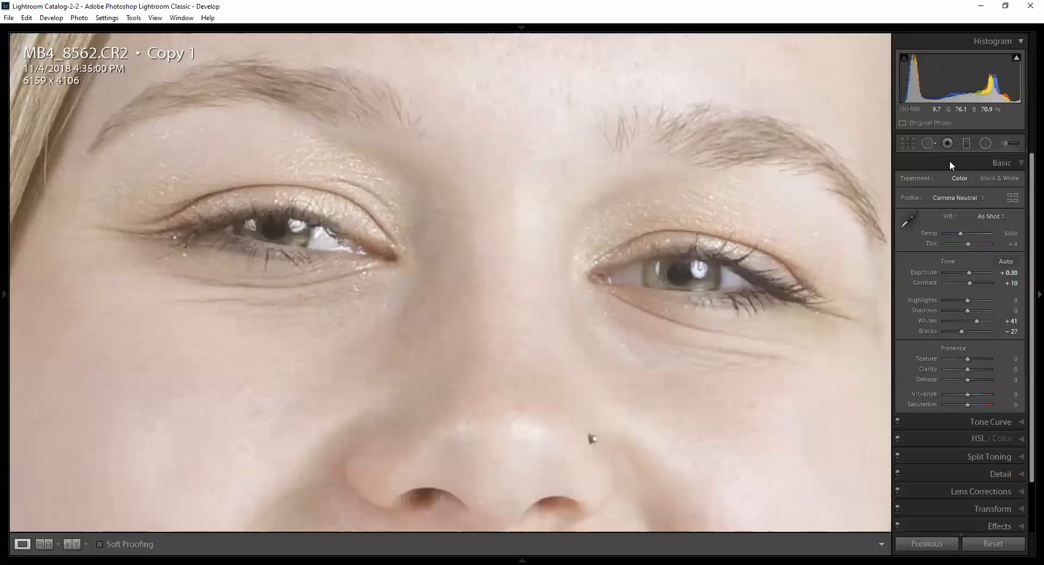
pyautogui.click(999, 144)
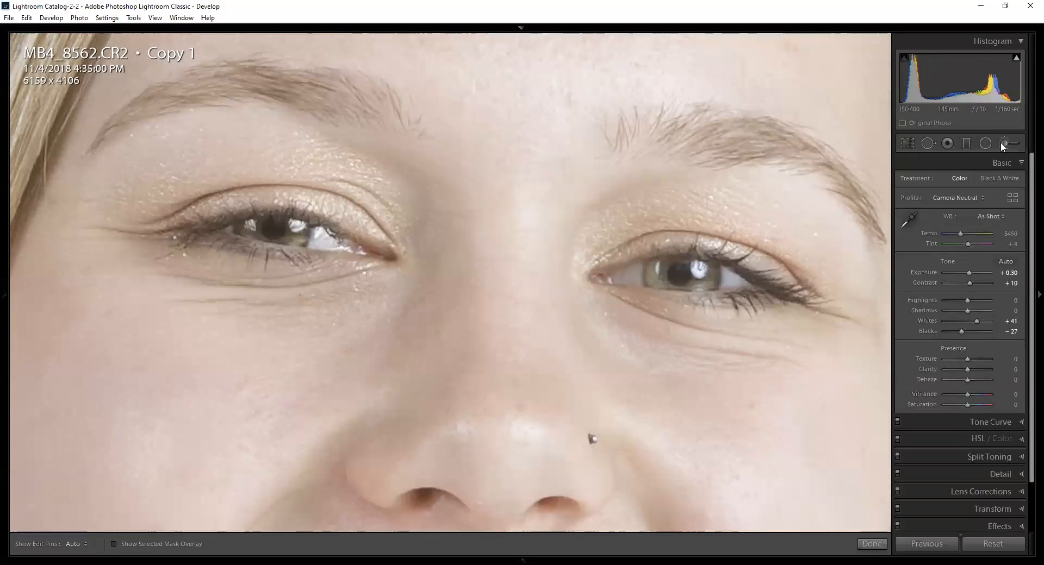
pyautogui.click(1000, 143)
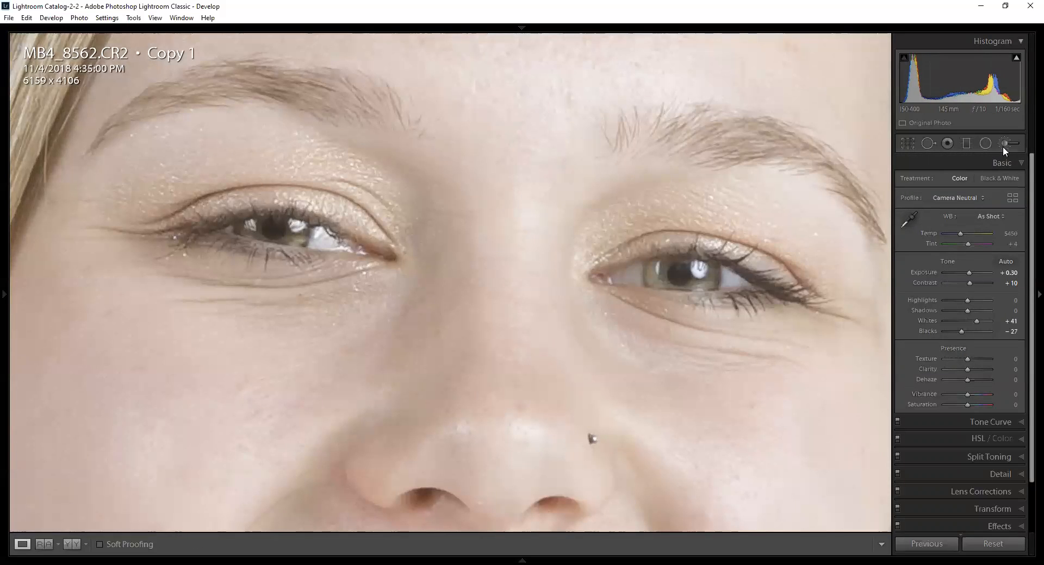
pyautogui.click(1000, 147)
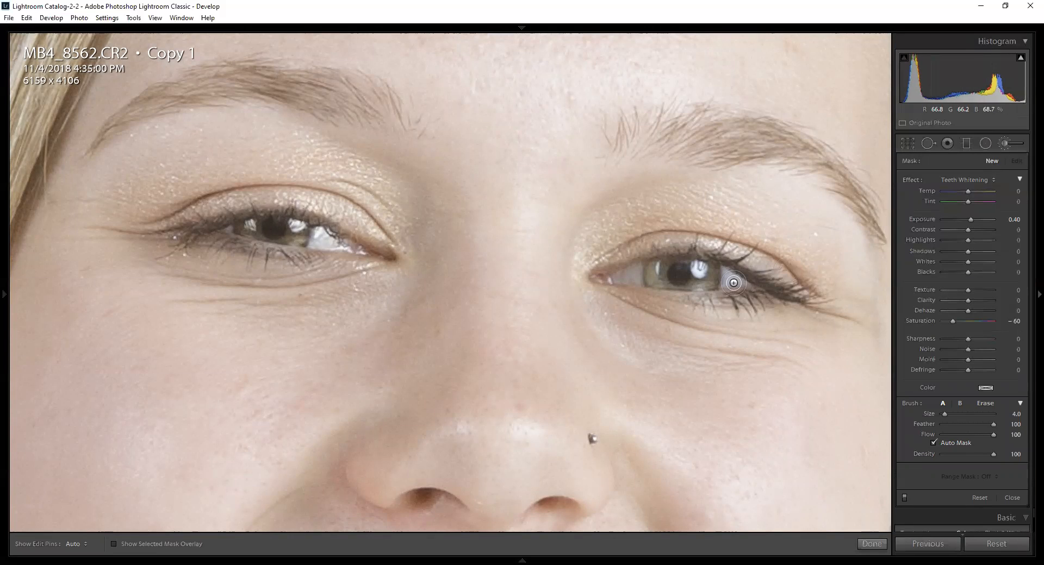
pyautogui.moveTo(735, 281)
pyautogui.mouseDown()
pyautogui.moveTo(728, 273)
pyautogui.moveTo(740, 282)
pyautogui.mouseUp()
pyautogui.moveTo(637, 270)
pyautogui.mouseDown()
pyautogui.moveTo(617, 278)
pyautogui.moveTo(636, 282)
pyautogui.mouseUp()
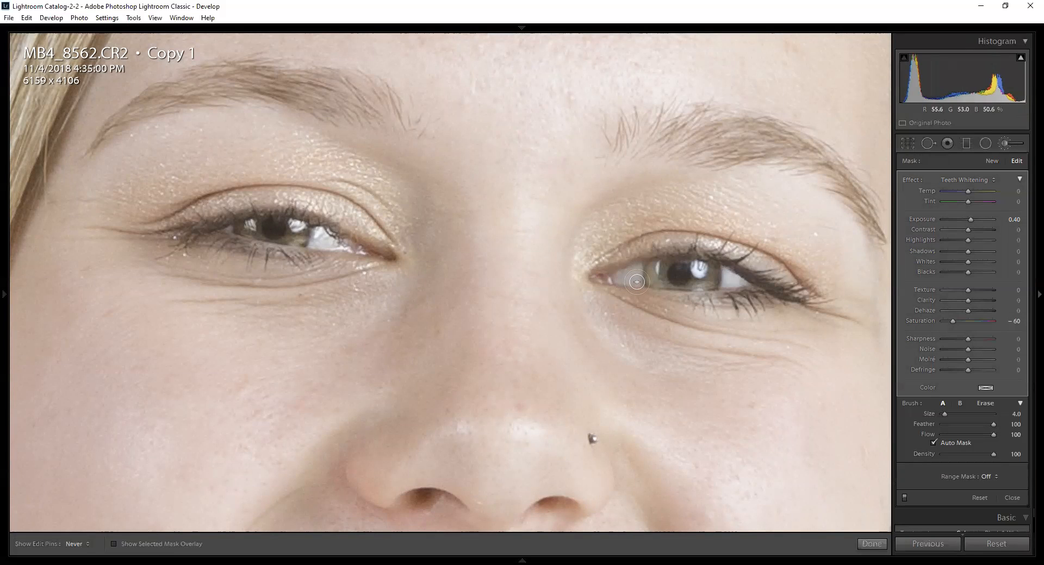
pyautogui.moveTo(317, 240); pyautogui.dragTo(333, 243)
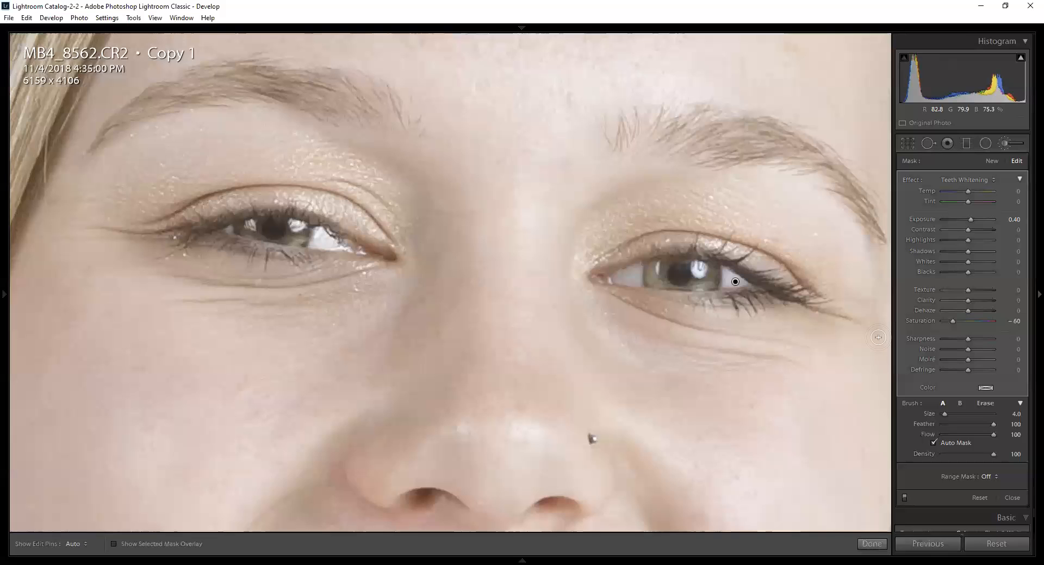
# Compare the retouched portrait with its original using Before/After Left/Right at 1:1 on the face, and return to the single-photo view
pyautogui.press('z')
pyautogui.press('k')
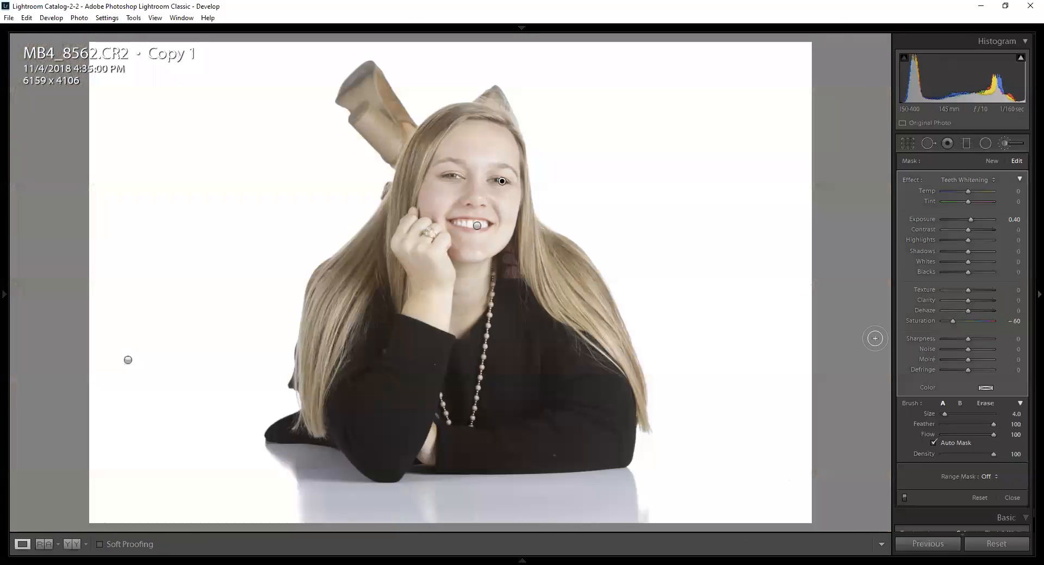
pyautogui.click(458, 175)
pyautogui.click(535, 211)
pyautogui.click(86, 544)
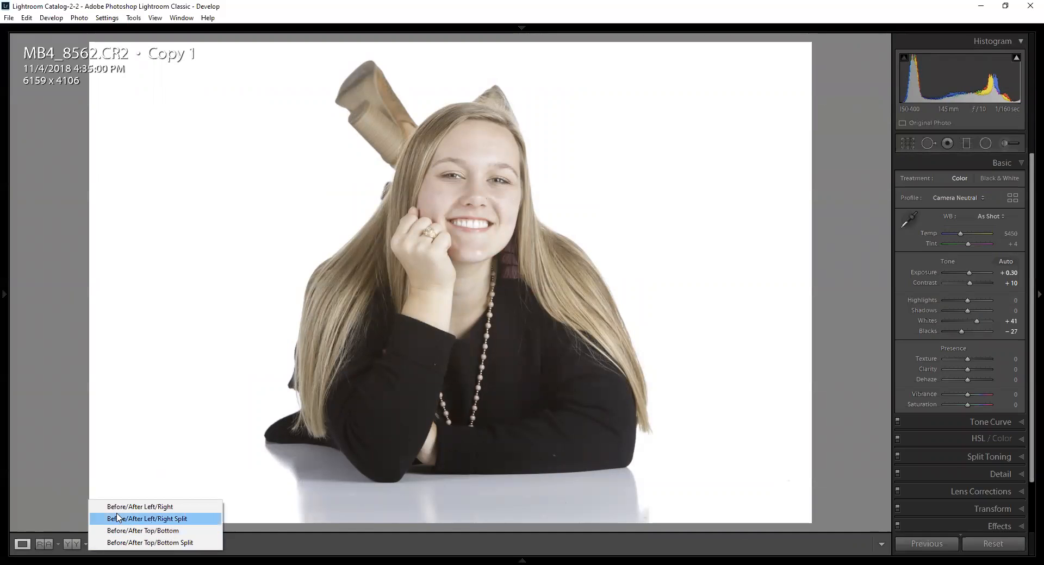
pyautogui.click(117, 511)
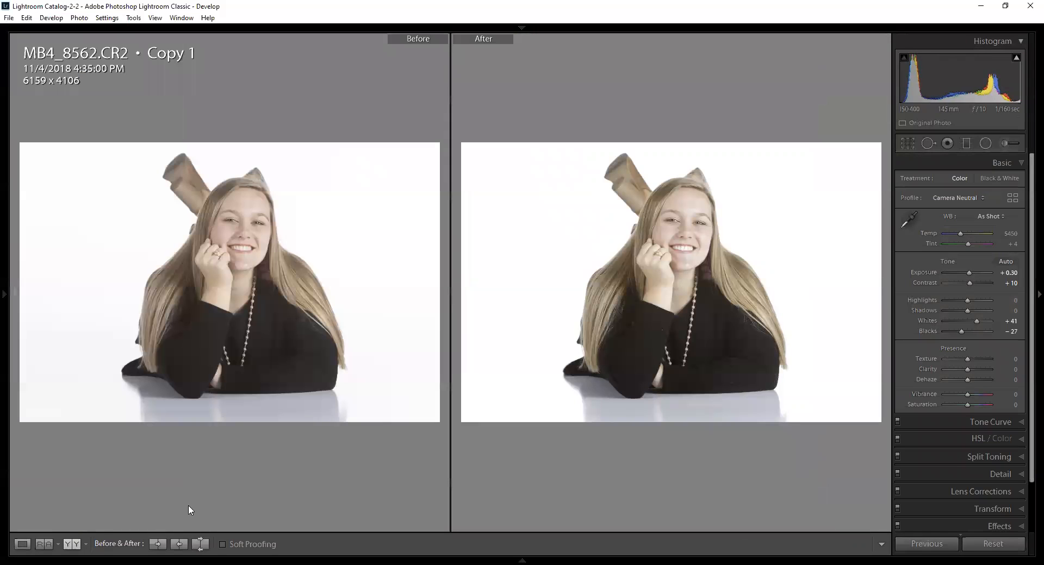
pyautogui.click(252, 228)
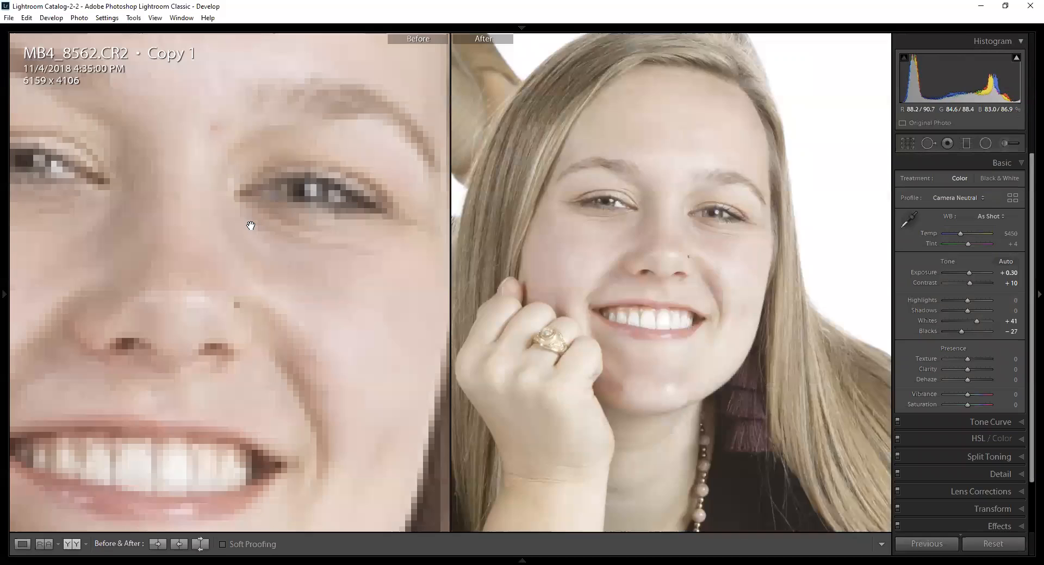
pyautogui.moveTo(3, 141)
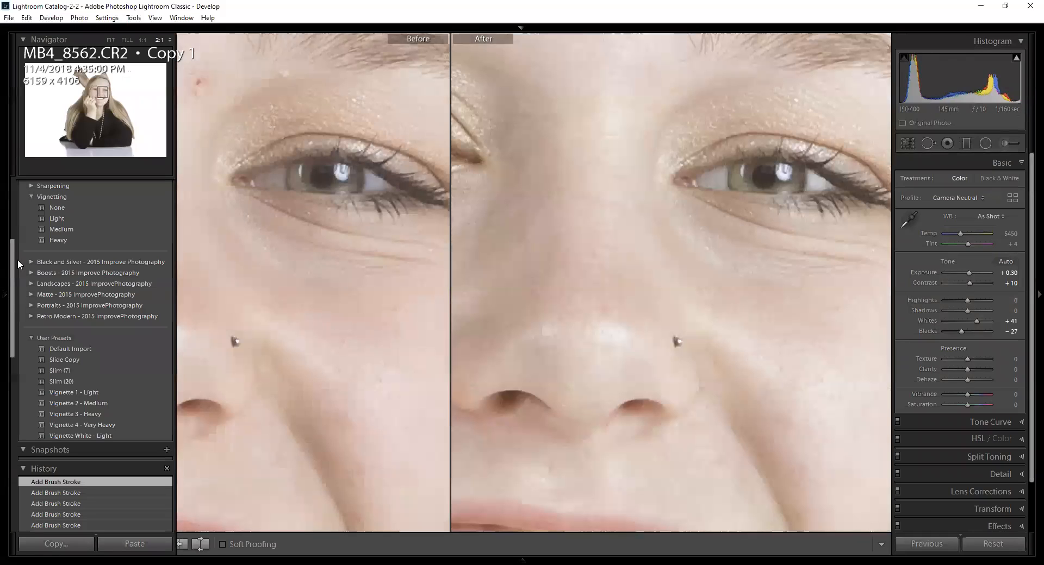
pyautogui.click(144, 39)
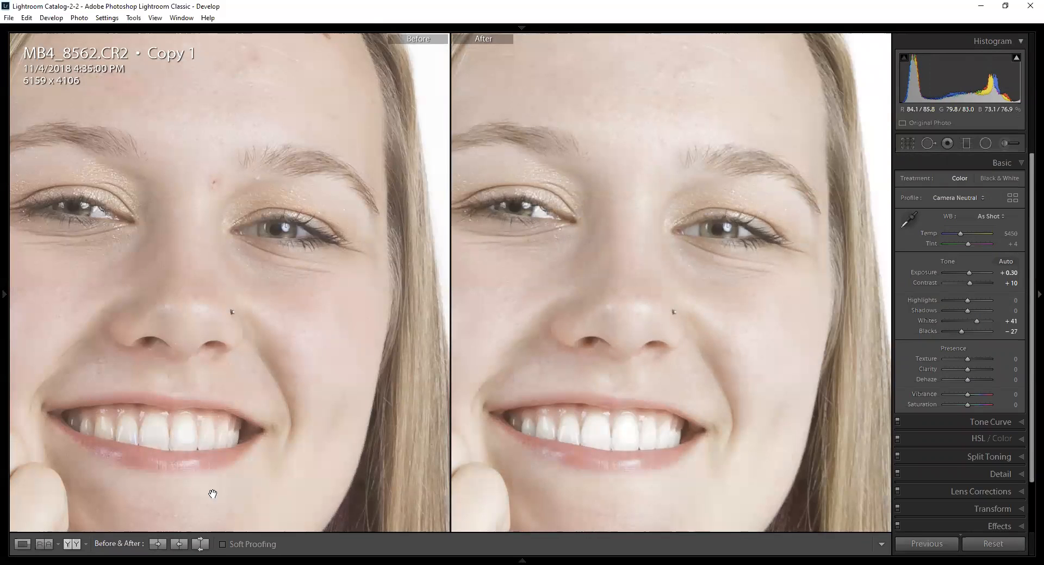
pyautogui.click(22, 544)
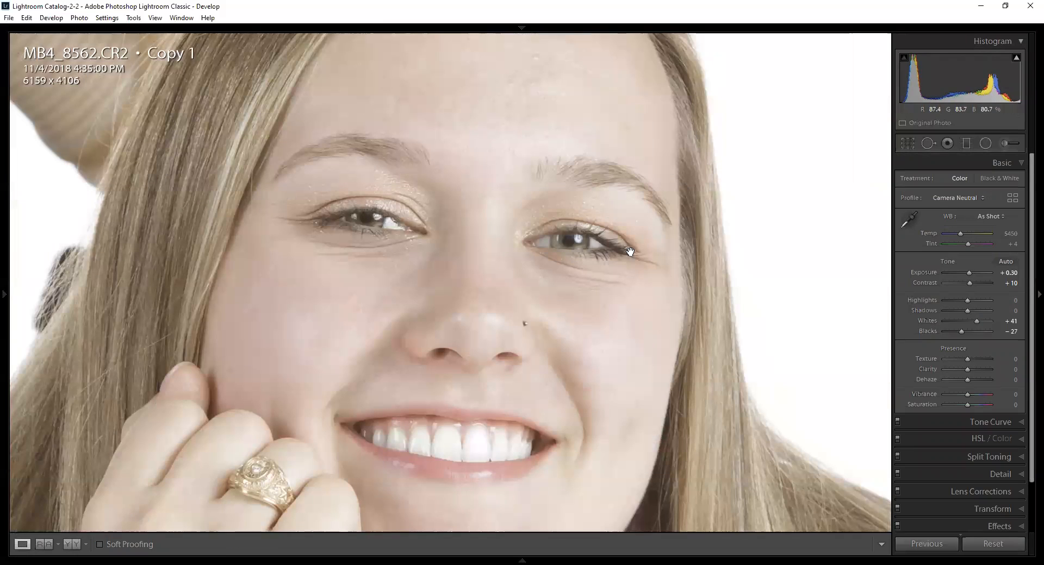
# Enhance the irises of both eyes with a new Iris Enhance brush adjustment of size 4.0
pyautogui.click(1000, 143)
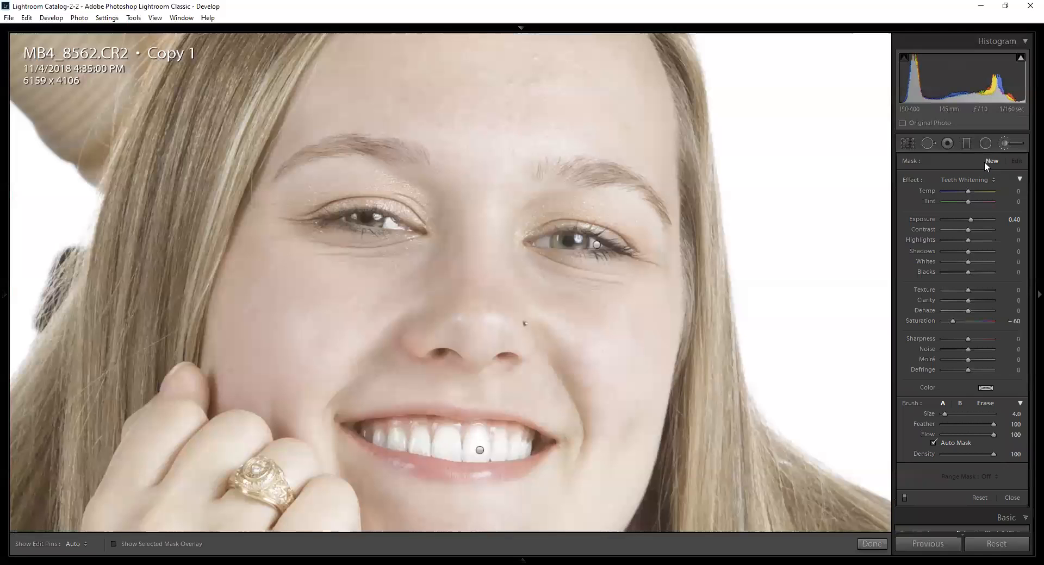
pyautogui.click(959, 178)
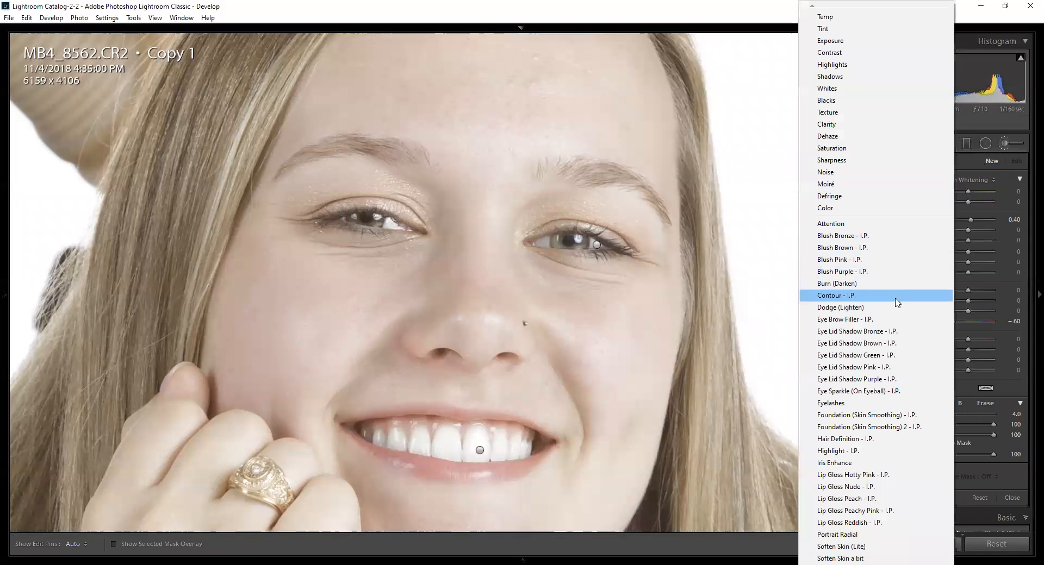
pyautogui.click(846, 463)
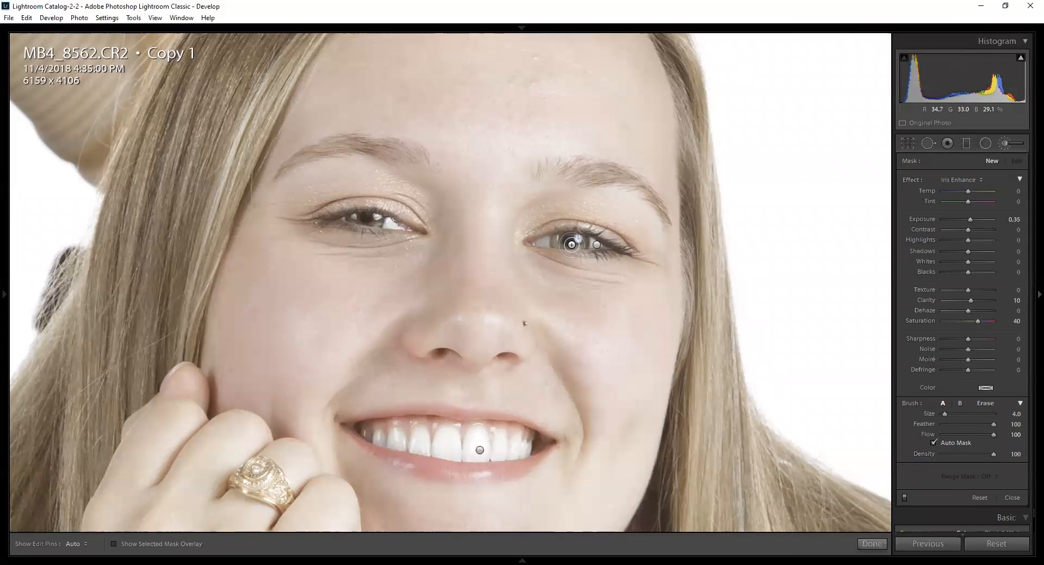
pyautogui.moveTo(559, 240)
pyautogui.mouseDown()
pyautogui.moveTo(579, 240)
pyautogui.moveTo(568, 242)
pyautogui.mouseUp()
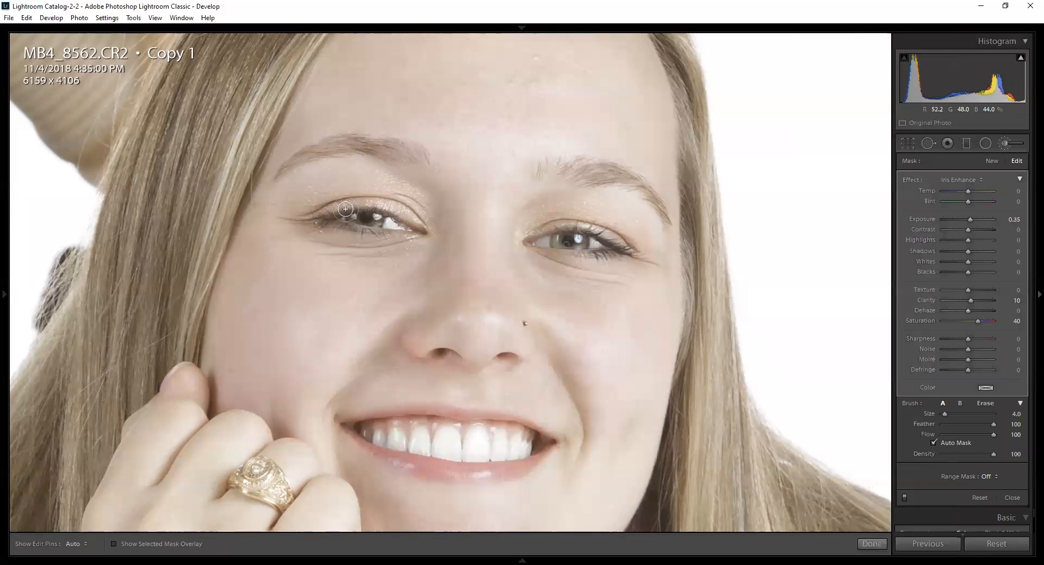
pyautogui.moveTo(353, 217)
pyautogui.mouseDown()
pyautogui.moveTo(375, 218)
pyautogui.moveTo(361, 218)
pyautogui.mouseUp()
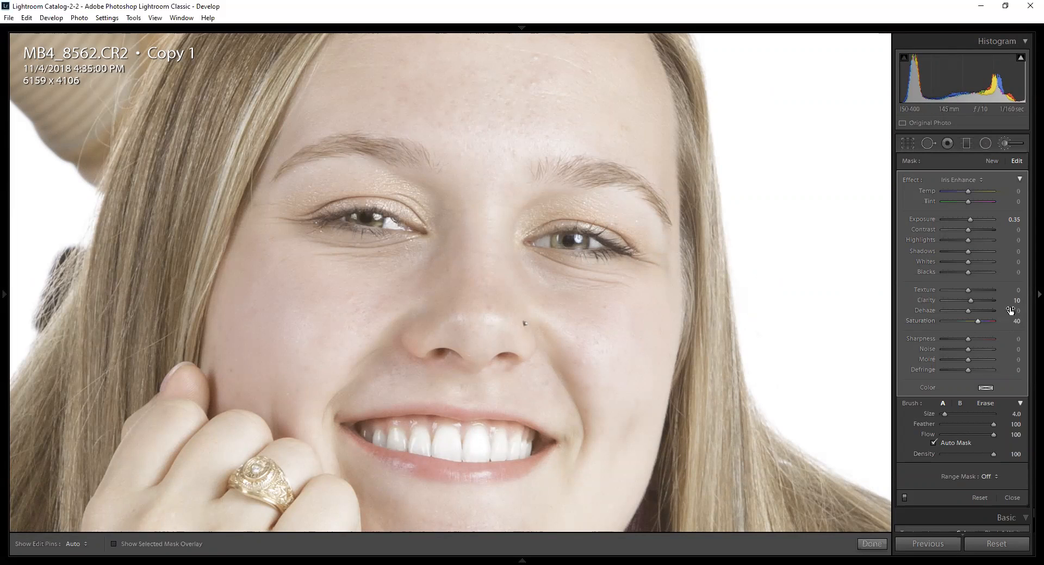
# Try a Contrast of 80 on the iris adjustment and settle on 32
pyautogui.click(1008, 232)
pyautogui.write('21')
pyautogui.press('Return')
pyautogui.moveTo(1017, 232); pyautogui.dragTo(1036, 231)
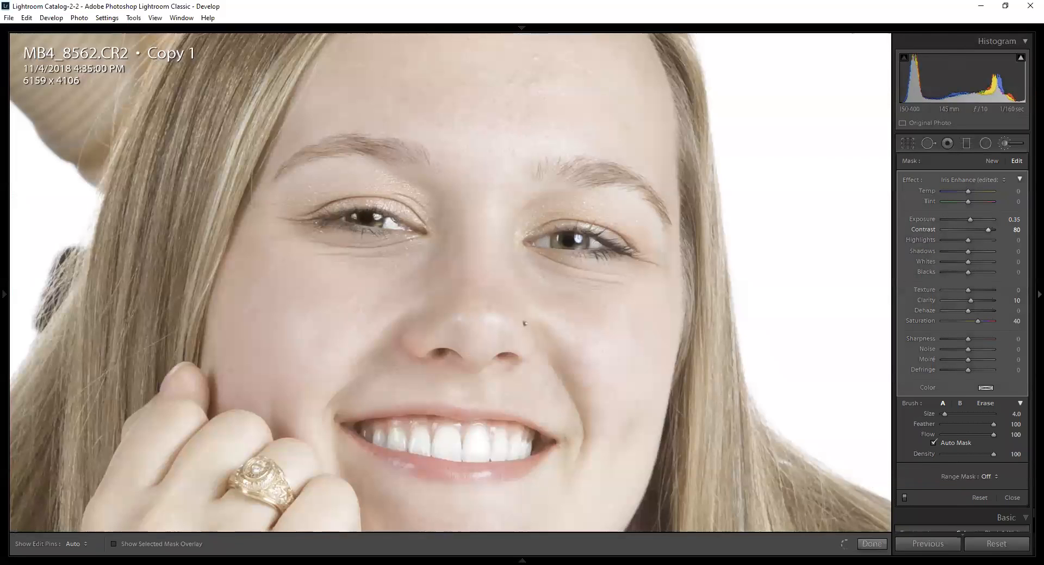
pyautogui.moveTo(1023, 231); pyautogui.dragTo(1020, 231)
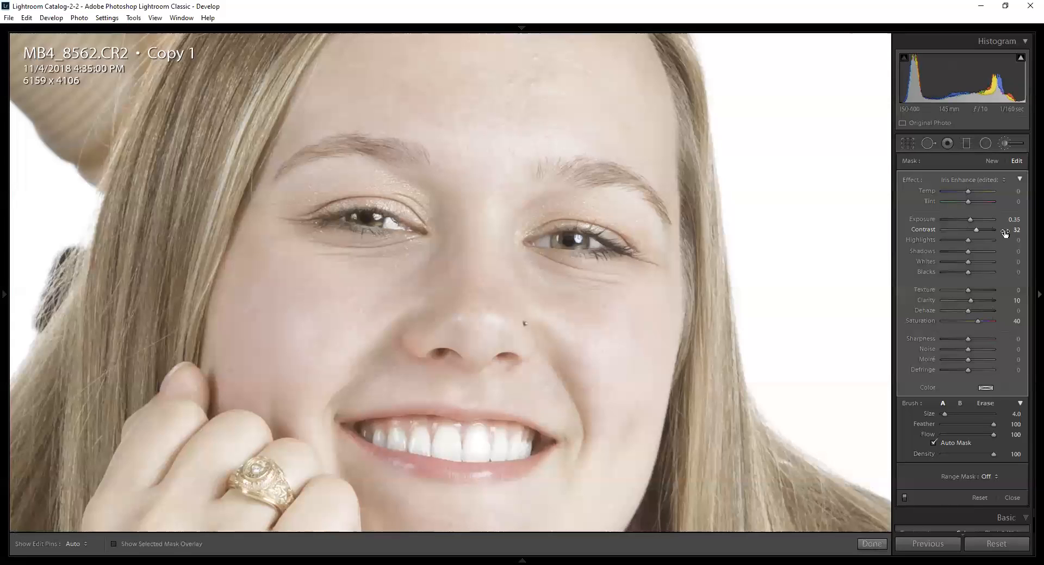
# Sharpen the lashes of both eyes with a new Eyelashes brush adjustment, and close the brush with the whole photo in view
pyautogui.click(989, 161)
pyautogui.click(962, 178)
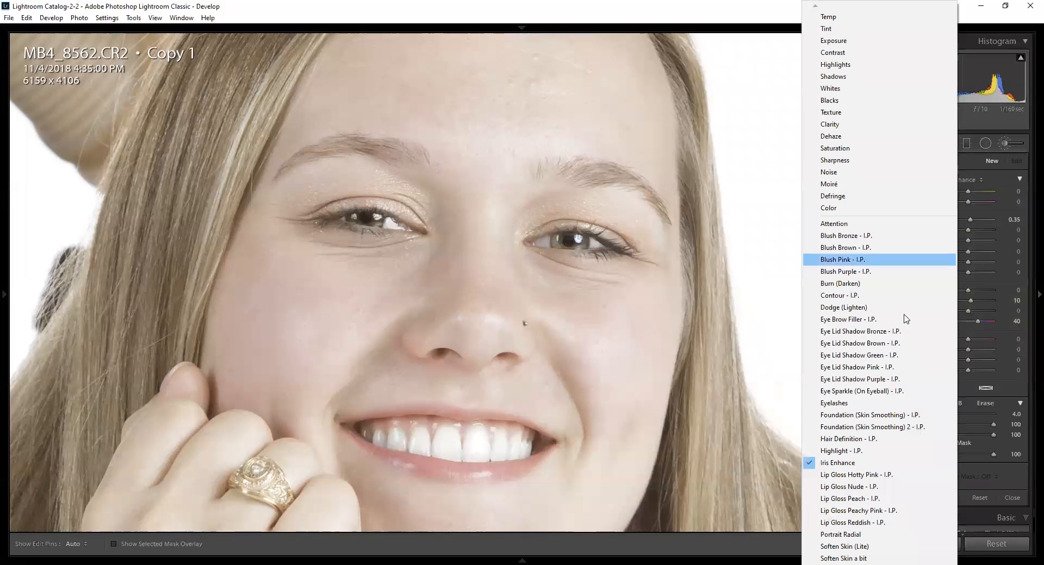
pyautogui.click(888, 404)
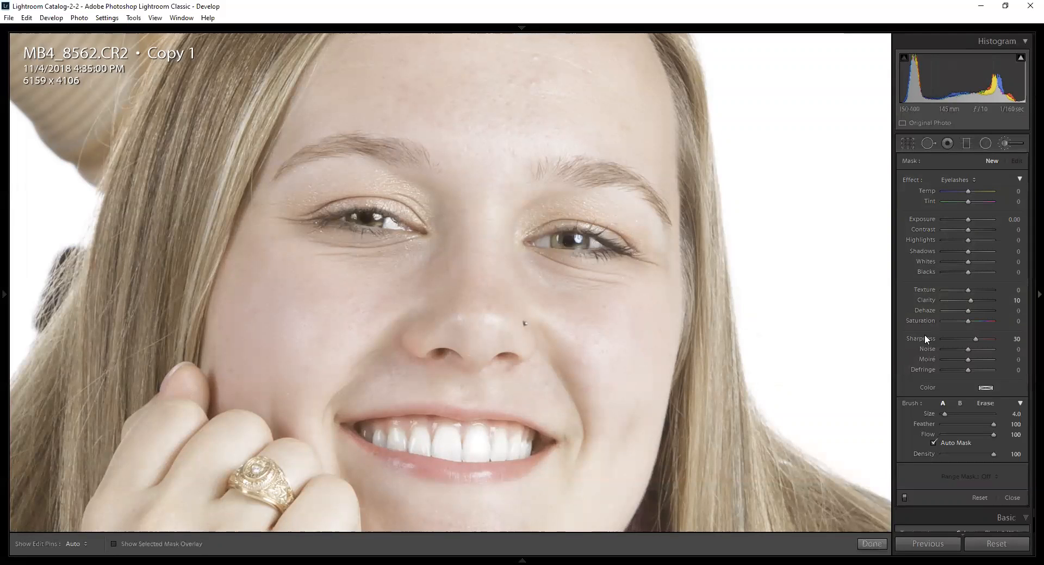
pyautogui.press('h')
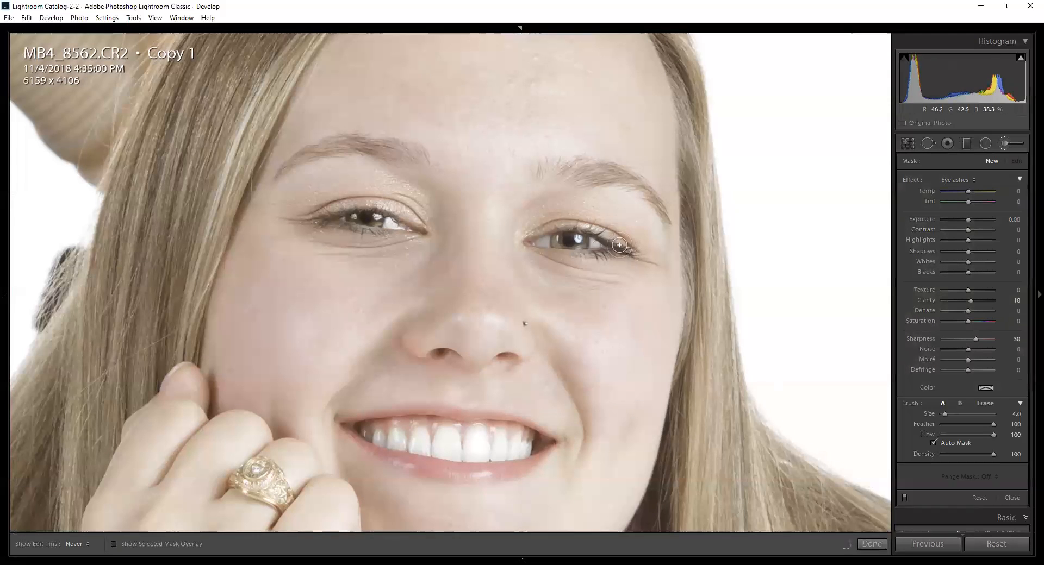
pyautogui.moveTo(396, 219)
pyautogui.mouseDown()
pyautogui.moveTo(350, 210)
pyautogui.moveTo(319, 224)
pyautogui.mouseUp()
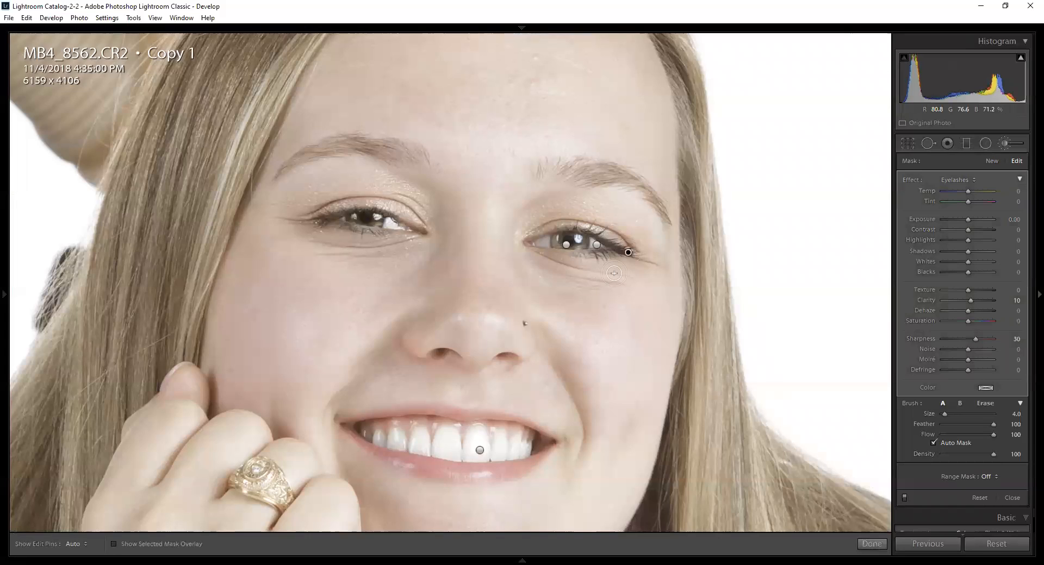
pyautogui.press('z')
pyautogui.press('k')
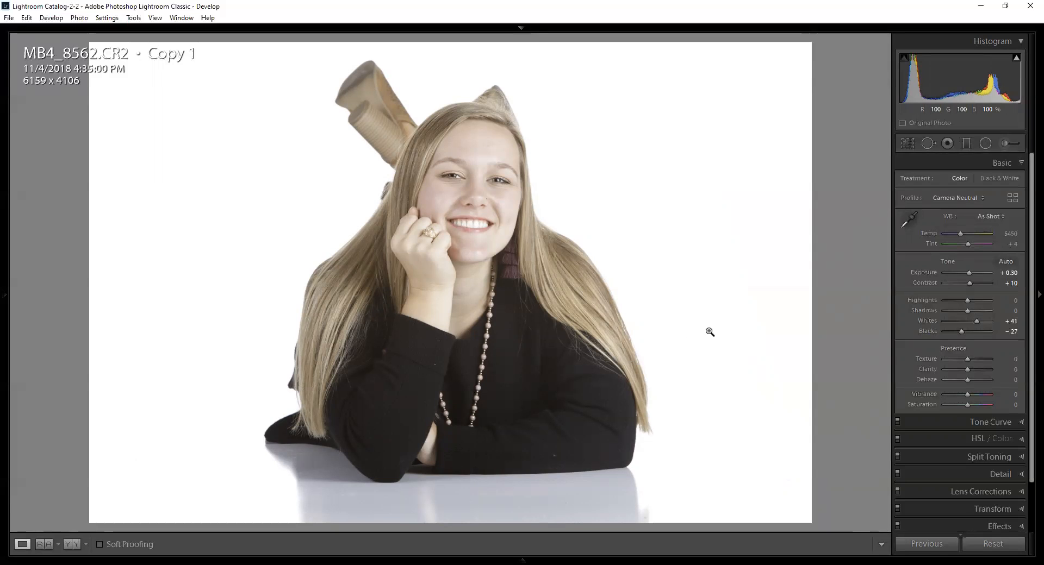
# Try global Texture at +100 while viewing the face up close, and reset it to its default
pyautogui.click(487, 172)
pyautogui.moveTo(487, 125); pyautogui.dragTo(557, 148)
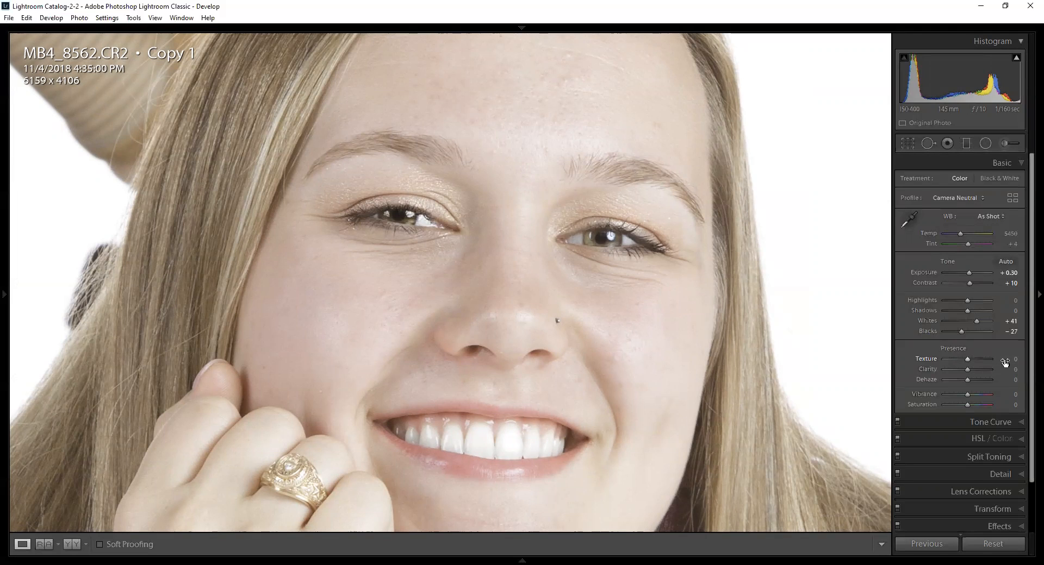
pyautogui.moveTo(1004, 362); pyautogui.dragTo(1037, 363)
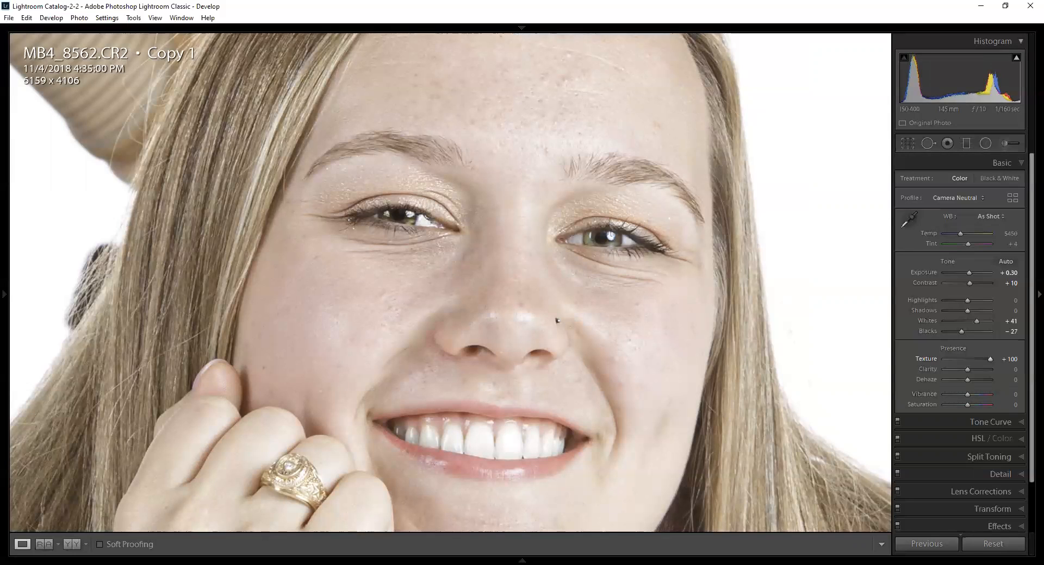
pyautogui.moveTo(1037, 362); pyautogui.dragTo(1032, 363)
pyautogui.moveTo(982, 359)
pyautogui.mouseDown()
pyautogui.moveTo(944, 359)
pyautogui.moveTo(969, 359)
pyautogui.mouseUp()
pyautogui.doubleClick(930, 361)
# Try Clarity up to +87 and Dehaze down to −27 on the portrait, resetting each to its default
pyautogui.click(1010, 369)
pyautogui.write('71')
pyautogui.press('Return')
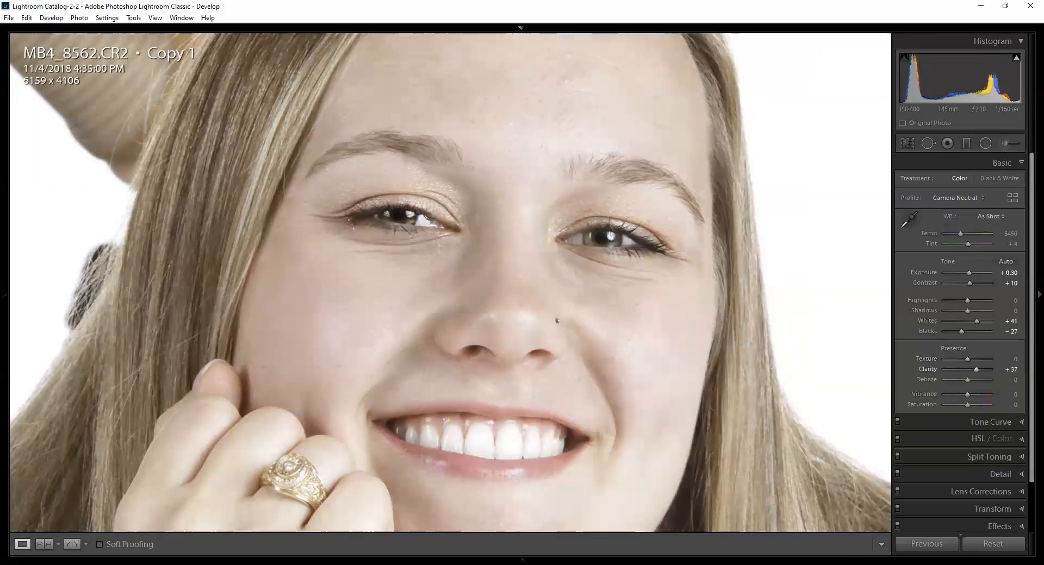
pyautogui.moveTo(983, 370); pyautogui.dragTo(987, 370)
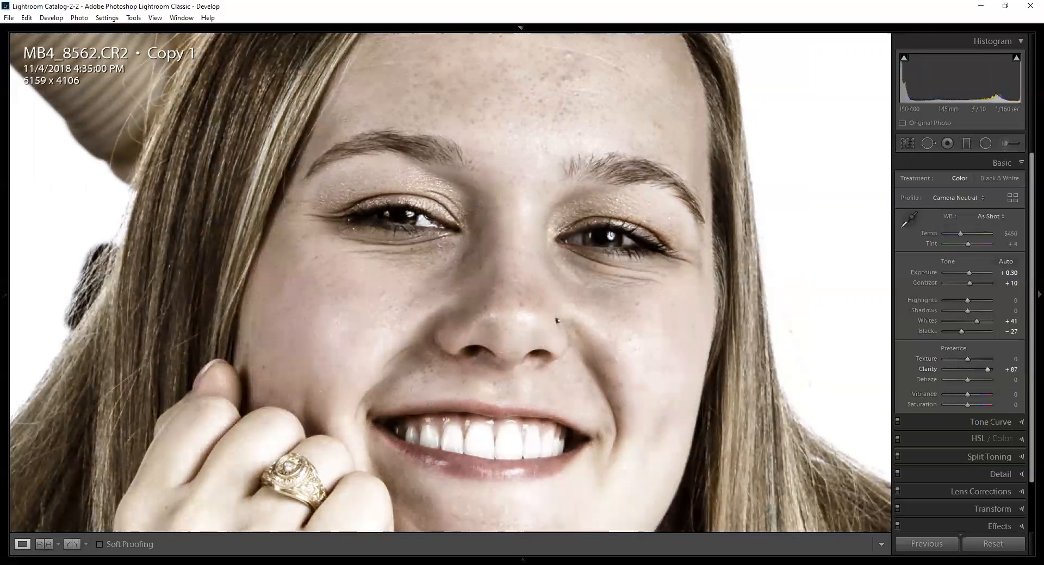
pyautogui.moveTo(985, 369)
pyautogui.mouseDown()
pyautogui.moveTo(944, 369)
pyautogui.moveTo(967, 369)
pyautogui.mouseUp()
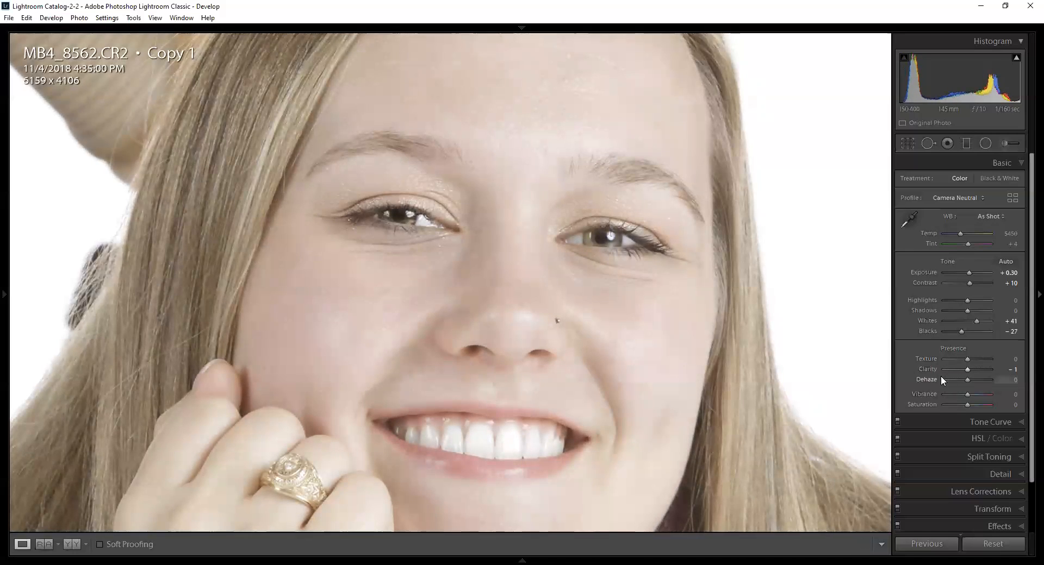
pyautogui.doubleClick(929, 368)
pyautogui.moveTo(1009, 384); pyautogui.dragTo(961, 379)
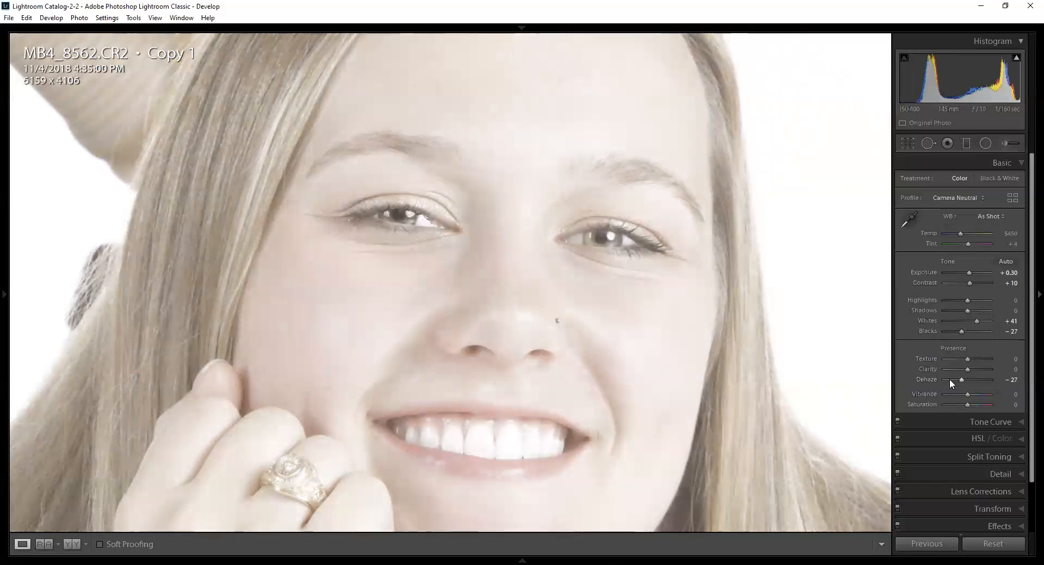
pyautogui.doubleClick(928, 380)
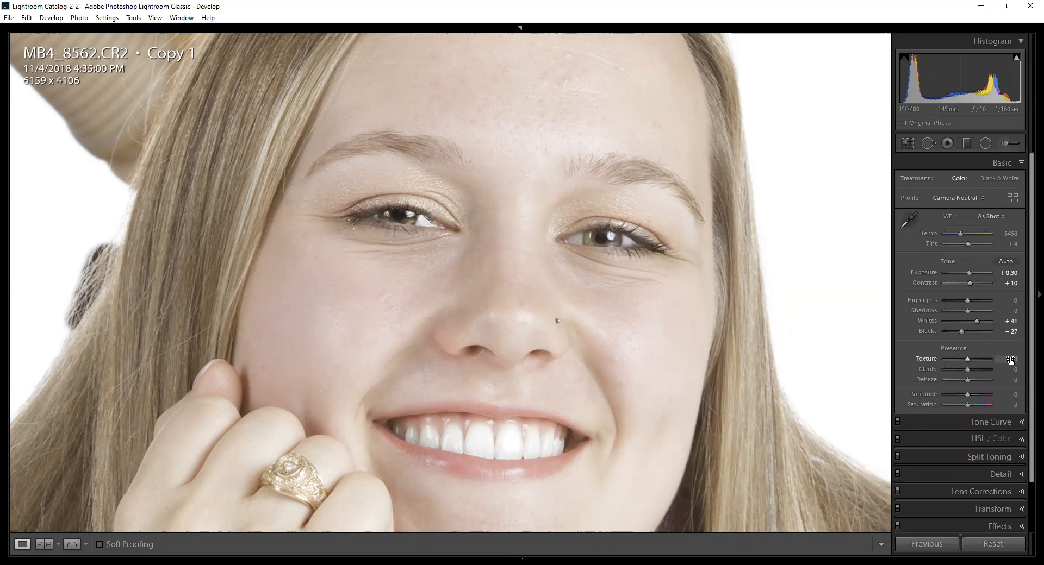
# Soften the skin by setting the global Texture to −25, and inspect the forehead
pyautogui.moveTo(1008, 363); pyautogui.dragTo(1010, 363)
pyautogui.moveTo(1004, 361); pyautogui.dragTo(1011, 361)
pyautogui.moveTo(1010, 359); pyautogui.dragTo(958, 359)
pyautogui.moveTo(960, 359); pyautogui.dragTo(960, 359)
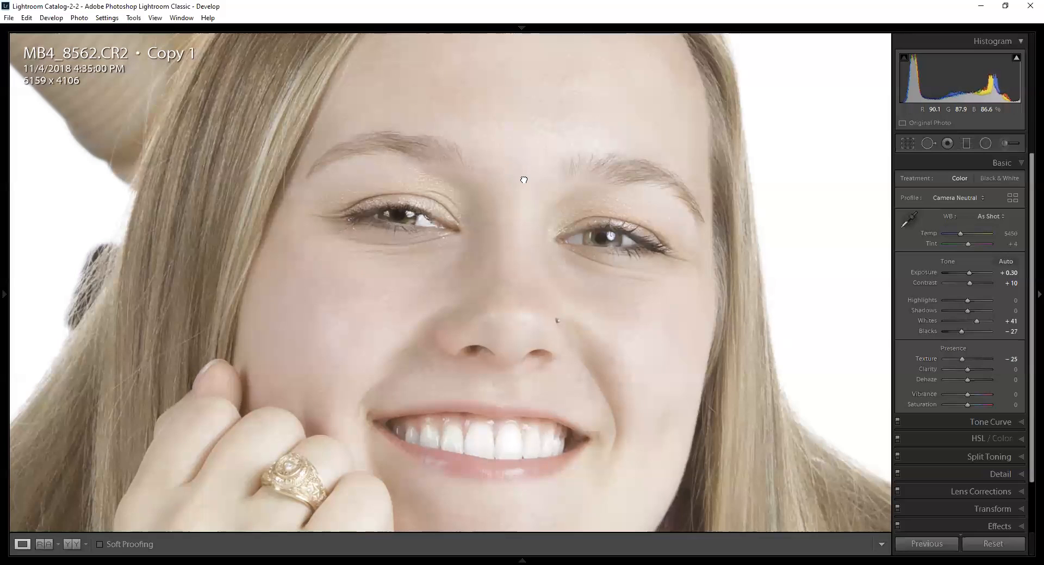
pyautogui.moveTo(522, 177); pyautogui.dragTo(527, 220)
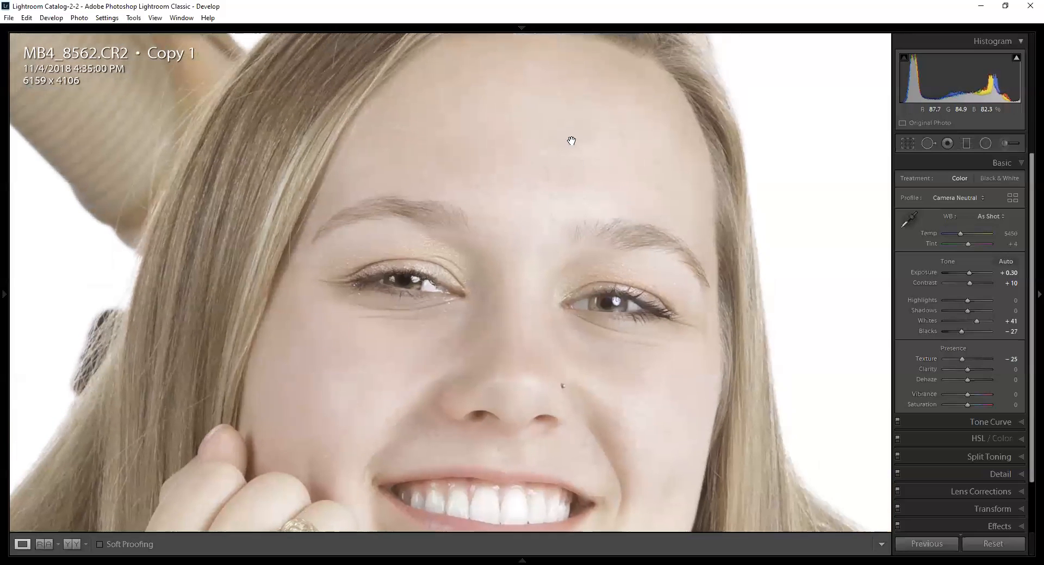
# Reset the Adjustment Brush effect sliders and set the brush's Texture to −71 for a new mask
pyautogui.click(1004, 143)
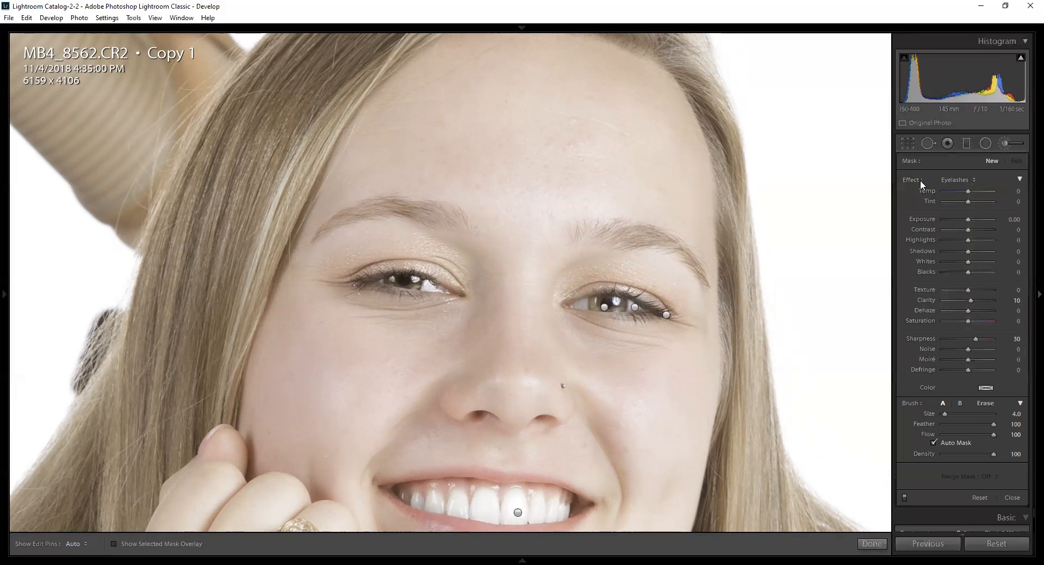
pyautogui.doubleClick(906, 177)
pyautogui.moveTo(1012, 291); pyautogui.dragTo(983, 292)
pyautogui.scroll(2, 550, 191)
pyautogui.moveTo(1016, 290); pyautogui.dragTo(1006, 289)
# Size the skin-smoothing brush to 11.0 for painting the forehead, keeping Flow at 100
pyautogui.press('[')
pyautogui.press('[')
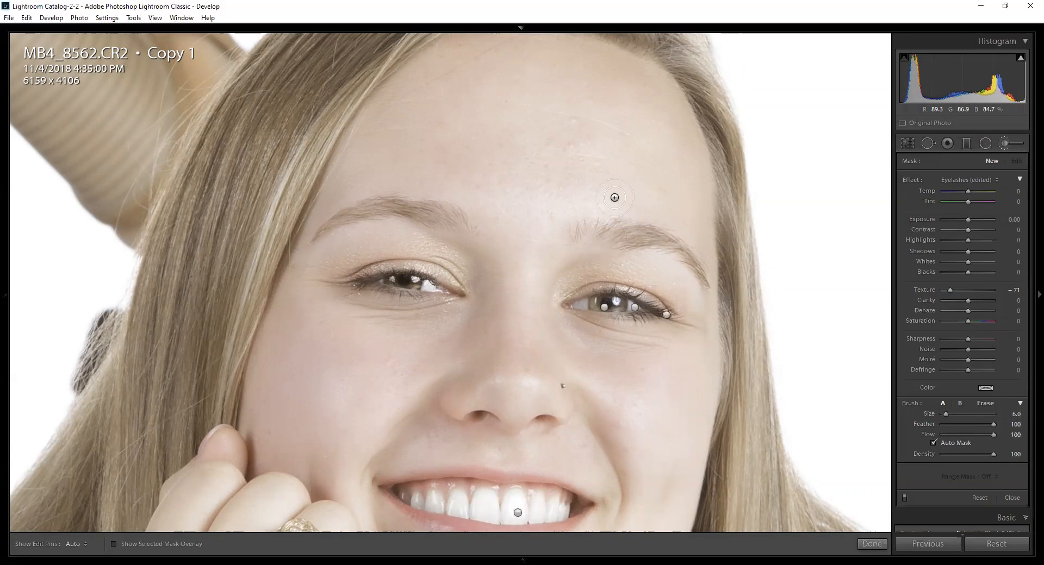
pyautogui.press(']')
pyautogui.press(']')
pyautogui.press(']')
pyautogui.press(']')
pyautogui.press(']')
pyautogui.press(']')
pyautogui.moveTo(949, 414); pyautogui.dragTo(946, 423)
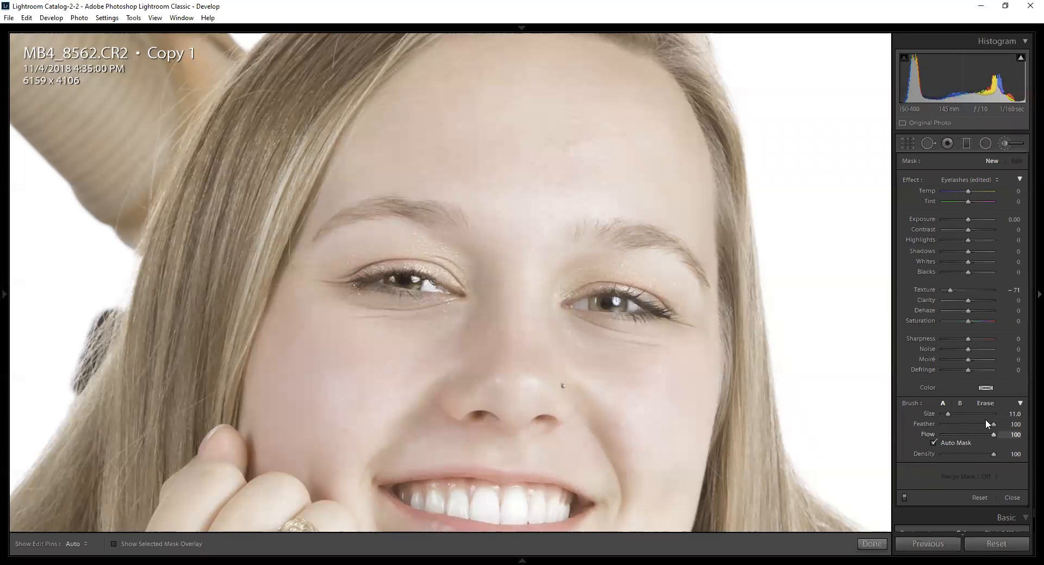
# Undo a test dab of texture softening on the forehead and set the brush Flow to 34 with Density at 100
pyautogui.click(570, 152)
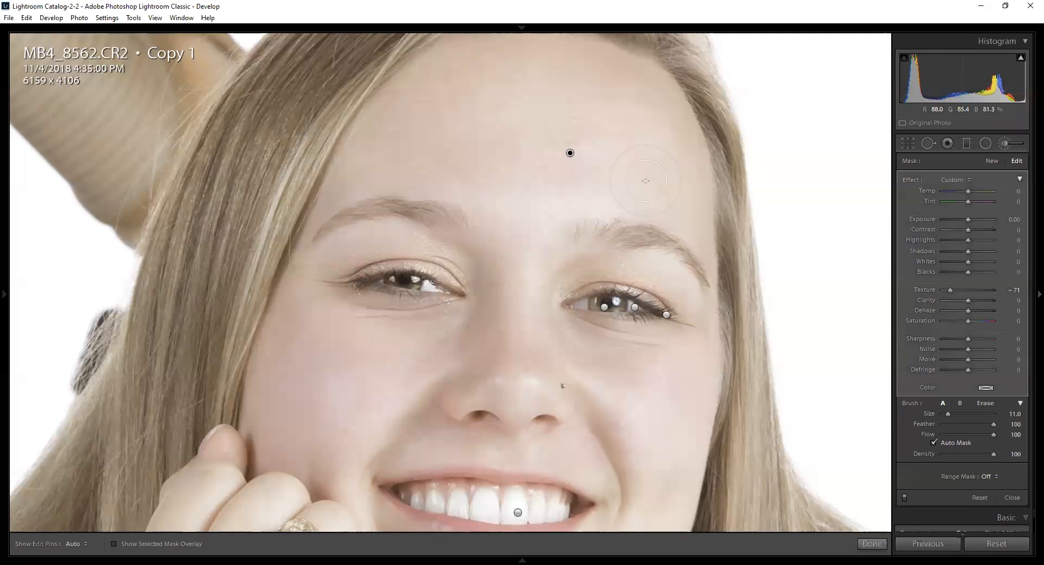
pyautogui.hotkey('ctrl', 'z')
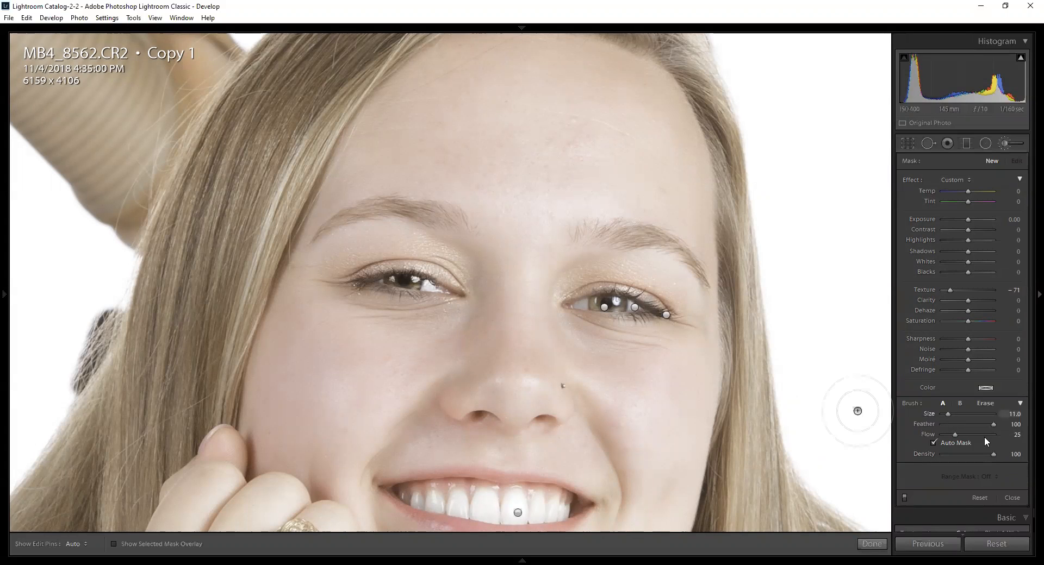
pyautogui.moveTo(968, 454); pyautogui.dragTo(960, 453)
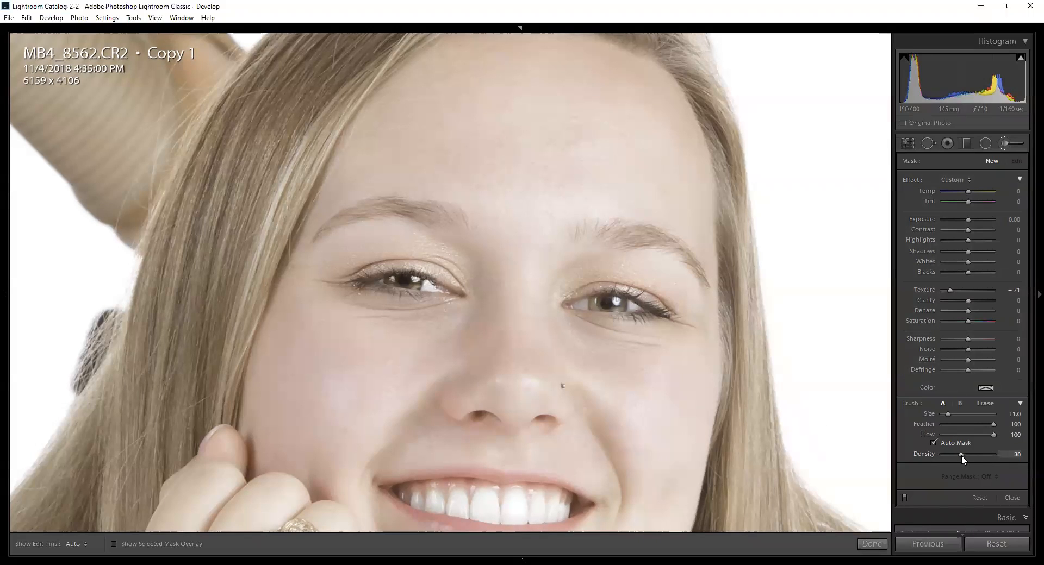
pyautogui.moveTo(988, 452)
pyautogui.mouseDown()
pyautogui.moveTo(1010, 453)
pyautogui.moveTo(959, 434)
pyautogui.mouseUp()
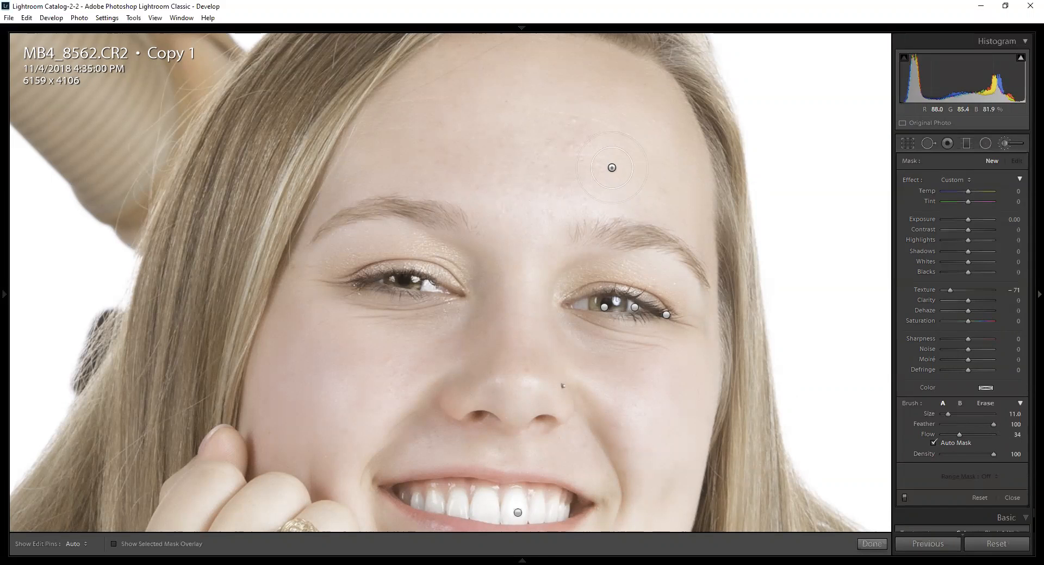
# Set the Adjustment Brush Flow to 21, paint the texture softening over the forehead above the brow, and close the brush
pyautogui.moveTo(957, 434); pyautogui.dragTo(952, 436)
pyautogui.press('h')
pyautogui.moveTo(602, 155); pyautogui.dragTo(583, 150)
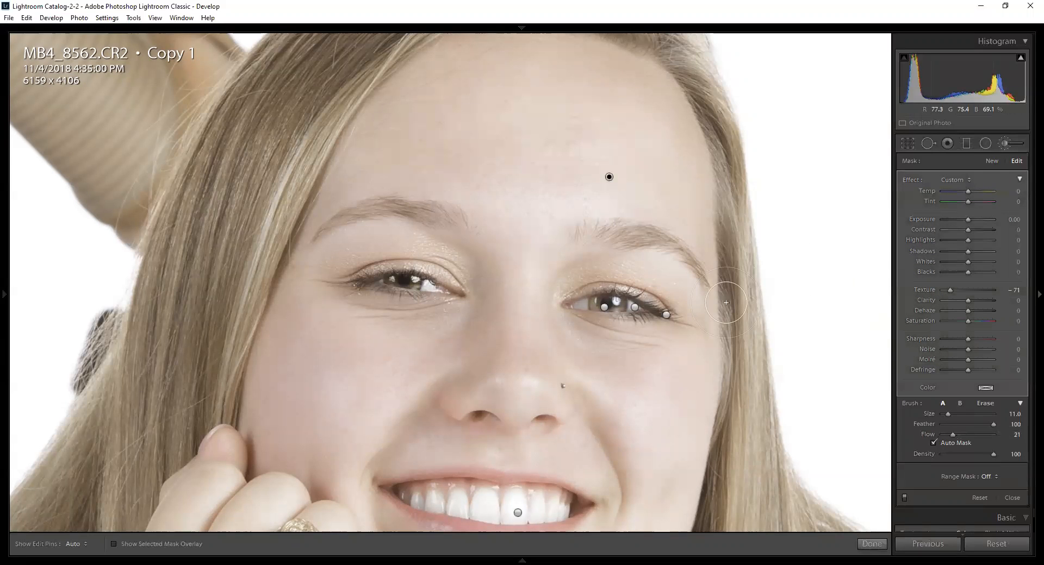
pyautogui.press('z')
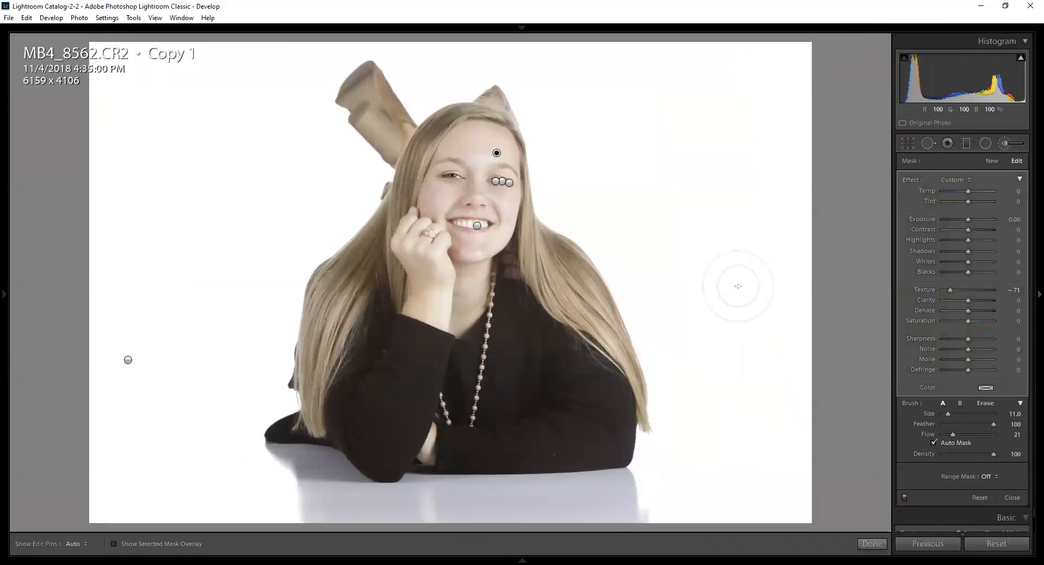
pyautogui.press('k')
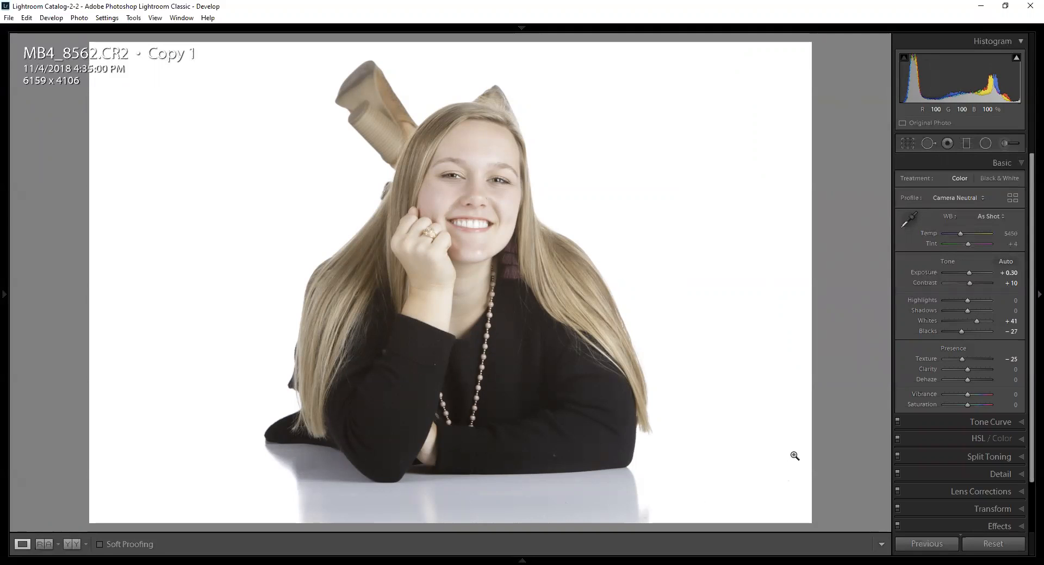
# Start Spot Removal and briefly display Visualize Spots to check the whole portrait for dust and blemishes
pyautogui.press('q')
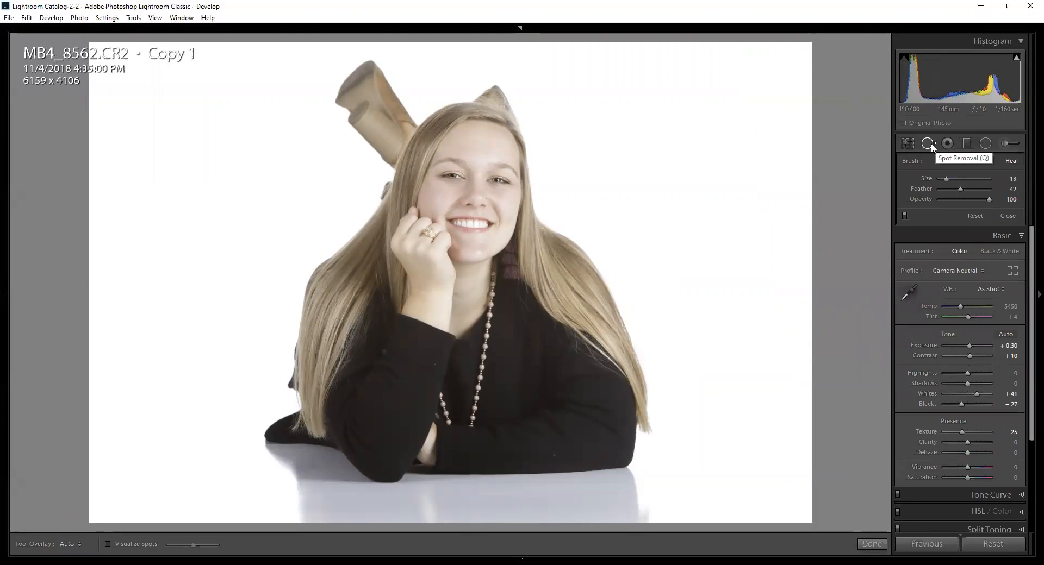
pyautogui.click(108, 544)
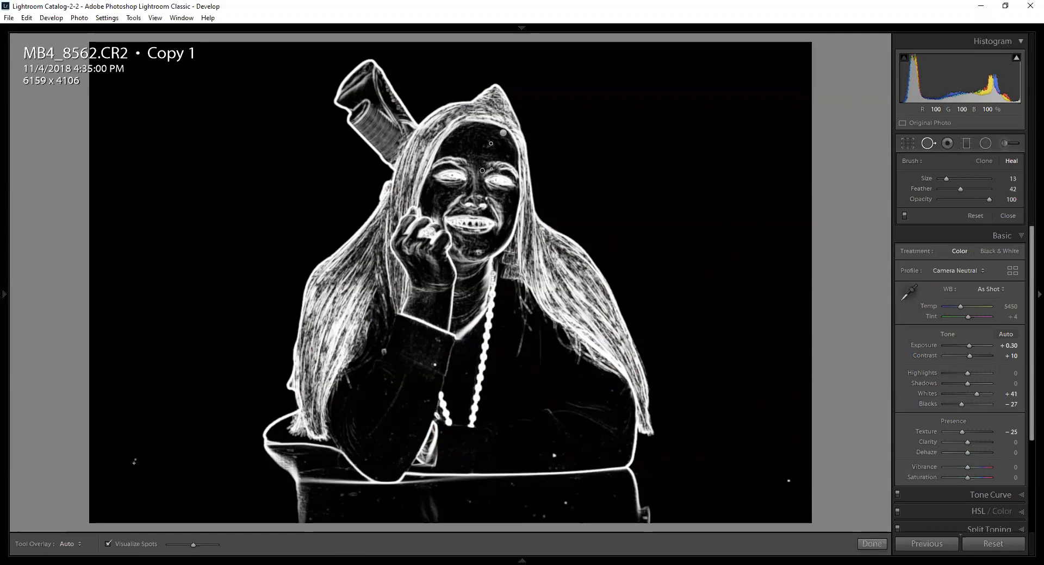
pyautogui.click(108, 544)
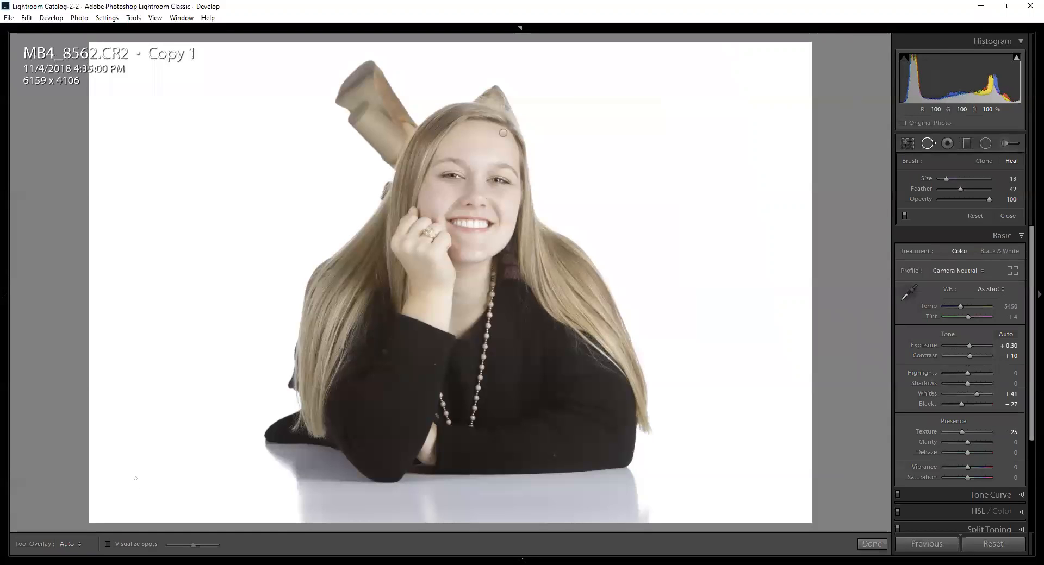
# Heal the dust spot in the white background near the photo's lower-left edge with a size 13 brush
pyautogui.press('space')
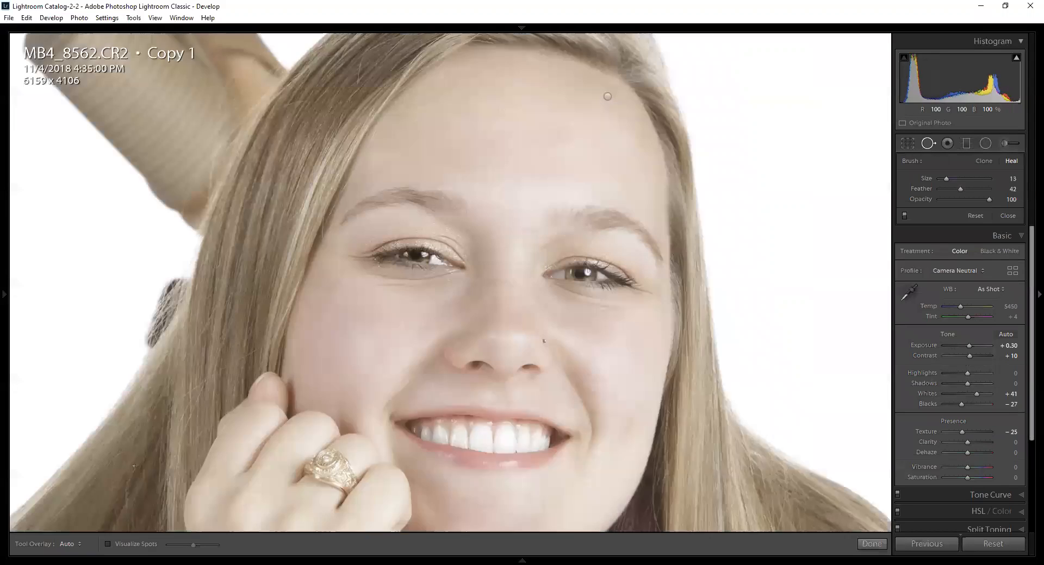
pyautogui.moveTo(155, 472); pyautogui.dragTo(608, 261)
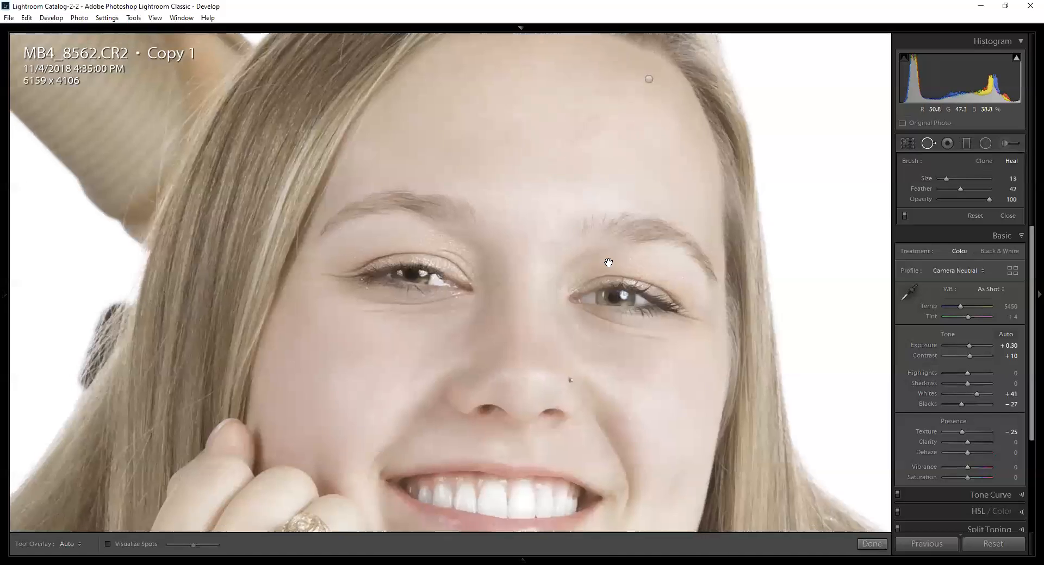
pyautogui.moveTo(330, 476); pyautogui.dragTo(631, 275)
pyautogui.moveTo(438, 405); pyautogui.dragTo(705, 237)
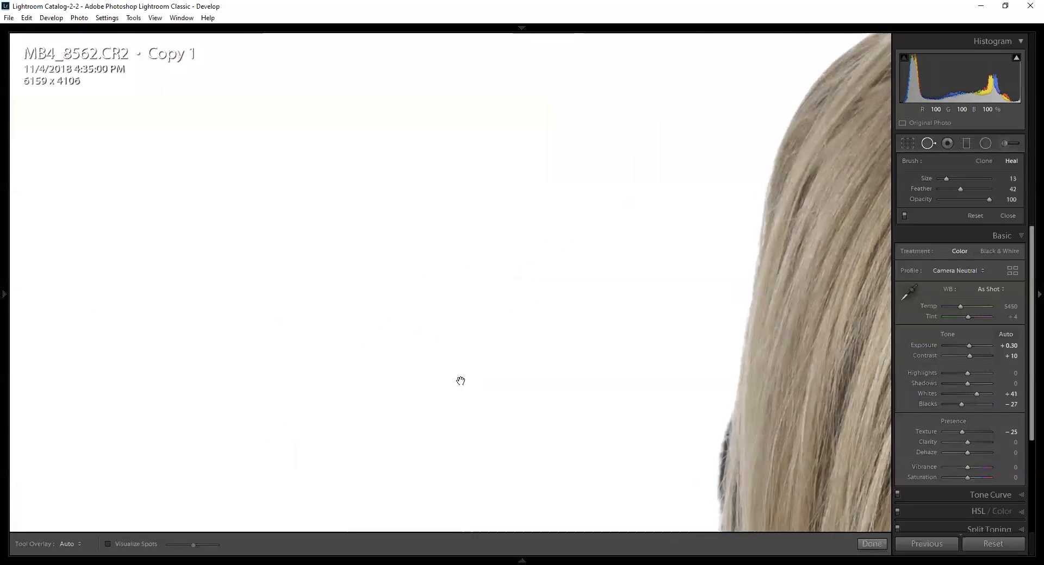
pyautogui.moveTo(460, 381); pyautogui.dragTo(691, 216)
pyautogui.moveTo(418, 364)
pyautogui.mouseDown()
pyautogui.moveTo(487, 293)
pyautogui.moveTo(506, 196)
pyautogui.moveTo(492, 205)
pyautogui.mouseUp()
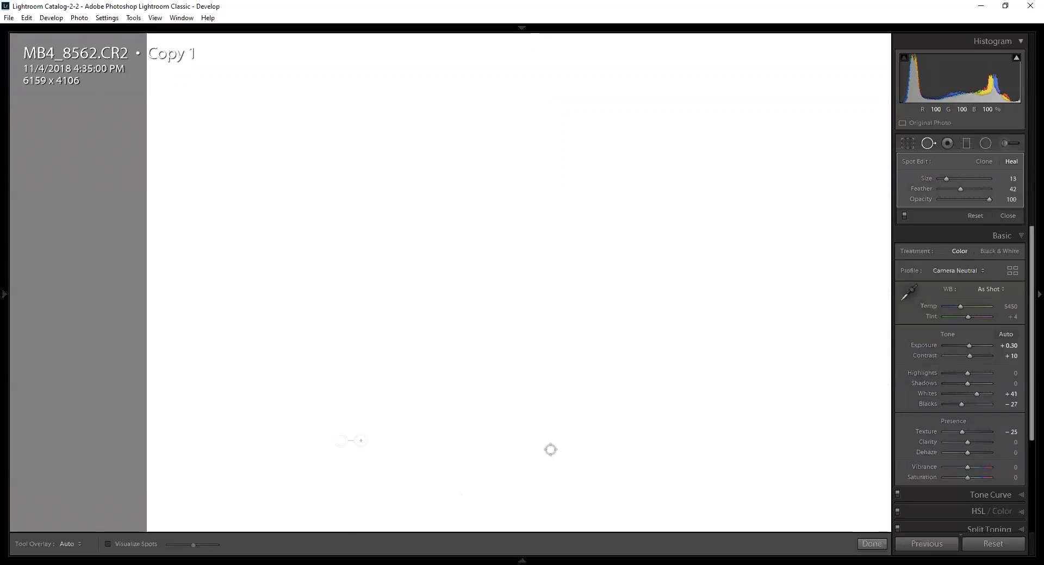
# Show Visualize Spots again and heal the bright speck on the raised arm's dark sleeve with a size 44 spot
pyautogui.click(108, 545)
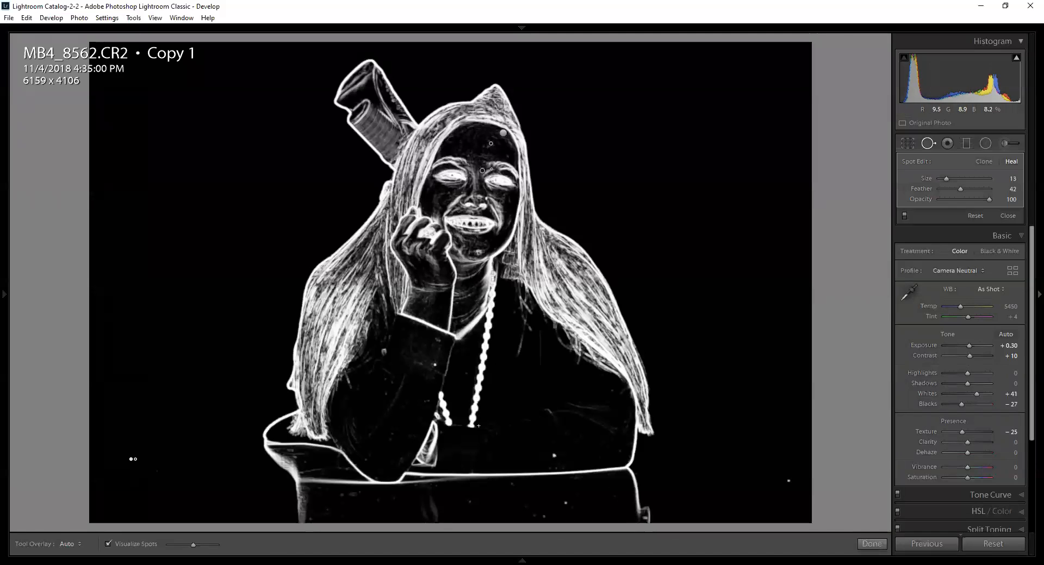
pyautogui.click(435, 363)
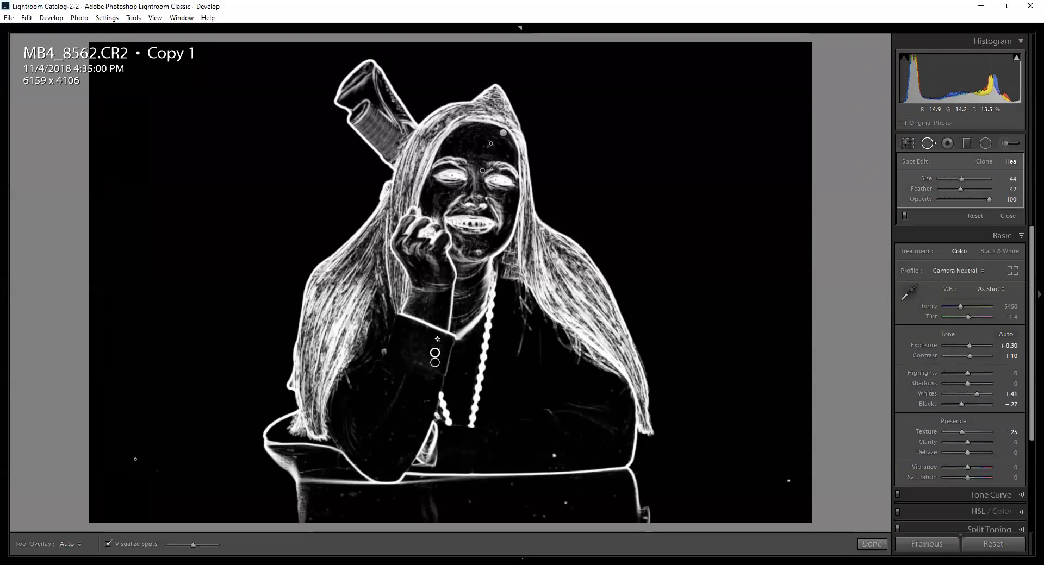
# Heal the spots on the sleeve cuff, the lower sweater, the tabletop reflection and the background beside the table
pyautogui.moveTo(435, 353); pyautogui.dragTo(438, 342)
pyautogui.click(553, 455)
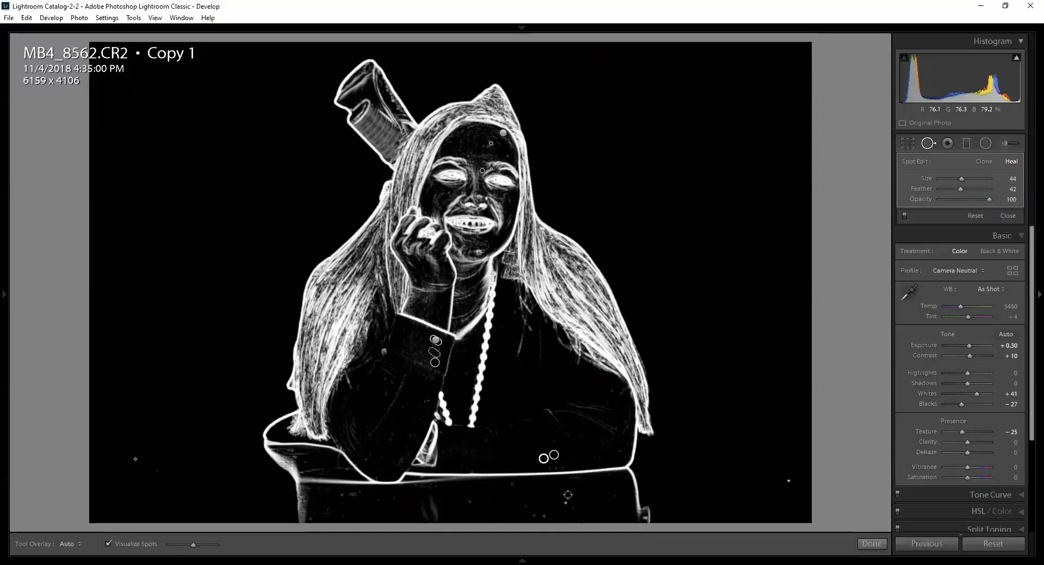
pyautogui.click(563, 500)
pyautogui.click(545, 516)
pyautogui.click(468, 501)
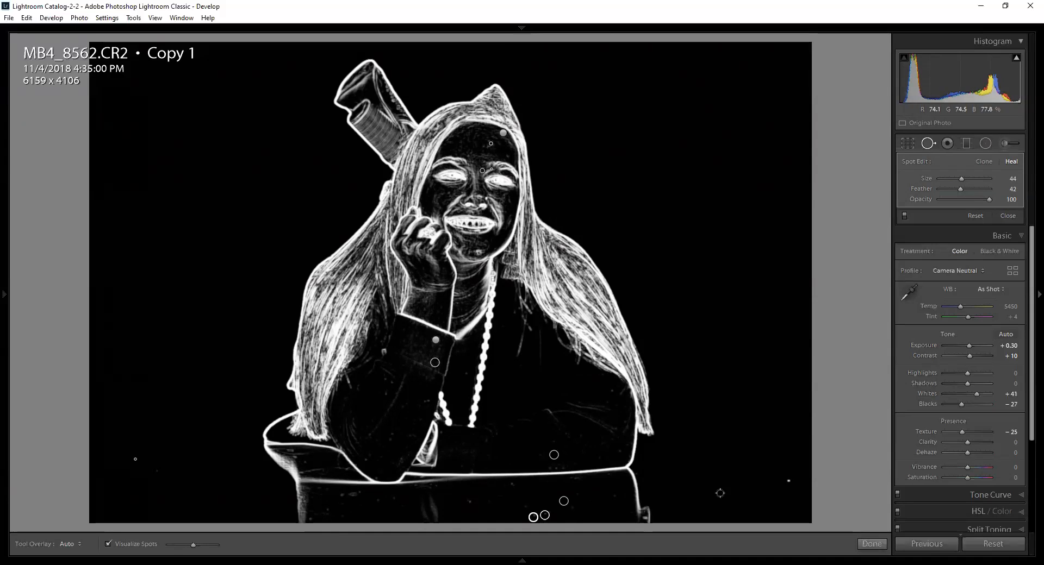
pyautogui.click(786, 481)
# Heal the faint spots in the portrait's lower-left background with a size 26 brush and turn off spot visualization
pyautogui.press('z')
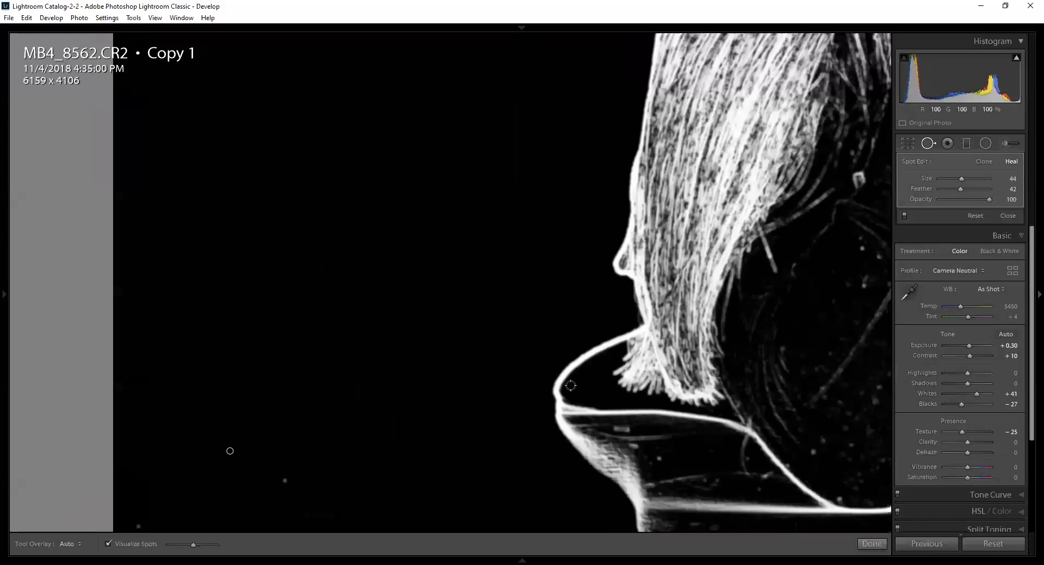
pyautogui.press('z')
pyautogui.press('z')
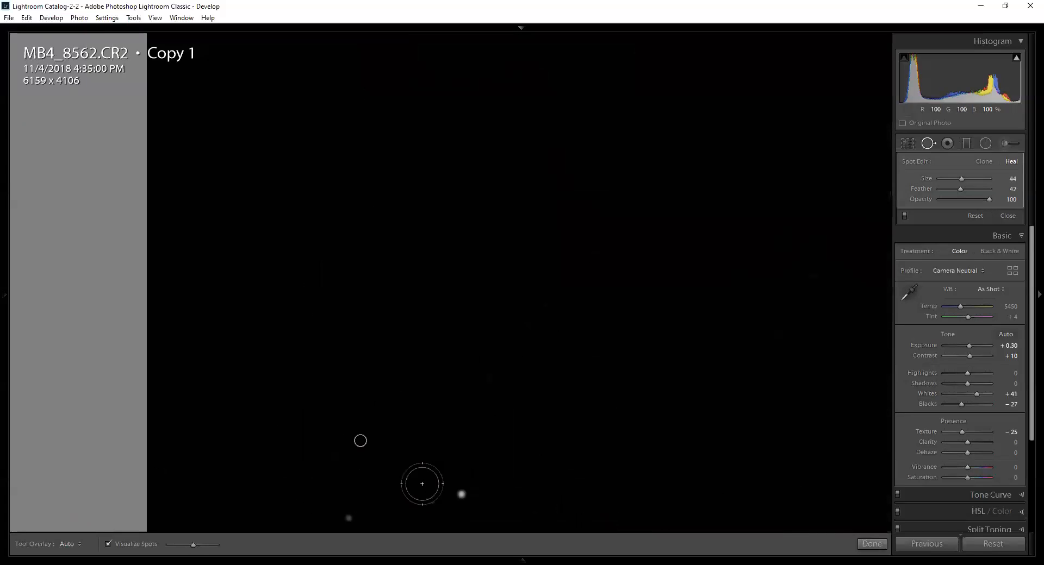
pyautogui.scroll(-5, 472, 494)
pyautogui.click(462, 497)
pyautogui.press('z')
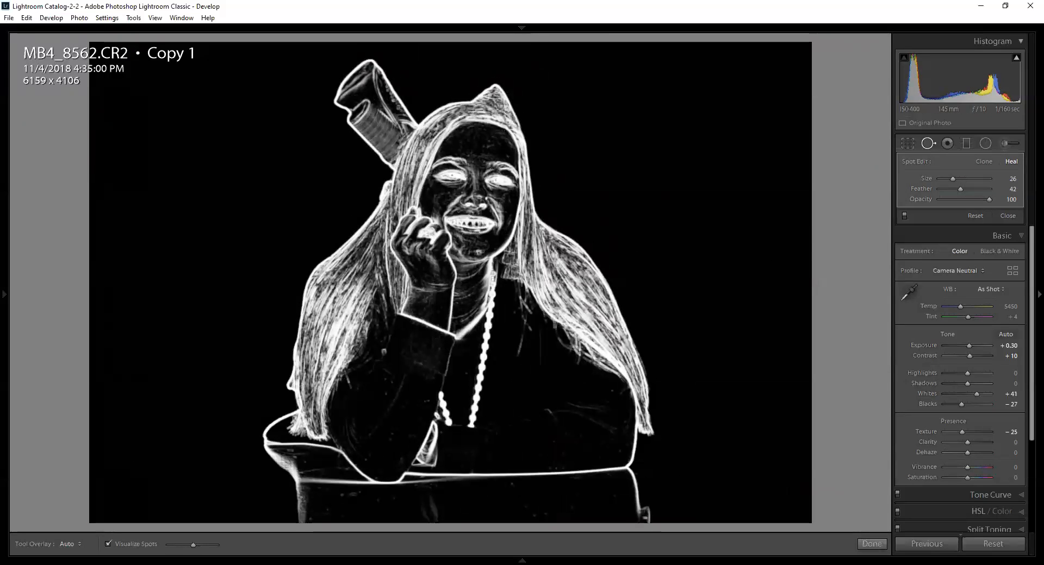
pyautogui.click(125, 546)
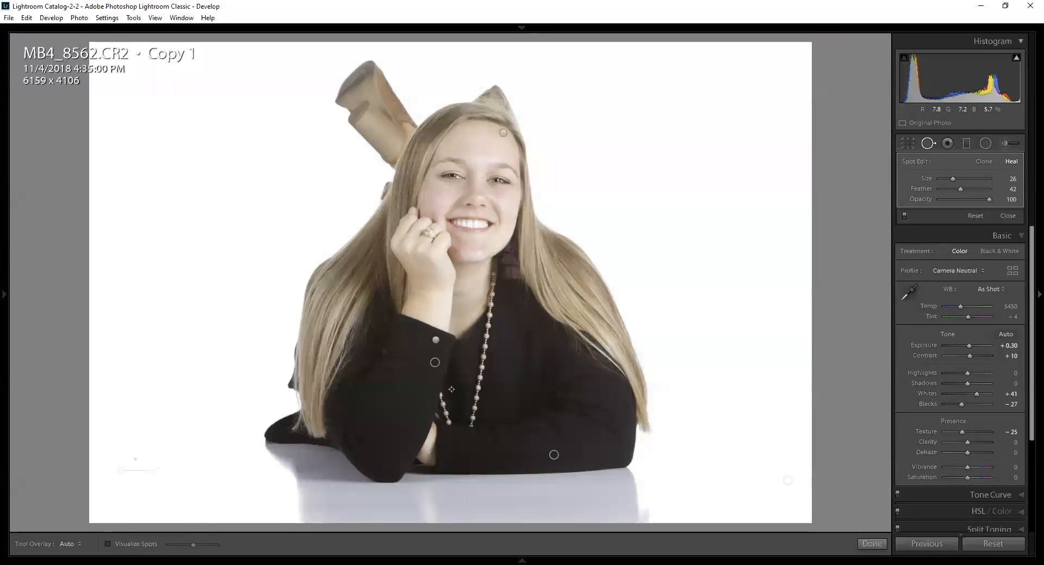
# Reposition the healing spot along the lower part of the sleeve cuff and close the Spot Removal tool
pyautogui.press('z')
pyautogui.moveTo(612, 357); pyautogui.dragTo(109, 389)
pyautogui.moveTo(579, 373); pyautogui.dragTo(193, 491)
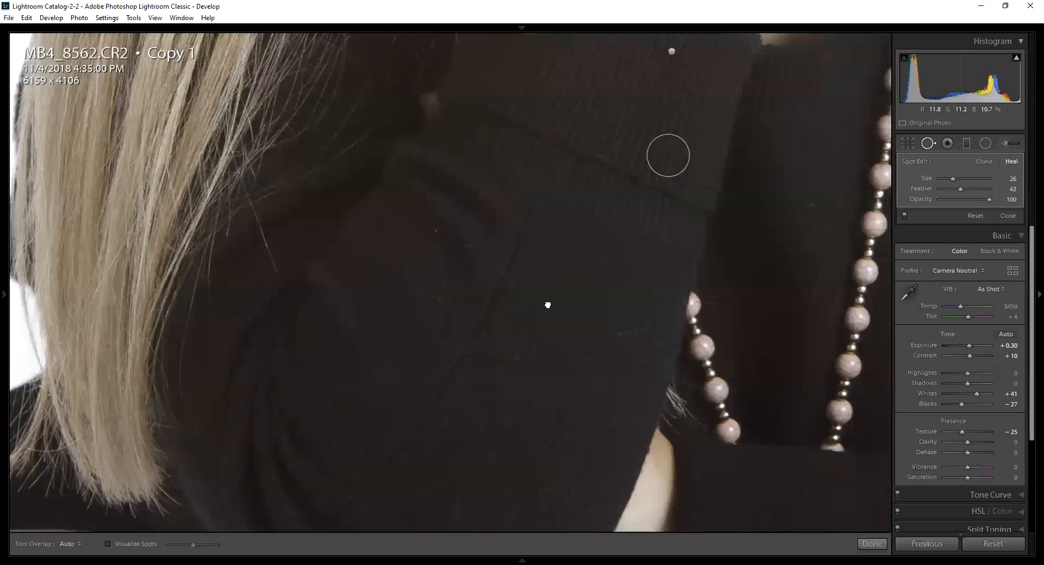
pyautogui.moveTo(547, 303); pyautogui.dragTo(386, 491)
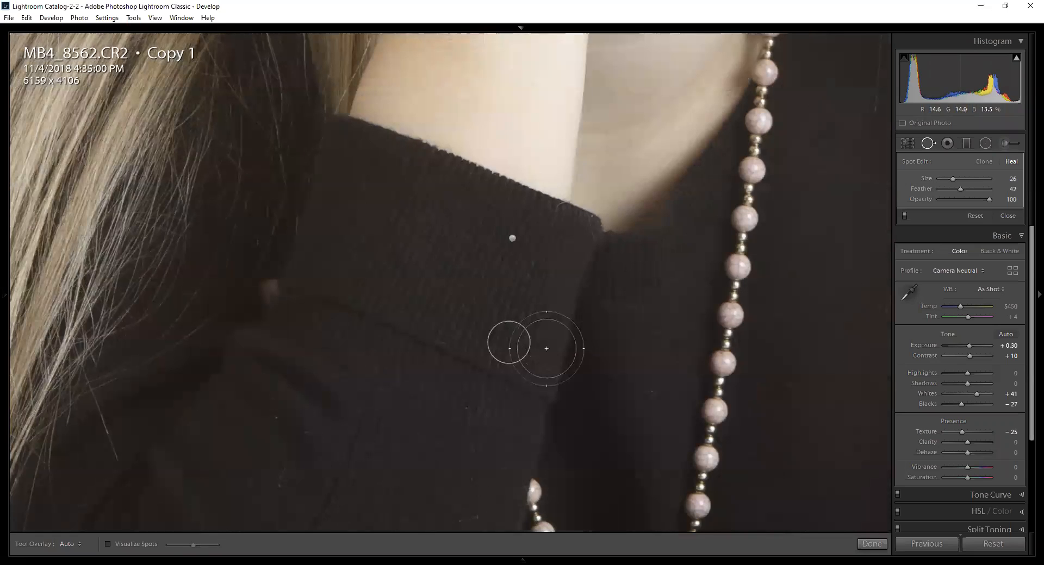
pyautogui.click(513, 353)
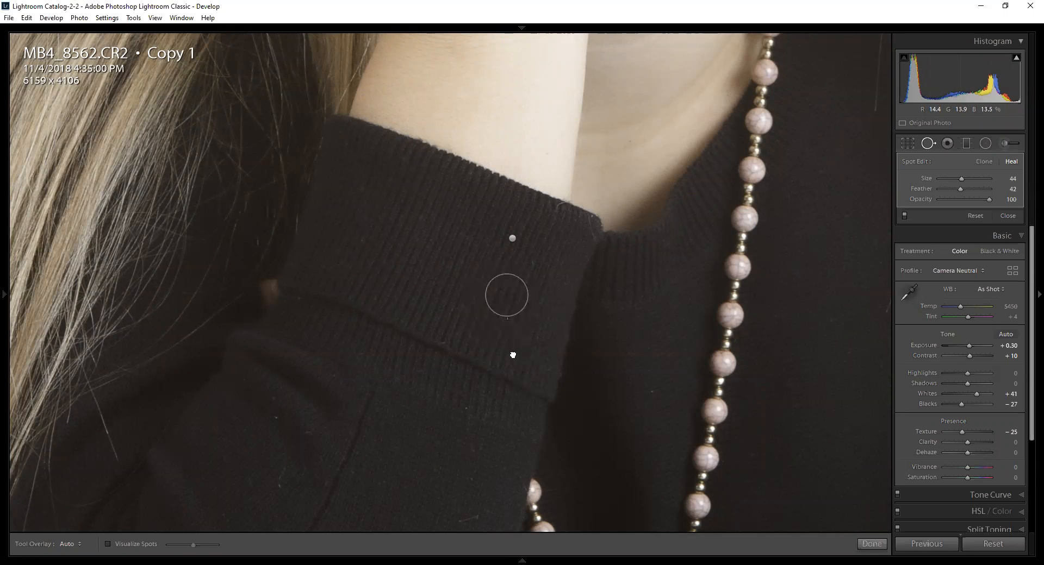
pyautogui.click(518, 340)
pyautogui.moveTo(518, 339); pyautogui.dragTo(557, 323)
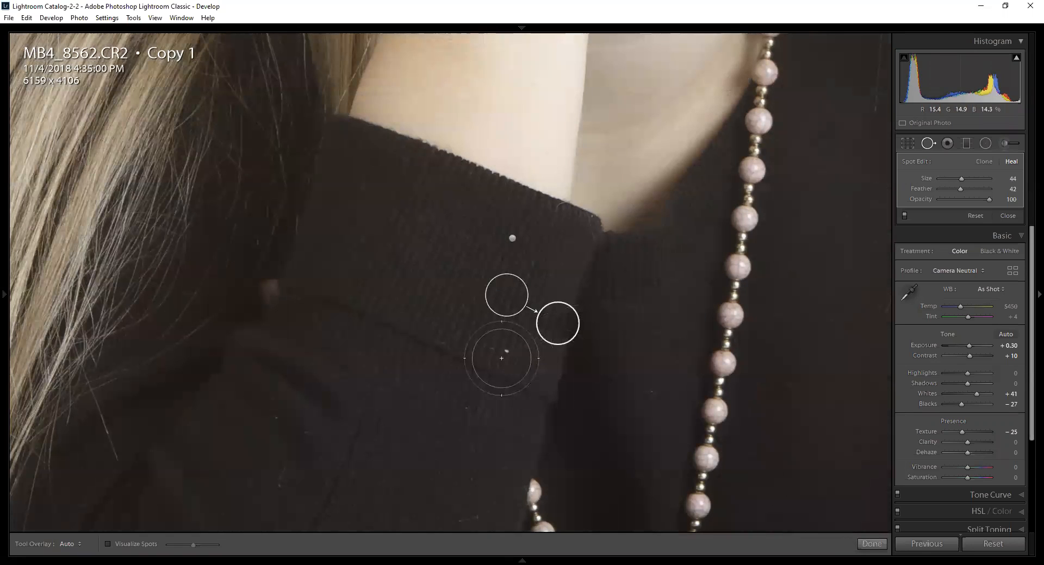
pyautogui.moveTo(563, 323); pyautogui.dragTo(501, 349)
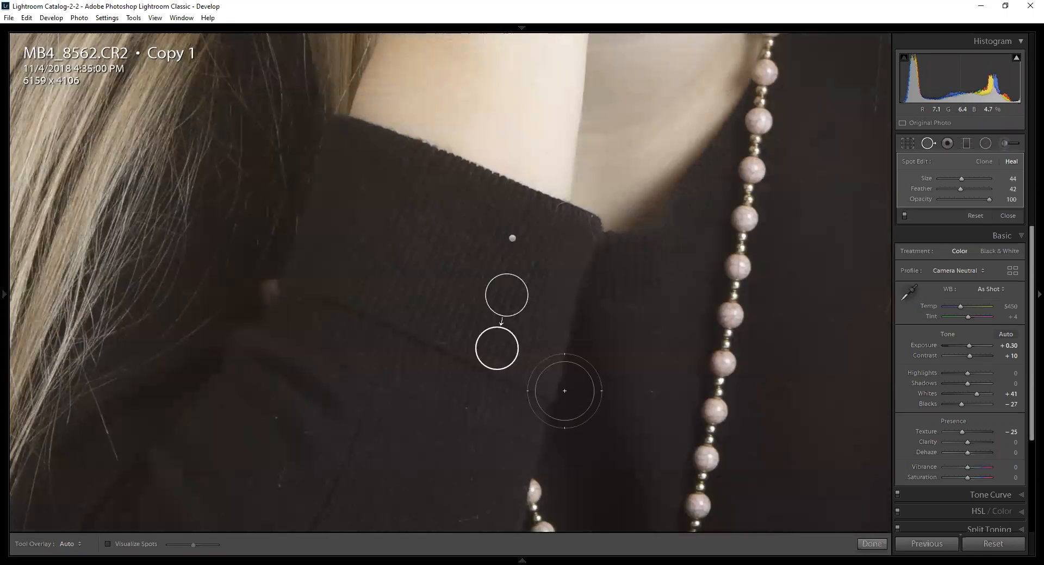
pyautogui.press('q')
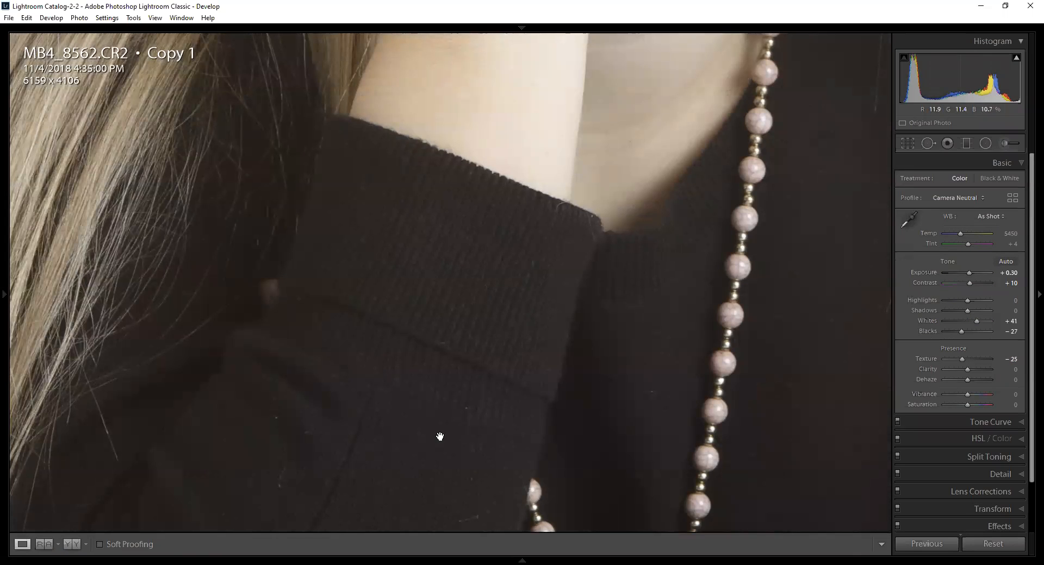
# Inspect the retouched portrait up close and compare its before and after versions side by side at 1:2 zoom
pyautogui.press('pagedown')
pyautogui.press('pagedown')
pyautogui.press('pageup')
pyautogui.press('pageup')
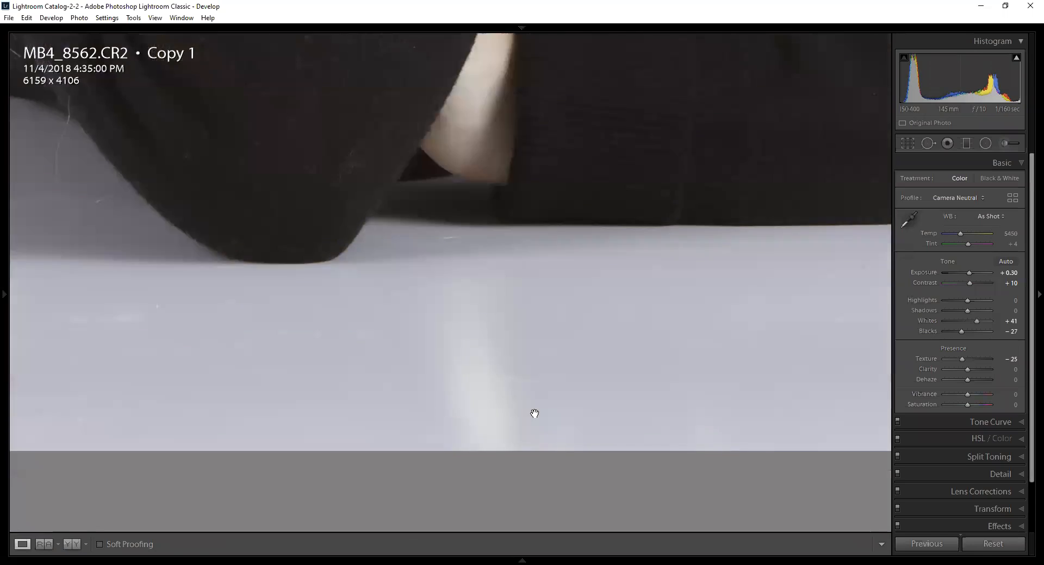
pyautogui.click(611, 332)
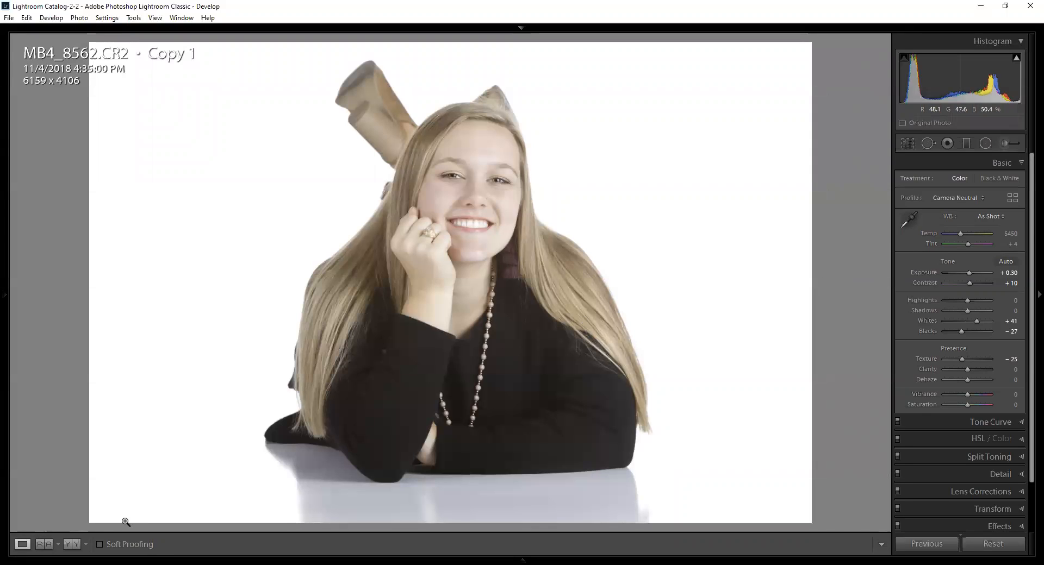
pyautogui.click(82, 544)
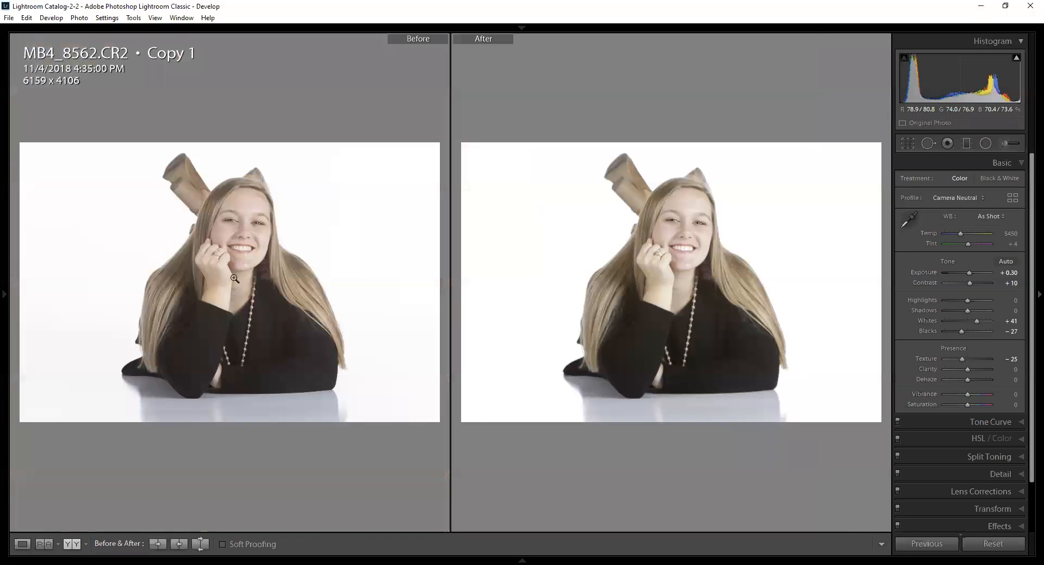
pyautogui.click(254, 251)
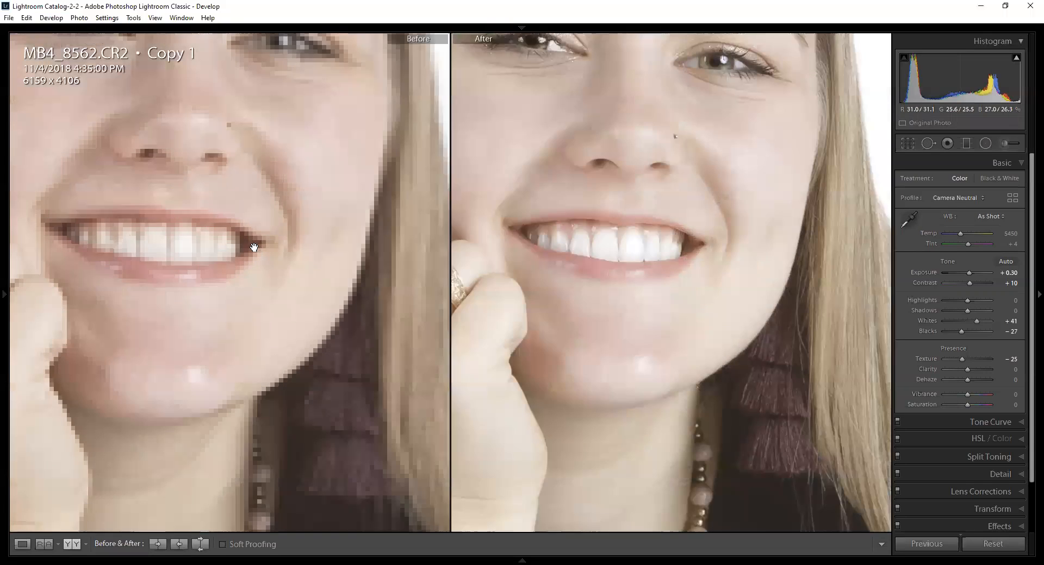
pyautogui.moveTo(3, 286)
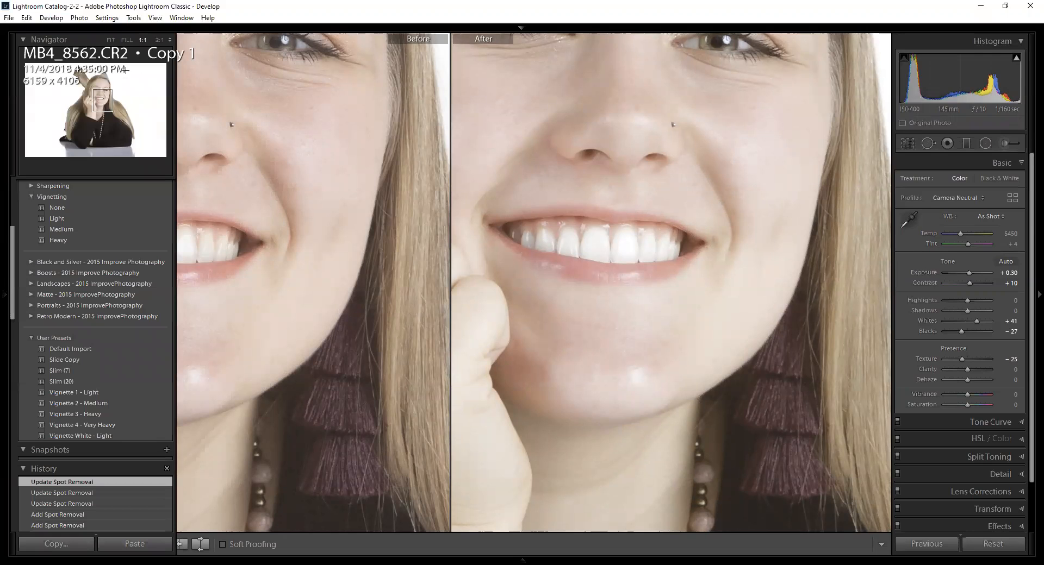
pyautogui.click(170, 41)
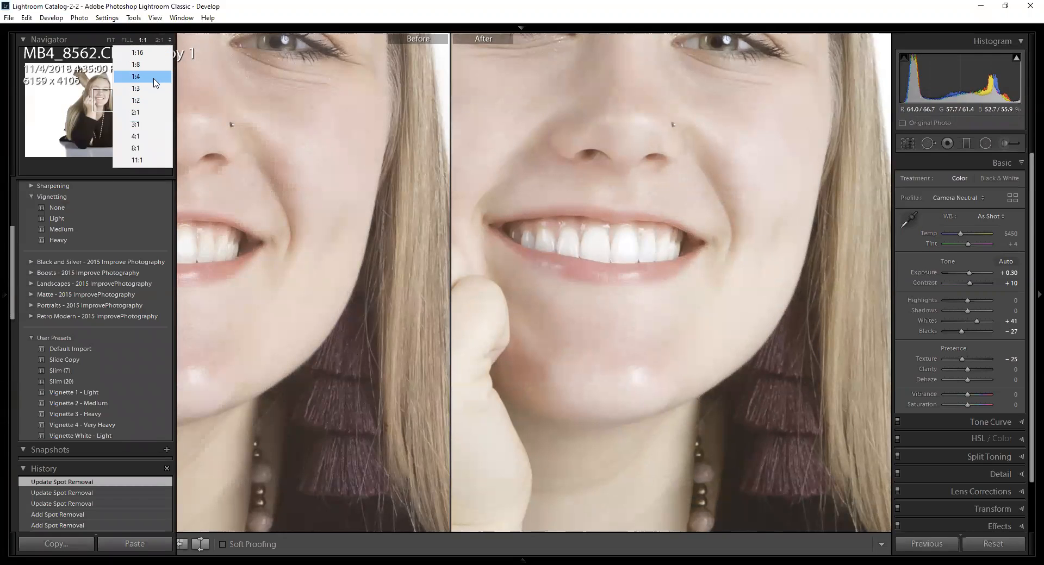
pyautogui.click(155, 100)
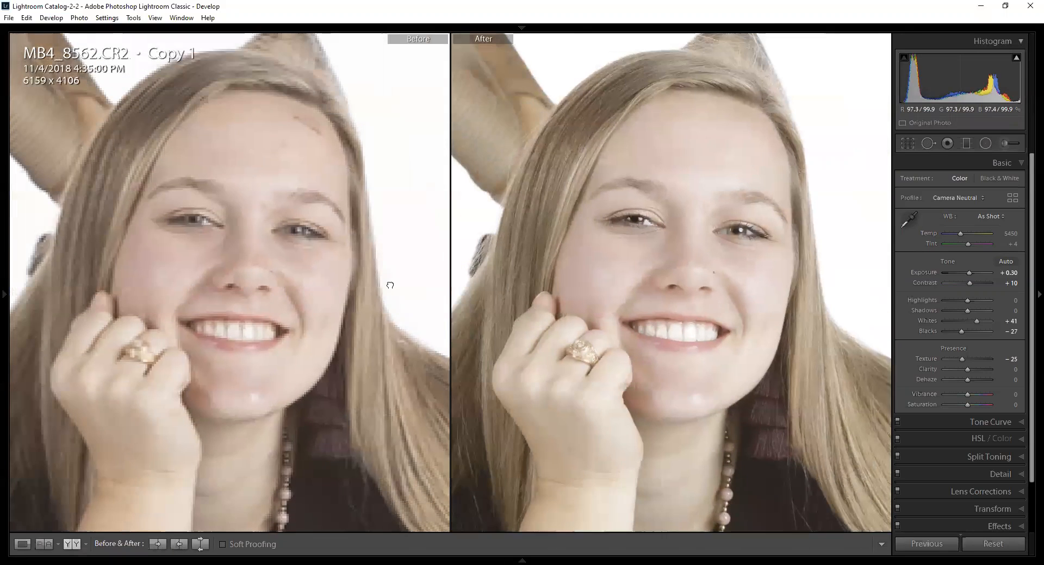
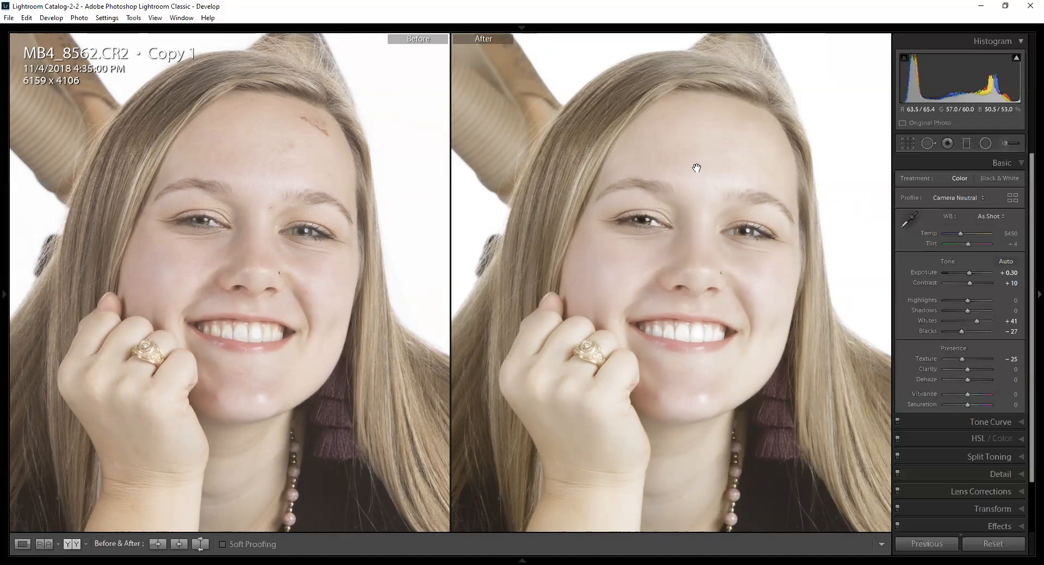
pyautogui.click(699, 213)
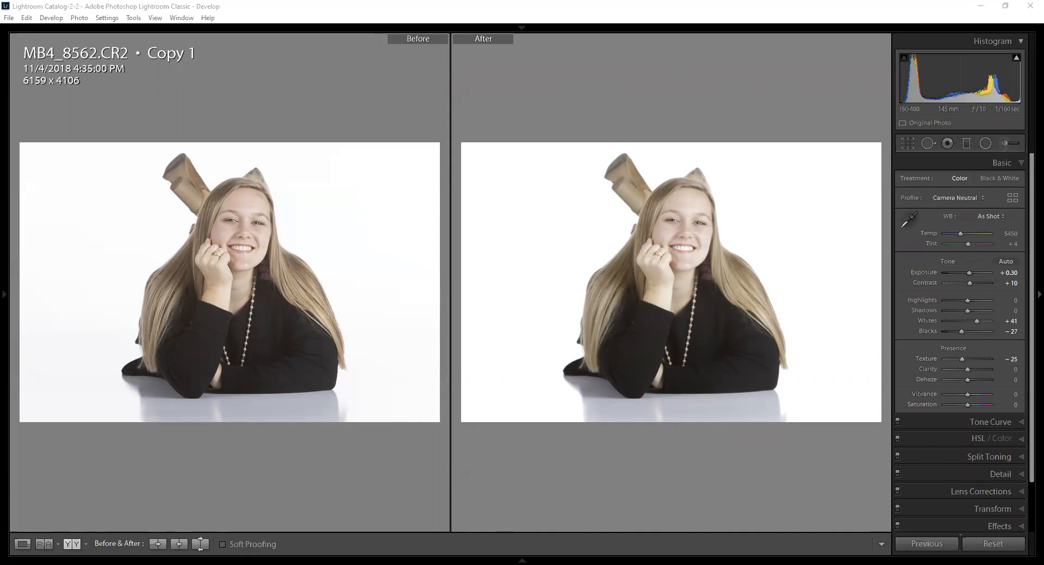
# Switch to the next photo, the dragonfly on a striped leaf, and show it in the single-image view
pyautogui.click(382, 498)
pyautogui.press('Right')
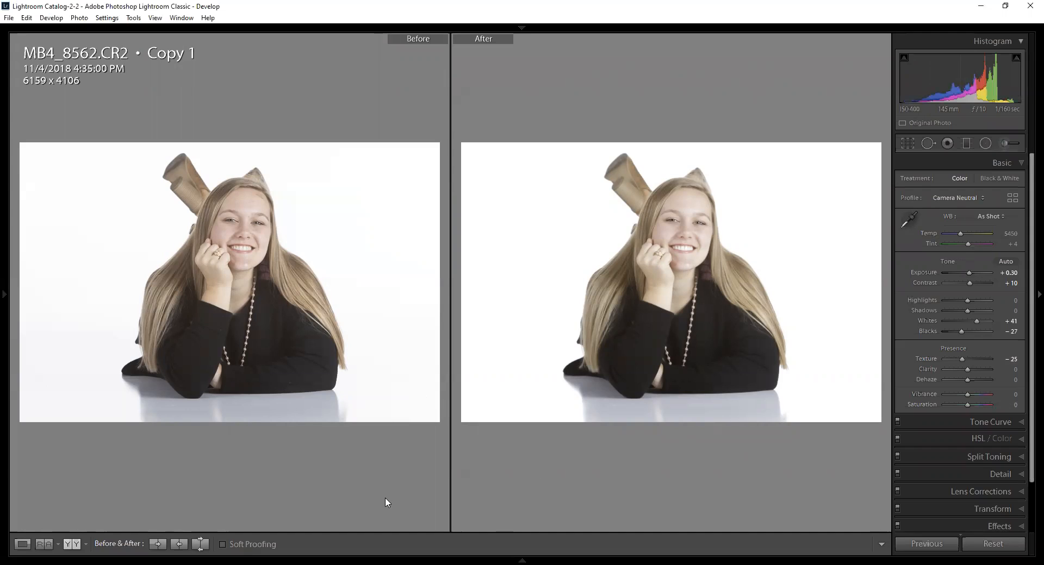
pyautogui.click(21, 547)
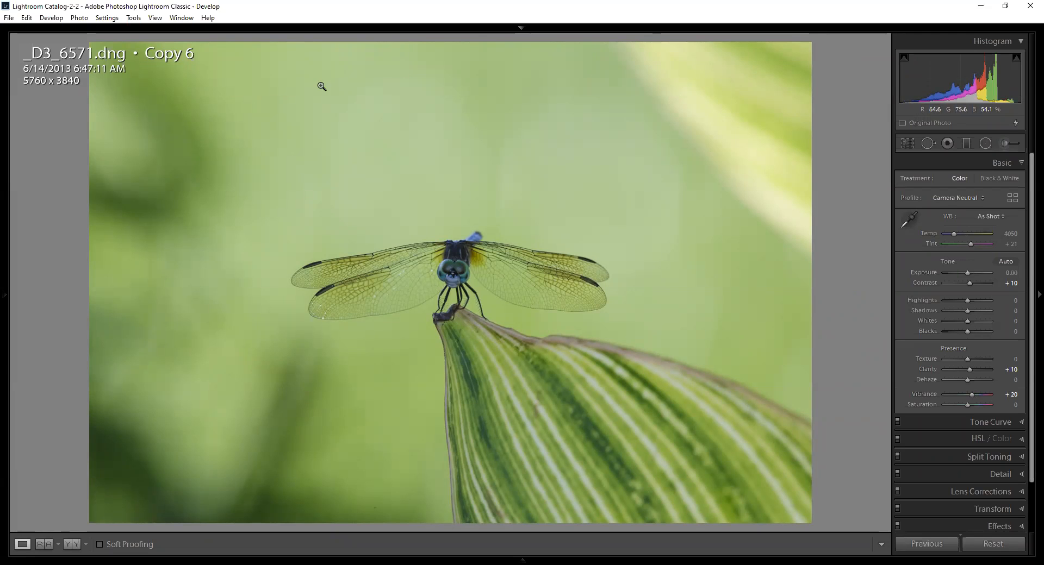
# Crop the photo tightly around the dragonfly at the original aspect ratio, to about 3147 x 2098 pixels
pyautogui.press('r')
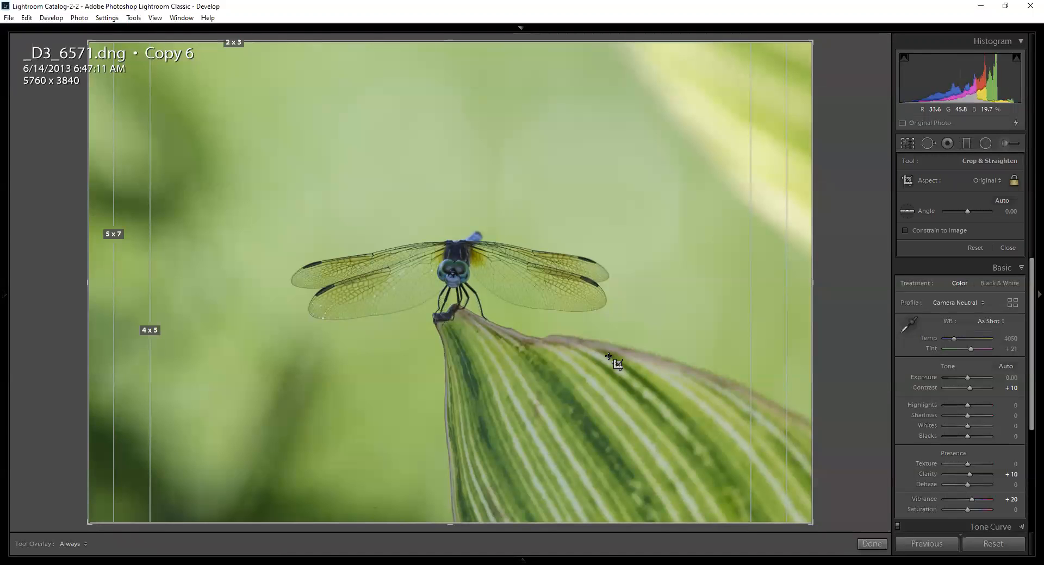
pyautogui.moveTo(459, 41); pyautogui.dragTo(472, 103)
pyautogui.moveTo(452, 461); pyautogui.dragTo(474, 417)
pyautogui.moveTo(521, 368); pyautogui.dragTo(522, 357)
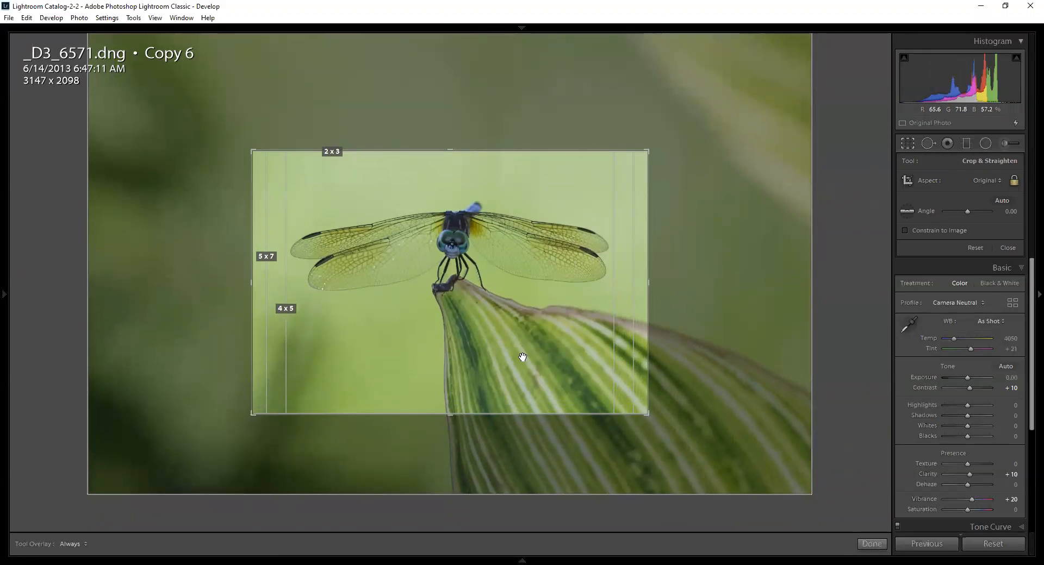
pyautogui.press('Return')
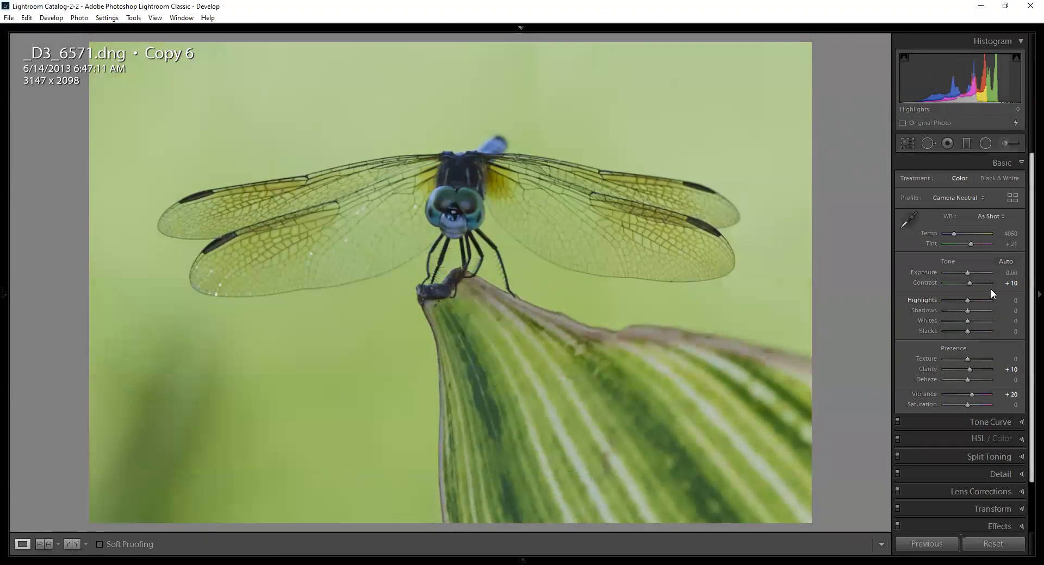
# Set the dragonfly photo's Exposure to +0.60 and Contrast to +25
pyautogui.click(1010, 272)
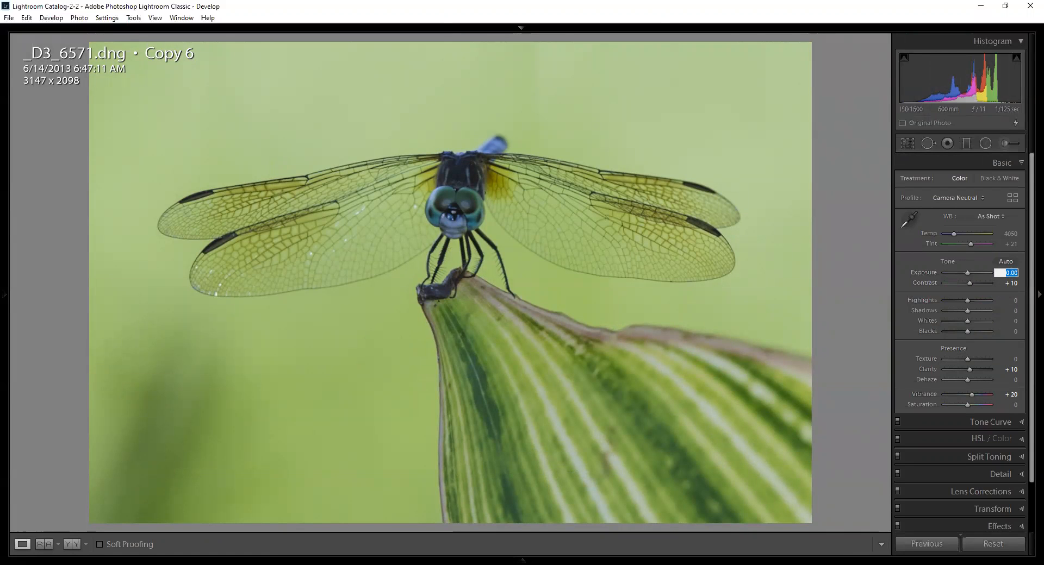
pyautogui.write('.5')
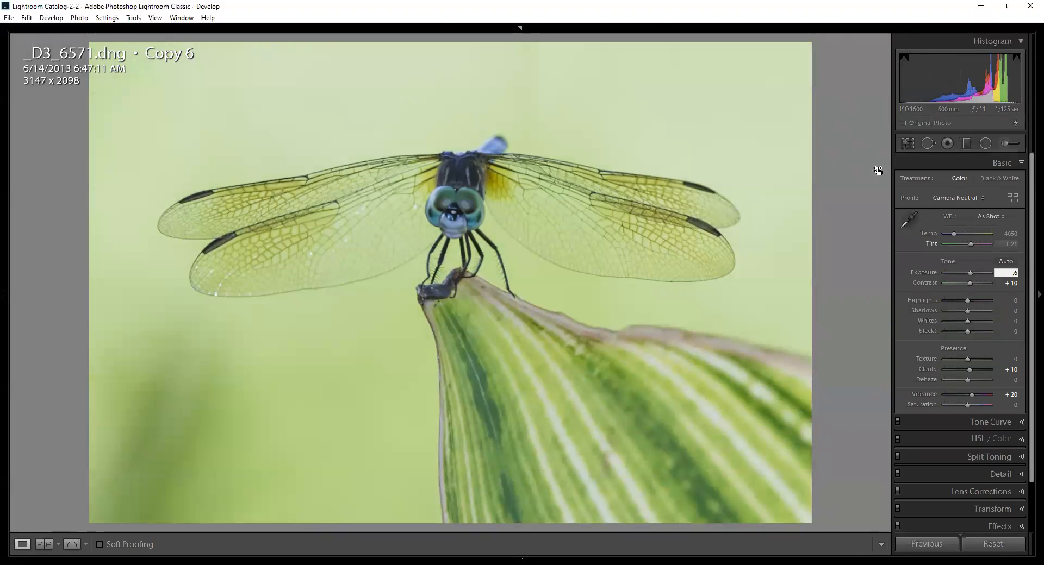
pyautogui.press('Return')
pyautogui.click(1010, 284)
pyautogui.write('22')
pyautogui.press('Return')
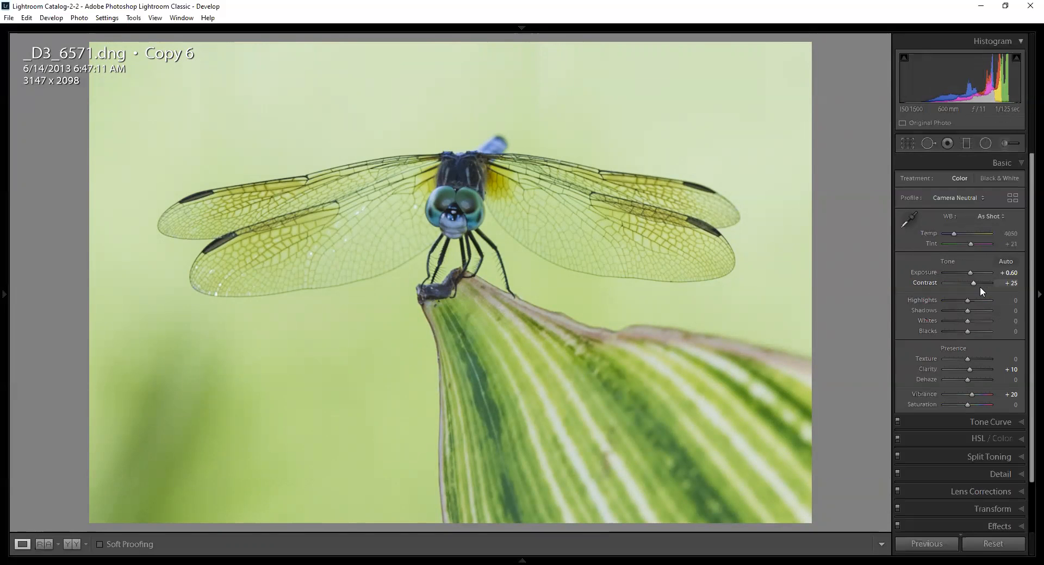
pyautogui.press('k')
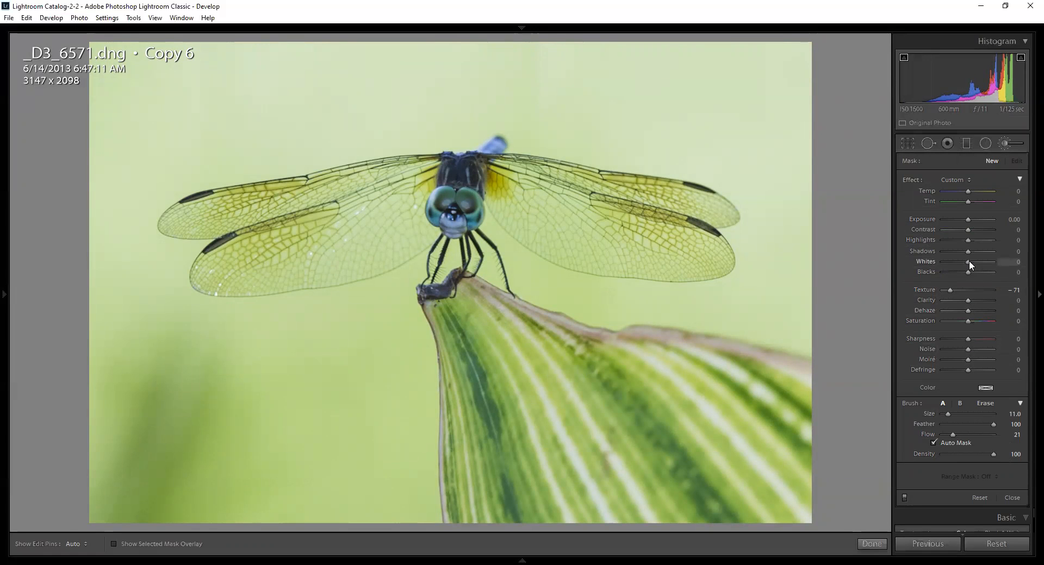
pyautogui.moveTo(971, 260)
pyautogui.mouseDown()
pyautogui.moveTo(996, 260)
pyautogui.moveTo(919, 263)
pyautogui.moveTo(972, 261)
pyautogui.mouseUp()
pyautogui.click(1002, 142)
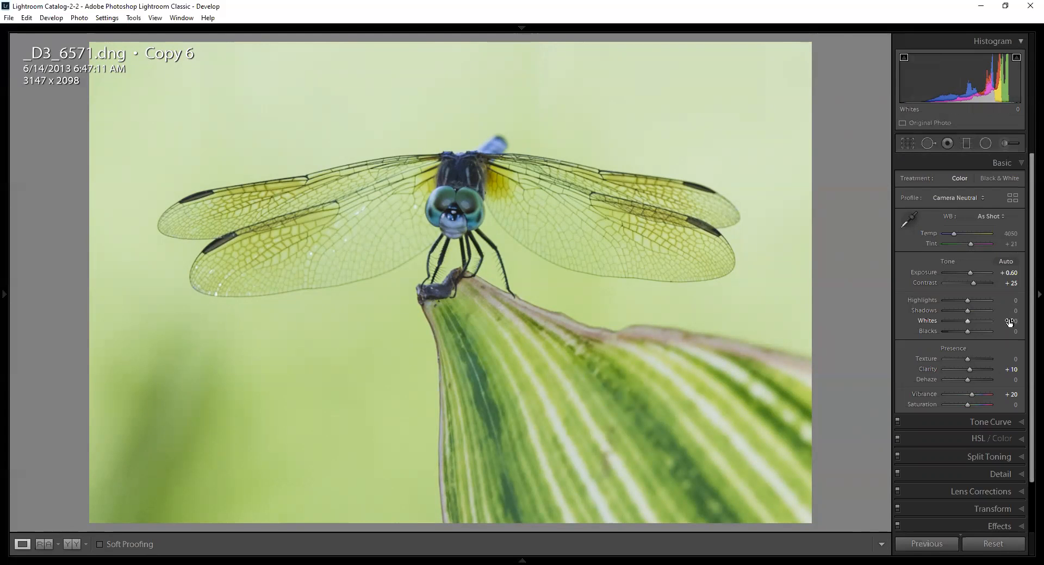
# Adjust the photo's basic settings to Whites +24, Blacks -42 and Clarity +8
pyautogui.moveTo(967, 321); pyautogui.dragTo(973, 321)
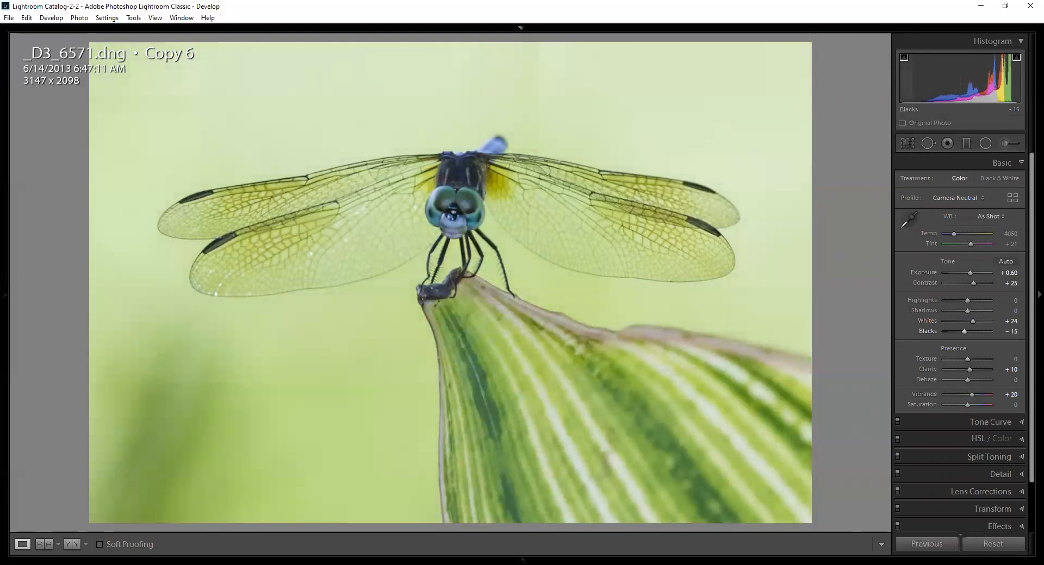
pyautogui.moveTo(958, 331); pyautogui.dragTo(956, 331)
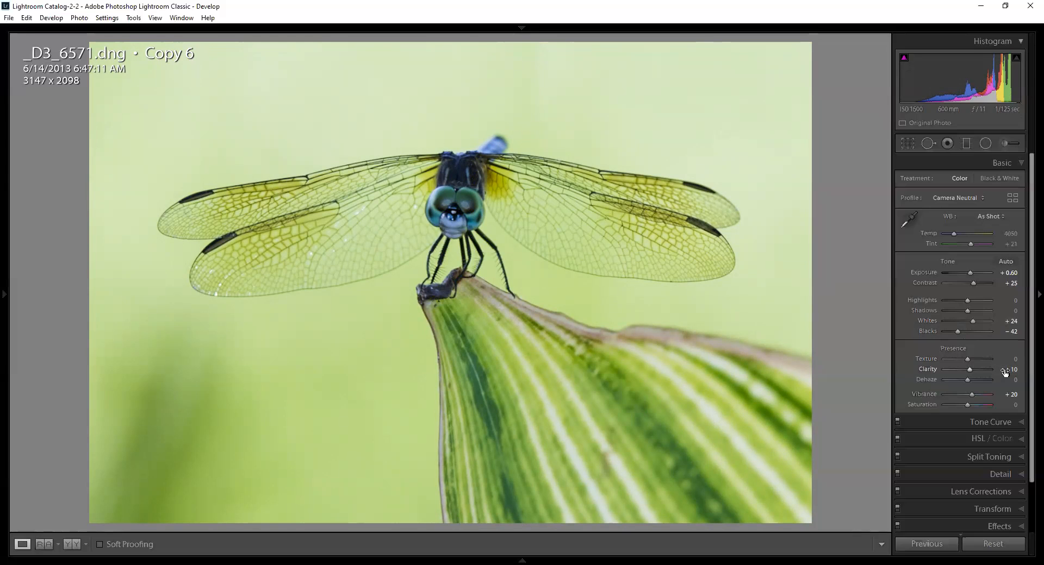
pyautogui.moveTo(1004, 372); pyautogui.dragTo(1043, 372)
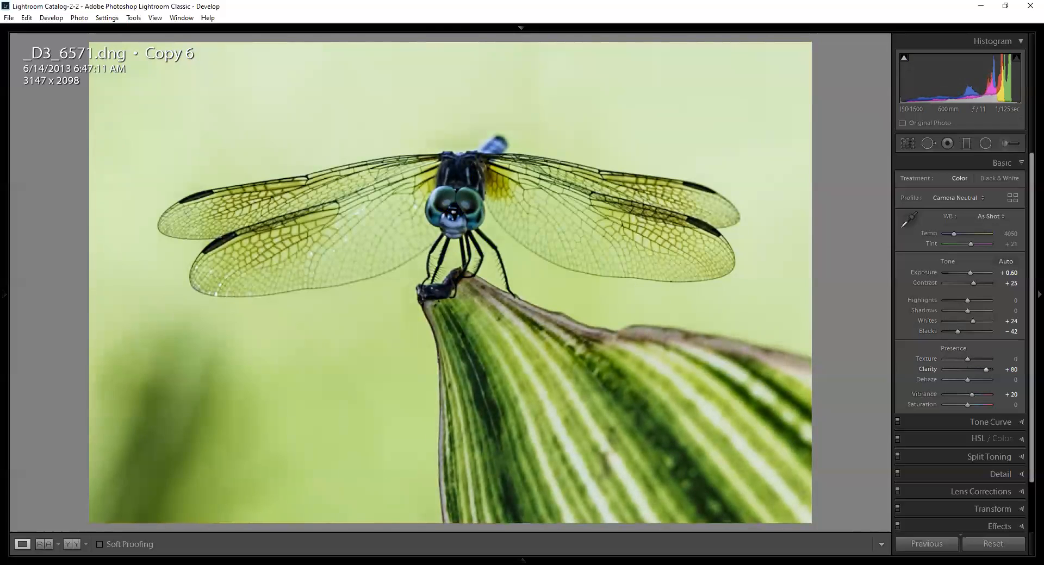
pyautogui.moveTo(983, 369); pyautogui.dragTo(974, 369)
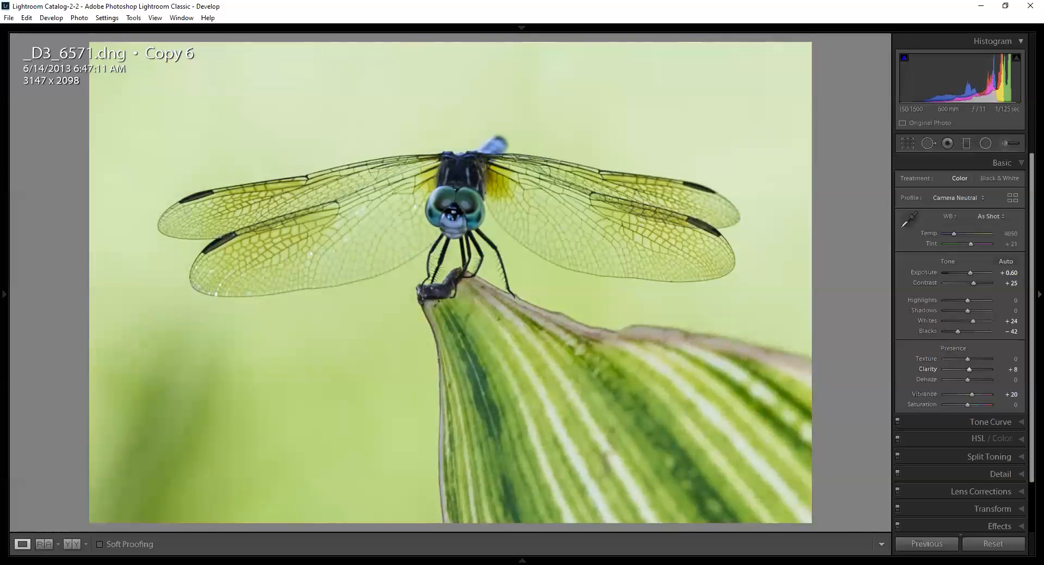
# Reset the photo's Clarity to 0 and set up an Adjustment Brush with only Clarity 100, size 12 and Auto Mask off
pyautogui.doubleClick(925, 368)
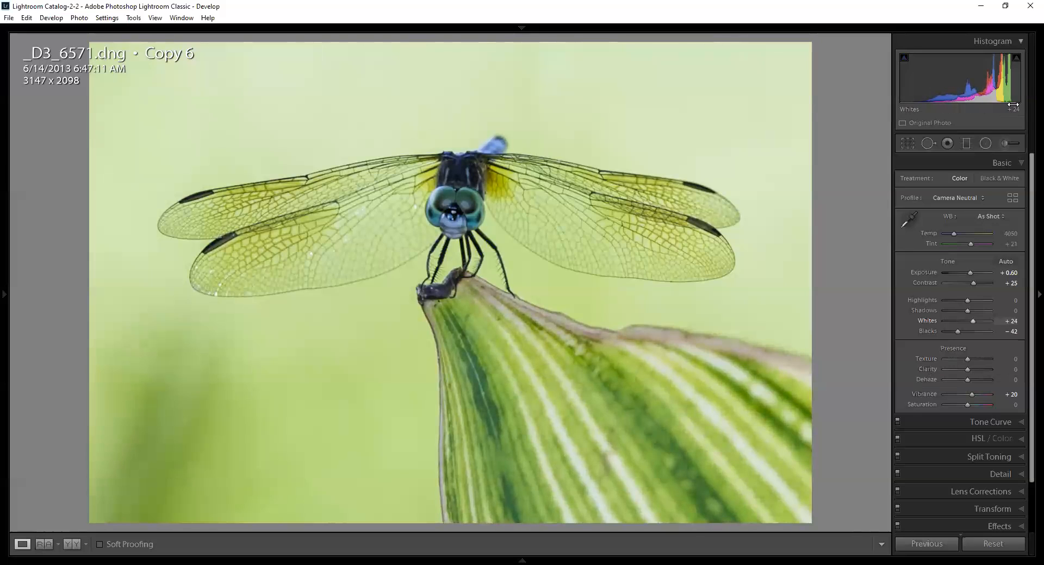
pyautogui.click(1003, 145)
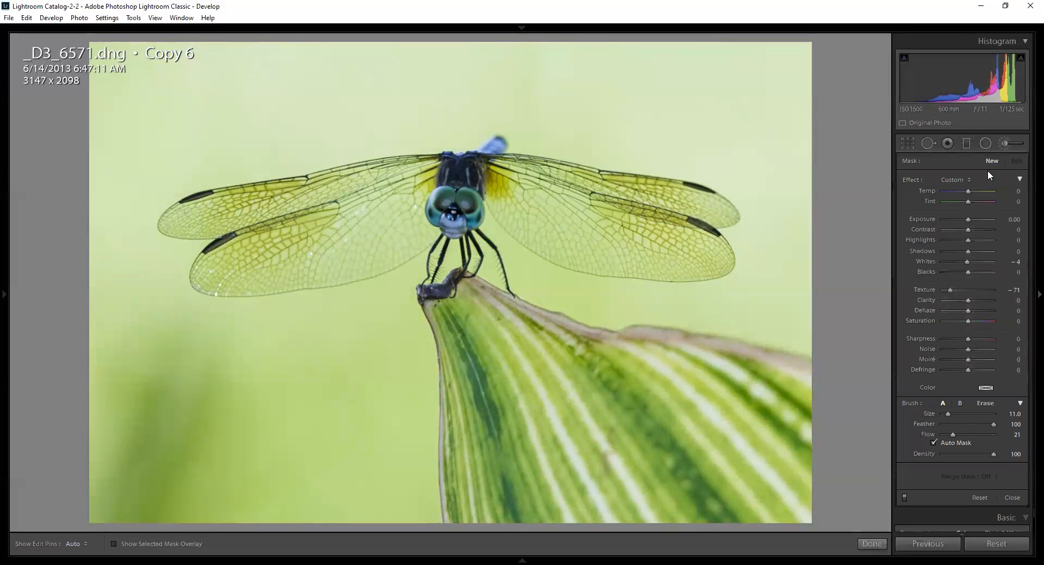
pyautogui.doubleClick(911, 179)
pyautogui.press(']')
pyautogui.press('h')
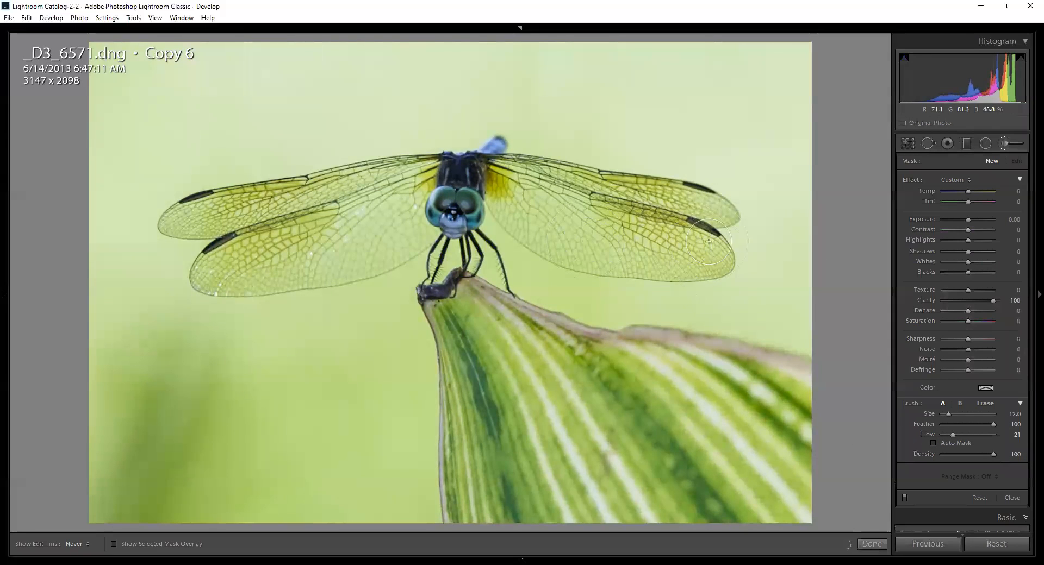
# Paint the Clarity 100 brush at Flow 100 over the dragonfly's wings and head, using a smaller brush for the legs
pyautogui.moveTo(620, 206)
pyautogui.mouseDown()
pyautogui.moveTo(708, 215)
pyautogui.moveTo(626, 203)
pyautogui.moveTo(648, 217)
pyautogui.mouseUp()
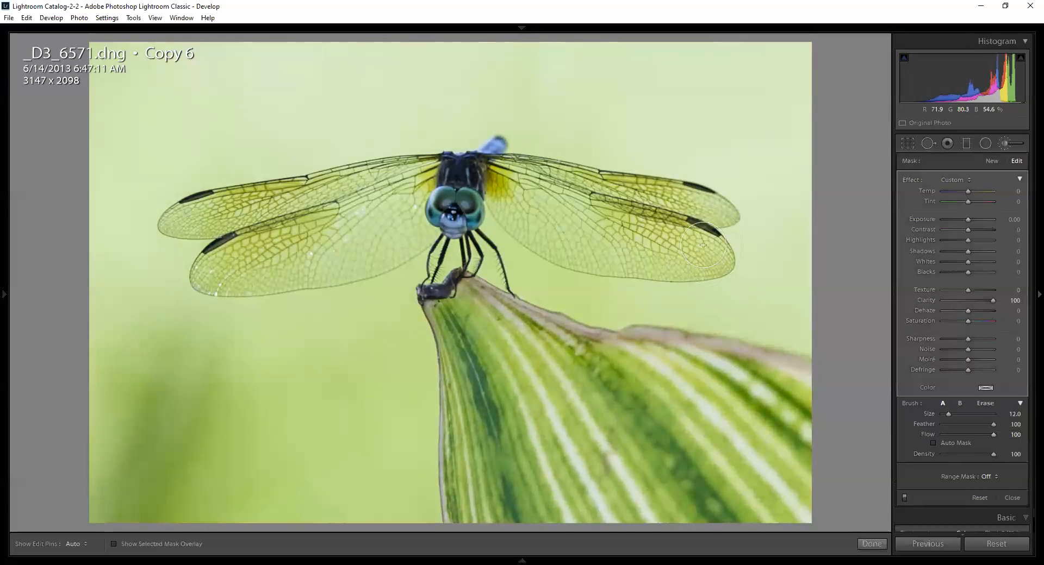
pyautogui.press('h')
pyautogui.moveTo(708, 260)
pyautogui.mouseDown()
pyautogui.moveTo(524, 216)
pyautogui.moveTo(617, 224)
pyautogui.moveTo(548, 192)
pyautogui.moveTo(403, 188)
pyautogui.moveTo(524, 183)
pyautogui.moveTo(434, 220)
pyautogui.moveTo(361, 224)
pyautogui.moveTo(434, 205)
pyautogui.moveTo(284, 216)
pyautogui.moveTo(407, 193)
pyautogui.moveTo(168, 215)
pyautogui.moveTo(244, 219)
pyautogui.moveTo(260, 285)
pyautogui.mouseUp()
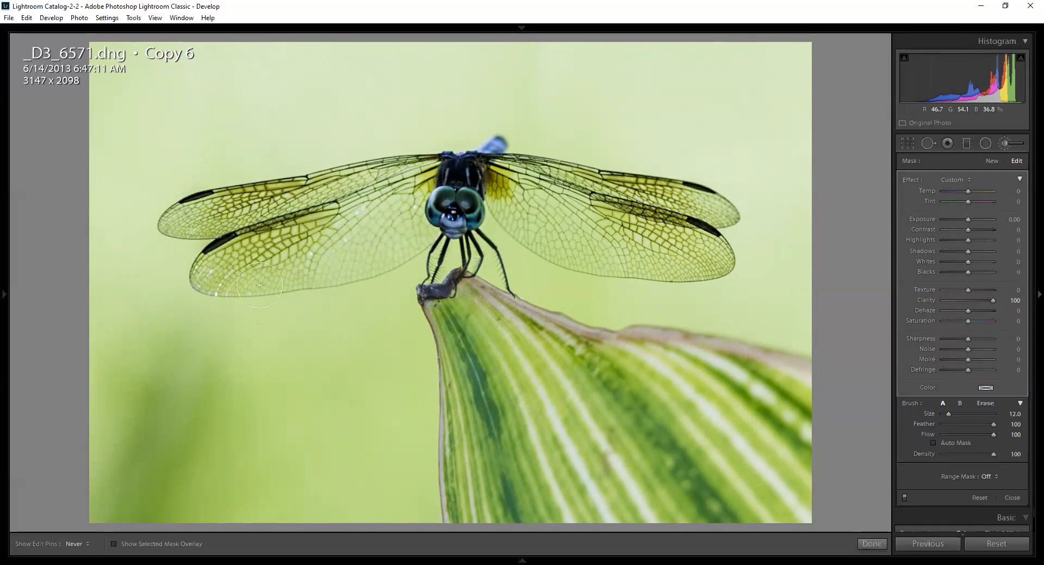
pyautogui.moveTo(365, 239); pyautogui.dragTo(466, 210)
pyautogui.scroll(-5, 468, 214)
pyautogui.scroll(-2, 508, 249)
pyautogui.press('h')
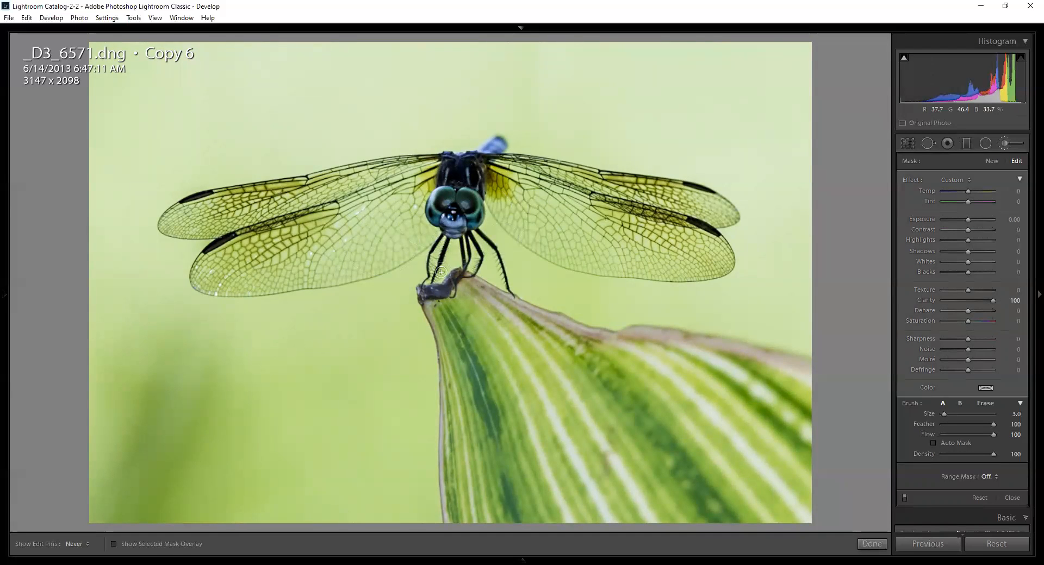
pyautogui.scroll(4, 459, 224)
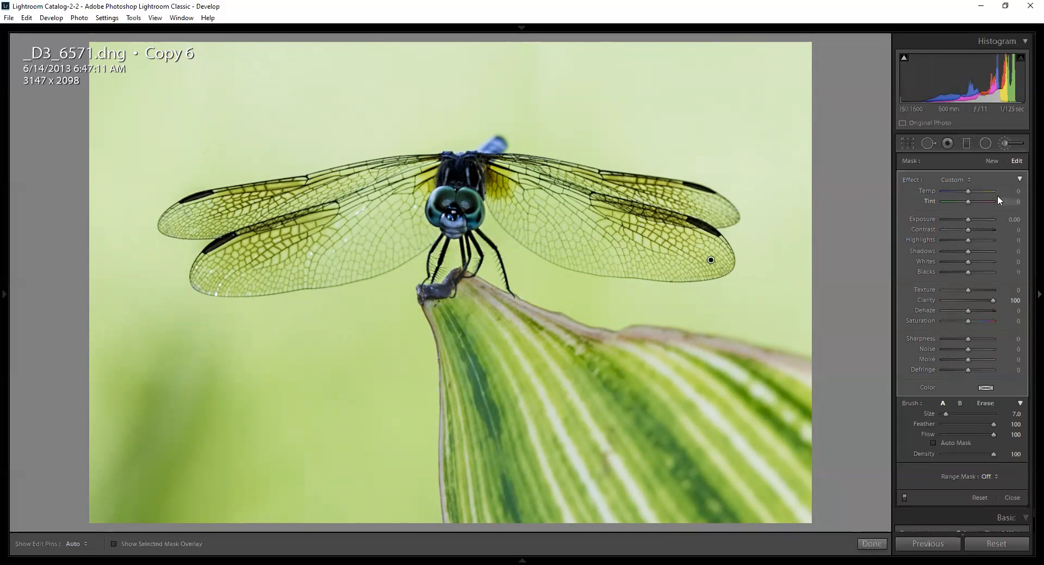
# Start a new brush adjustment with Clarity -54 and a brush size of 12
pyautogui.click(990, 160)
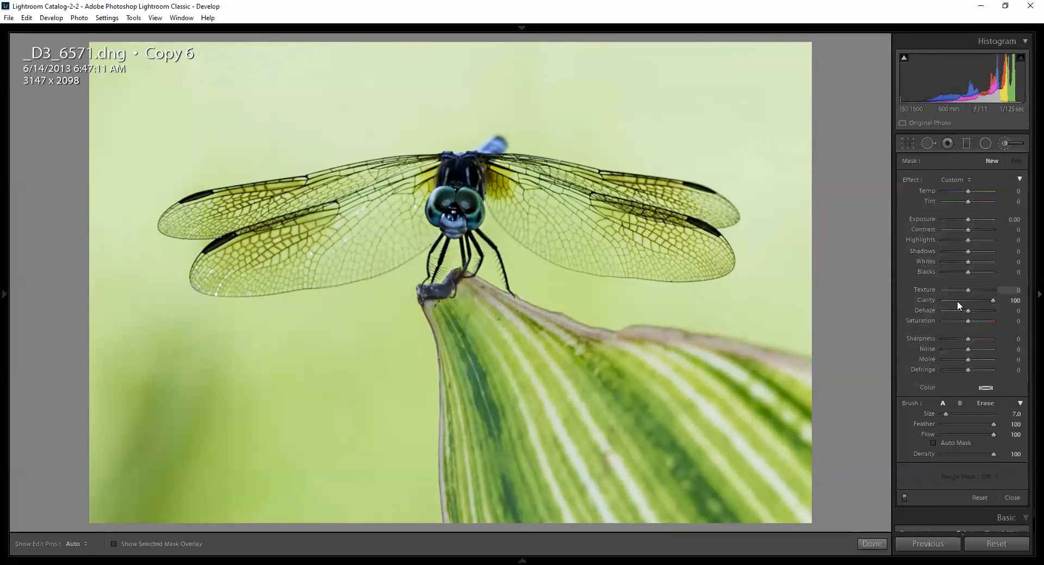
pyautogui.click(959, 301)
pyautogui.scroll(5, 526, 423)
# Try painting the striped leaf without Auto Mask, show the mask overlay, and undo the brush strokes
pyautogui.press('h')
pyautogui.moveTo(548, 412)
pyautogui.mouseDown()
pyautogui.moveTo(468, 298)
pyautogui.moveTo(512, 479)
pyautogui.moveTo(471, 355)
pyautogui.moveTo(460, 524)
pyautogui.moveTo(464, 397)
pyautogui.moveTo(626, 479)
pyautogui.moveTo(692, 498)
pyautogui.moveTo(681, 509)
pyautogui.moveTo(737, 494)
pyautogui.moveTo(635, 415)
pyautogui.moveTo(783, 493)
pyautogui.moveTo(815, 524)
pyautogui.moveTo(796, 412)
pyautogui.moveTo(624, 385)
pyautogui.moveTo(751, 388)
pyautogui.moveTo(567, 366)
pyautogui.moveTo(519, 337)
pyautogui.moveTo(526, 421)
pyautogui.moveTo(608, 524)
pyautogui.moveTo(510, 523)
pyautogui.moveTo(768, 510)
pyautogui.moveTo(621, 515)
pyautogui.moveTo(699, 514)
pyautogui.mouseUp()
pyautogui.press('h')
pyautogui.press('o')
pyautogui.press('h')
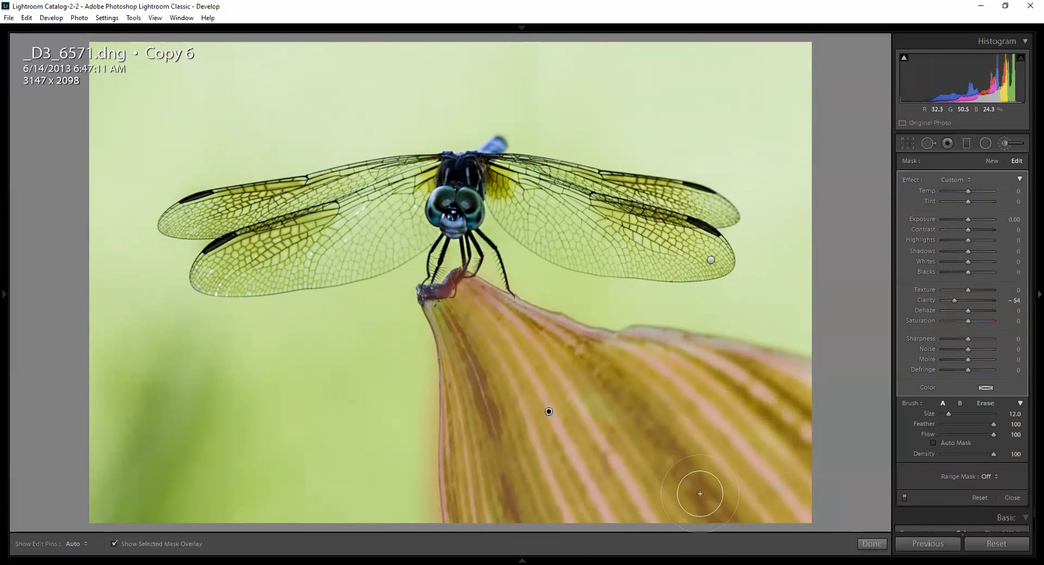
pyautogui.hotkey('ctrl', 'z')
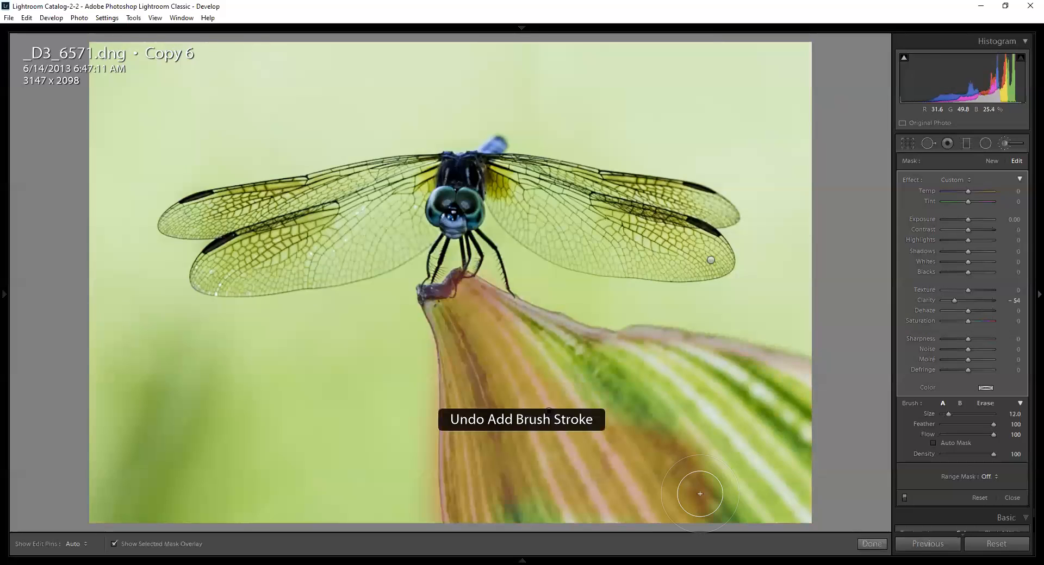
pyautogui.hotkey('ctrl', 'z')
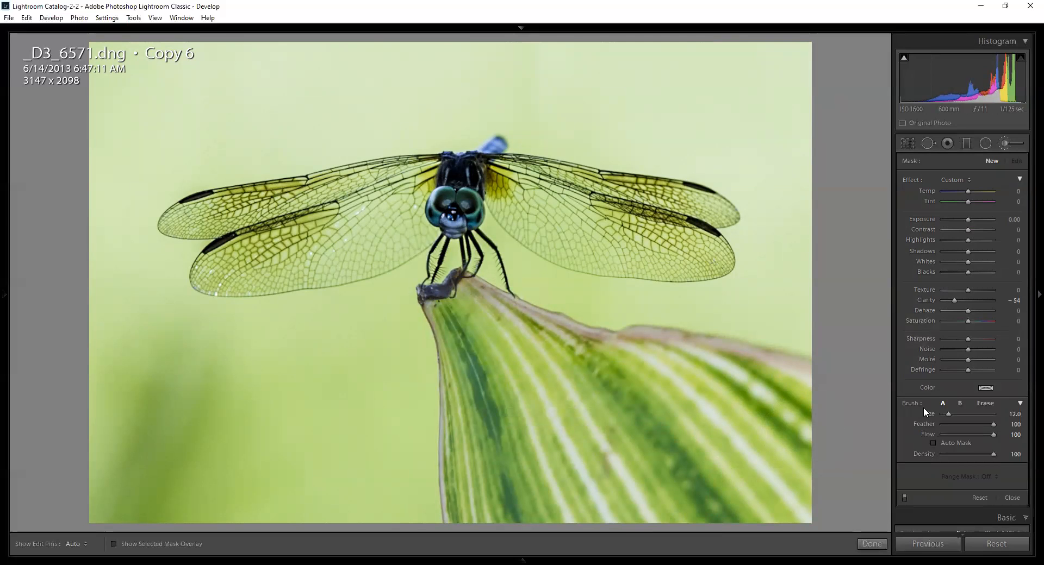
# Turn on Auto Mask, paint the Clarity -54 brush over the striped leaf with the mask overlay shown, and reduce the brush size
pyautogui.click(932, 443)
pyautogui.press('h')
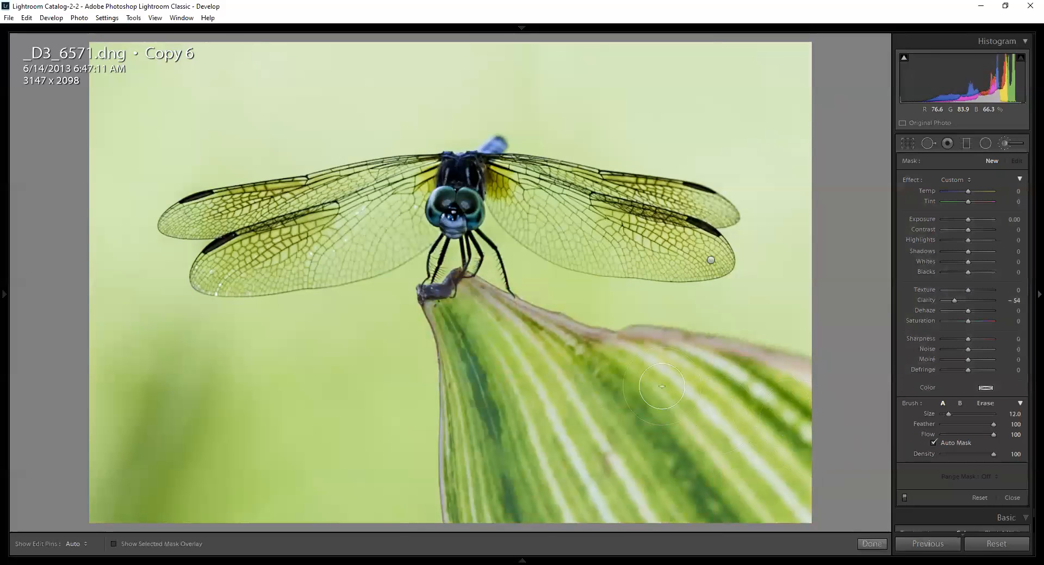
pyautogui.moveTo(789, 401)
pyautogui.mouseDown()
pyautogui.moveTo(742, 380)
pyautogui.moveTo(794, 391)
pyautogui.moveTo(634, 361)
pyautogui.moveTo(732, 386)
pyautogui.moveTo(784, 386)
pyautogui.moveTo(535, 363)
pyautogui.moveTo(566, 359)
pyautogui.moveTo(476, 307)
pyautogui.moveTo(470, 346)
pyautogui.moveTo(456, 315)
pyautogui.moveTo(492, 490)
pyautogui.moveTo(488, 503)
pyautogui.moveTo(454, 400)
pyautogui.moveTo(466, 522)
pyautogui.moveTo(502, 454)
pyautogui.moveTo(752, 483)
pyautogui.moveTo(545, 491)
pyautogui.moveTo(641, 514)
pyautogui.moveTo(547, 512)
pyautogui.moveTo(782, 487)
pyautogui.moveTo(568, 458)
pyautogui.moveTo(534, 437)
pyautogui.moveTo(674, 435)
pyautogui.moveTo(605, 420)
pyautogui.moveTo(784, 435)
pyautogui.moveTo(804, 512)
pyautogui.moveTo(809, 490)
pyautogui.moveTo(652, 468)
pyautogui.moveTo(823, 419)
pyautogui.moveTo(731, 382)
pyautogui.moveTo(546, 348)
pyautogui.moveTo(581, 366)
pyautogui.moveTo(504, 328)
pyautogui.moveTo(566, 371)
pyautogui.moveTo(550, 420)
pyautogui.moveTo(520, 367)
pyautogui.moveTo(524, 425)
pyautogui.moveTo(489, 380)
pyautogui.moveTo(517, 521)
pyautogui.moveTo(490, 438)
pyautogui.moveTo(494, 525)
pyautogui.moveTo(472, 488)
pyautogui.moveTo(467, 517)
pyautogui.moveTo(454, 366)
pyautogui.moveTo(437, 308)
pyautogui.moveTo(489, 334)
pyautogui.moveTo(471, 301)
pyautogui.moveTo(537, 336)
pyautogui.moveTo(601, 353)
pyautogui.moveTo(709, 352)
pyautogui.moveTo(793, 392)
pyautogui.moveTo(782, 389)
pyautogui.moveTo(785, 432)
pyautogui.mouseUp()
pyautogui.press('o')
pyautogui.press('[')
pyautogui.press('[')
pyautogui.press('[')
pyautogui.press('[')
pyautogui.press('[')
pyautogui.press('h')
# Turn off Auto Mask, fill the remaining gaps in the leaf mask with brush sizes 8 and 4, and hide the overlay
pyautogui.click(934, 443)
pyautogui.scroll(2, 672, 435)
pyautogui.moveTo(707, 450)
pyautogui.mouseDown()
pyautogui.moveTo(730, 463)
pyautogui.moveTo(637, 444)
pyautogui.moveTo(698, 494)
pyautogui.moveTo(769, 505)
pyautogui.moveTo(600, 506)
pyautogui.moveTo(566, 522)
pyautogui.moveTo(801, 470)
pyautogui.moveTo(820, 441)
pyautogui.moveTo(756, 425)
pyautogui.moveTo(806, 440)
pyautogui.moveTo(821, 484)
pyautogui.moveTo(806, 419)
pyautogui.mouseUp()
pyautogui.scroll(-4, 806, 420)
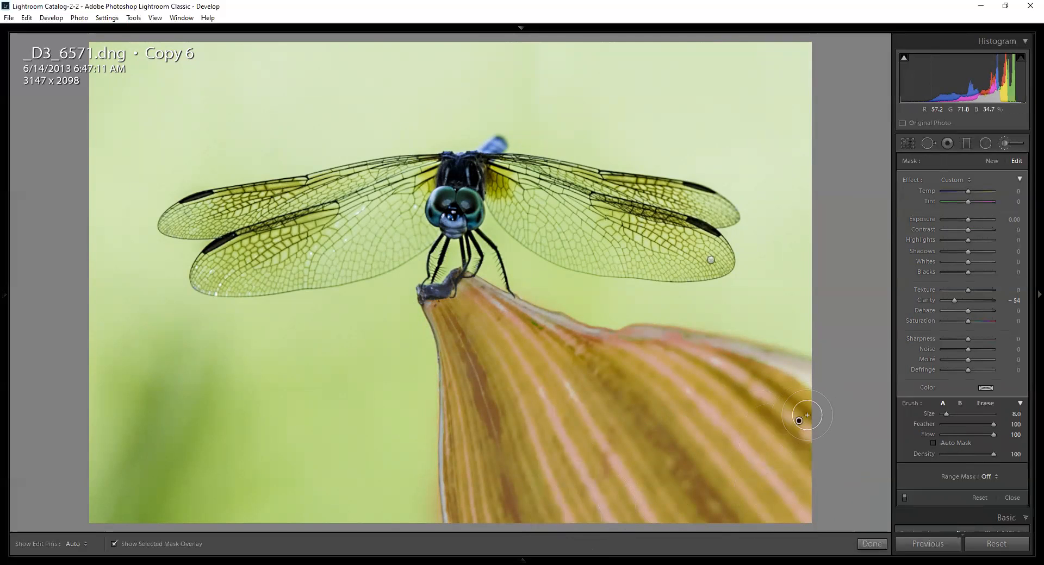
pyautogui.moveTo(770, 378)
pyautogui.mouseDown()
pyautogui.moveTo(814, 385)
pyautogui.moveTo(660, 350)
pyautogui.moveTo(728, 358)
pyautogui.moveTo(776, 372)
pyautogui.moveTo(624, 345)
pyautogui.moveTo(690, 355)
pyautogui.moveTo(582, 364)
pyautogui.moveTo(598, 416)
pyautogui.moveTo(545, 372)
pyautogui.moveTo(591, 423)
pyautogui.moveTo(551, 427)
pyautogui.moveTo(533, 401)
pyautogui.mouseUp()
pyautogui.press('h')
pyautogui.press('o')
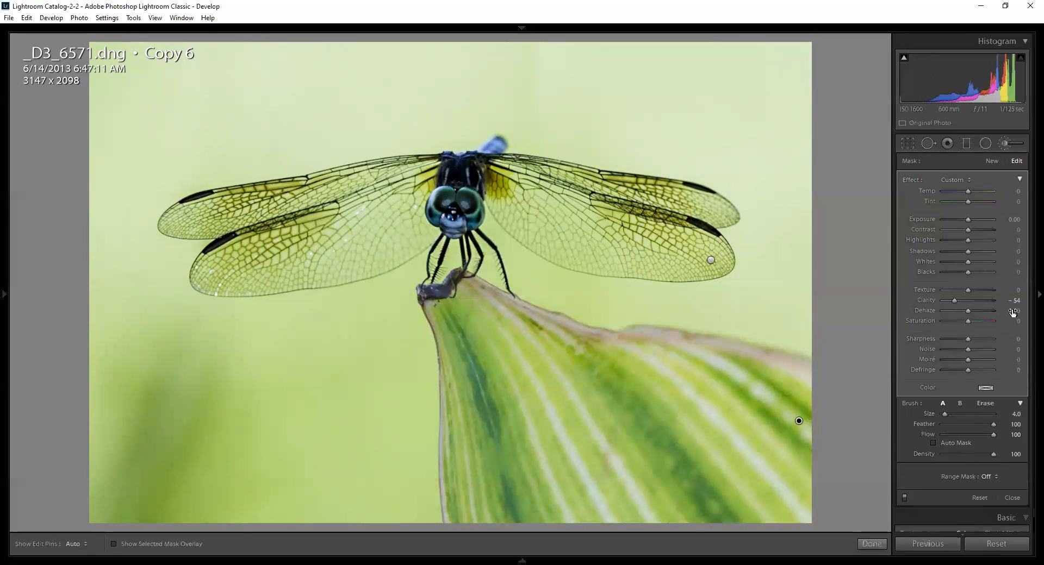
# Set the leaf brush adjustment to Clarity -45 and Saturation -37, with its Exposure reset to 0
pyautogui.moveTo(1013, 302)
pyautogui.mouseDown()
pyautogui.moveTo(1037, 302)
pyautogui.moveTo(1021, 301)
pyautogui.mouseUp()
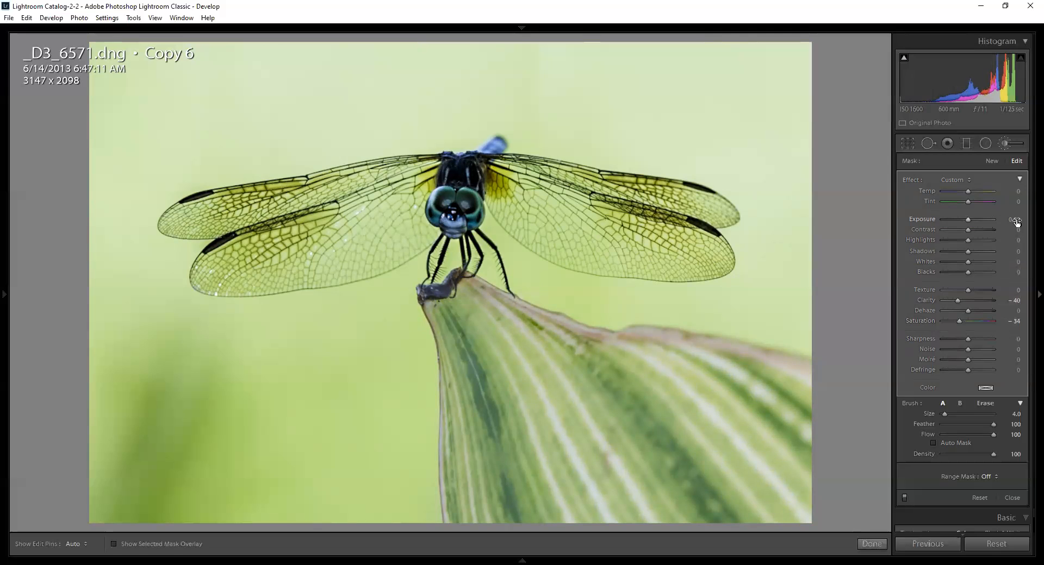
pyautogui.moveTo(1015, 222)
pyautogui.mouseDown()
pyautogui.moveTo(1000, 222)
pyautogui.moveTo(1015, 222)
pyautogui.mouseUp()
pyautogui.doubleClick(930, 219)
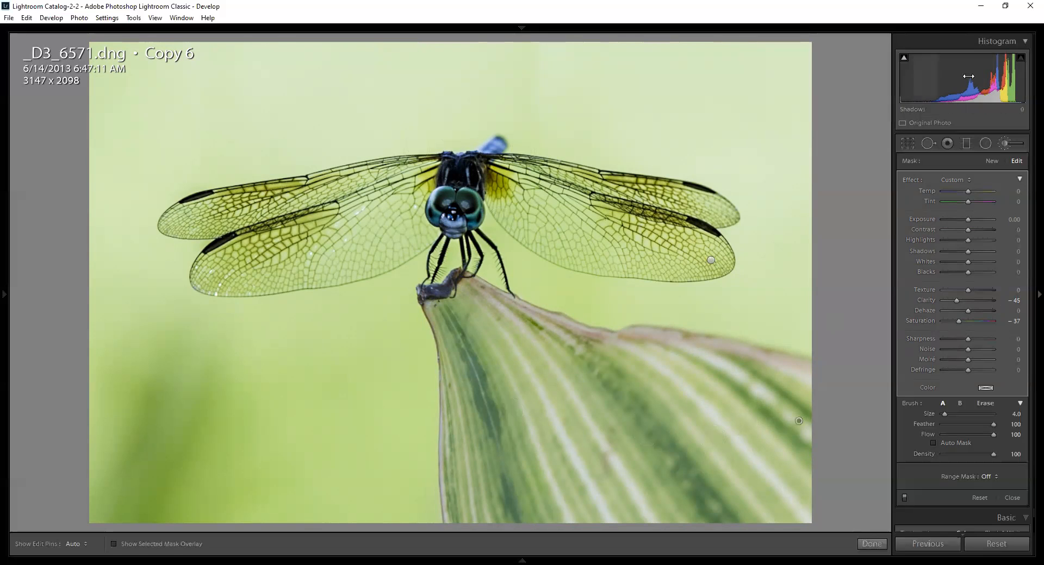
# Draw a Radial Filter ellipse centred on the dragonfly and flatten it vertically to fit closely around the wings
pyautogui.click(984, 145)
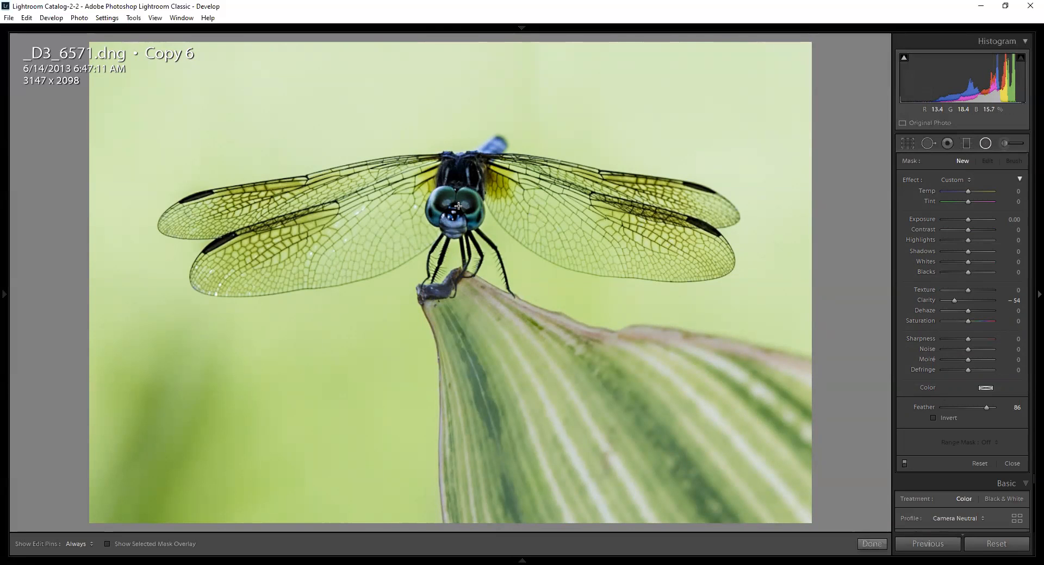
pyautogui.moveTo(458, 207); pyautogui.dragTo(809, 386)
pyautogui.moveTo(599, 328); pyautogui.dragTo(598, 327)
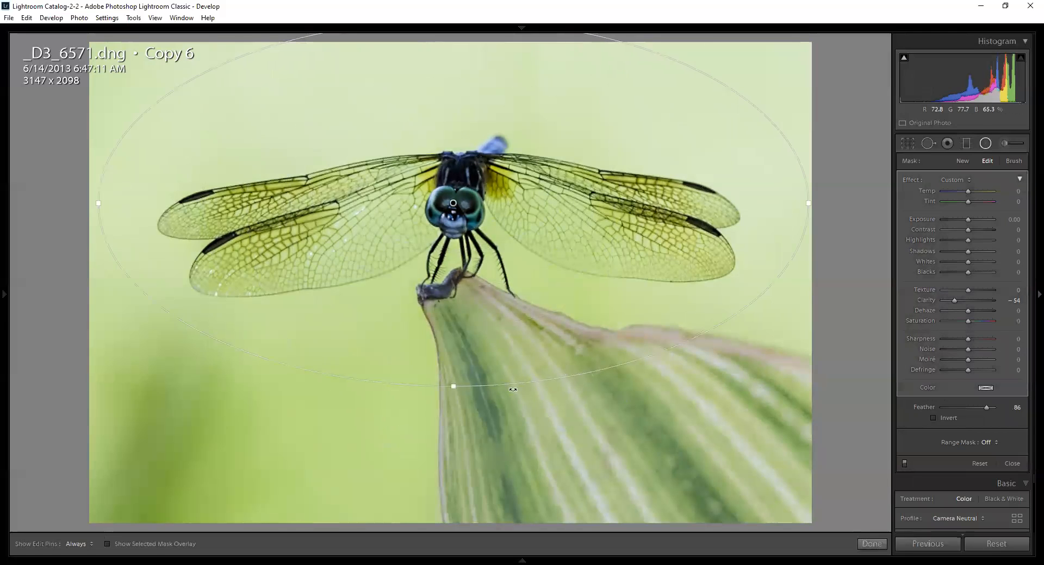
pyautogui.moveTo(456, 388); pyautogui.dragTo(477, 342)
pyautogui.press('alt')
pyautogui.moveTo(455, 69); pyautogui.dragTo(458, 111)
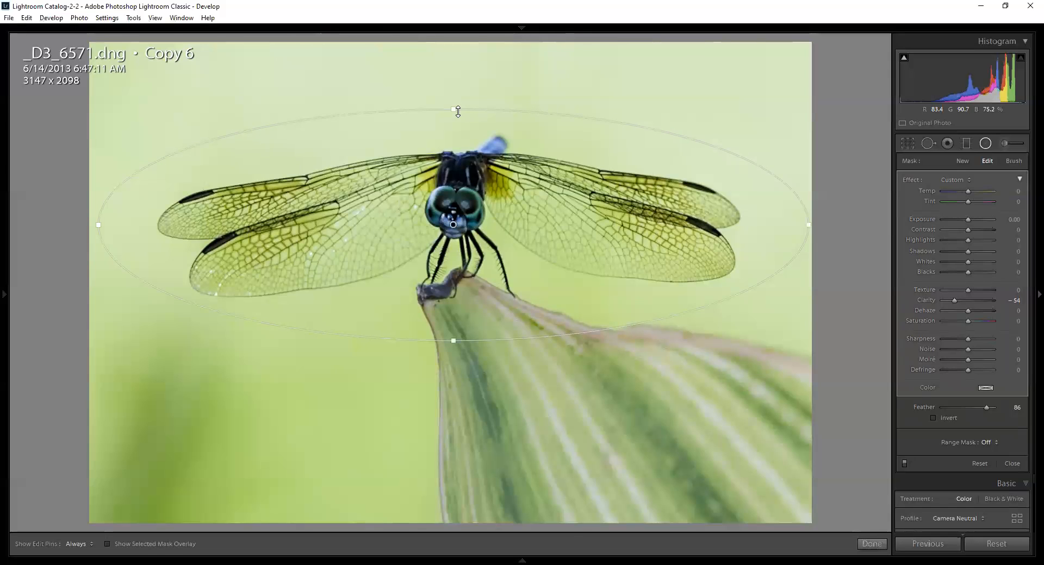
# Clear the radial filter's Clarity and darken the area outside the ellipse with Exposure -1.30
pyautogui.doubleClick(924, 299)
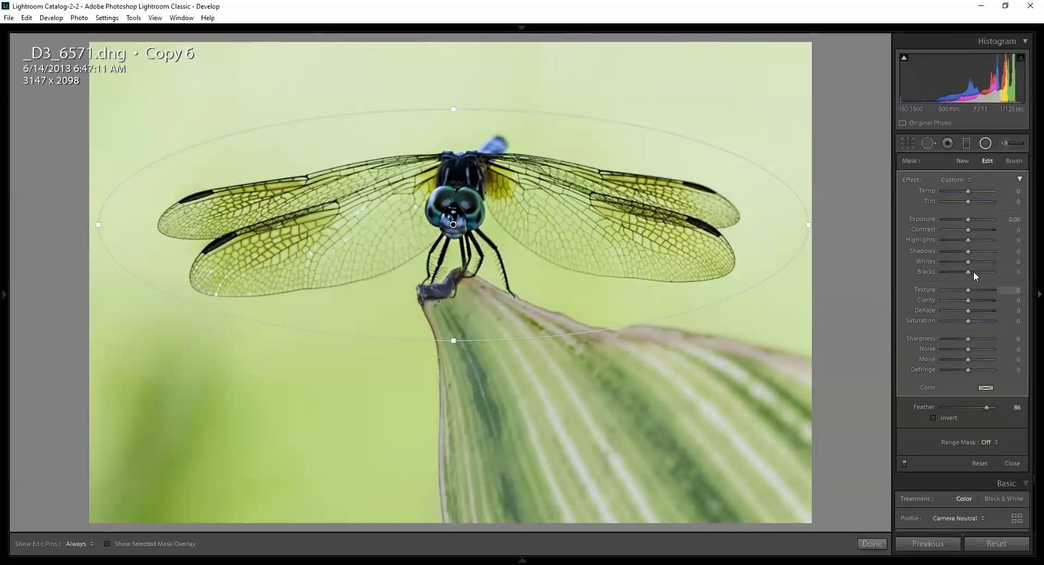
pyautogui.write('-4')
pyautogui.press('Return')
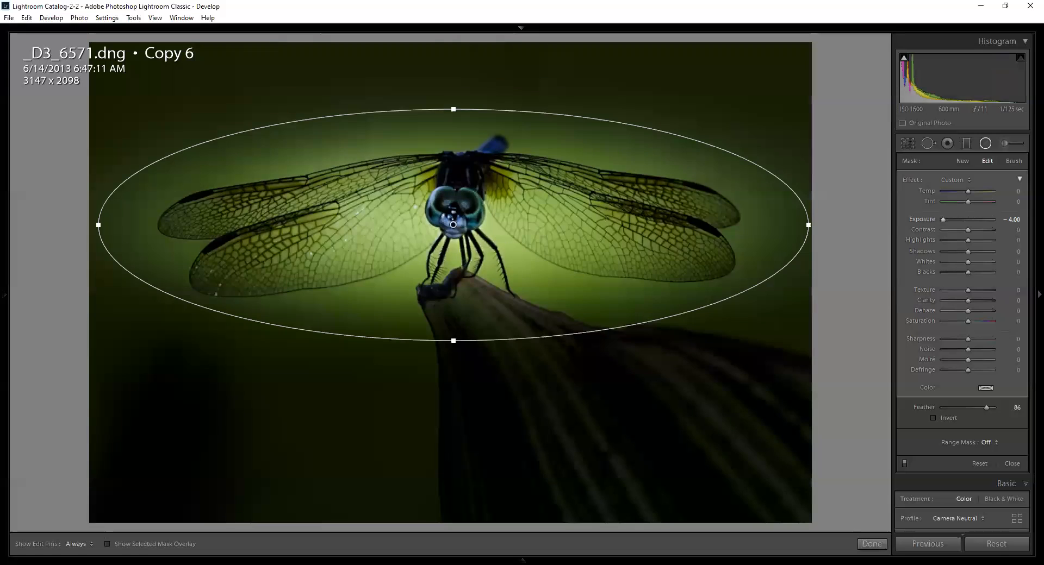
pyautogui.moveTo(943, 219)
pyautogui.mouseDown()
pyautogui.moveTo(993, 219)
pyautogui.moveTo(955, 219)
pyautogui.mouseUp()
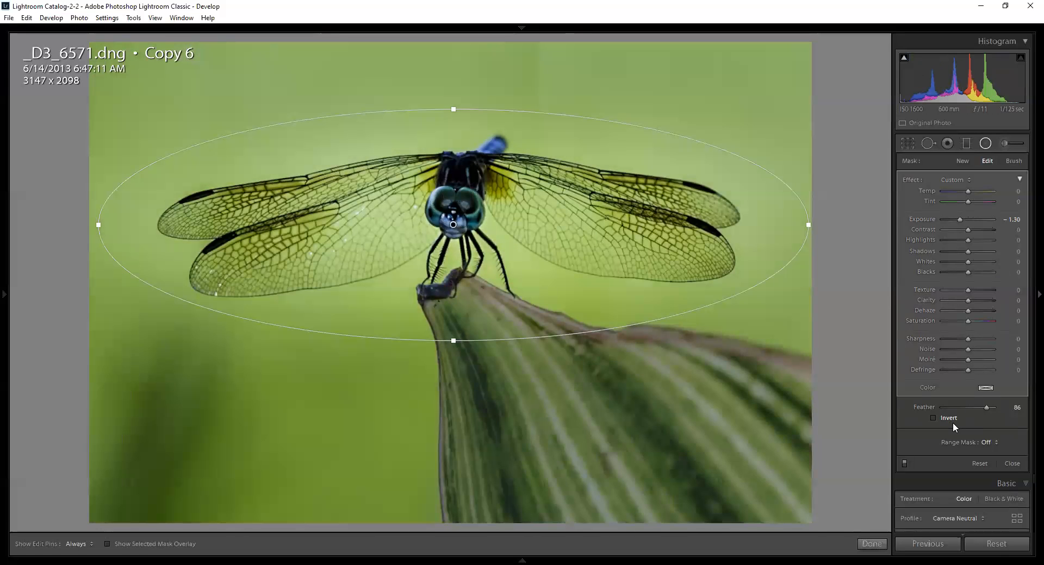
# Try inverting the radial filter and switch it back, then test Exposure values up to -1.00 and return to -1.30
pyautogui.click(931, 416)
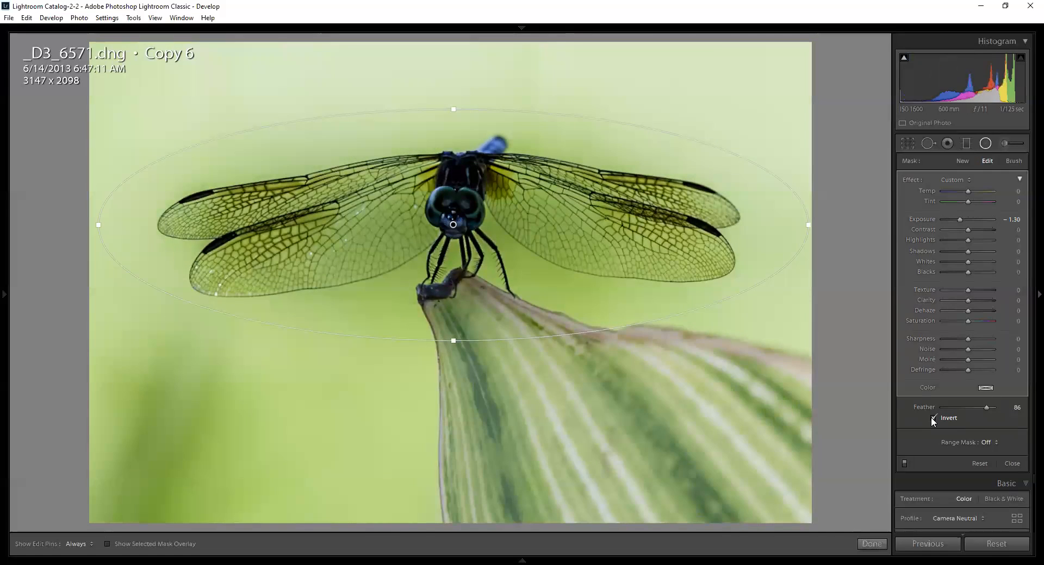
pyautogui.click(931, 416)
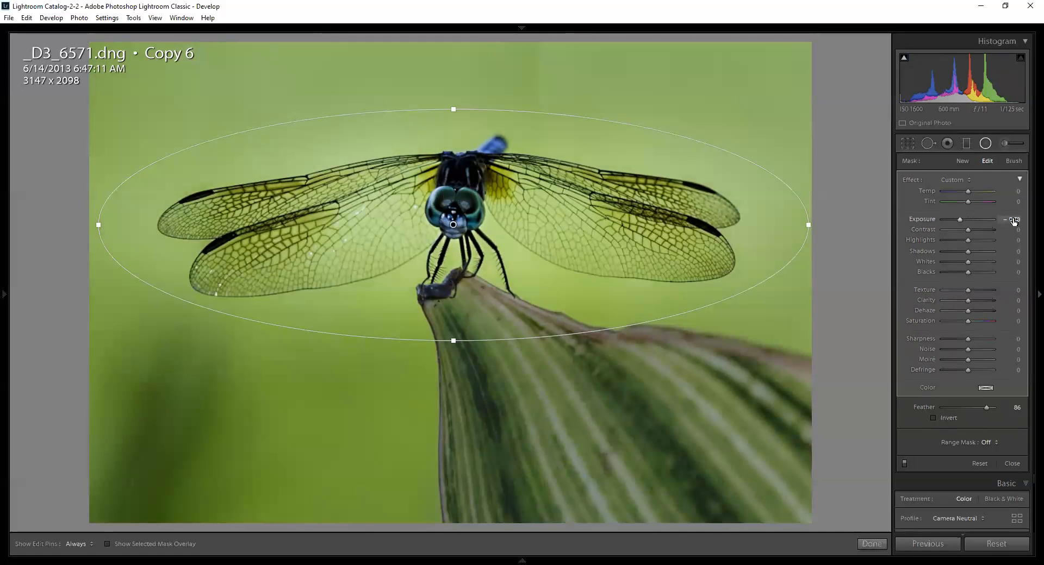
pyautogui.press('Up')
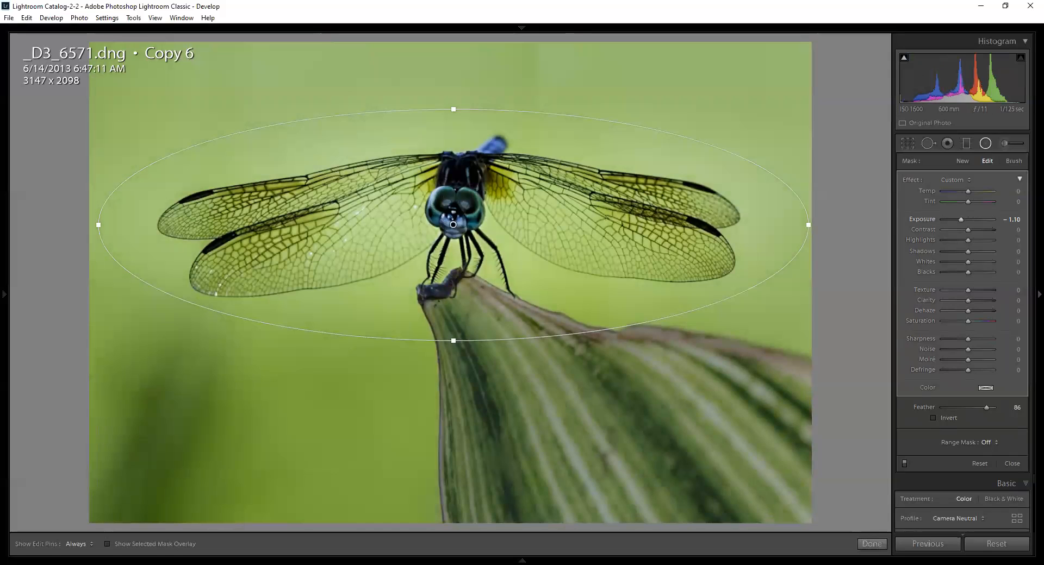
pyautogui.press('Up')
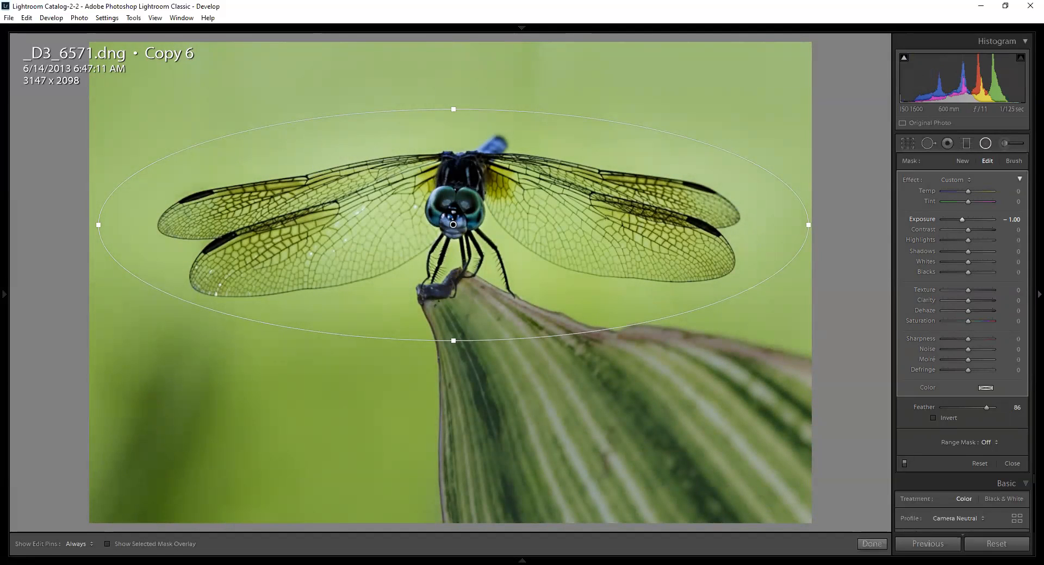
pyautogui.press('Down')
pyautogui.press('Down')
pyautogui.press('Down')
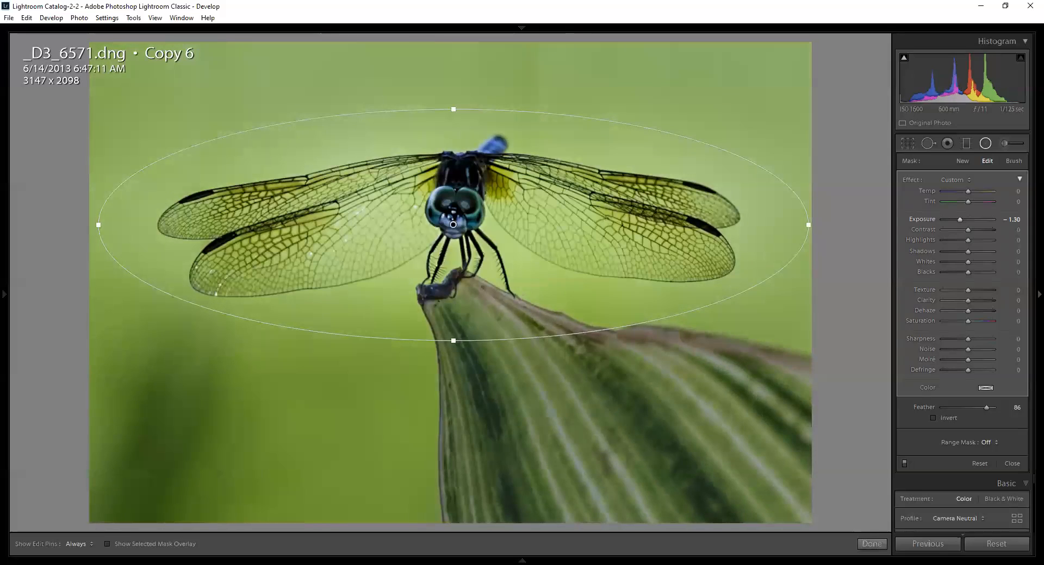
# Raise the photo's overall Exposure to +1.20, set the radial filter's Exposure to -1.40, and close the Radial Filter
pyautogui.scroll(-3, 1010, 484)
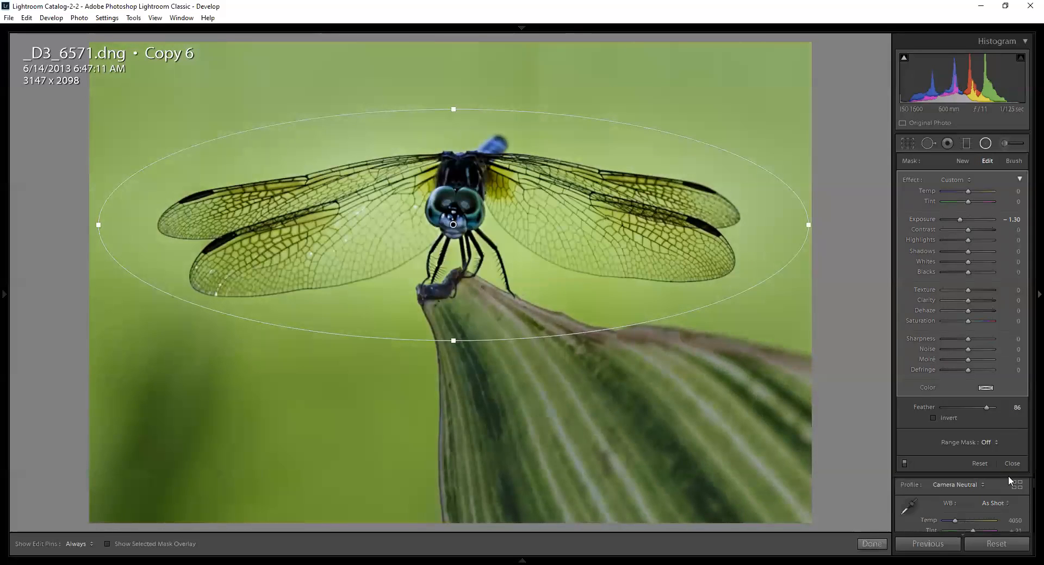
pyautogui.scroll(-2, 1009, 513)
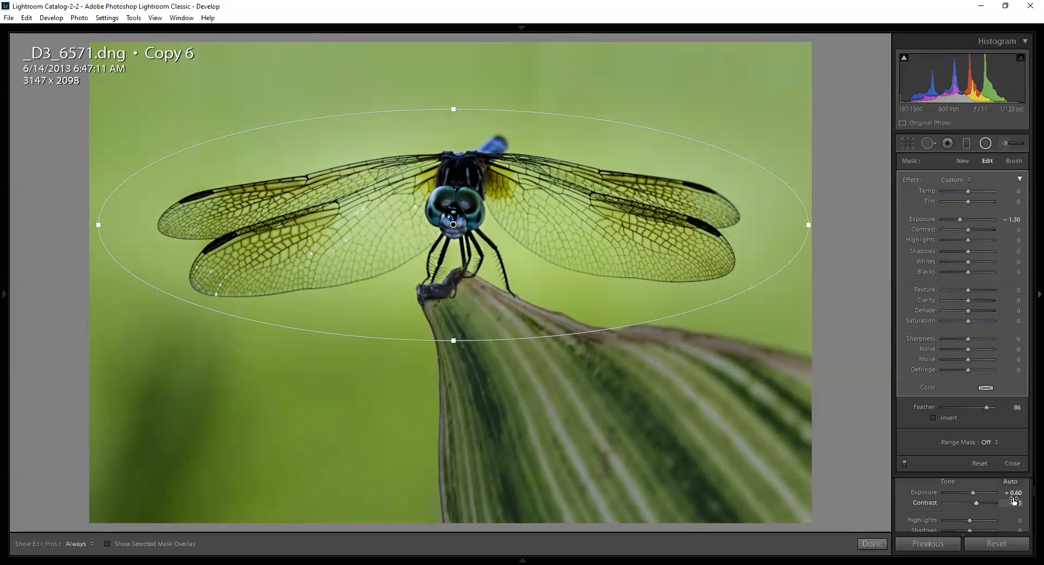
pyautogui.press('Up')
pyautogui.press('Up')
pyautogui.press('Up')
pyautogui.press('Up')
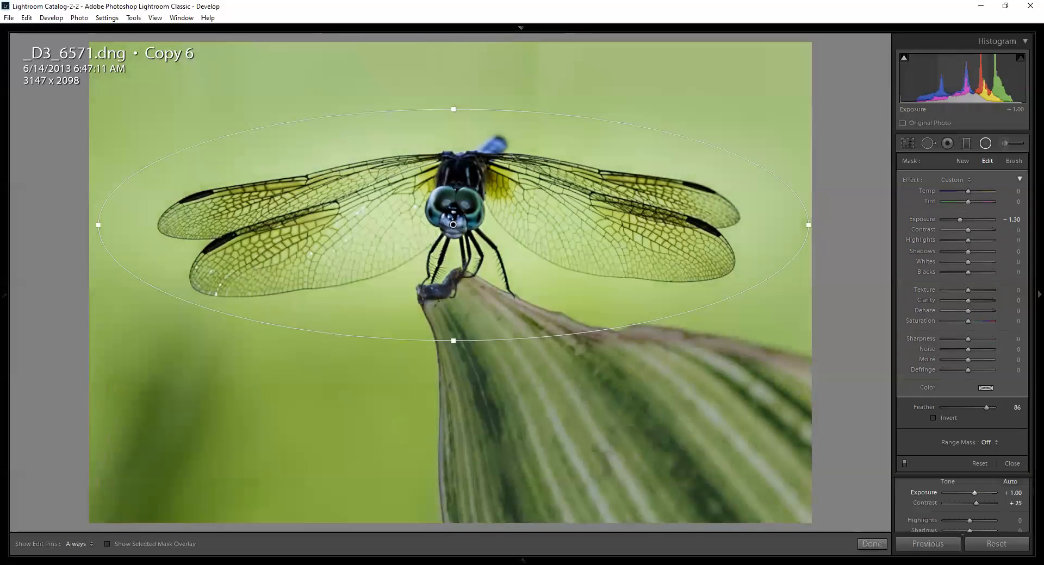
pyautogui.press('Up')
pyautogui.press('Up')
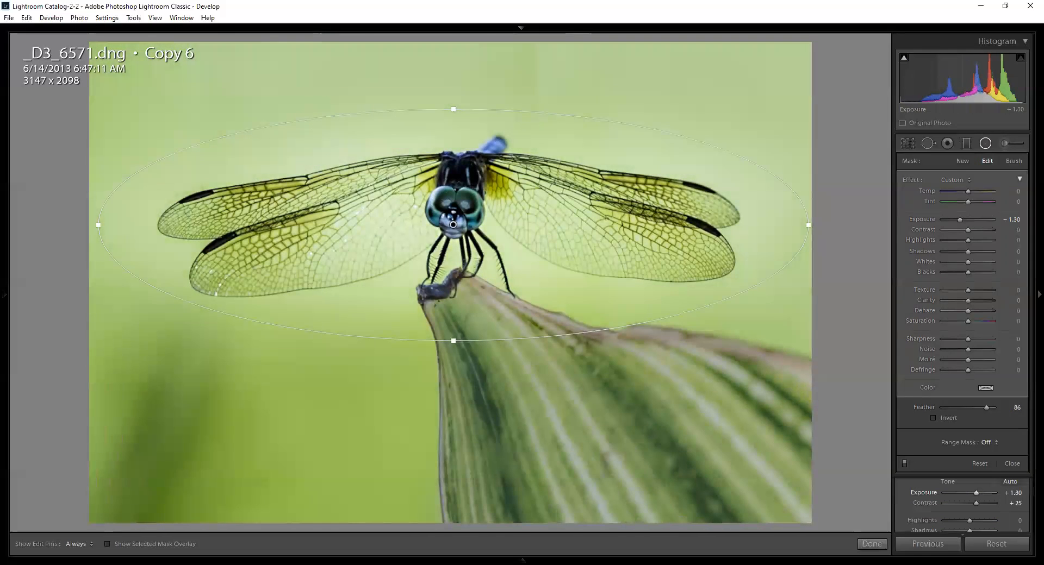
pyautogui.press('Down')
pyautogui.press('Down')
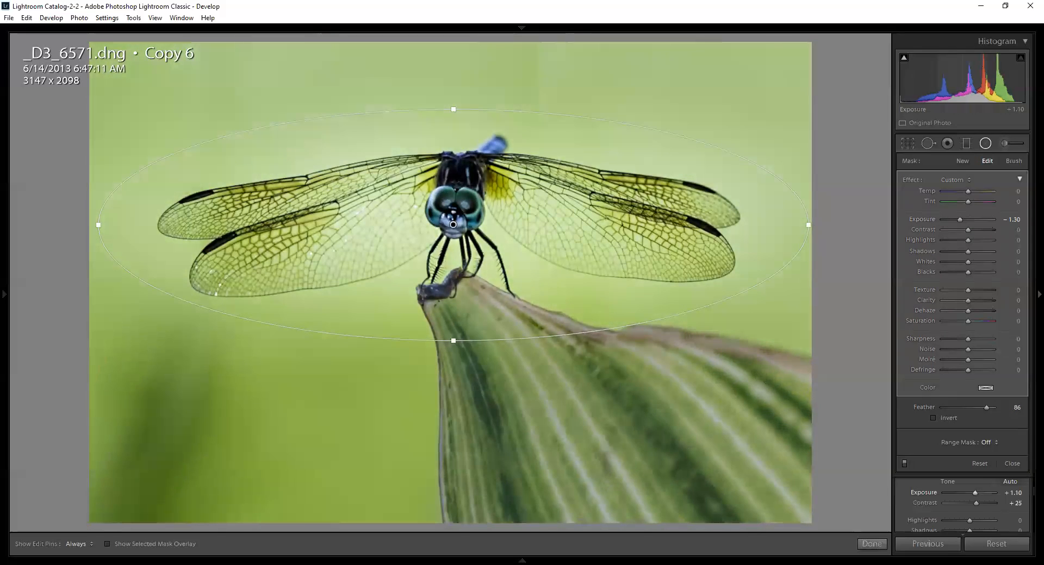
pyautogui.press('Up')
pyautogui.press('Up')
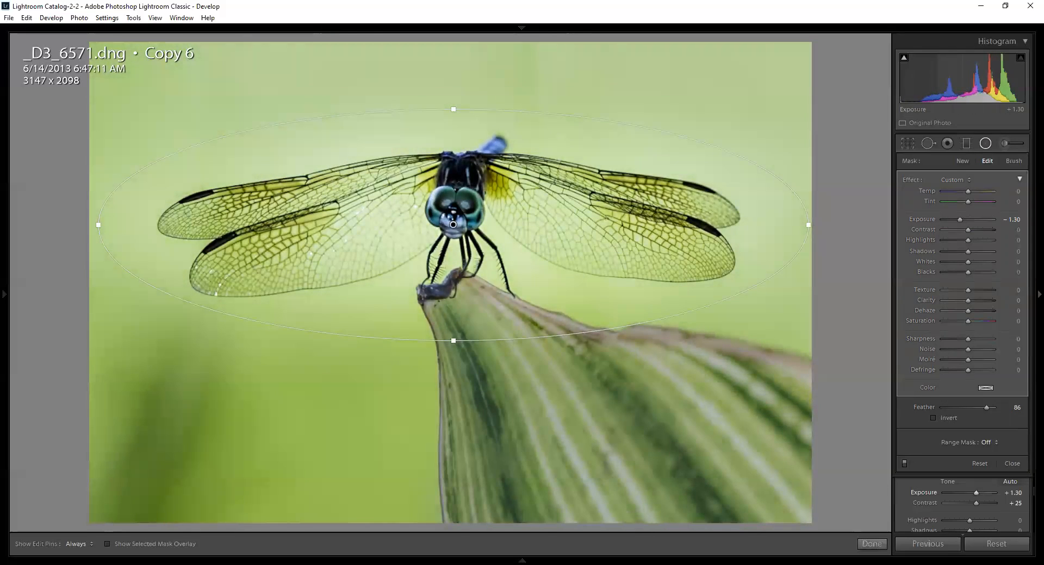
pyautogui.press('Down')
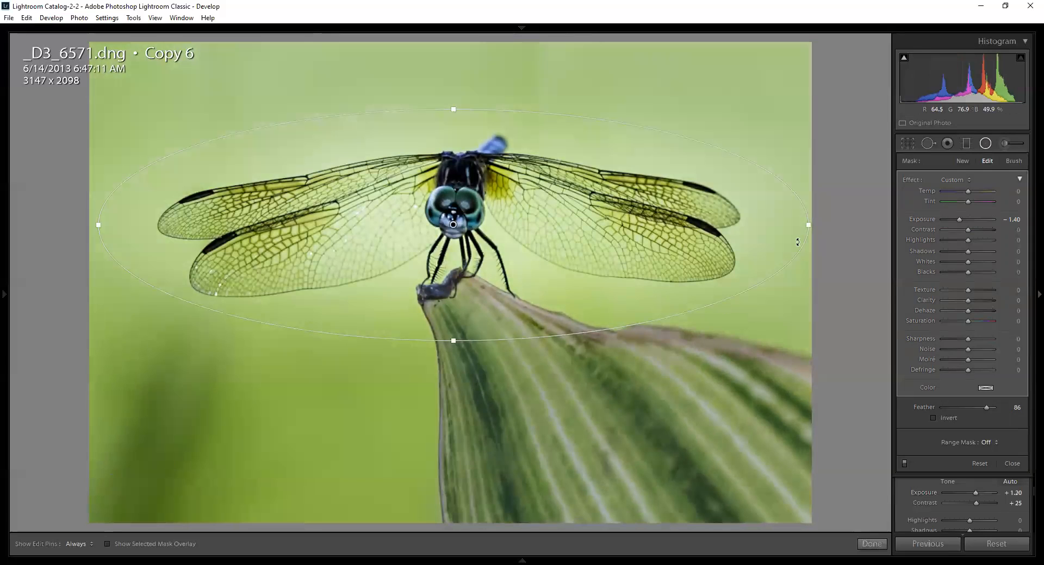
pyautogui.click(983, 150)
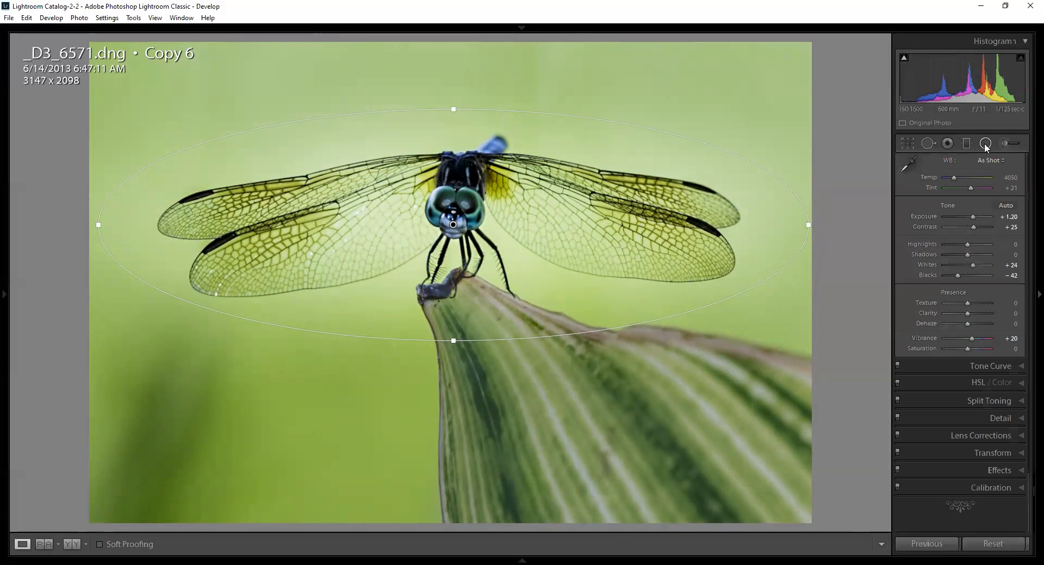
# Compare the dragonfly photo before and after the edits side by side, and return to the single-photo view
pyautogui.click(77, 545)
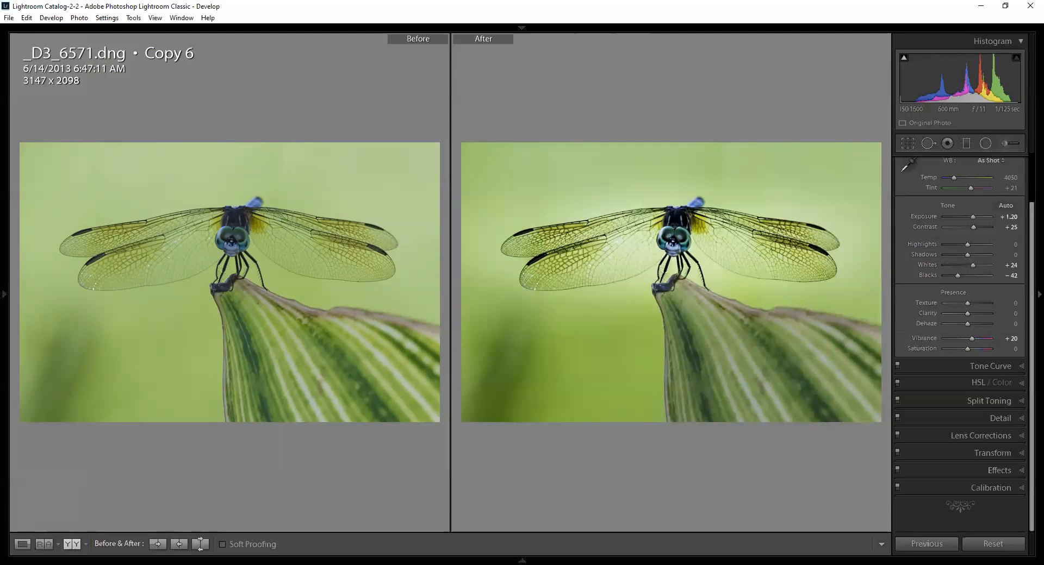
pyautogui.click(946, 142)
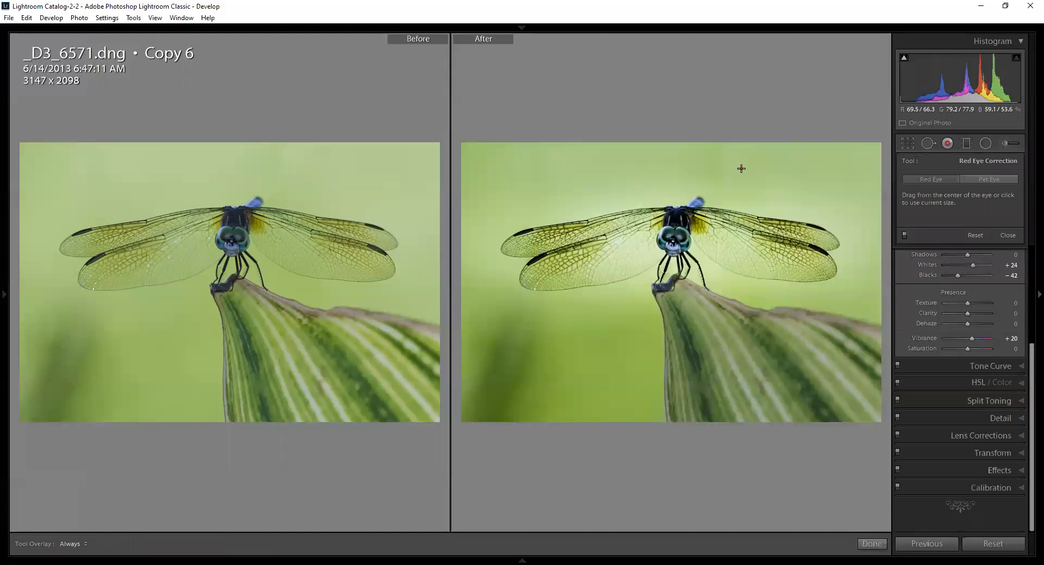
pyautogui.click(948, 142)
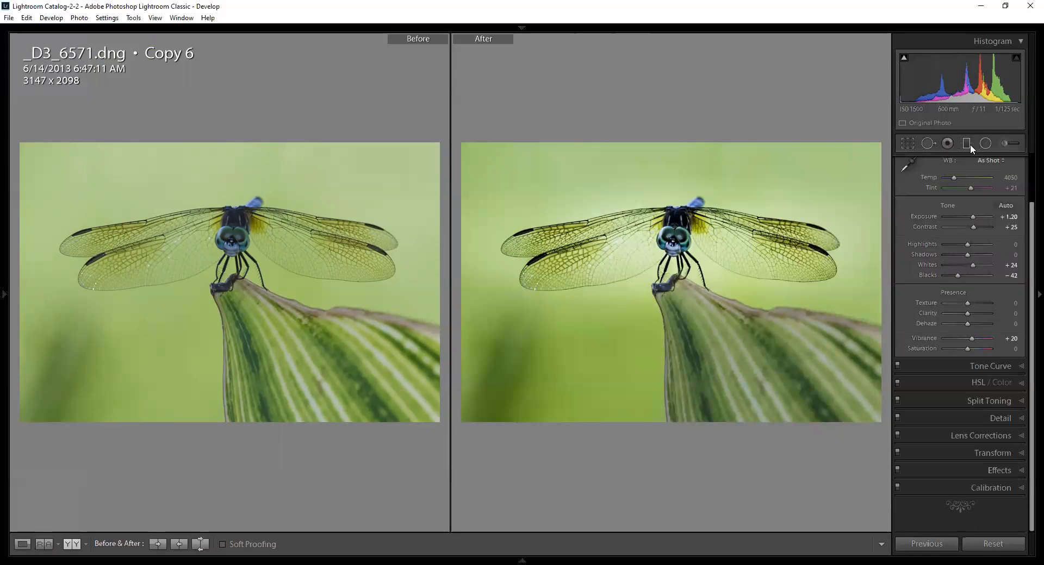
pyautogui.click(971, 148)
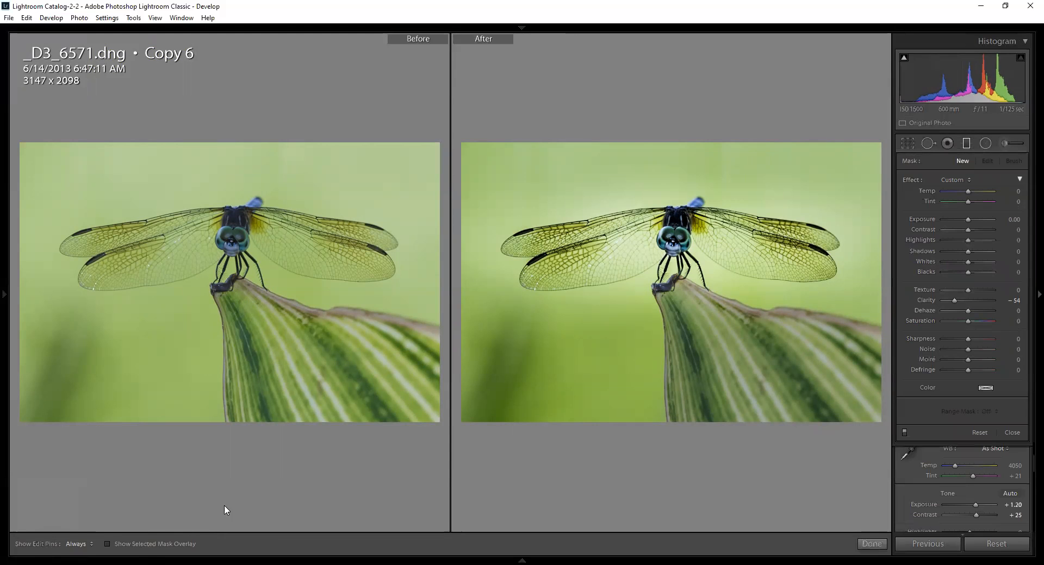
pyautogui.press('m')
pyautogui.click(31, 543)
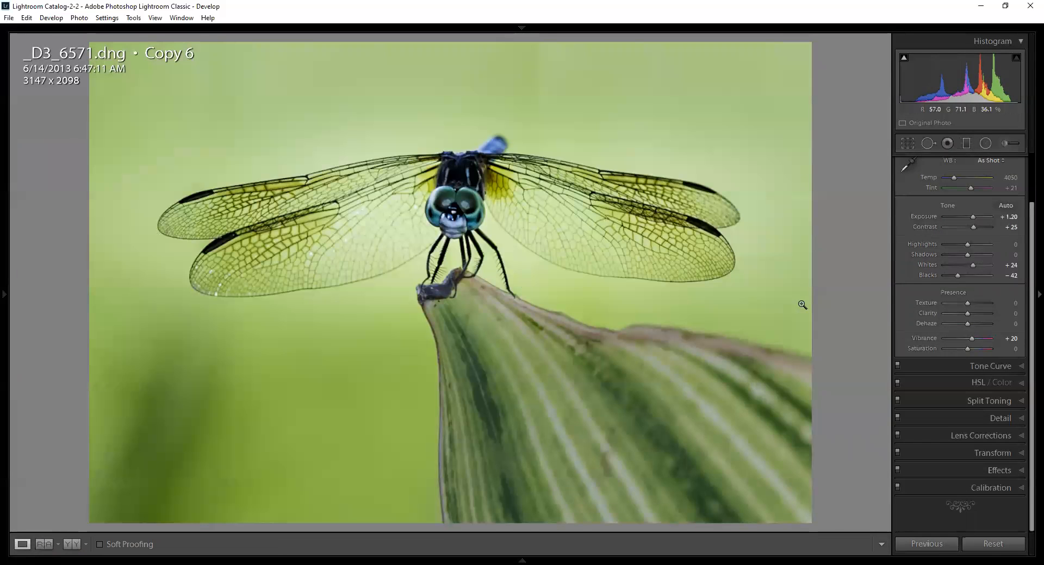
# Try a Graduated Filter across the top of the photo with Exposure -4.00, shift it slightly lower, and delete it
pyautogui.click(969, 143)
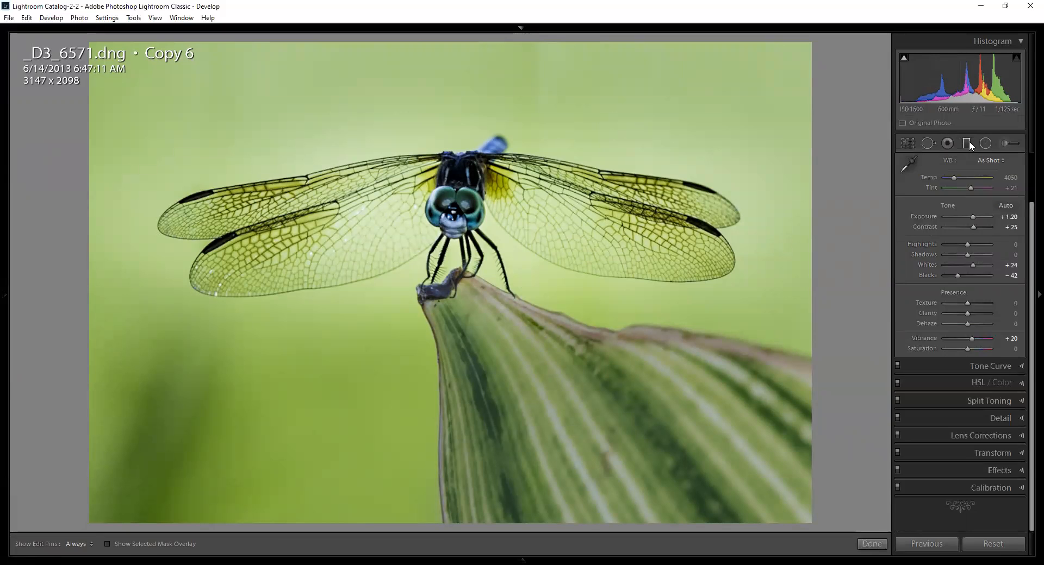
pyautogui.moveTo(464, 49); pyautogui.dragTo(461, 169)
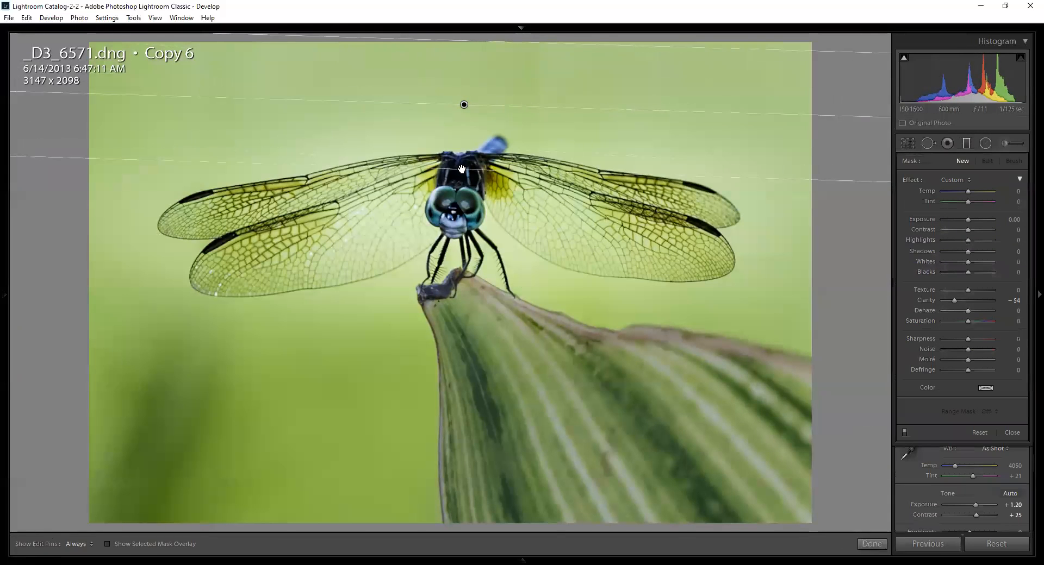
pyautogui.click(1015, 220)
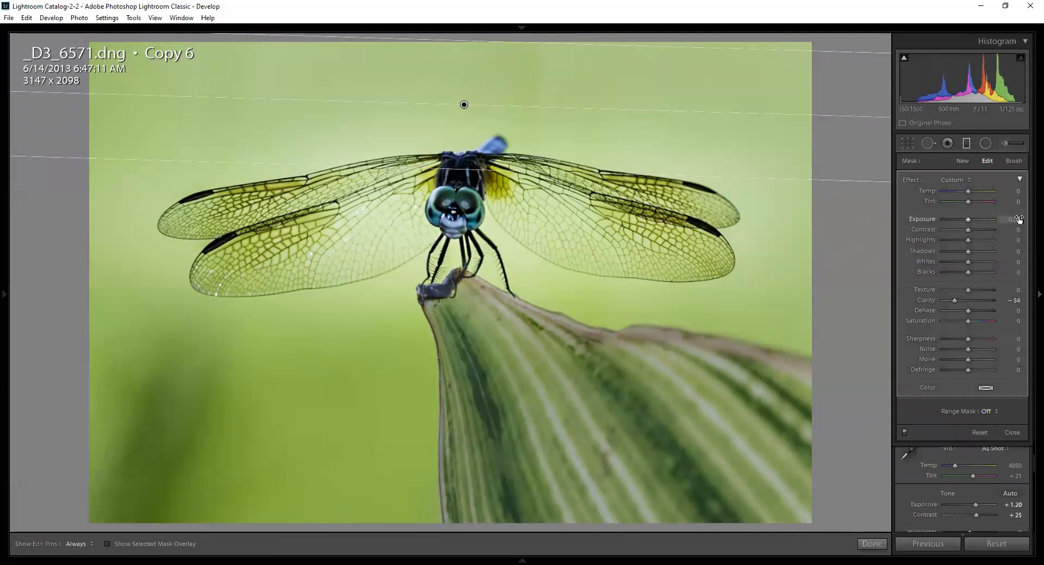
pyautogui.write('-4')
pyautogui.press('Return')
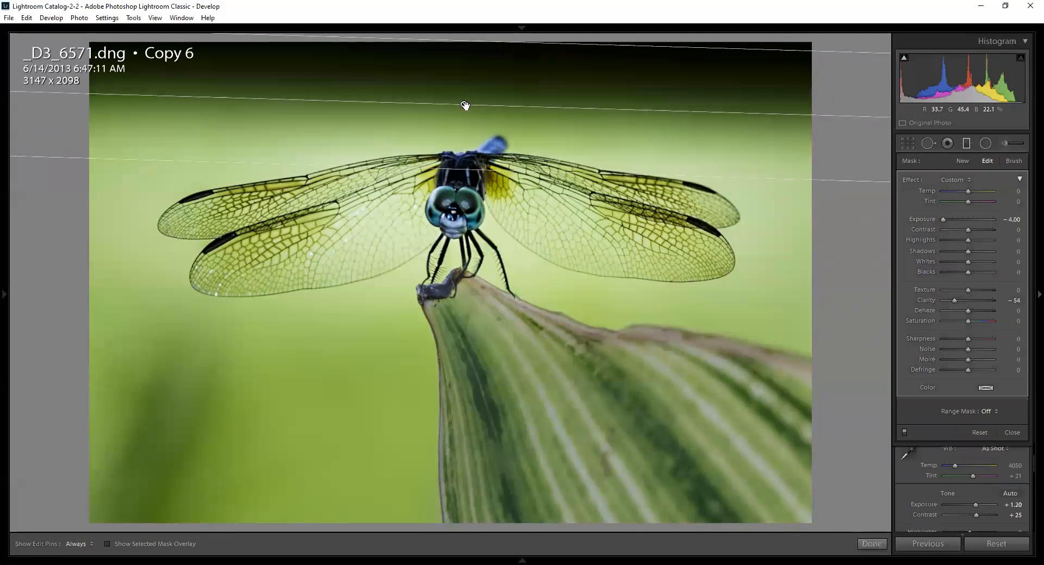
pyautogui.moveTo(465, 104); pyautogui.dragTo(465, 125)
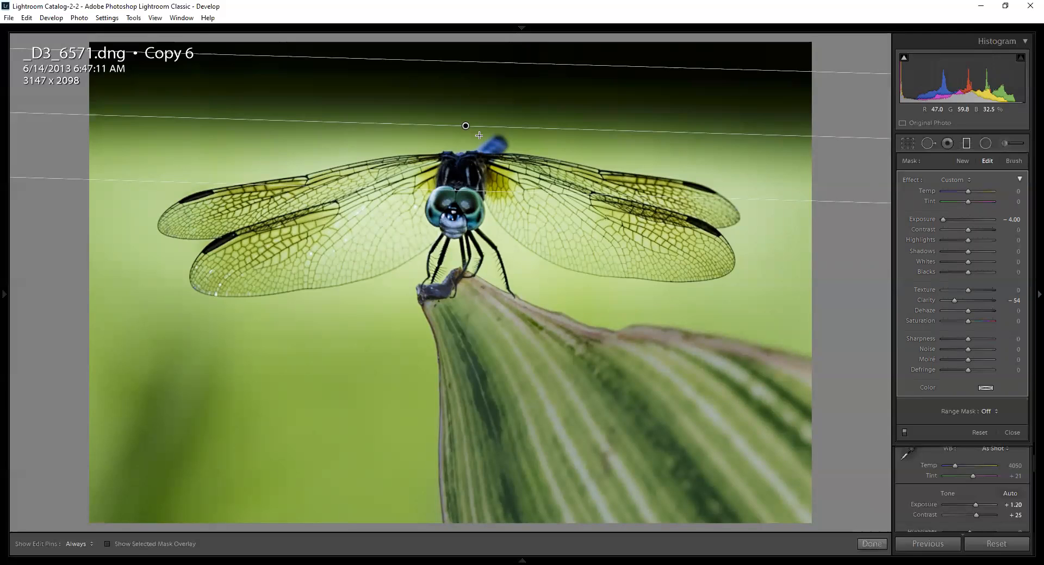
pyautogui.press('Delete')
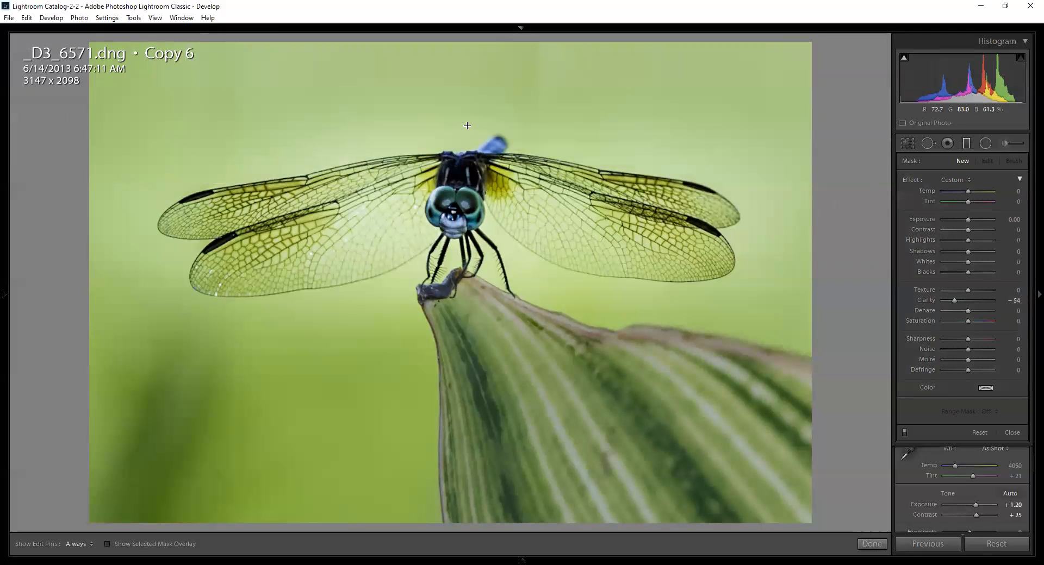
# Try a narrow graduated filter above the dragonfly with Exposure -4.00, move it down over the head, and delete it
pyautogui.moveTo(450, 40); pyautogui.dragTo(449, 136)
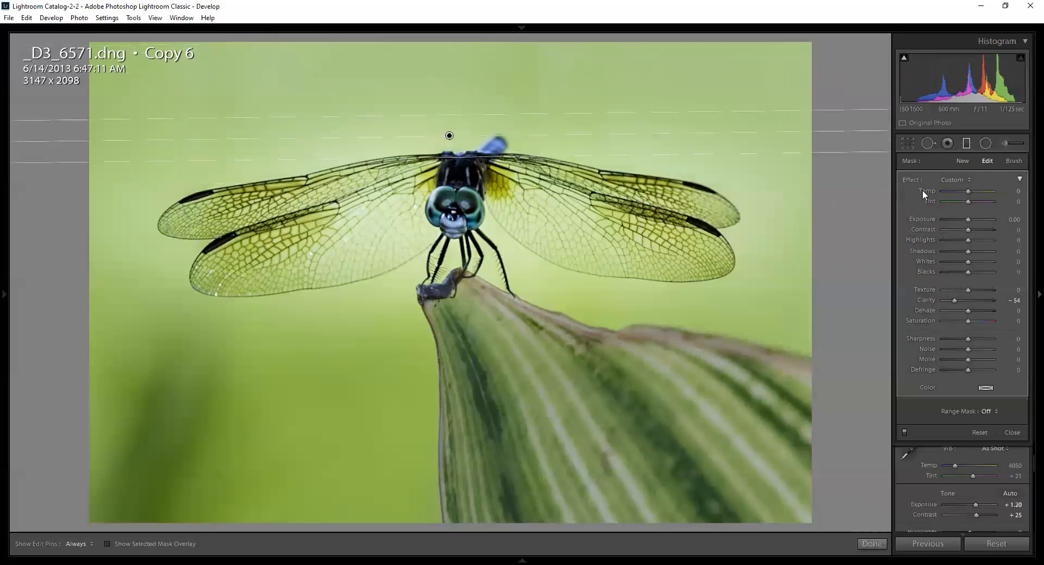
pyautogui.moveTo(1014, 221); pyautogui.dragTo(949, 221)
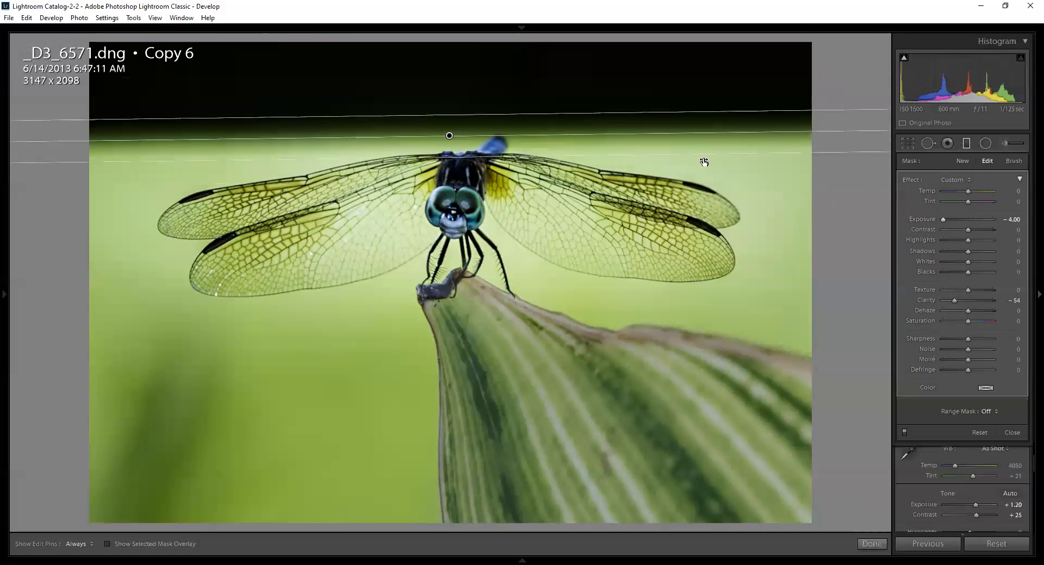
pyautogui.moveTo(447, 137); pyautogui.dragTo(455, 228)
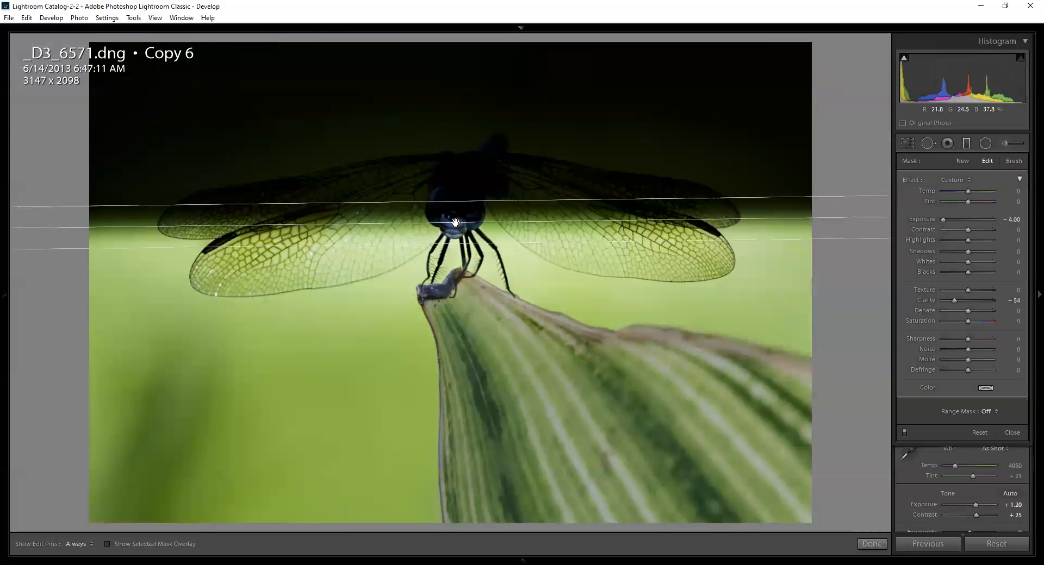
pyautogui.press('Delete')
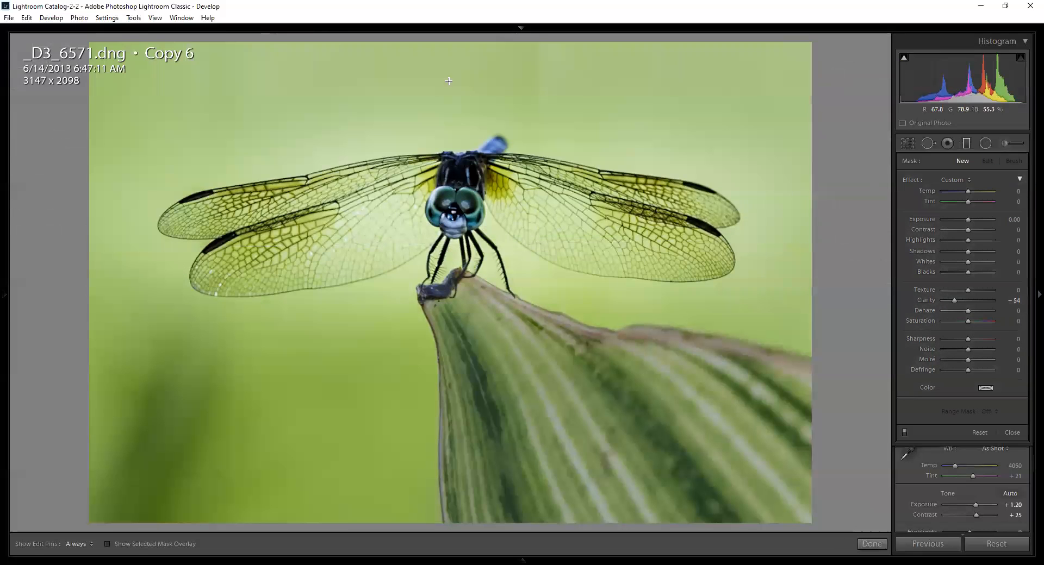
# Try a wide graduated filter with Exposure -4.00, move it up above the dragonfly, delete it, and reset the filter's Exposure
pyautogui.moveTo(967, 220); pyautogui.dragTo(939, 219)
pyautogui.moveTo(470, 41); pyautogui.dragTo(469, 405)
pyautogui.moveTo(462, 227); pyautogui.dragTo(468, 105)
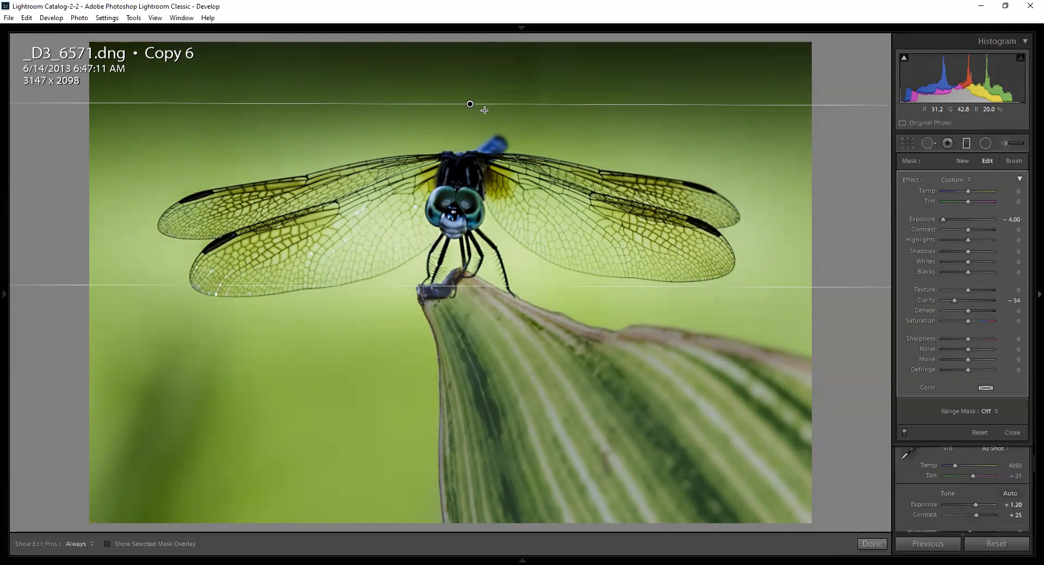
pyautogui.press('Delete')
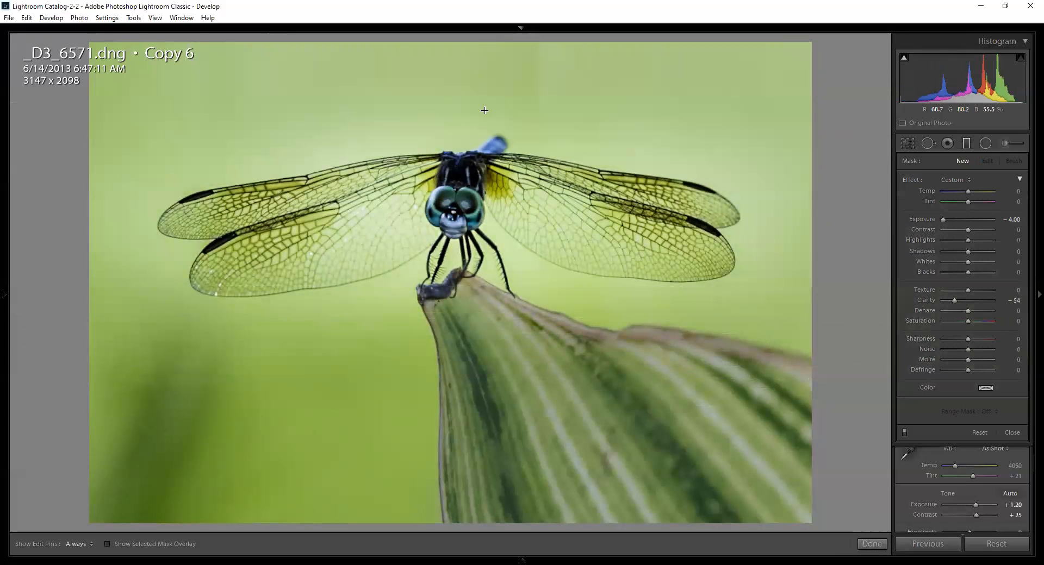
pyautogui.doubleClick(917, 219)
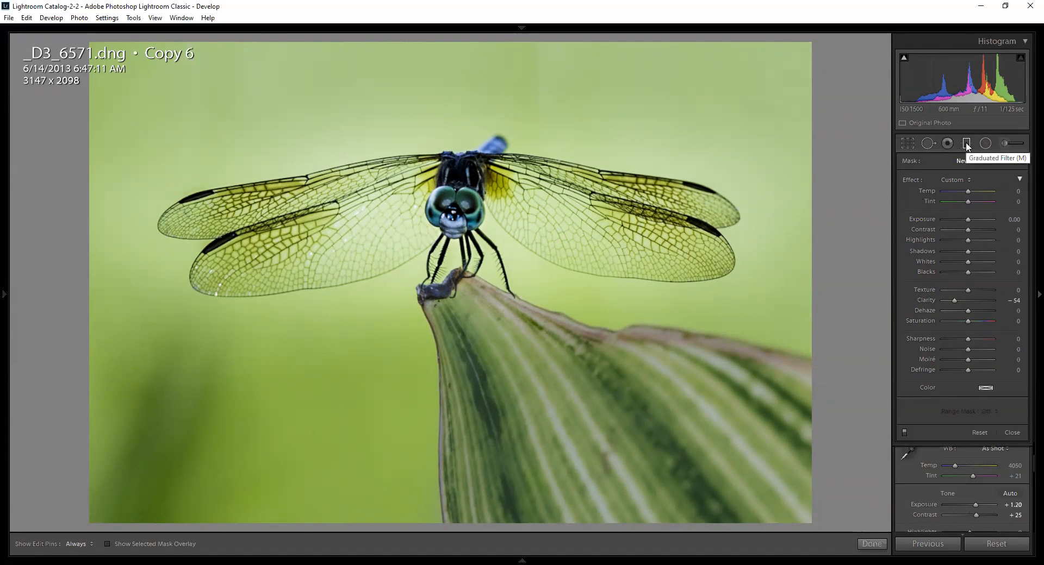
# Try a diagonal graduated filter from the photo's upper-right corner, remove it, and close the Graduated Filter
pyautogui.moveTo(814, 44); pyautogui.dragTo(683, 172)
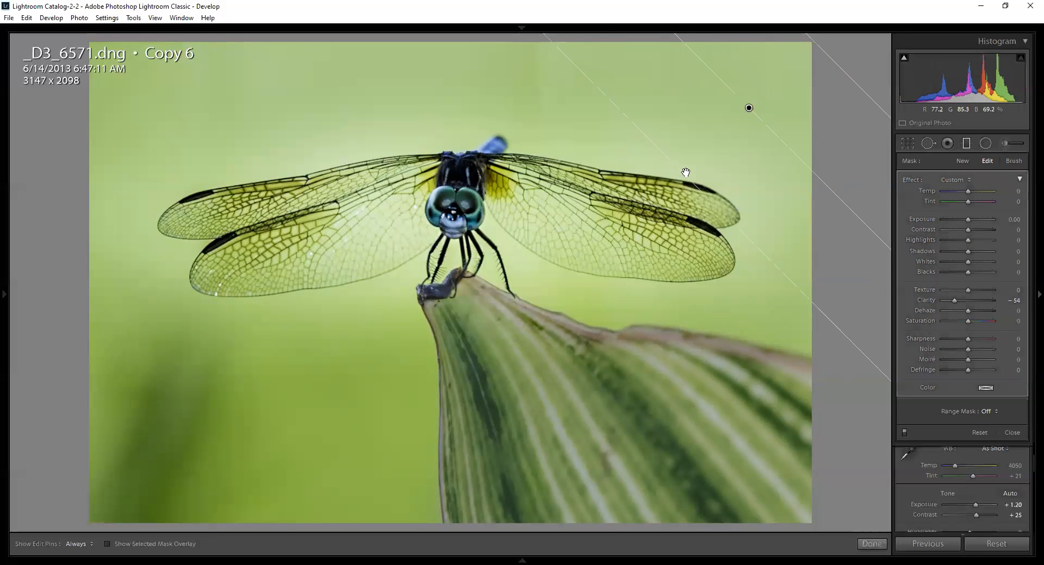
pyautogui.click(947, 146)
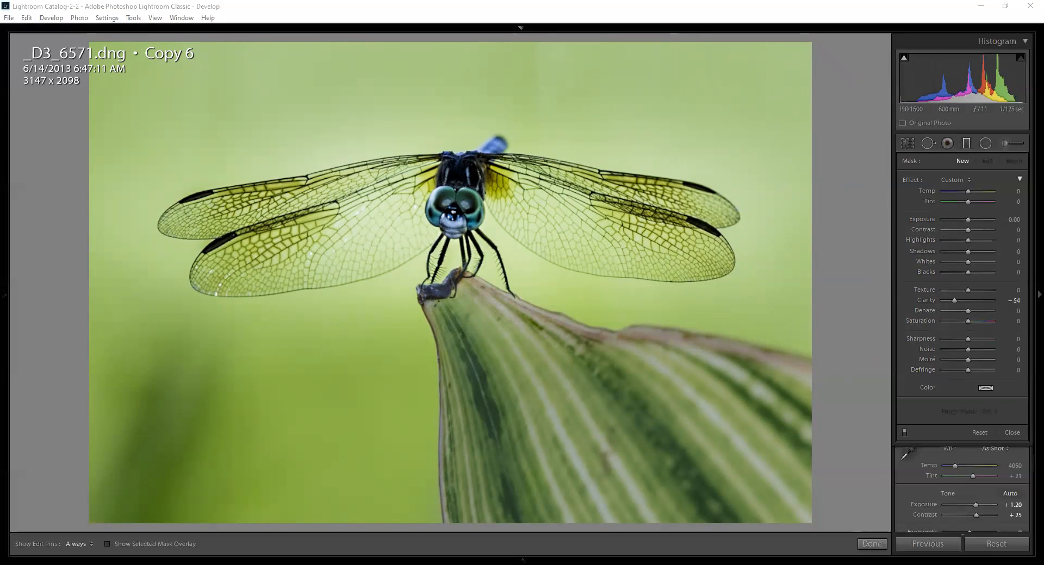
pyautogui.click(966, 143)
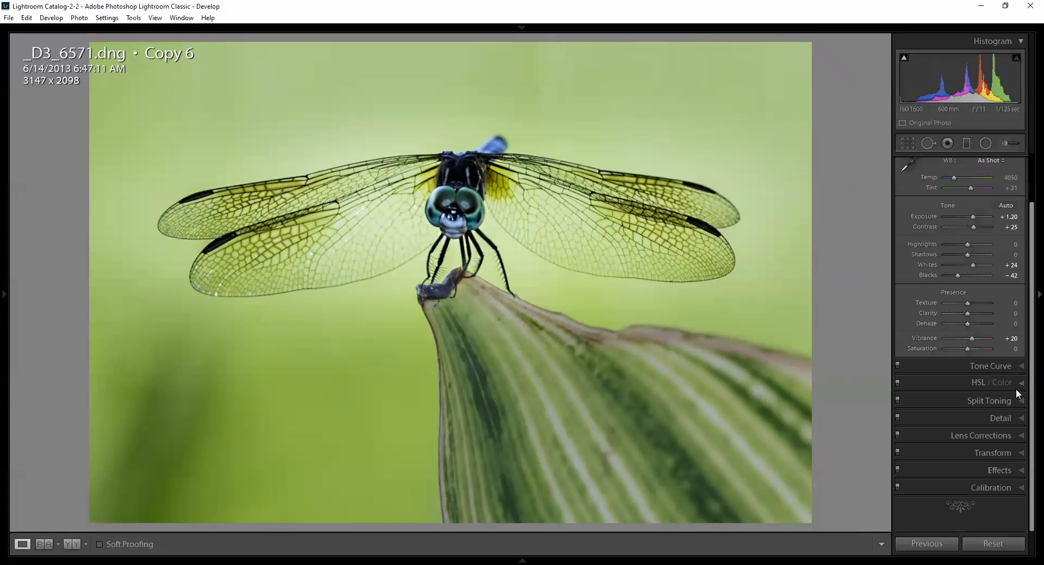
# Open the HSL adjustments, view the Hue group alone, and show Hue, Saturation and Luminance together
pyautogui.click(1019, 383)
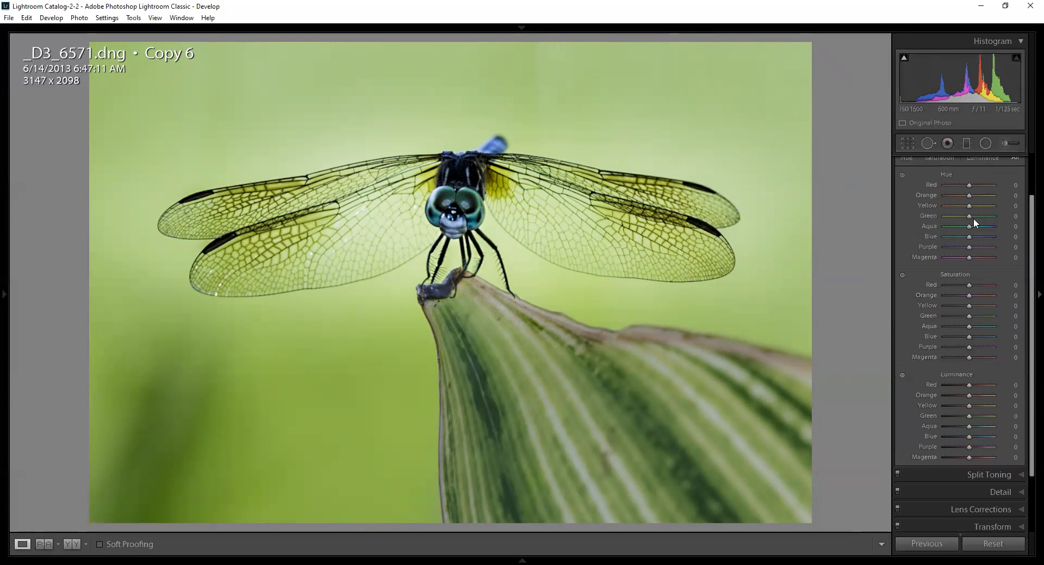
pyautogui.scroll(1, 983, 235)
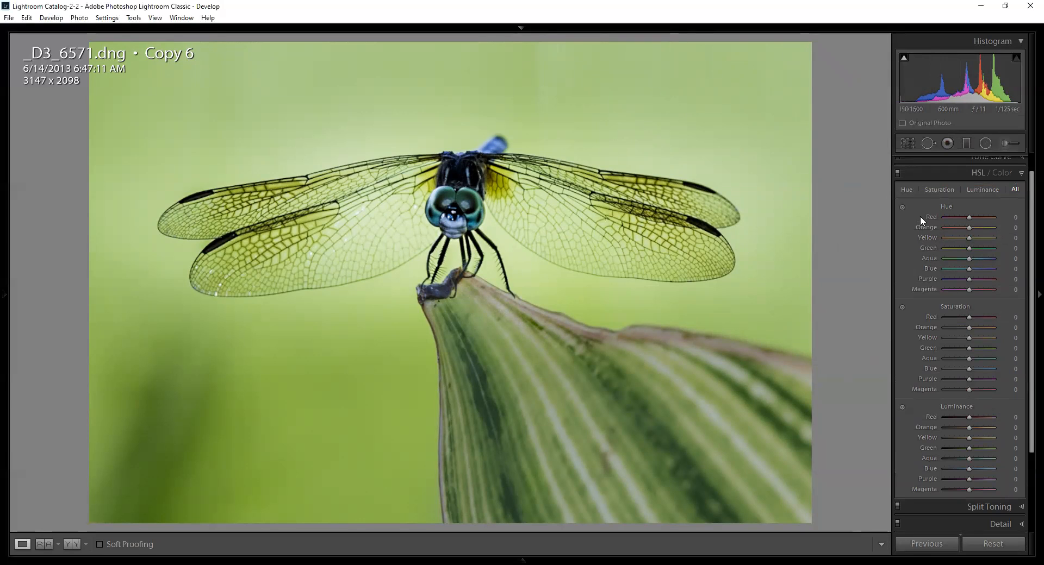
pyautogui.click(907, 191)
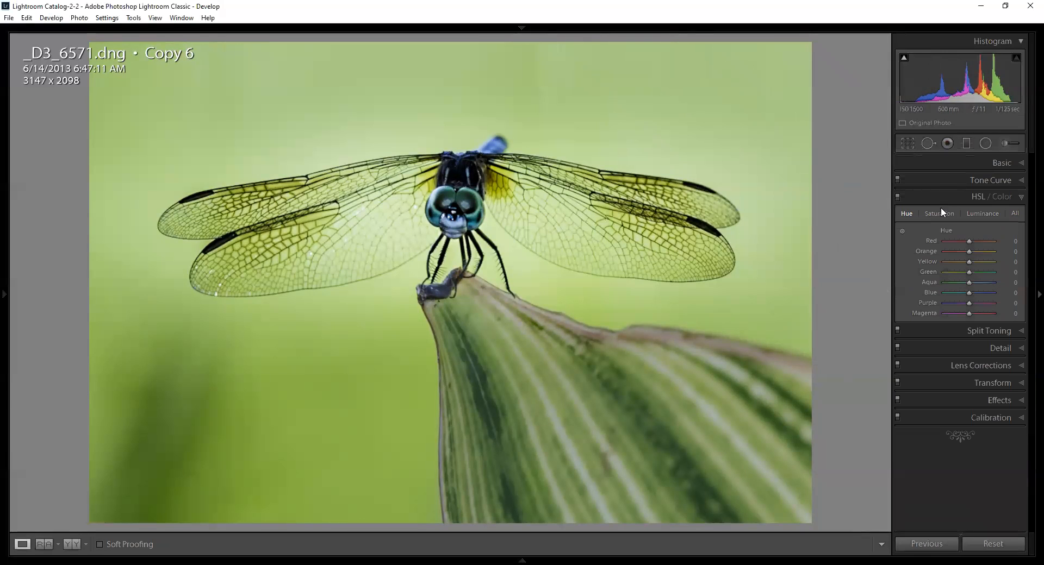
pyautogui.click(1013, 214)
pyautogui.scroll(-2, 995, 259)
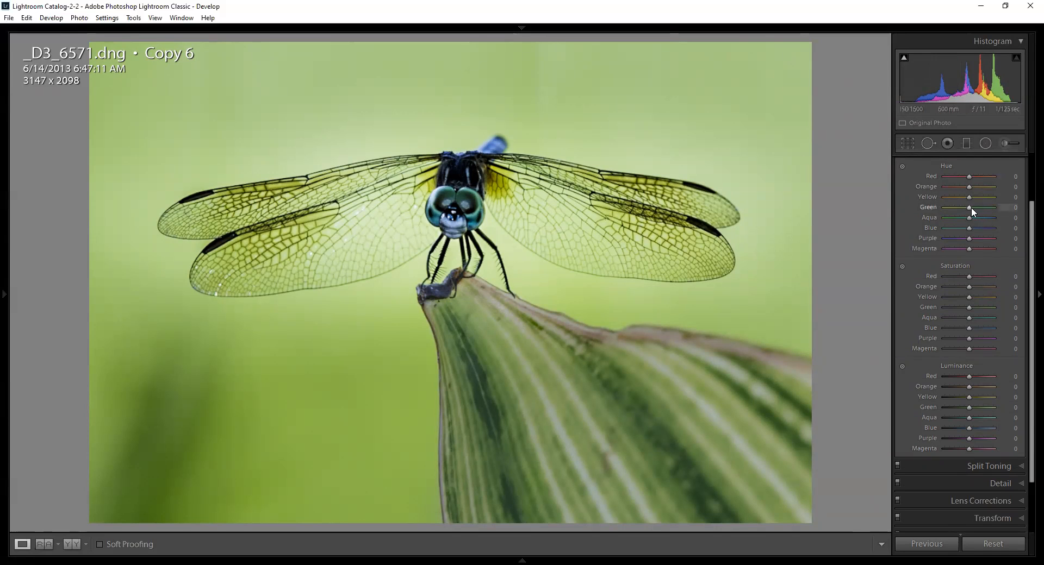
# Test the Green hue, saturation up to +100, and luminance, resetting each to 0
pyautogui.moveTo(970, 206)
pyautogui.mouseDown()
pyautogui.moveTo(938, 206)
pyautogui.moveTo(1017, 207)
pyautogui.moveTo(969, 207)
pyautogui.mouseUp()
pyautogui.moveTo(968, 305); pyautogui.dragTo(997, 302)
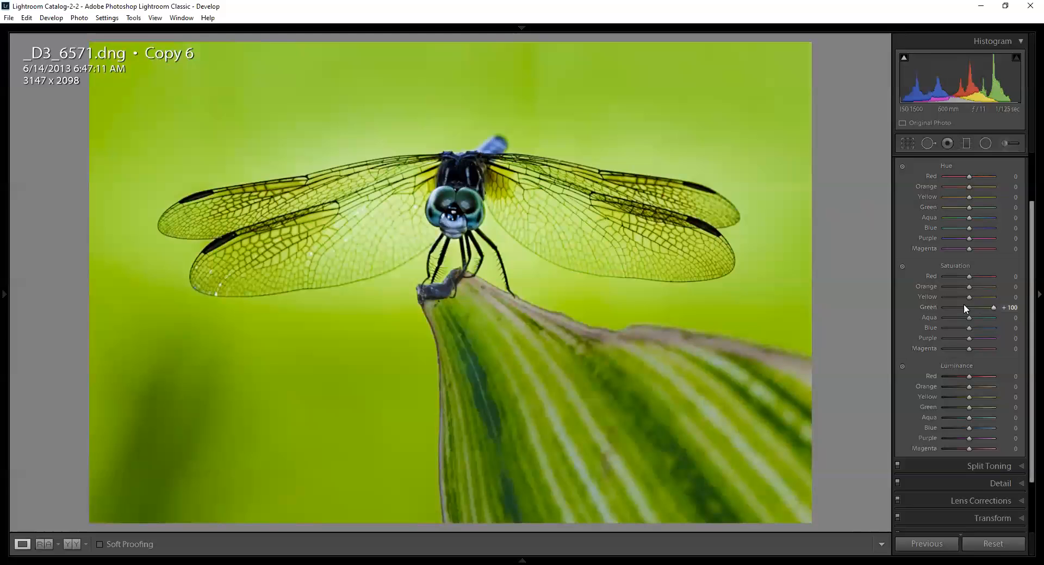
pyautogui.doubleClick(927, 307)
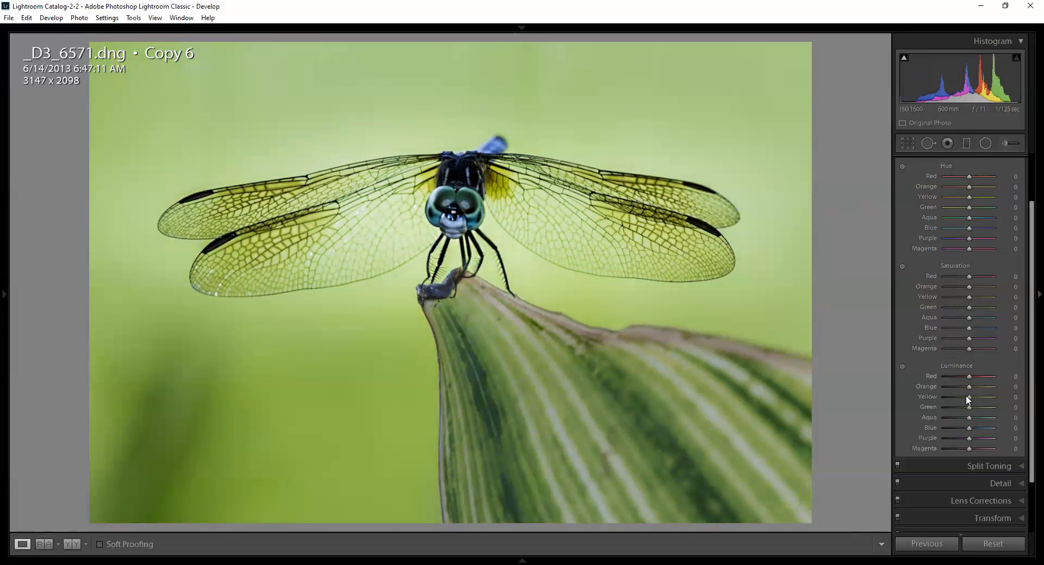
pyautogui.moveTo(996, 407); pyautogui.dragTo(967, 406)
# Try brightening the green background with the targeted Luminance adjustment, raising Green to +10, and reset it
pyautogui.click(902, 365)
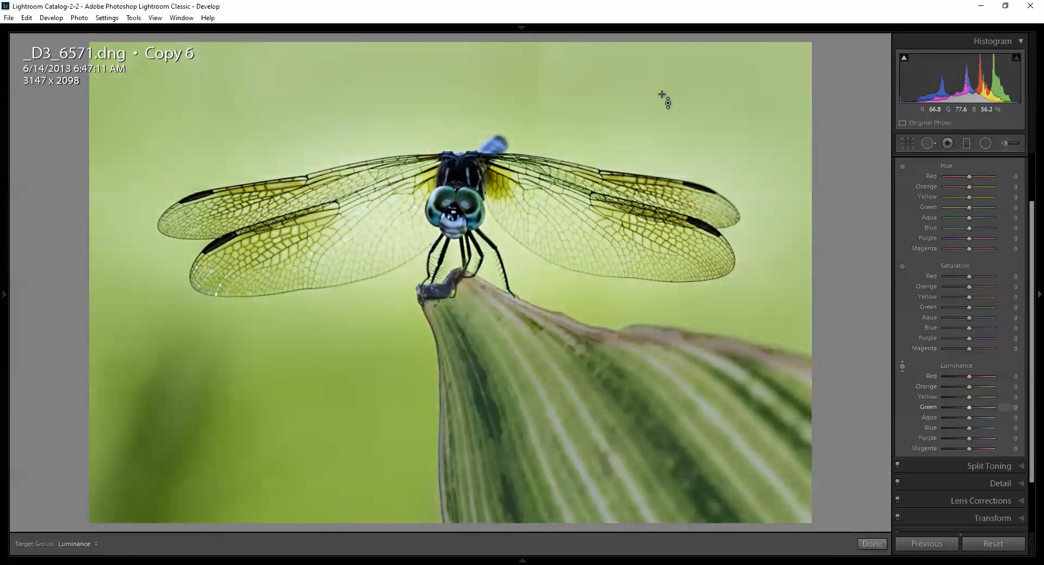
pyautogui.moveTo(662, 95)
pyautogui.mouseDown()
pyautogui.moveTo(662, 71)
pyautogui.moveTo(662, 103)
pyautogui.moveTo(662, 88)
pyautogui.mouseUp()
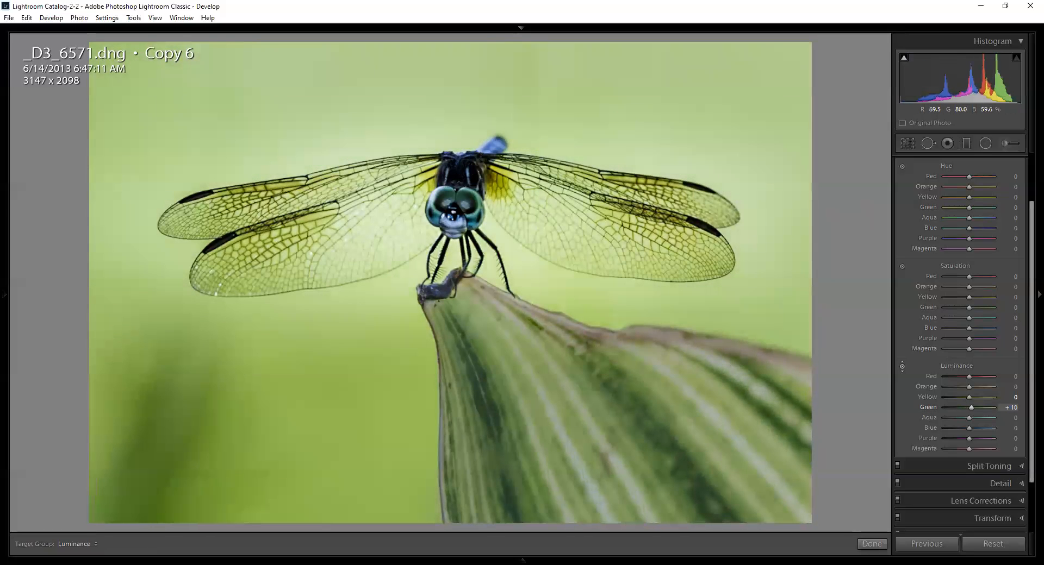
pyautogui.doubleClick(924, 403)
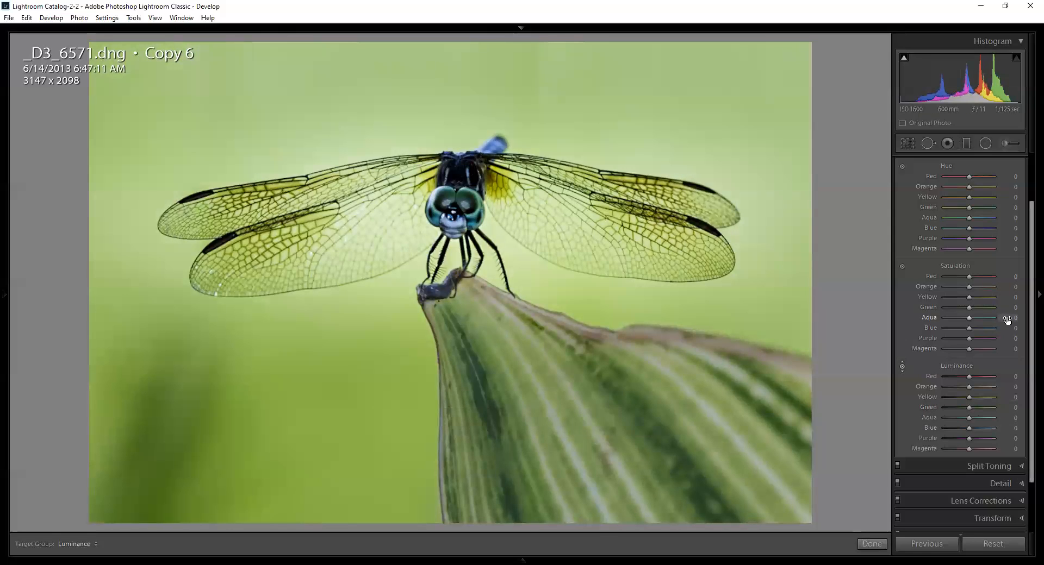
# Intensify the dragonfly's eyes by setting Aqua Saturation to +100, Aqua Luminance to +46, and Aqua Hue to +47
pyautogui.moveTo(1007, 320)
pyautogui.mouseDown()
pyautogui.moveTo(1027, 320)
pyautogui.moveTo(991, 318)
pyautogui.moveTo(1014, 319)
pyautogui.mouseUp()
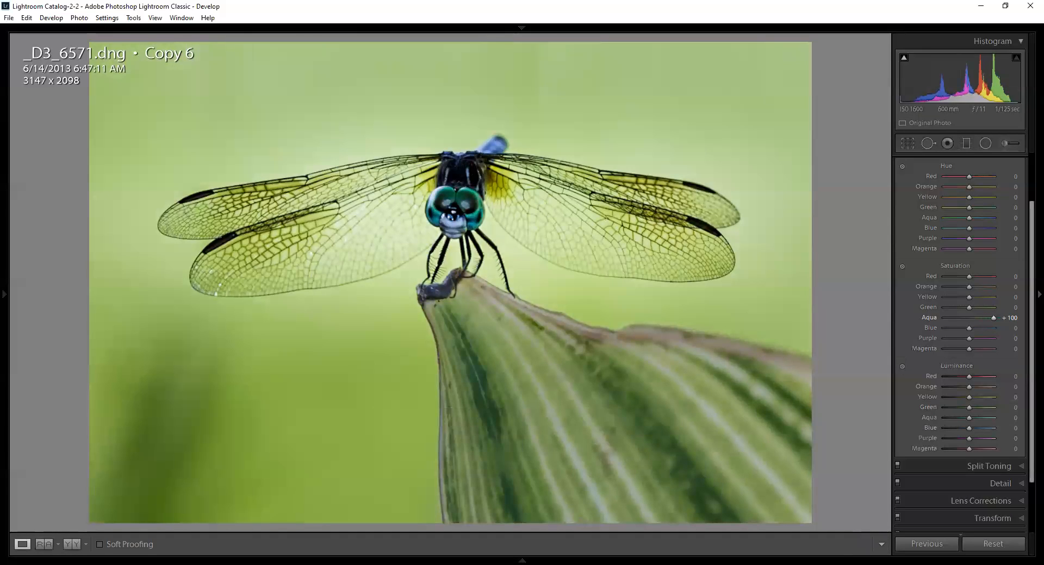
pyautogui.moveTo(1014, 418)
pyautogui.mouseDown()
pyautogui.moveTo(1035, 417)
pyautogui.moveTo(1023, 417)
pyautogui.mouseUp()
pyautogui.moveTo(1013, 217); pyautogui.dragTo(924, 217)
pyautogui.moveTo(989, 217); pyautogui.dragTo(1025, 217)
pyautogui.moveTo(1013, 217); pyautogui.dragTo(1006, 218)
# Compare the before and after versions zoomed in on the dragonfly's head, and return to the single-photo view
pyautogui.click(76, 545)
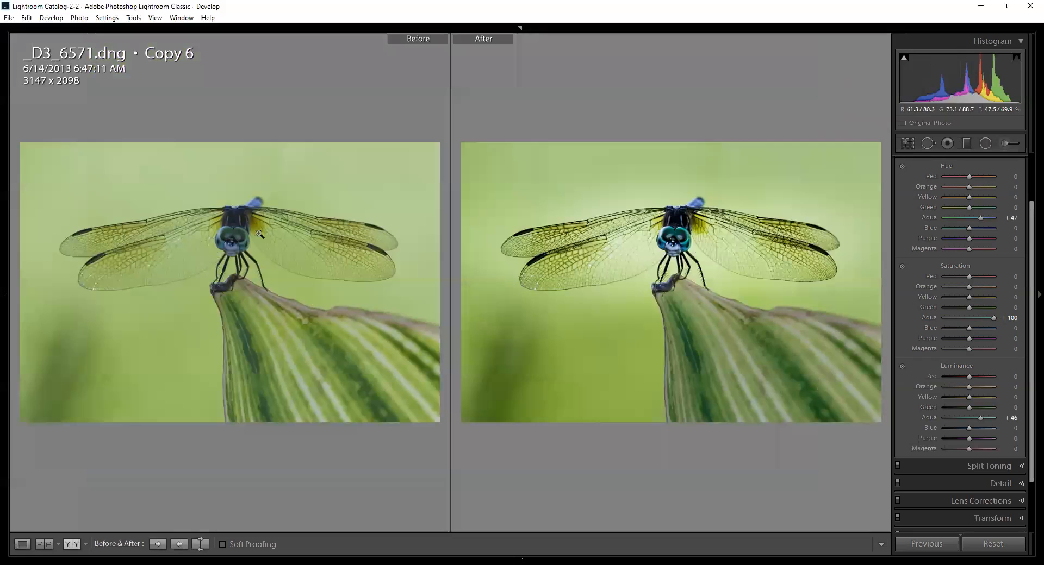
pyautogui.click(258, 234)
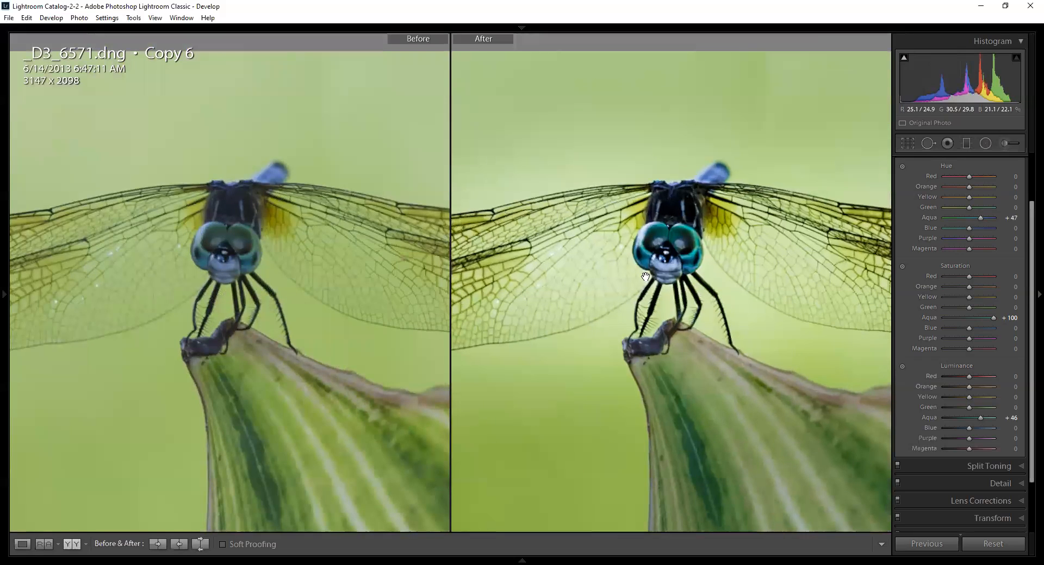
pyautogui.click(23, 544)
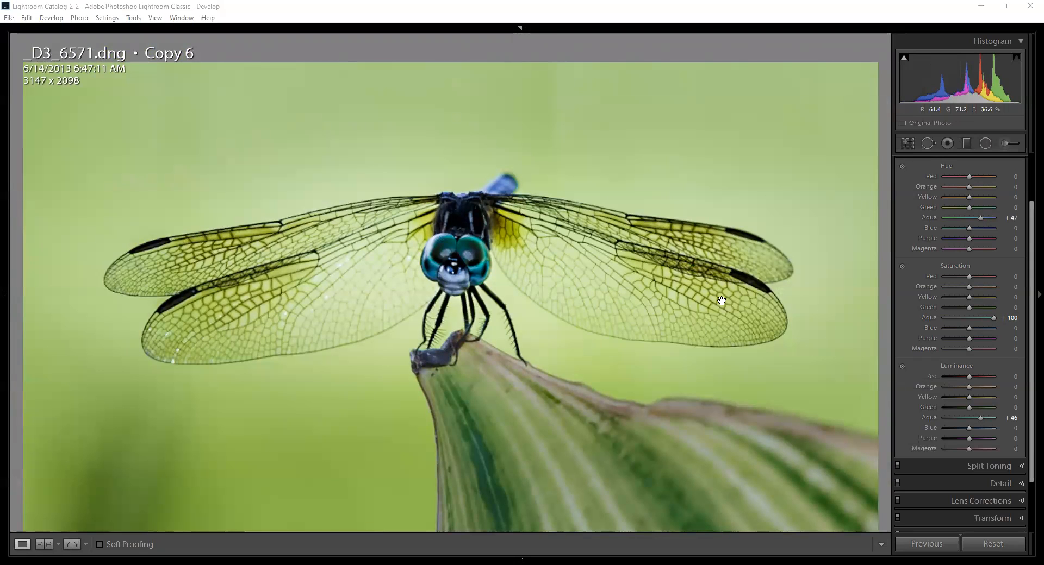
# Move on to the next photo, the butterfly MB4_0911.CR2
pyautogui.click(635, 46)
pyautogui.press('Right')
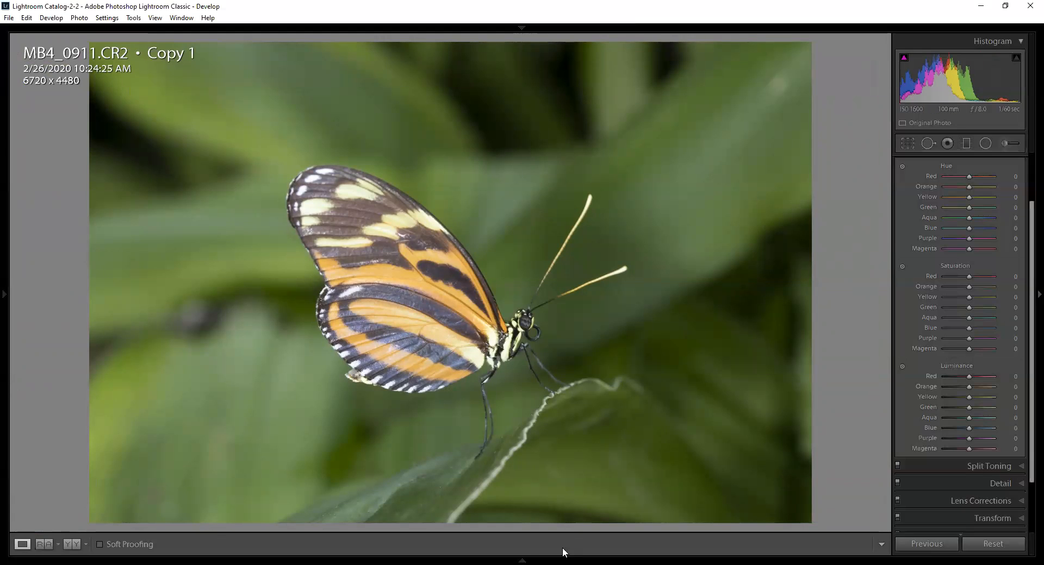
# Set the Basic Vibrance of butterfly photo MB4_0911.CR2 Copy 1 to +100
pyautogui.moveTo(525, 555)
pyautogui.scroll(2, 1009, 223)
pyautogui.click(1002, 163)
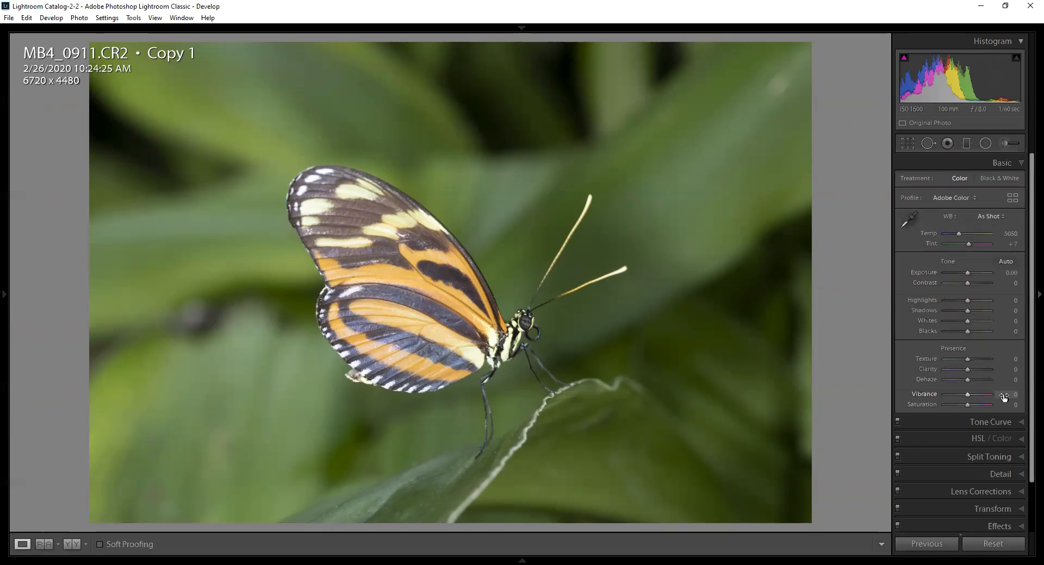
pyautogui.moveTo(1003, 397); pyautogui.dragTo(1041, 397)
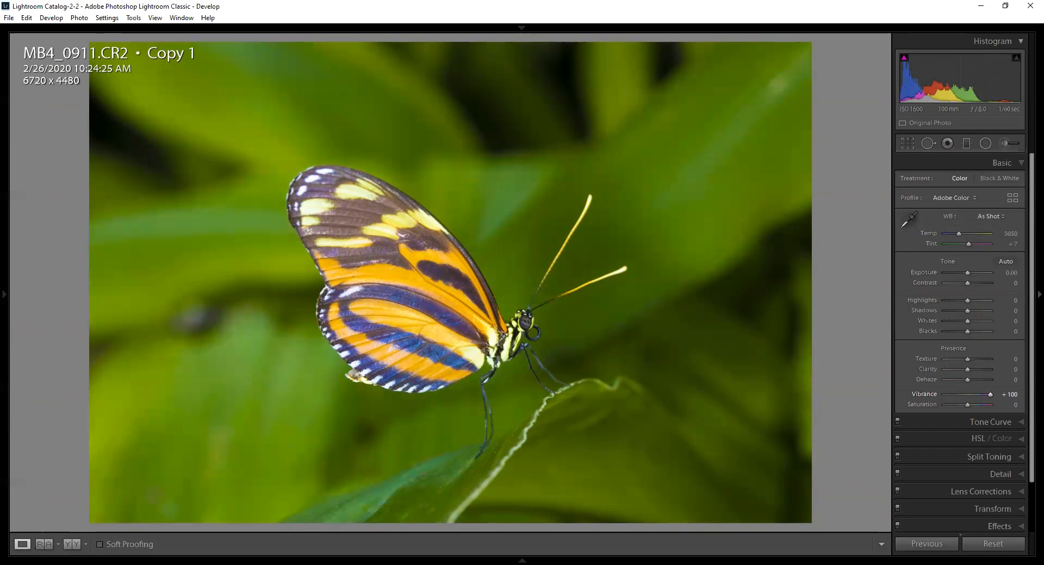
pyautogui.moveTo(1041, 397)
pyautogui.mouseDown()
pyautogui.moveTo(968, 397)
pyautogui.moveTo(1040, 398)
pyautogui.mouseUp()
# Move on to Copy 2 of the butterfly photo and raise its Basic Saturation to about +99
pyautogui.press('Right')
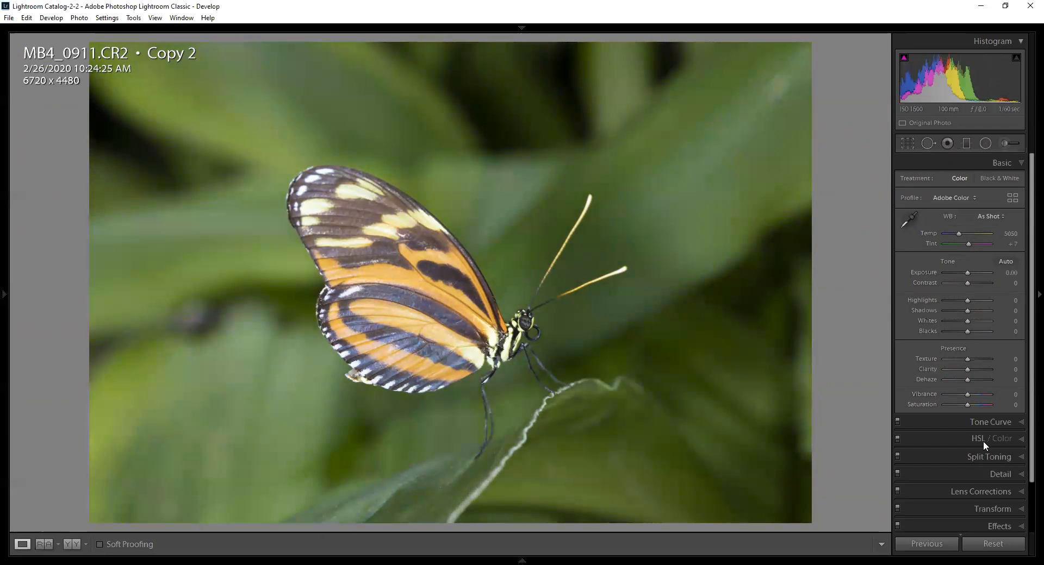
pyautogui.moveTo(999, 404)
pyautogui.mouseDown()
pyautogui.moveTo(1035, 403)
pyautogui.moveTo(989, 404)
pyautogui.mouseUp()
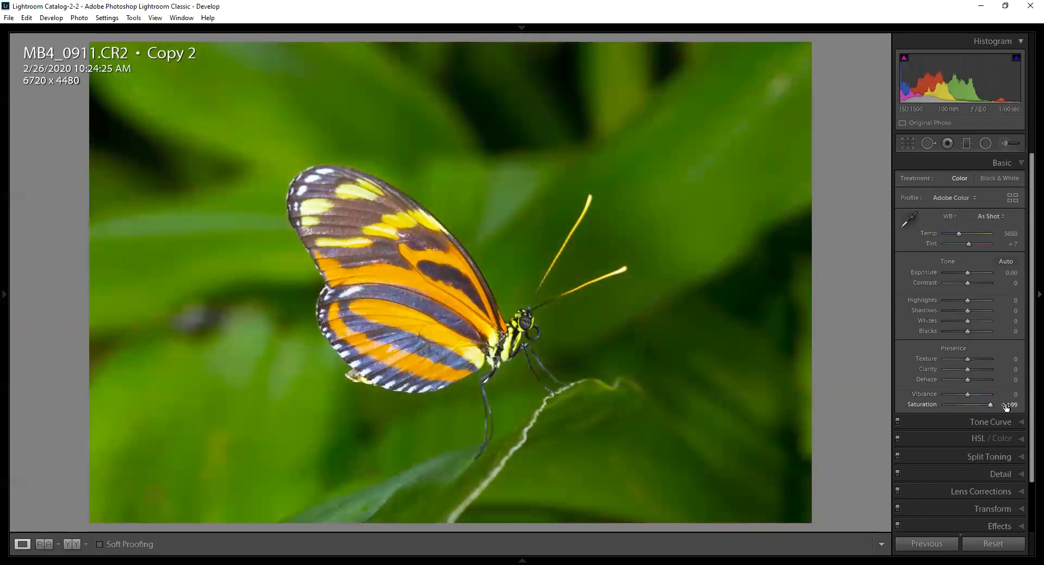
# Compare butterfly Copy 2 and Copy 1 side by side in the Library, and return to the thumbnail grid
pyautogui.click(74, 548)
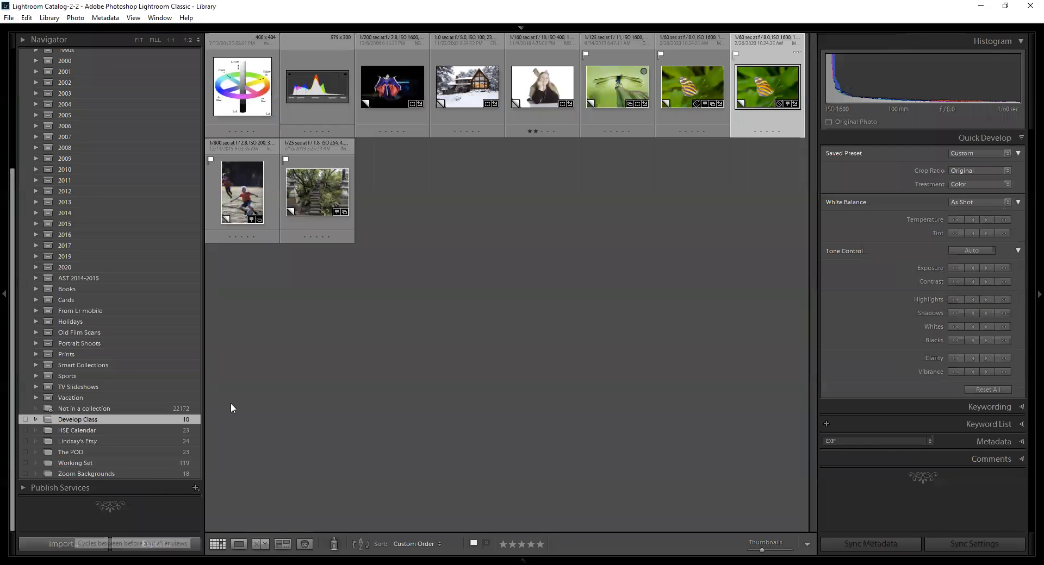
pyautogui.keyDown('ctrl'); pyautogui.click(694, 79); pyautogui.keyUp('ctrl')
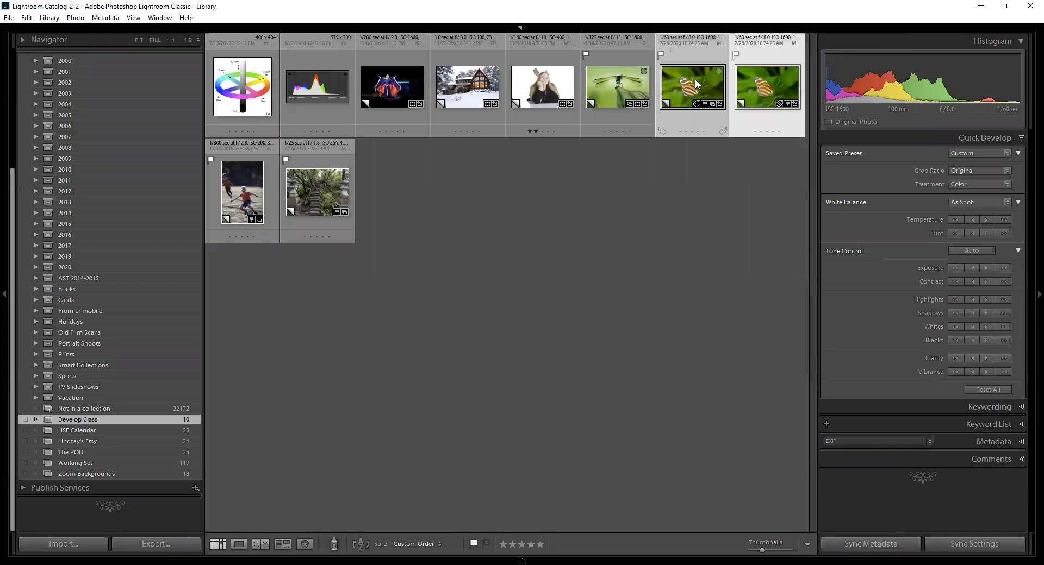
pyautogui.click(262, 544)
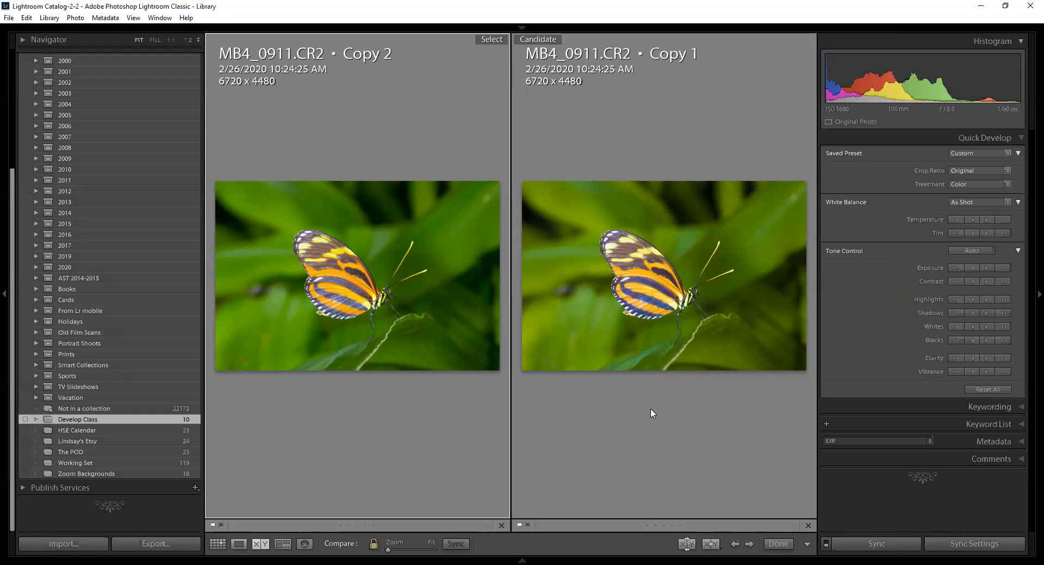
pyautogui.press('g')
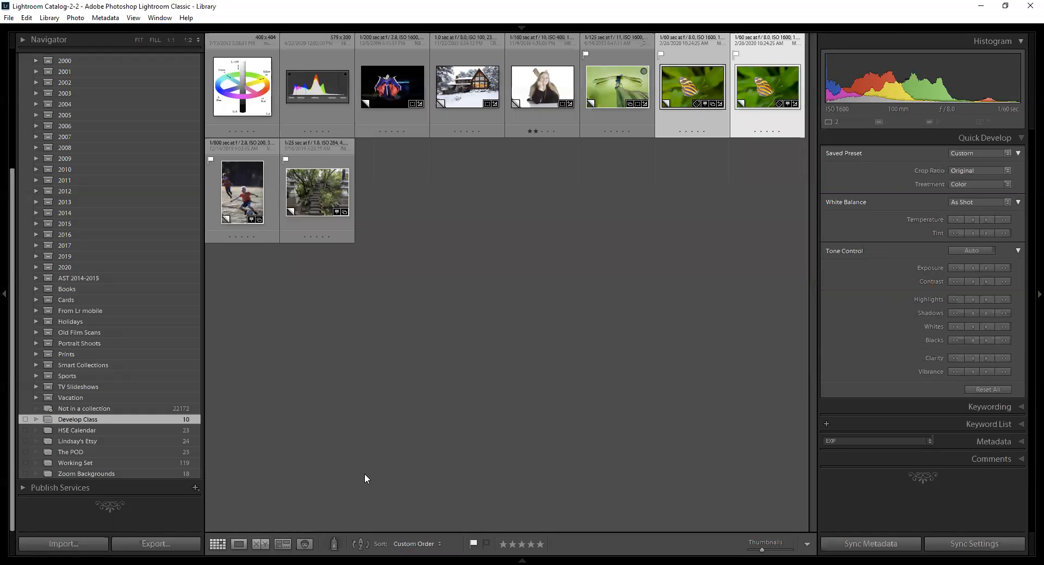
# View butterfly Copy 2 and Copy 1 one after the other in the enlarged single-photo view
pyautogui.press('Left')
pyautogui.press('Right')
pyautogui.press('e')
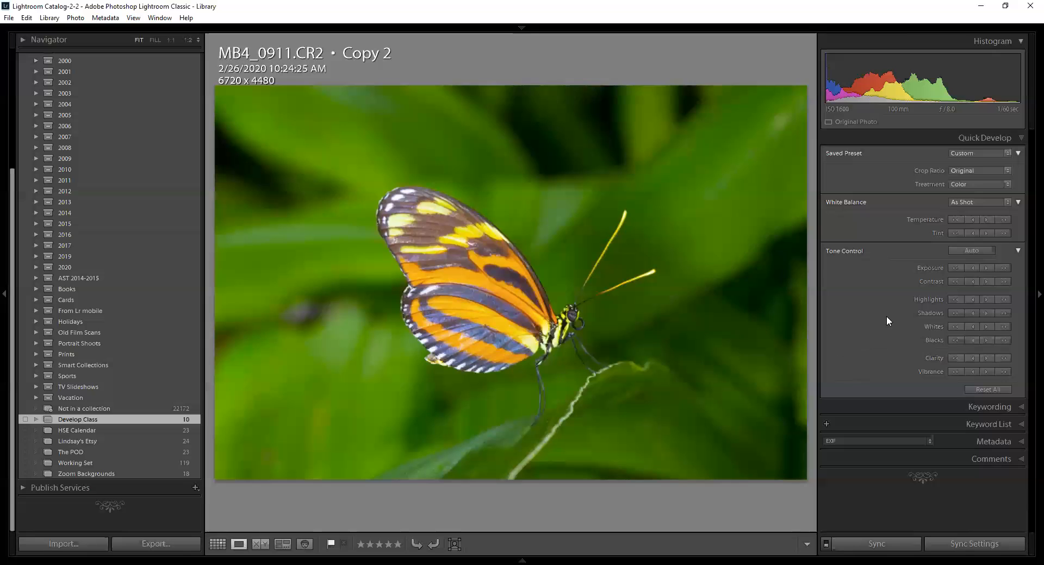
pyautogui.press('Left')
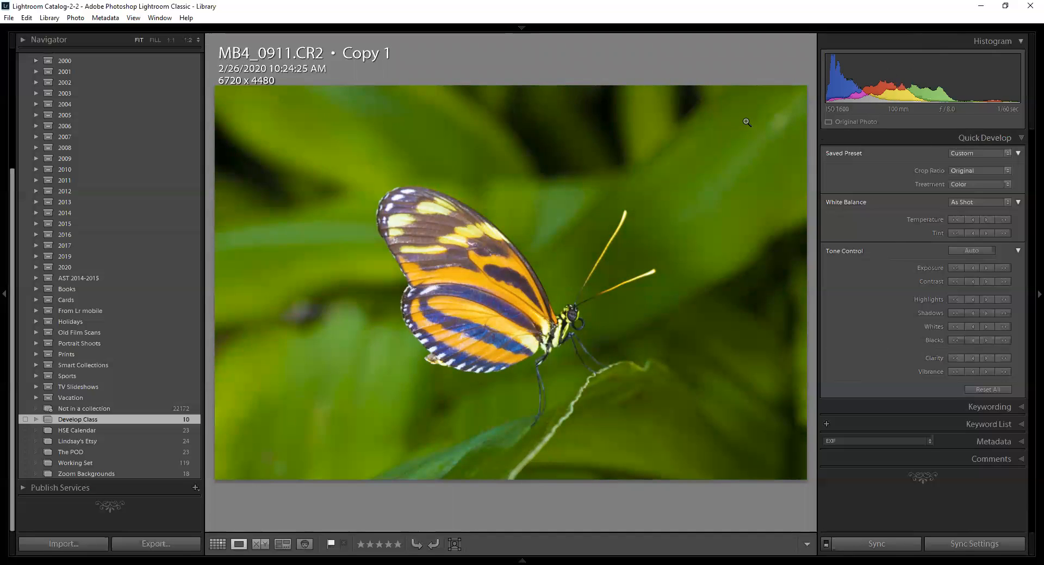
# Return Copy 1 to the Develop module, reset its Vibrance, and raise it gradually to +81
pyautogui.press('d')
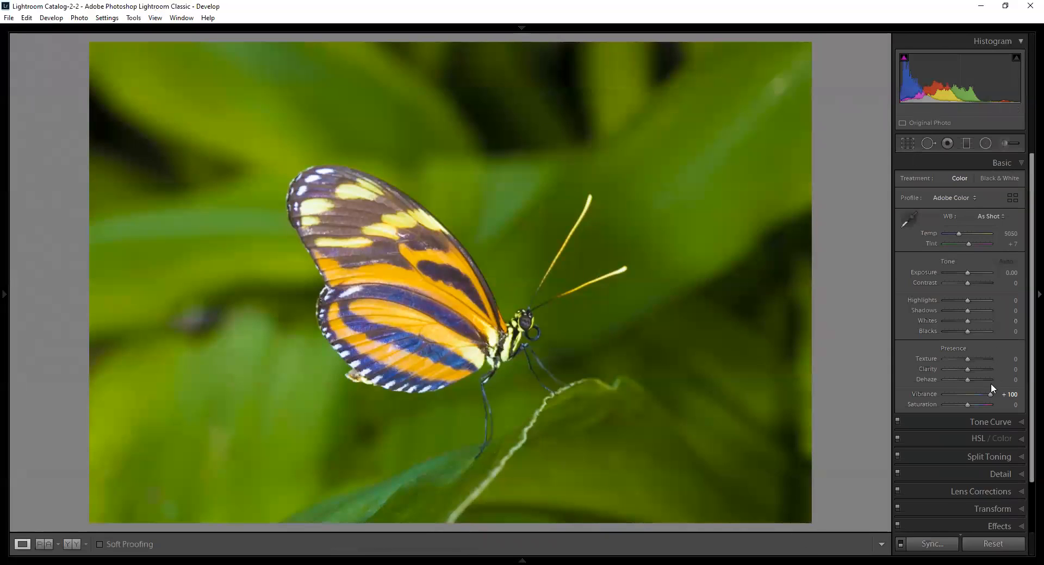
pyautogui.doubleClick(921, 399)
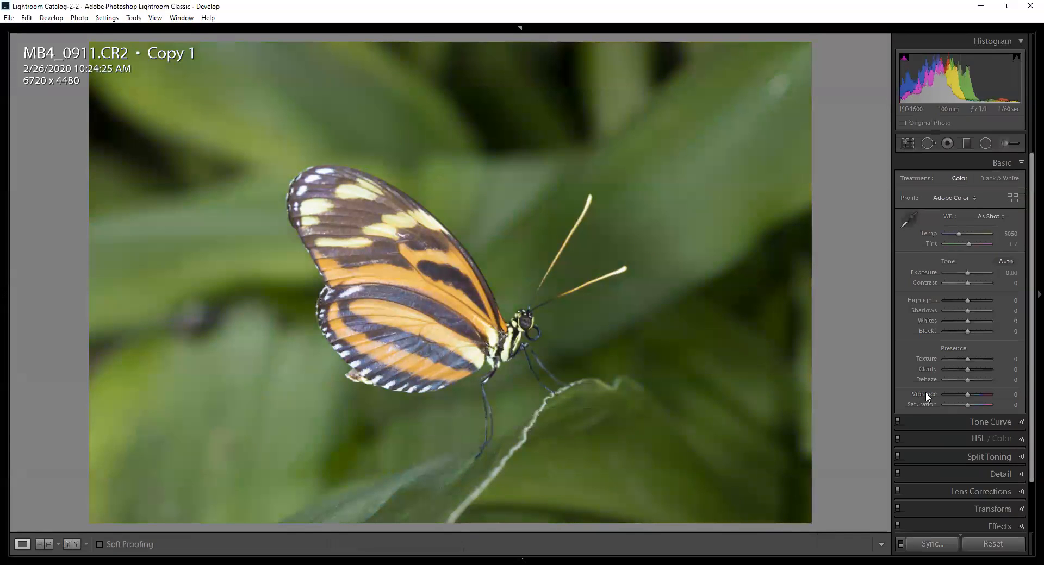
pyautogui.moveTo(967, 394); pyautogui.dragTo(976, 394)
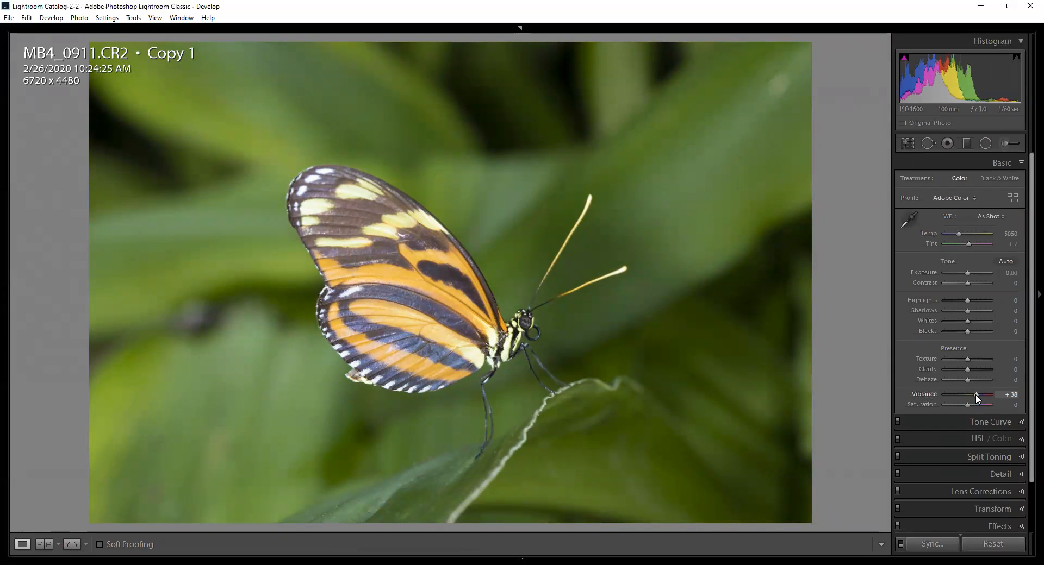
pyautogui.moveTo(976, 396); pyautogui.dragTo(979, 397)
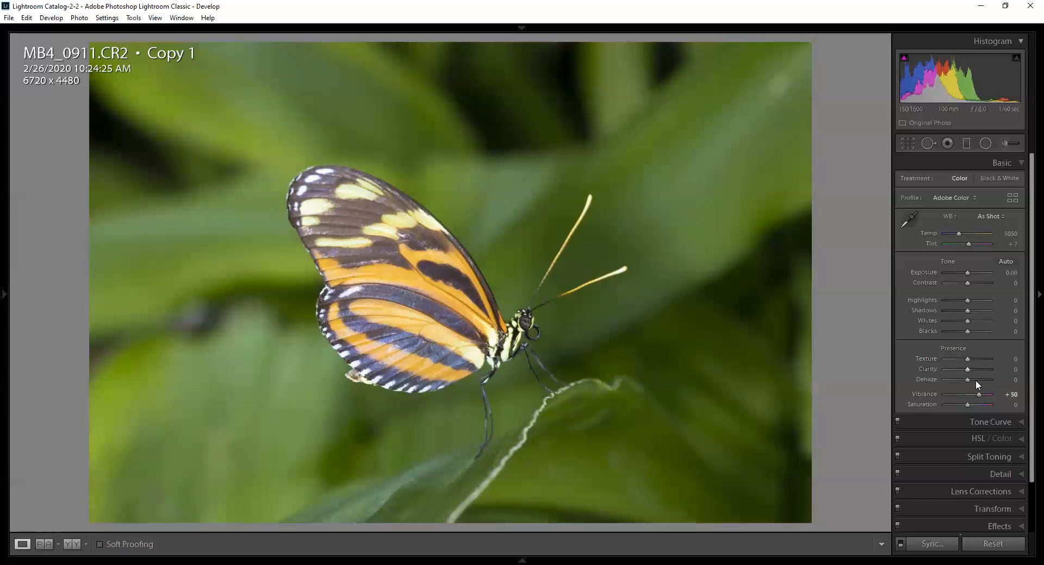
pyautogui.moveTo(980, 394); pyautogui.dragTo(988, 392)
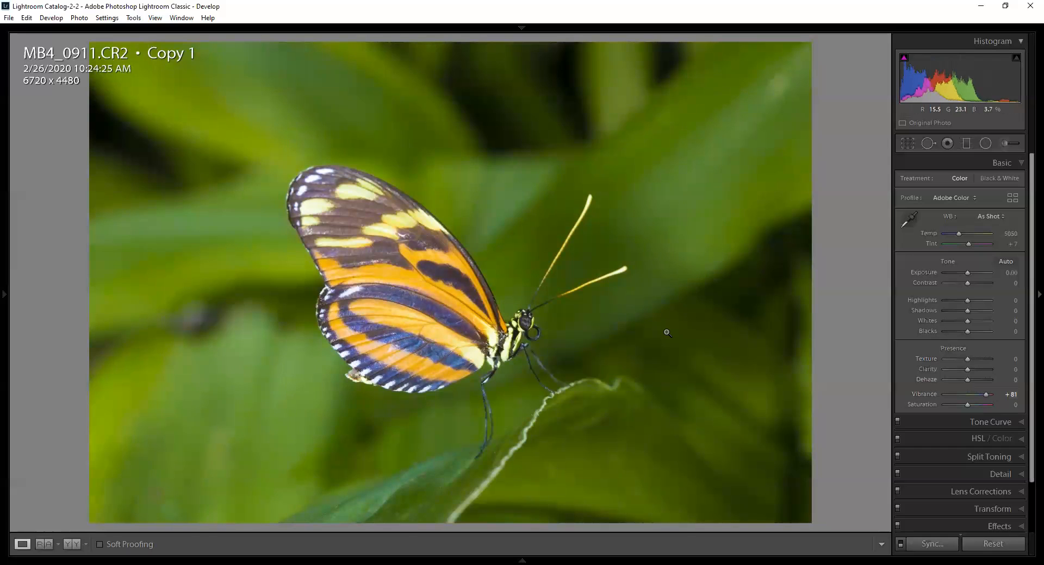
# Mute and darken the green background with targeted HSL adjustments: Saturation Green -41 and Yellow -2, Luminance Green -20
pyautogui.click(1024, 439)
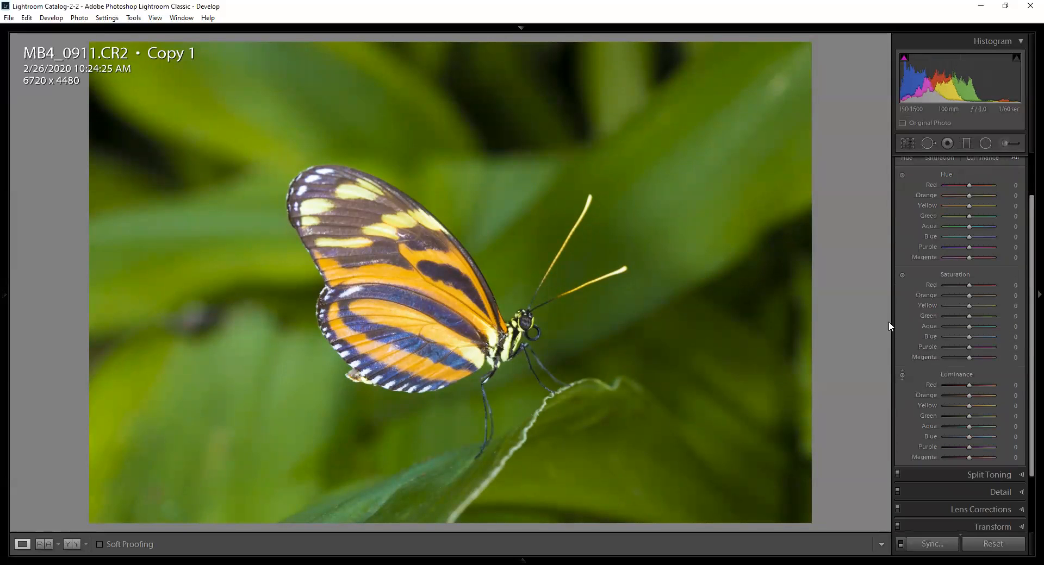
pyautogui.click(903, 274)
pyautogui.moveTo(746, 193); pyautogui.dragTo(745, 228)
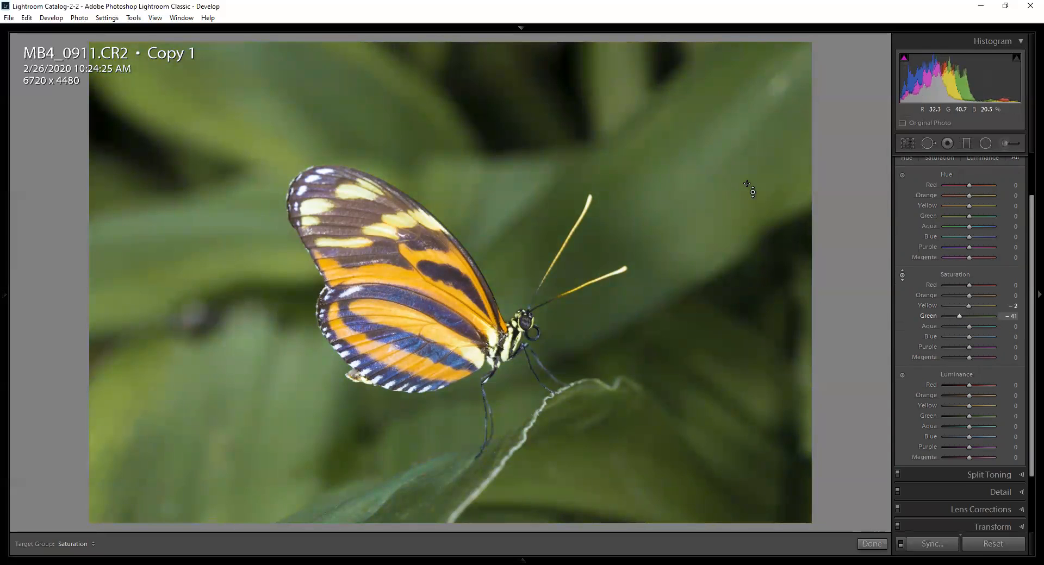
pyautogui.click(900, 376)
pyautogui.moveTo(697, 201); pyautogui.dragTo(697, 213)
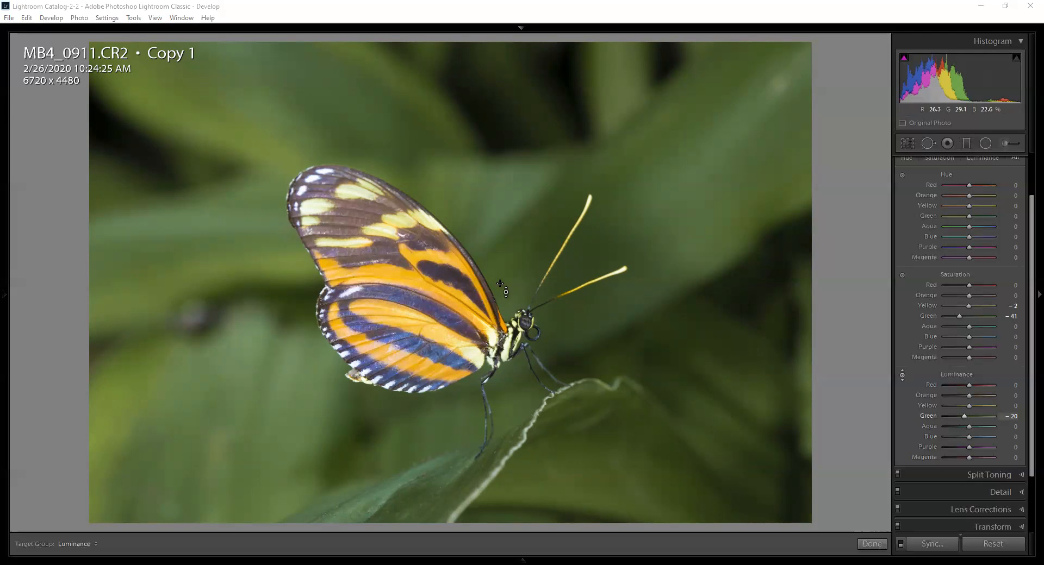
# Flip between butterfly Copy 1 and Copy 2 to compare their color edits
pyautogui.press('Right')
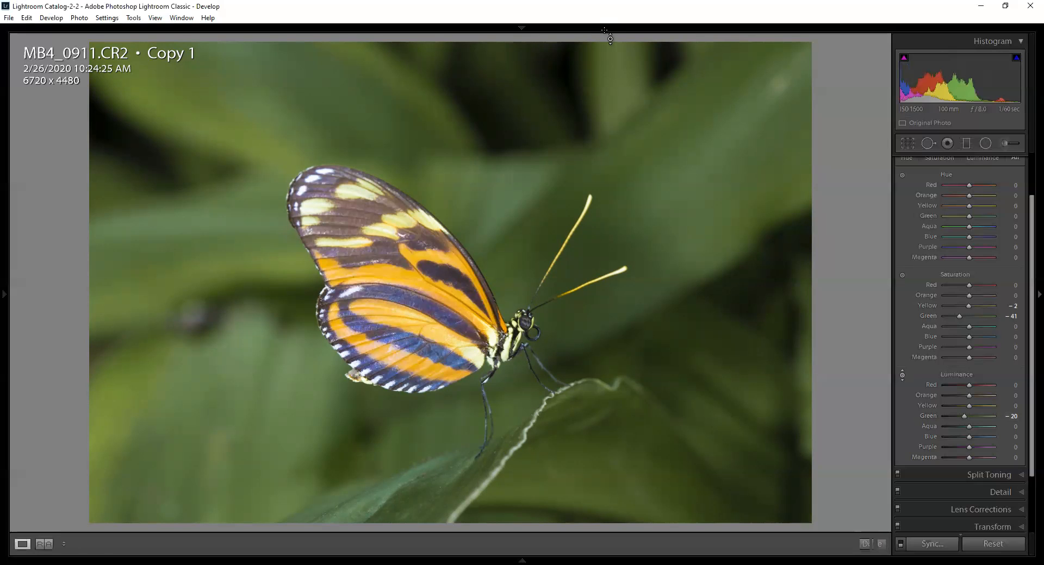
pyautogui.press('Left')
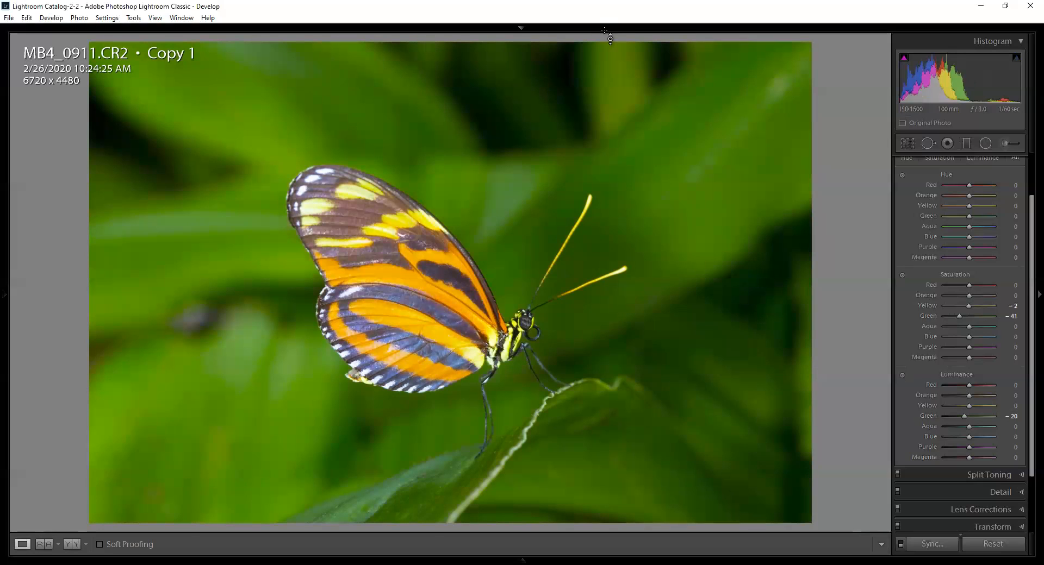
pyautogui.press('Right')
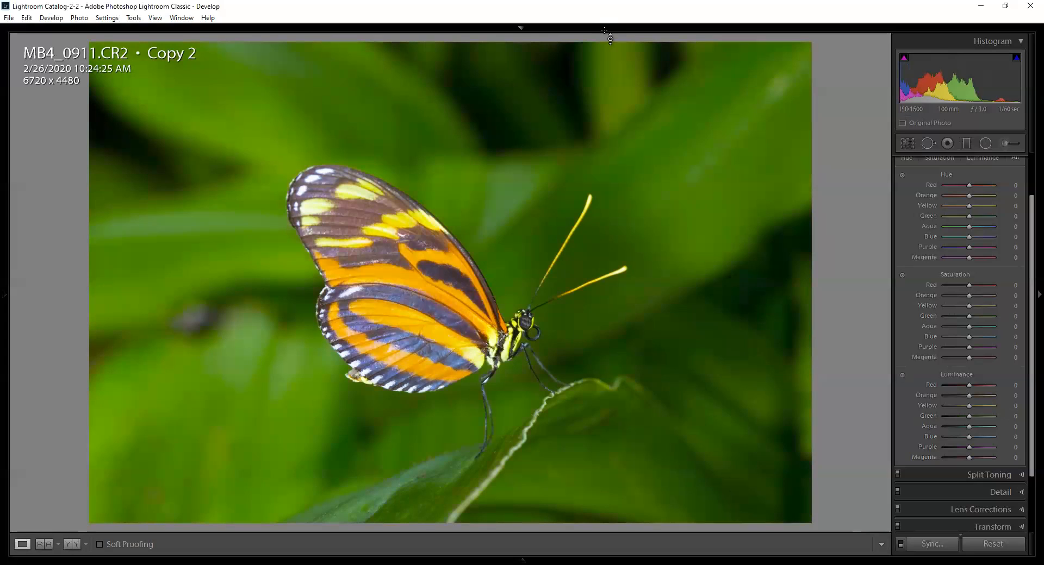
# Deselect the butterfly copies, open the soccer photo MB4_1432.CR2 Copy 1, and collapse the HSL adjustments
pyautogui.moveTo(524, 554)
pyautogui.hotkey('ctrl', 'd')
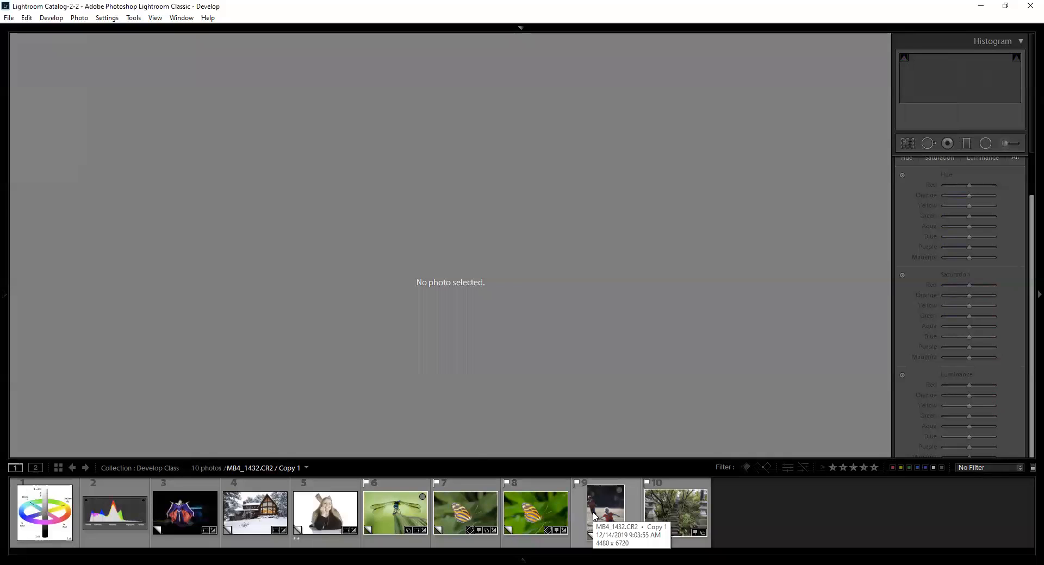
pyautogui.click(591, 516)
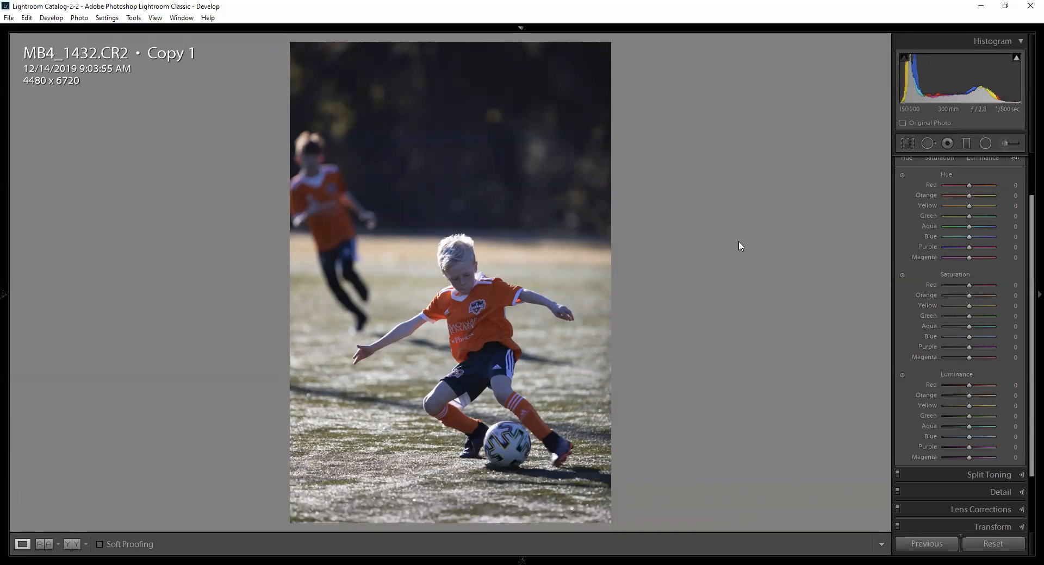
pyautogui.scroll(2, 1022, 272)
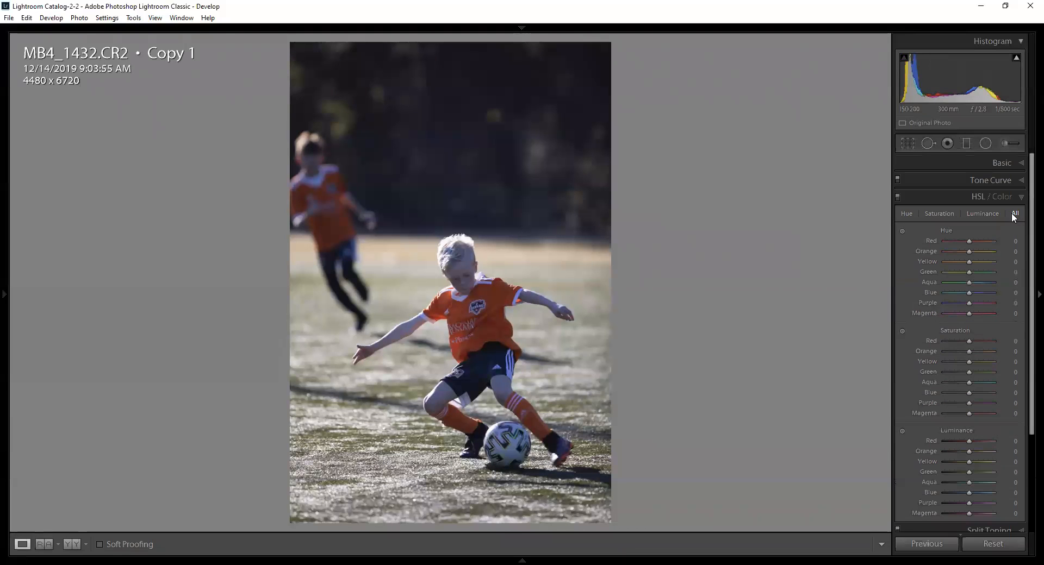
pyautogui.click(1020, 197)
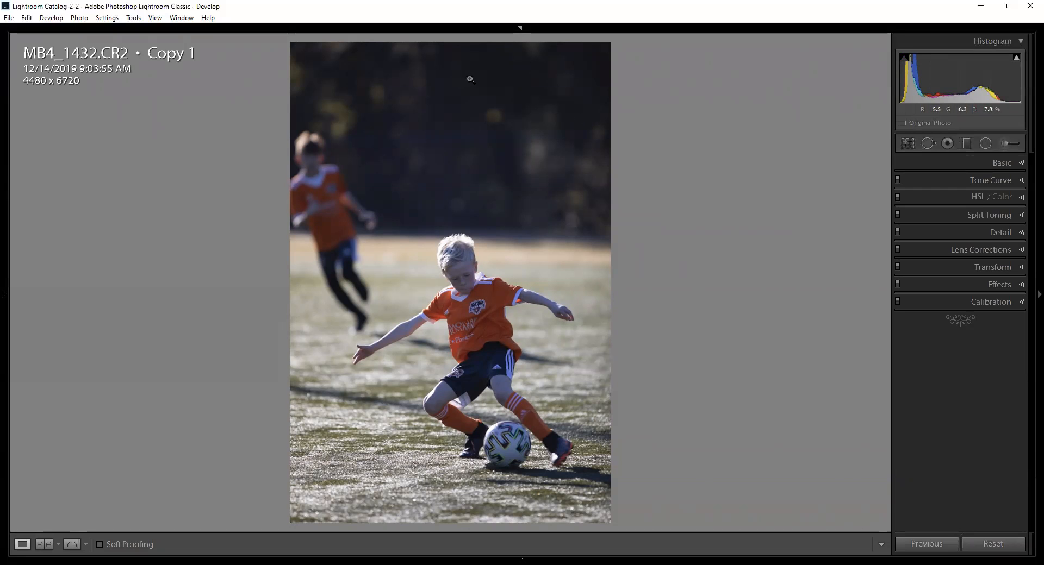
# Crop the soccer photo at its original aspect to 3540 x 5309 pixels, positioning the frame around the boy with the ball
pyautogui.press('r')
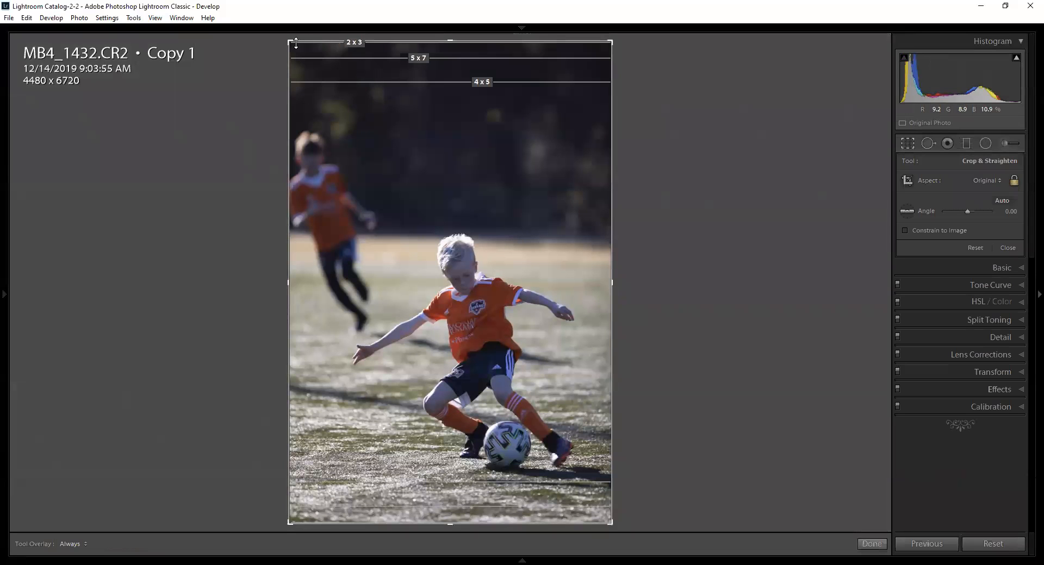
pyautogui.moveTo(289, 43); pyautogui.dragTo(306, 84)
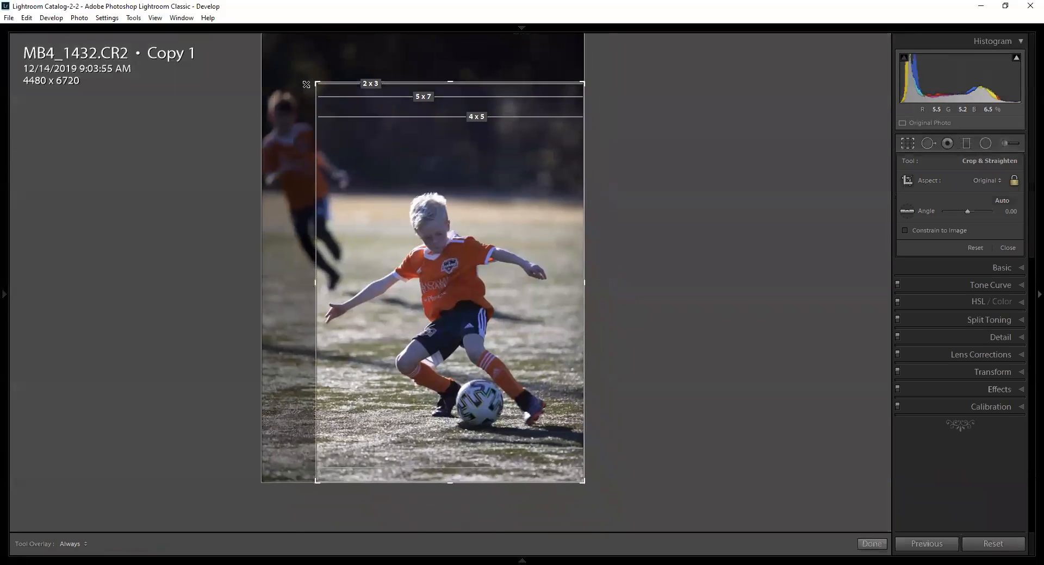
pyautogui.moveTo(454, 231); pyautogui.dragTo(468, 231)
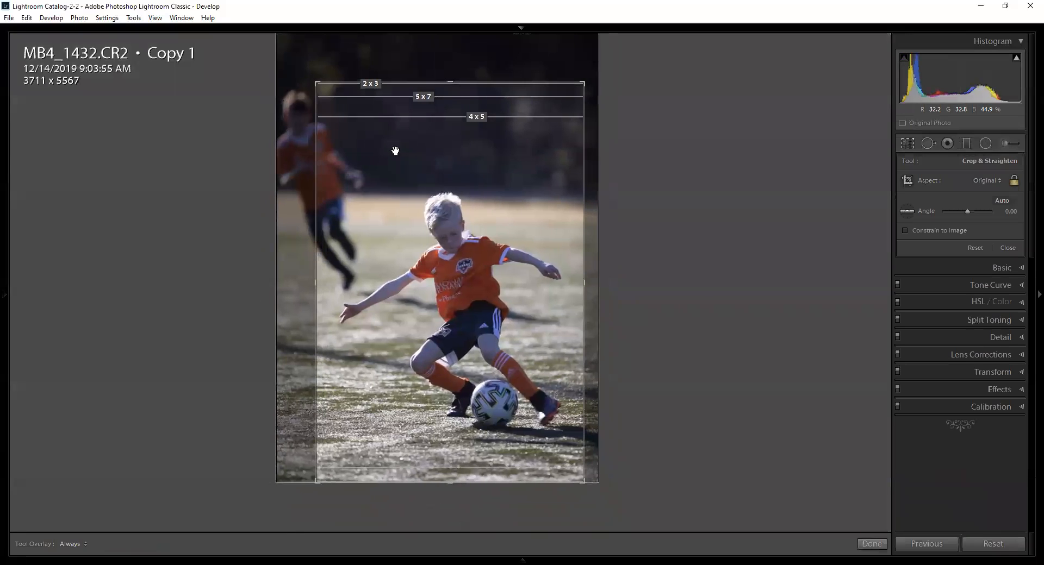
pyautogui.moveTo(319, 84); pyautogui.dragTo(325, 93)
pyautogui.moveTo(416, 194); pyautogui.dragTo(415, 195)
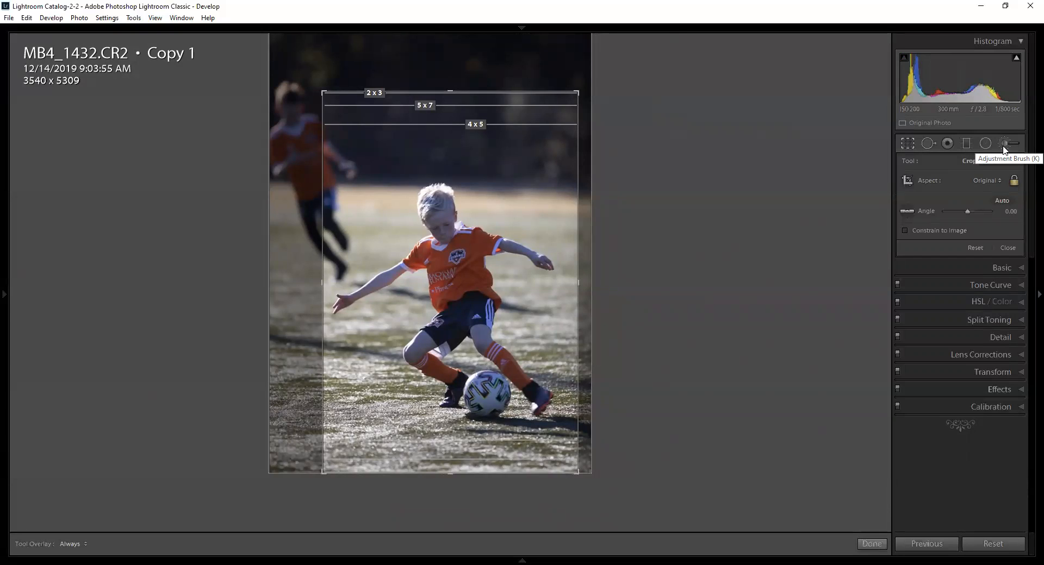
# Change the crop aspect to 4 x 5 / 8 x 10, tighten it around the boy to 3370 x 4212 pixels, and apply it
pyautogui.click(984, 181)
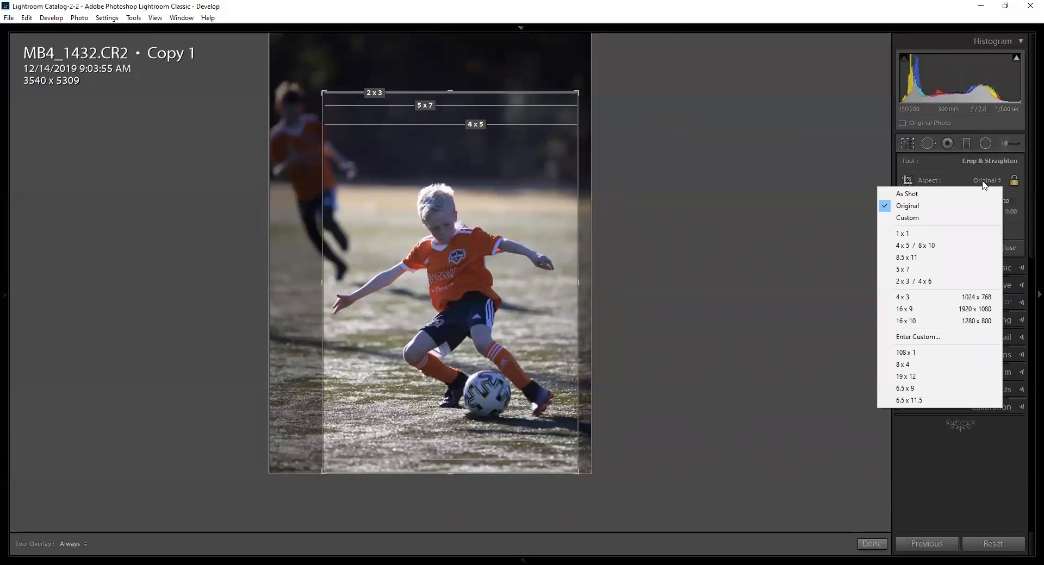
pyautogui.click(948, 246)
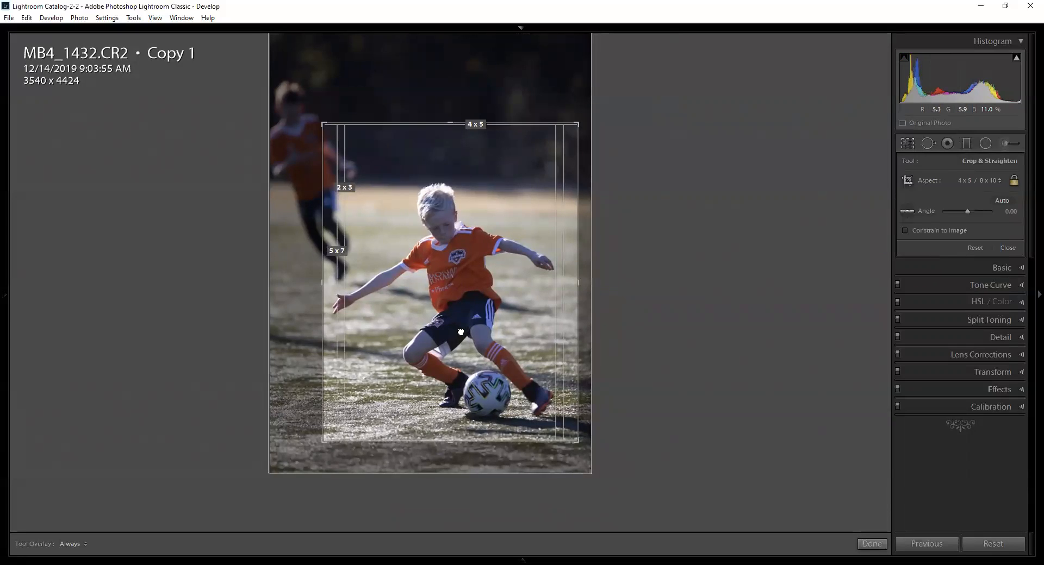
pyautogui.moveTo(446, 127); pyautogui.dragTo(446, 142)
pyautogui.moveTo(451, 235); pyautogui.dragTo(451, 225)
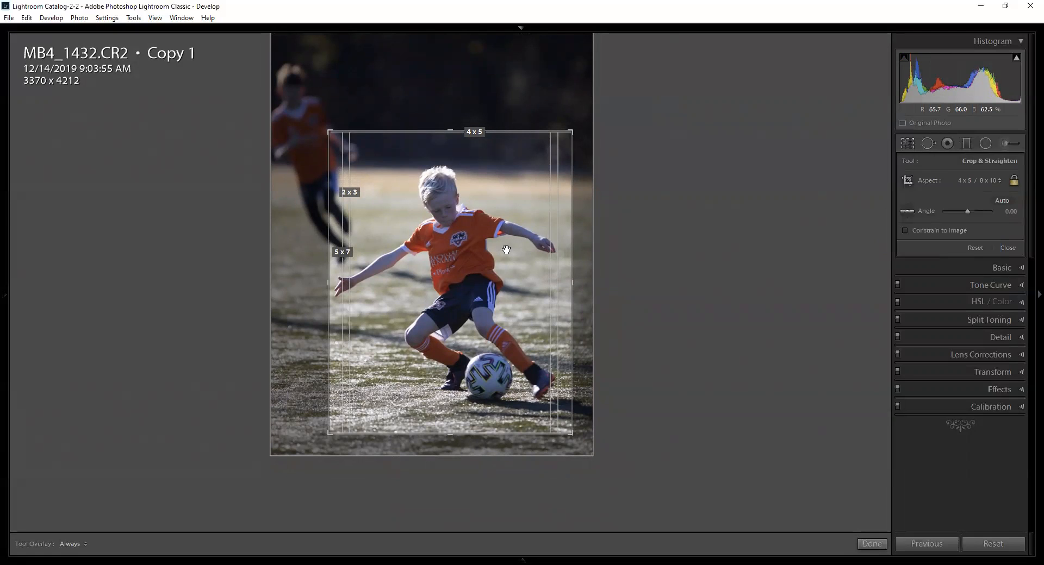
pyautogui.press('Return')
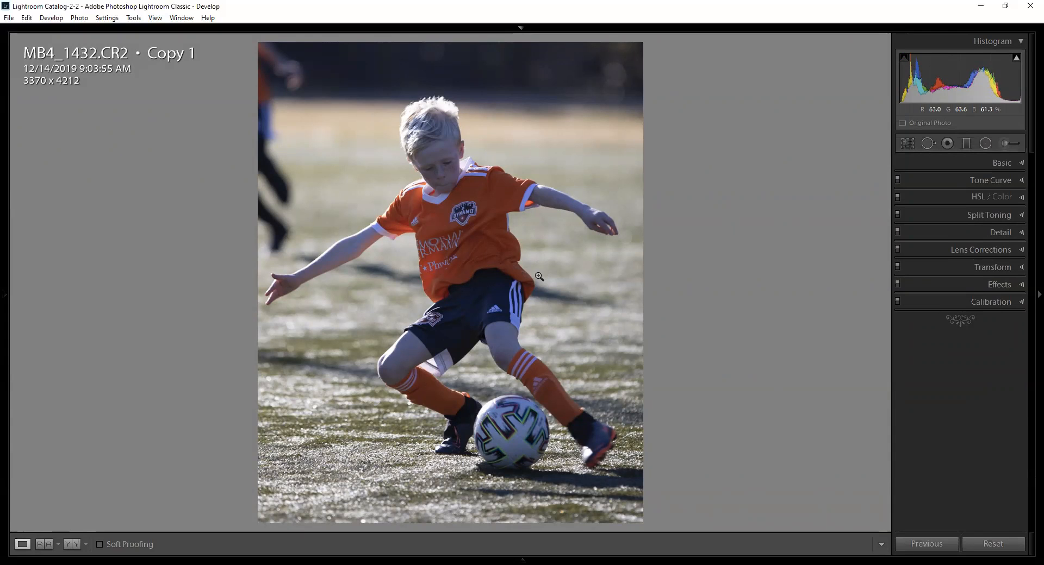
# Reopen the soccer photo's crop, loosen it to 3445 x 4307 pixels, and apply it
pyautogui.press('r')
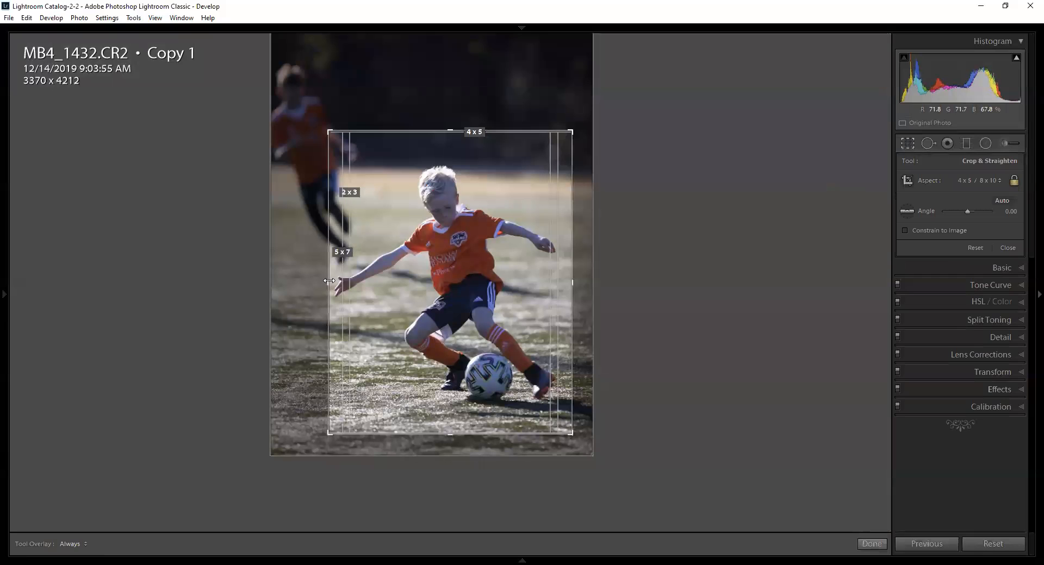
pyautogui.press('Return')
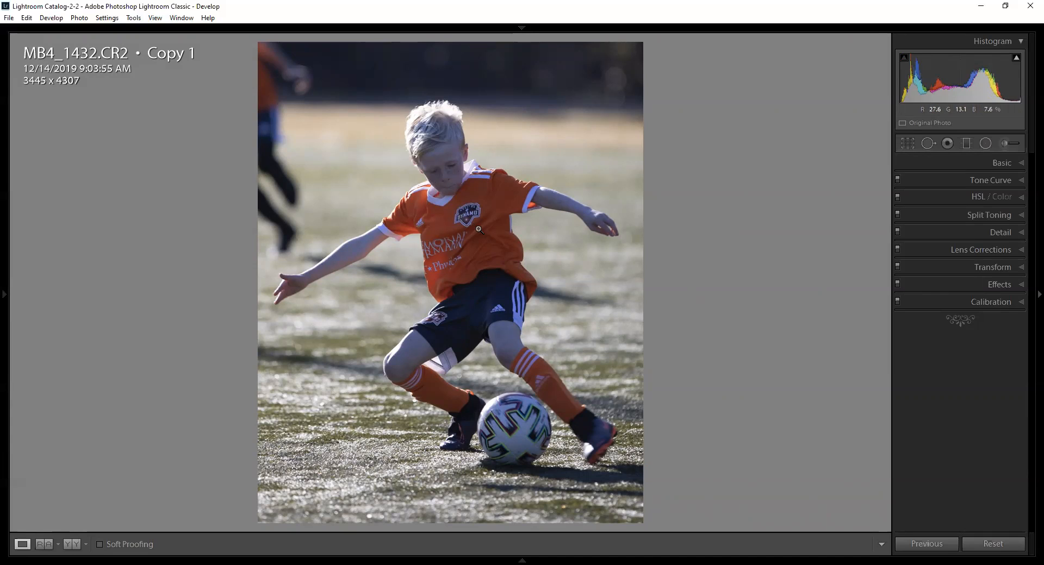
# Try raising the soccer photo's exposure to +1.30 and +0.40, and reset it to its default
pyautogui.click(1022, 163)
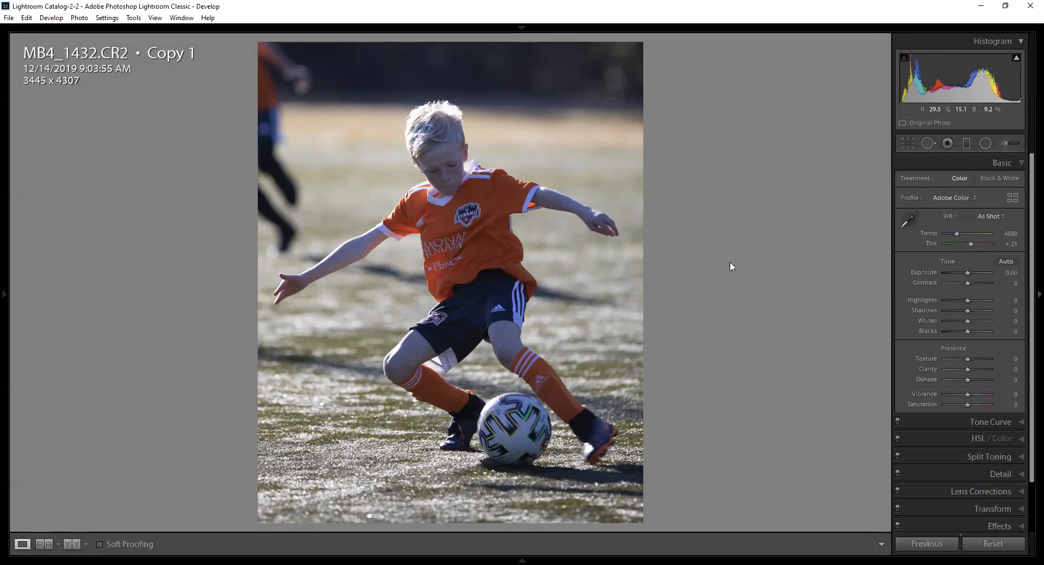
pyautogui.moveTo(1009, 274); pyautogui.dragTo(1024, 274)
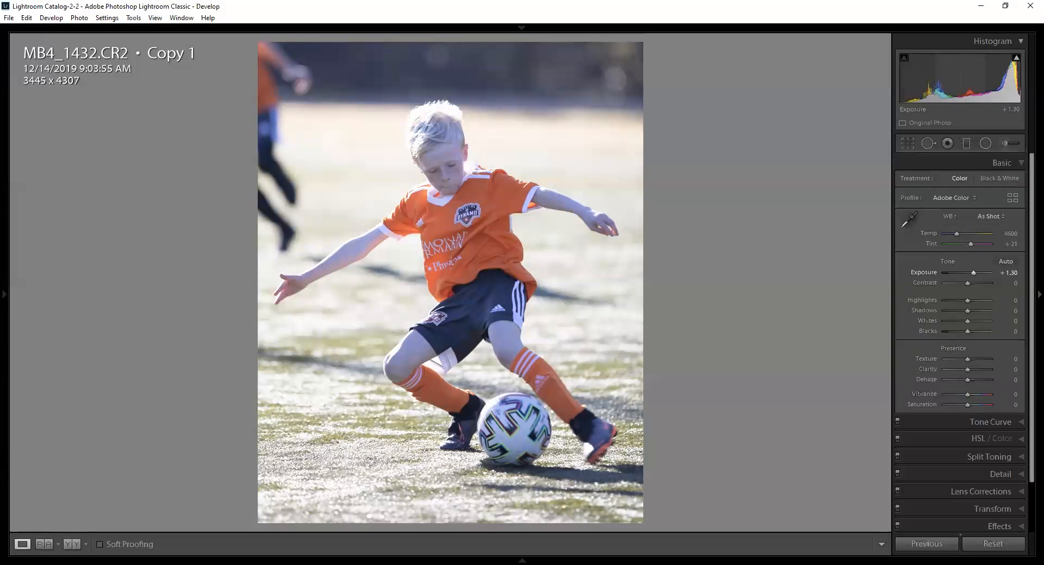
pyautogui.moveTo(1024, 274); pyautogui.dragTo(969, 273)
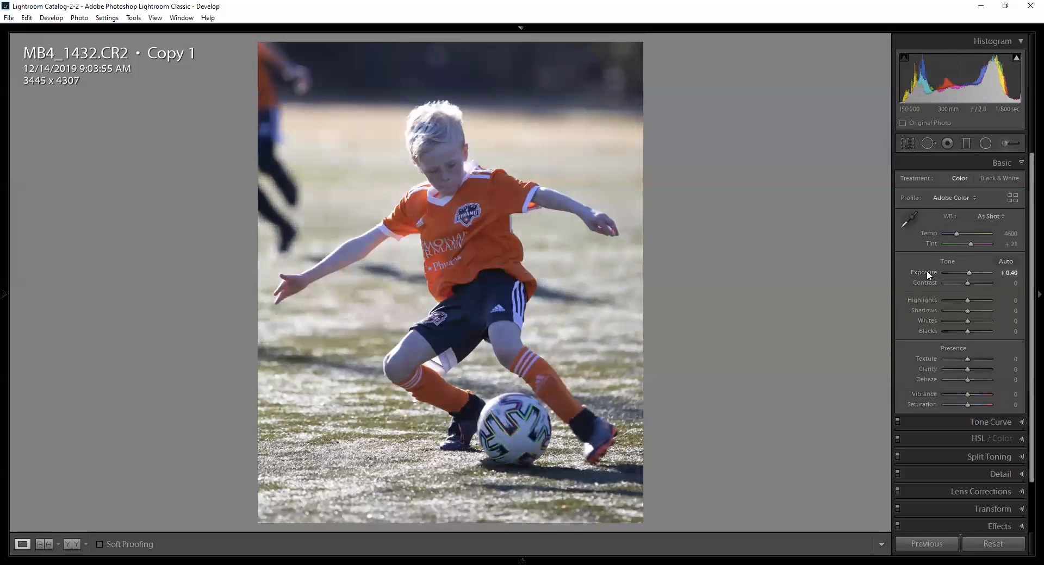
pyautogui.doubleClick(926, 270)
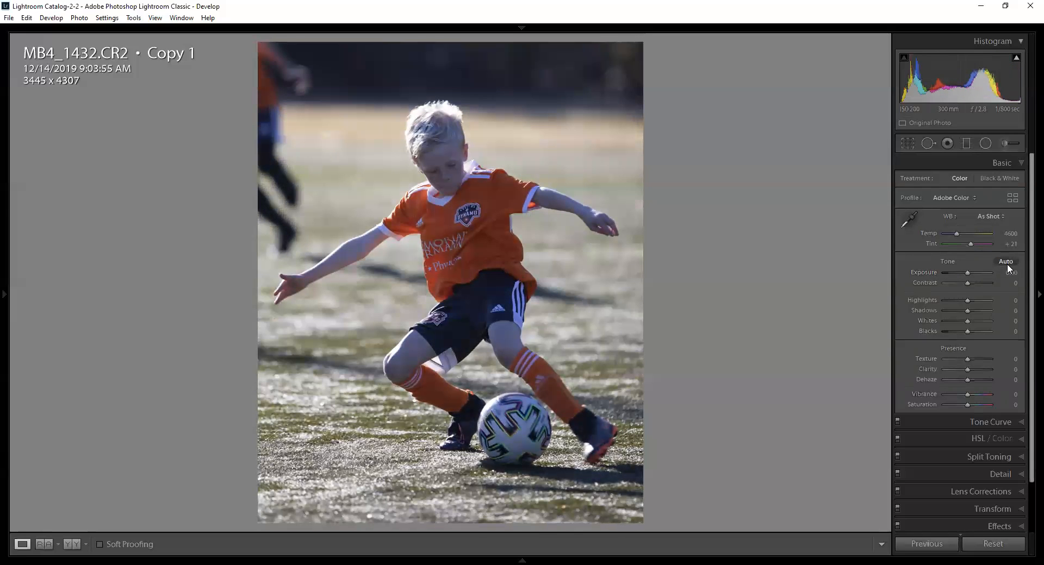
# Apply automatic tone to the soccer photo, and adjust the result with exposure at +1.30 and blacks at -38
pyautogui.click(1005, 262)
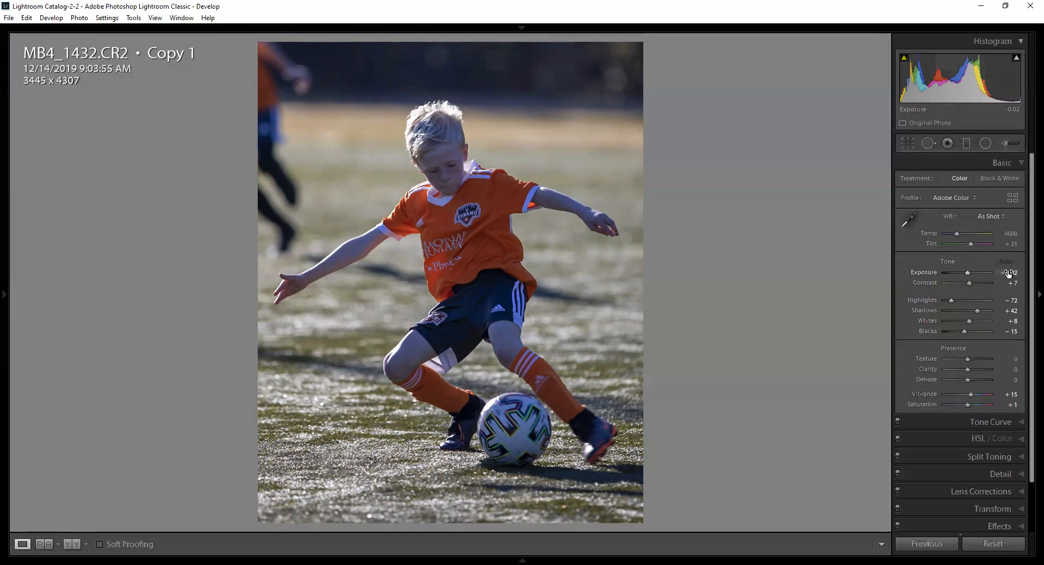
pyautogui.moveTo(1008, 273); pyautogui.dragTo(1041, 274)
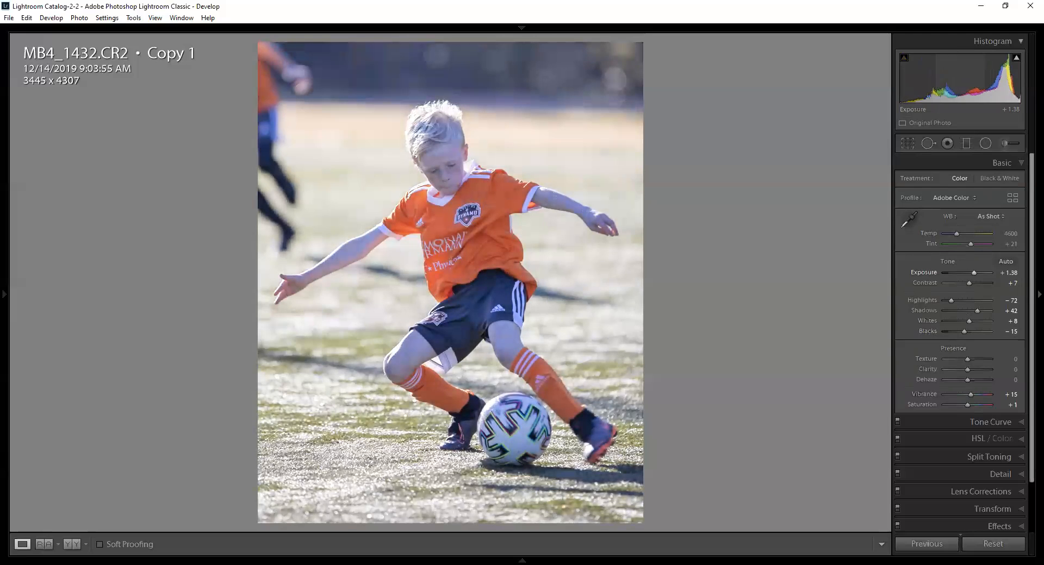
pyautogui.moveTo(1041, 274); pyautogui.dragTo(1037, 273)
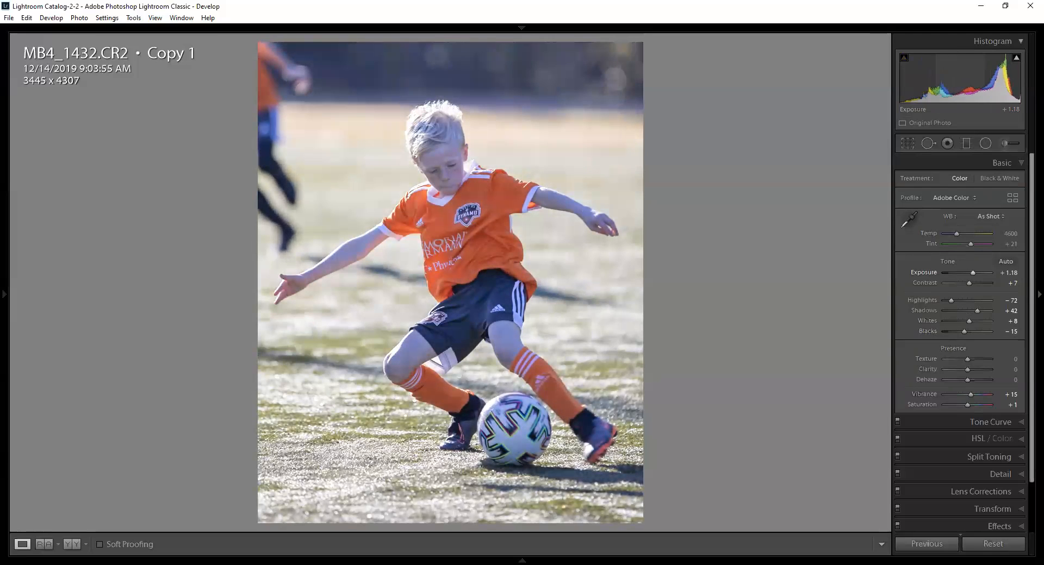
pyautogui.moveTo(1012, 273); pyautogui.dragTo(1007, 275)
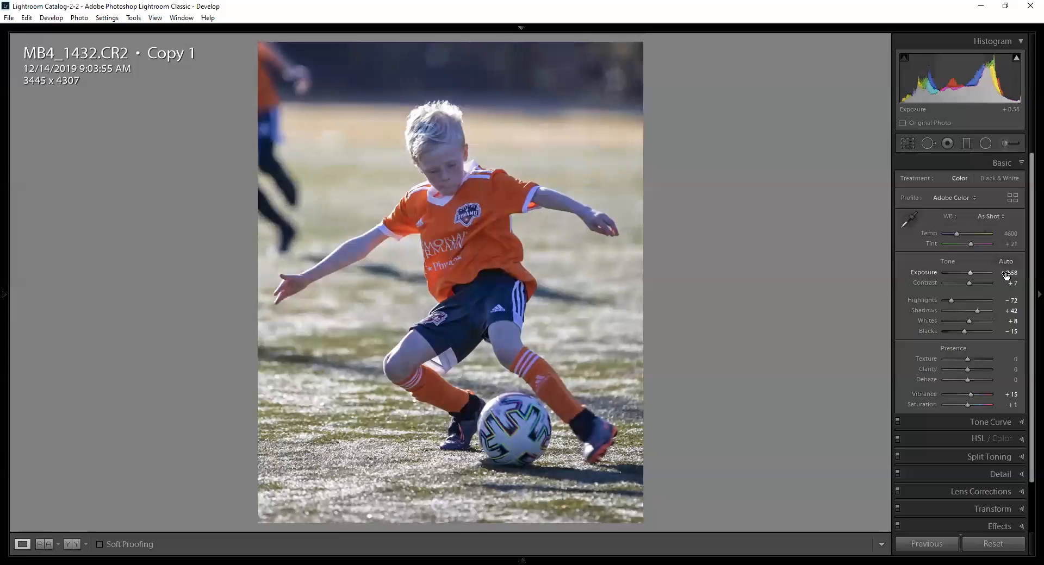
pyautogui.click(1007, 274)
pyautogui.write('1.3')
pyautogui.press('Return')
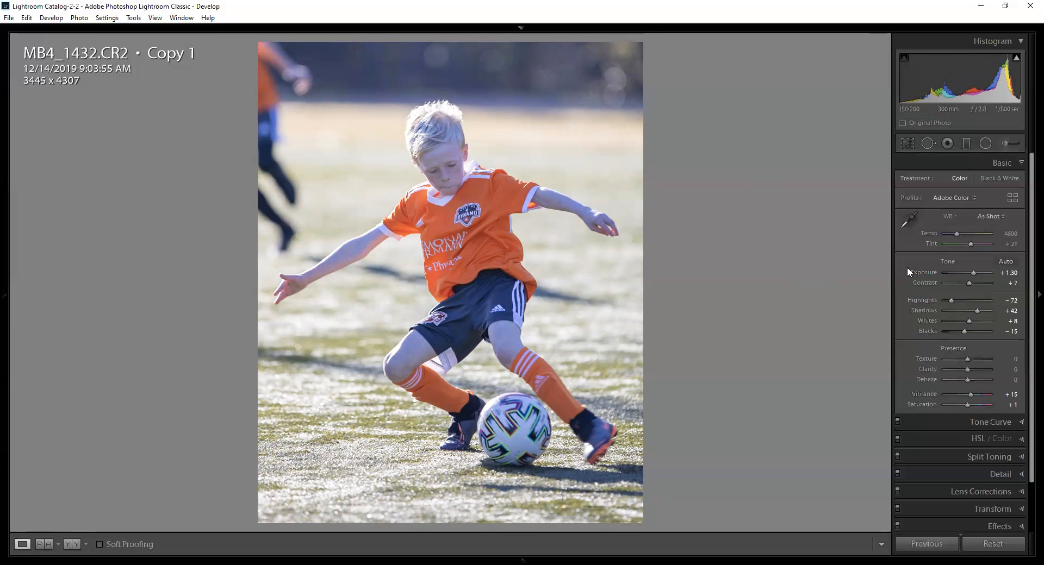
pyautogui.moveTo(963, 332); pyautogui.dragTo(958, 331)
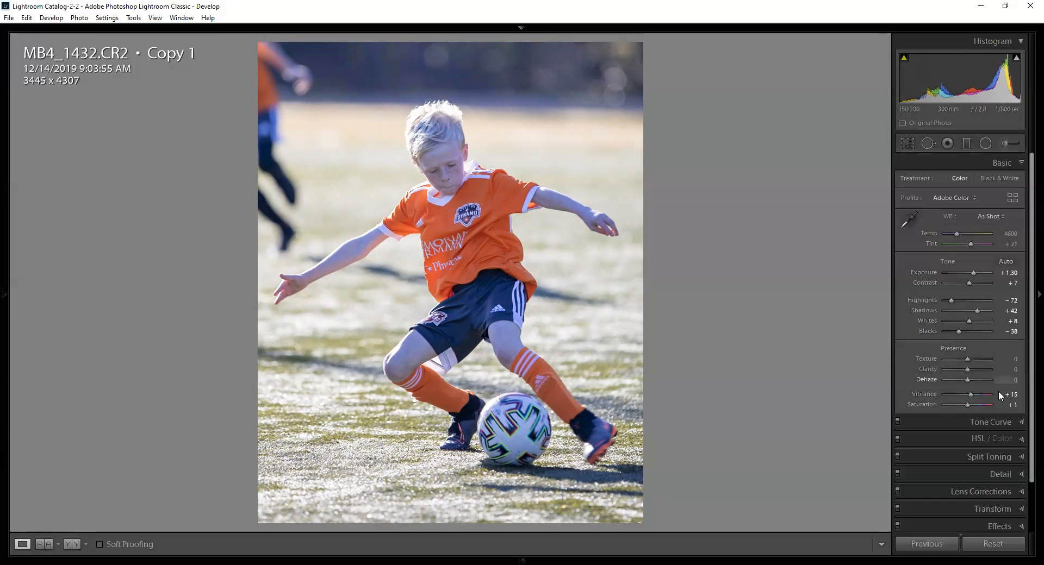
# Mute the grass with saturation at yellow -36 and green -27 and luminance at yellow -40 and green -37, and show the presets and history
pyautogui.click(1021, 440)
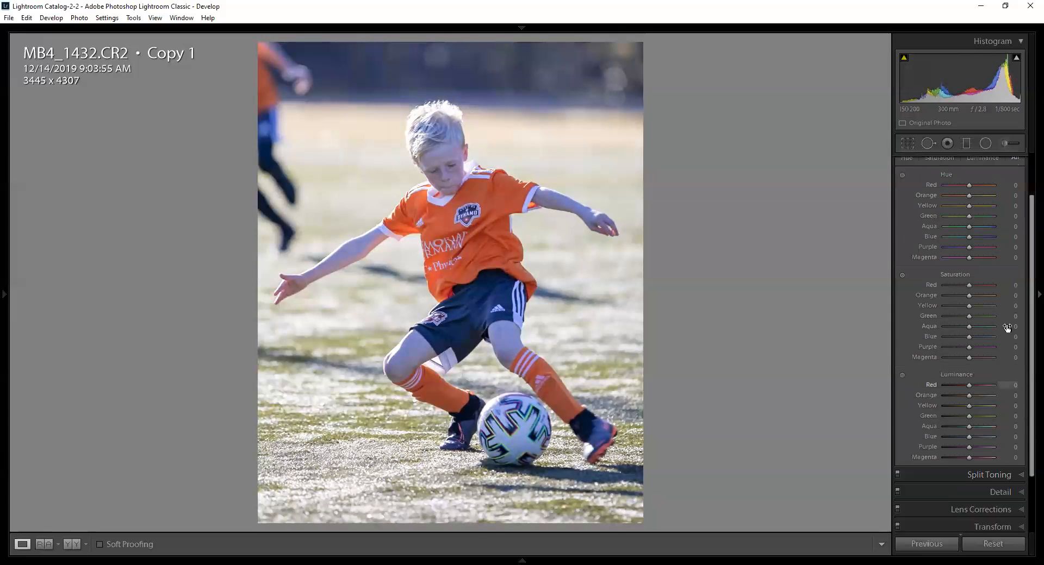
pyautogui.click(901, 275)
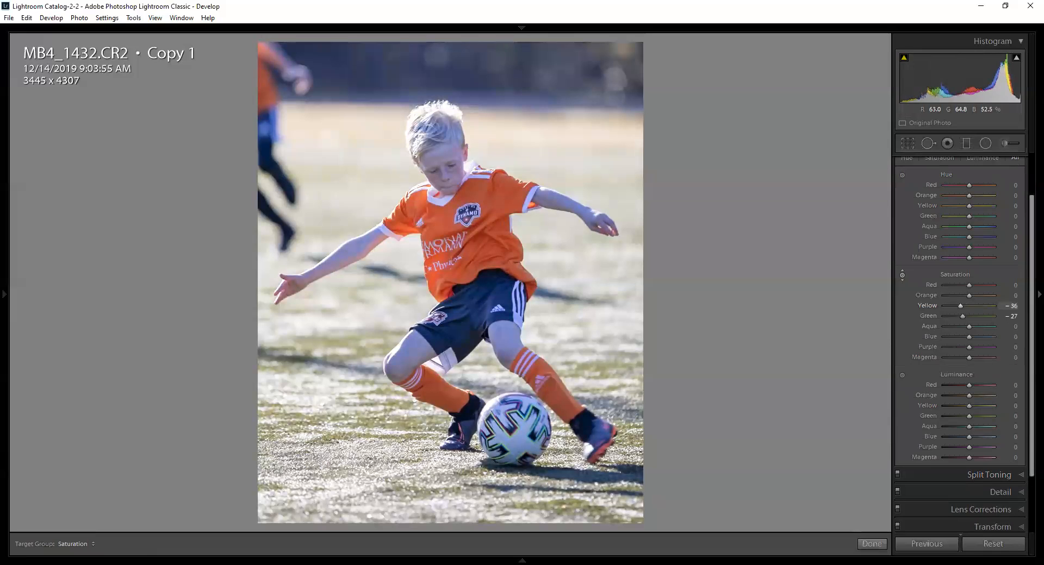
pyautogui.click(901, 375)
pyautogui.moveTo(361, 327); pyautogui.dragTo(361, 347)
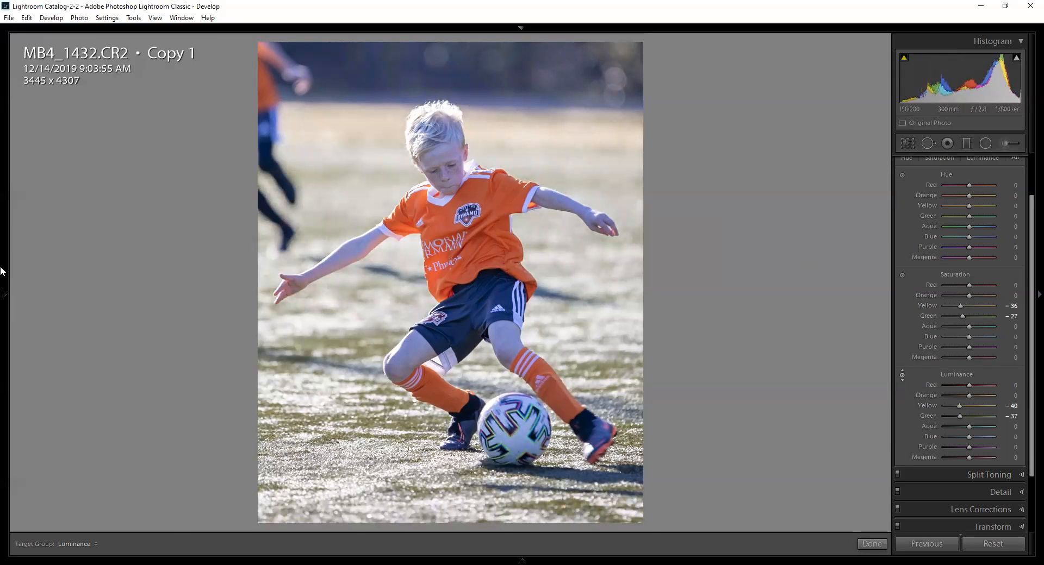
pyautogui.click(5, 291)
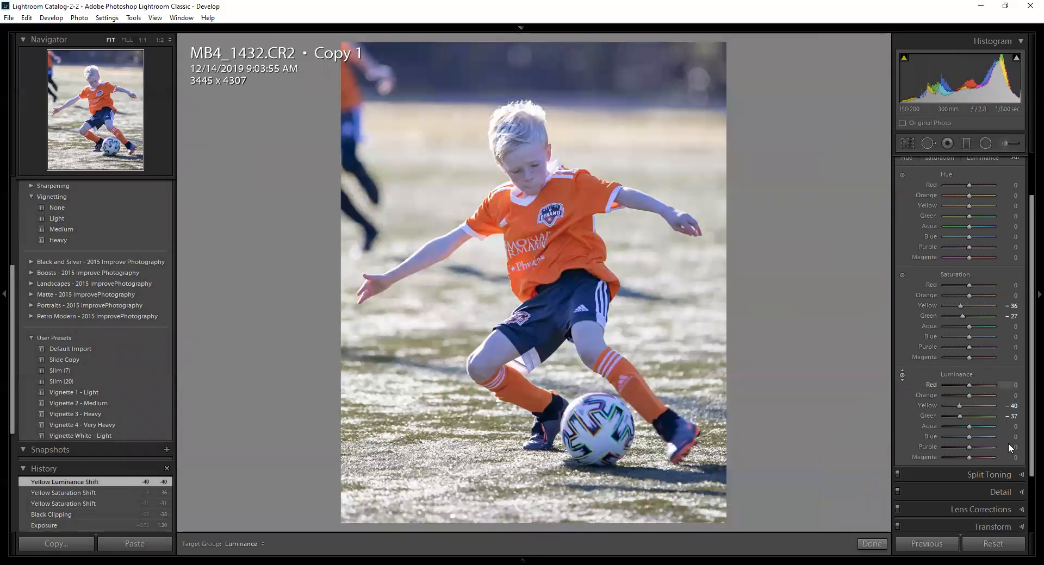
# Try a white post-crop vignette of +75, and a dark one with amount -47, midpoint 52, default roundness and feather 73
pyautogui.scroll(-3, 1027, 495)
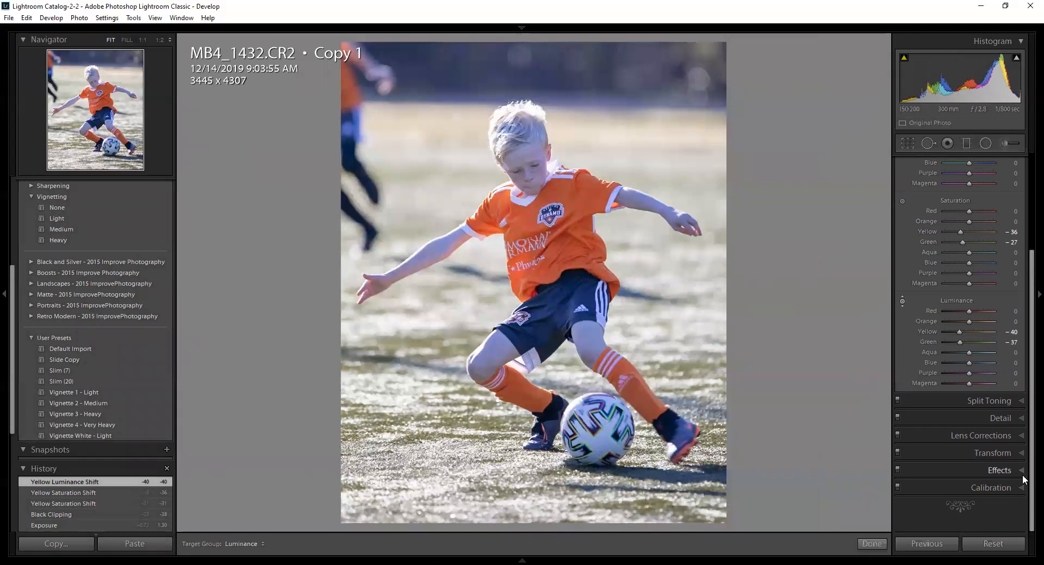
pyautogui.click(1019, 471)
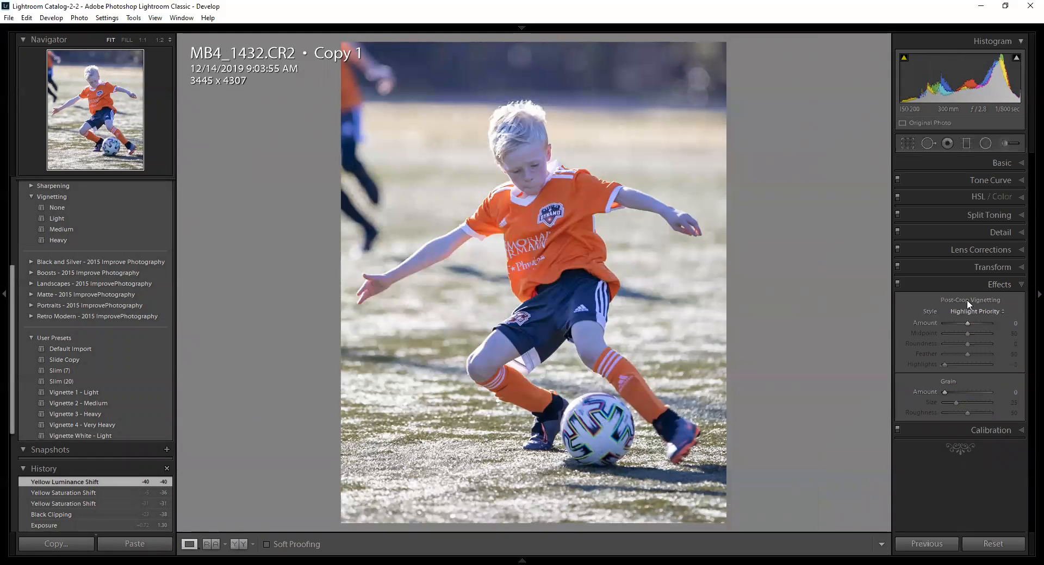
pyautogui.moveTo(1009, 327); pyautogui.dragTo(1033, 327)
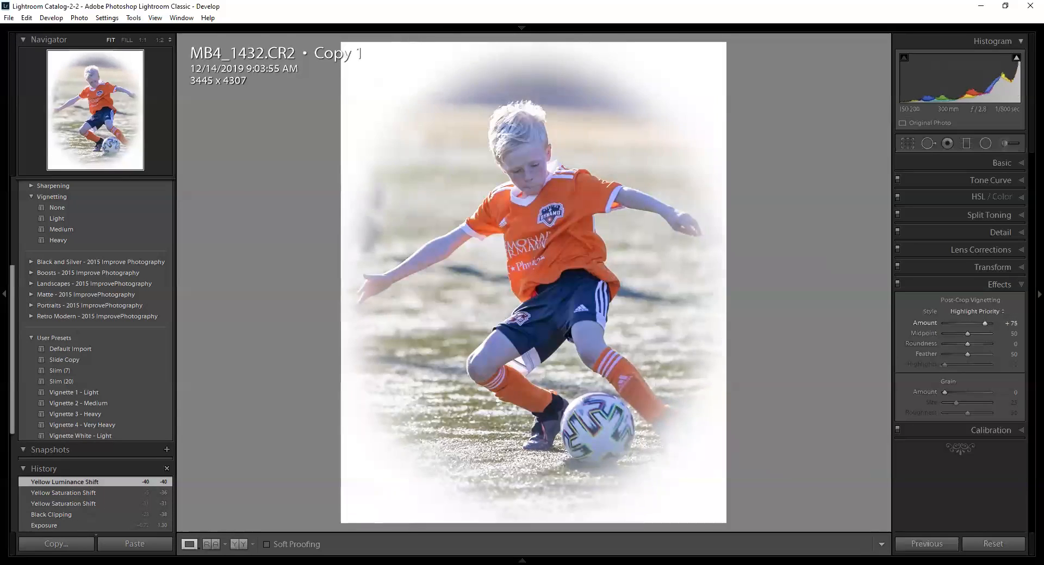
pyautogui.moveTo(990, 323); pyautogui.dragTo(1015, 337)
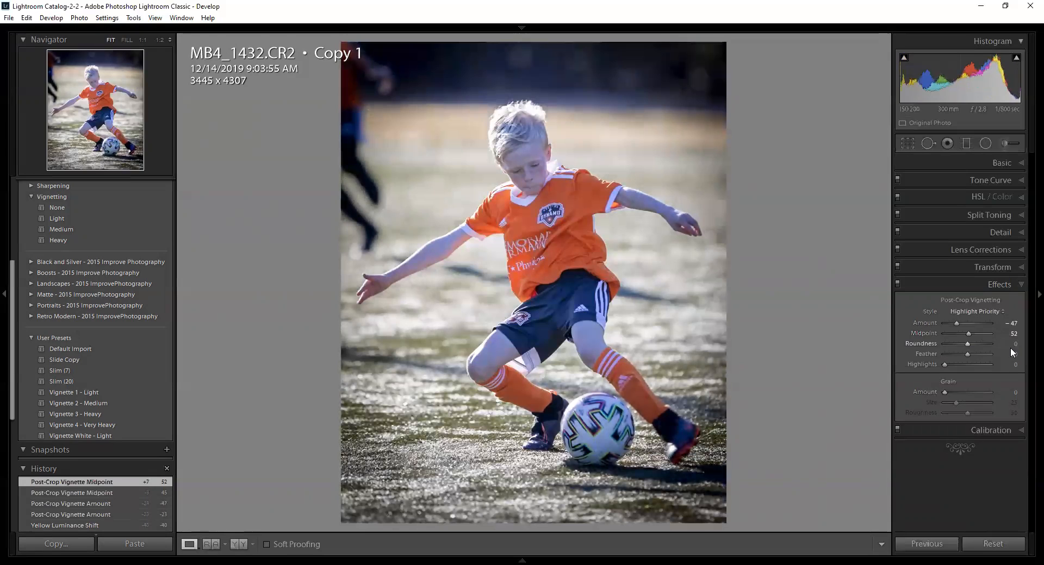
pyautogui.moveTo(924, 344); pyautogui.dragTo(977, 354)
pyautogui.doubleClick(927, 344)
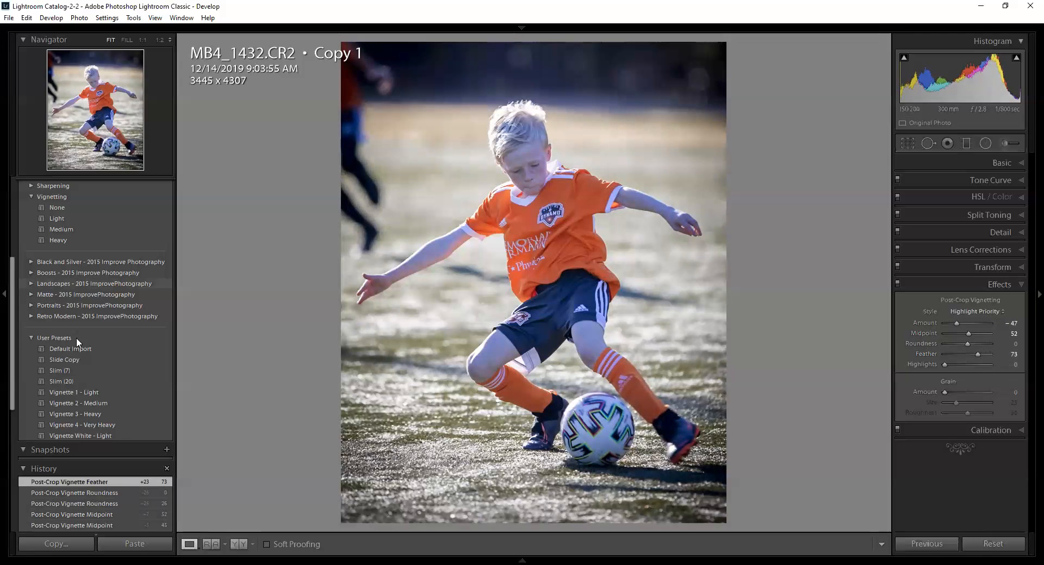
# Compare the light, medium and heavy vignette user presets on the soccer photo, and apply Vignette 2 - Medium
pyautogui.click(95, 393)
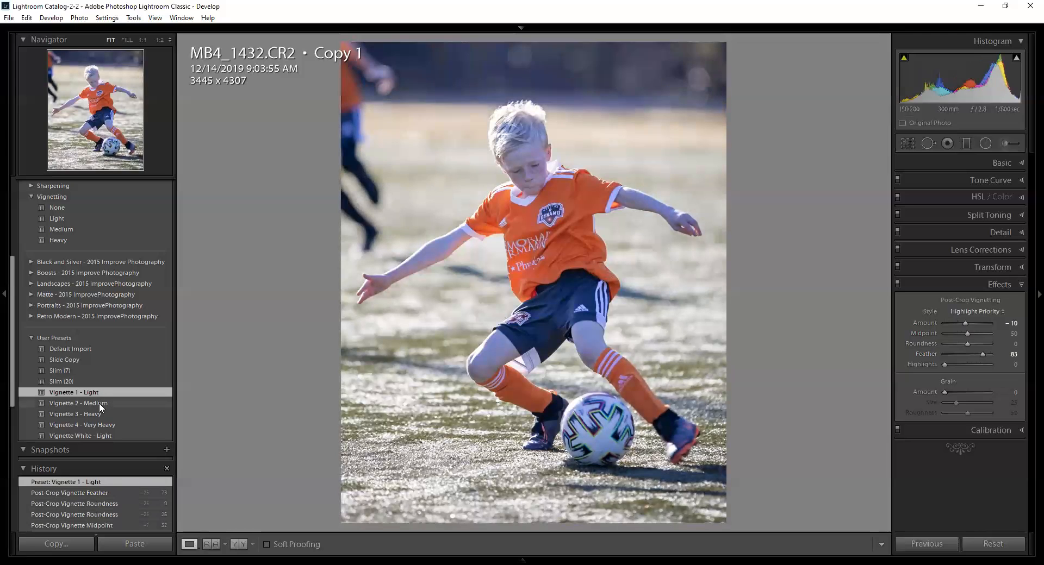
pyautogui.click(98, 404)
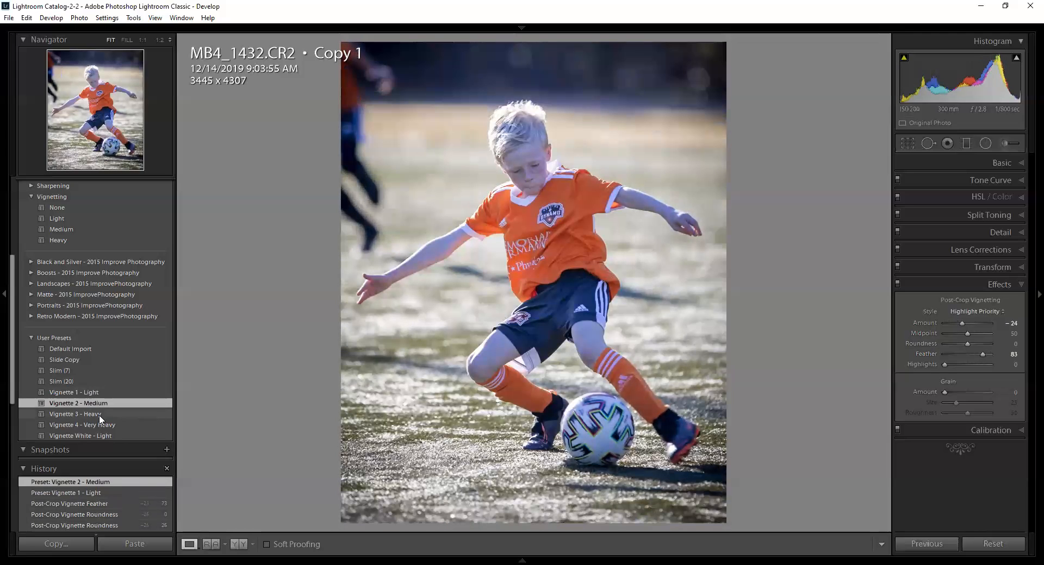
pyautogui.click(102, 415)
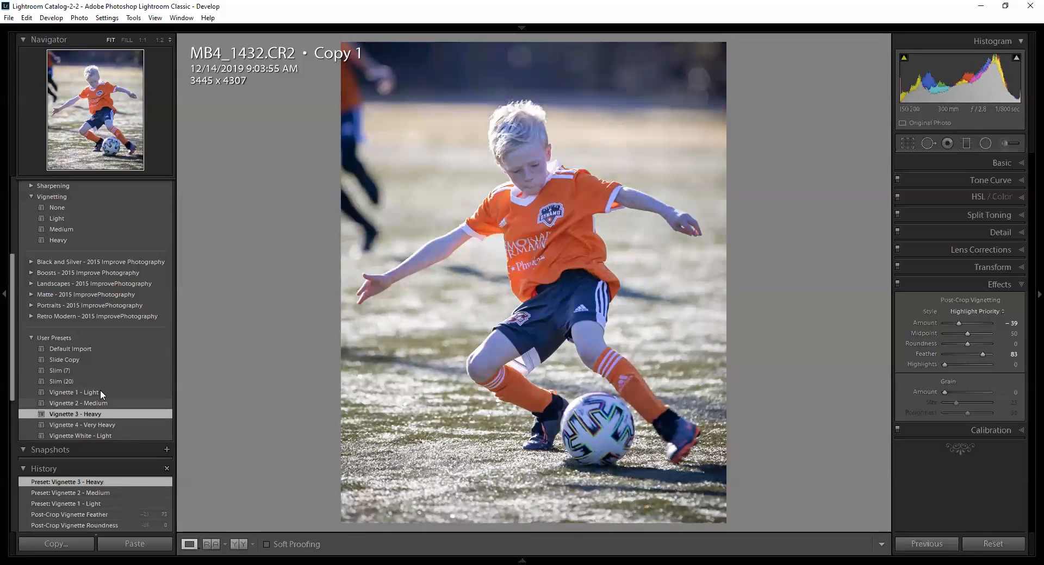
pyautogui.click(102, 403)
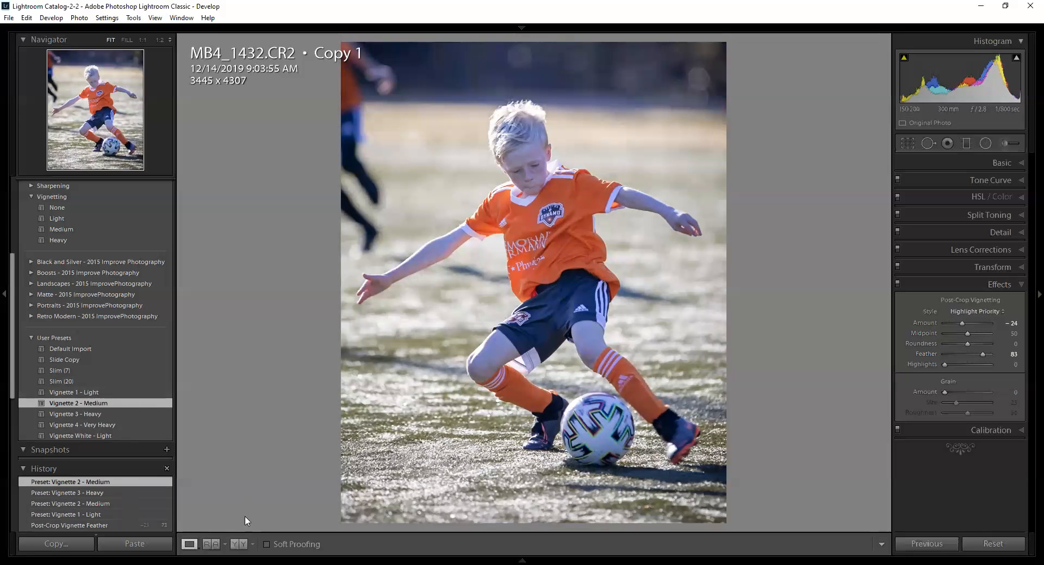
# Compare the soccer photo before and after editing in the side-by-side and split views, ending with Before/After Left/Right
pyautogui.click(239, 544)
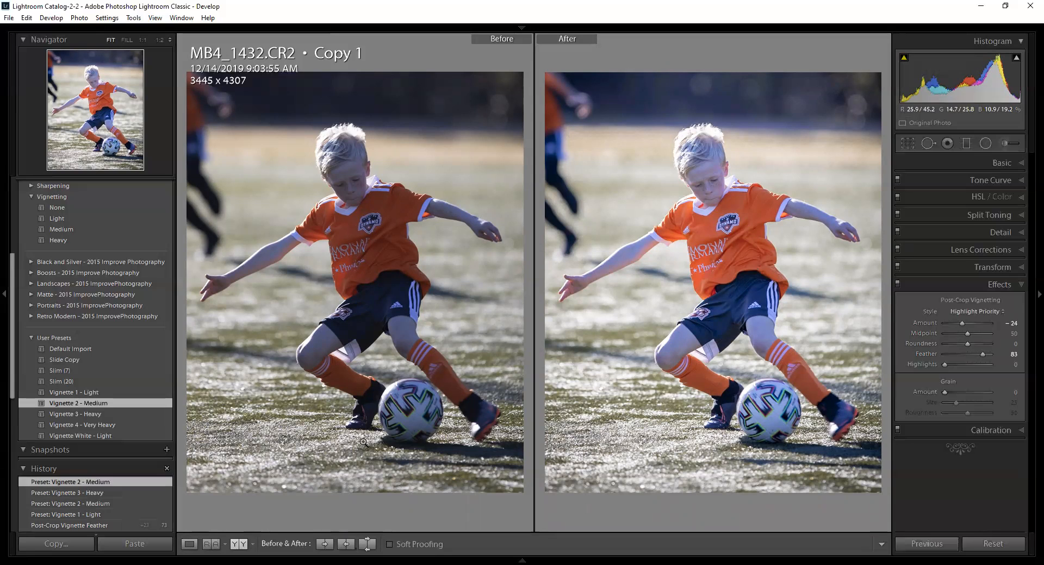
pyautogui.click(238, 544)
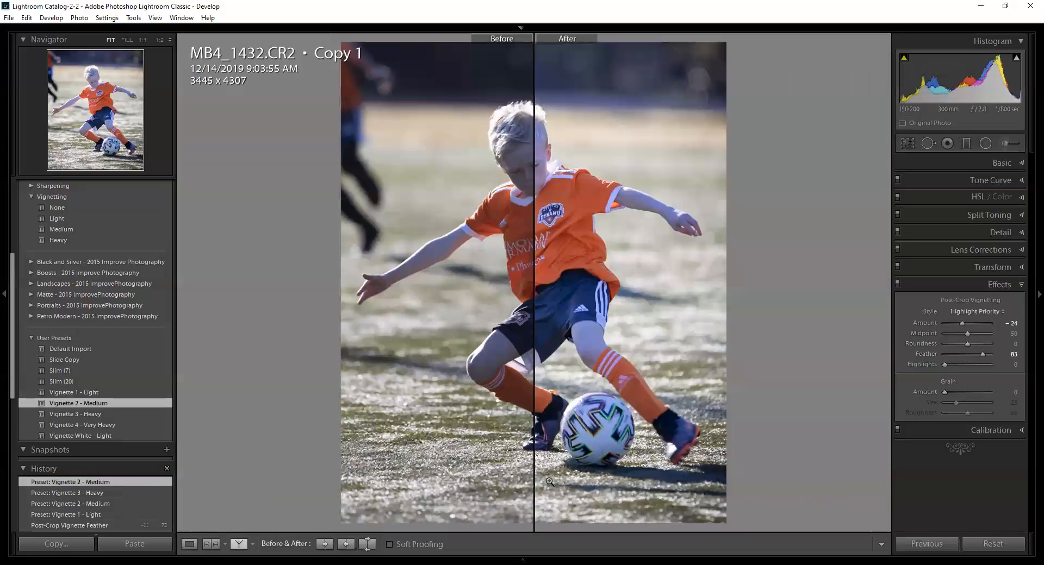
pyautogui.click(190, 544)
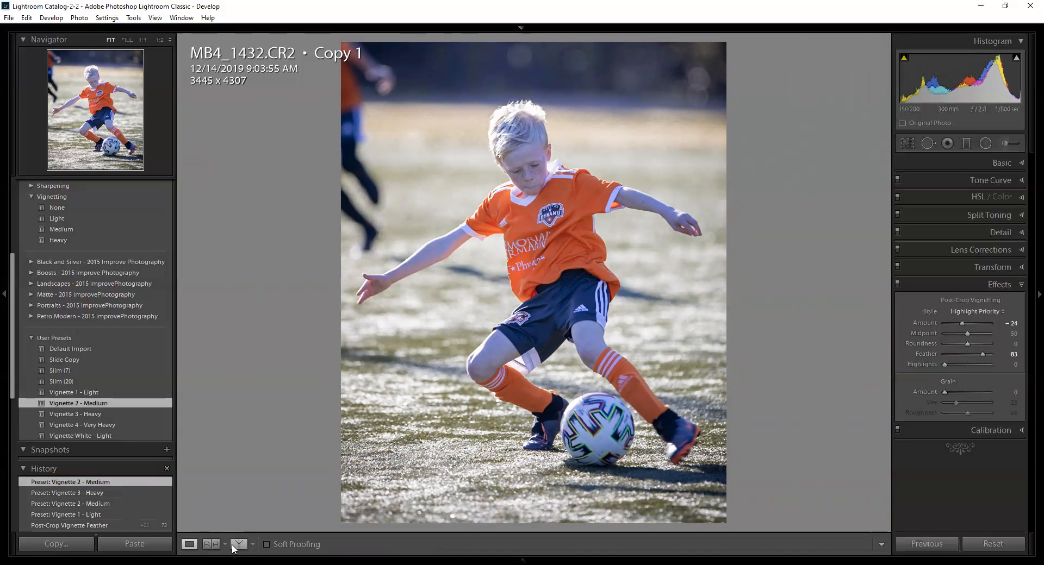
pyautogui.click(253, 545)
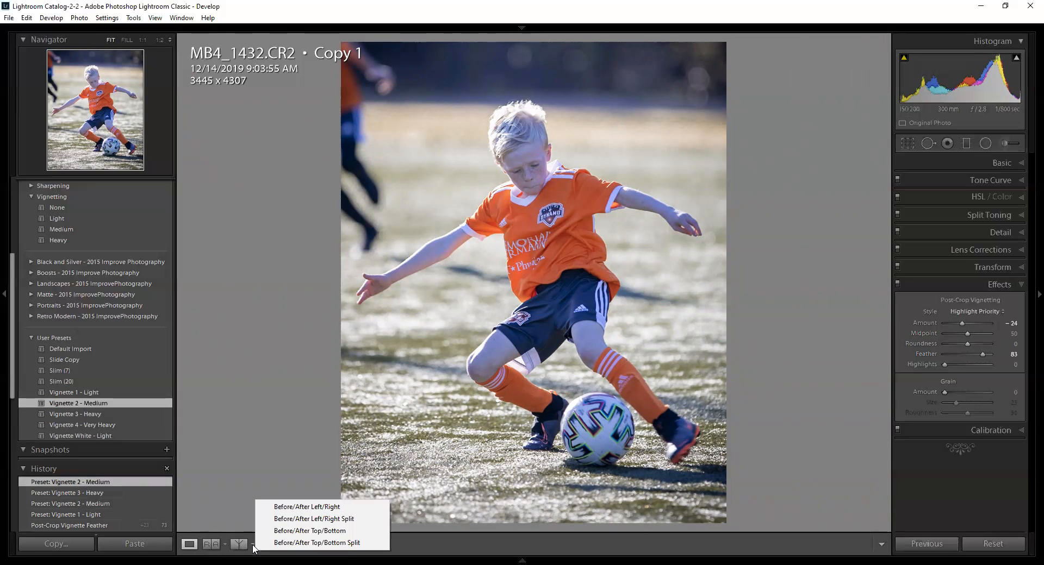
pyautogui.click(305, 507)
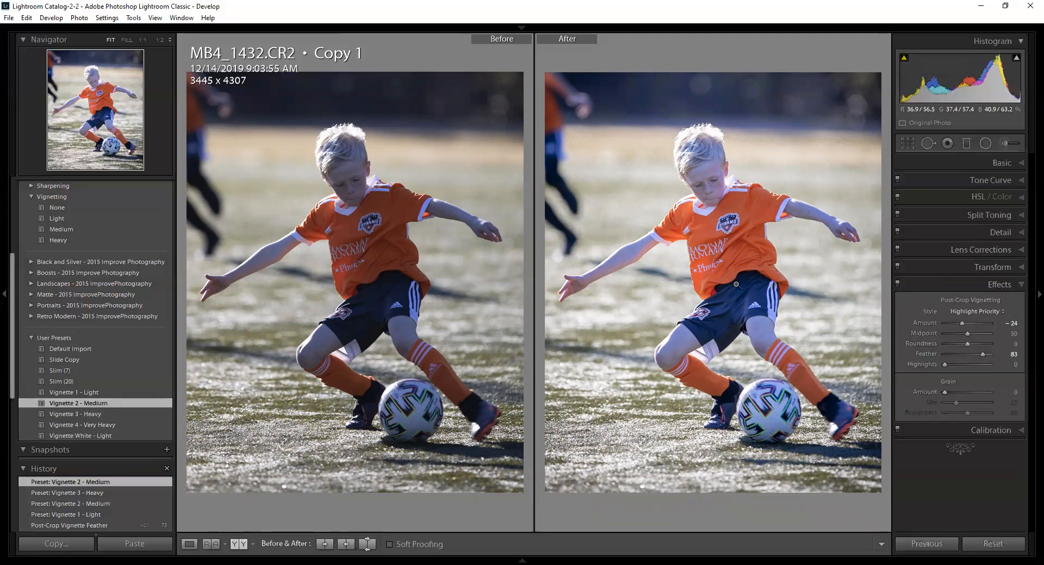
# Adjust the soccer photo's tone curve, setting the highlights region to +8 and the shadows region to -45
pyautogui.click(1022, 287)
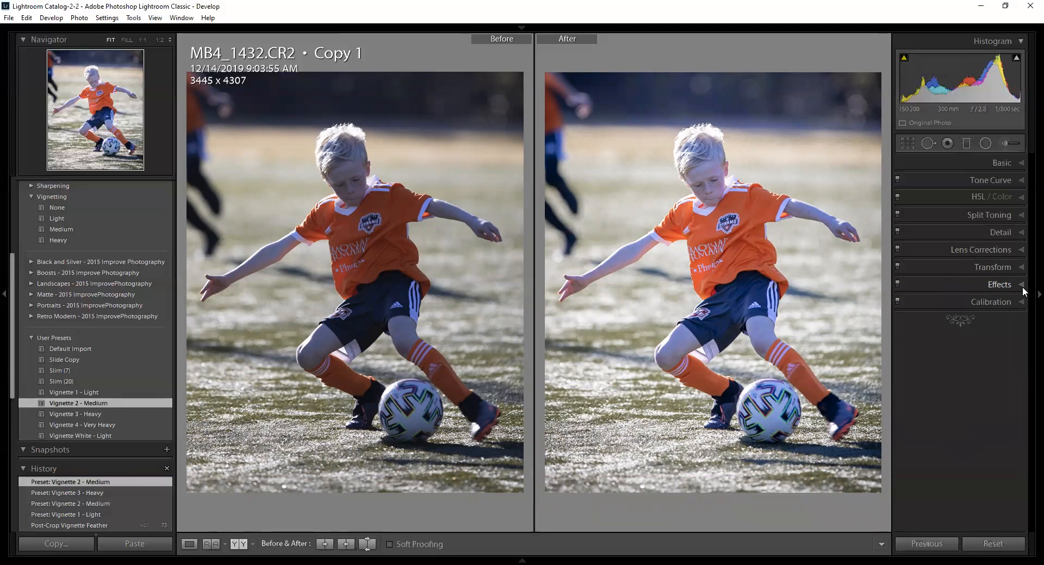
pyautogui.click(1020, 180)
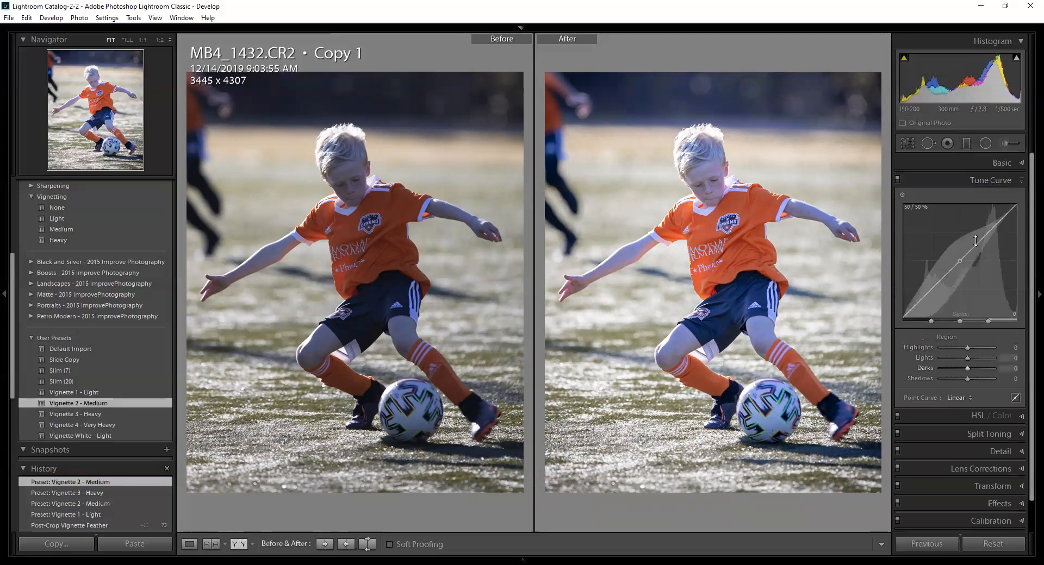
pyautogui.click(1006, 163)
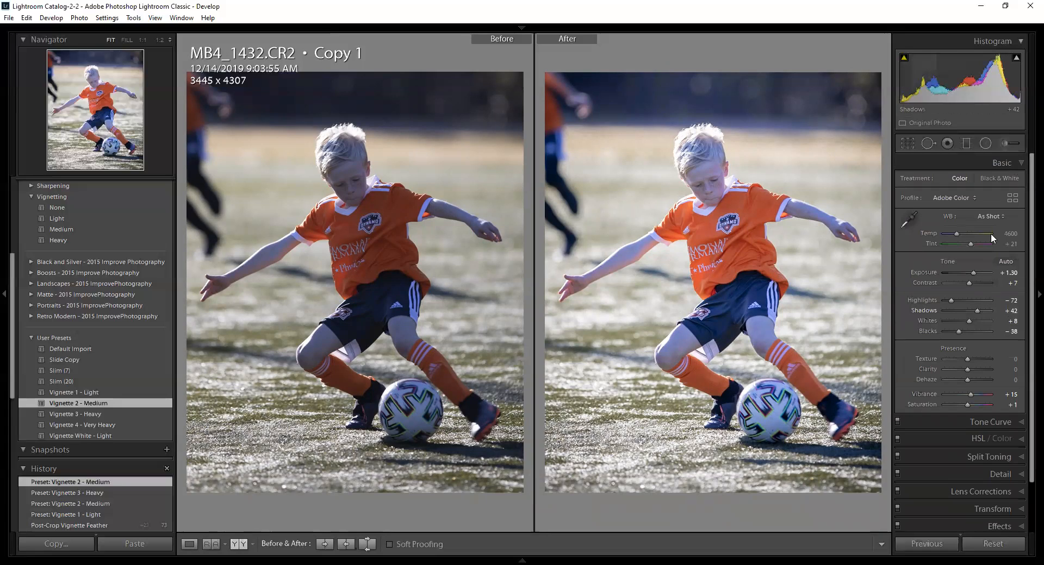
pyautogui.click(1020, 163)
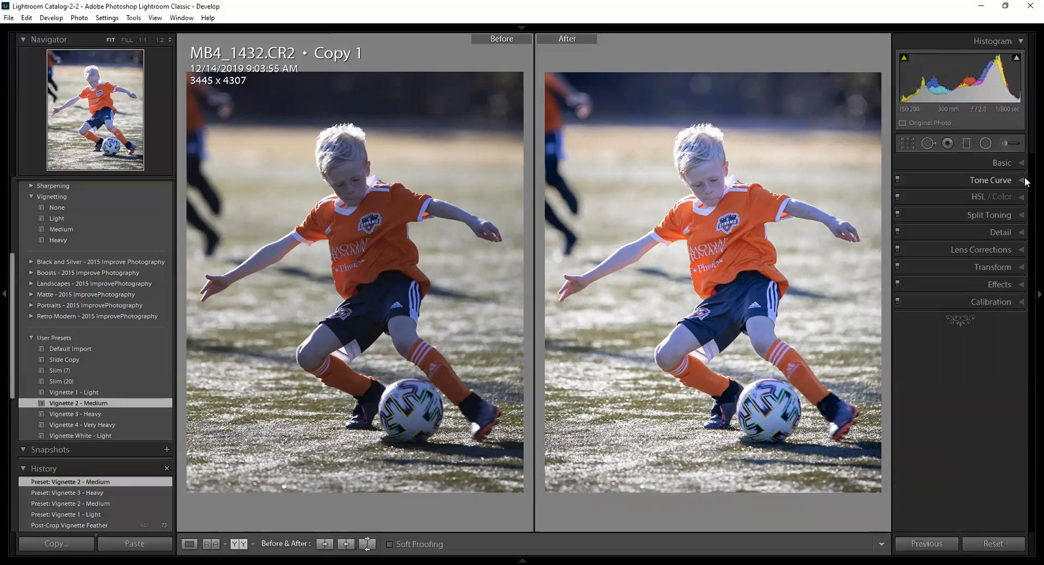
pyautogui.click(1023, 180)
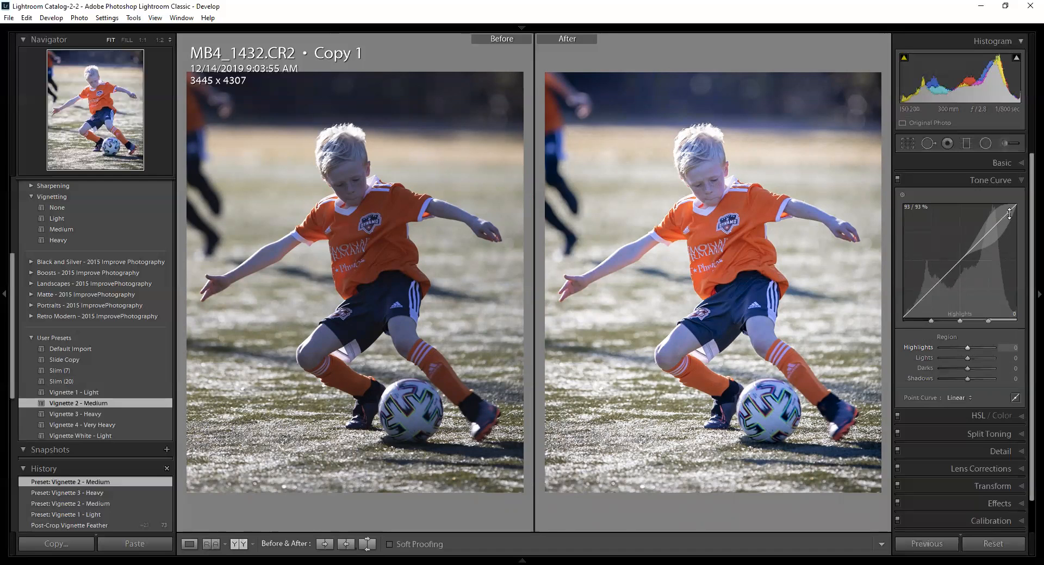
pyautogui.moveTo(1010, 214); pyautogui.dragTo(1008, 217)
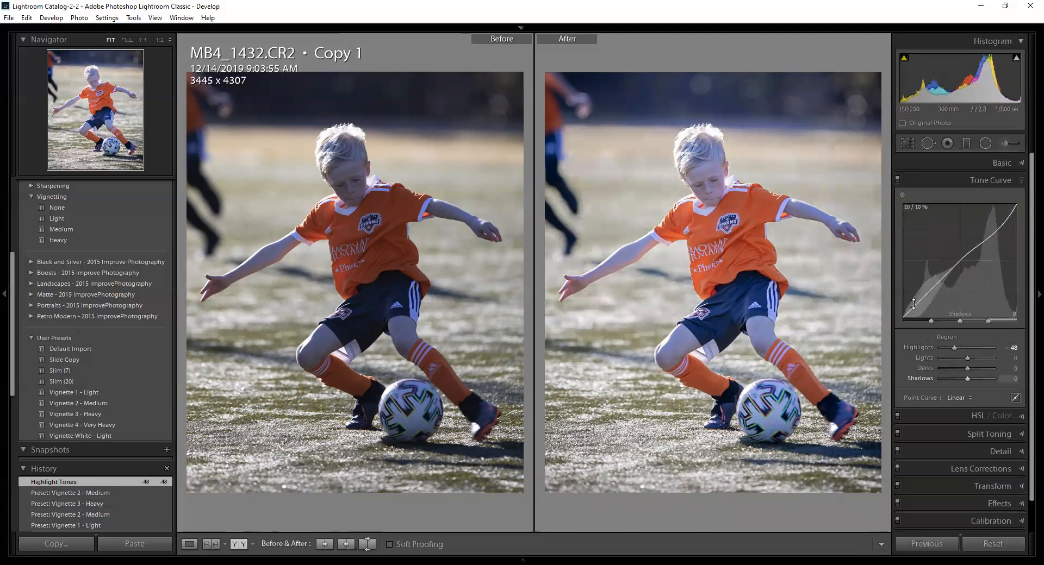
pyautogui.moveTo(913, 305); pyautogui.dragTo(914, 313)
pyautogui.moveTo(1011, 216); pyautogui.dragTo(1010, 202)
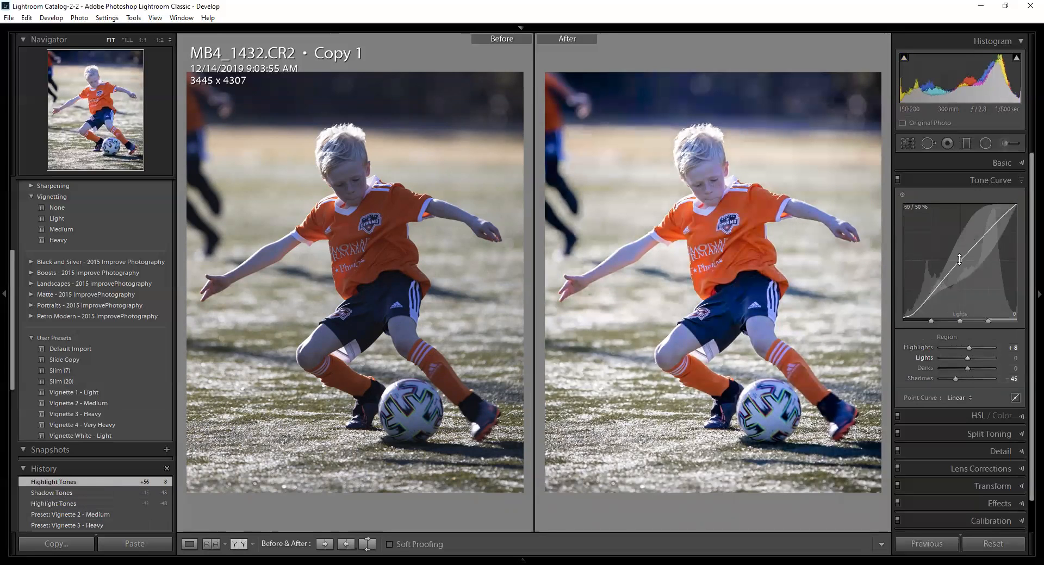
# Try the darks region at +30, and undo all the tone curve adjustments back to the Vignette 2 - Medium preset
pyautogui.moveTo(946, 280); pyautogui.dragTo(947, 266)
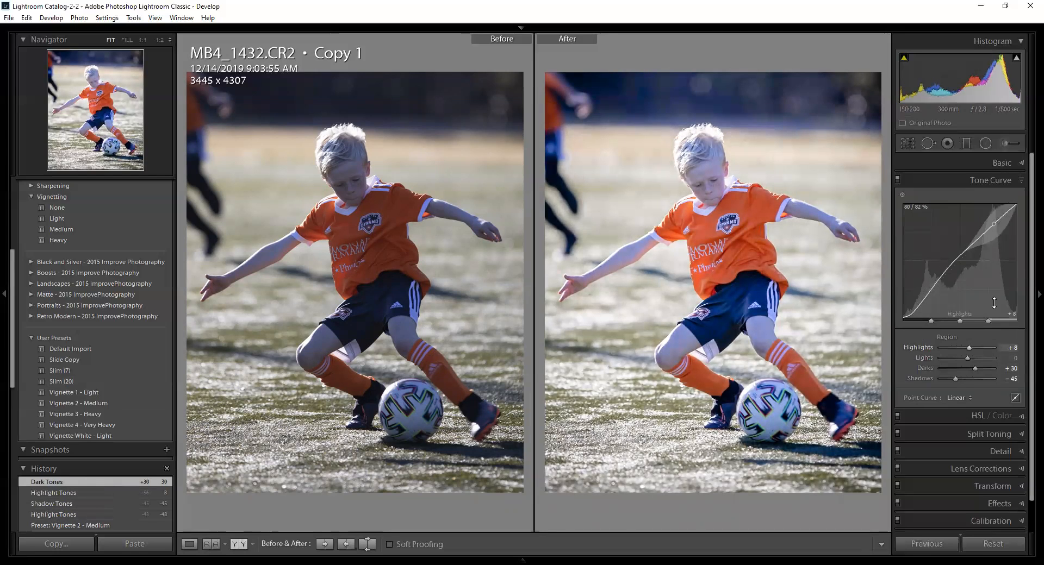
pyautogui.hotkey('ctrl', 'z')
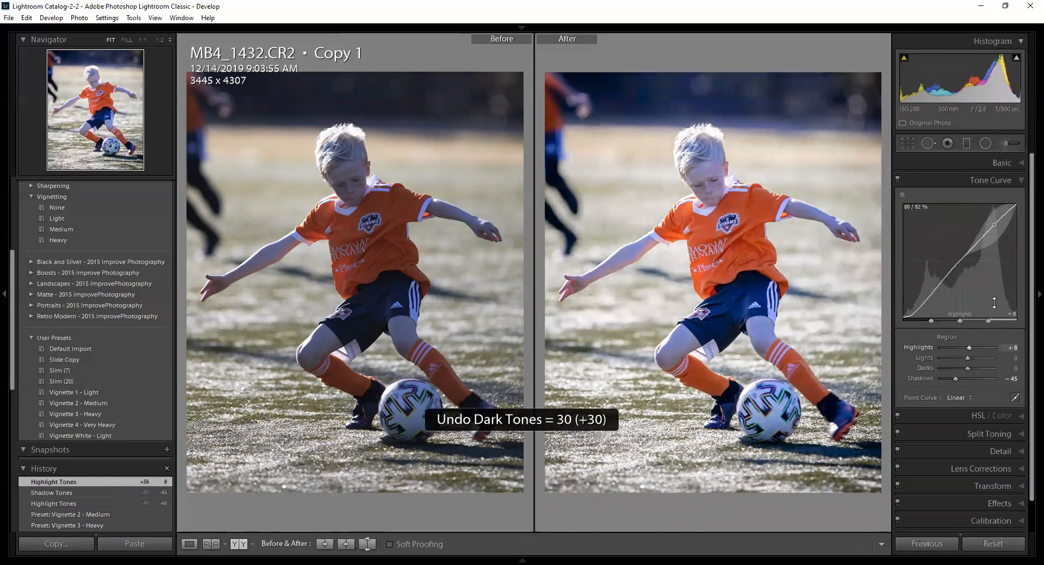
pyautogui.hotkey('ctrl', 'z')
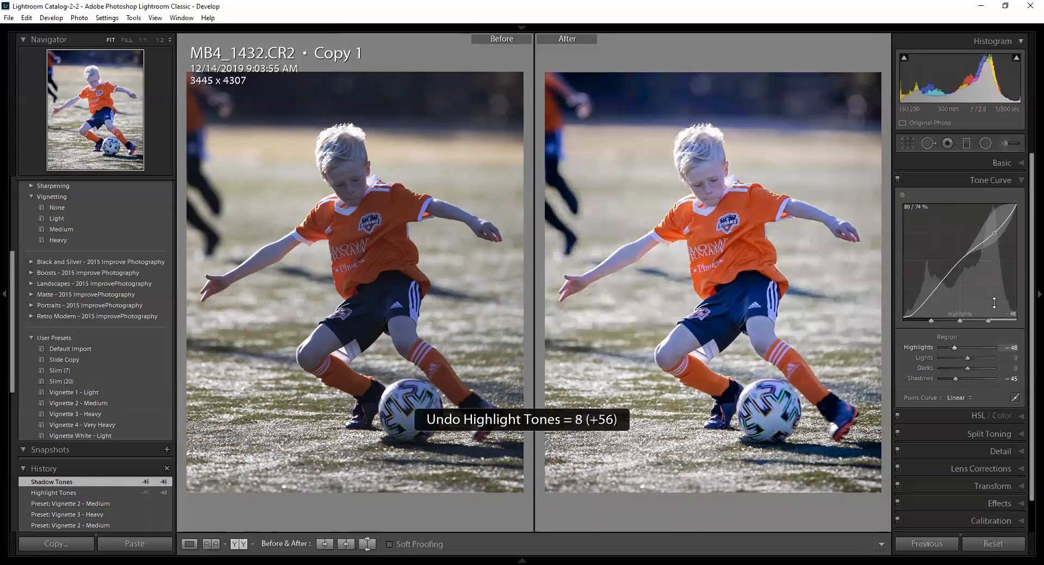
pyautogui.hotkey('ctrl', 'z')
pyautogui.hotkey('ctrl', 'z')
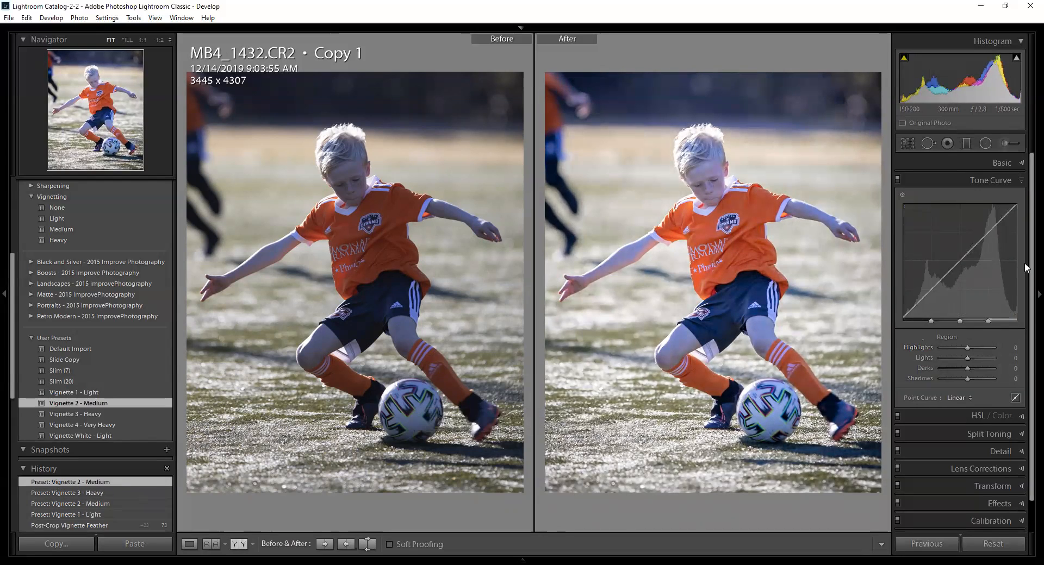
pyautogui.click(1022, 182)
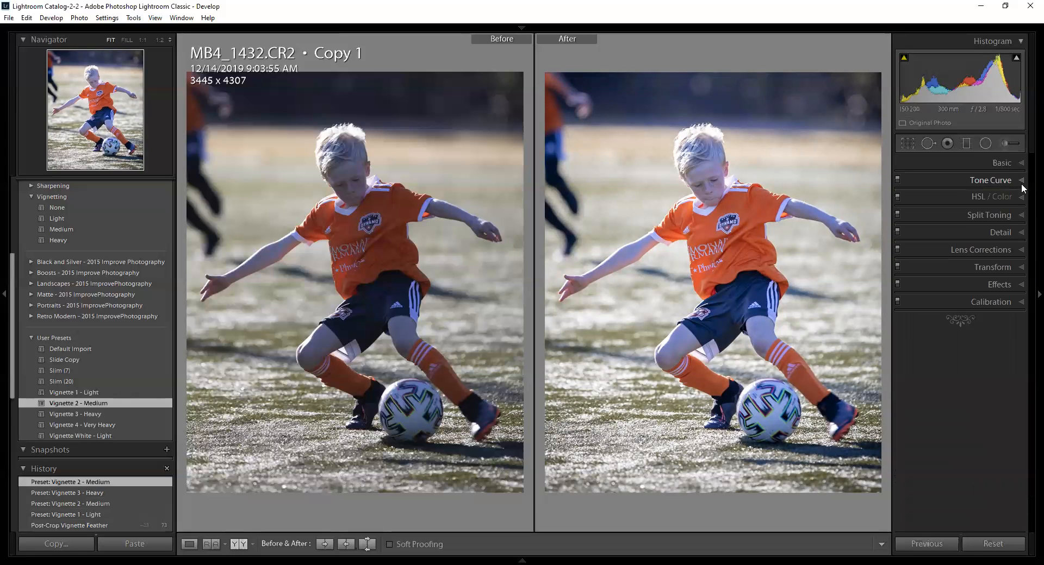
# Try split toning on the soccer photo's highlights and a shadow hue of 227, and reset all the values to 0
pyautogui.click(1018, 218)
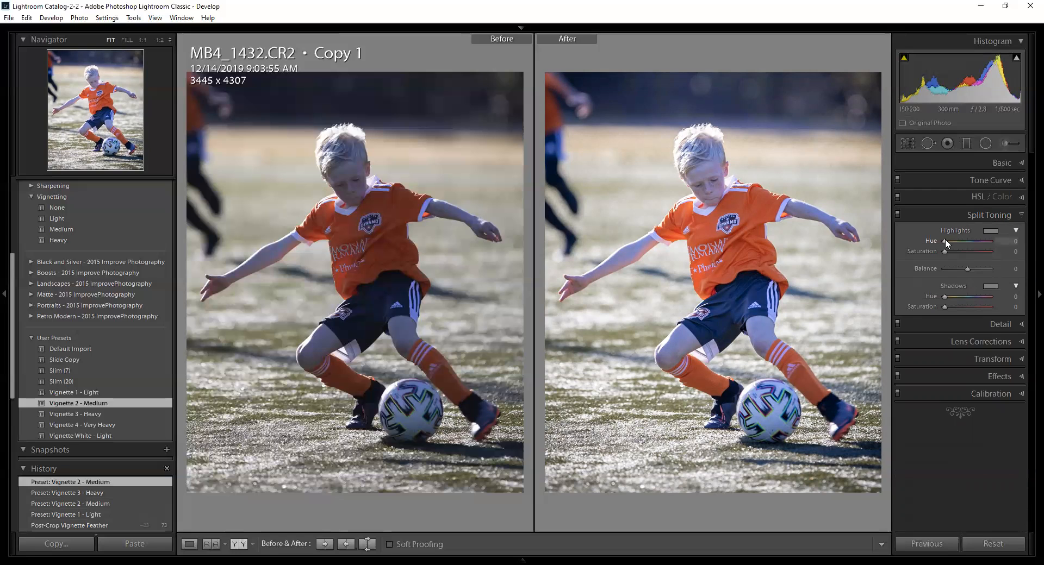
pyautogui.moveTo(950, 239); pyautogui.dragTo(907, 299)
pyautogui.moveTo(973, 295); pyautogui.dragTo(937, 295)
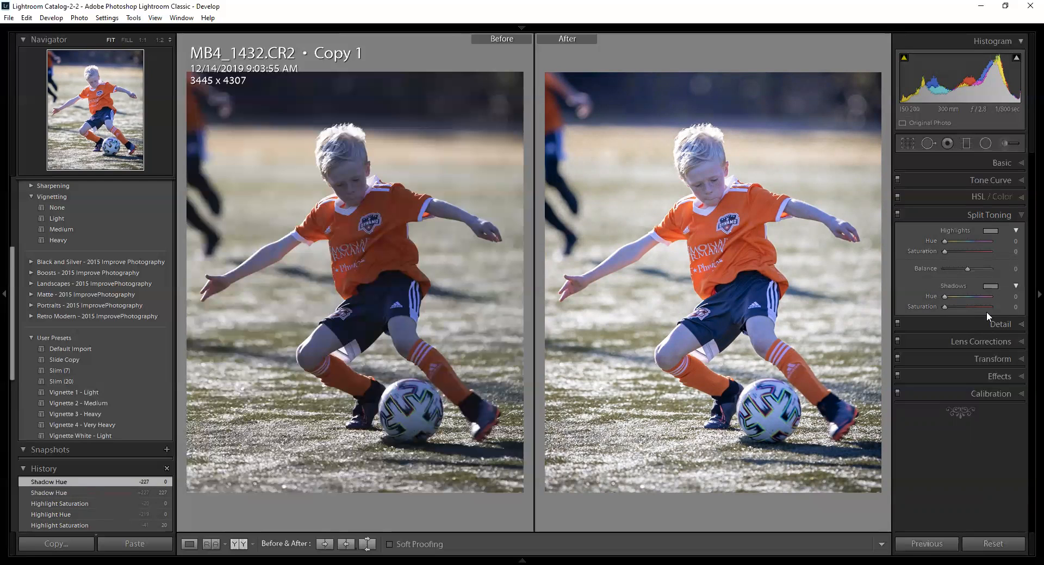
# Convert the soccer photo to black and white and darken the jersey in the mix, with red -15 and orange -35
pyautogui.click(1019, 165)
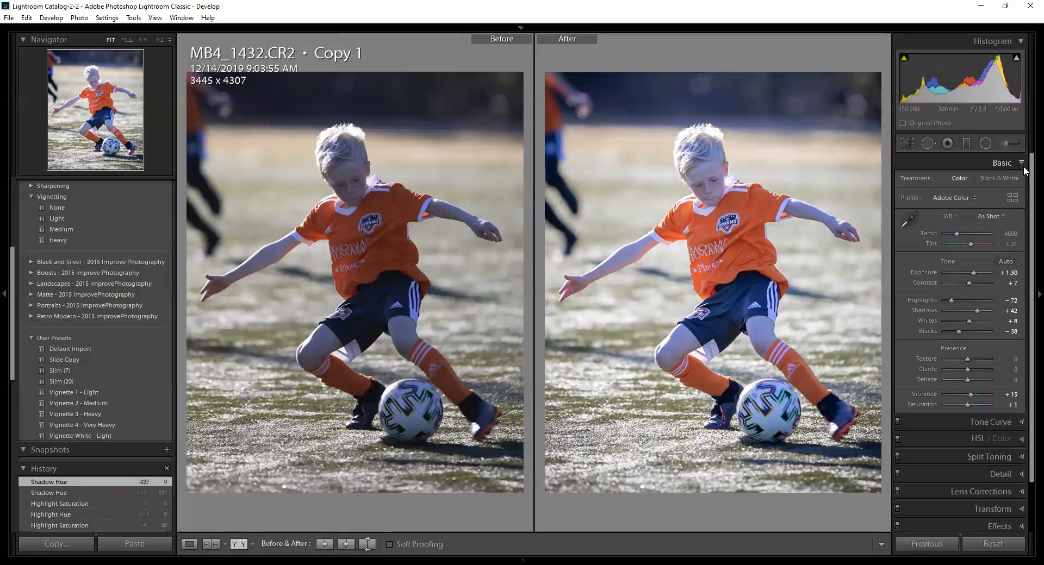
pyautogui.click(1005, 177)
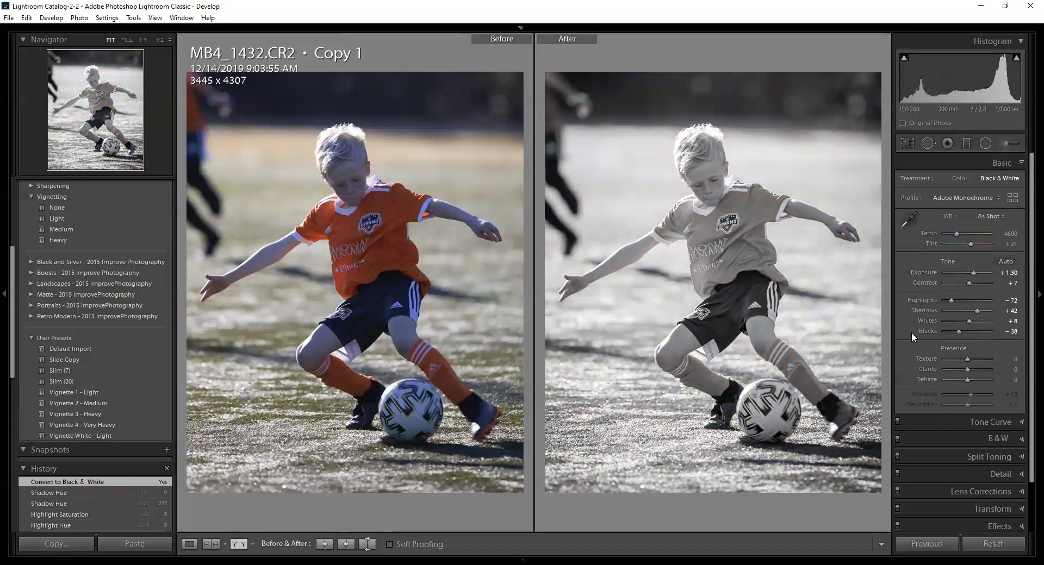
pyautogui.click(1021, 423)
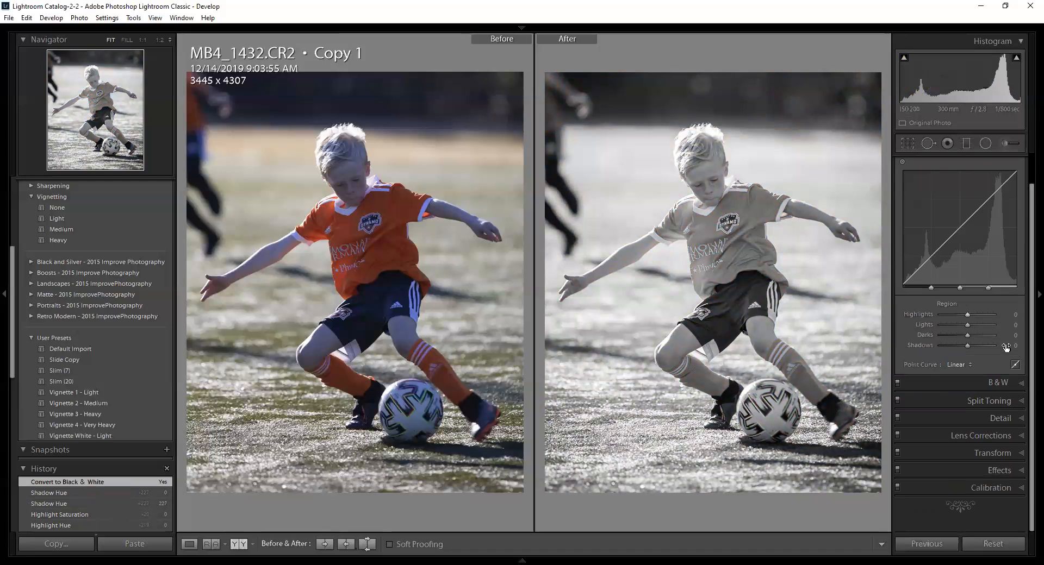
pyautogui.click(1021, 383)
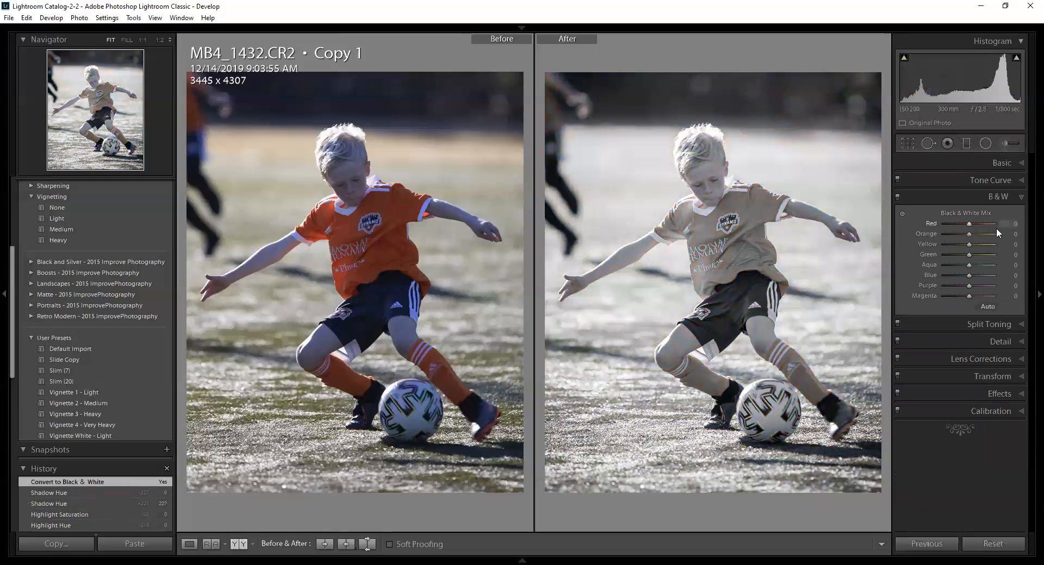
pyautogui.click(902, 215)
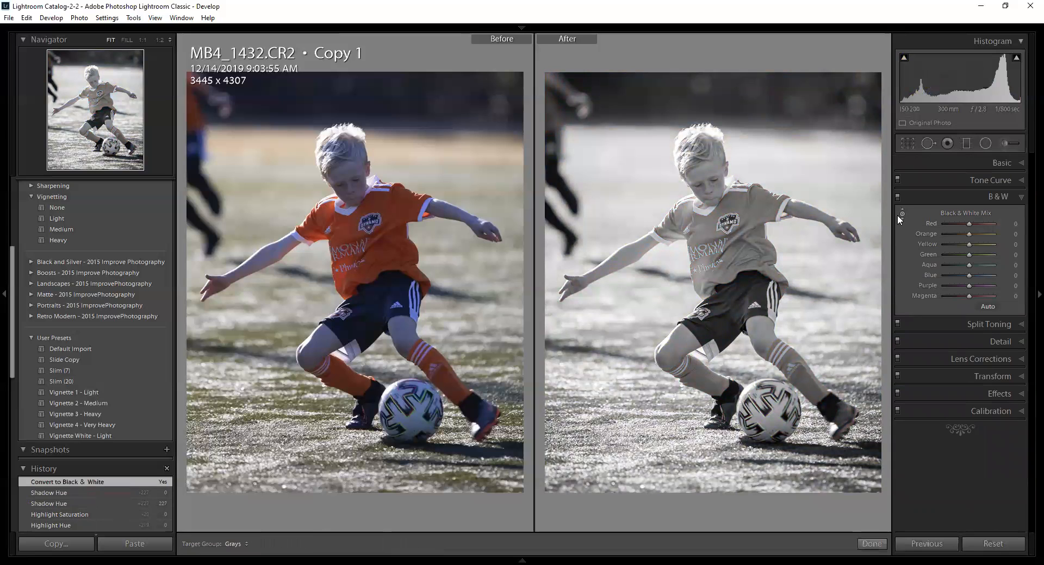
pyautogui.moveTo(741, 209)
pyautogui.mouseDown()
pyautogui.moveTo(740, 183)
pyautogui.moveTo(740, 262)
pyautogui.moveTo(740, 211)
pyautogui.mouseUp()
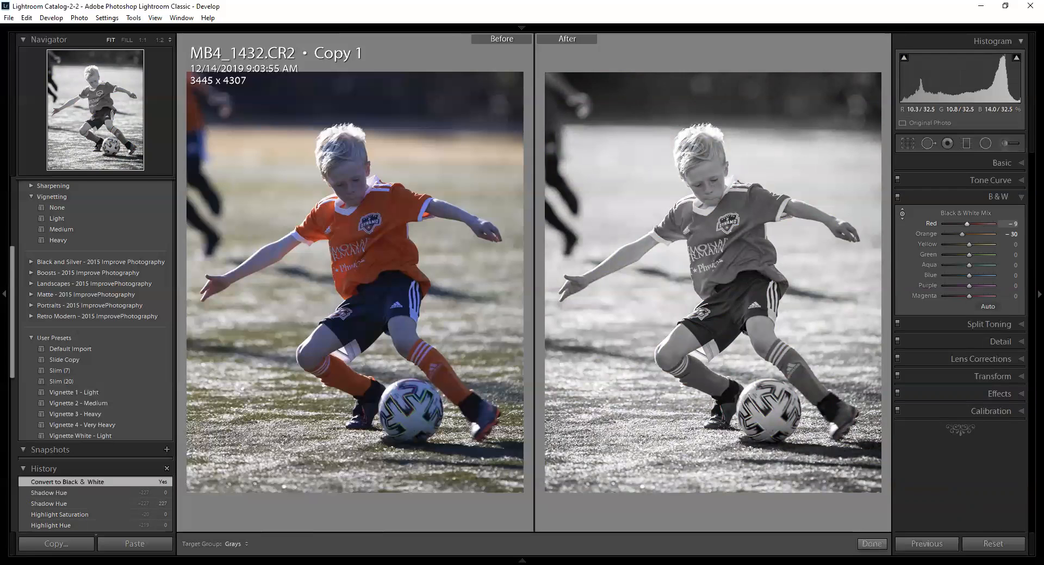
pyautogui.moveTo(740, 211); pyautogui.dragTo(740, 214)
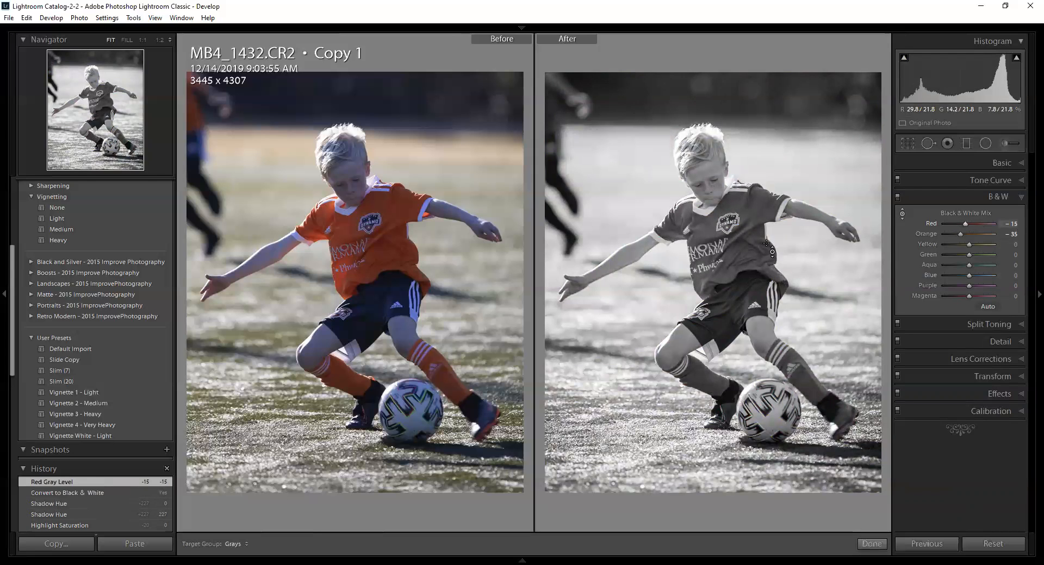
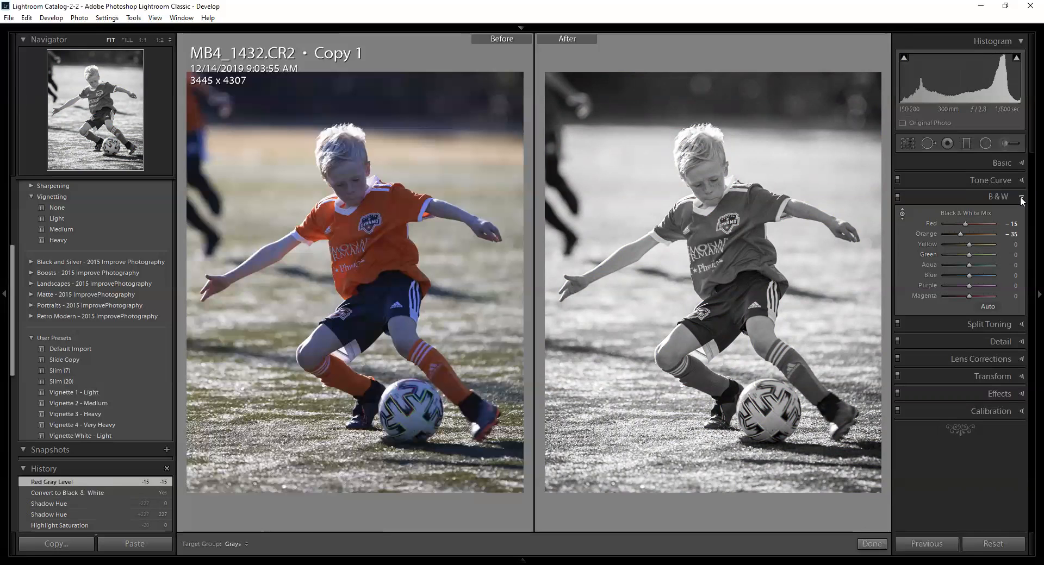
# Return the soccer photo to the Color treatment and review its HSL saturation and luminance adjustments
pyautogui.click(1024, 165)
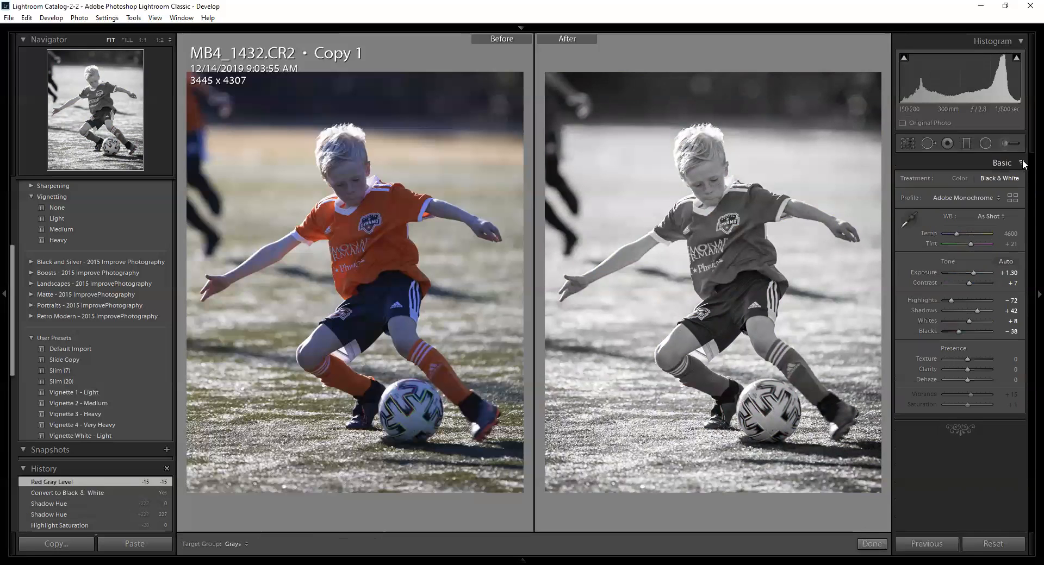
pyautogui.click(964, 178)
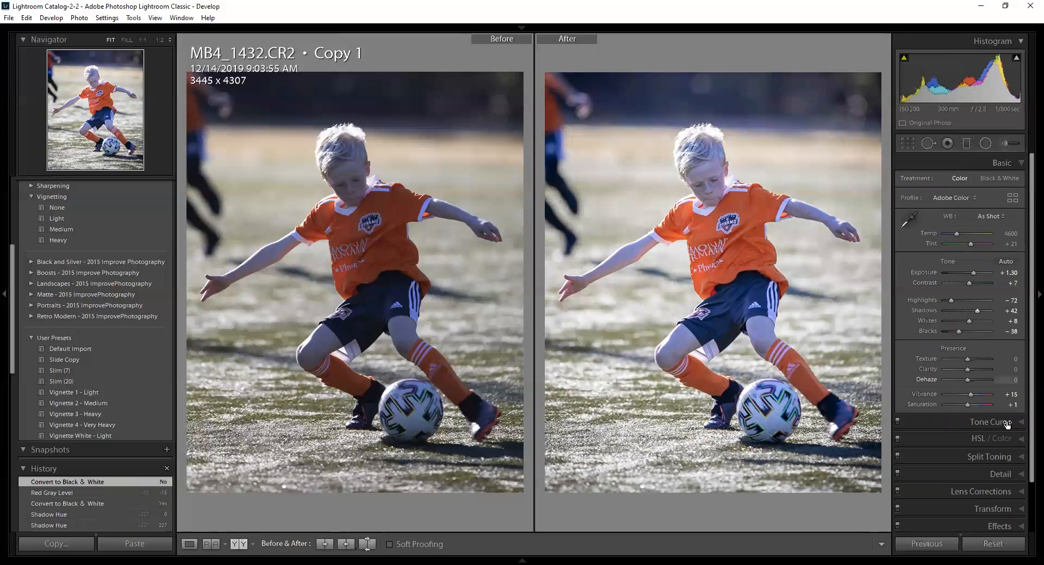
pyautogui.click(1021, 439)
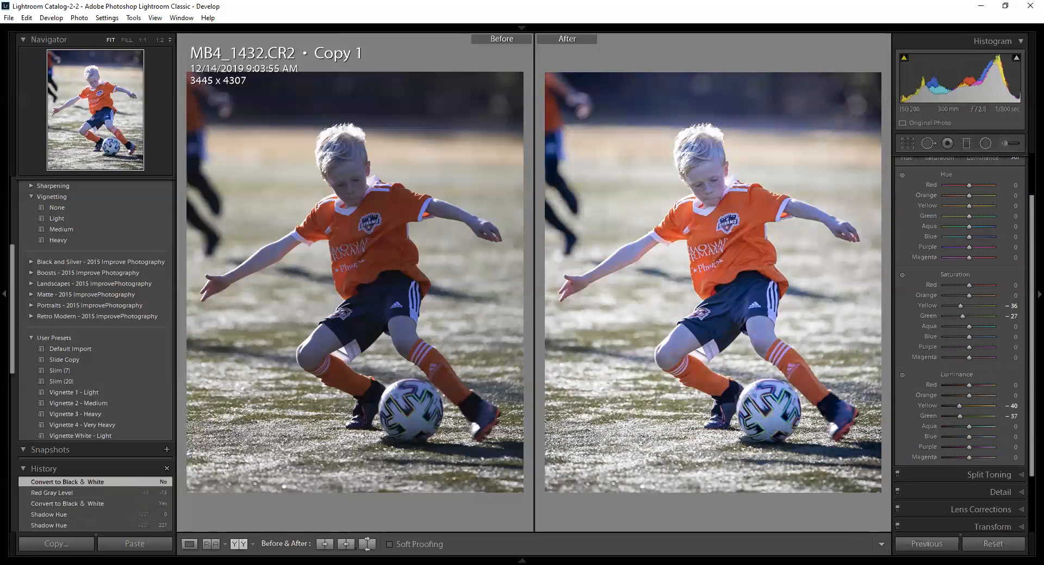
pyautogui.scroll(-3, 988, 262)
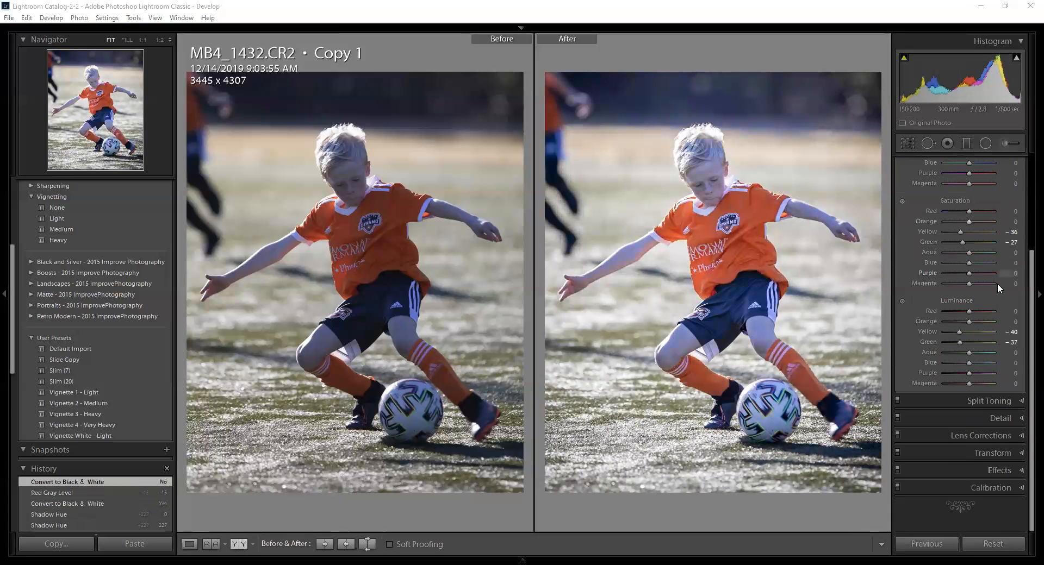
# Open Lens Corrections, switch to the stone stairway photo in loupe view, and examine the color fringing around the branches at 2:1
pyautogui.click(1023, 435)
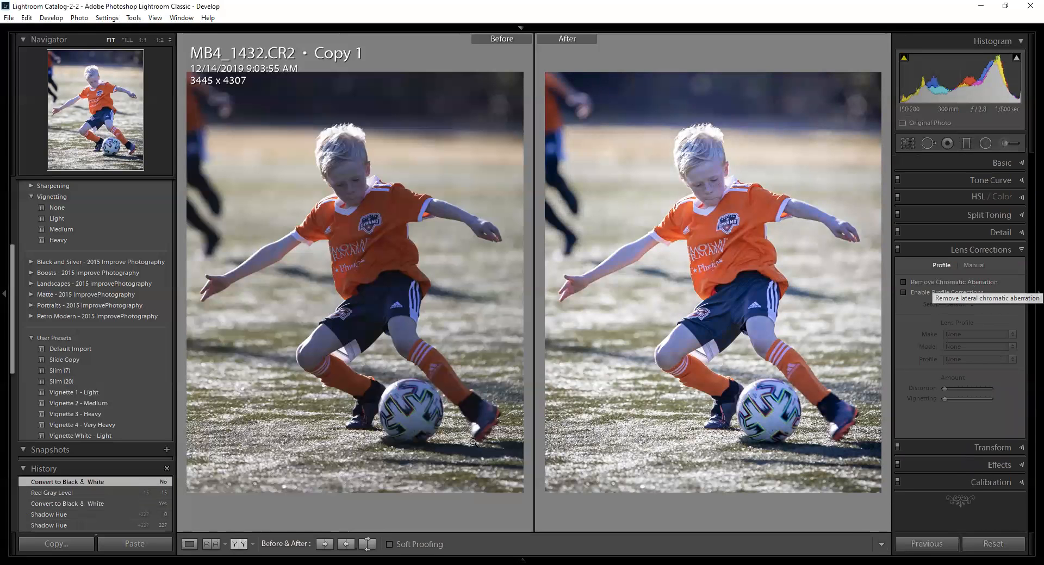
pyautogui.press('Right')
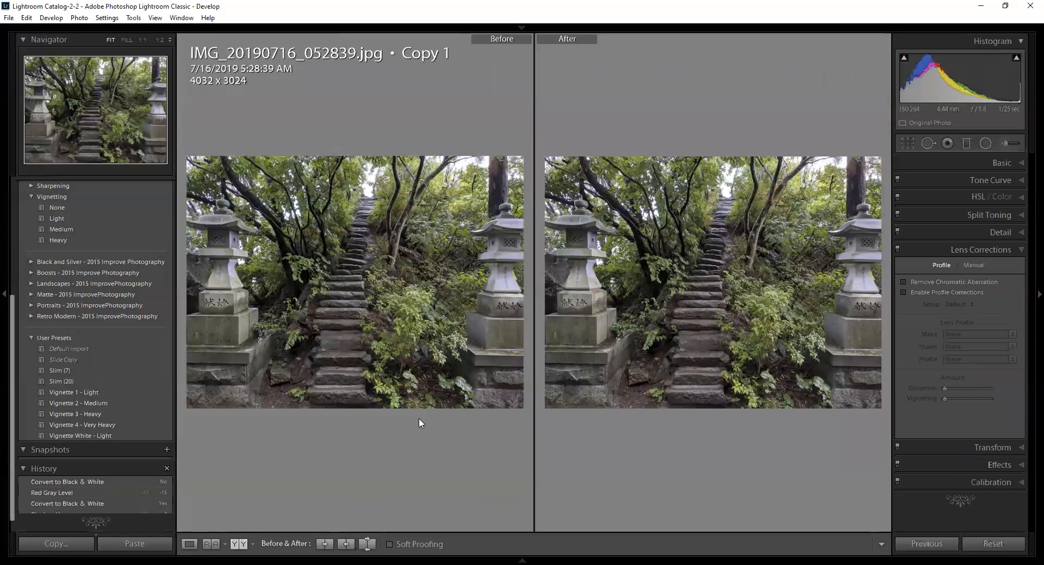
pyautogui.click(189, 544)
pyautogui.click(416, 118)
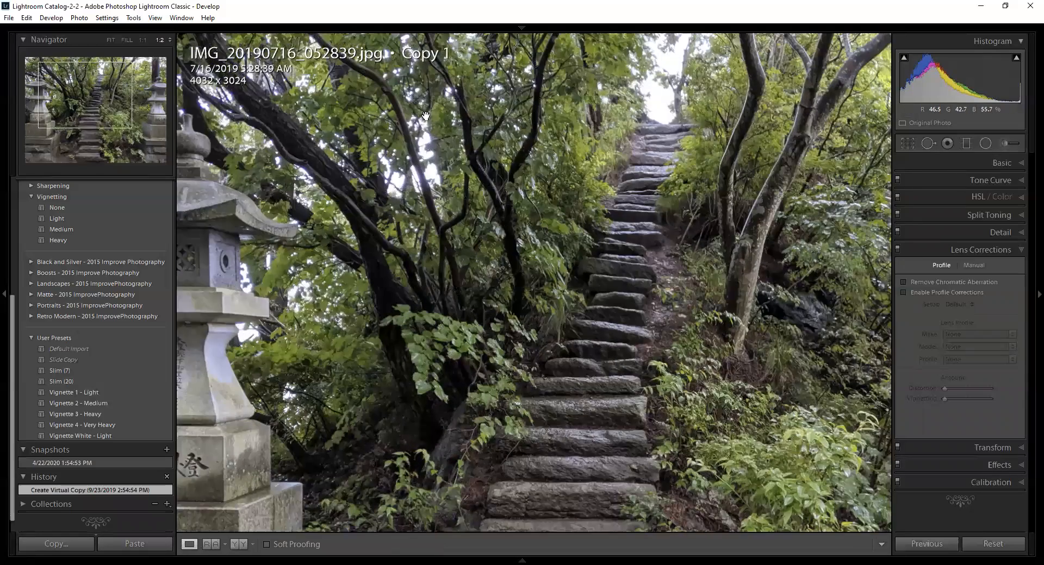
pyautogui.moveTo(431, 112); pyautogui.dragTo(530, 237)
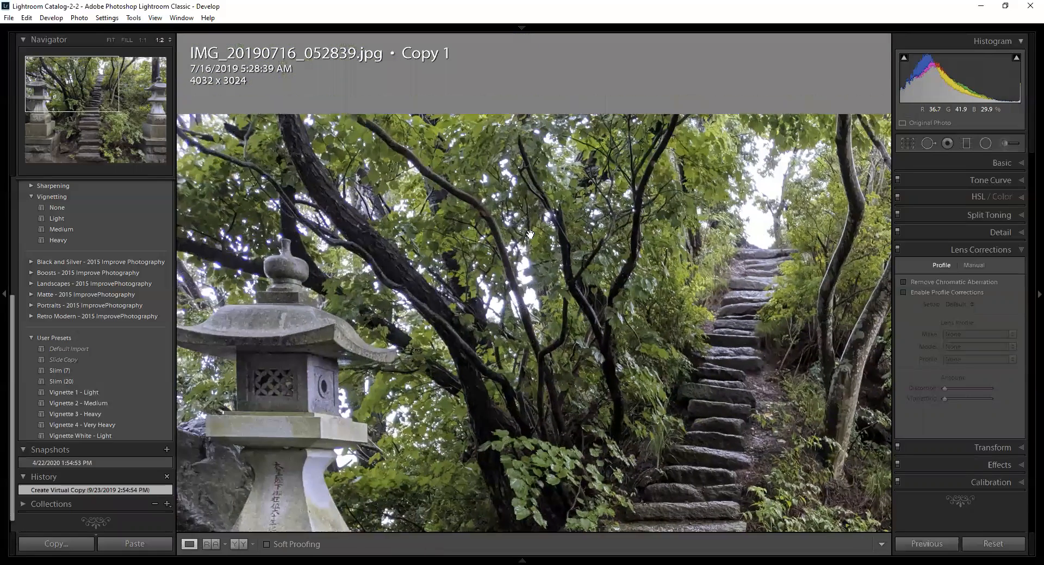
pyautogui.click(168, 39)
pyautogui.click(135, 112)
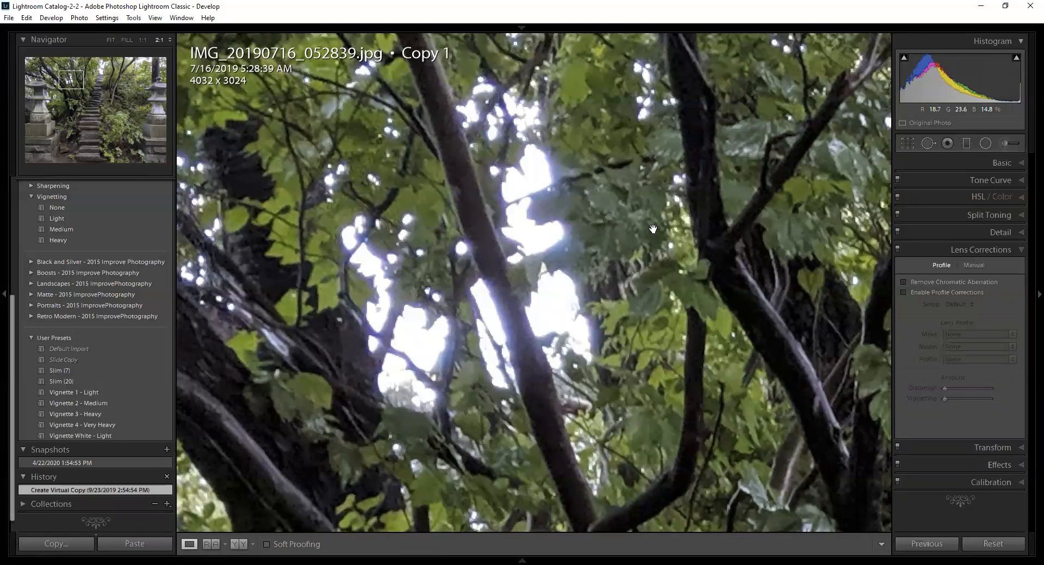
pyautogui.moveTo(620, 224); pyautogui.dragTo(731, 295)
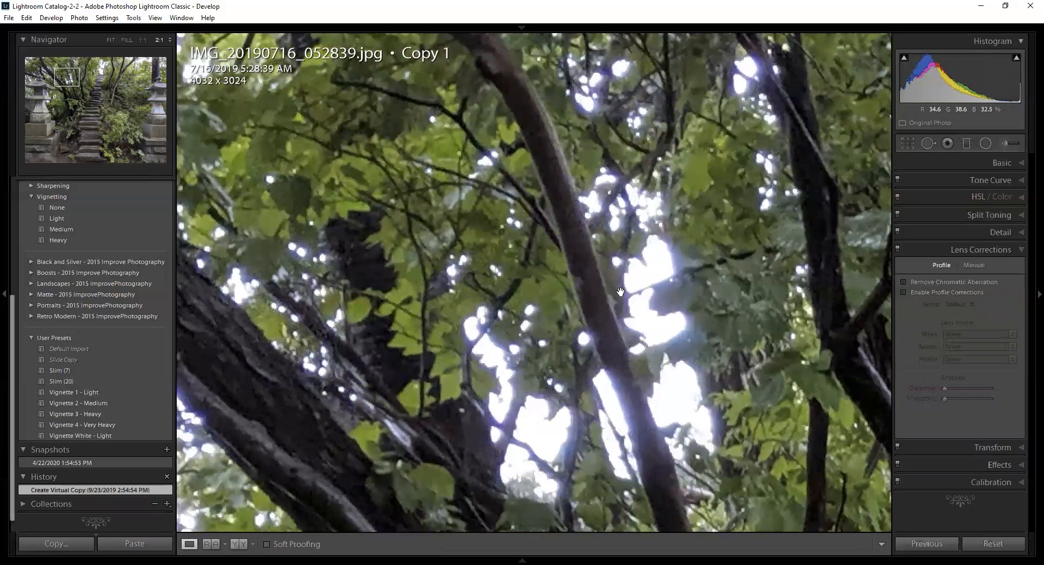
pyautogui.moveTo(519, 288); pyautogui.dragTo(492, 323)
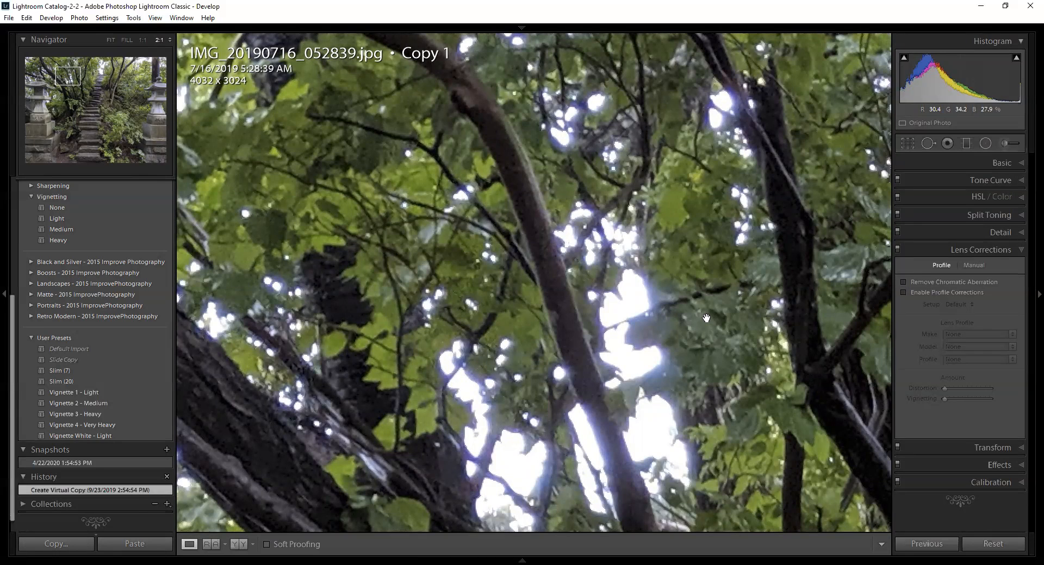
# Try Remove Chromatic Aberration and turn it off, and defringe using a sampled fringe color, giving purple amount 13 and hue 17/38
pyautogui.click(905, 279)
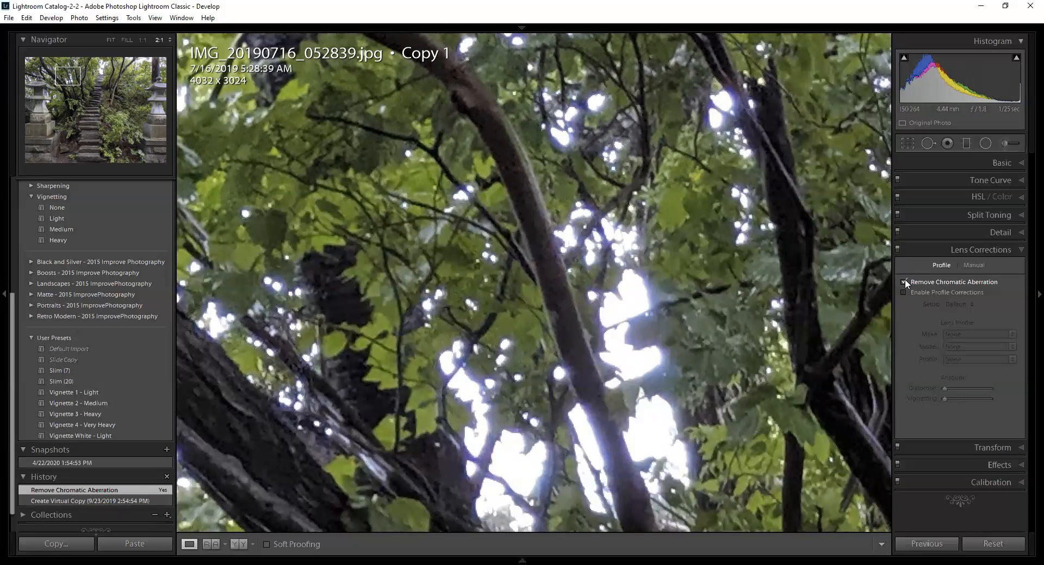
pyautogui.click(904, 279)
pyautogui.click(968, 265)
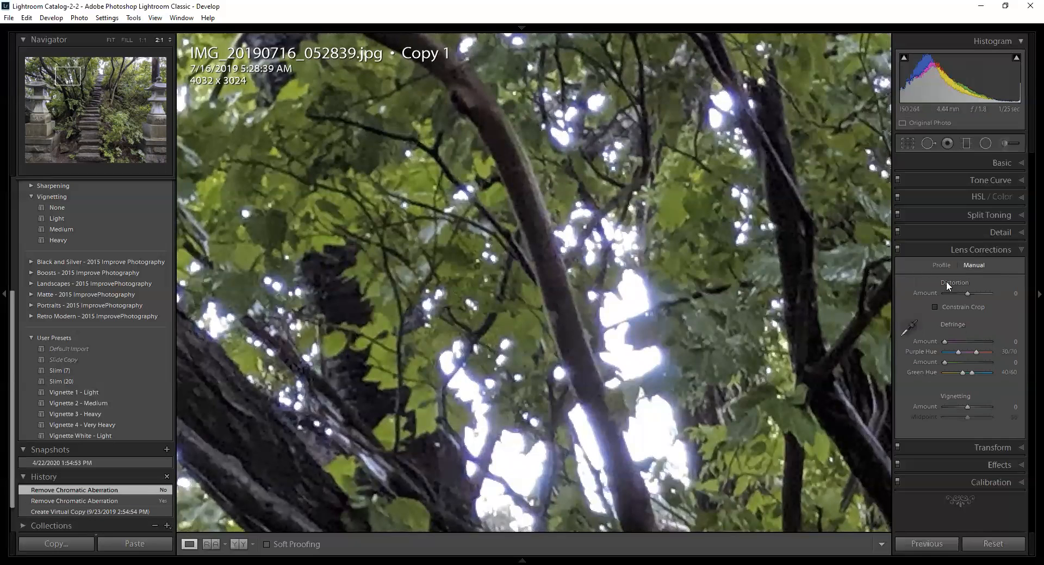
pyautogui.click(912, 327)
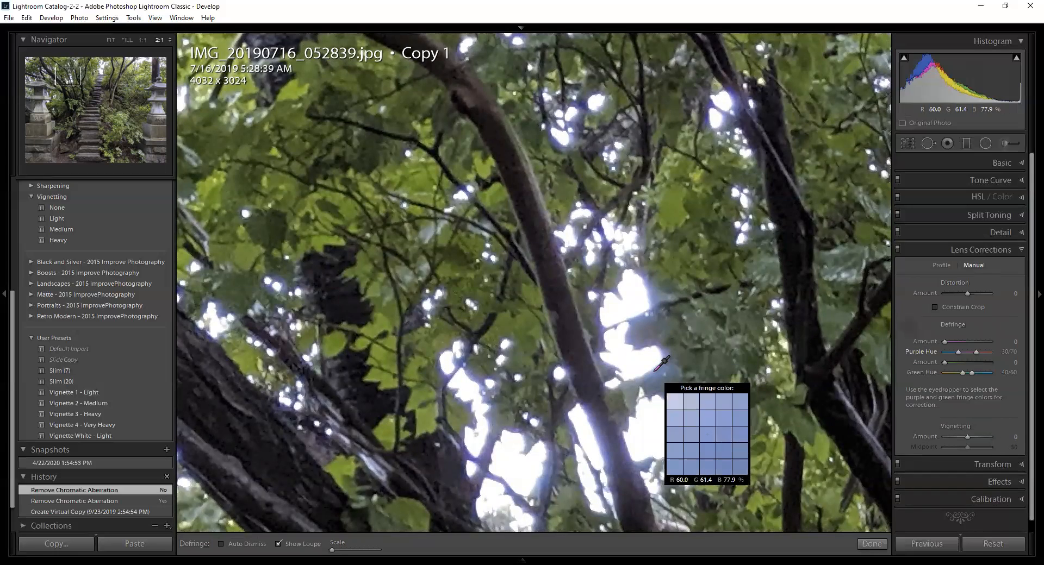
pyautogui.click(726, 377)
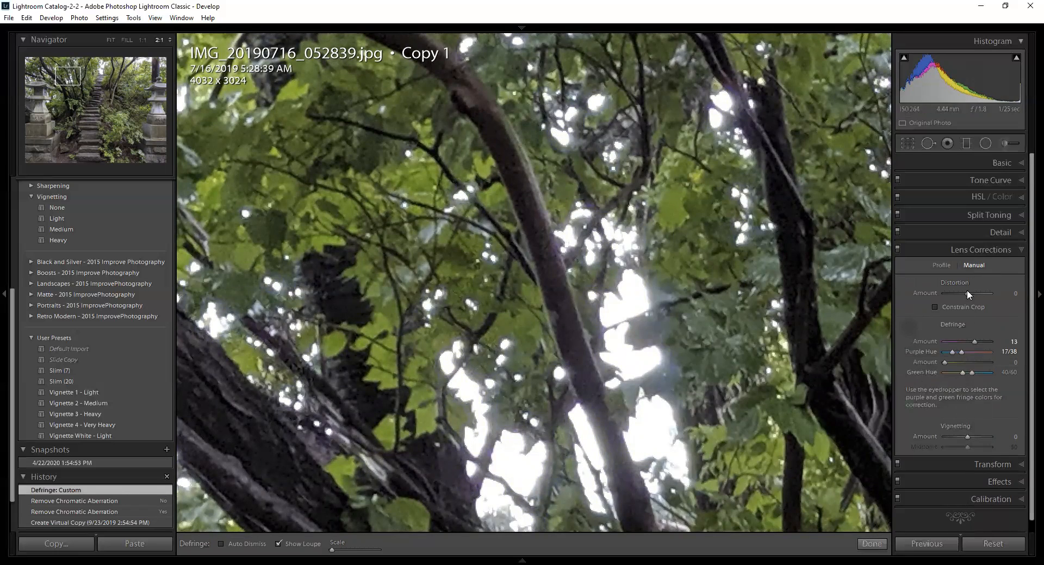
# Compare the whole stairway photo with and without the Google Pixel 3 XL lens profile correction, ending with the correction off
pyautogui.click(939, 265)
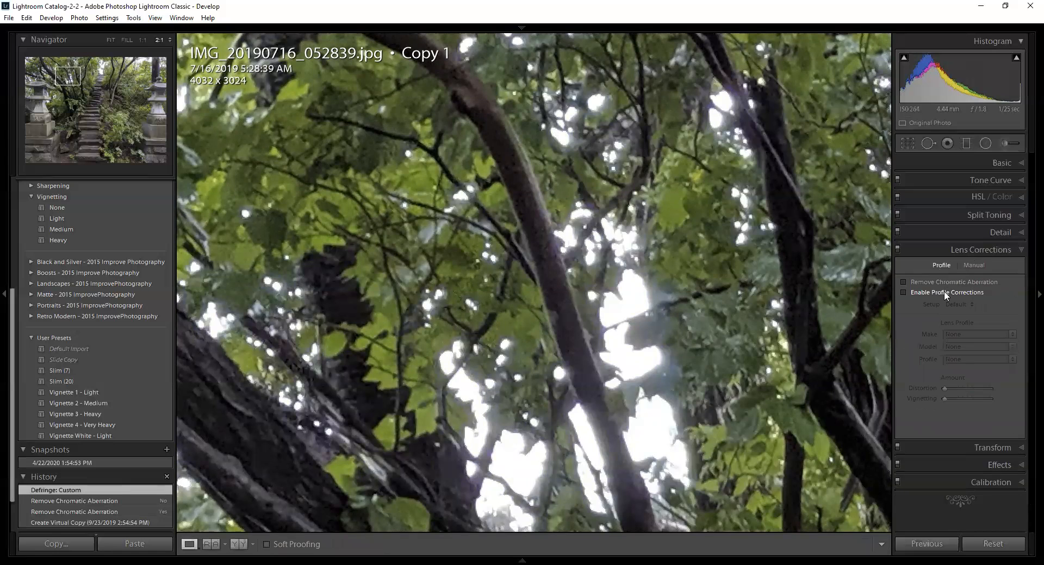
pyautogui.click(945, 294)
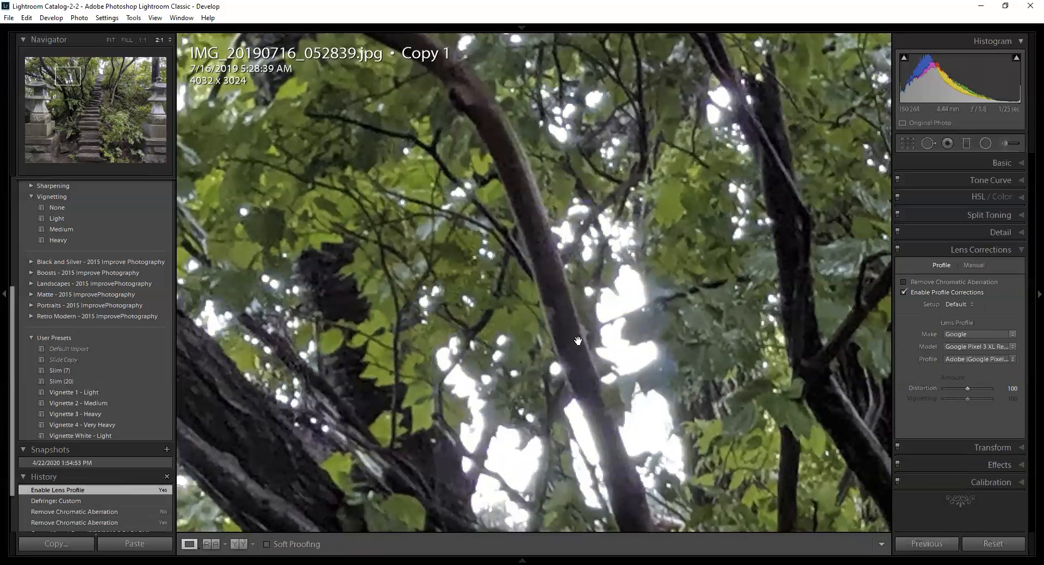
pyautogui.click(607, 373)
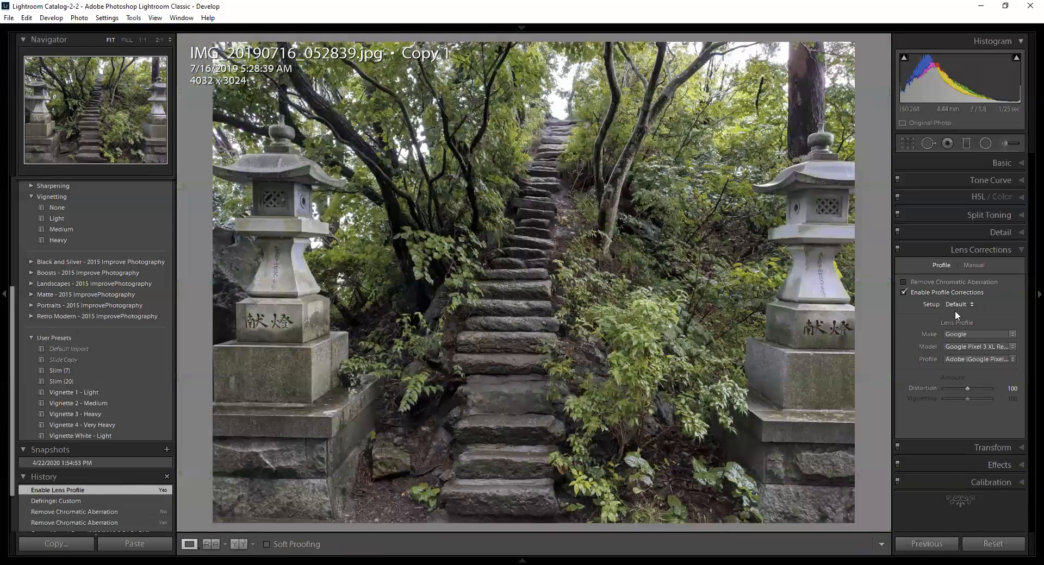
pyautogui.click(940, 293)
pyautogui.click(940, 293)
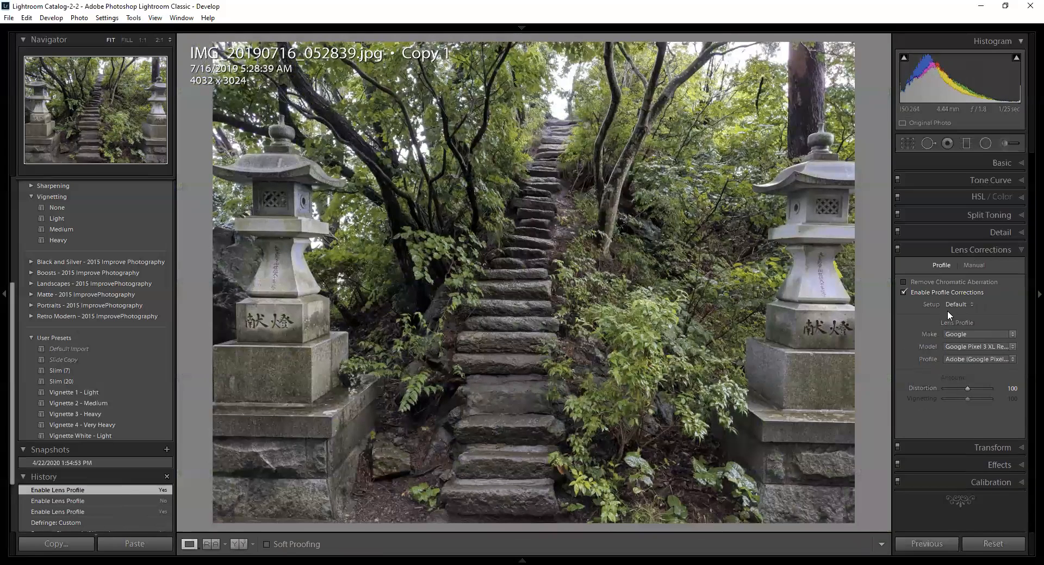
pyautogui.click(932, 293)
pyautogui.click(932, 292)
pyautogui.click(932, 292)
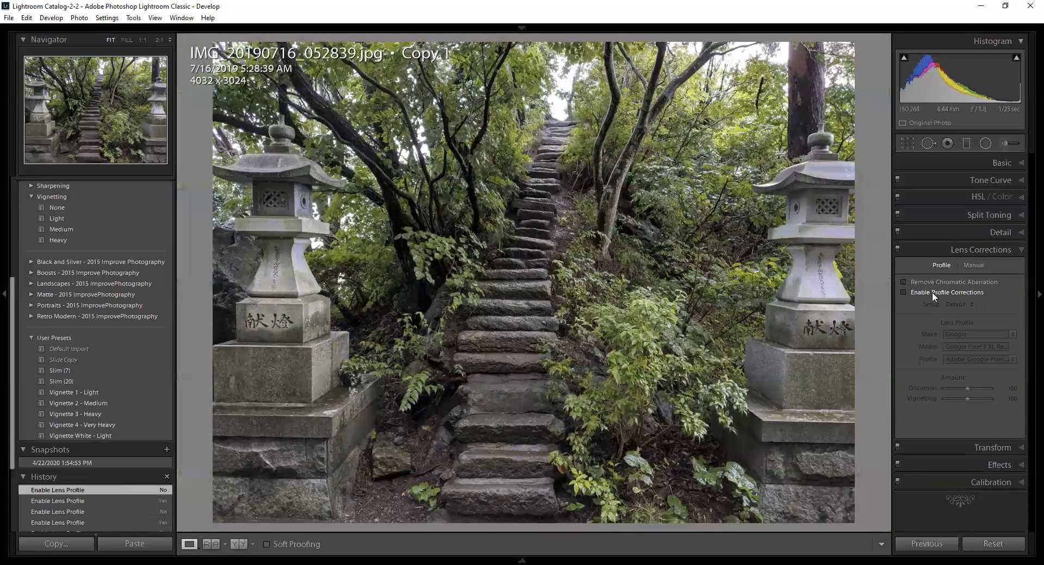
# Toggle the lens profile correction repeatedly to examine how it reshapes the stairway and stone lanterns, leaving it off
pyautogui.click(931, 292)
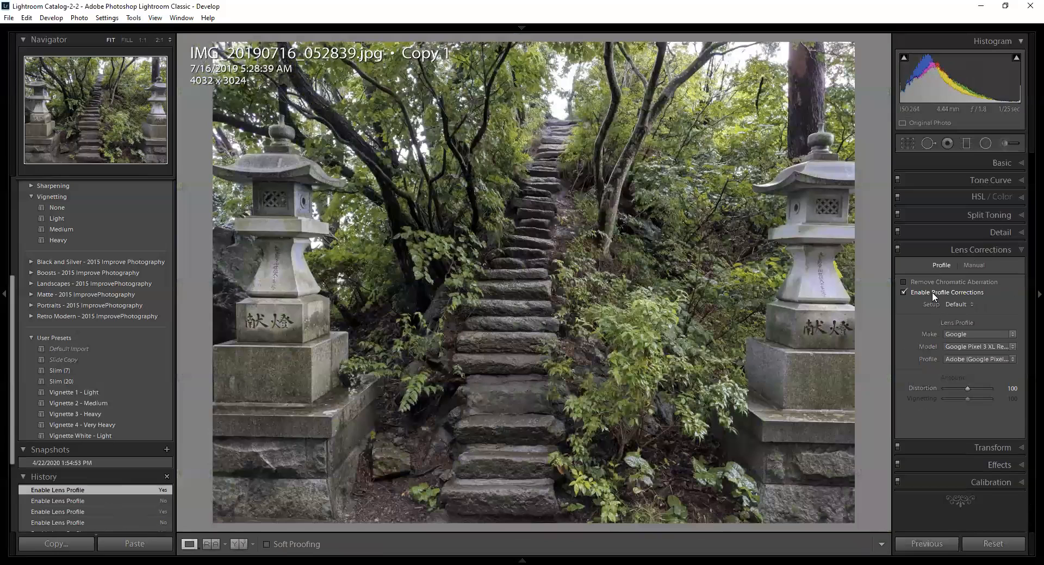
pyautogui.click(932, 292)
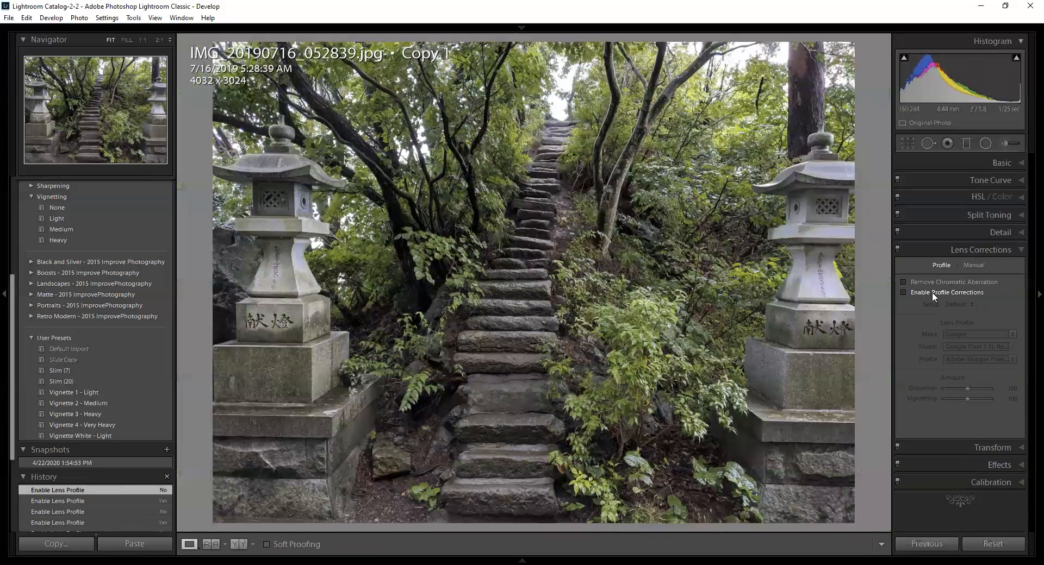
pyautogui.click(932, 293)
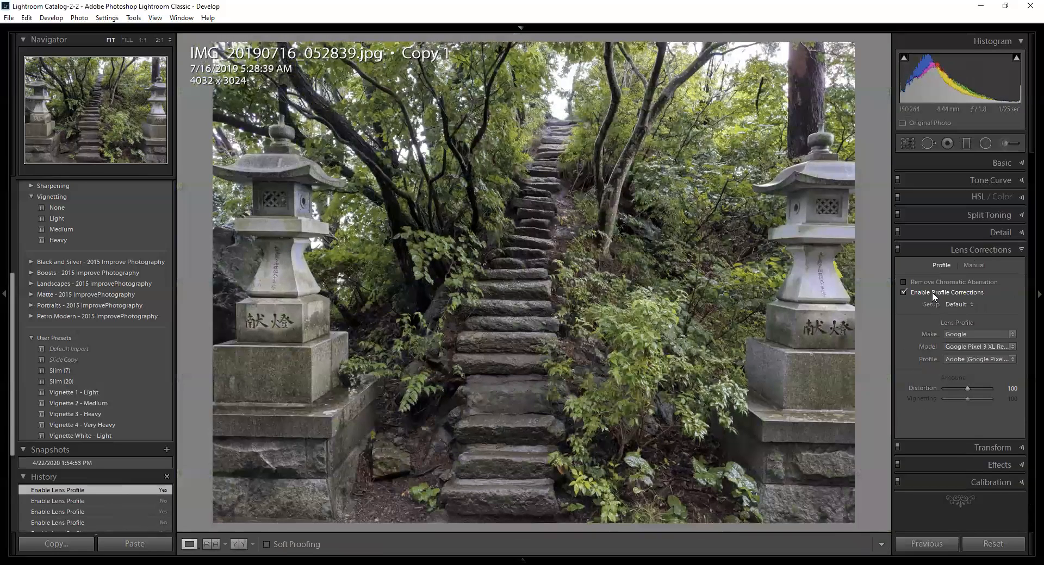
pyautogui.click(932, 293)
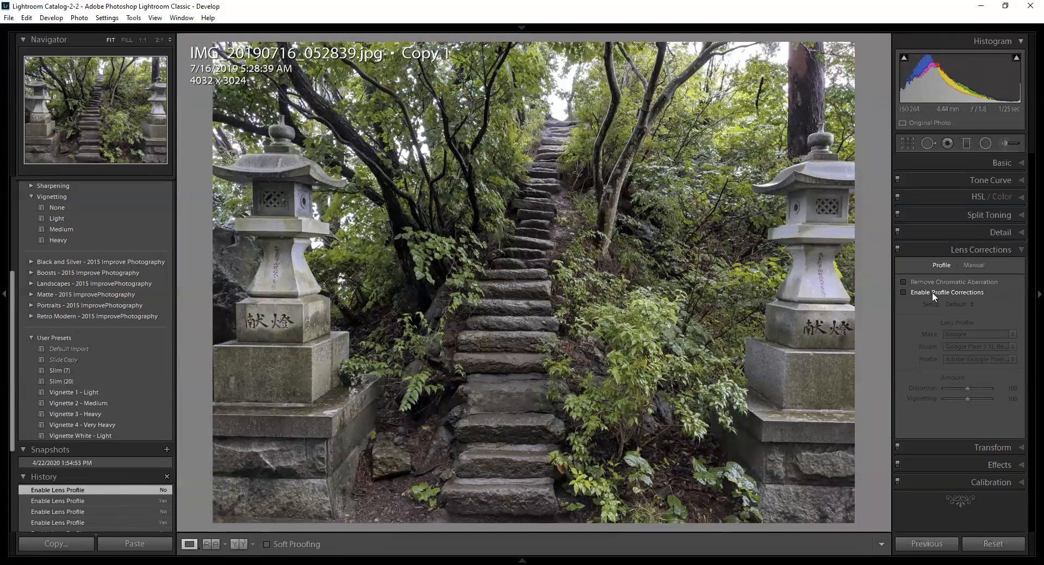
pyautogui.click(932, 293)
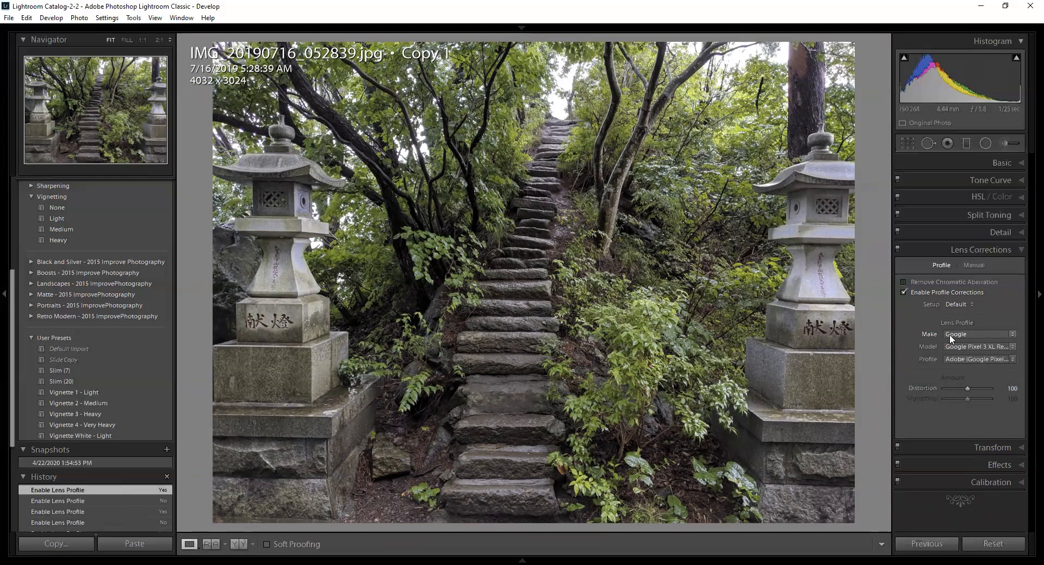
pyautogui.click(931, 292)
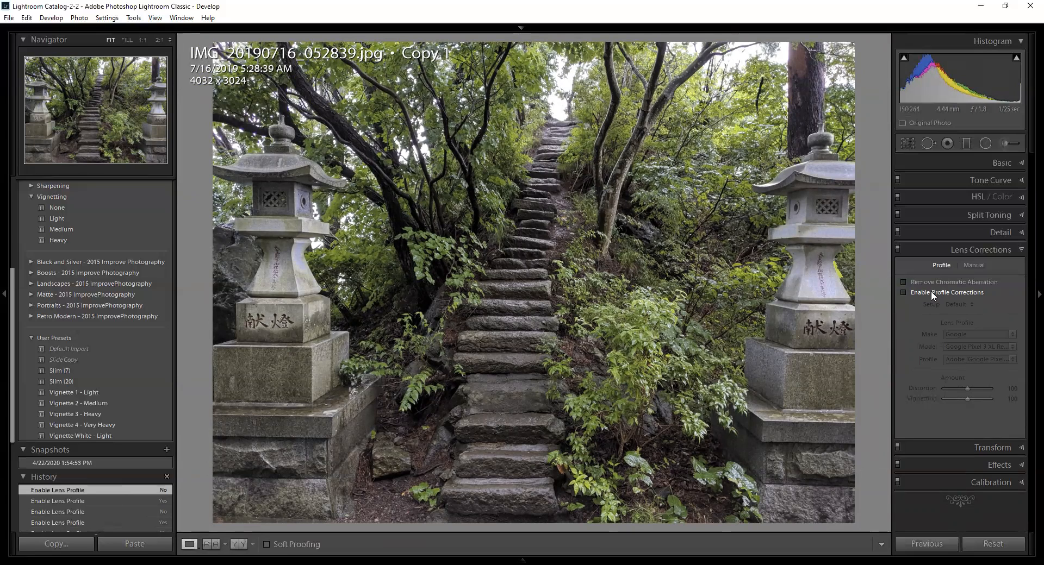
pyautogui.click(930, 292)
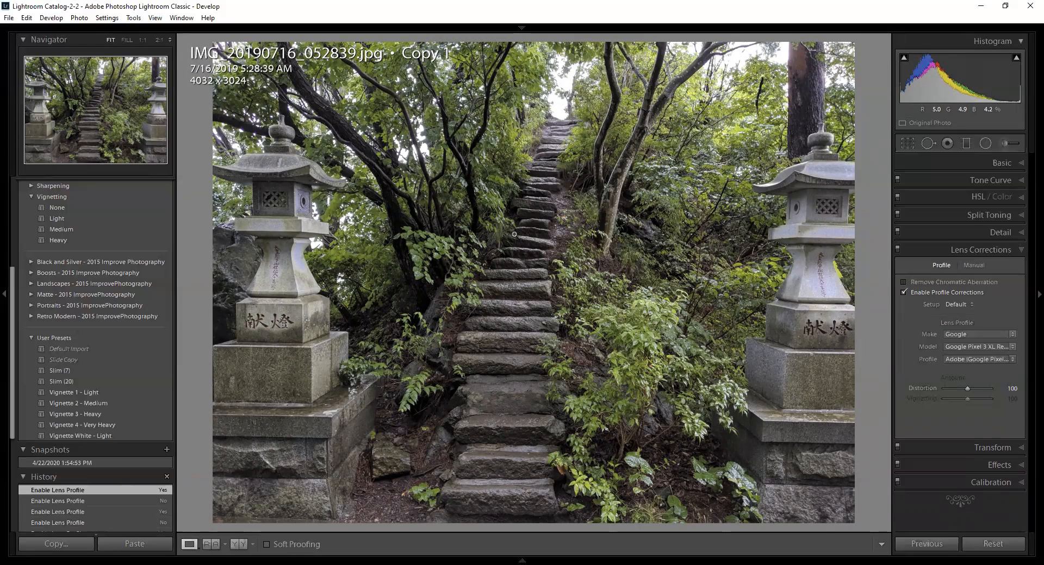
pyautogui.click(904, 293)
pyautogui.click(905, 292)
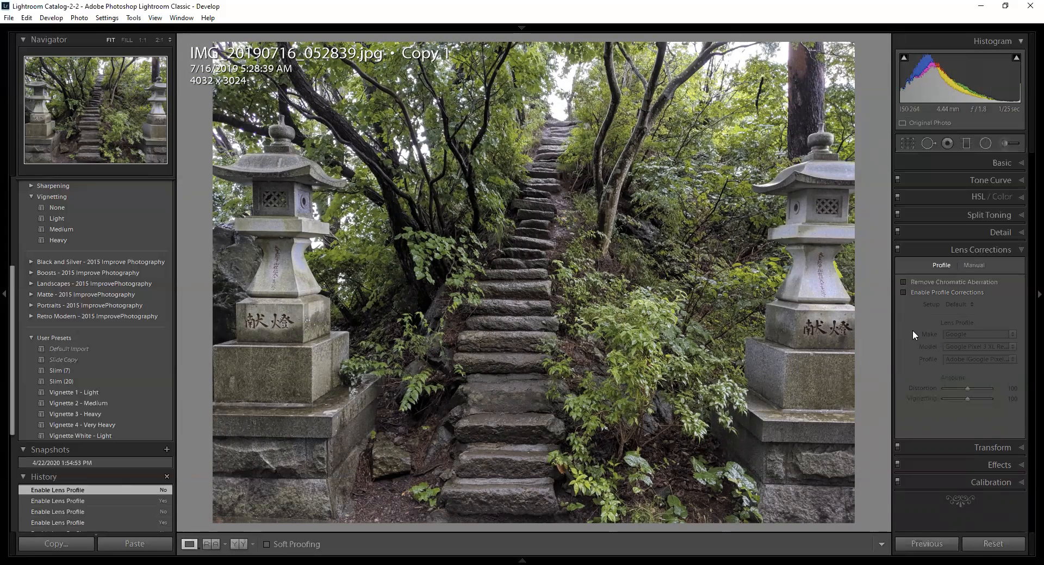
pyautogui.click(955, 292)
pyautogui.click(955, 293)
# Return to the Library grid and select all photos in the Develop Class collection
pyautogui.press('g')
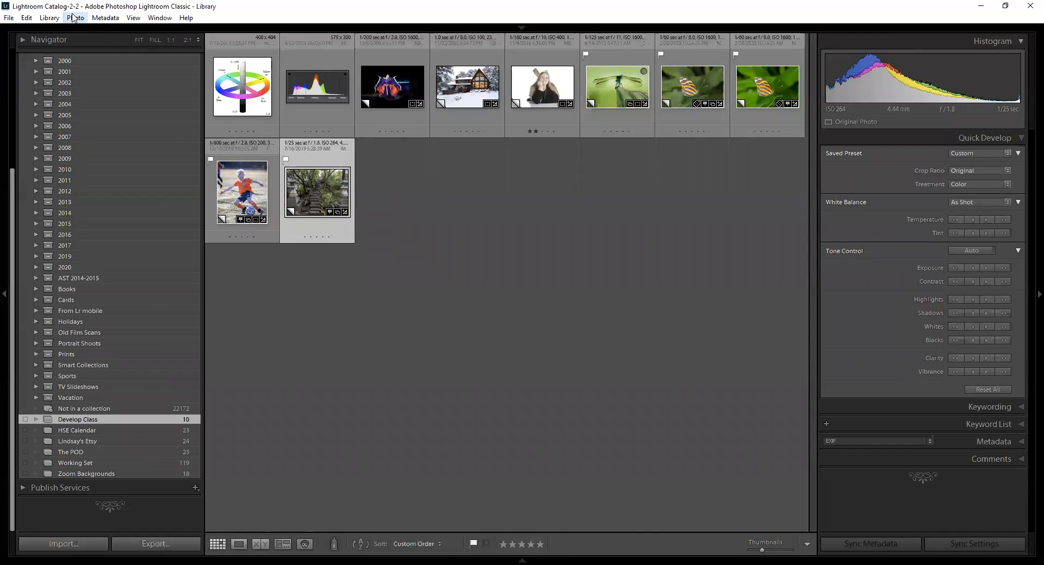
pyautogui.click(75, 18)
pyautogui.moveTo(105, 18)
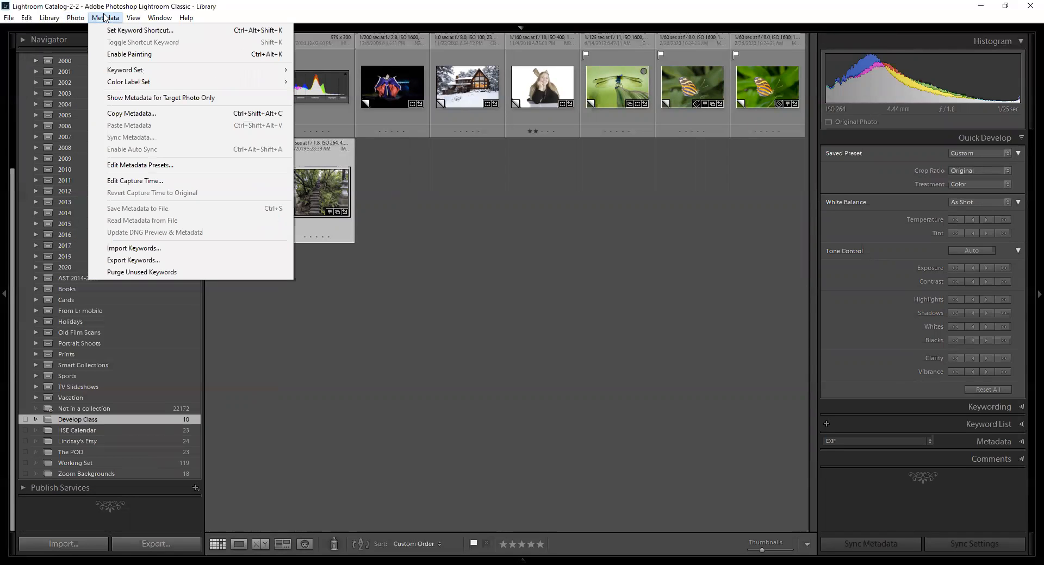
pyautogui.moveTo(59, 22)
pyautogui.click(462, 188)
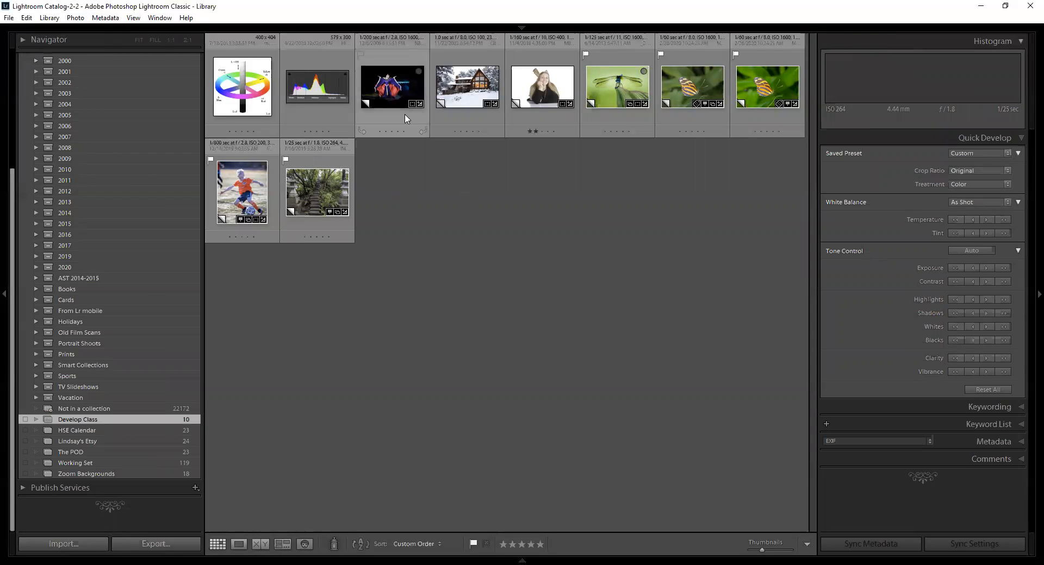
pyautogui.hotkey('ctrl', 'a')
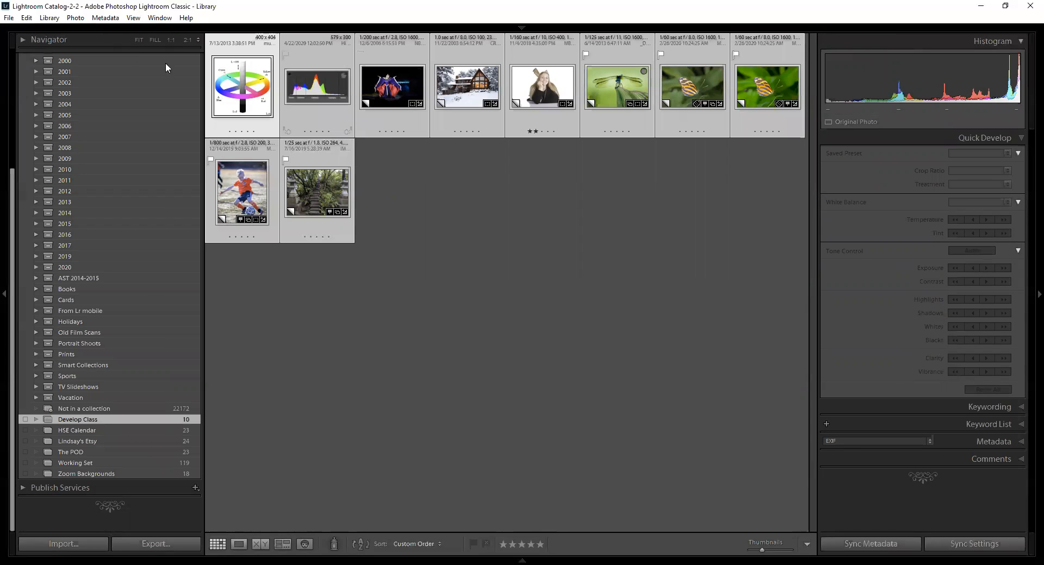
# Look for the command that synchronizes settings across the selected photos, checking both the Library and Develop modules
pyautogui.click(104, 18)
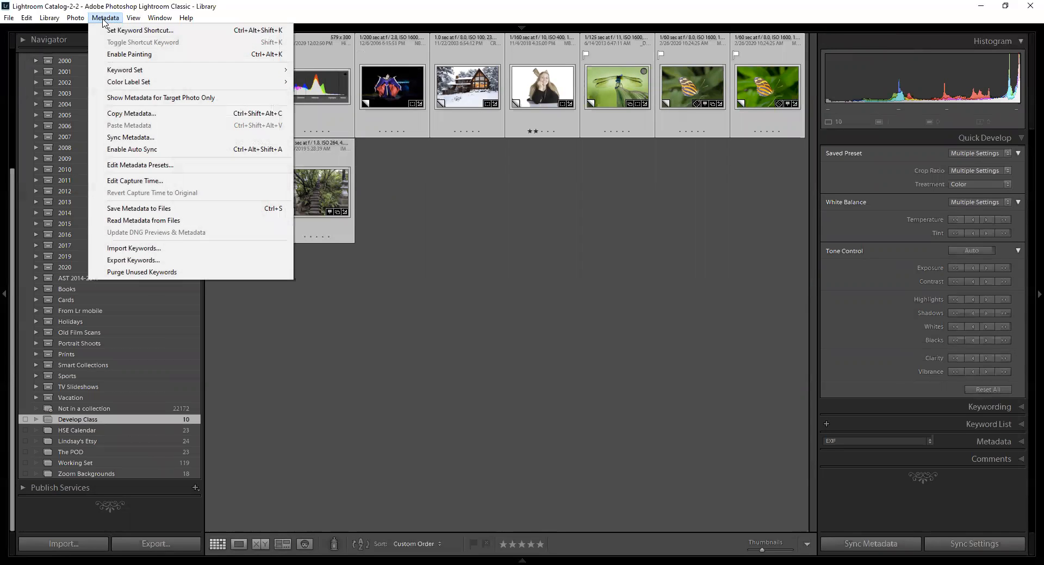
pyautogui.moveTo(76, 18)
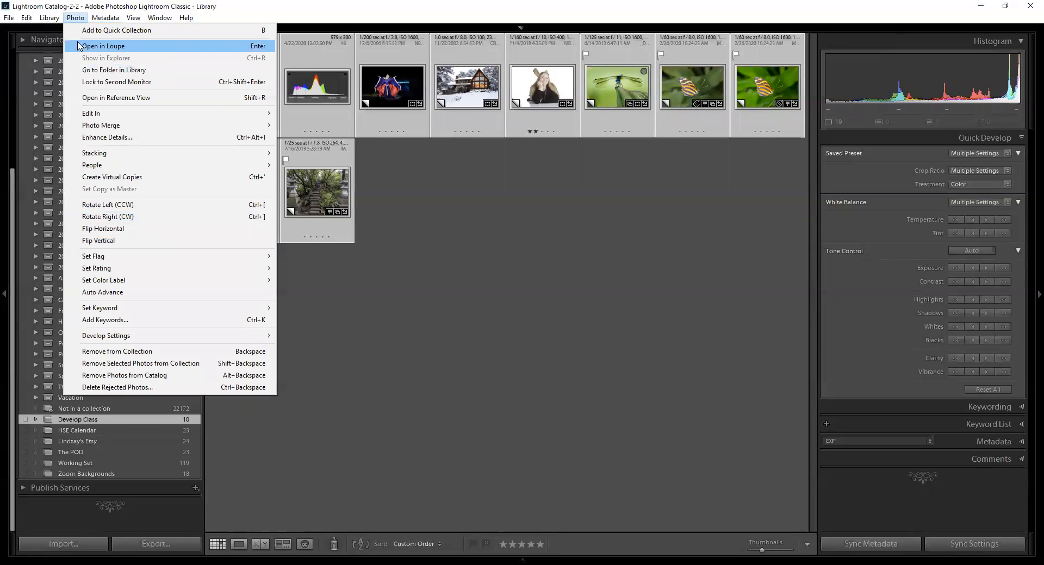
pyautogui.moveTo(44, 20)
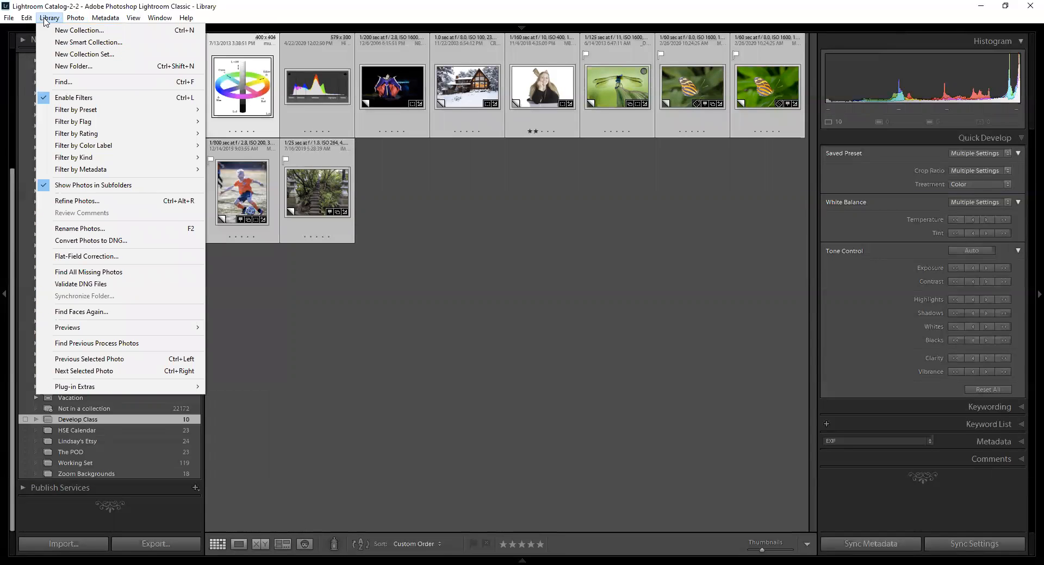
pyautogui.moveTo(104, 21)
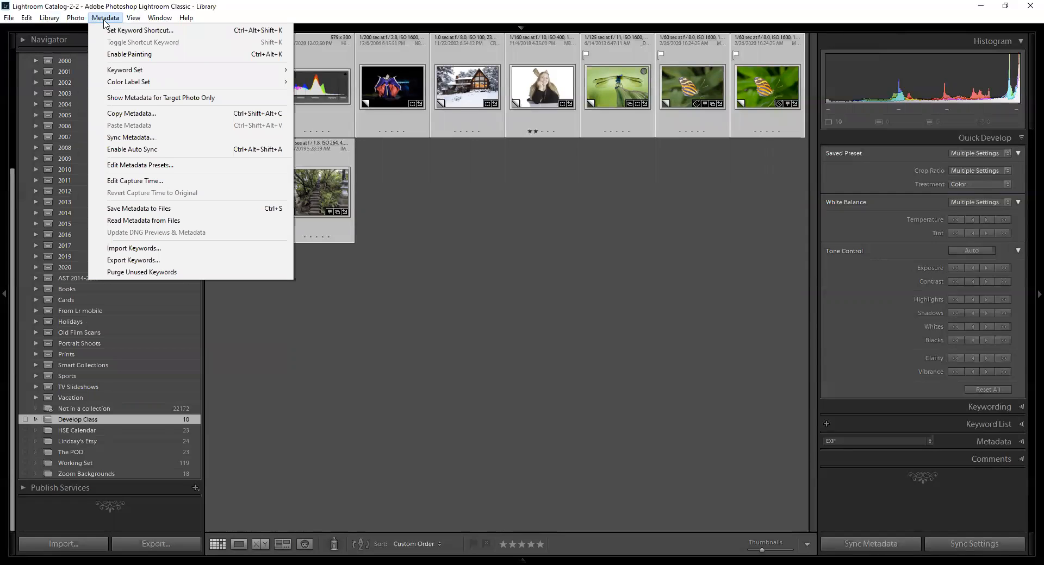
pyautogui.click(902, 5)
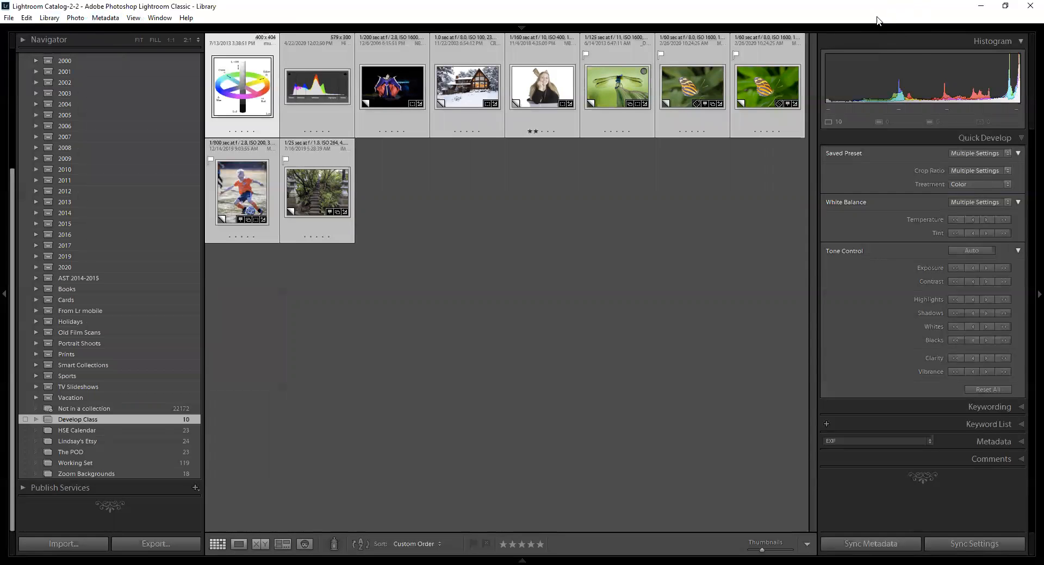
pyautogui.press('d')
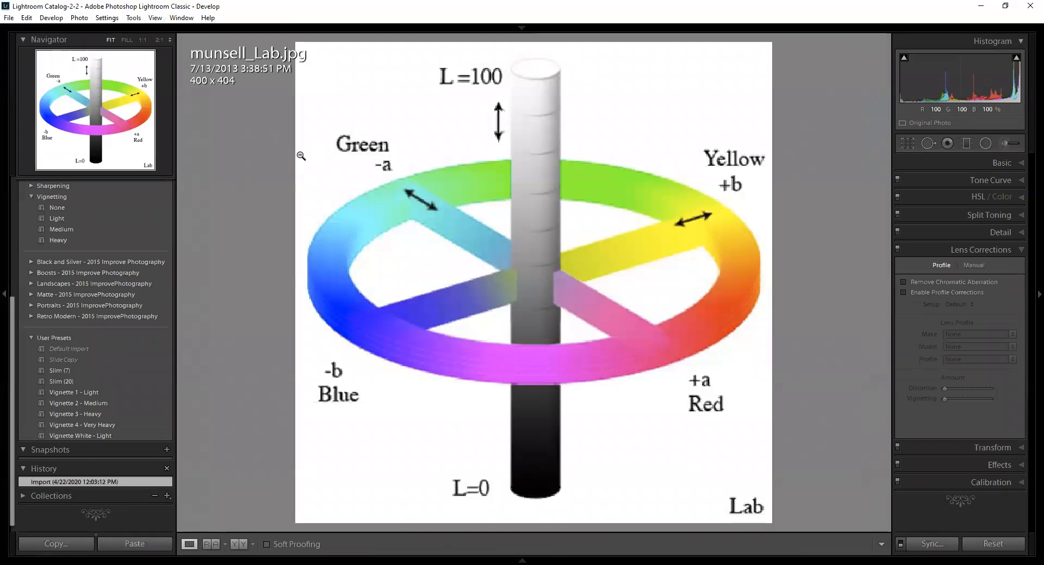
pyautogui.click(133, 18)
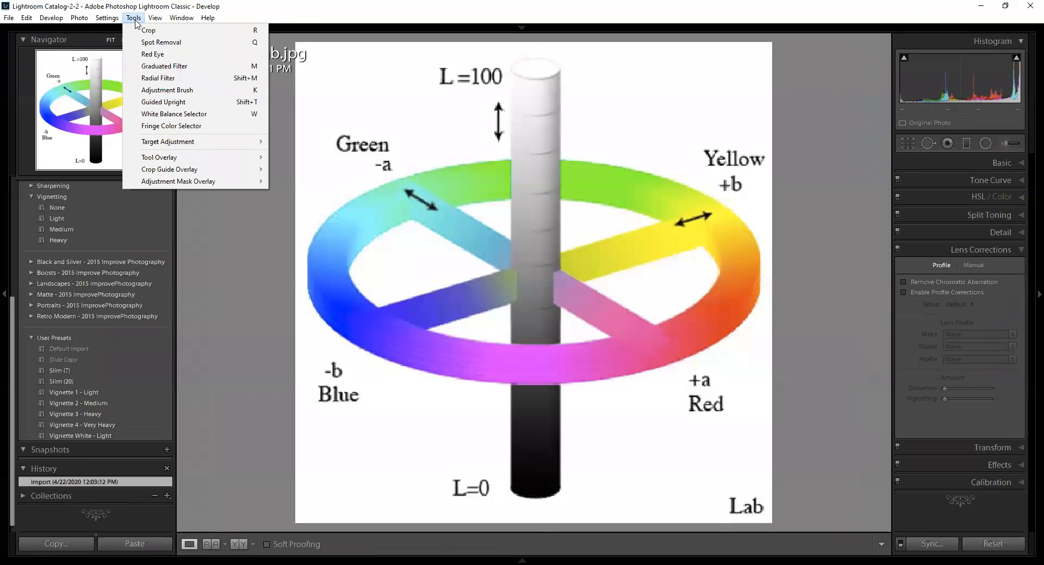
pyautogui.moveTo(117, 20)
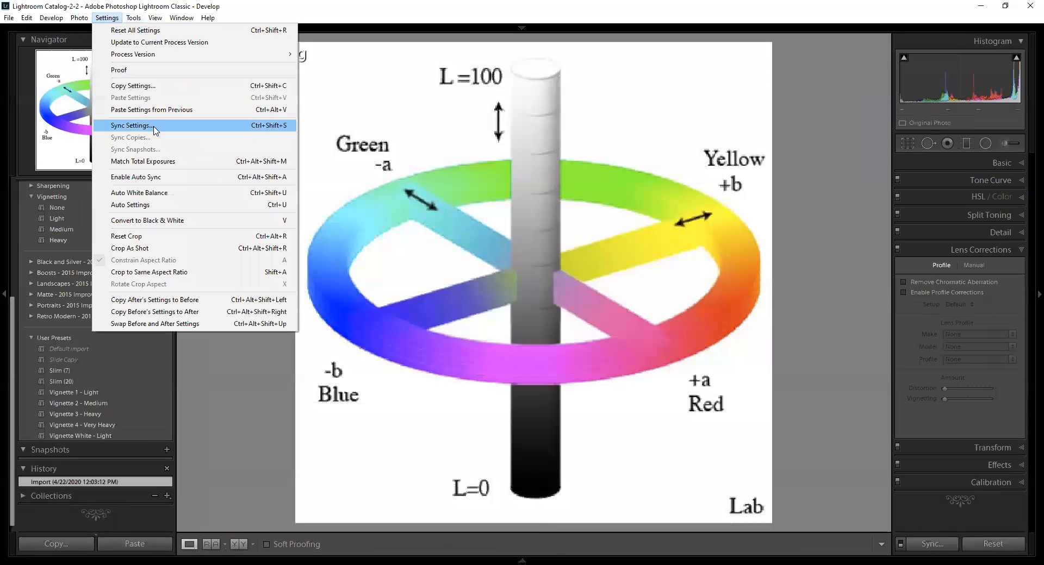
pyautogui.click(529, 223)
pyautogui.click(529, 223)
# Review the Synchronize Settings options from the grid, clear Treatment & Profile, choose Spot Removal, and cancel the synchronization
pyautogui.press('g')
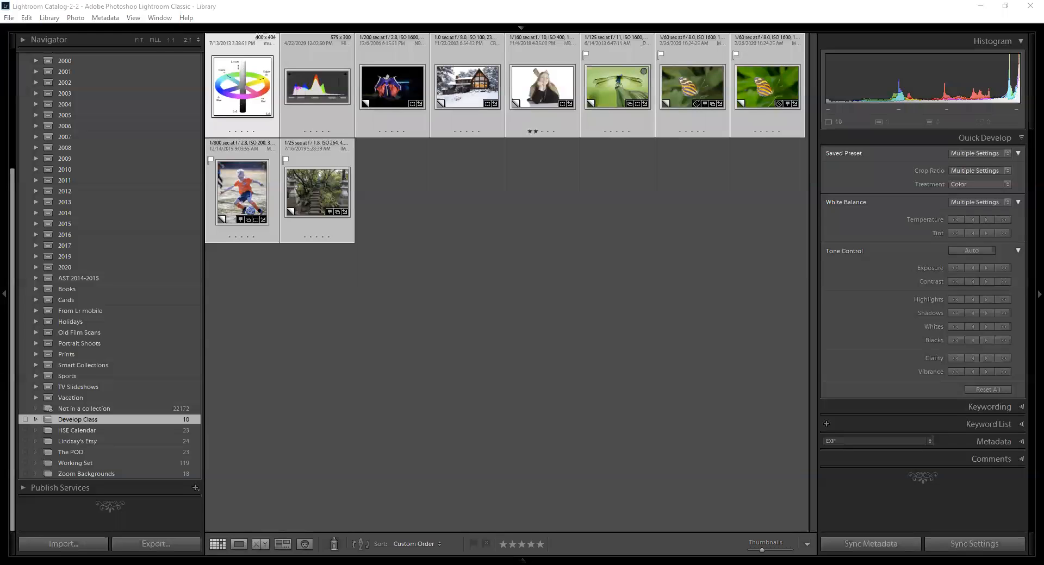
pyautogui.hotkey('ctrl', 'shift', 's')
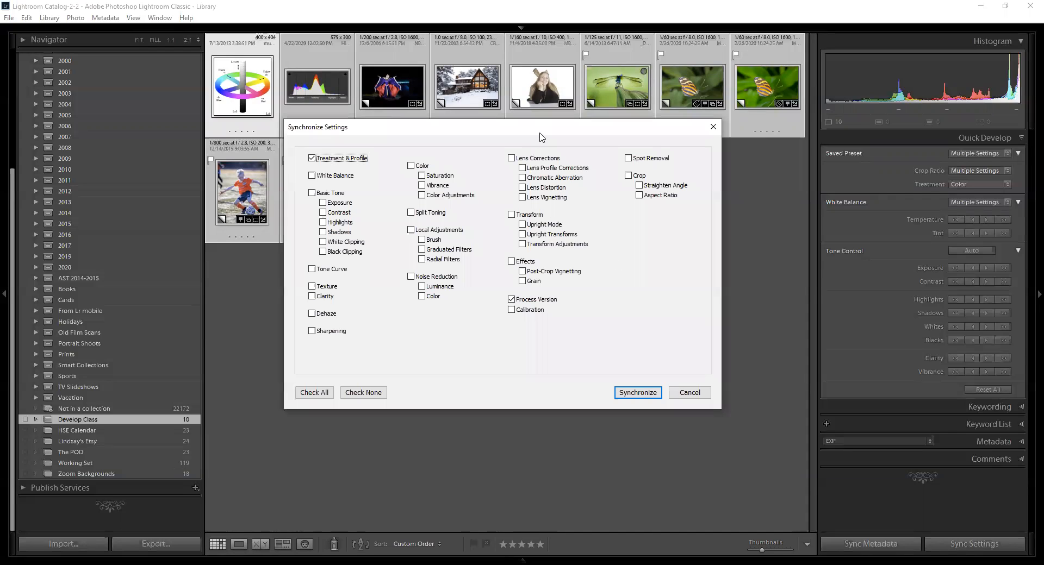
pyautogui.moveTo(541, 130); pyautogui.dragTo(538, 139)
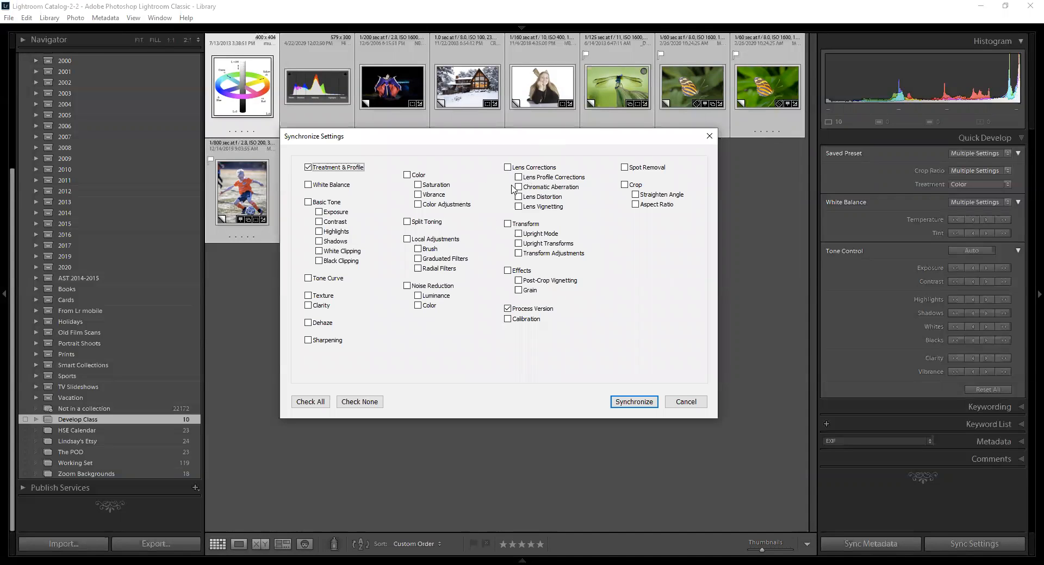
pyautogui.click(349, 170)
pyautogui.click(319, 187)
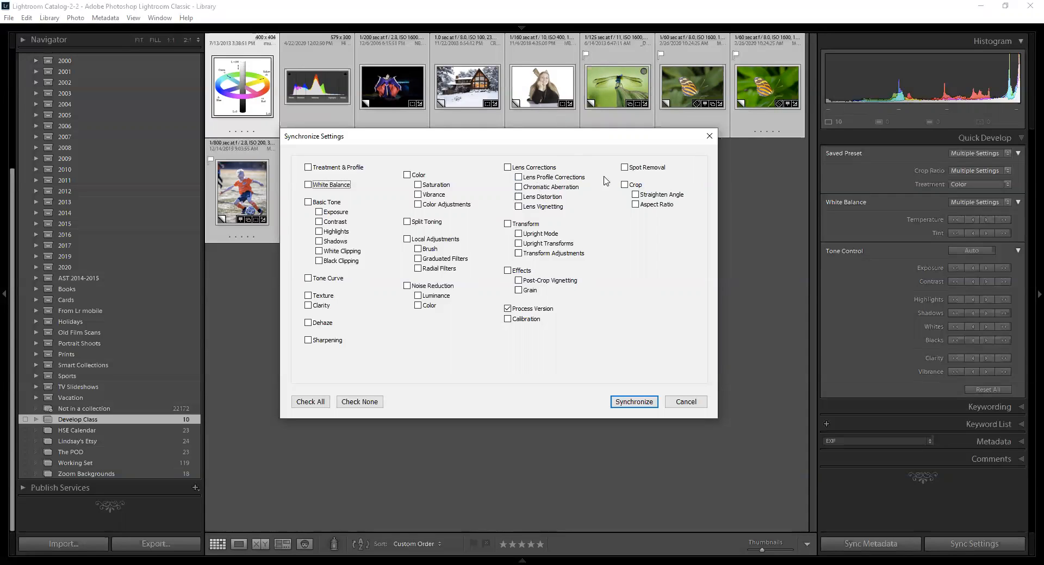
pyautogui.click(624, 169)
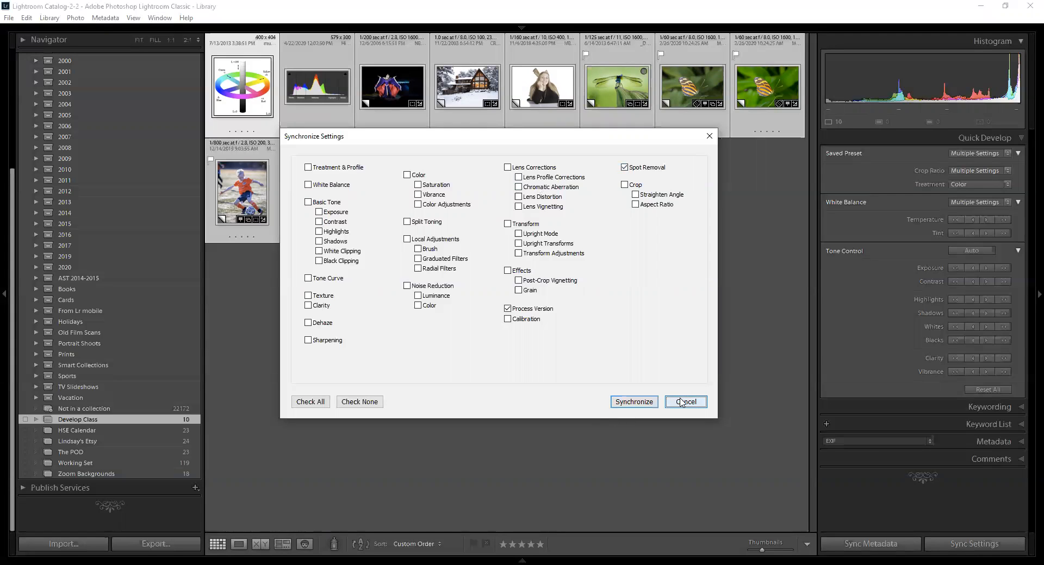
pyautogui.press('Return')
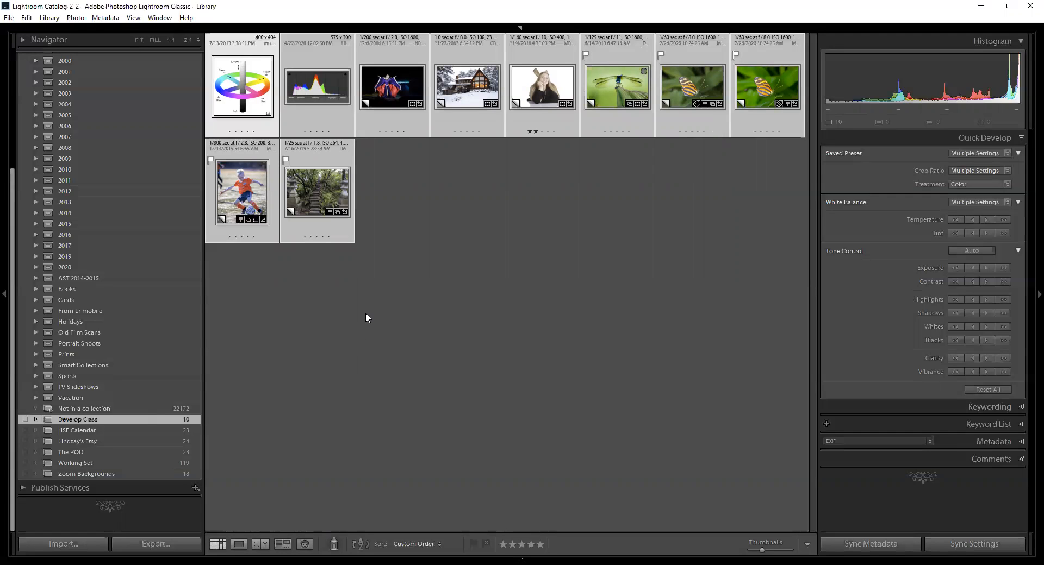
# Leaf through the selected photos in Develop, return to the grid, and open the dragonfly photo enlarged in loupe view
pyautogui.press('d')
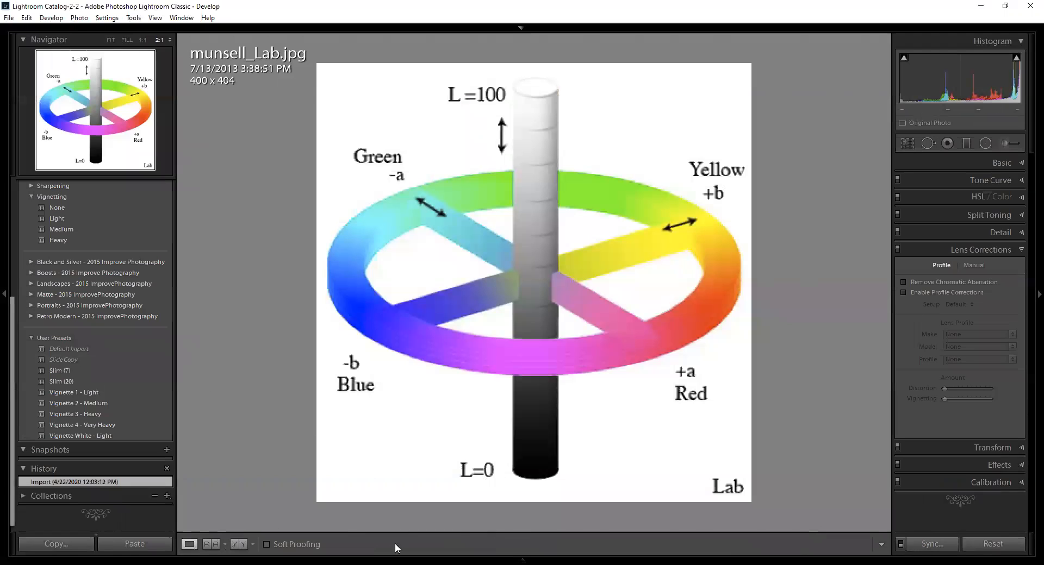
pyautogui.press('Right')
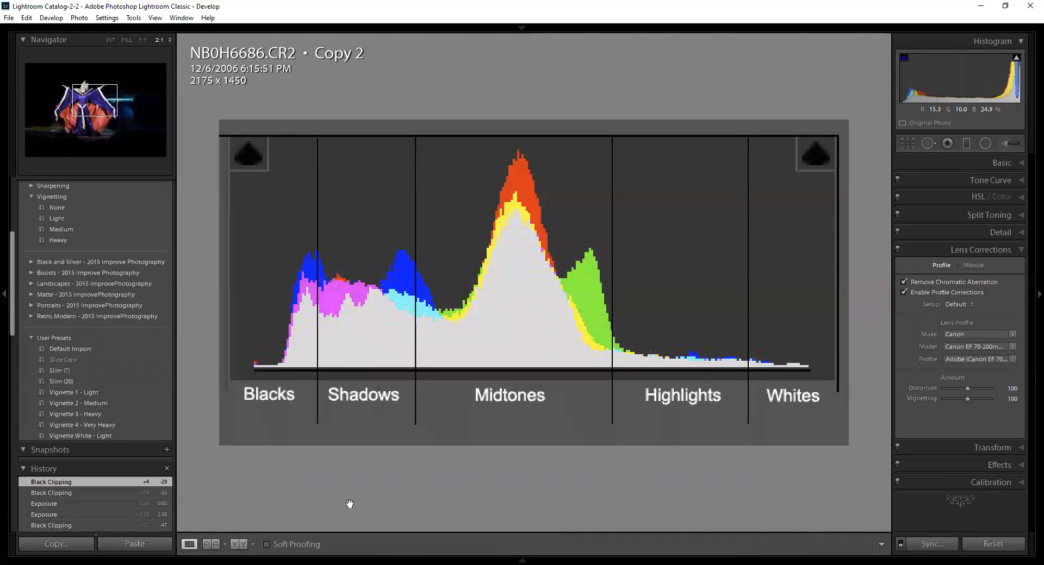
pyautogui.press('Right')
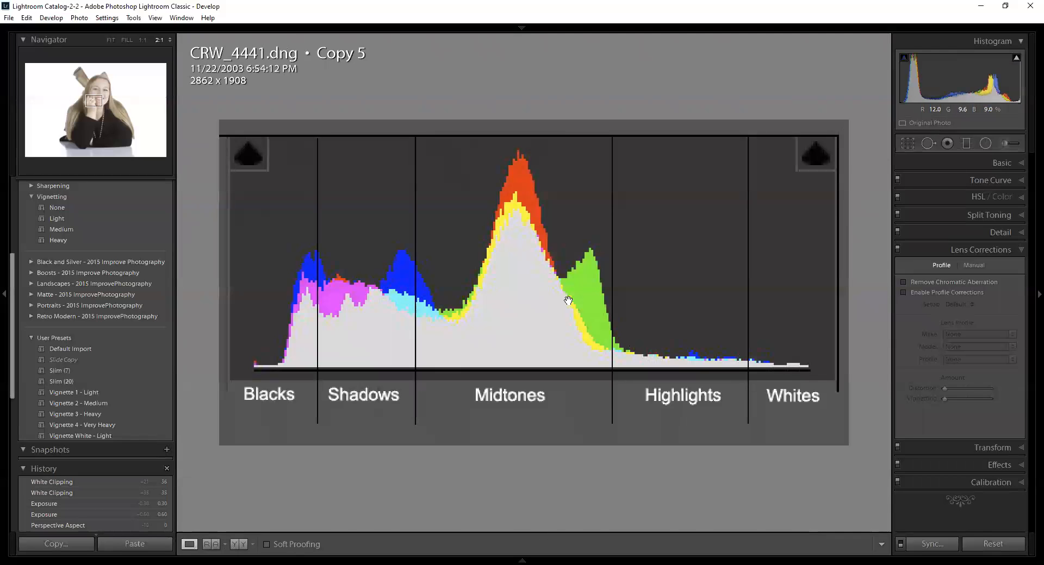
pyautogui.press('g')
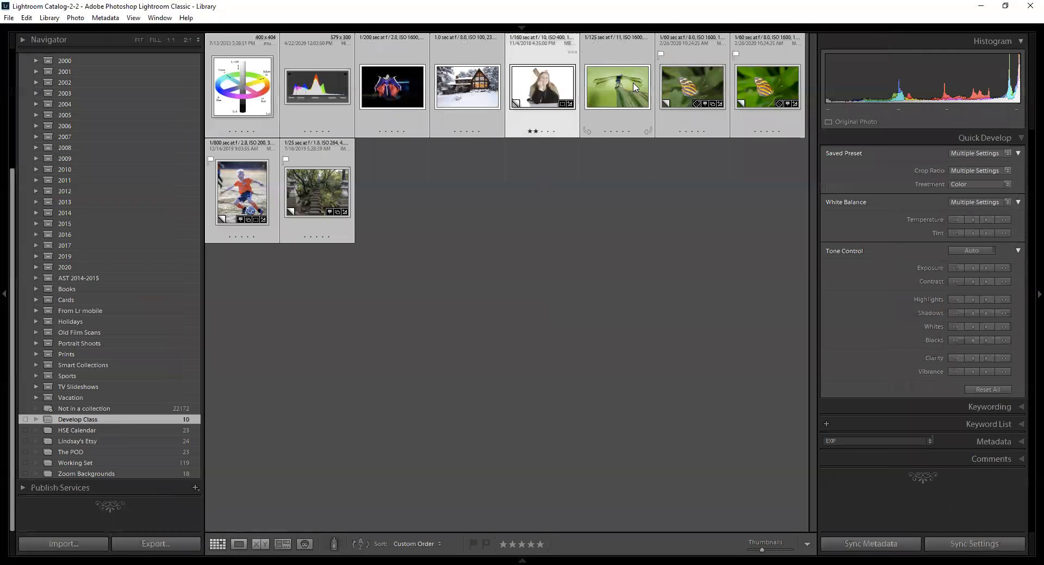
pyautogui.click(629, 89)
pyautogui.press('z')
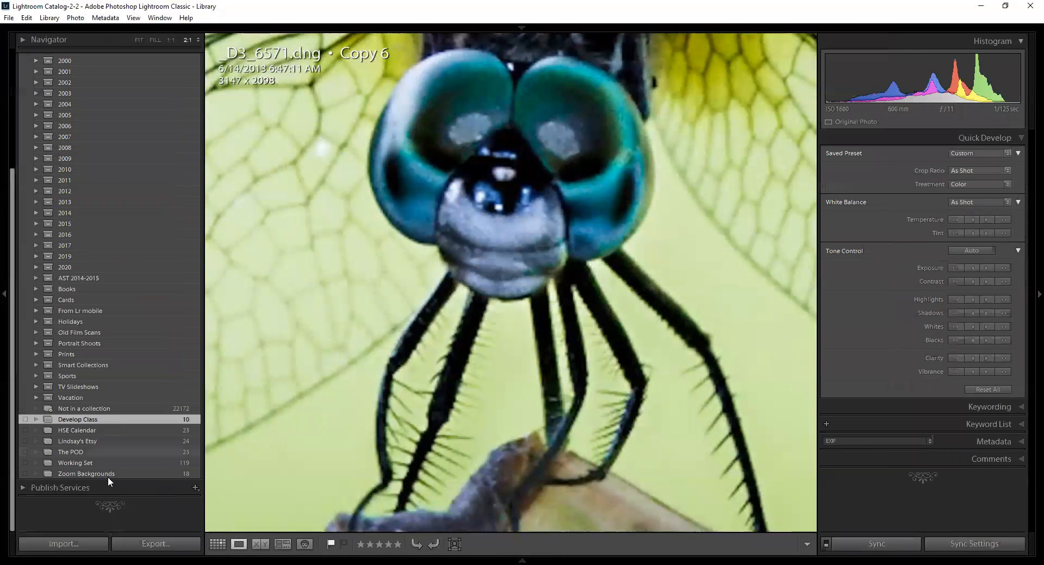
# Open the dragonfly photo in Develop, fit it to the view, and examine its edit history back to the virtual copy's creation
pyautogui.press('d')
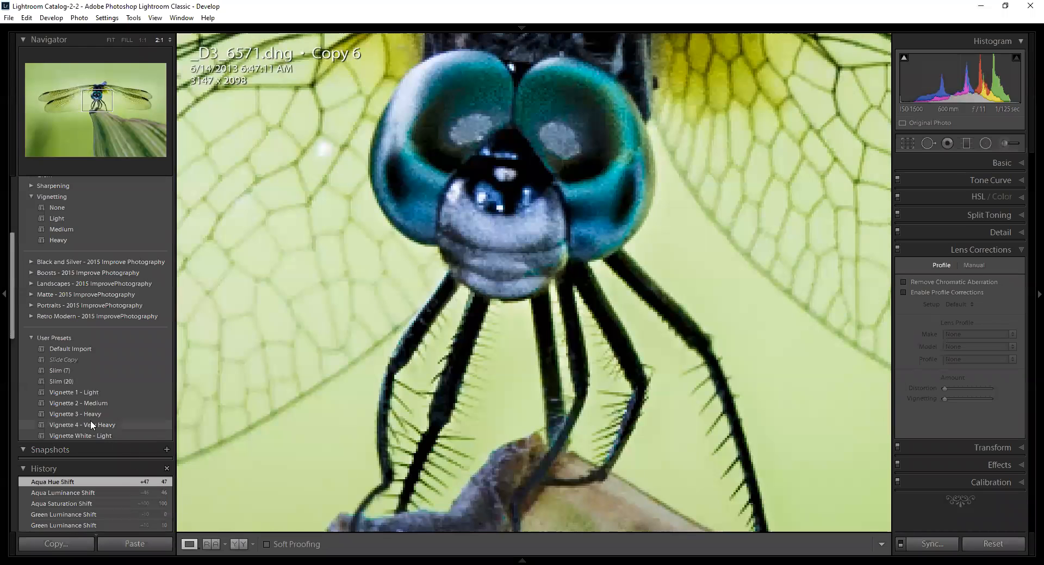
pyautogui.click(90, 420)
pyautogui.scroll(-5, 82, 434)
pyautogui.scroll(-10, 85, 433)
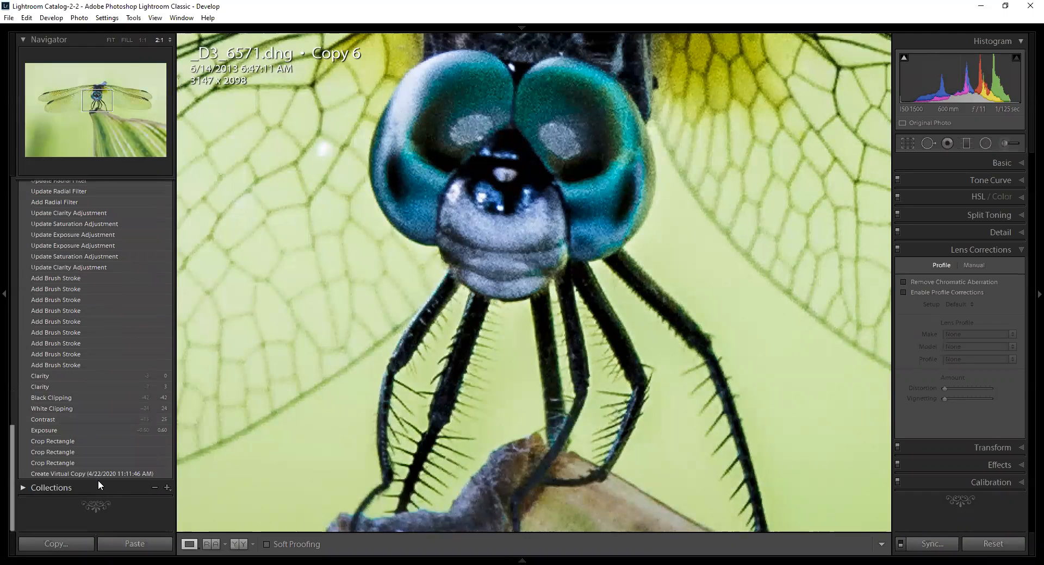
pyautogui.click(456, 300)
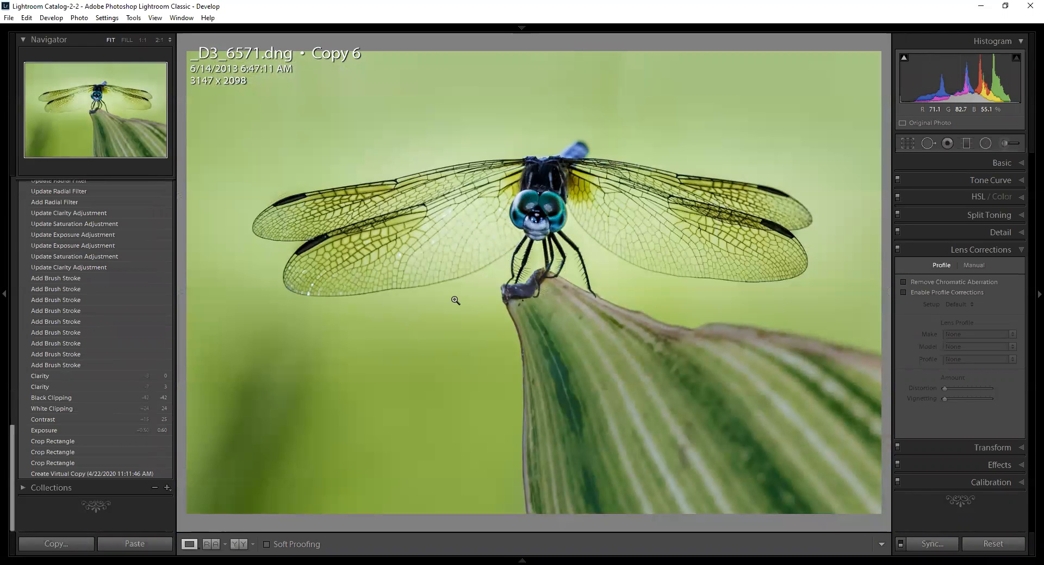
pyautogui.scroll(8, 112, 428)
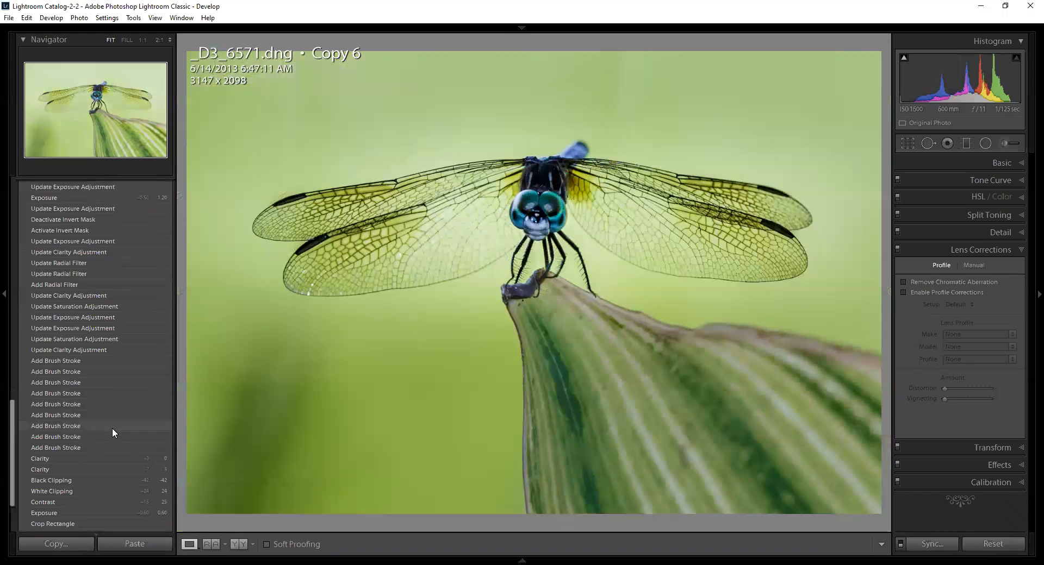
# Preview the dragonfly photo at its Green Hue Shift history state and at earlier graduated filter and exposure adjustment states
pyautogui.scroll(2, 112, 429)
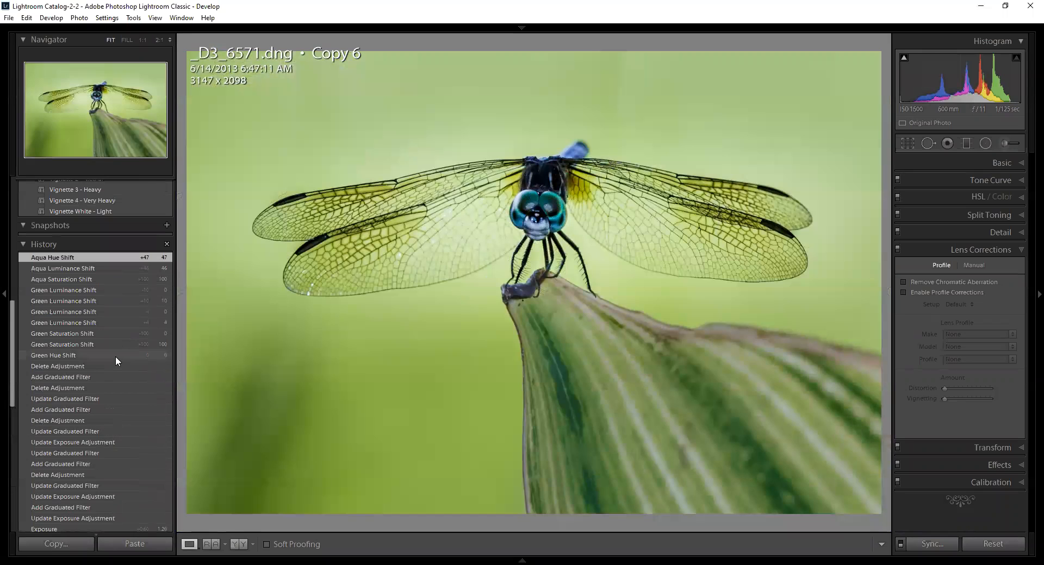
pyautogui.scroll(-5, 115, 356)
pyautogui.scroll(5, 115, 357)
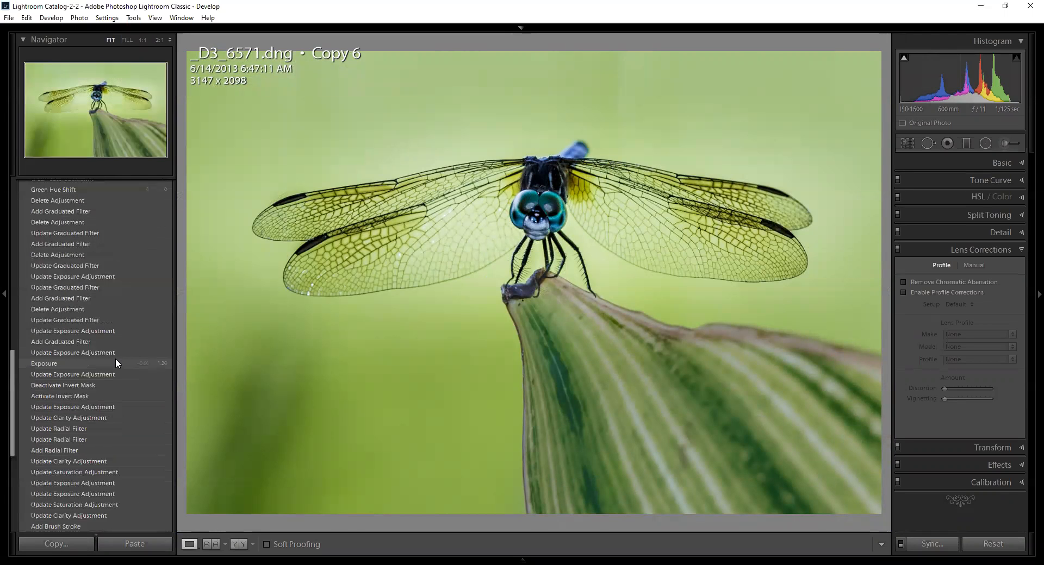
pyautogui.click(107, 272)
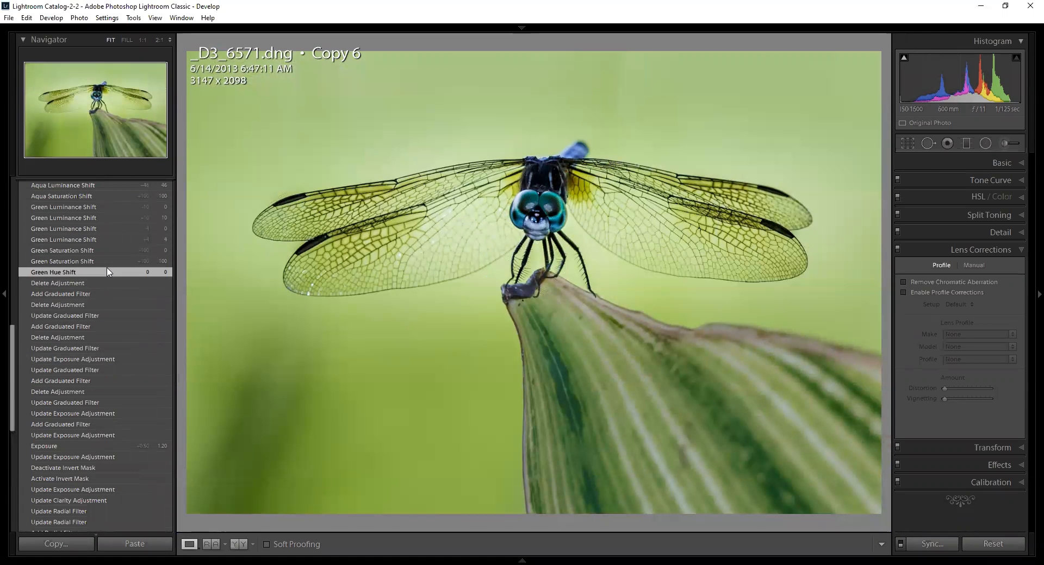
pyautogui.click(88, 370)
pyautogui.click(83, 435)
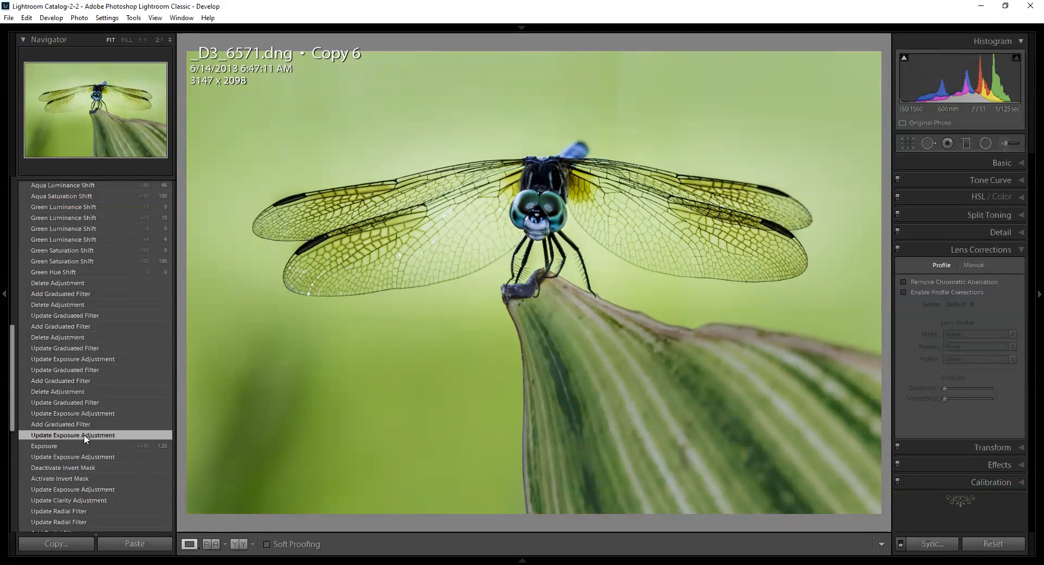
# Roll the dragonfly photo back to the Clarity history state just before the first brush stroke, and show its Basic settings
pyautogui.scroll(-8, 84, 435)
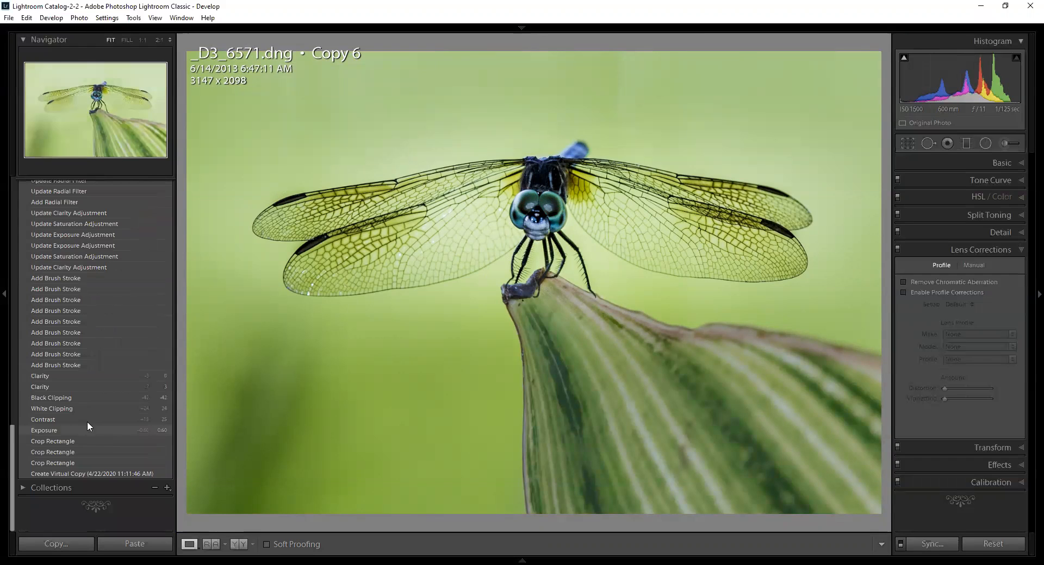
pyautogui.click(95, 366)
pyautogui.click(93, 376)
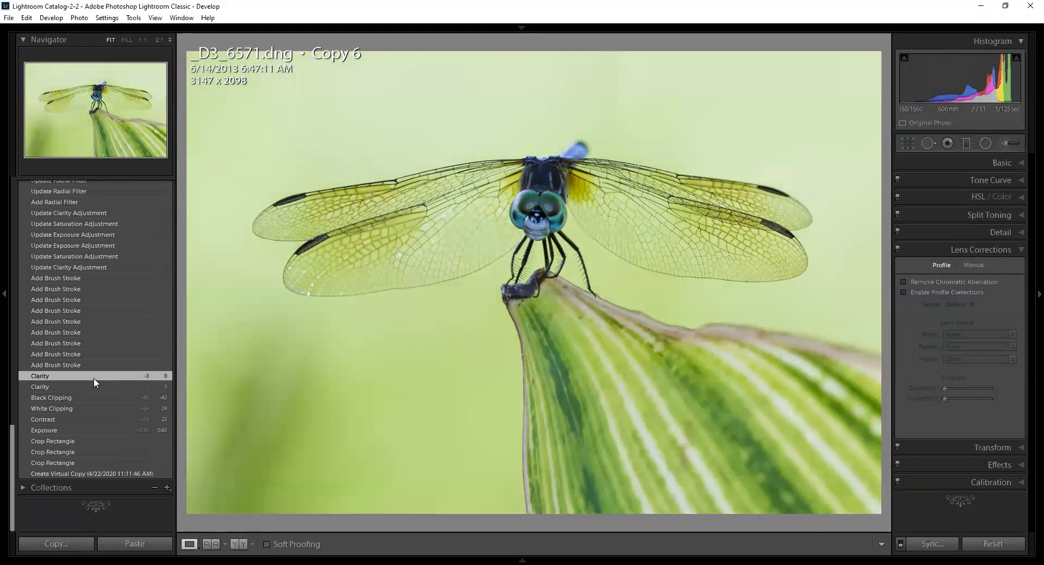
pyautogui.scroll(2, 94, 374)
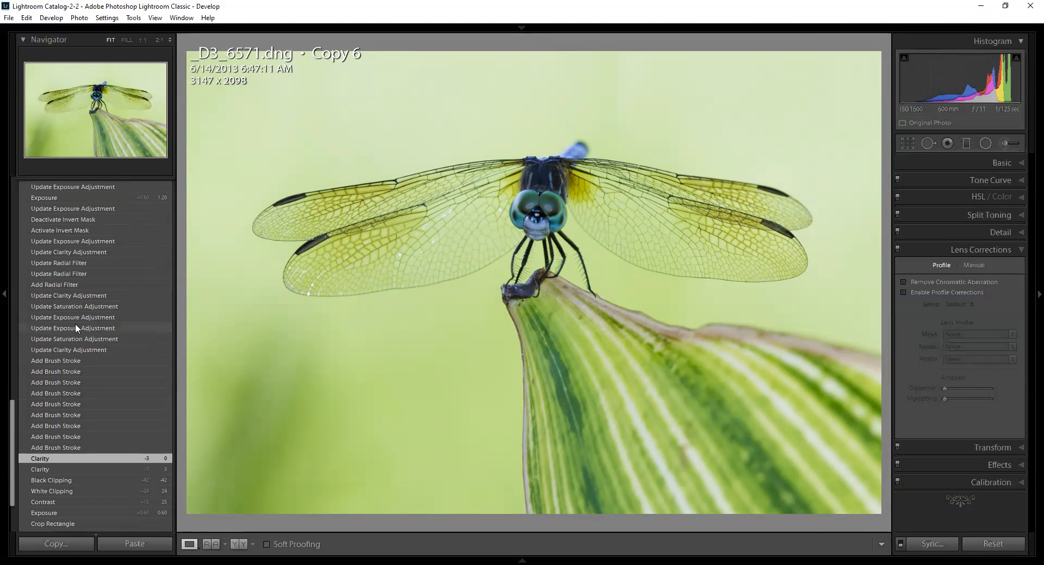
pyautogui.click(1024, 162)
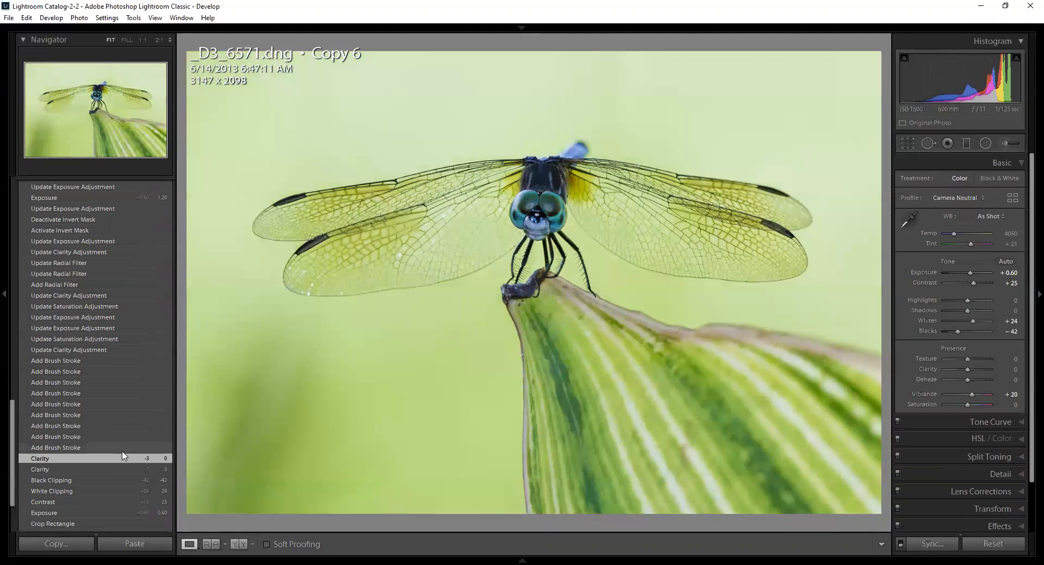
# Compare the first Add Brush Stroke history state with the Clarity state directly before it
pyautogui.scroll(2, 117, 394)
pyautogui.scroll(-3, 118, 394)
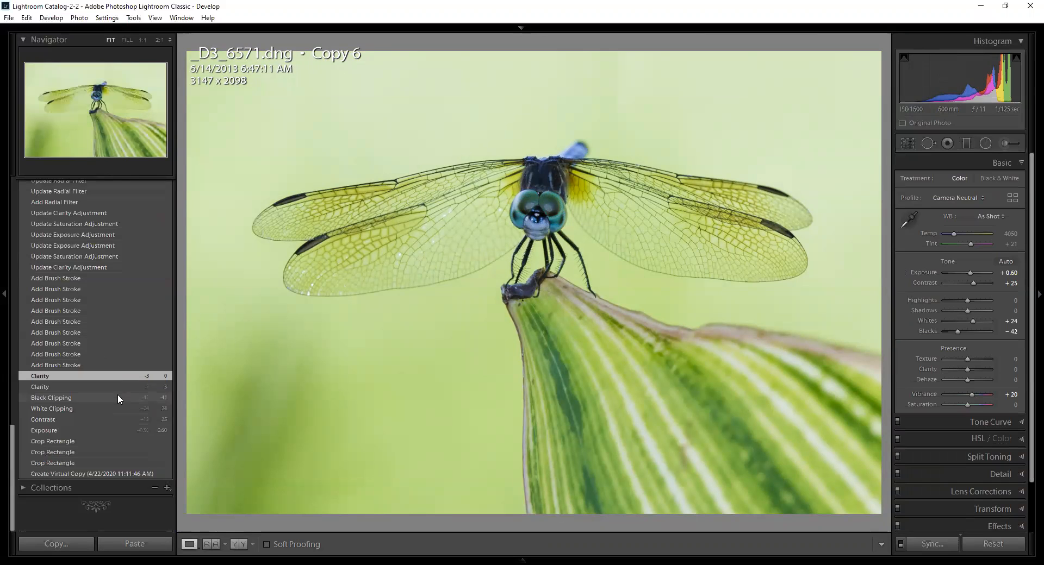
pyautogui.click(115, 366)
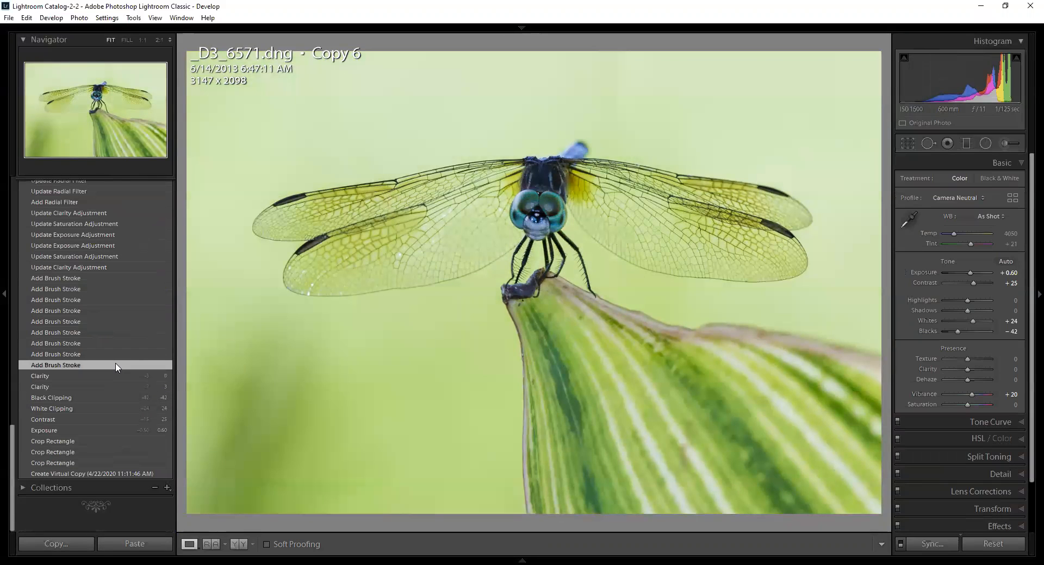
pyautogui.click(109, 379)
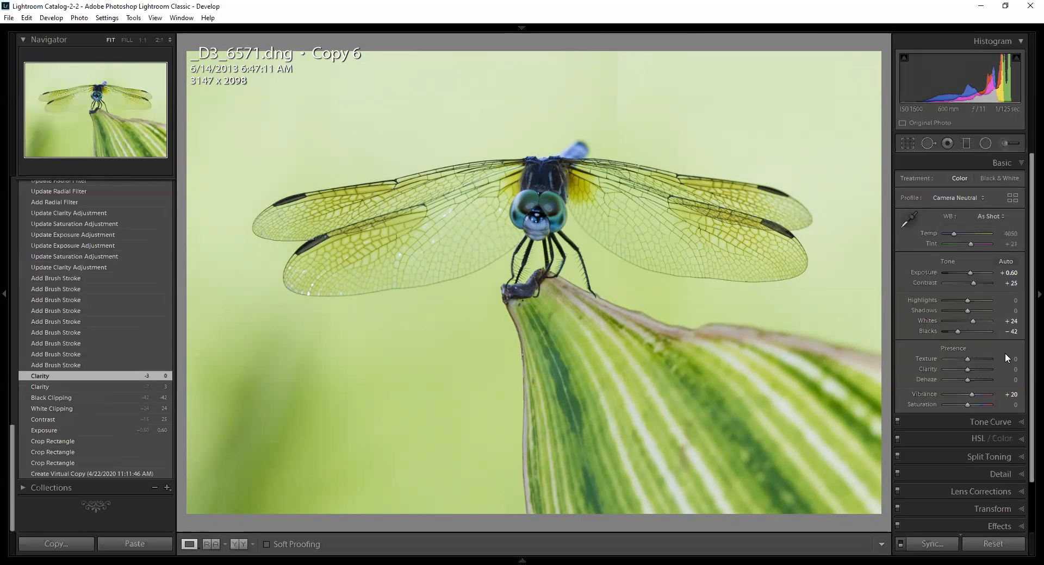
# Try setting Clarity to +34 from the earlier history state, examine the history list, and undo the change
pyautogui.moveTo(967, 370); pyautogui.dragTo(975, 370)
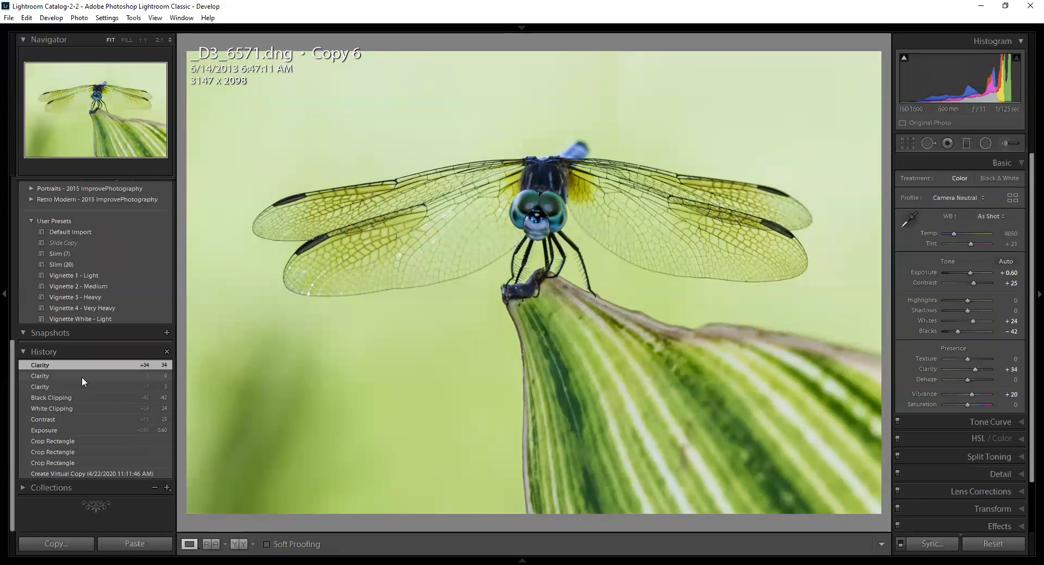
pyautogui.scroll(3, 83, 387)
pyautogui.scroll(-1, 83, 387)
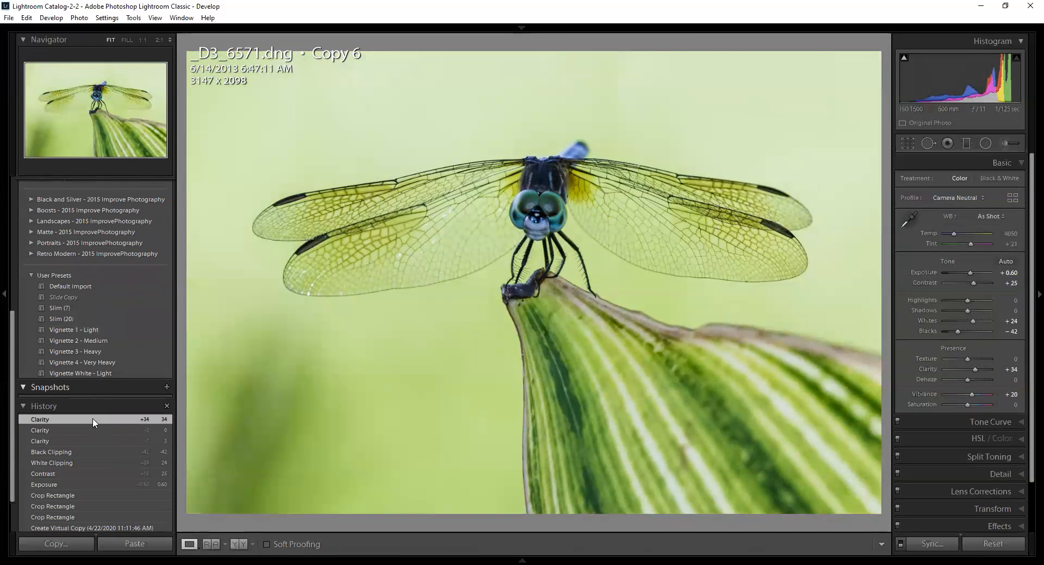
pyautogui.scroll(-2, 94, 427)
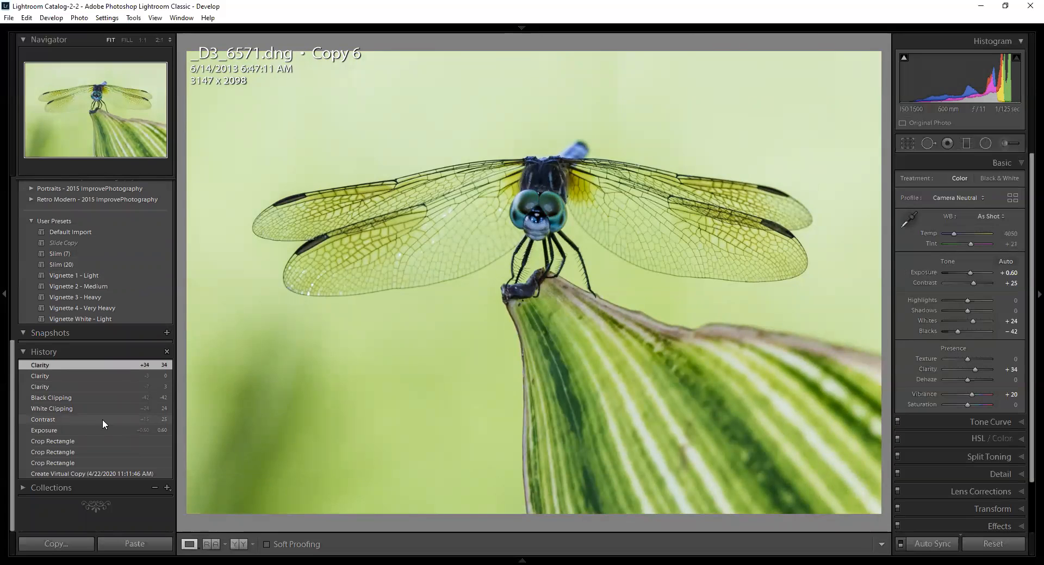
pyautogui.hotkey('ctrl', 'z')
pyautogui.scroll(-3, 108, 408)
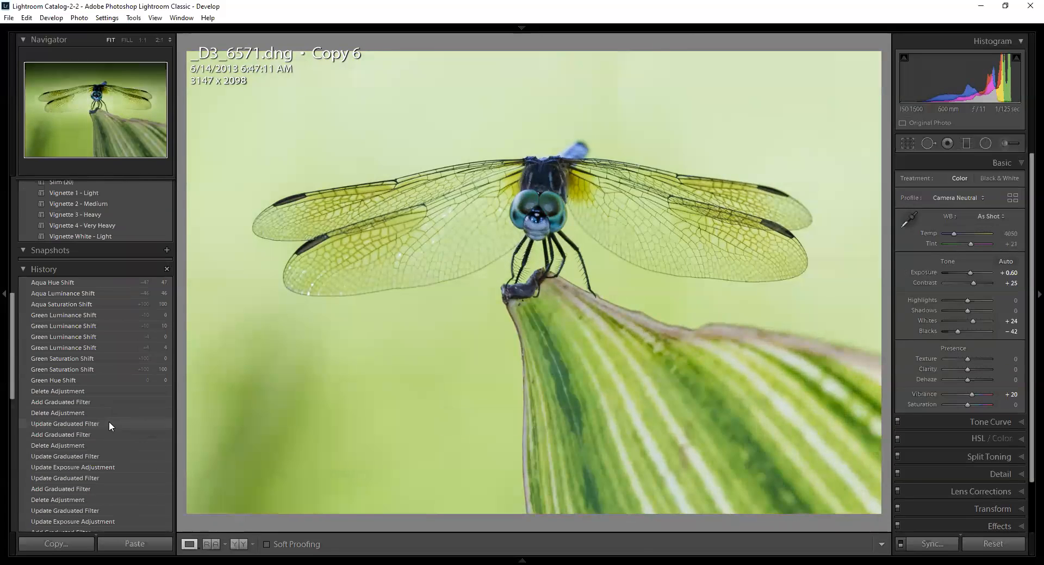
pyautogui.scroll(-10, 92, 429)
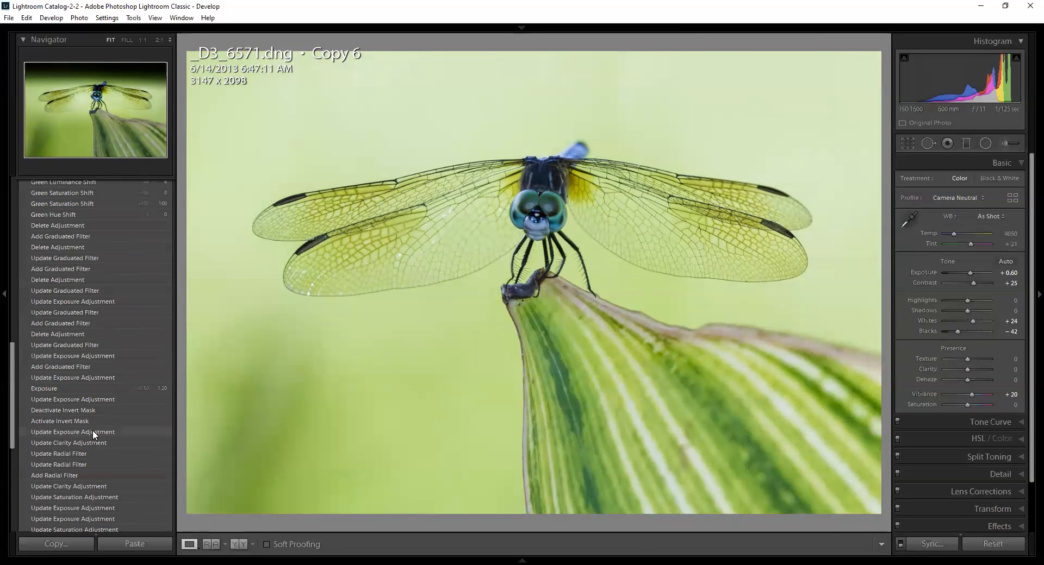
pyautogui.scroll(15, 94, 422)
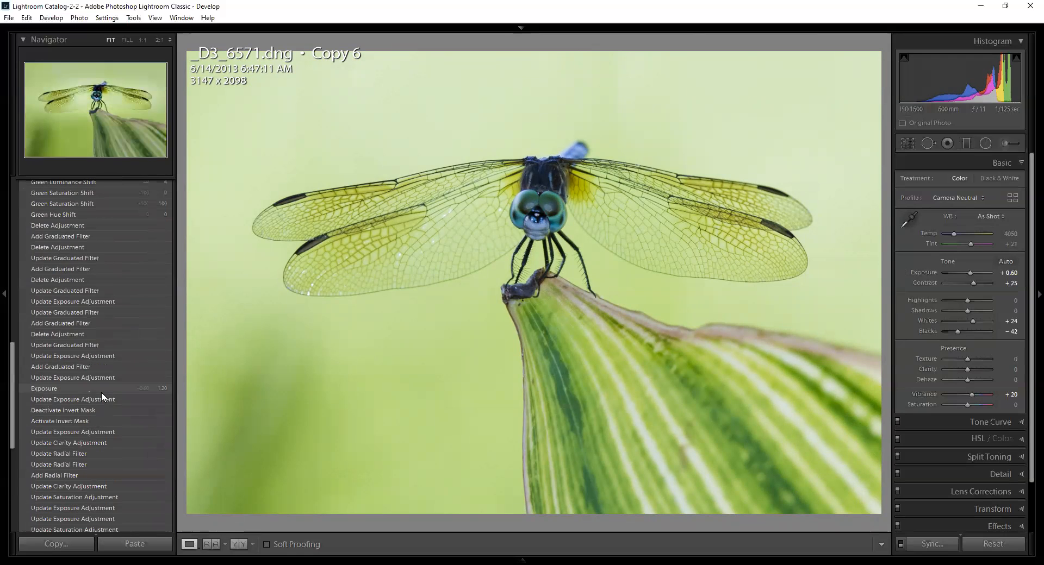
# Save the rolled-back state as a snapshot with the default date name, and return the photo to its latest Aqua Hue Shift state
pyautogui.click(167, 333)
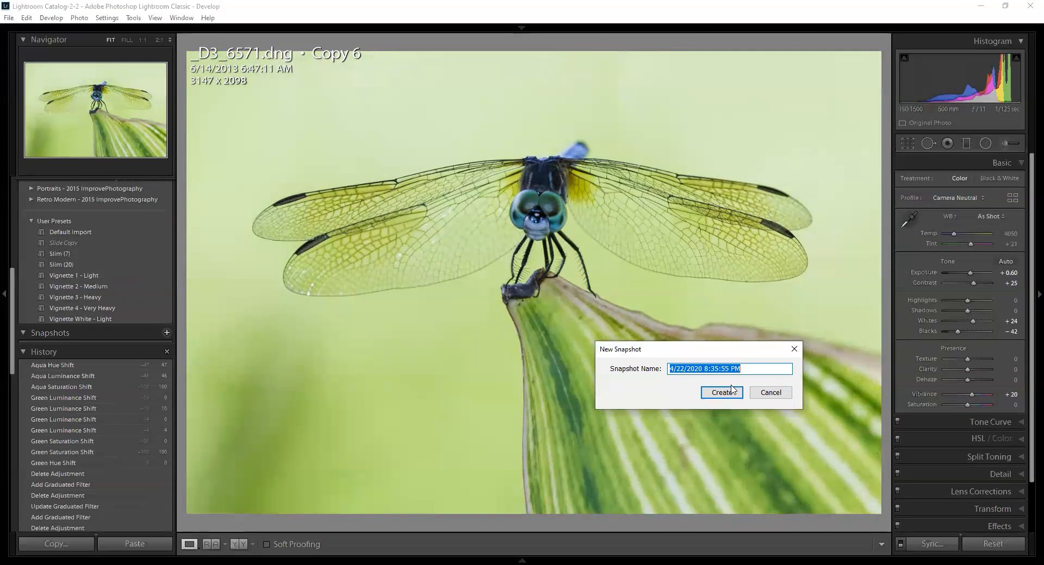
pyautogui.click(716, 393)
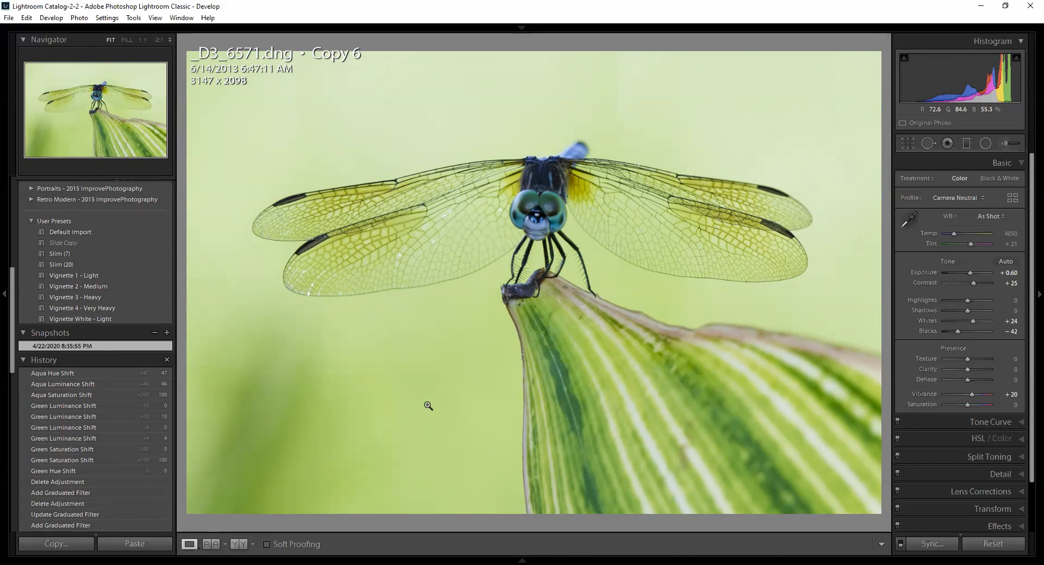
pyautogui.click(95, 374)
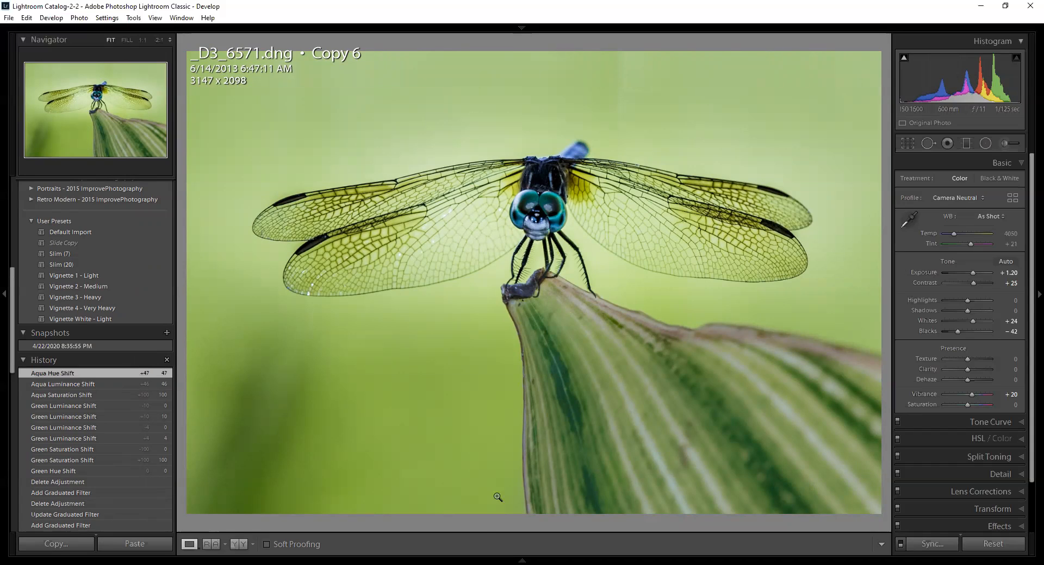
# Create virtual copies of all selected photos in the Library grid, and clear the selection
pyautogui.press('g')
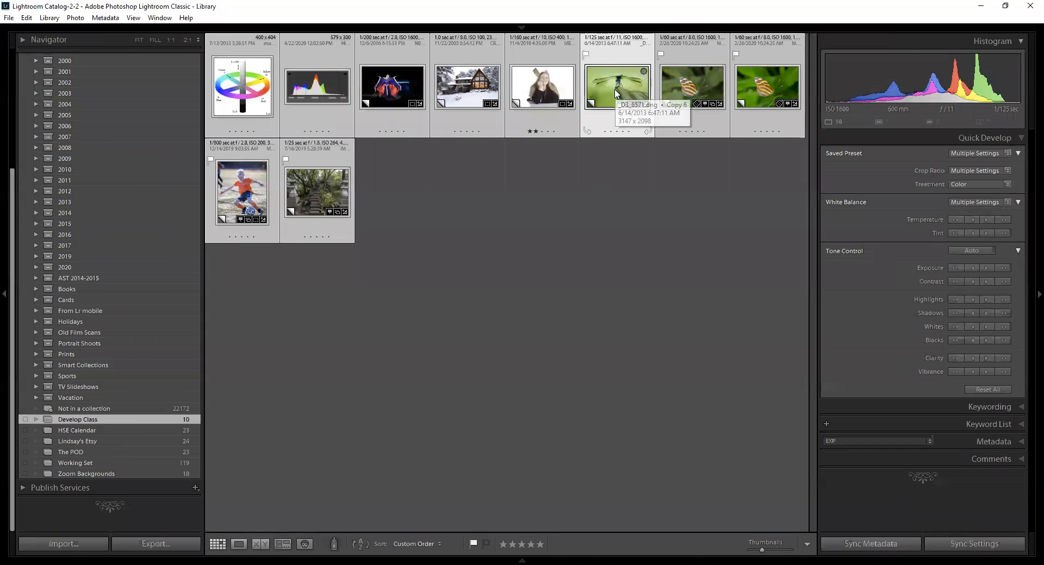
pyautogui.rightClick(615, 89)
pyautogui.moveTo(697, 214)
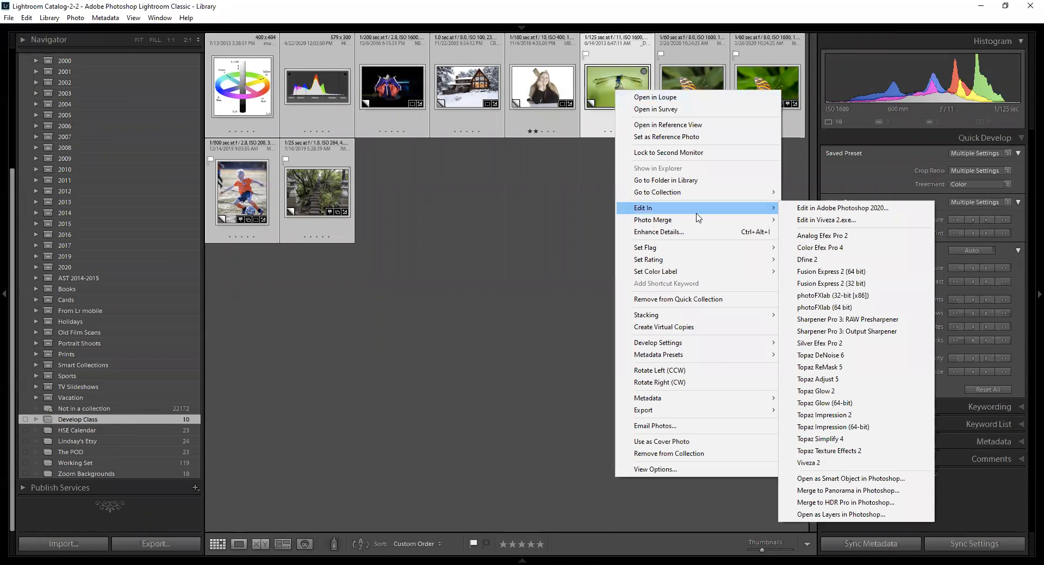
pyautogui.click(675, 326)
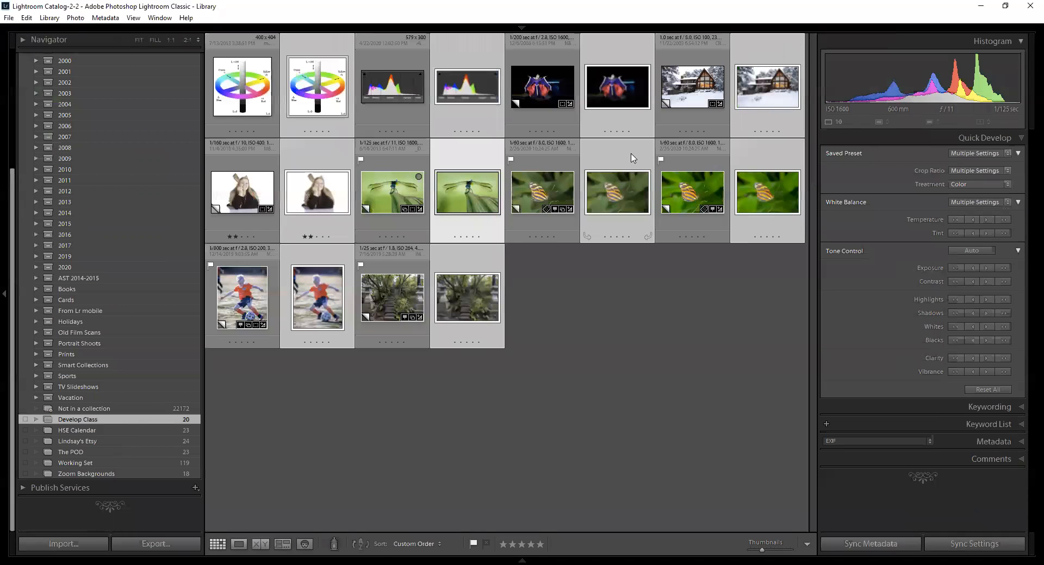
pyautogui.click(622, 310)
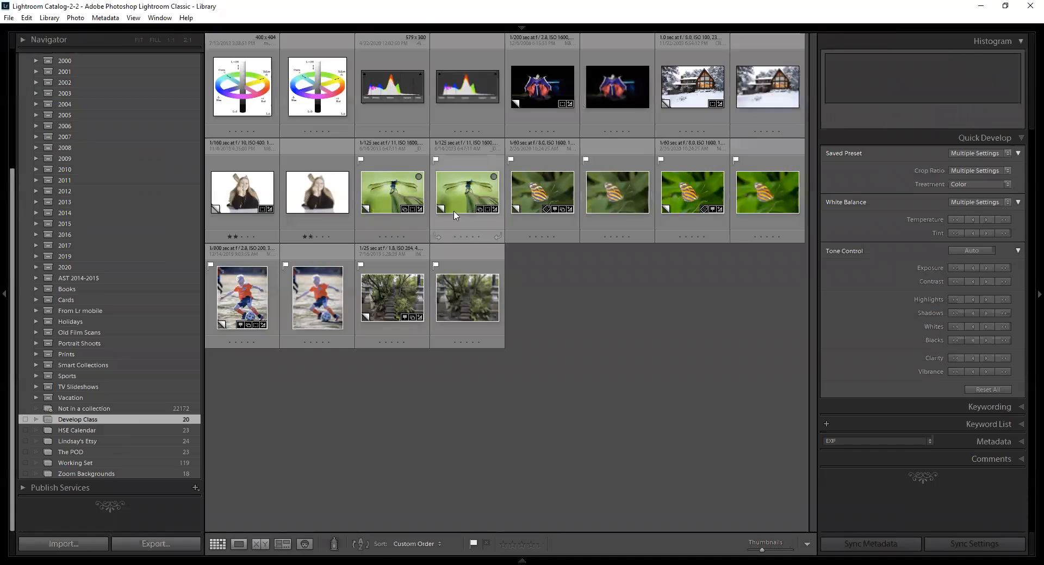
# Open the new virtual copy of the dragonfly photo in Develop and convert it to Black & White
pyautogui.click(460, 199)
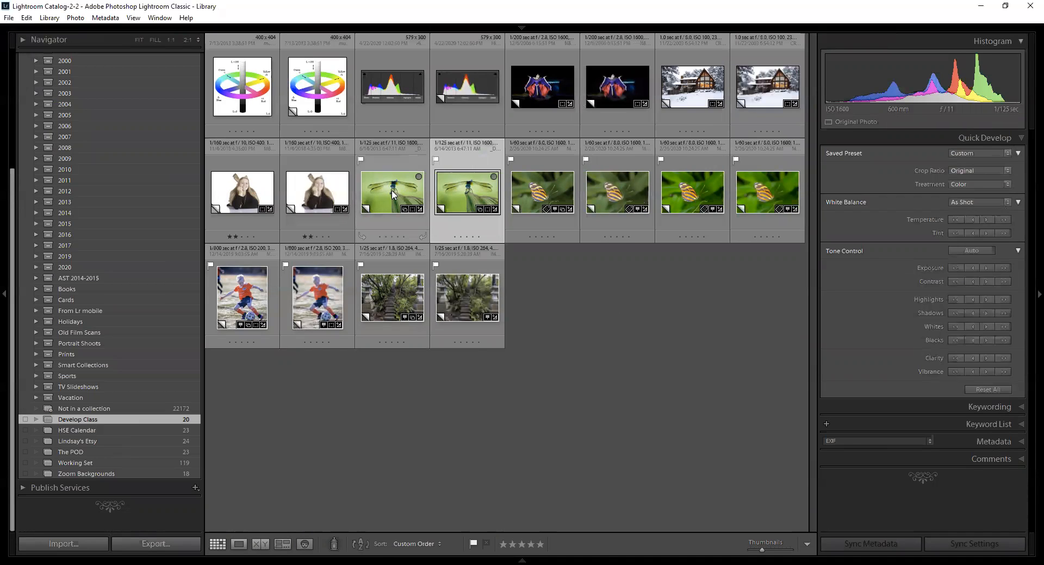
pyautogui.doubleClick(465, 183)
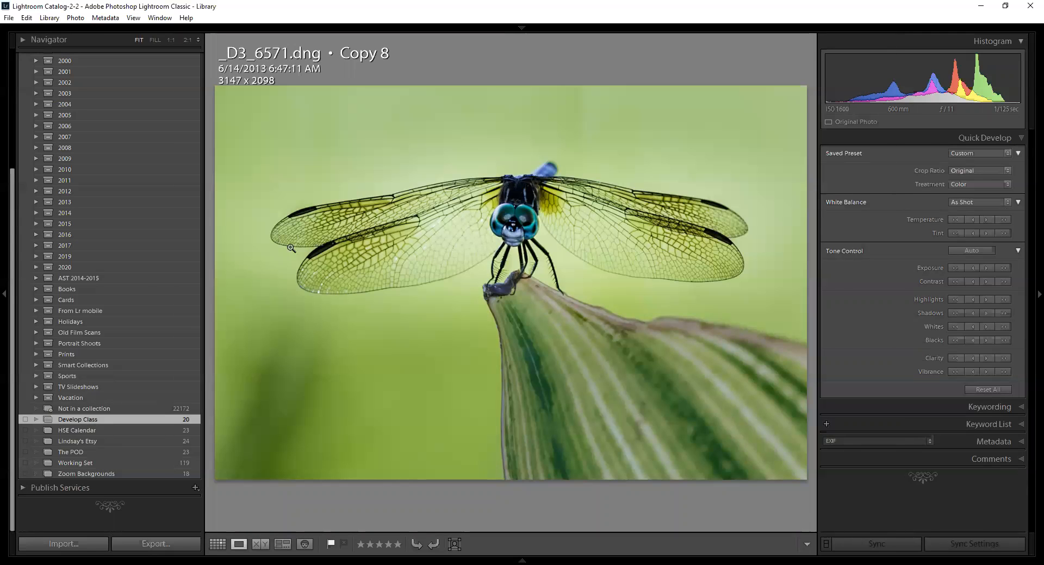
pyautogui.press('d')
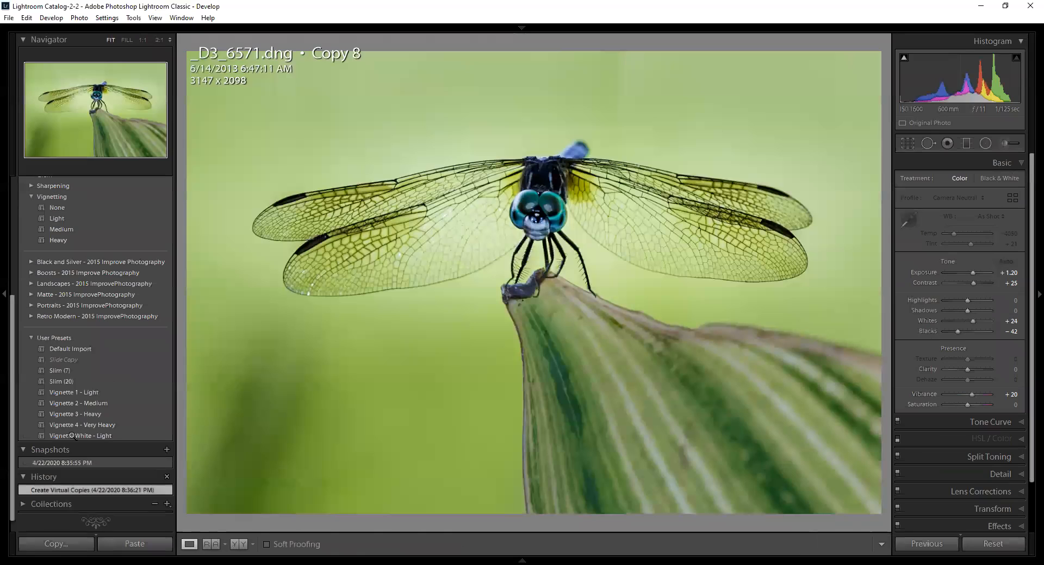
pyautogui.scroll(-1, 86, 441)
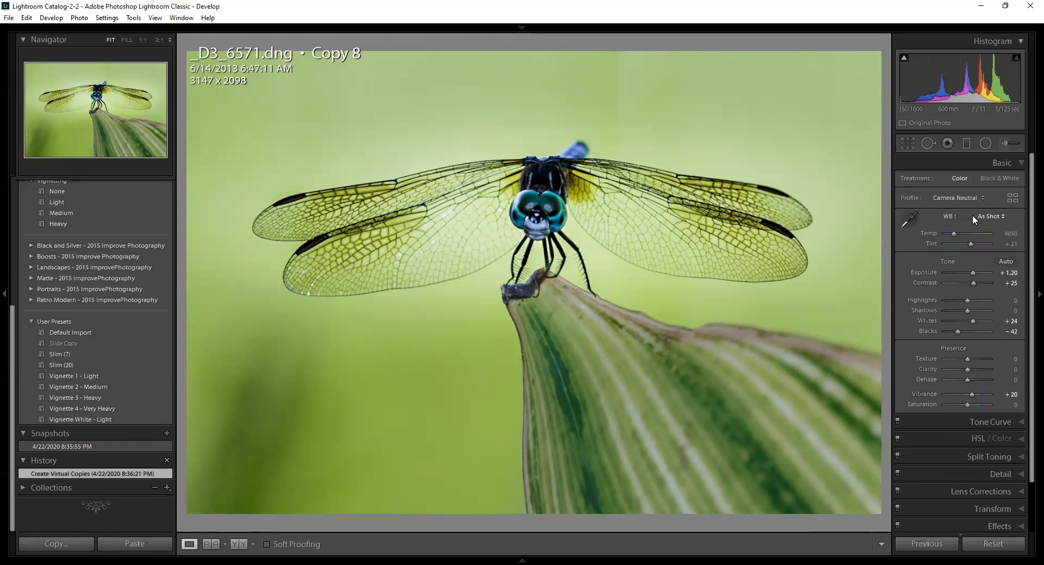
pyautogui.click(994, 178)
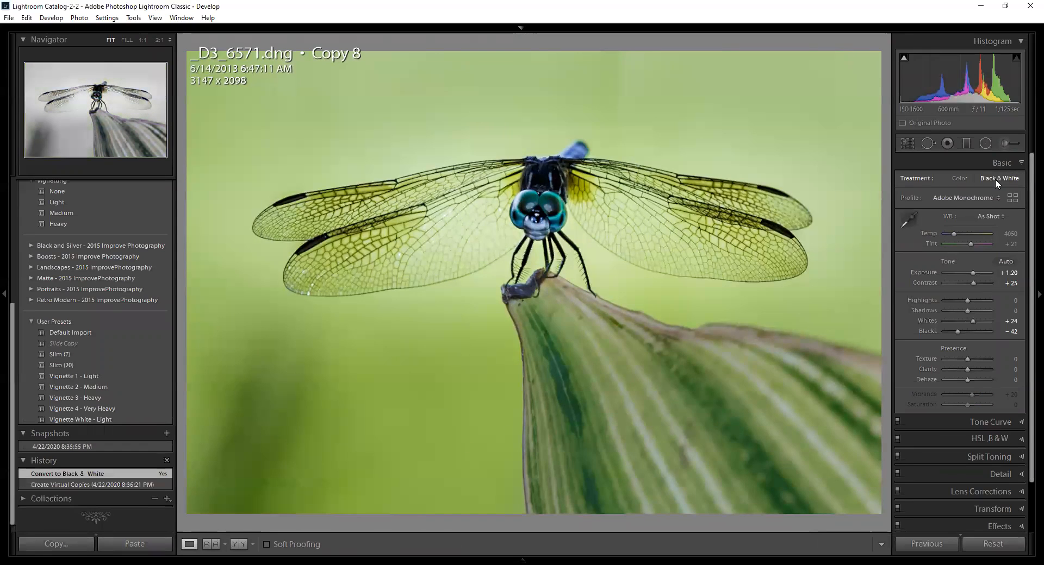
# Return to the grid and compare the black-and-white dragonfly copy with the color version beside it
pyautogui.press('g')
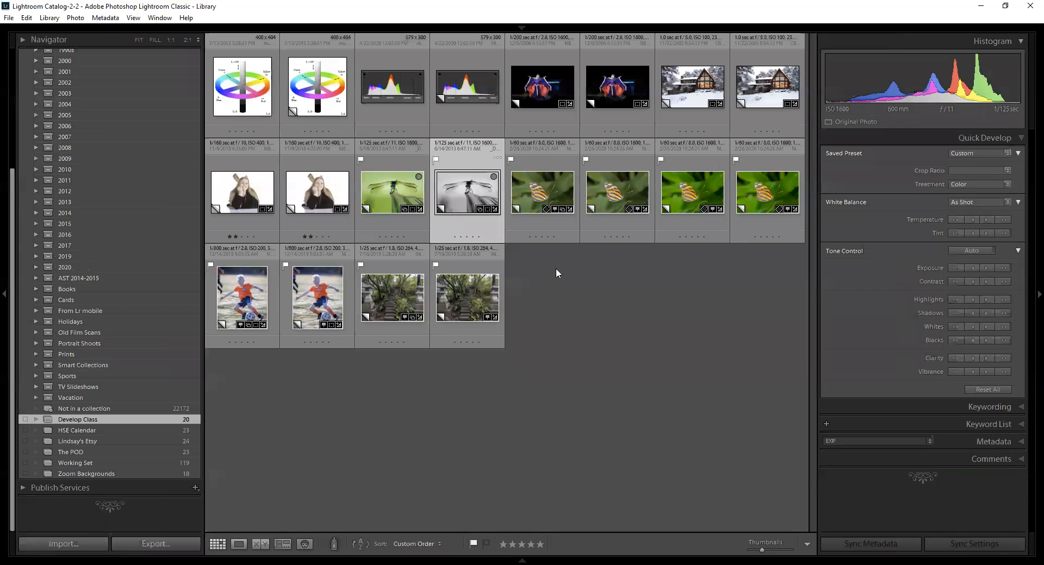
pyautogui.click(397, 194)
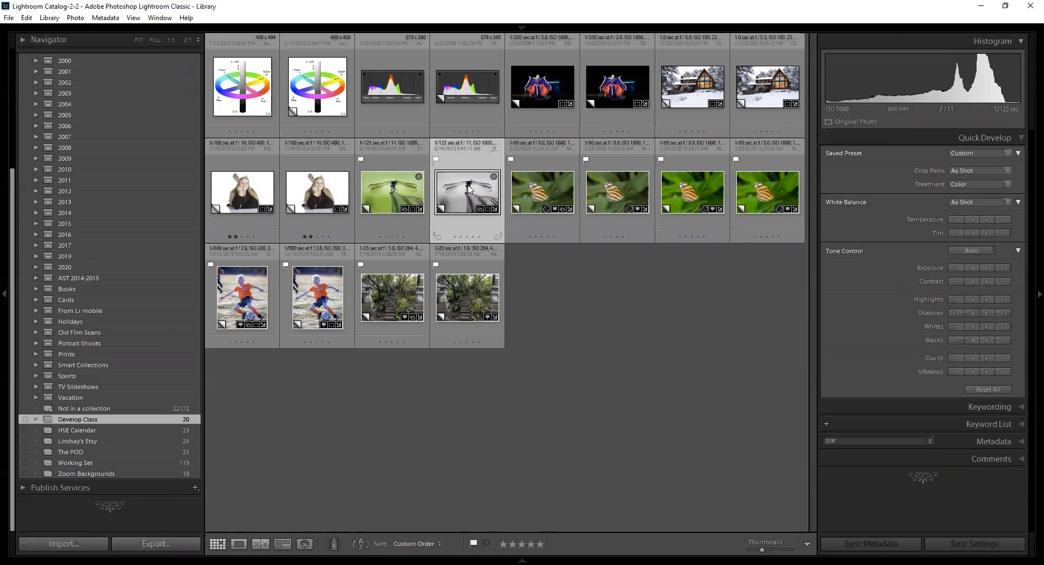
pyautogui.click(449, 209)
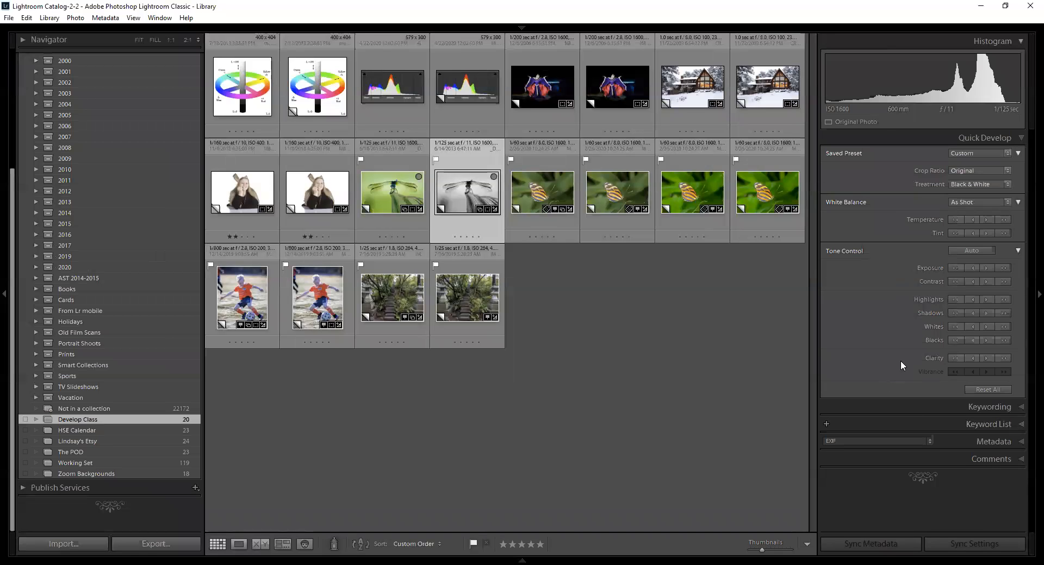
# Open the black-and-white dragonfly copy in Develop and show its Calibration settings
pyautogui.press('d')
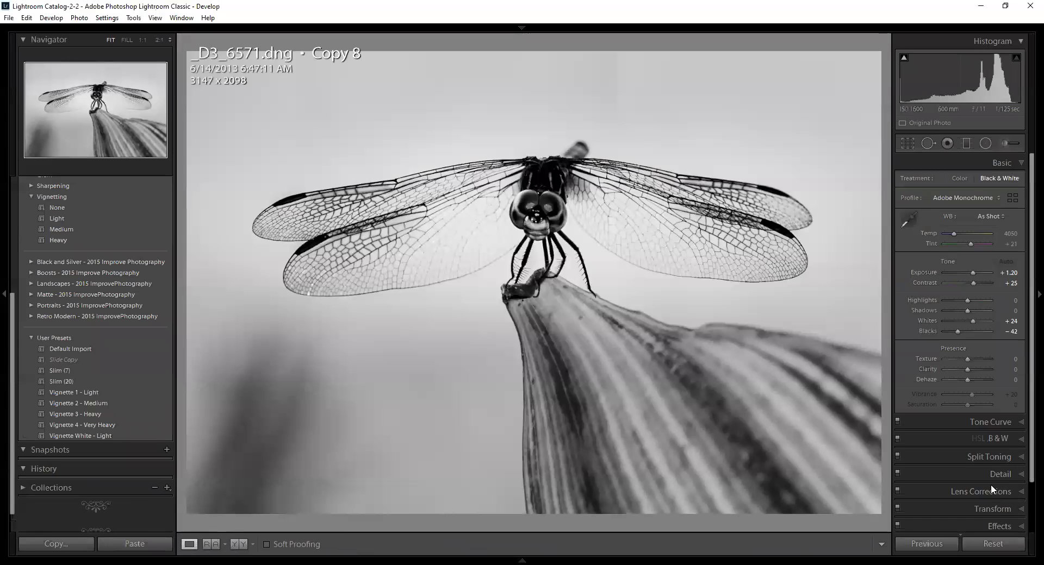
pyautogui.scroll(-3, 990, 484)
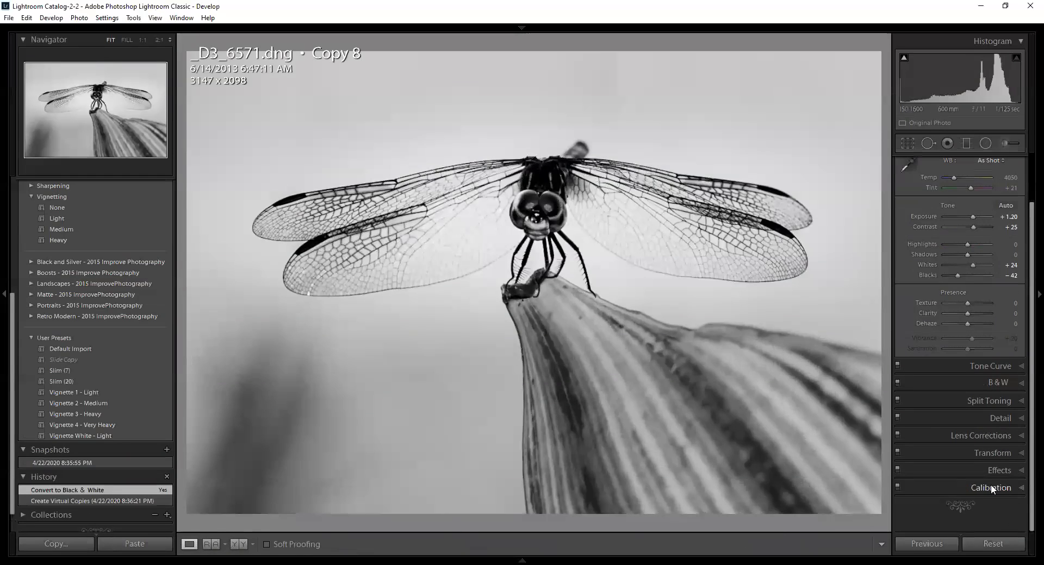
pyautogui.click(1021, 488)
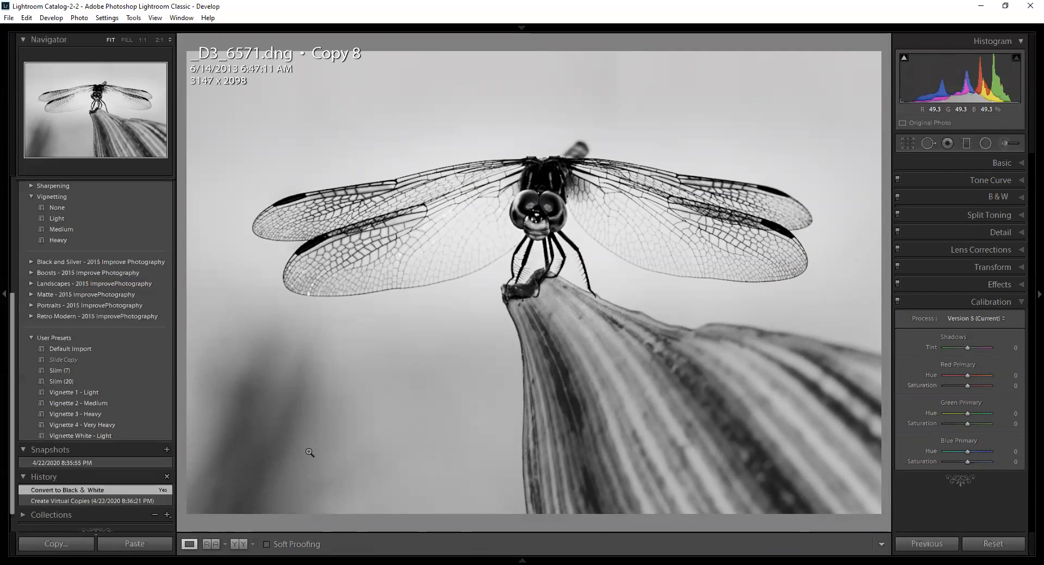
# Switch to the color dragonfly copy, try shifting its Red Primary hue to -12 in Calibration, and reset that hue
pyautogui.press('Left')
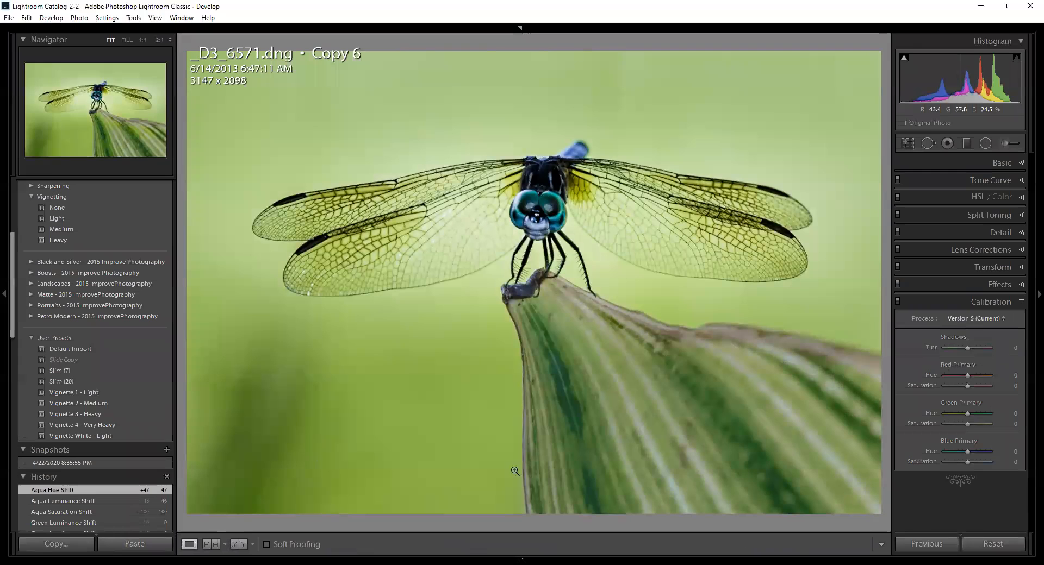
pyautogui.moveTo(967, 374)
pyautogui.mouseDown()
pyautogui.moveTo(977, 374)
pyautogui.moveTo(964, 373)
pyautogui.mouseUp()
pyautogui.doubleClick(932, 374)
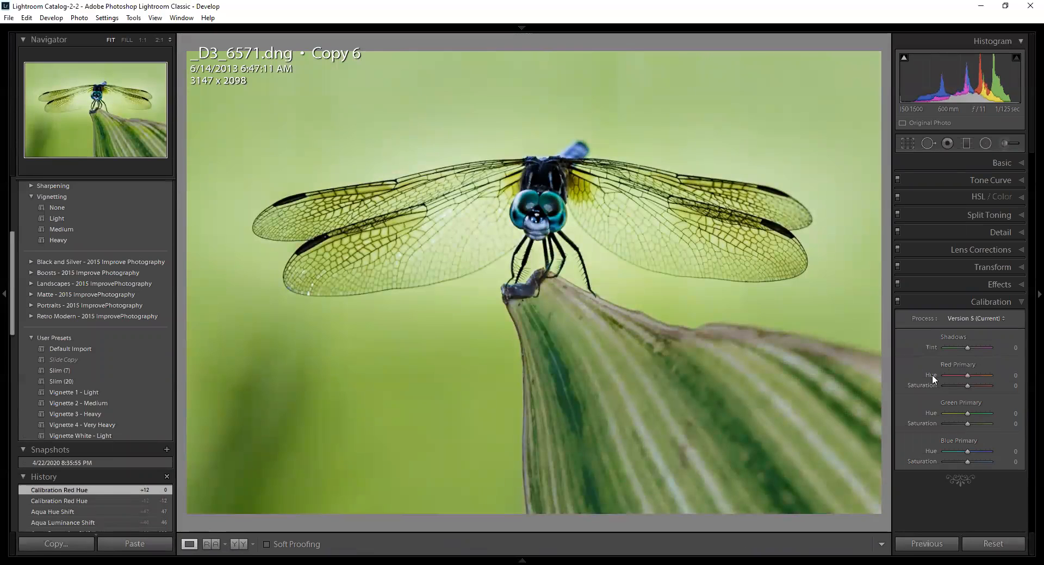
# Switch the dragonfly photo's process version to Version 3 and review the Basic adjustments it offers
pyautogui.click(973, 319)
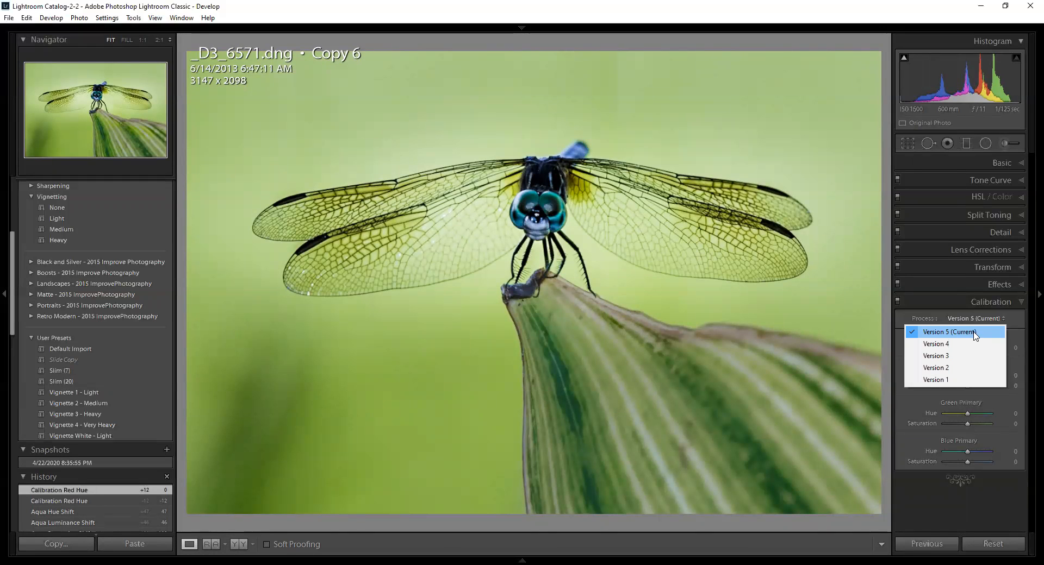
pyautogui.click(973, 335)
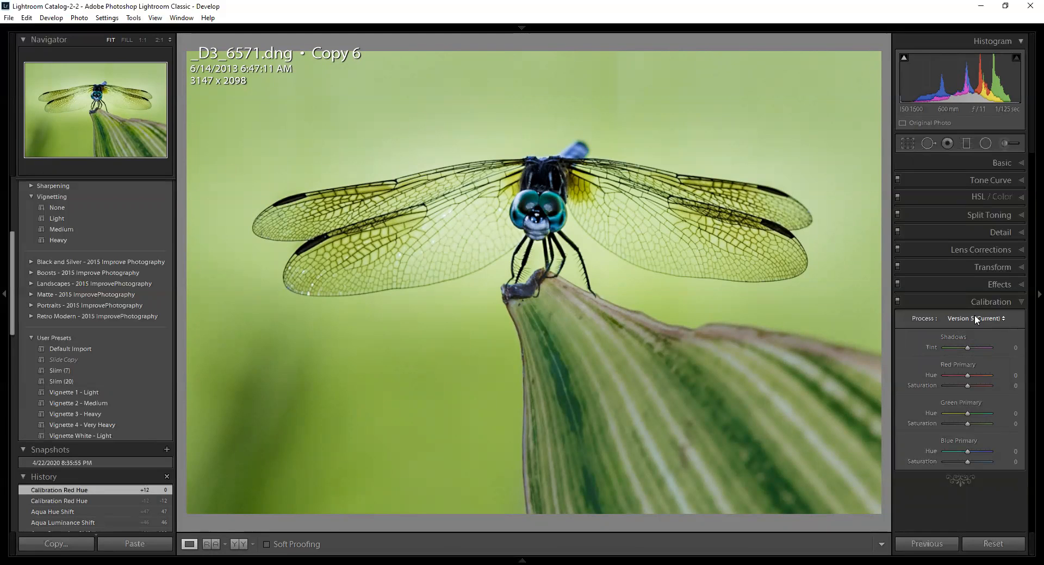
pyautogui.click(975, 315)
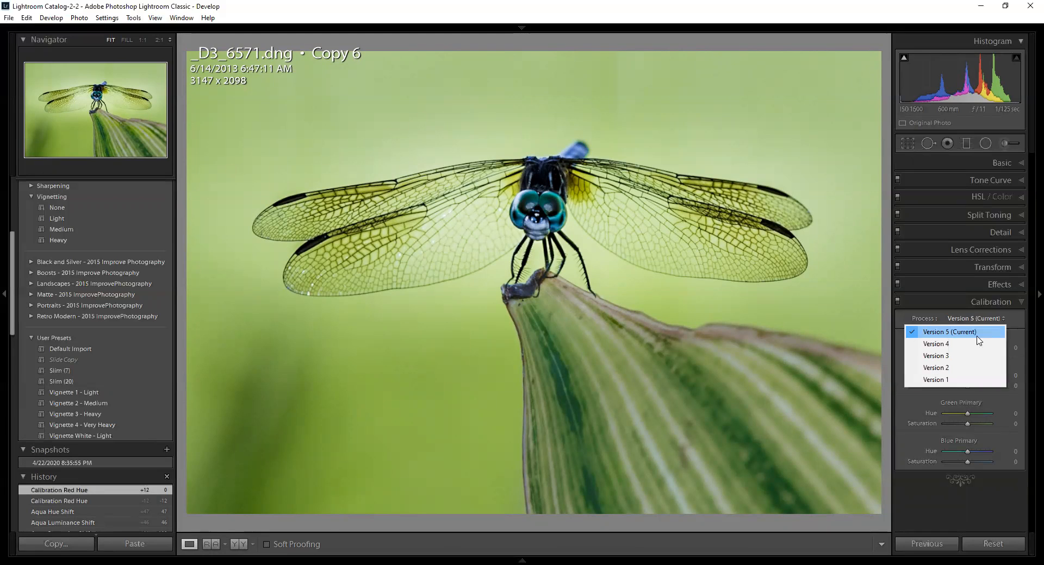
pyautogui.click(973, 355)
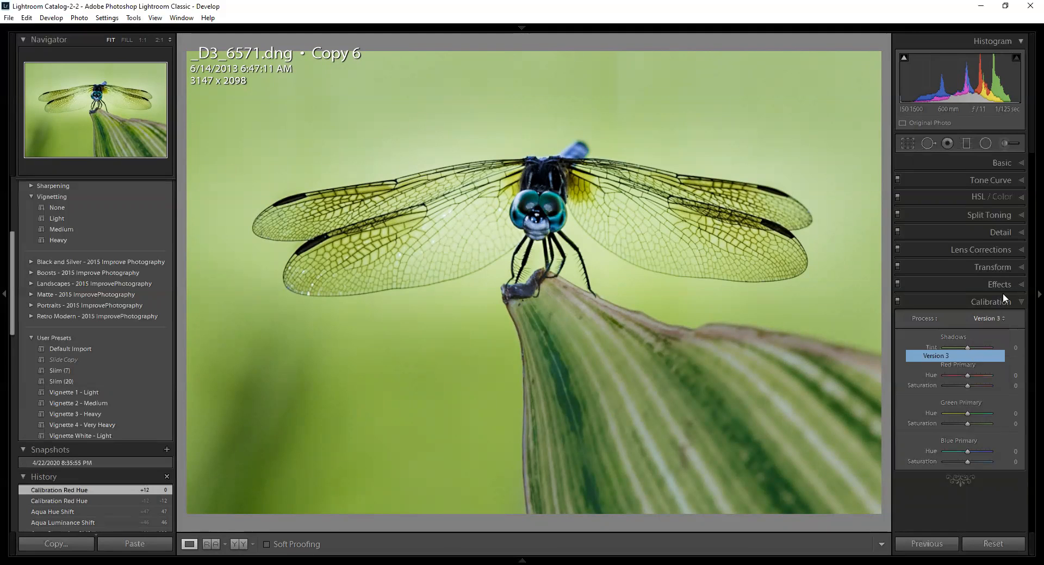
pyautogui.click(1022, 164)
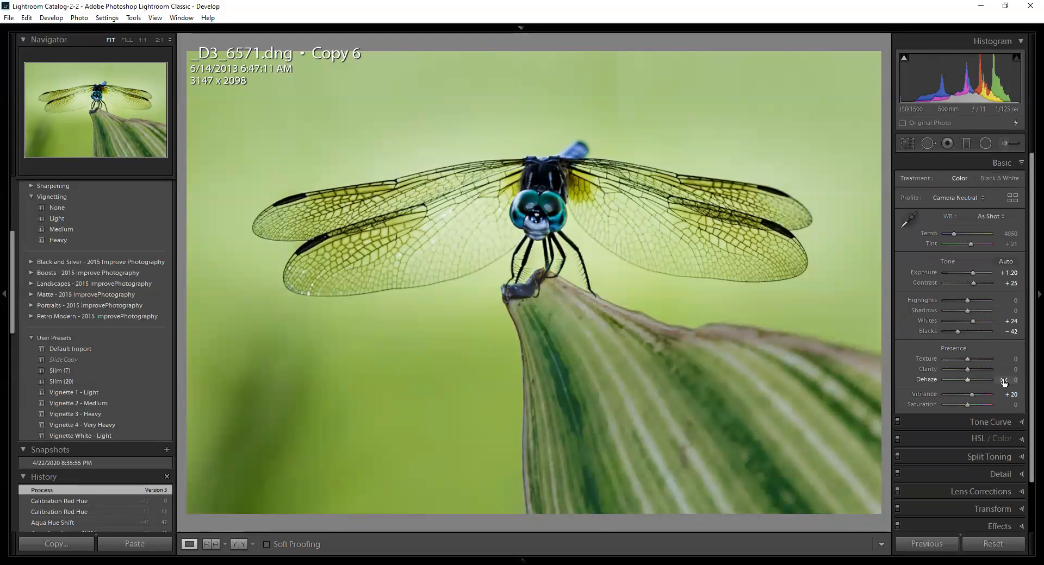
pyautogui.scroll(-3, 1004, 380)
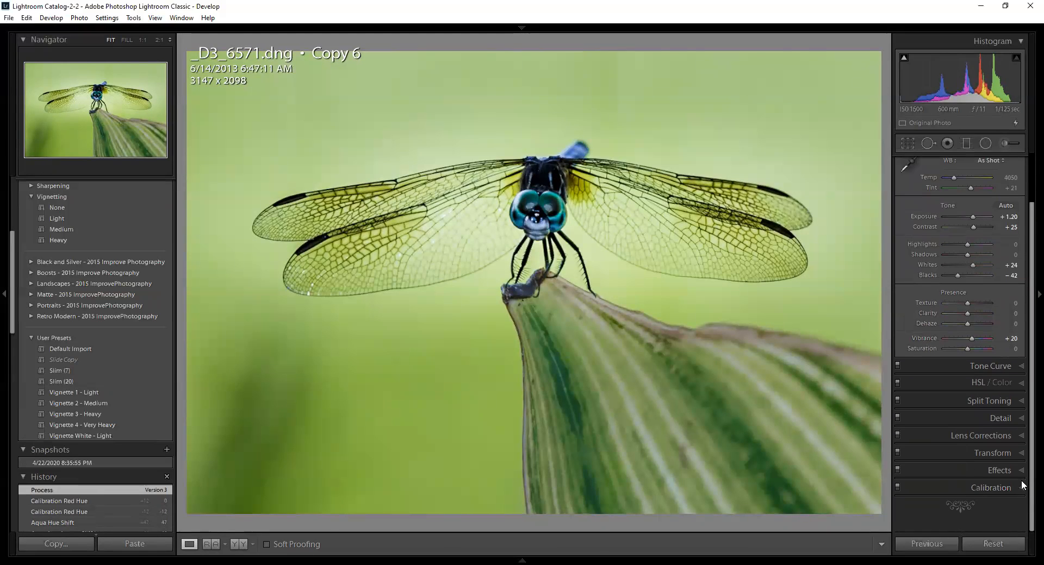
# Set the dragonfly photo's calibration process to Version 1 and check its Basic tone and presence controls
pyautogui.click(1022, 485)
pyautogui.click(987, 319)
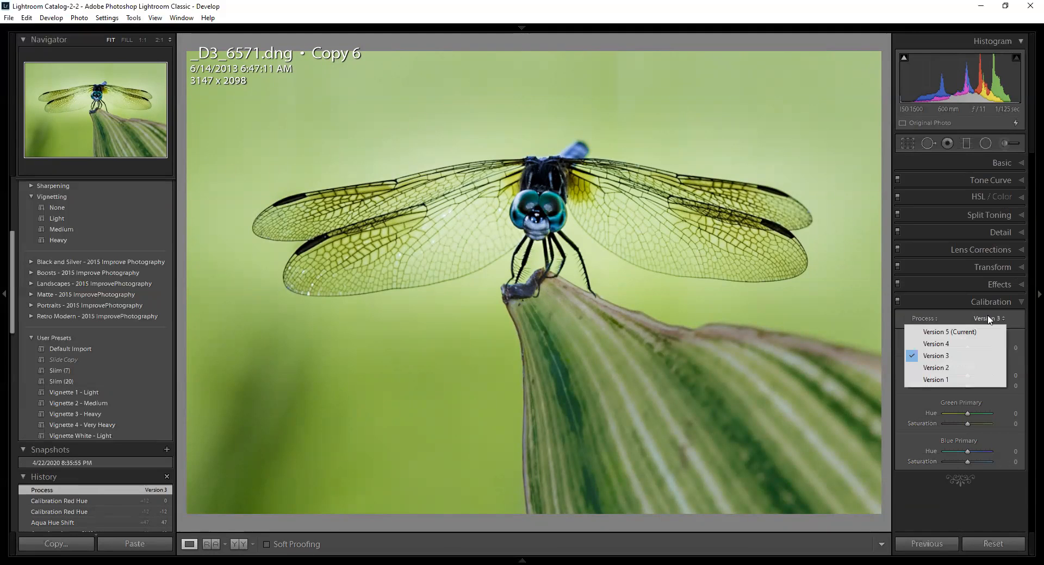
pyautogui.click(957, 382)
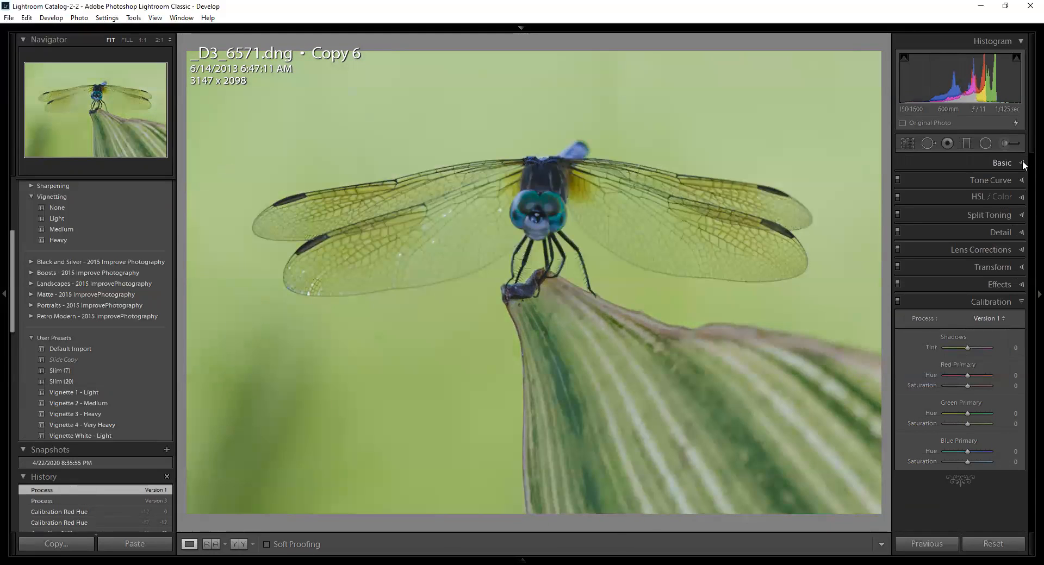
pyautogui.click(1021, 163)
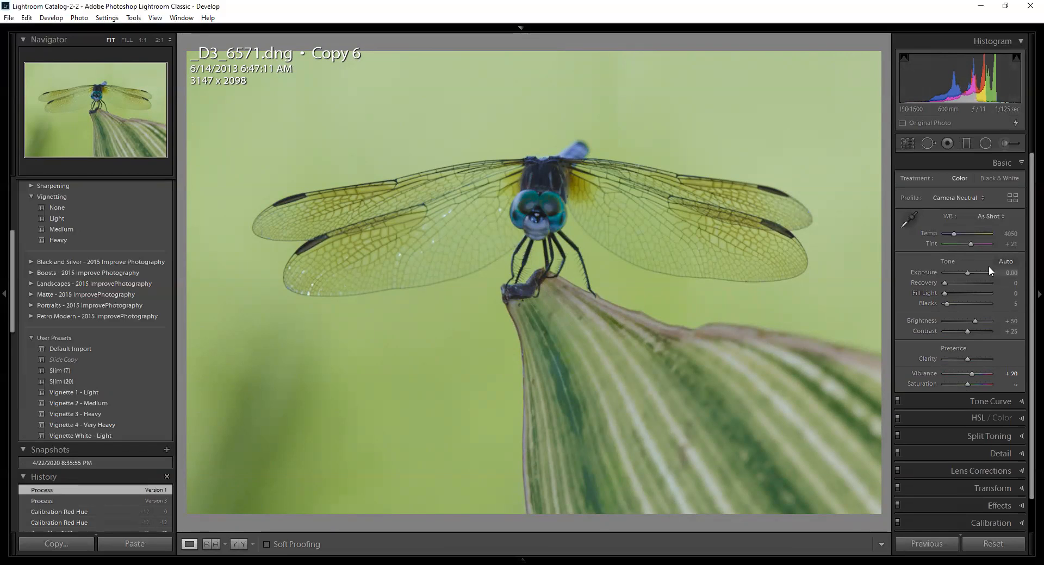
pyautogui.scroll(-2, 991, 451)
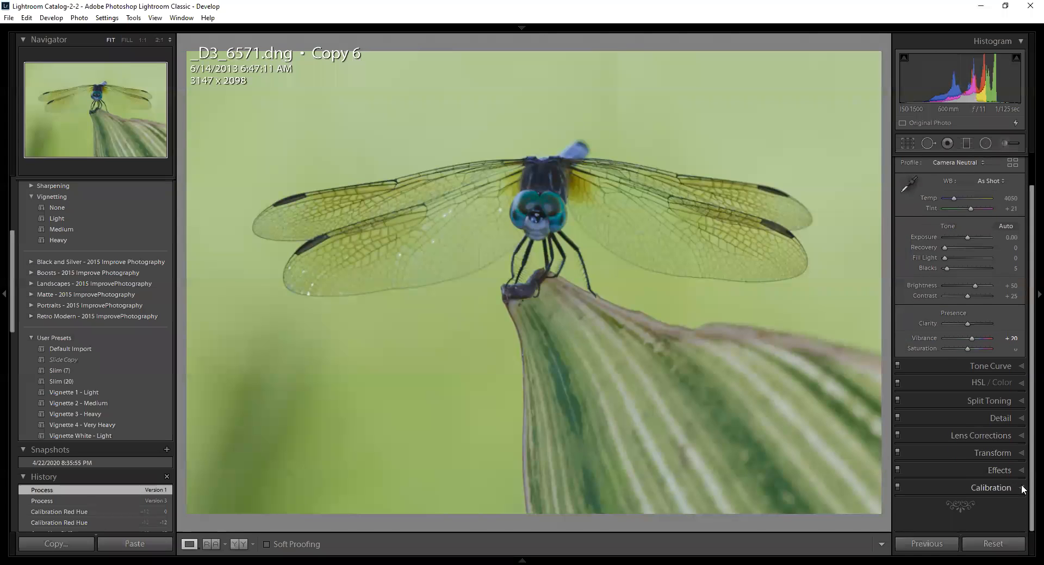
# Return the dragonfly photo's process to Version 5 (Current)
pyautogui.click(1022, 489)
pyautogui.click(986, 319)
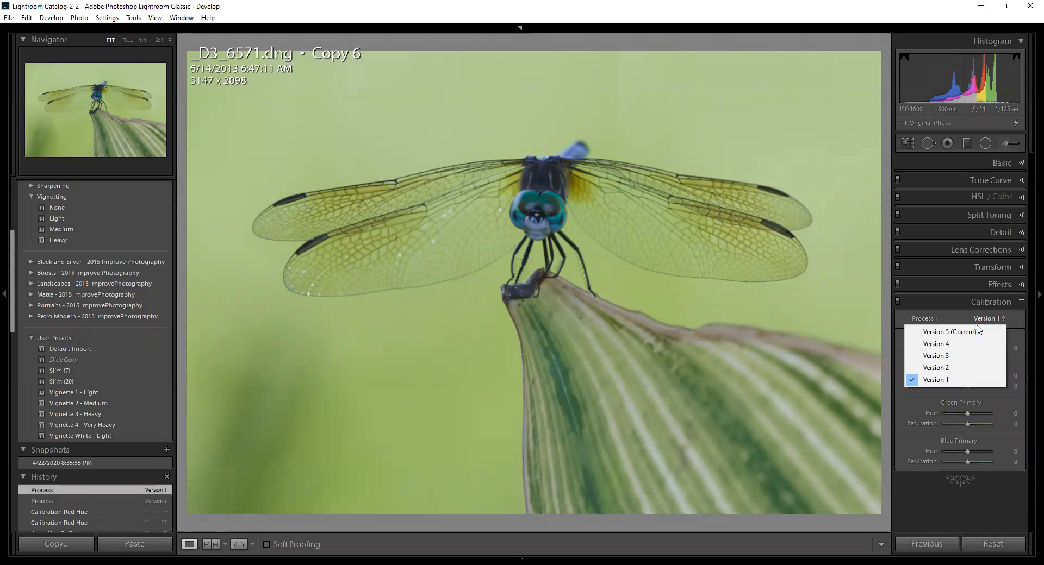
pyautogui.click(973, 332)
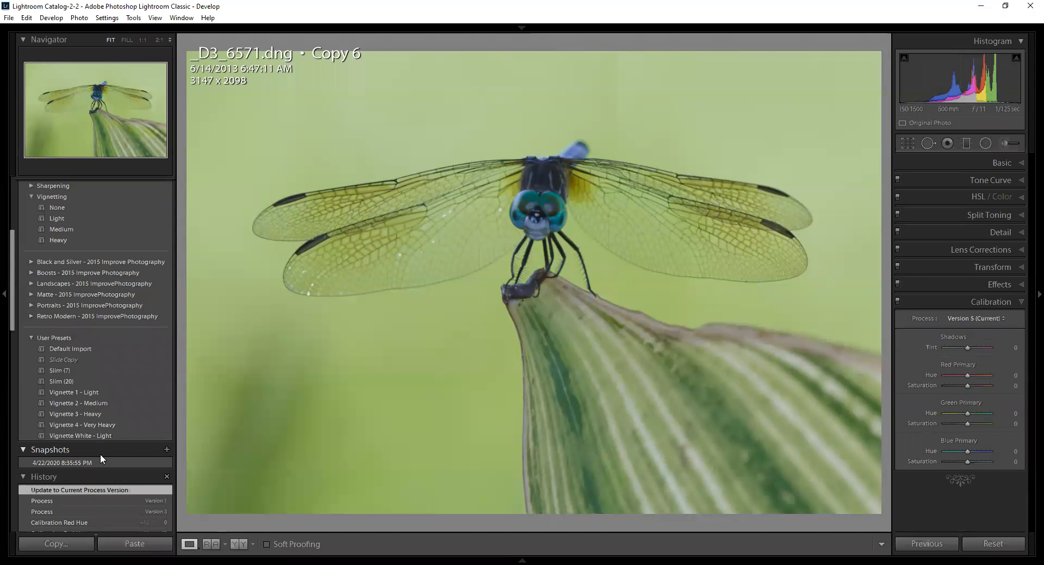
# Restore the dragonfly photo to its Aqua Hue Shift history state and collapse the Calibration settings
pyautogui.scroll(-5, 112, 498)
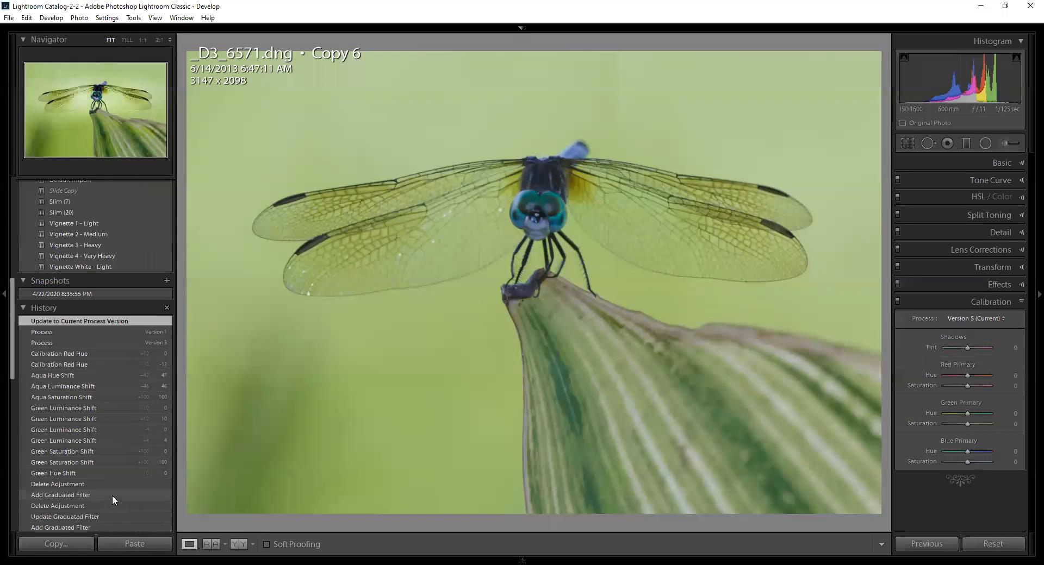
pyautogui.click(99, 375)
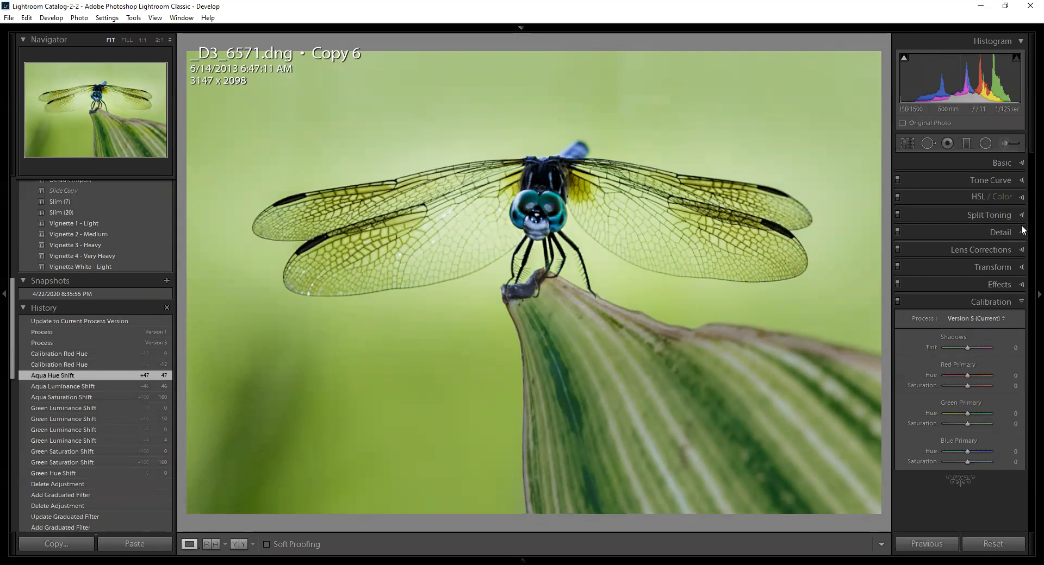
pyautogui.click(1019, 303)
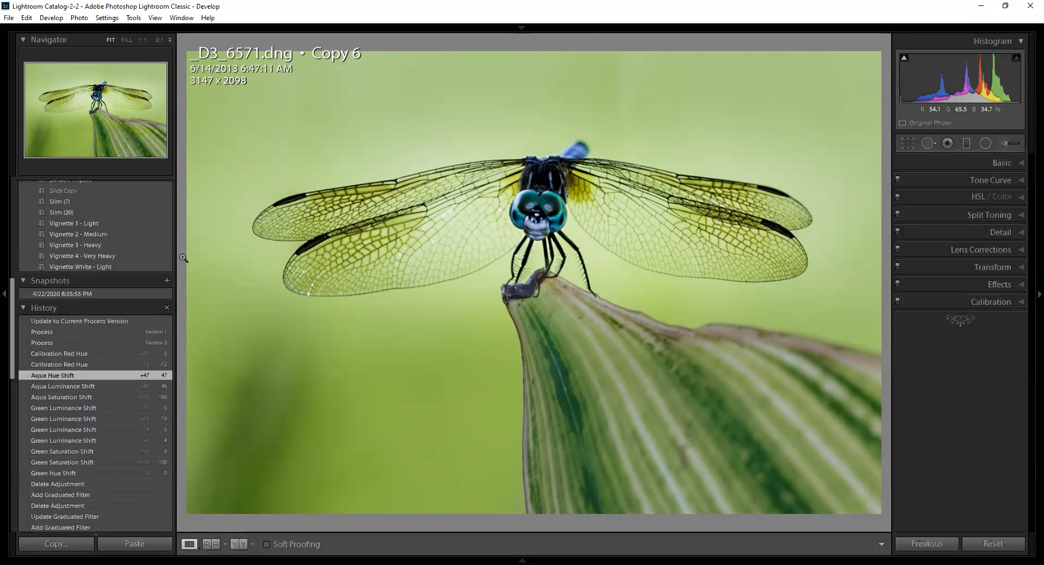
# View the settings available for a new develop preset, and close the dialog without creating one
pyautogui.scroll(3, 119, 256)
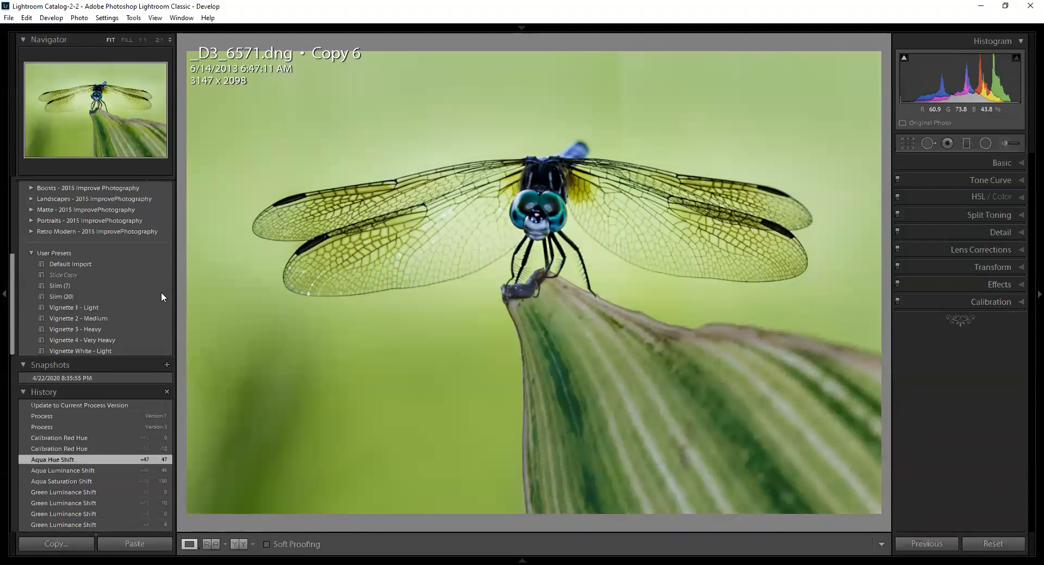
pyautogui.scroll(10, 129, 283)
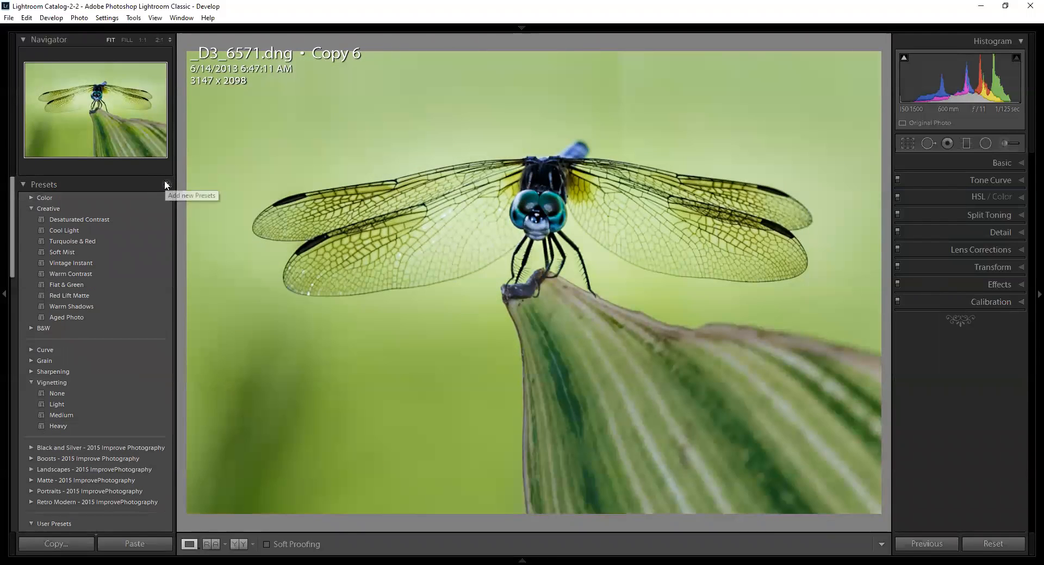
pyautogui.click(167, 184)
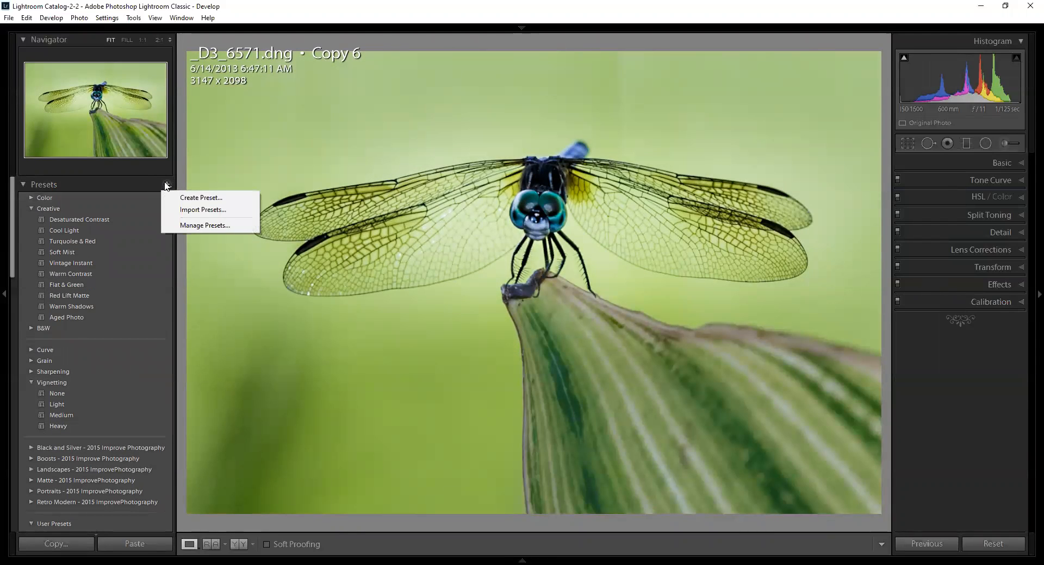
pyautogui.click(186, 199)
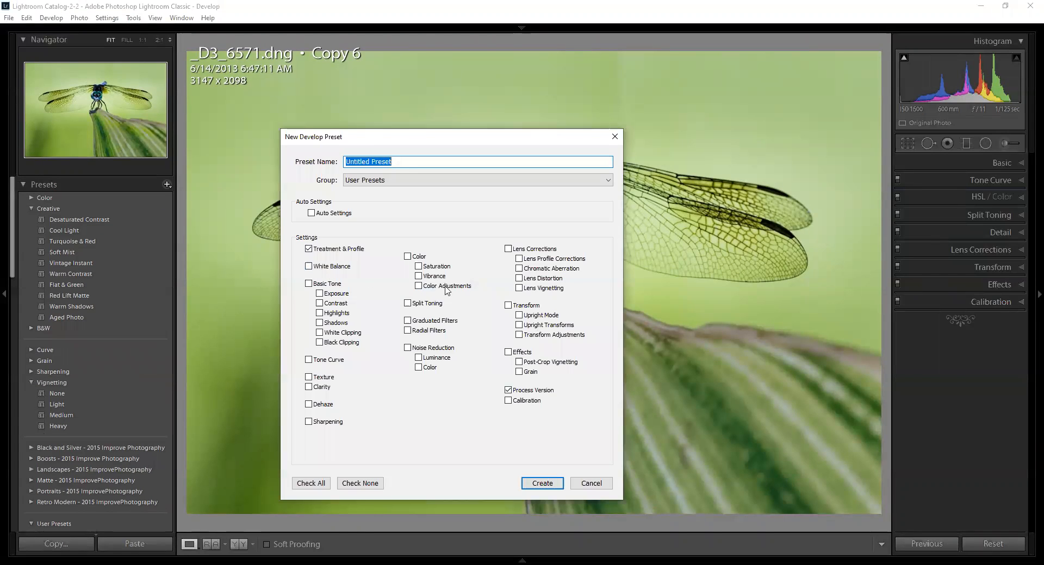
pyautogui.click(587, 486)
pyautogui.scroll(-5, 105, 360)
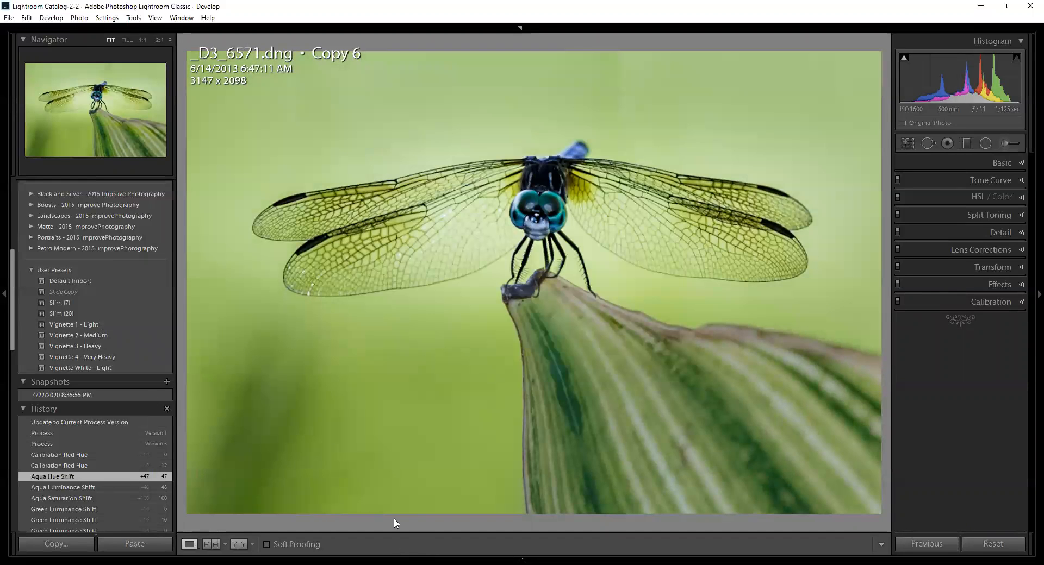
# Browse past the black-and-white dragonfly and butterfly copies to the soccer player photo, MB4_1432.CR2 Copy 1
pyautogui.hotkey('ctrl', "'")
pyautogui.press('v')
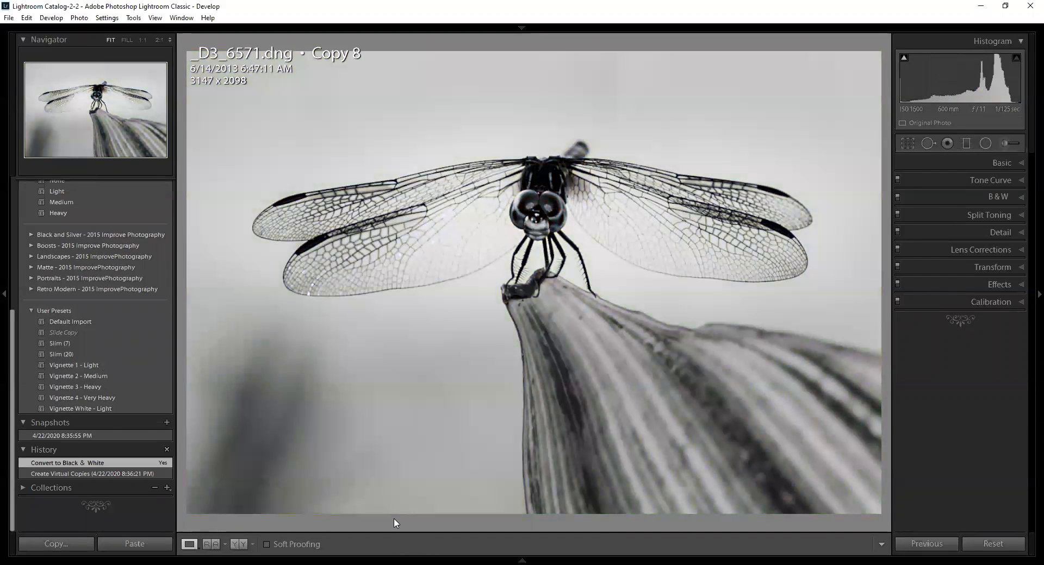
pyautogui.press('Right')
pyautogui.press('Right')
pyautogui.press('Left')
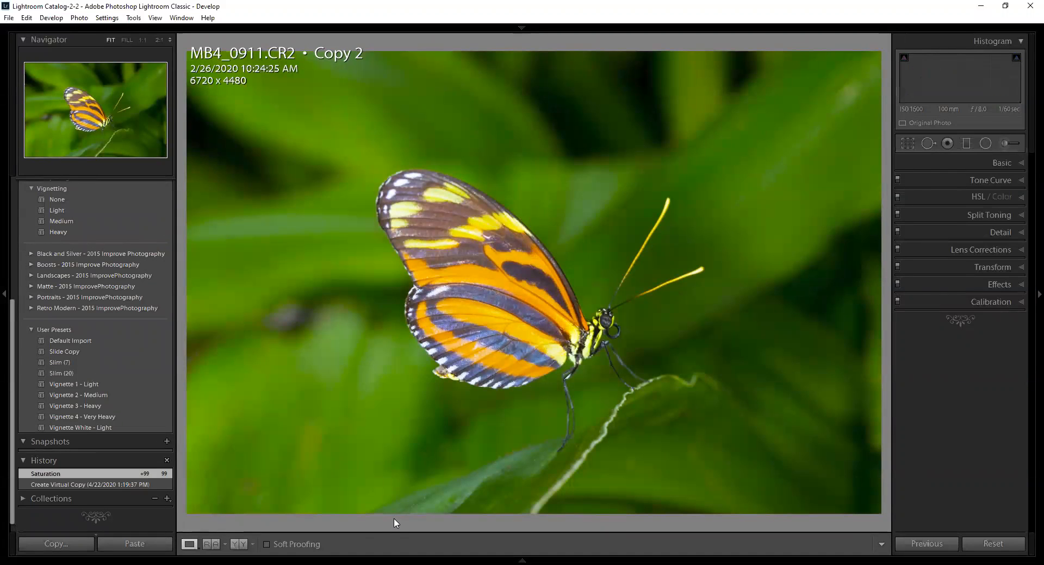
pyautogui.press('Right')
pyautogui.press('Right')
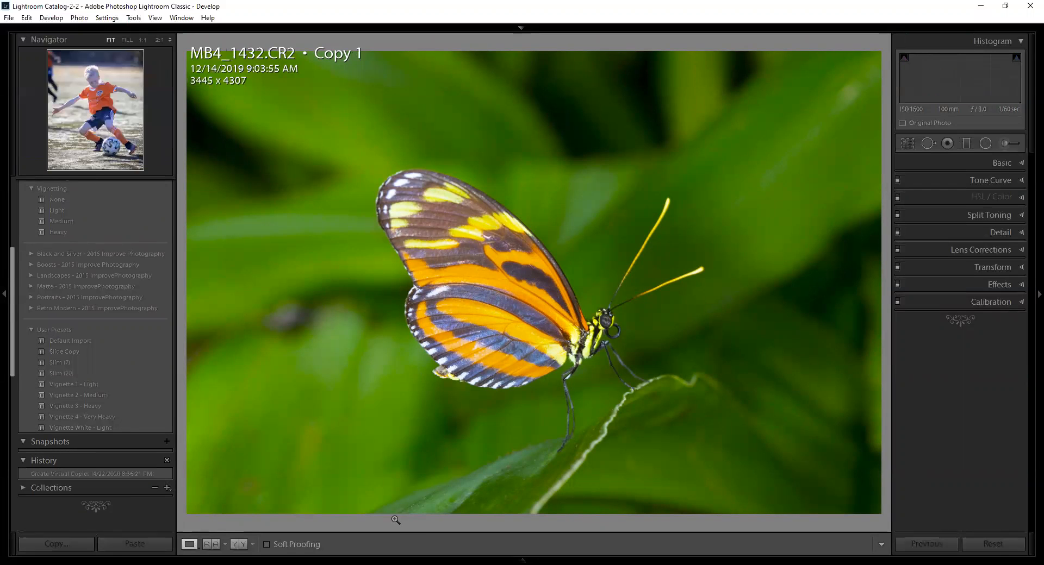
# Apply the Default Import user preset to the soccer player photo and show its Basic adjustments
pyautogui.scroll(5, 104, 256)
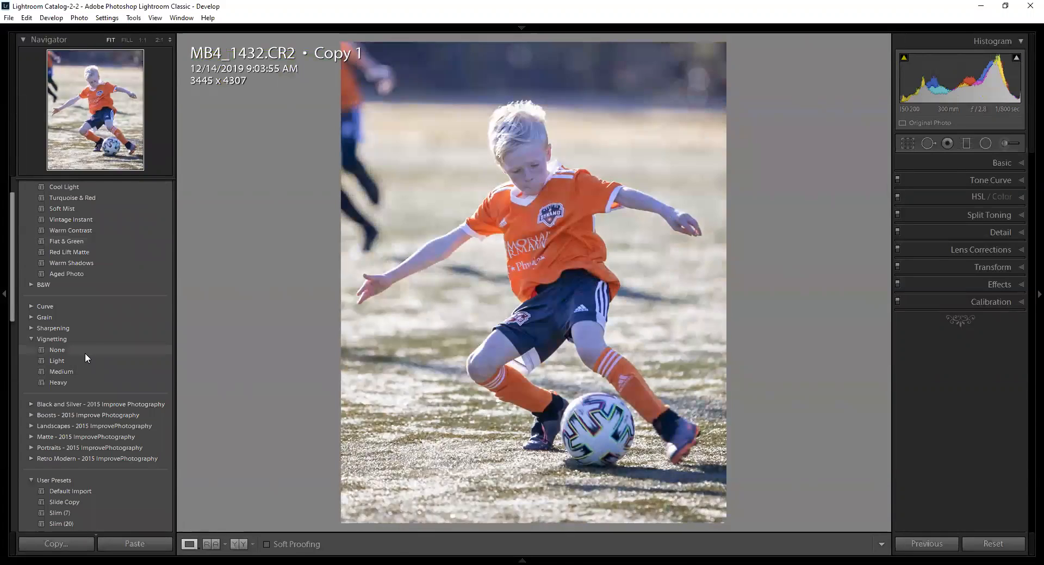
pyautogui.scroll(2, 91, 349)
pyautogui.scroll(-3, 94, 344)
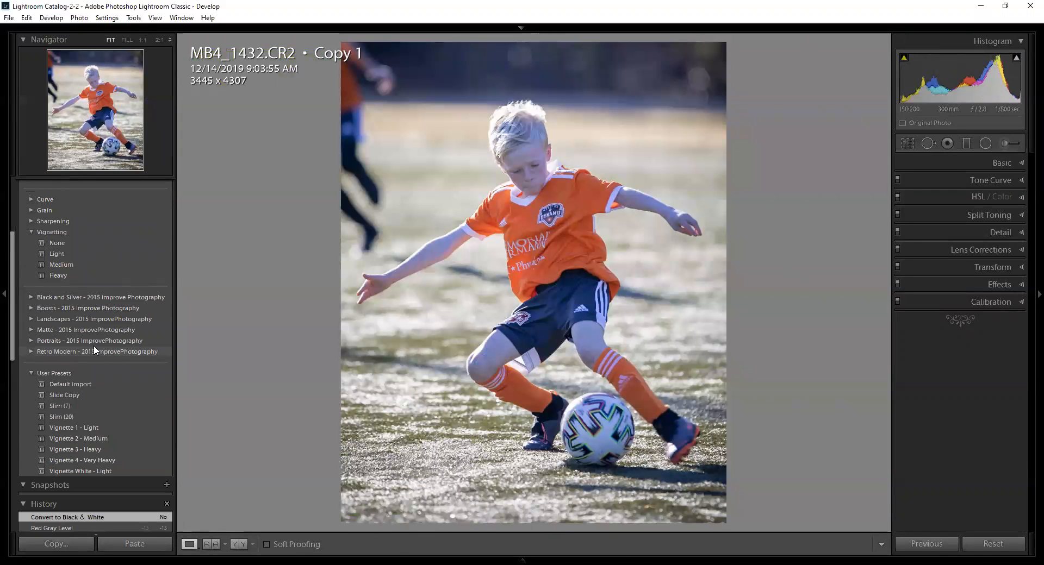
pyautogui.scroll(-5, 92, 356)
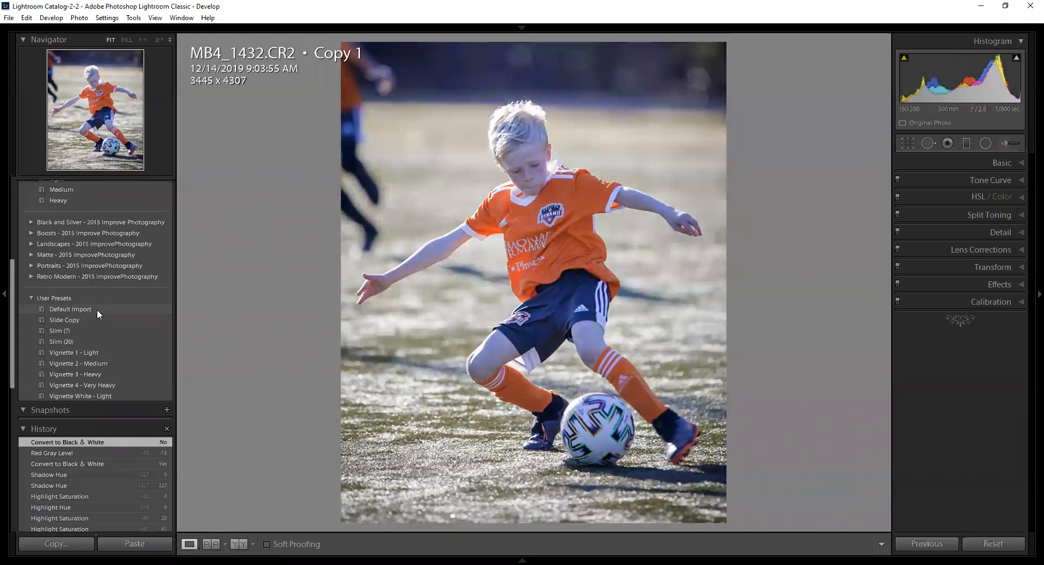
pyautogui.click(84, 309)
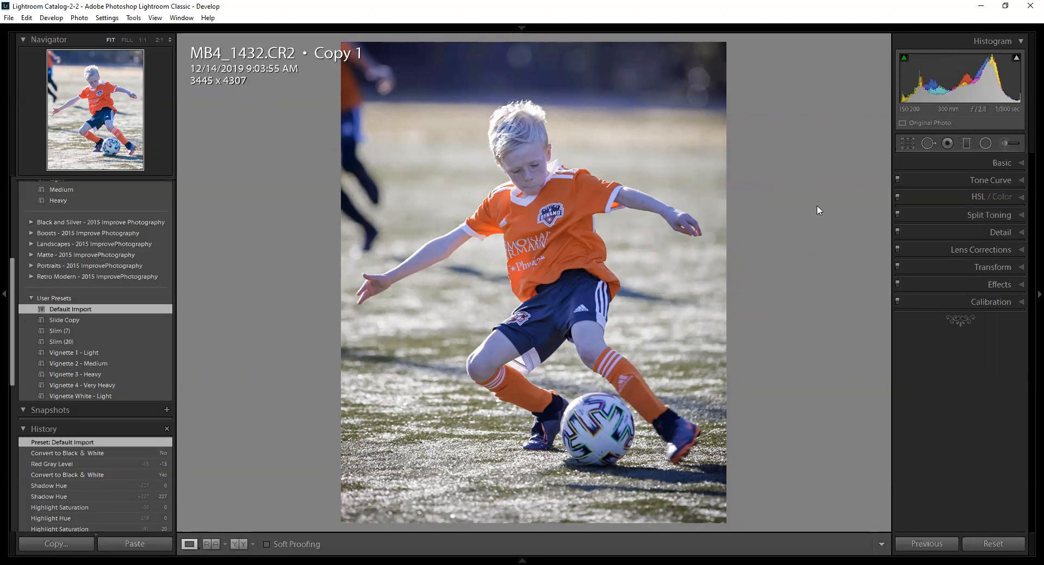
pyautogui.click(1022, 162)
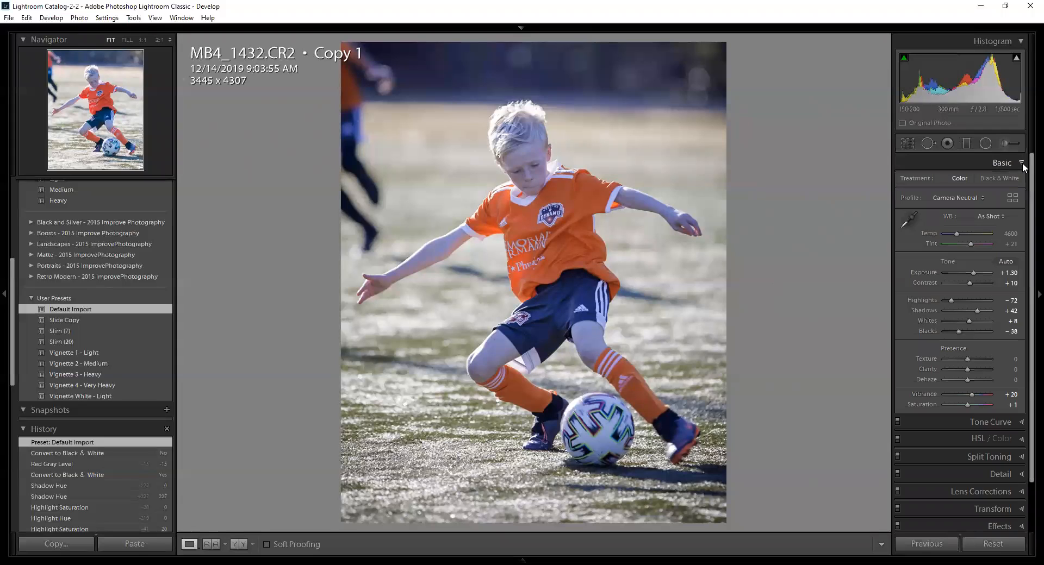
# Try a graduated filter with Dehaze 45 across the upper part of the soccer photo, and delete it
pyautogui.click(967, 143)
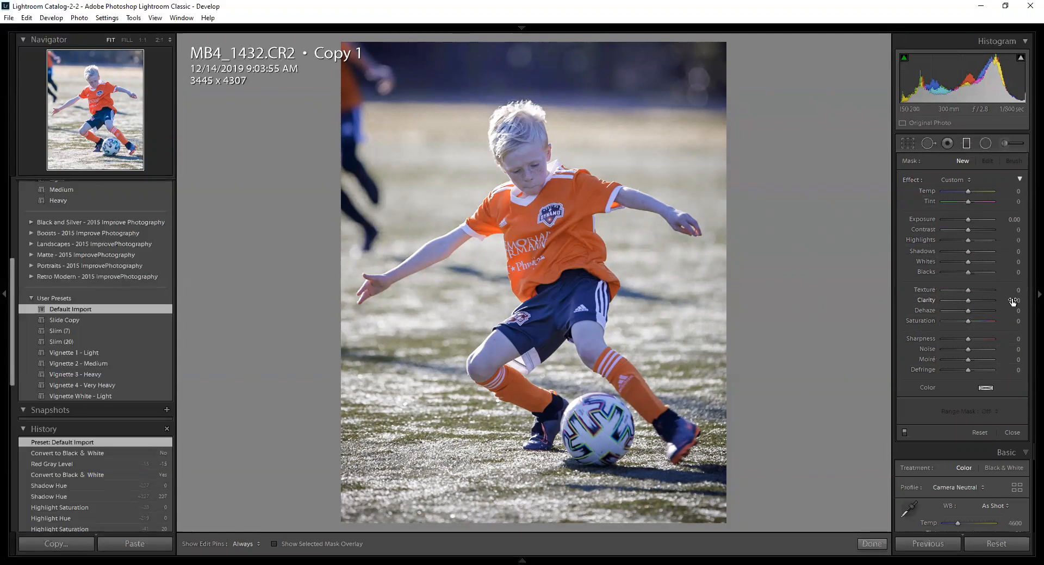
pyautogui.moveTo(1014, 312); pyautogui.dragTo(1037, 312)
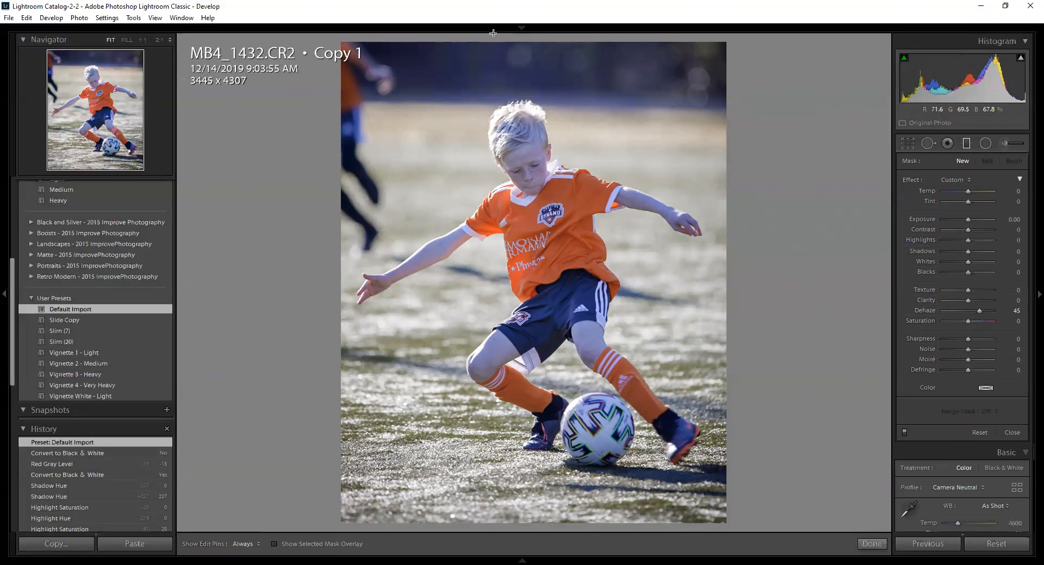
pyautogui.moveTo(506, 37); pyautogui.dragTo(504, 150)
pyautogui.moveTo(506, 92); pyautogui.dragTo(506, 141)
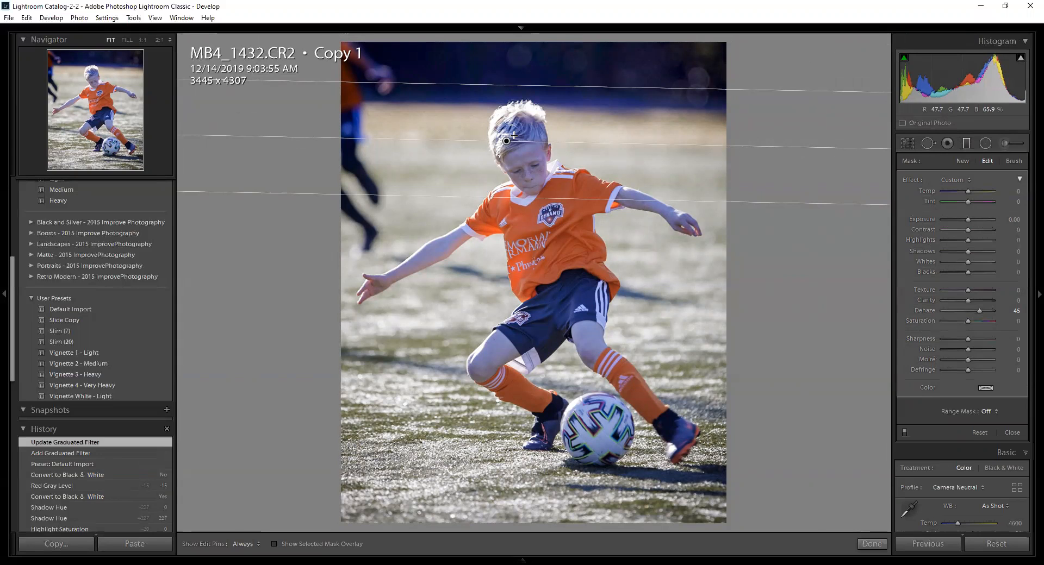
pyautogui.press('Delete')
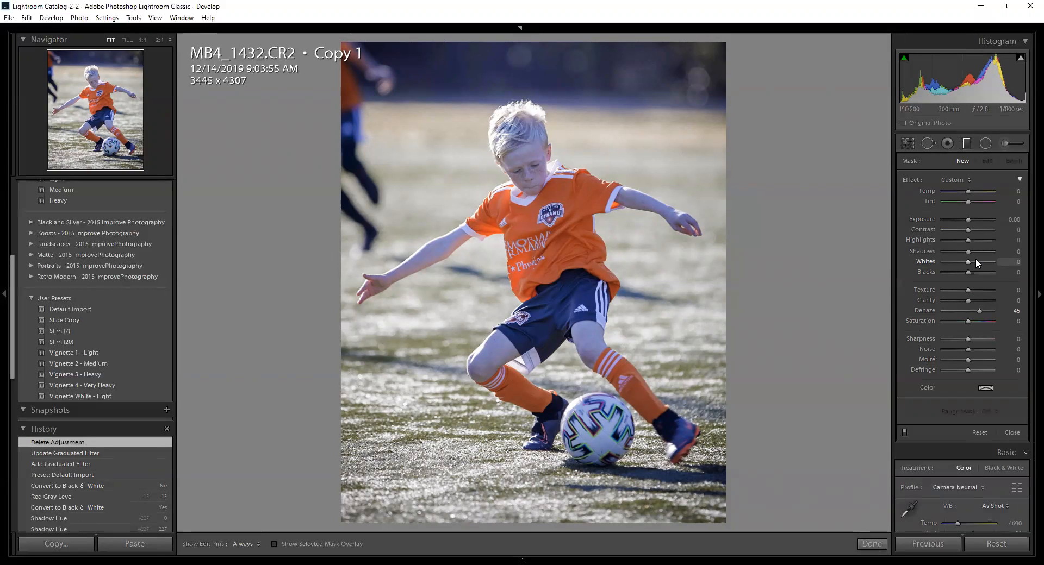
# Show the Adjustment Brush's effect and brush settings for the soccer photo, and close the tool without painting
pyautogui.click(1006, 145)
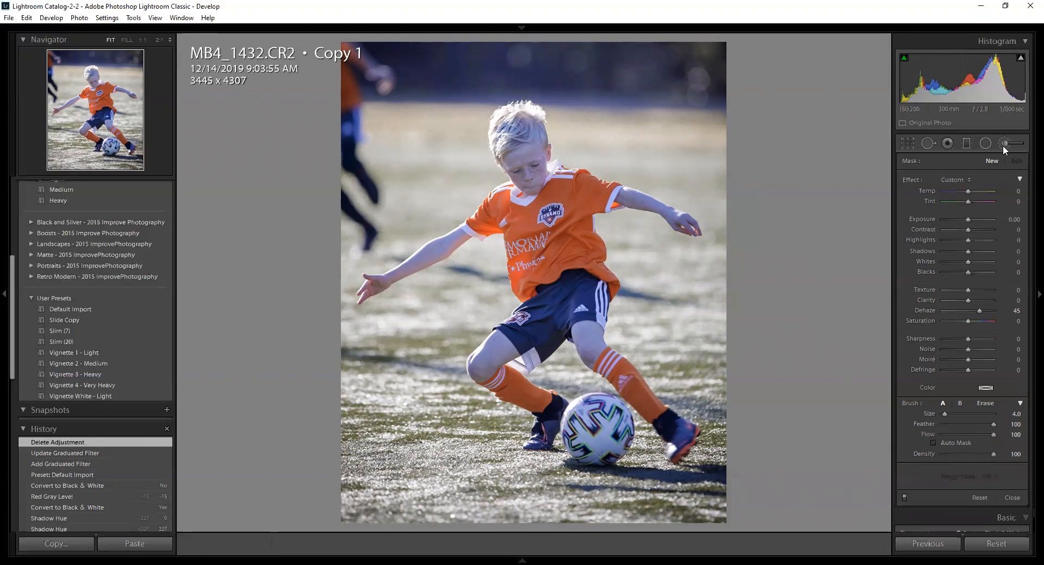
pyautogui.click(1003, 149)
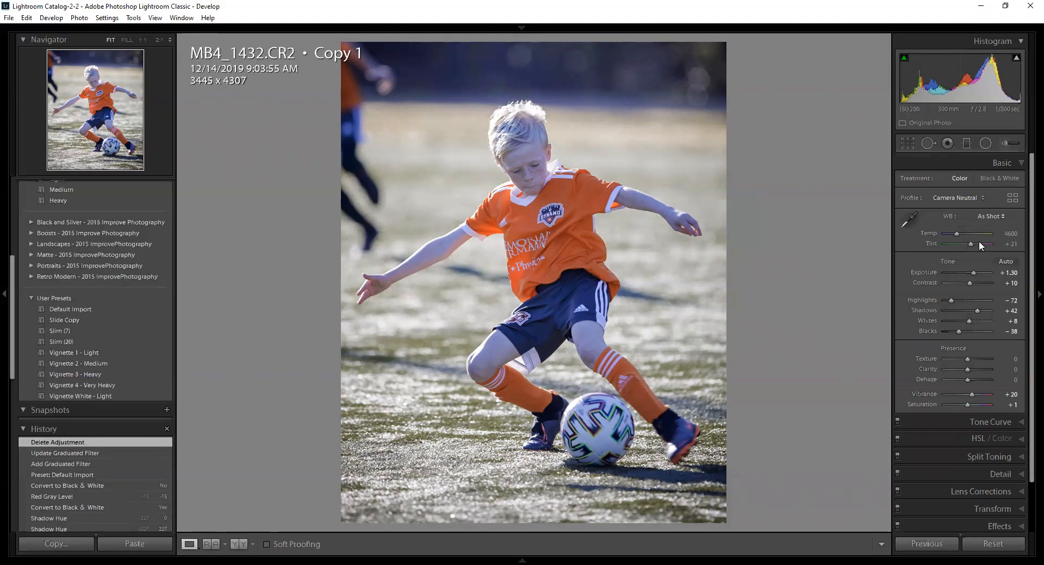
pyautogui.click(998, 144)
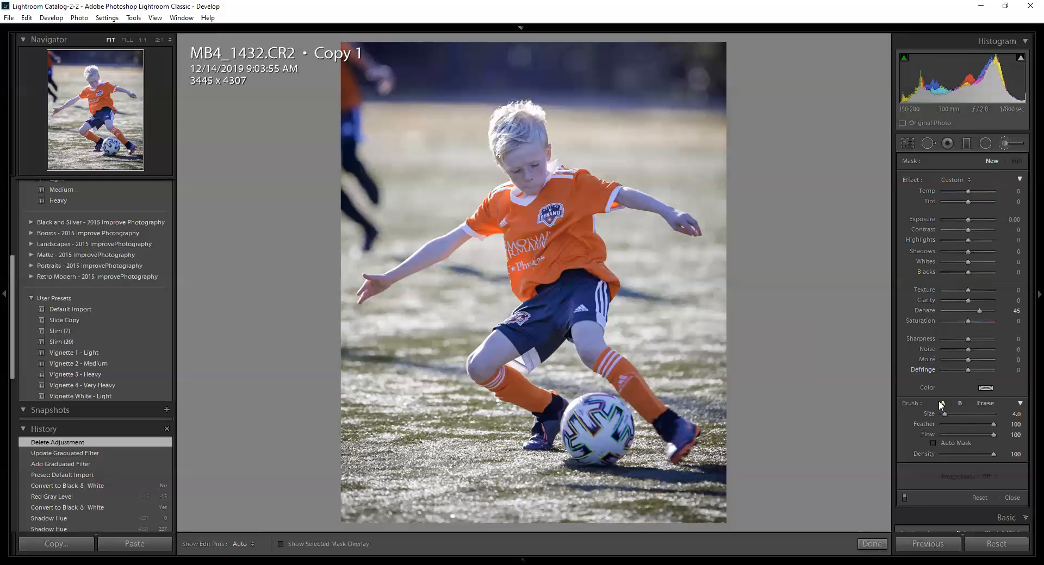
pyautogui.click(1005, 146)
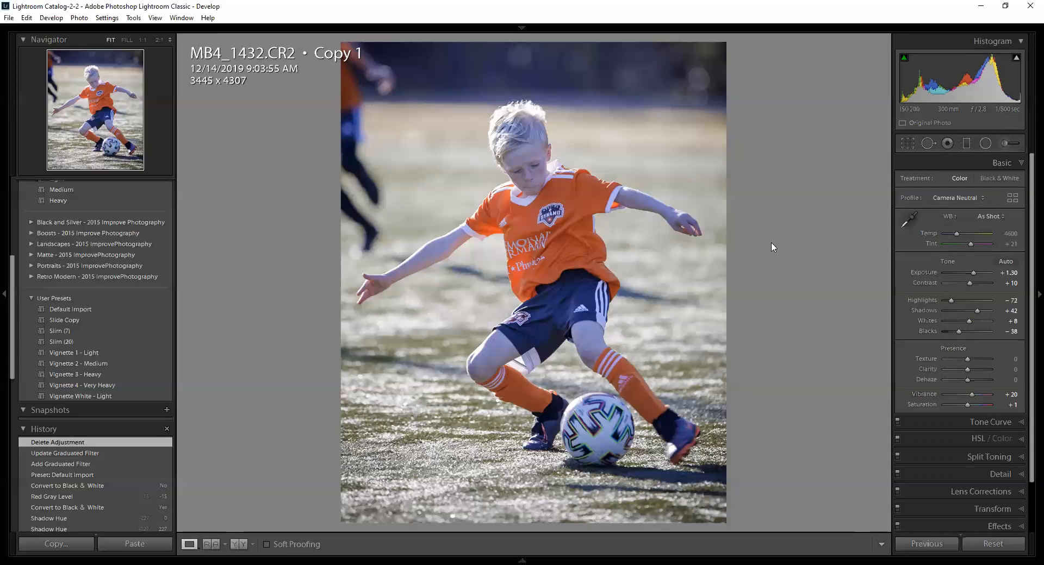
# Return to the Library grid of the Develop Class collection and open the color dragonfly photo, _D3_6571.dng Copy 6, in Loupe view
pyautogui.press('g')
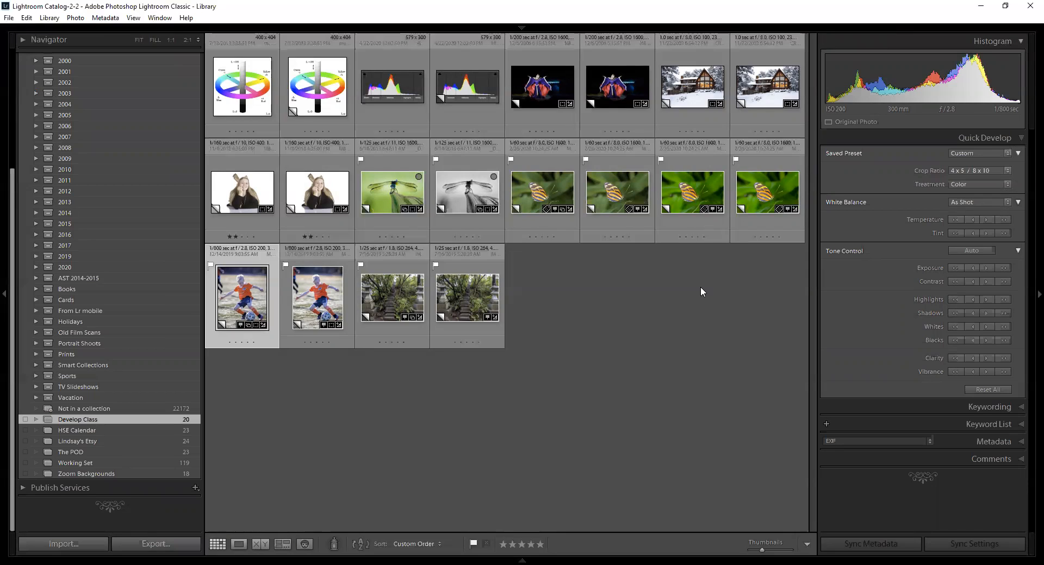
pyautogui.click(388, 205)
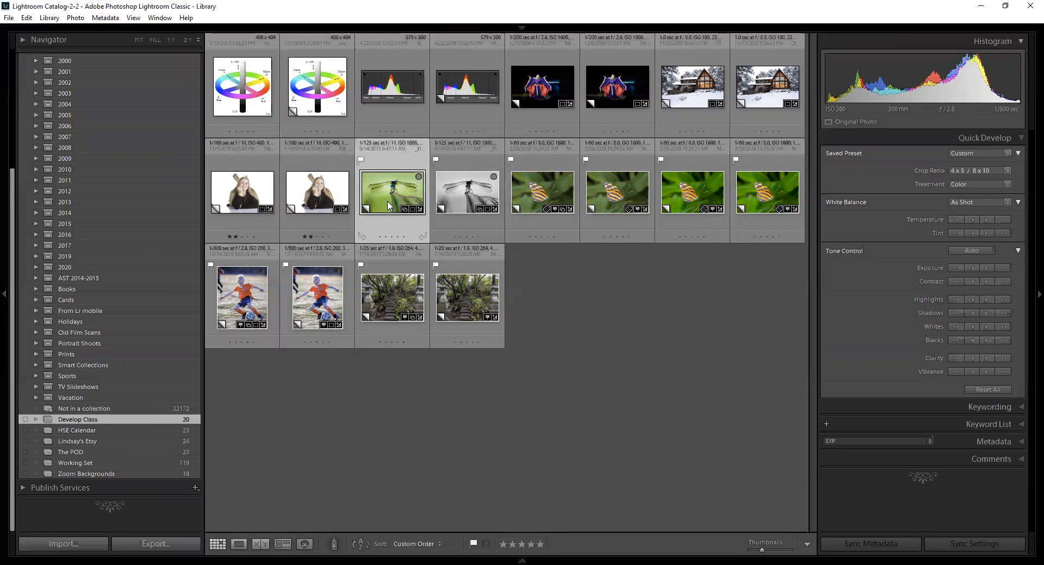
pyautogui.doubleClick(388, 205)
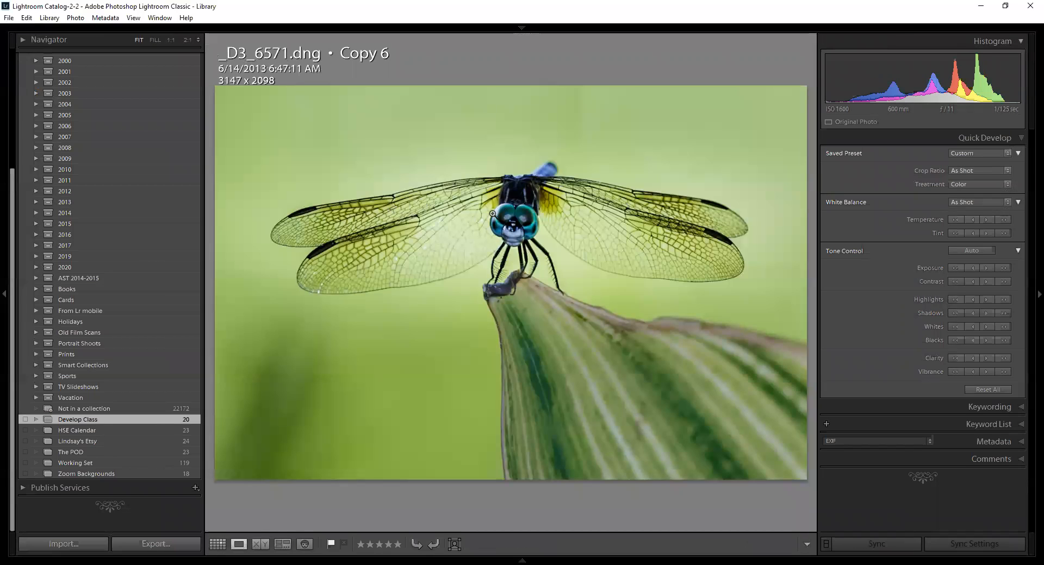